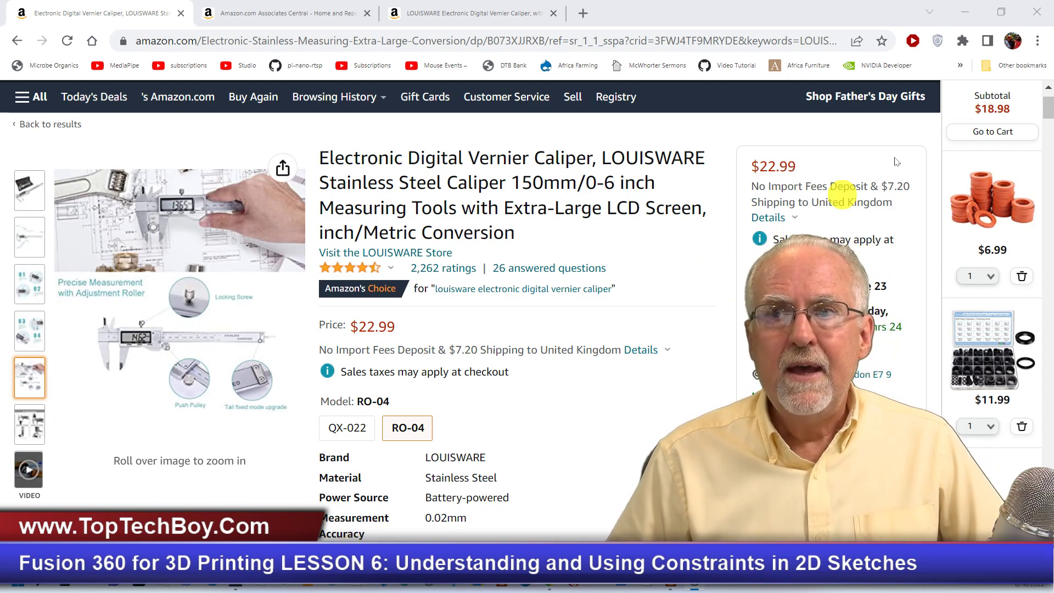
Switch from the browser to Fusion 360 and create a new sketch on the horizontal XY plane.
click(965, 12)
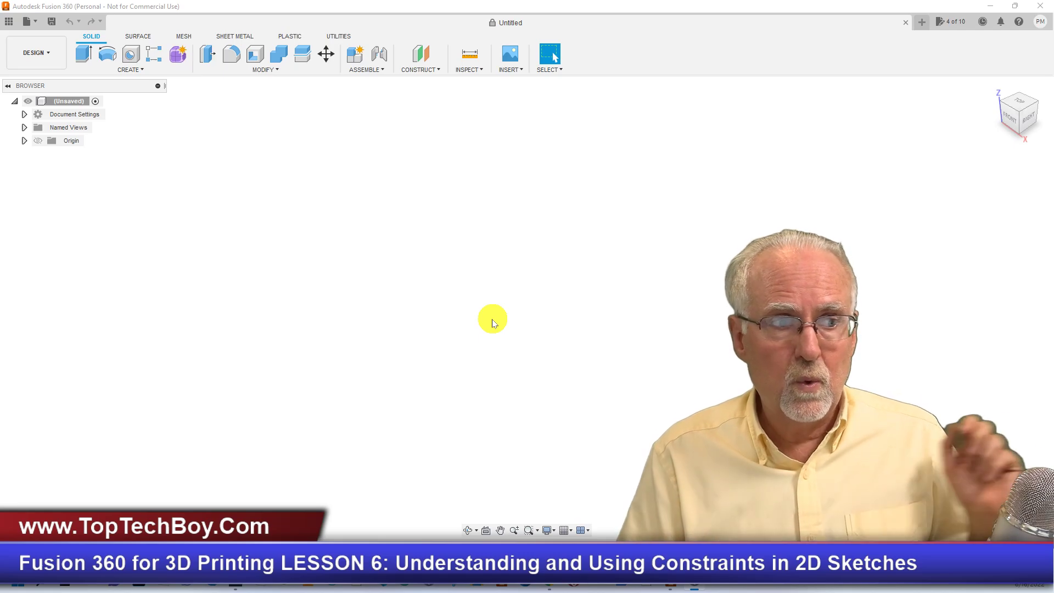
click(142, 72)
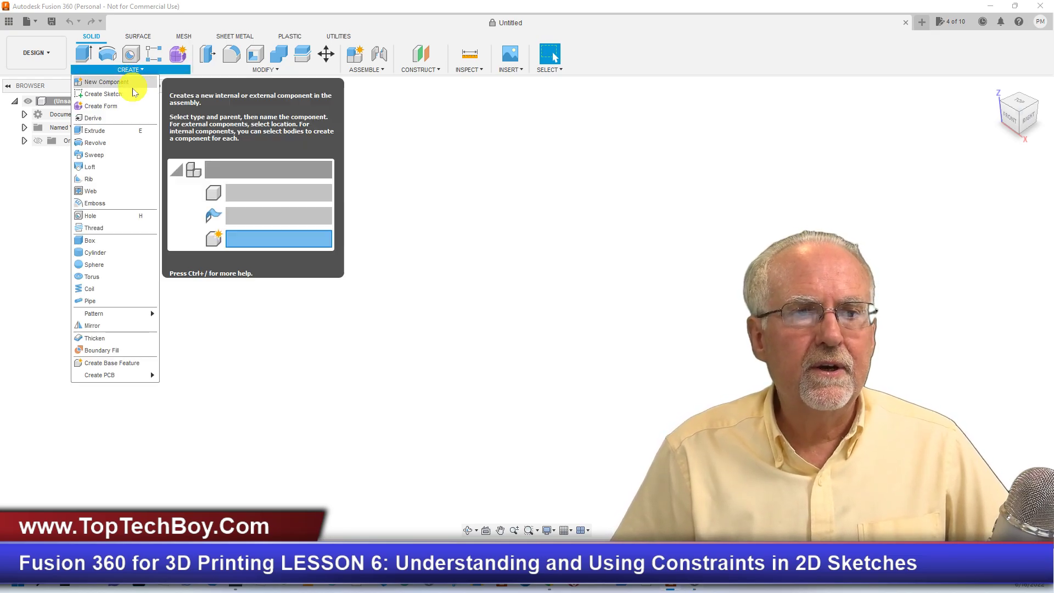
click(102, 94)
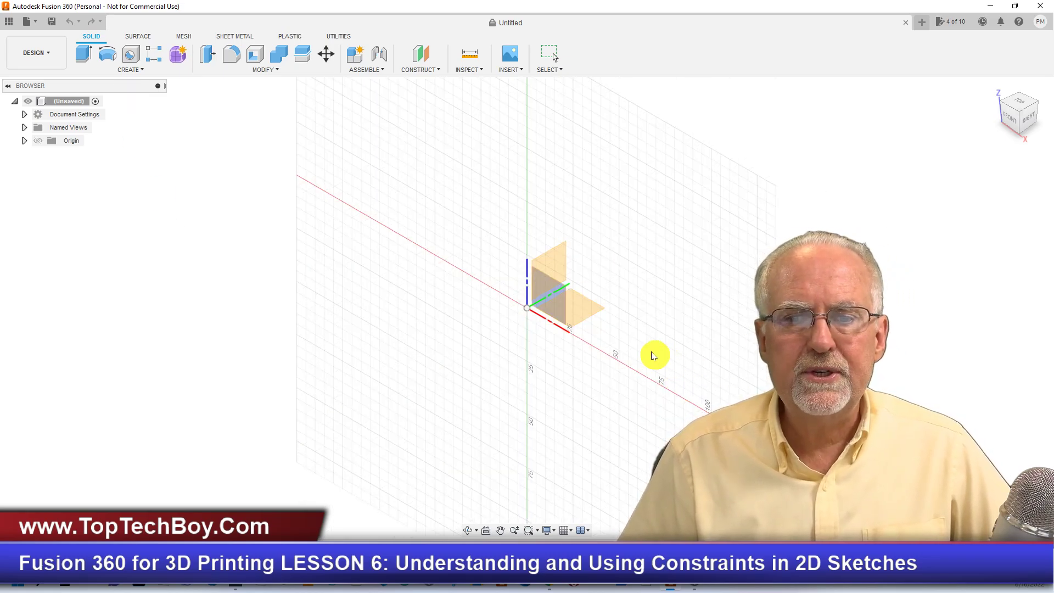
click(585, 300)
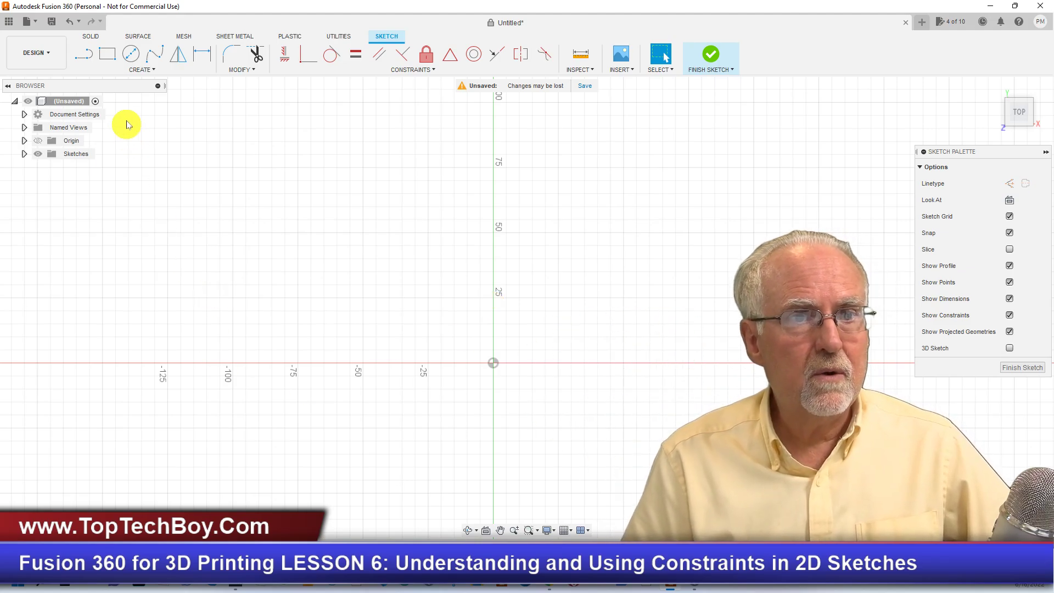
Draw a 50 mm diameter center-diameter circle at the sketch origin and expand the Sketches folder.
click(131, 54)
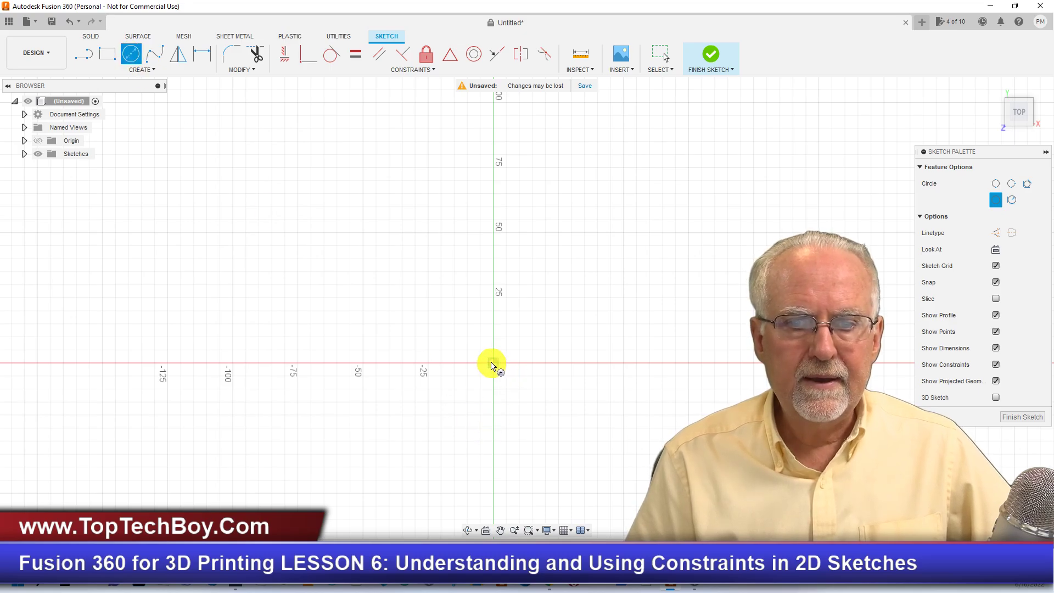
click(493, 363)
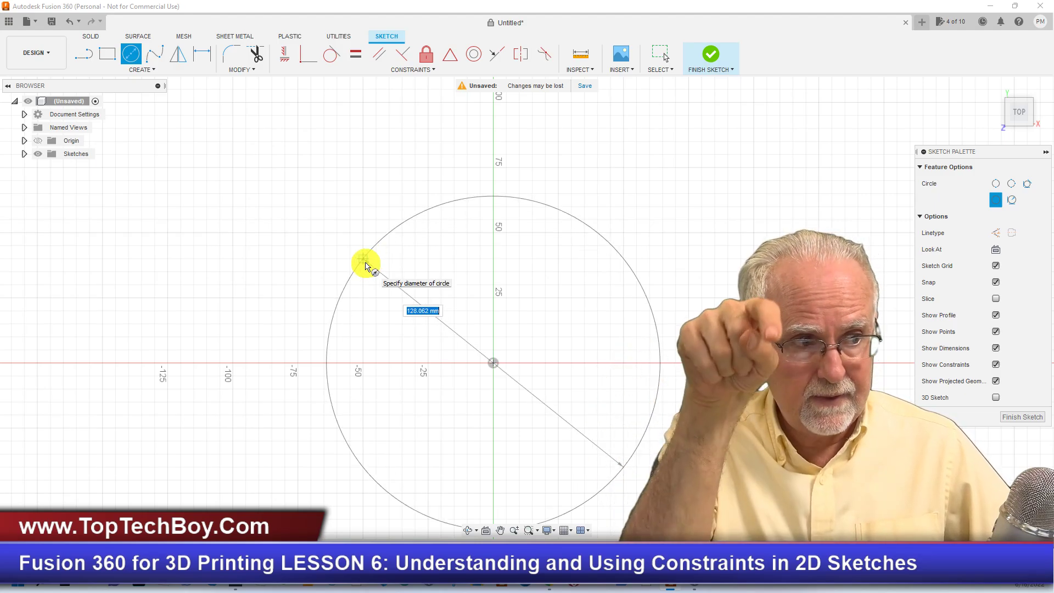
text(50)
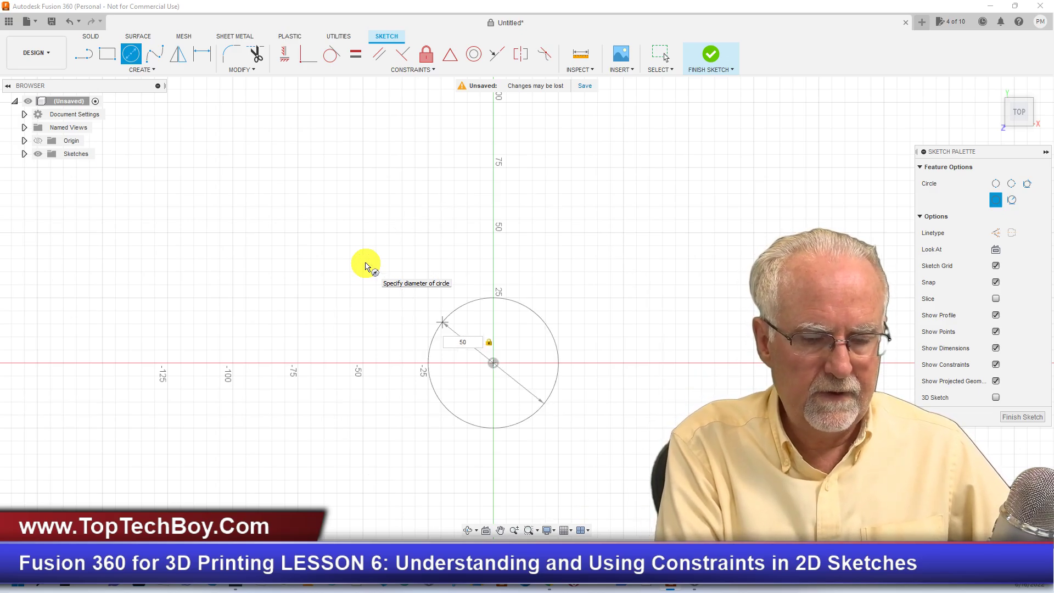
key(Return)
key(Escape)
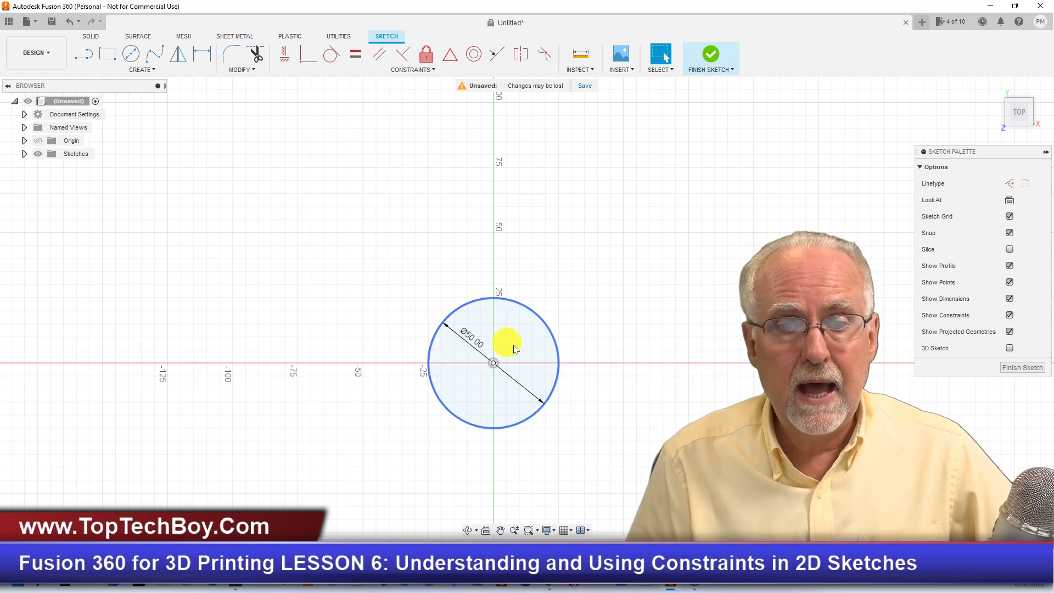
click(24, 154)
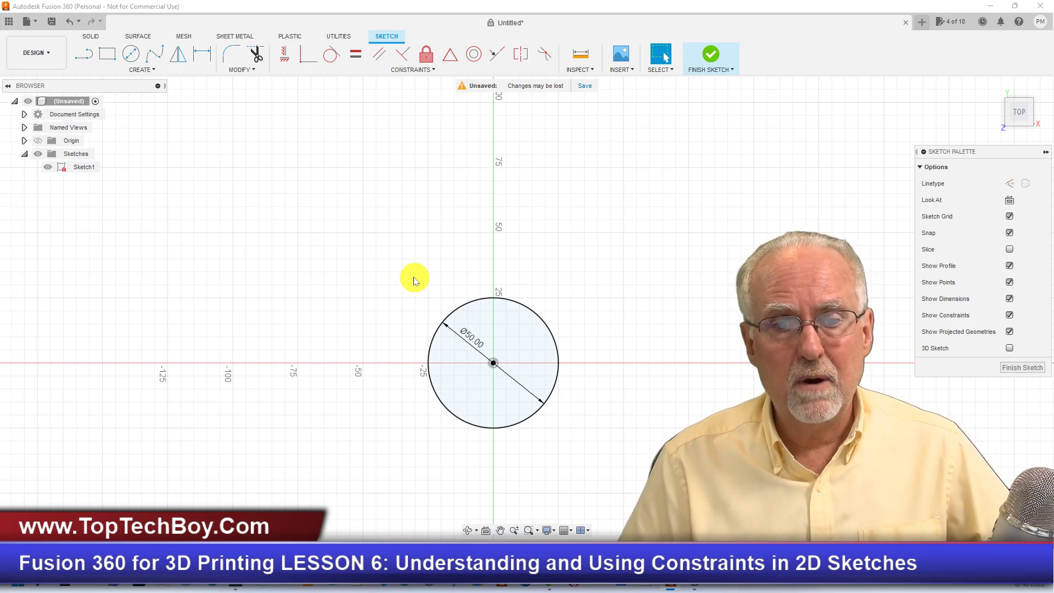
Try to pull the 50 mm circle away from the origin by its profile, its edge and its center point.
click(485, 402)
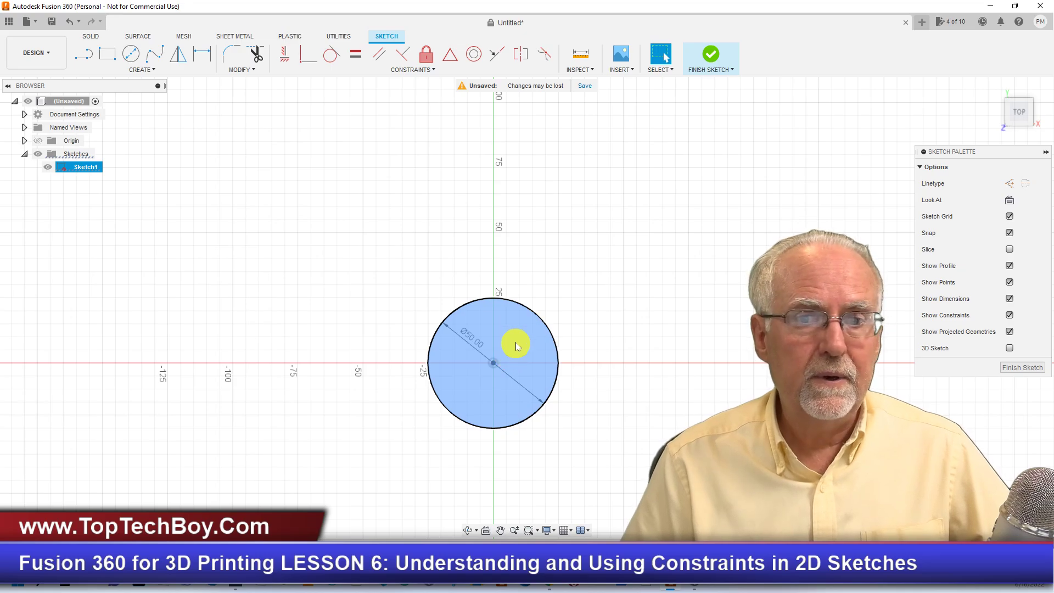
click(536, 316)
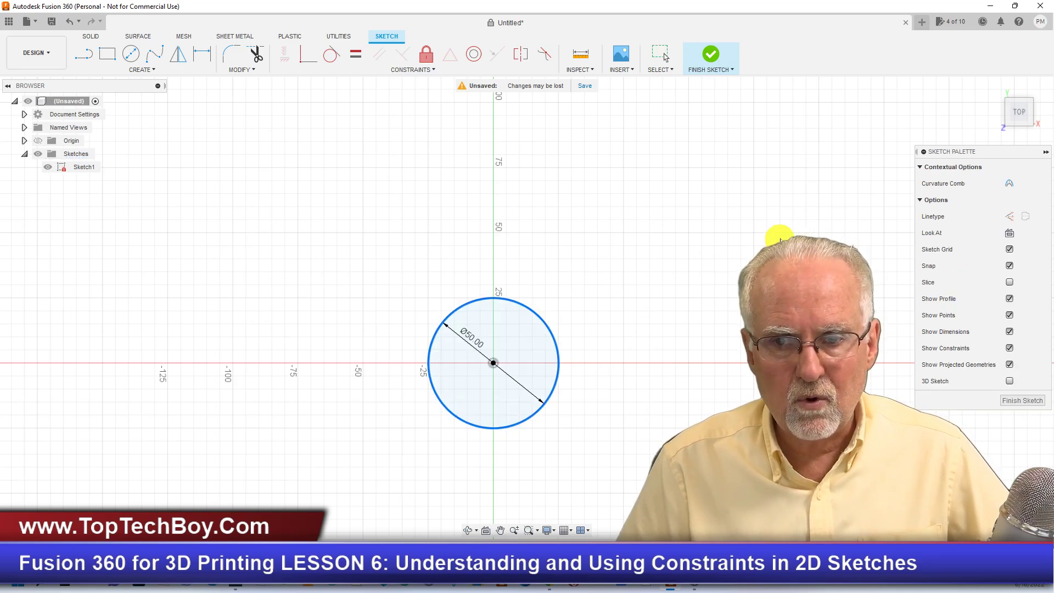
click(511, 331)
drag(511, 328, 668, 157)
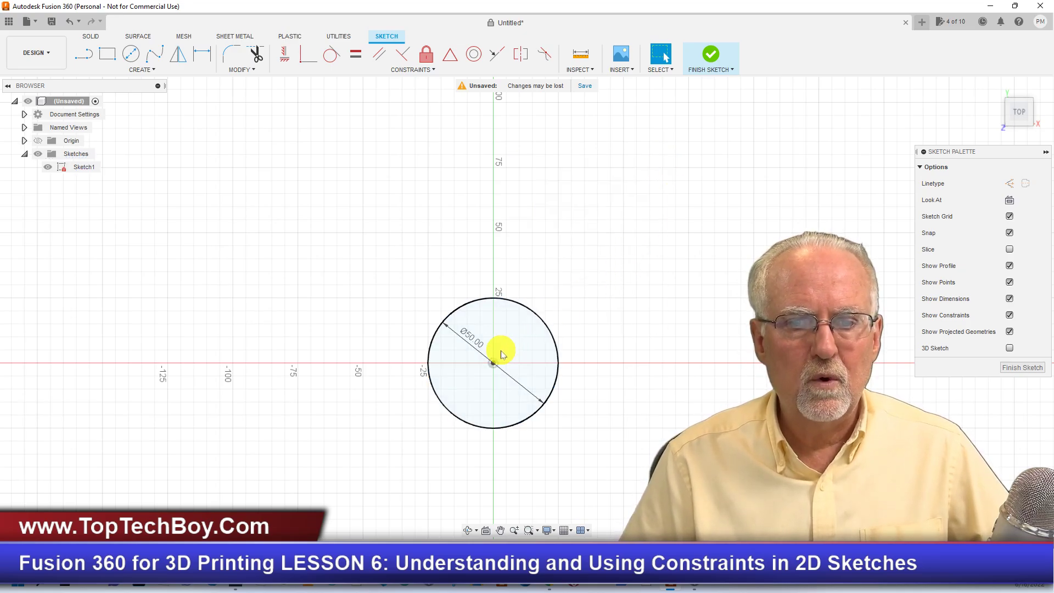
click(492, 366)
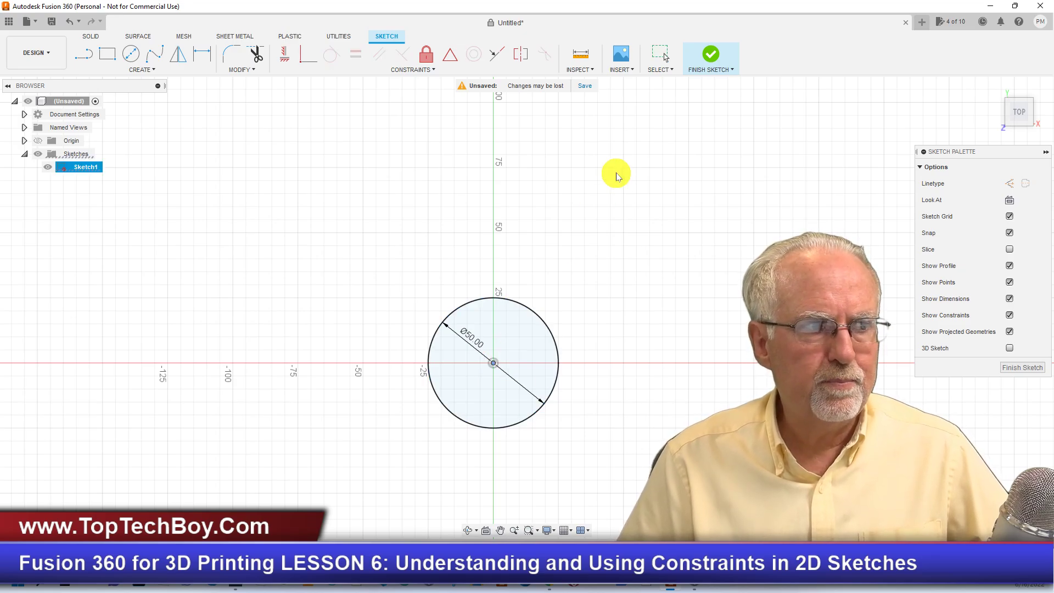
key(Escape)
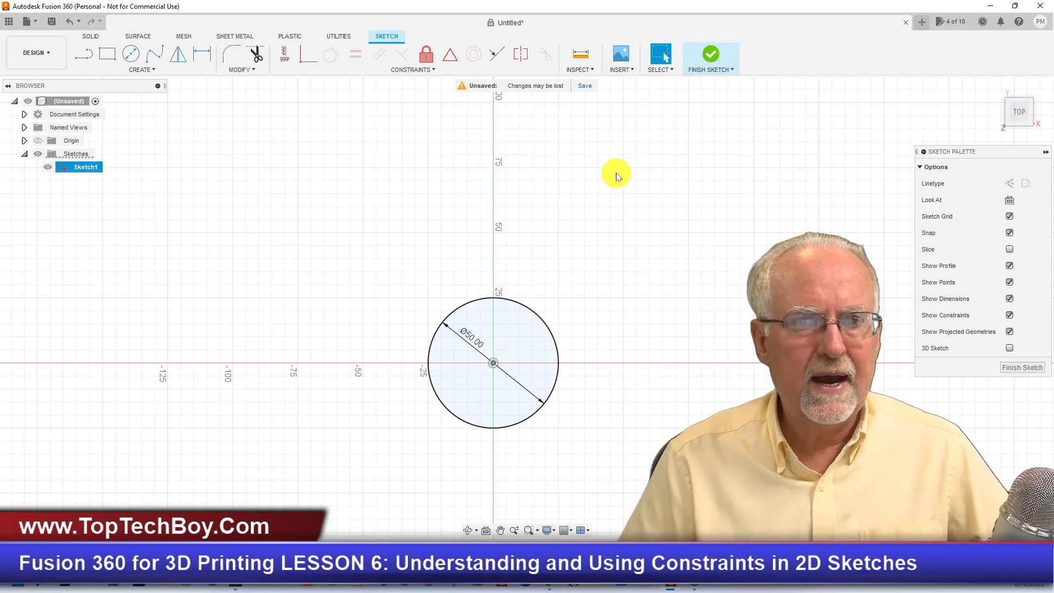
Try to pull the circle off the origin by its edge, also with the whole circle and dimension selected, and clear the selection.
click(513, 304)
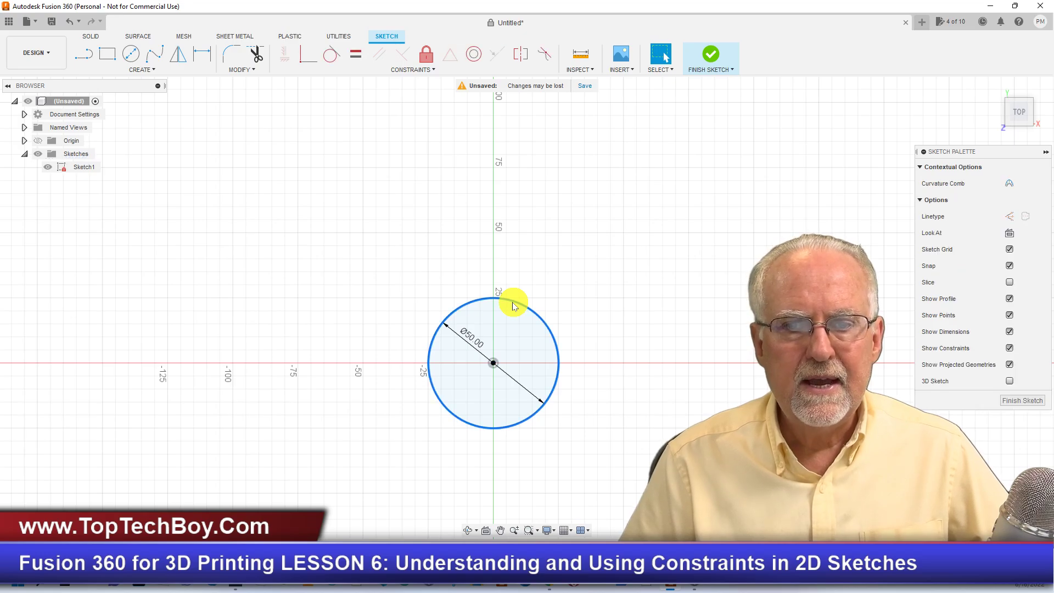
drag(510, 304, 643, 141)
click(519, 307)
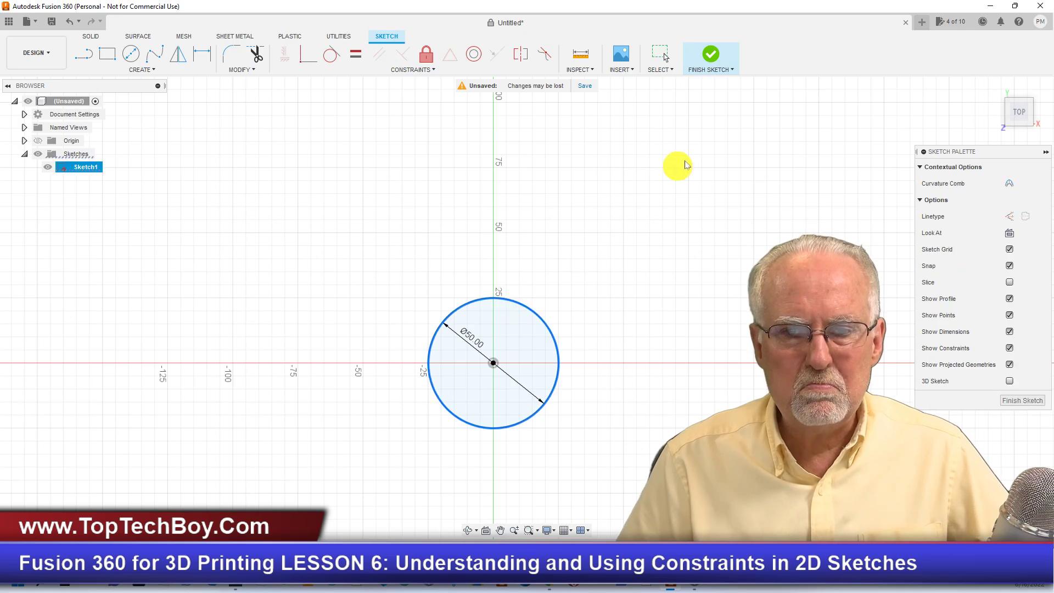
drag(351, 223, 608, 474)
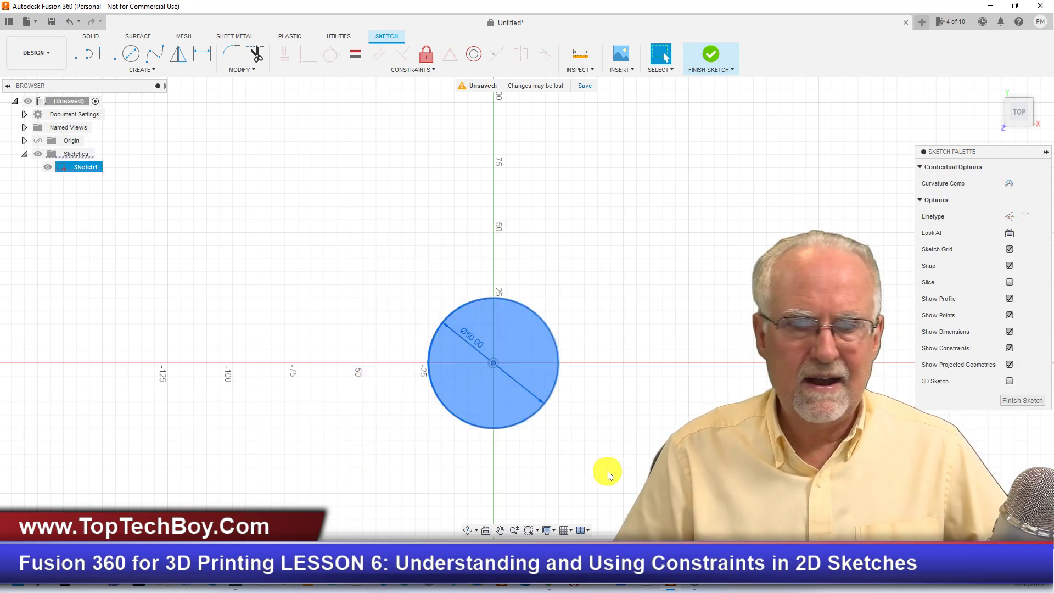
drag(519, 306, 557, 269)
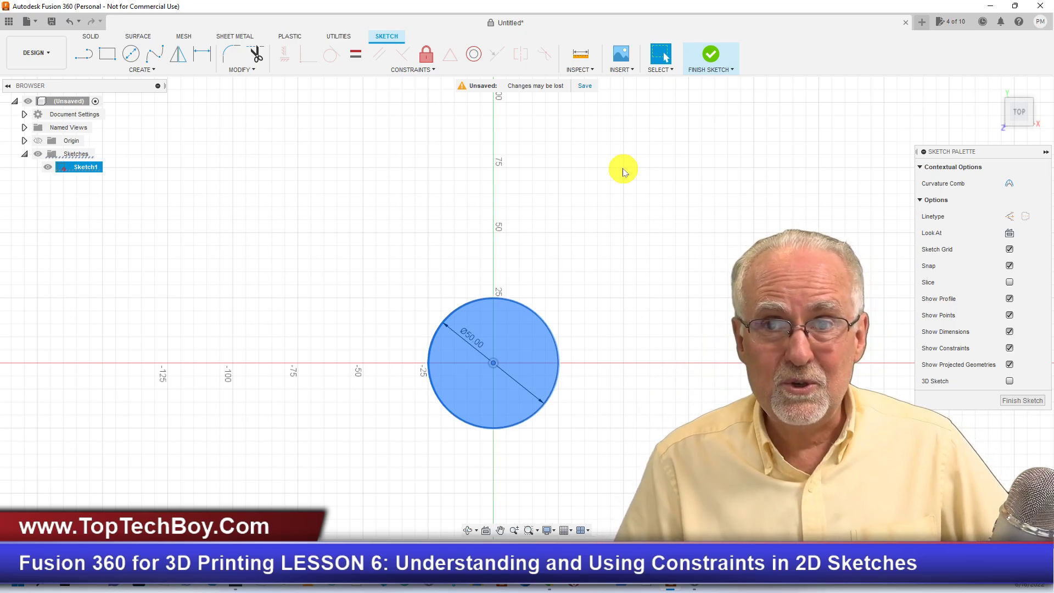
click(453, 231)
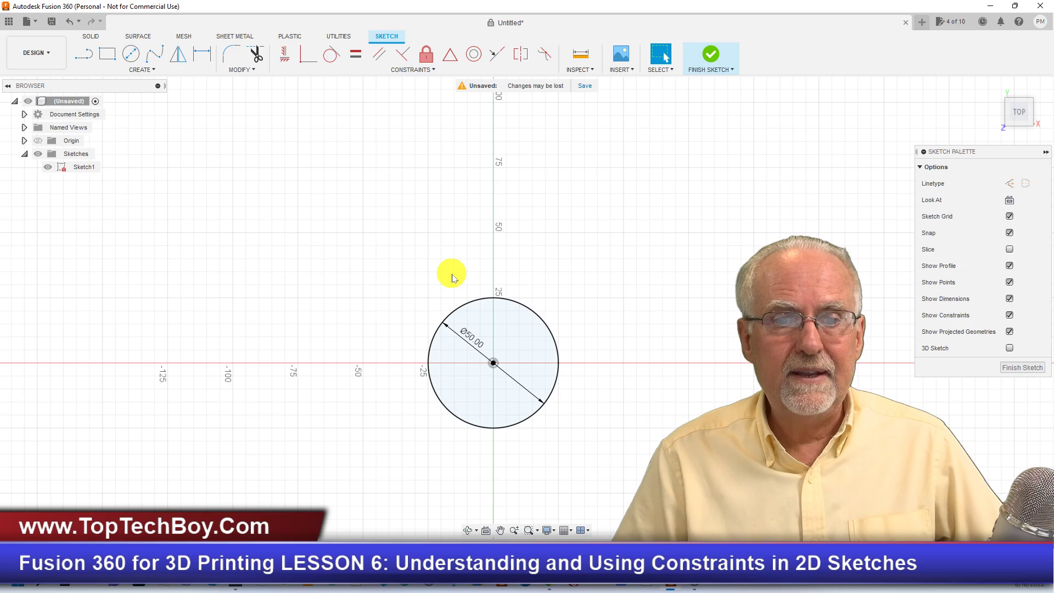
Try to move the circle with Move/Copy by an X distance of 25 mm and a Y distance of 25 mm.
click(468, 305)
click(501, 336)
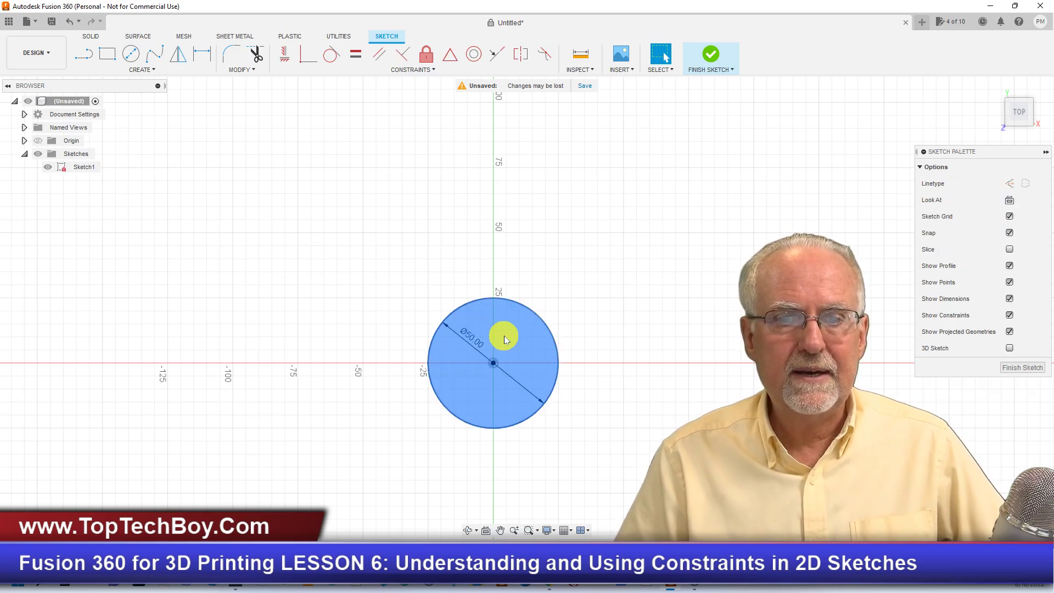
right_click(473, 318)
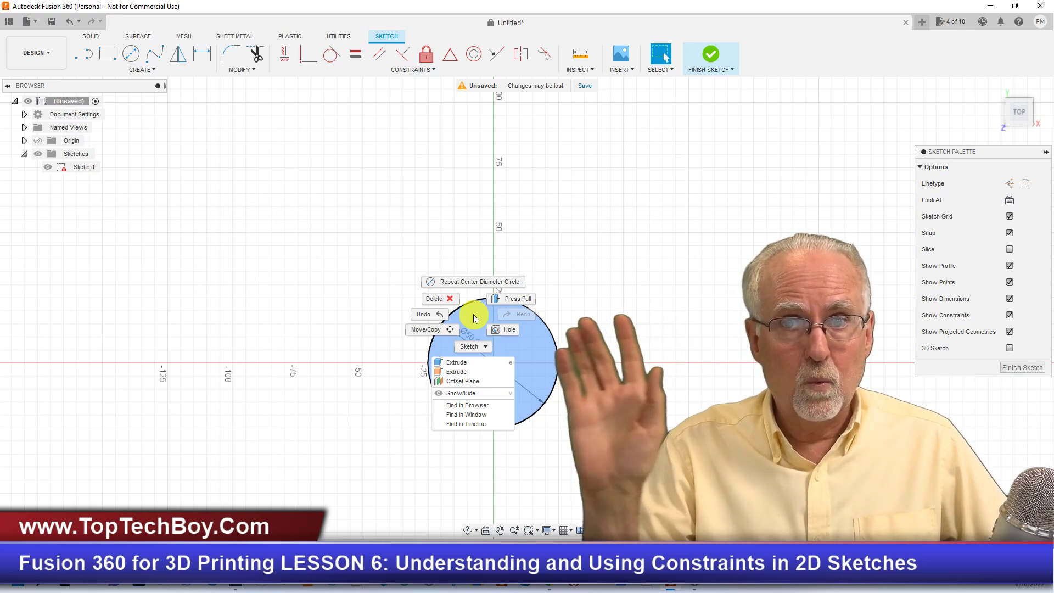
click(428, 331)
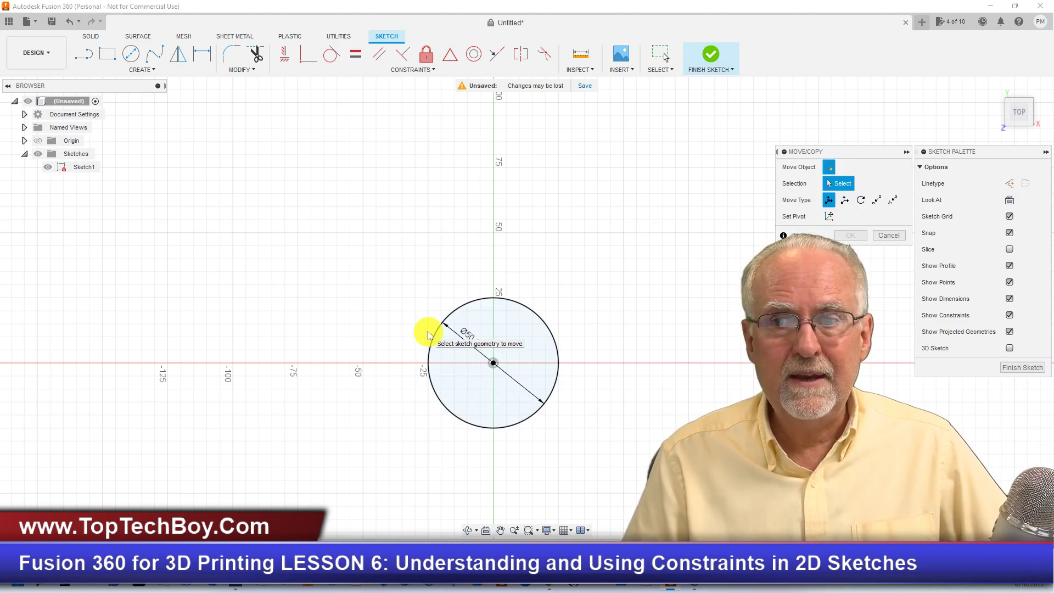
drag(857, 158, 707, 242)
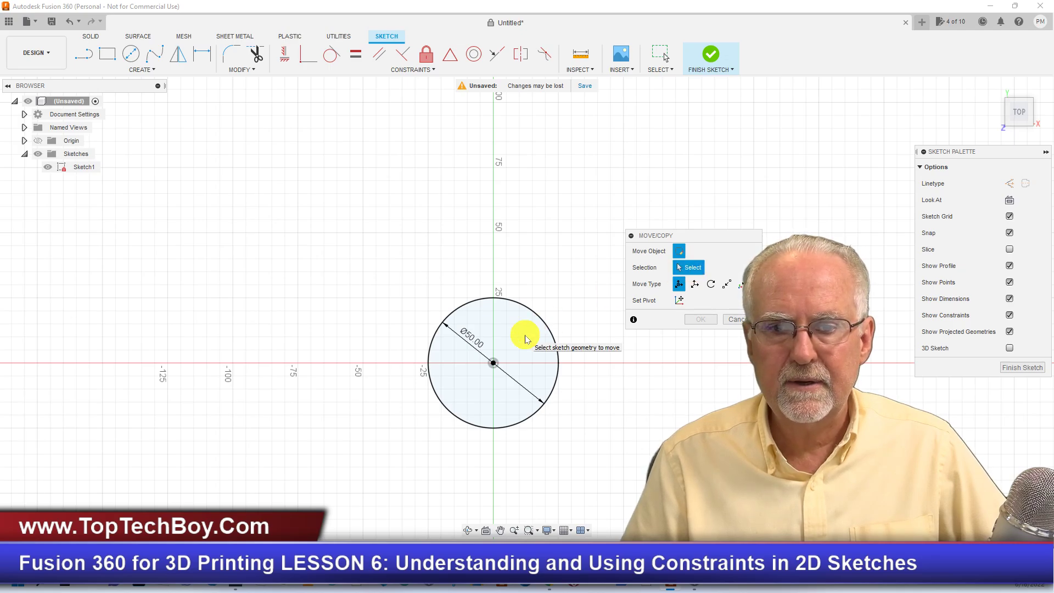
click(547, 324)
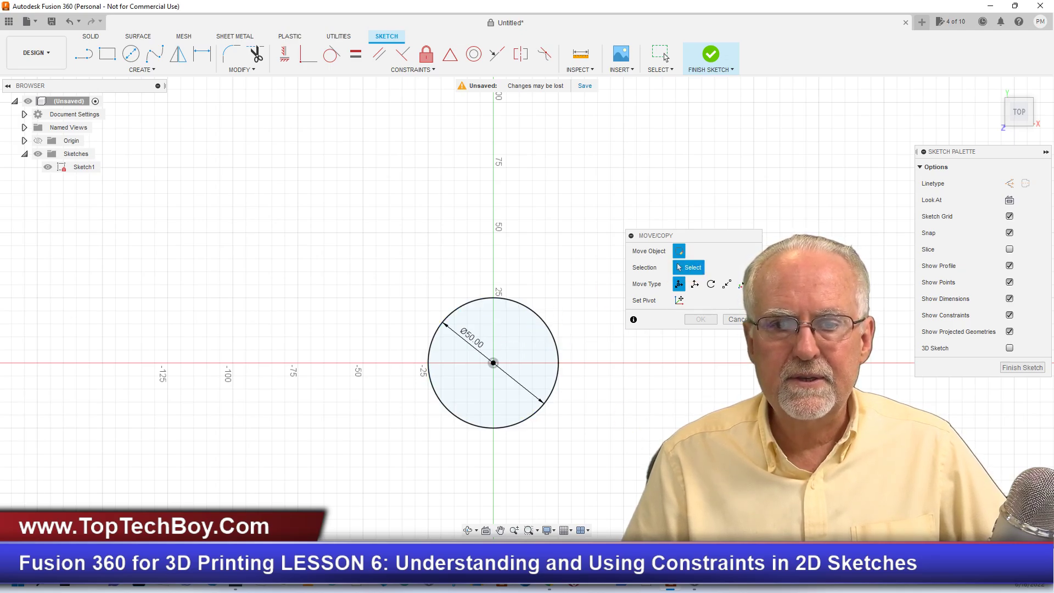
click(555, 345)
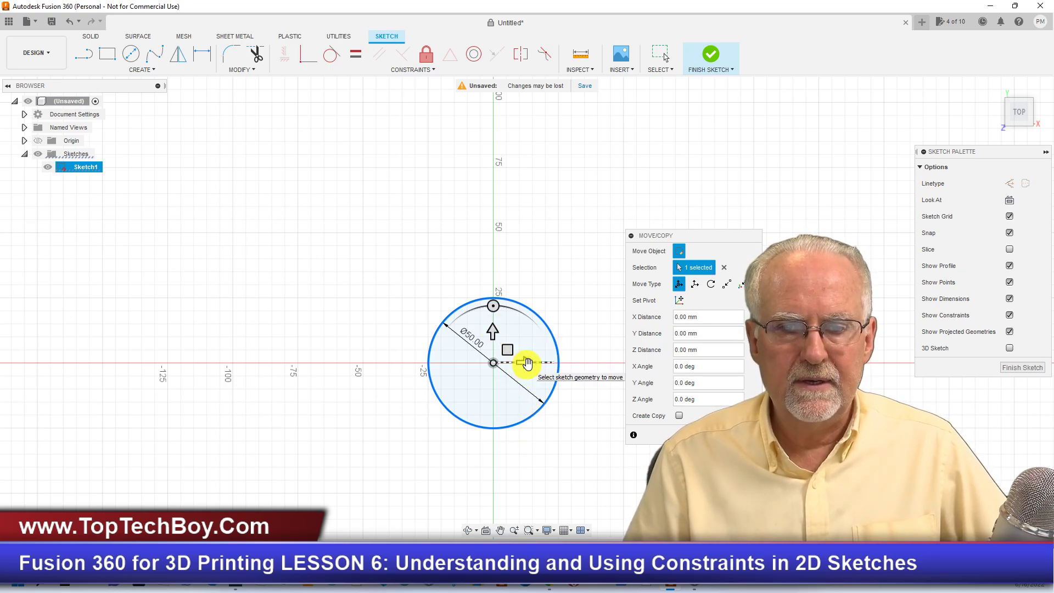
drag(696, 236, 95, 198)
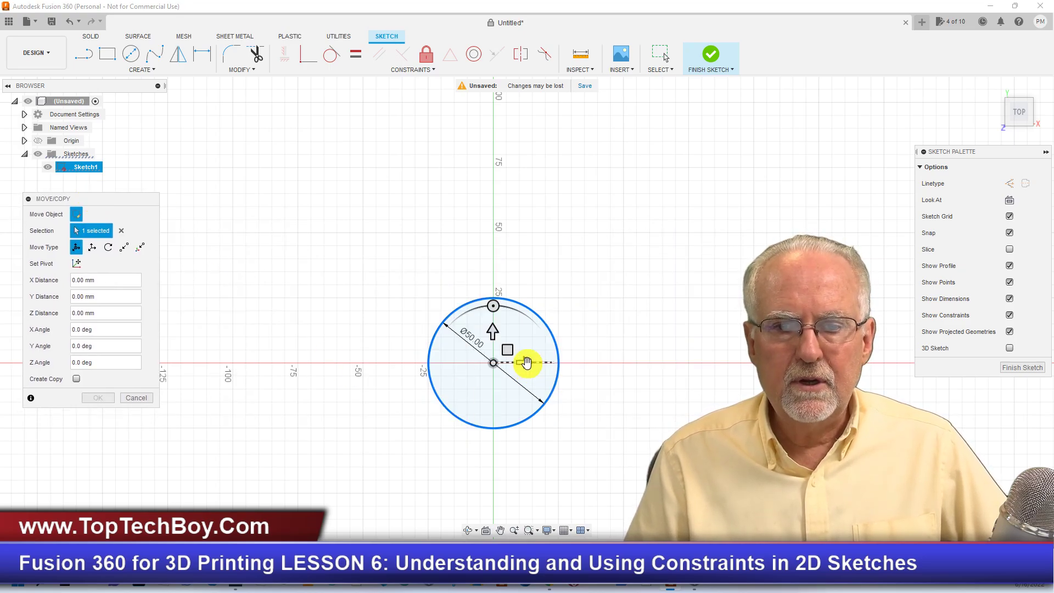
drag(527, 363, 595, 357)
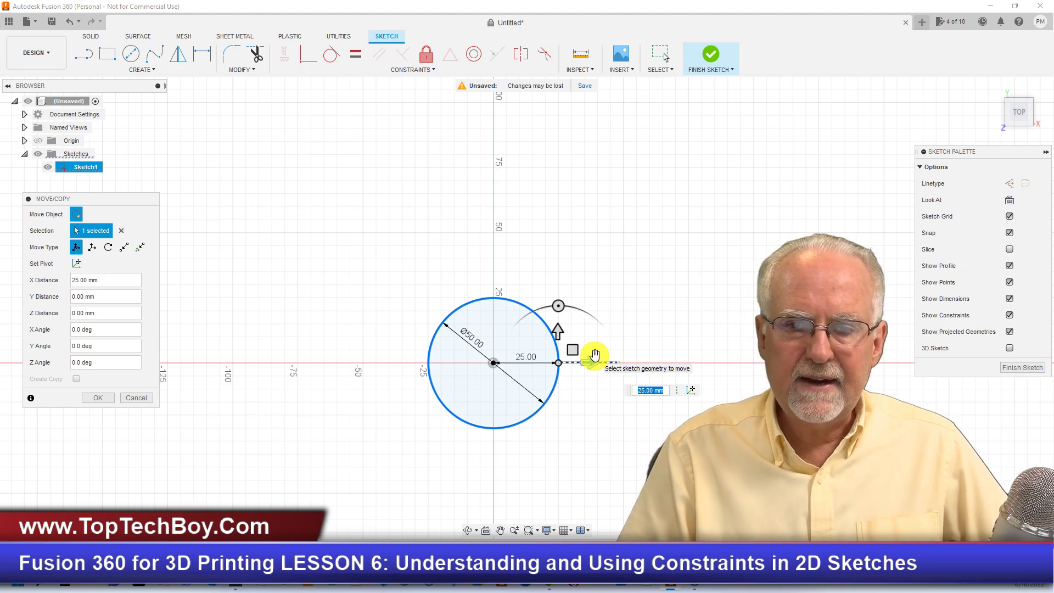
text(25)
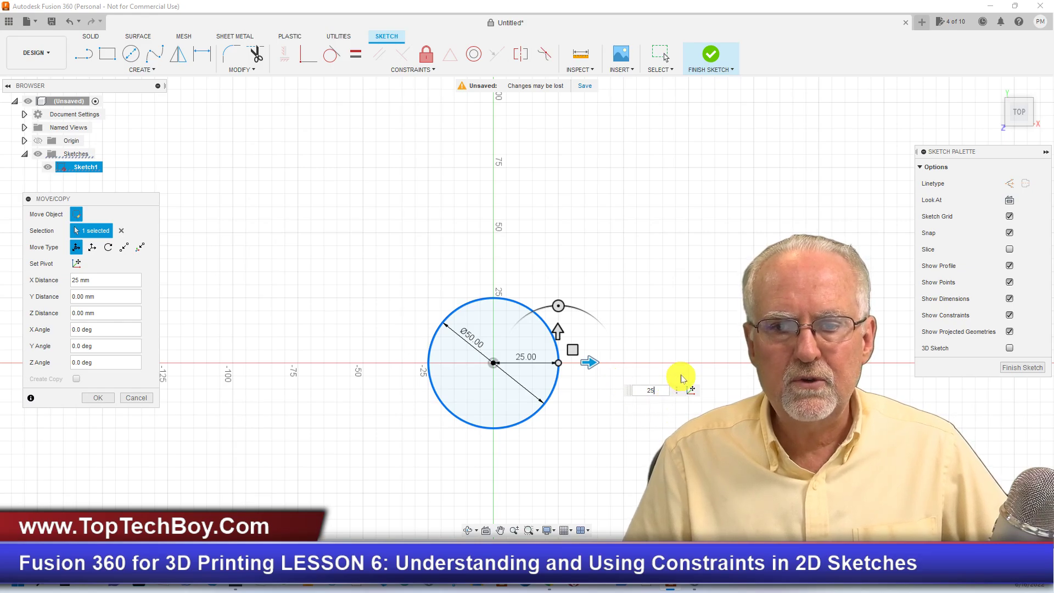
drag(556, 332, 570, 236)
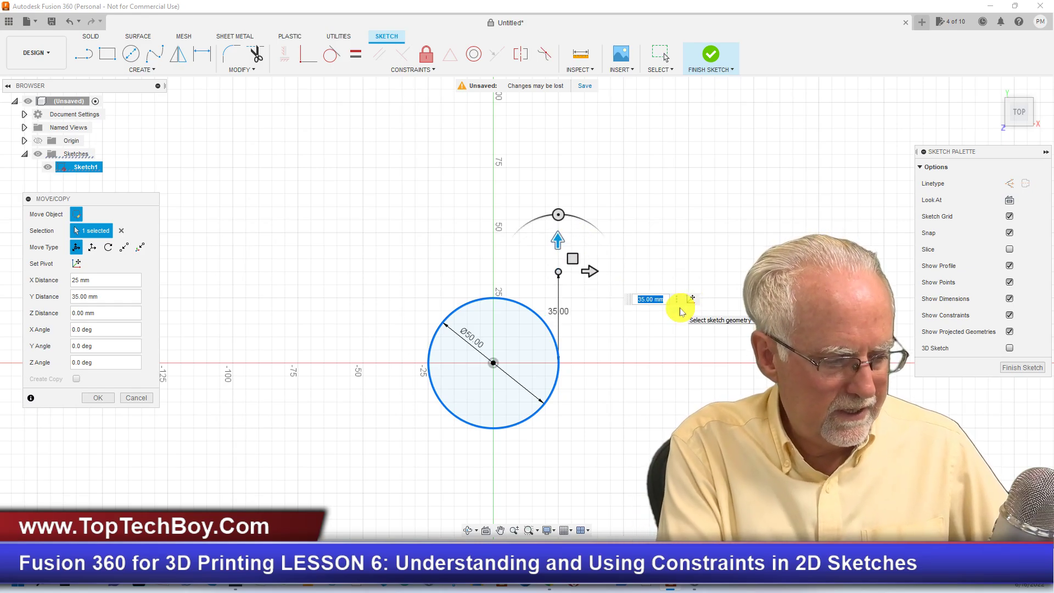
text(25)
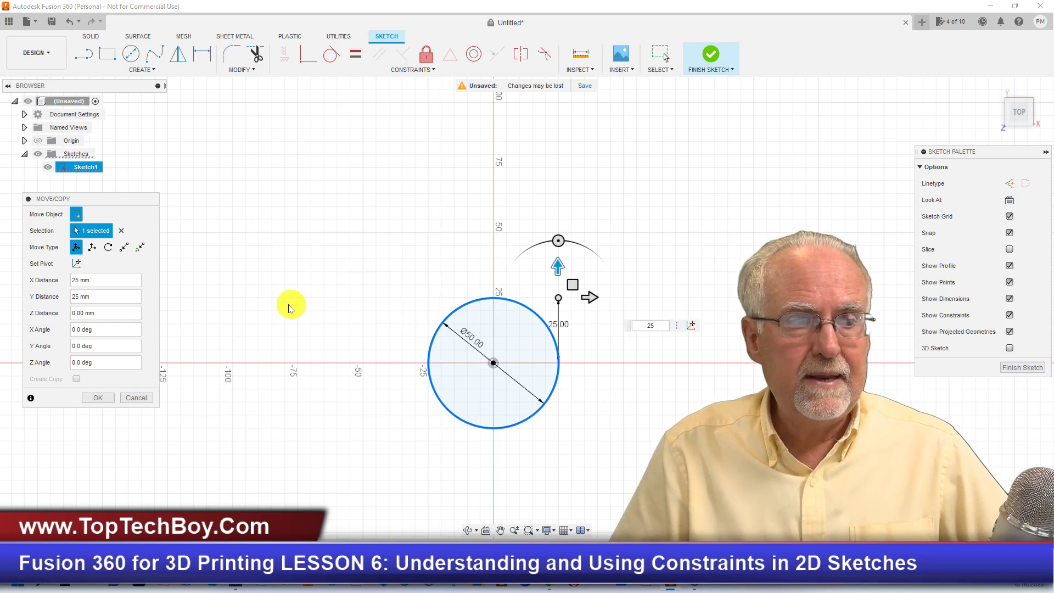
click(106, 399)
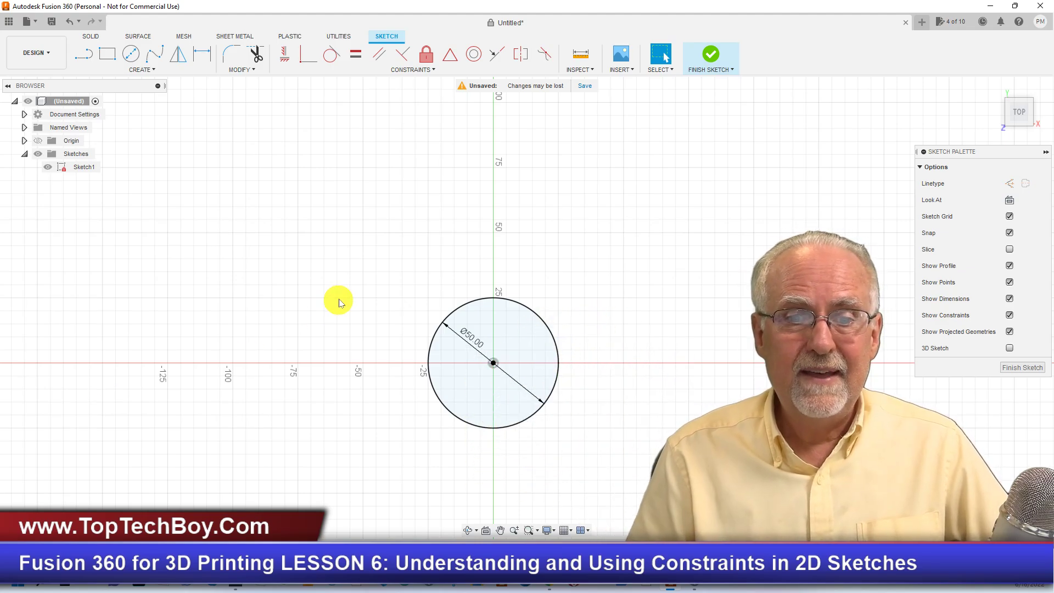
Select the whole circle, clear the selection, and examine the constraint at its center point on the origin.
drag(376, 269, 608, 458)
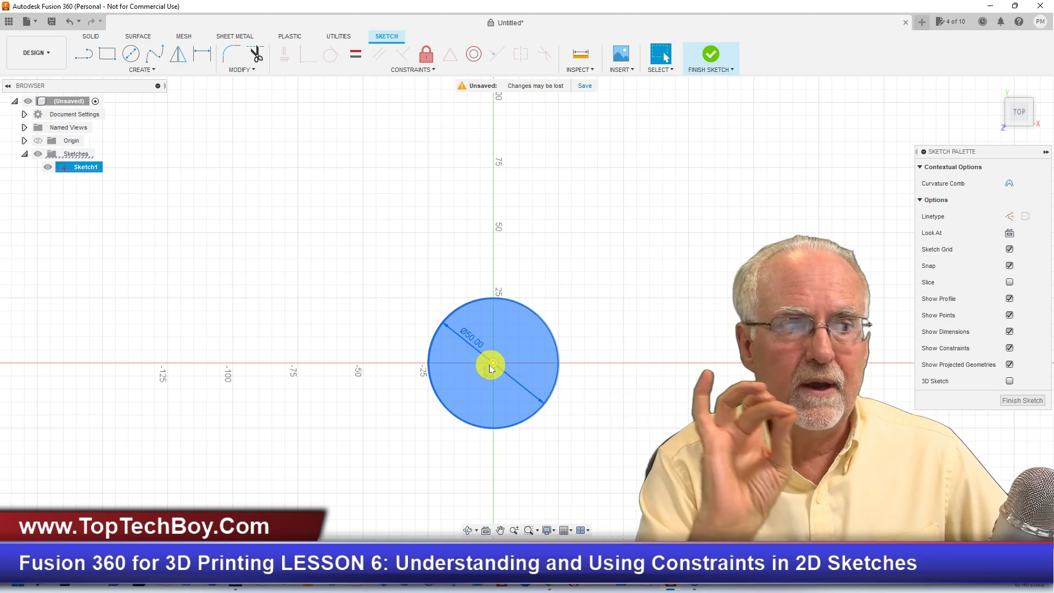
click(604, 318)
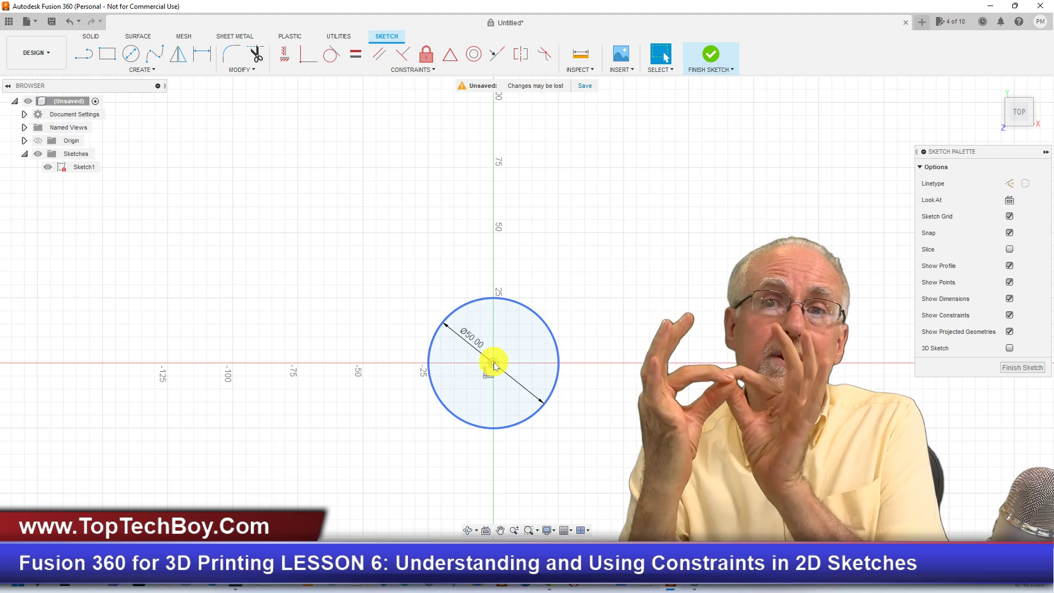
click(577, 301)
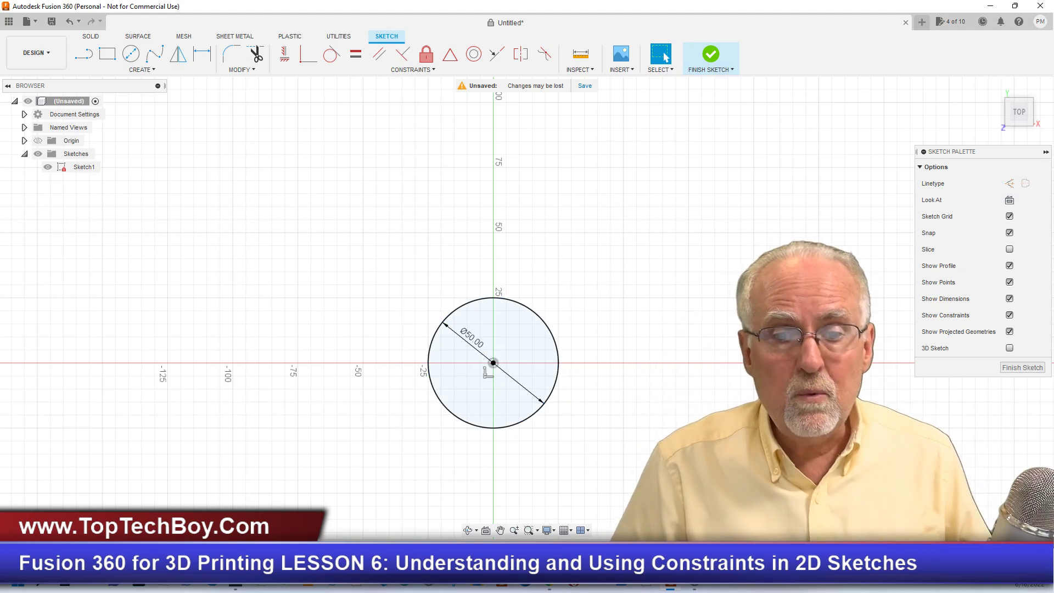
click(493, 367)
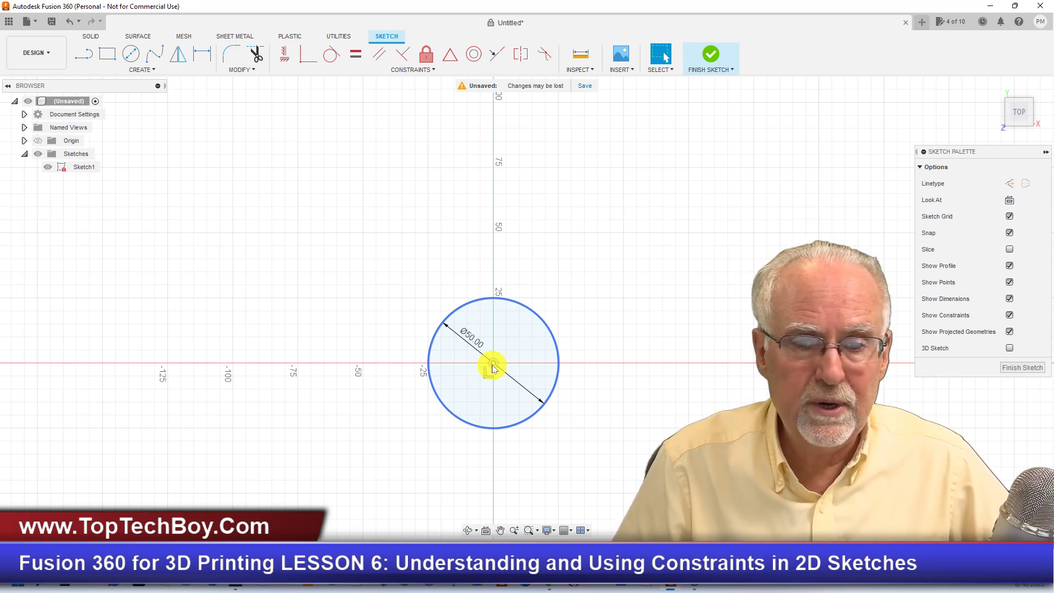
Delete the coincident constraint that ties the circle's center point to the origin.
click(493, 368)
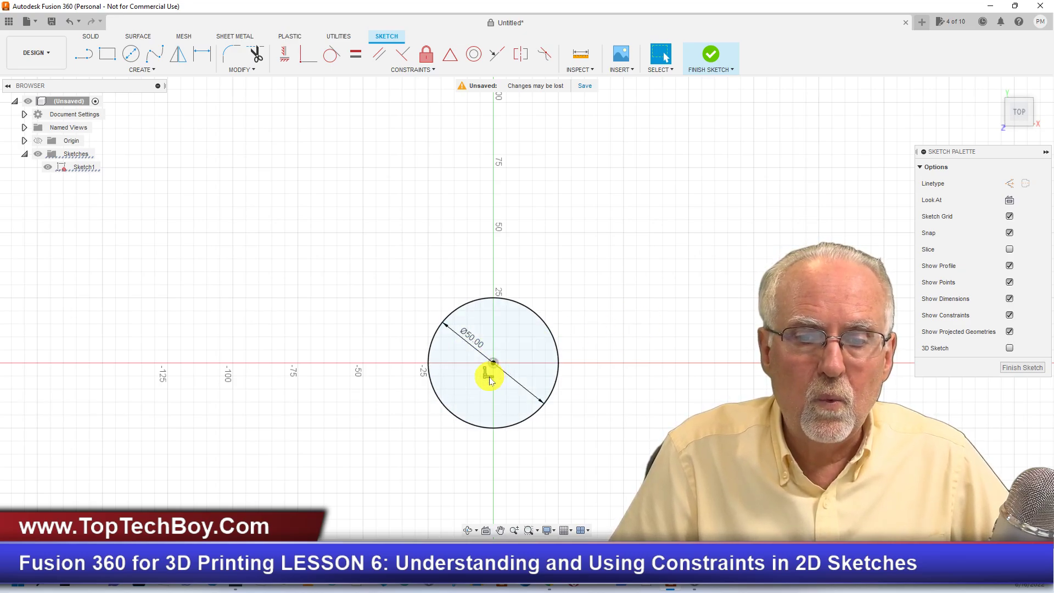
right_click(491, 381)
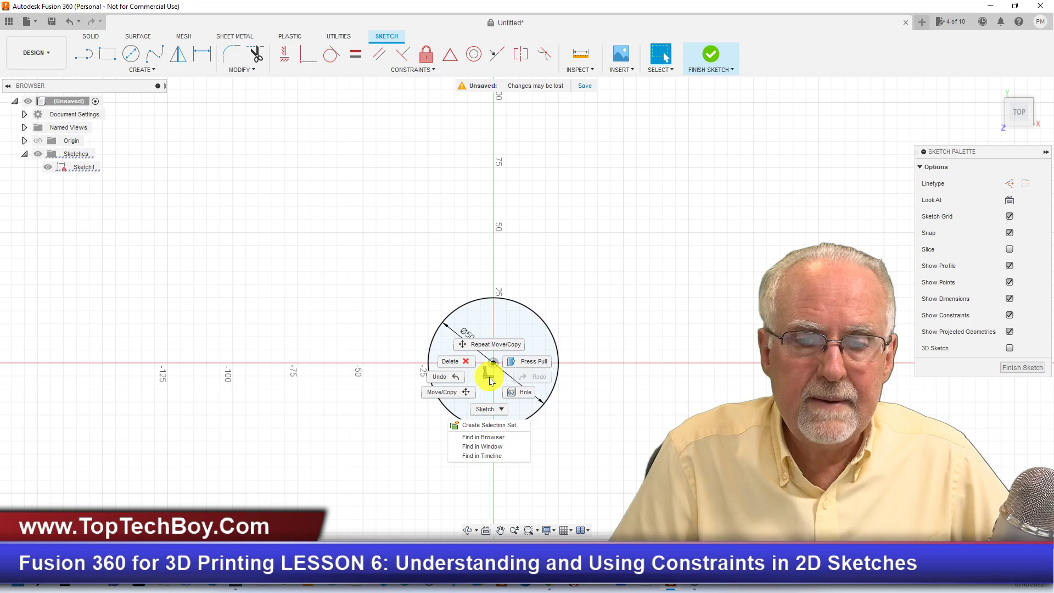
click(459, 360)
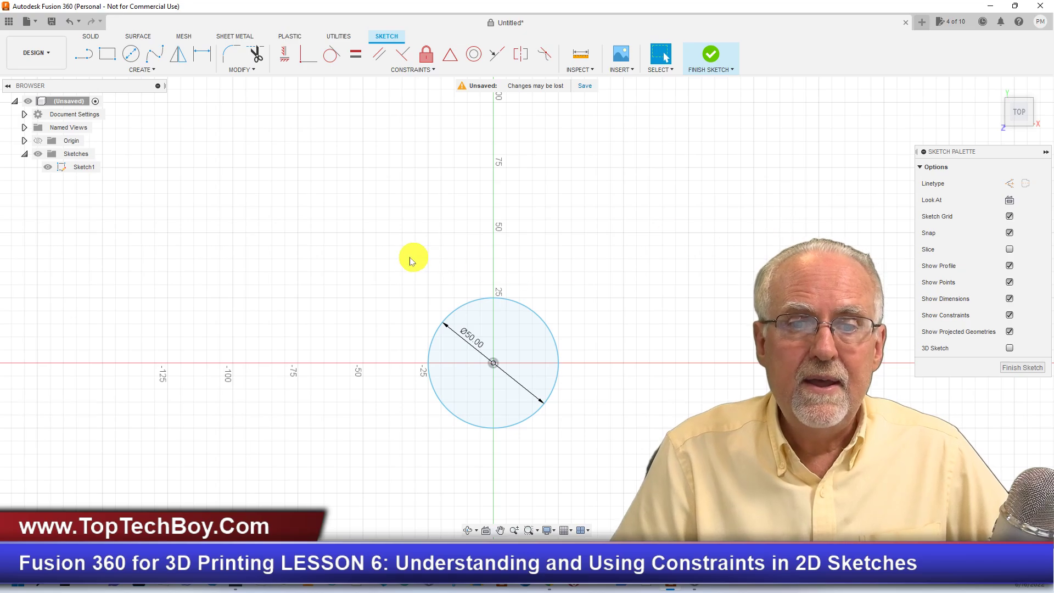
Move the whole circle off the origin with Move/Copy, positive in X and 55 mm in Y, and pull it further up and right by its edge.
drag(388, 270, 617, 452)
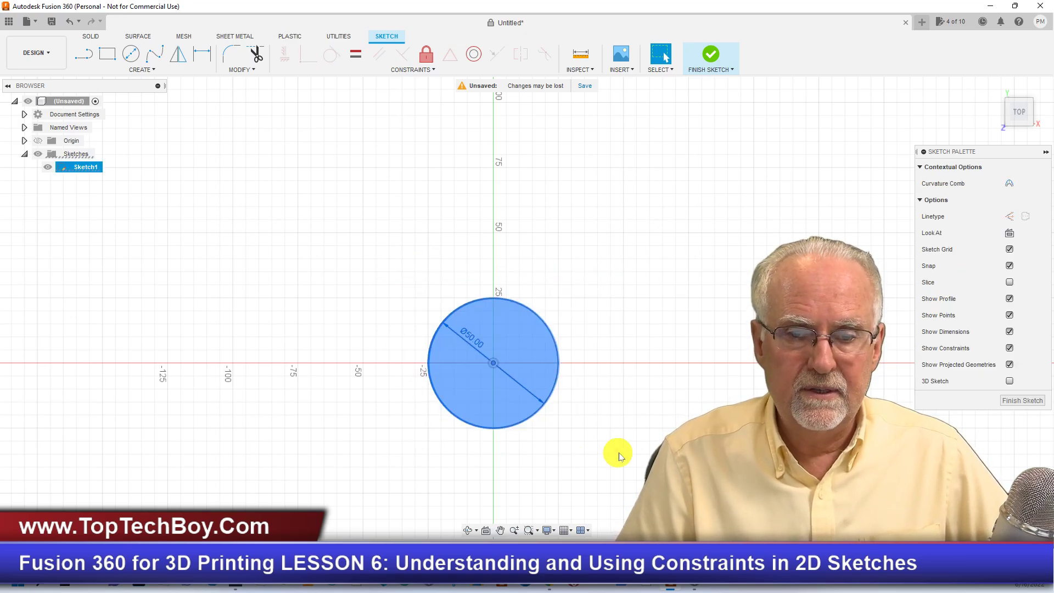
right_click(501, 329)
click(449, 340)
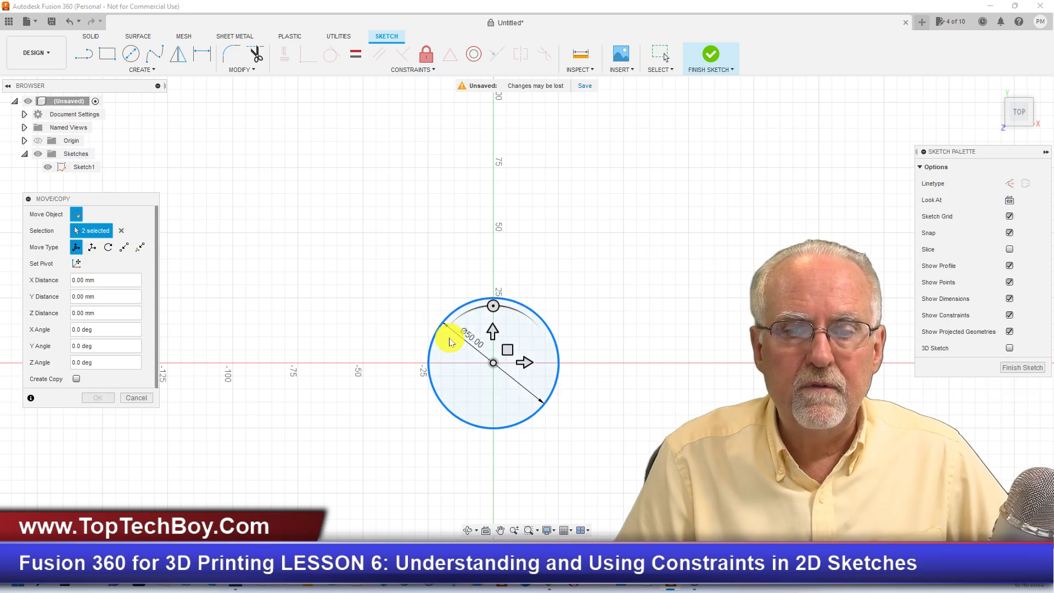
drag(523, 361, 608, 200)
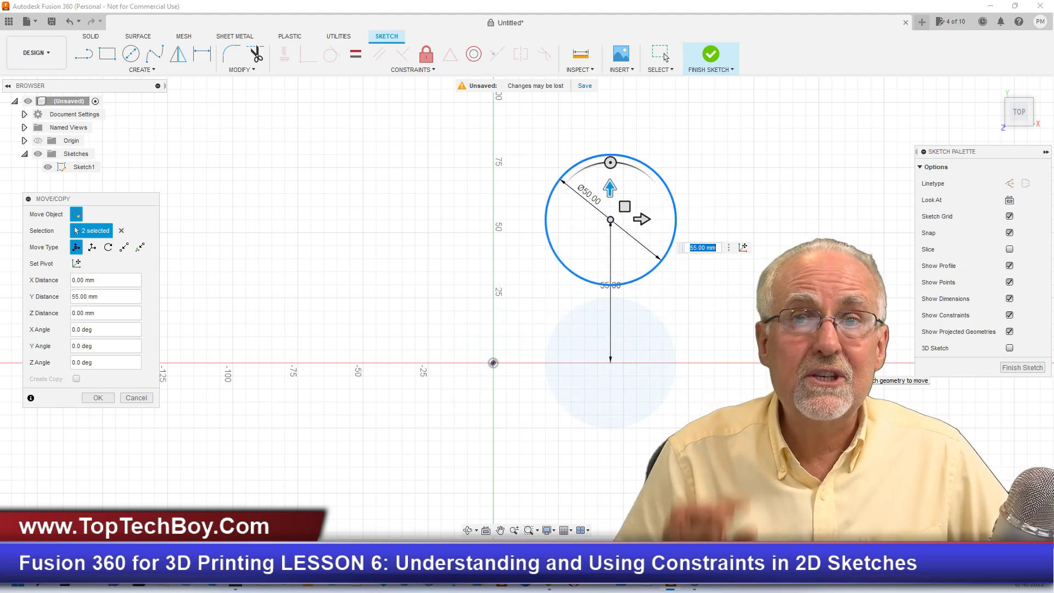
key(Return)
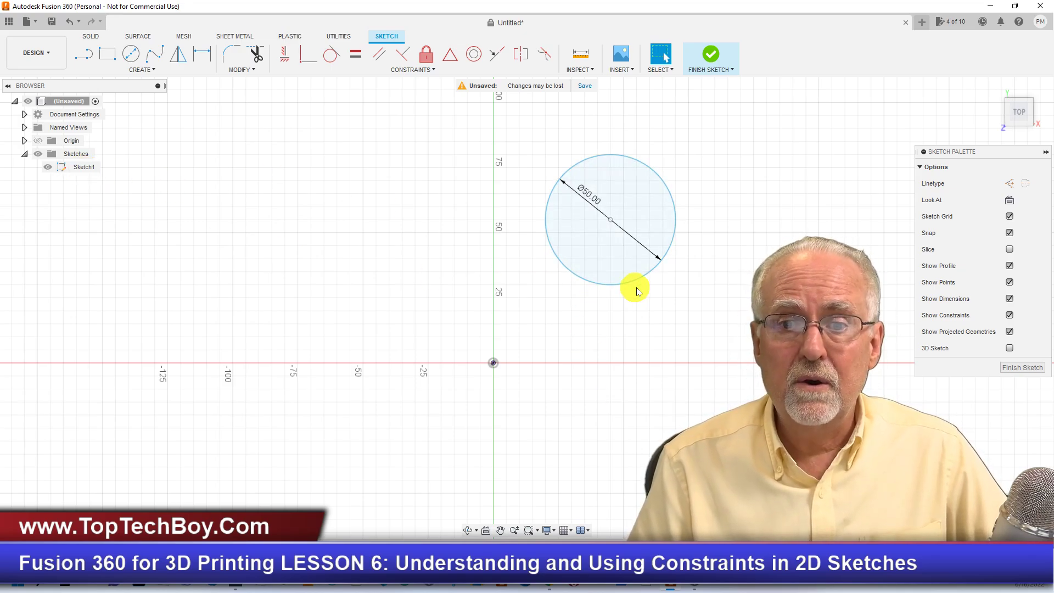
mouse_move(607, 287)
mouse_down()
mouse_move(518, 334)
mouse_move(607, 200)
mouse_move(186, 348)
mouse_move(609, 200)
mouse_move(673, 439)
mouse_move(617, 447)
mouse_move(616, 372)
mouse_move(631, 390)
mouse_move(515, 337)
mouse_up()
drag(449, 306, 684, 111)
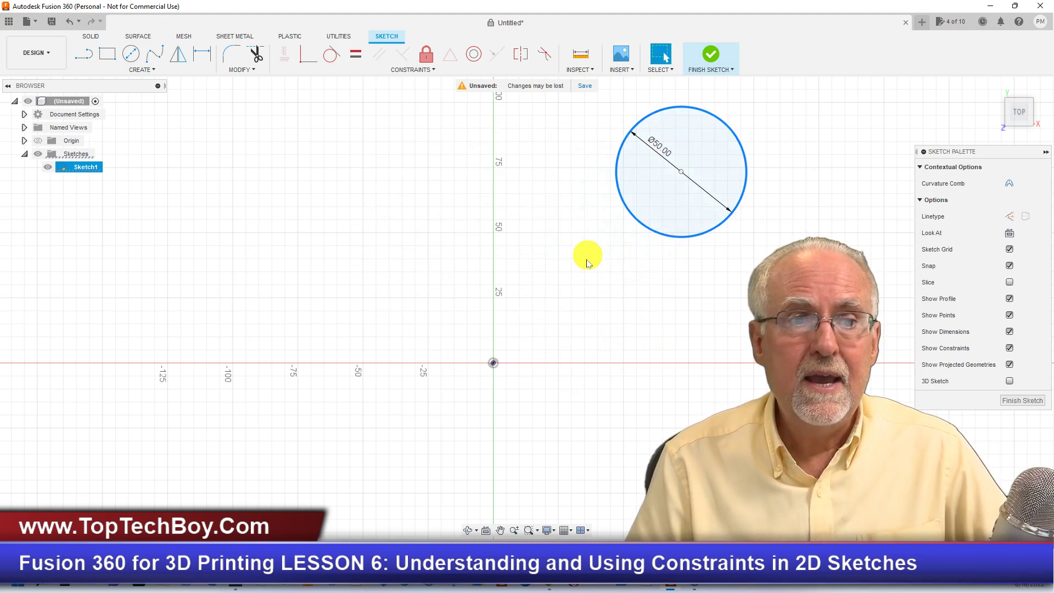
Move the sketch palette to the empty area beside the browser and draw a 50 mm horizontal construction line from the origin along the positive X axis.
mouse_move(983, 157)
mouse_down()
mouse_move(177, 240)
mouse_move(71, 200)
mouse_move(85, 203)
mouse_up()
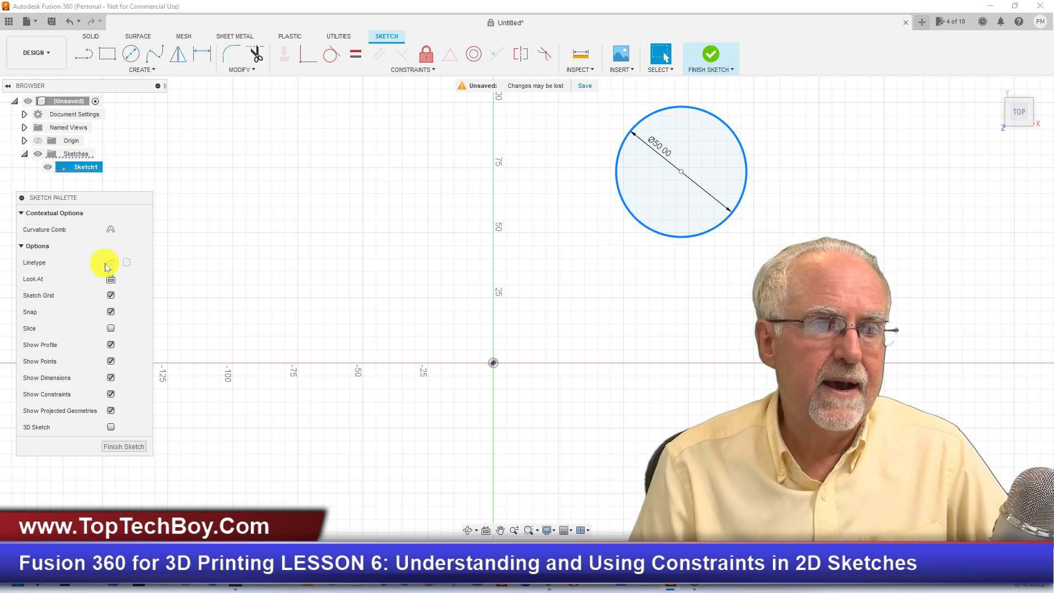
click(85, 57)
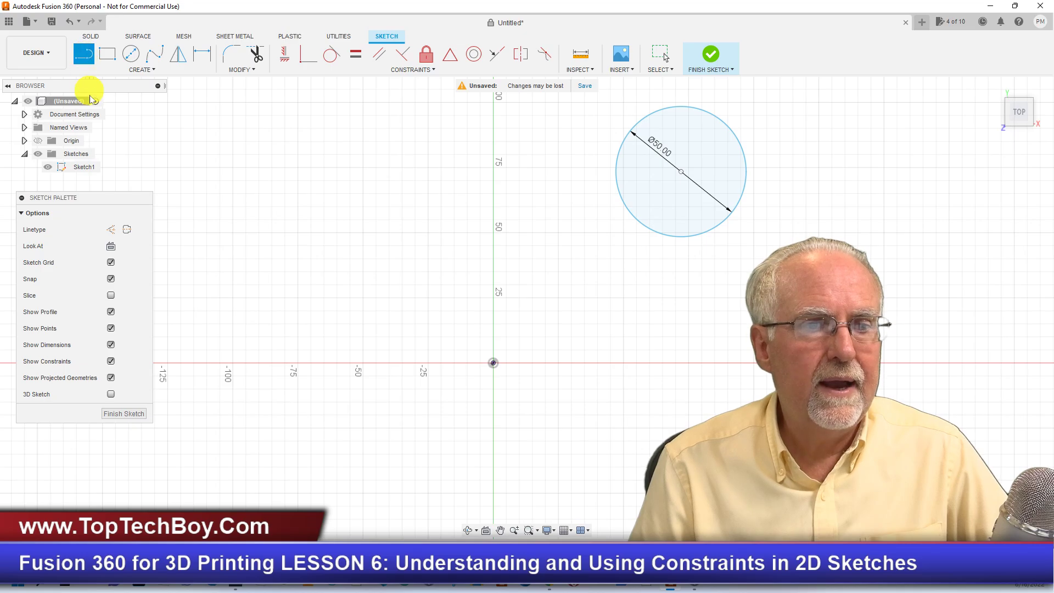
click(111, 231)
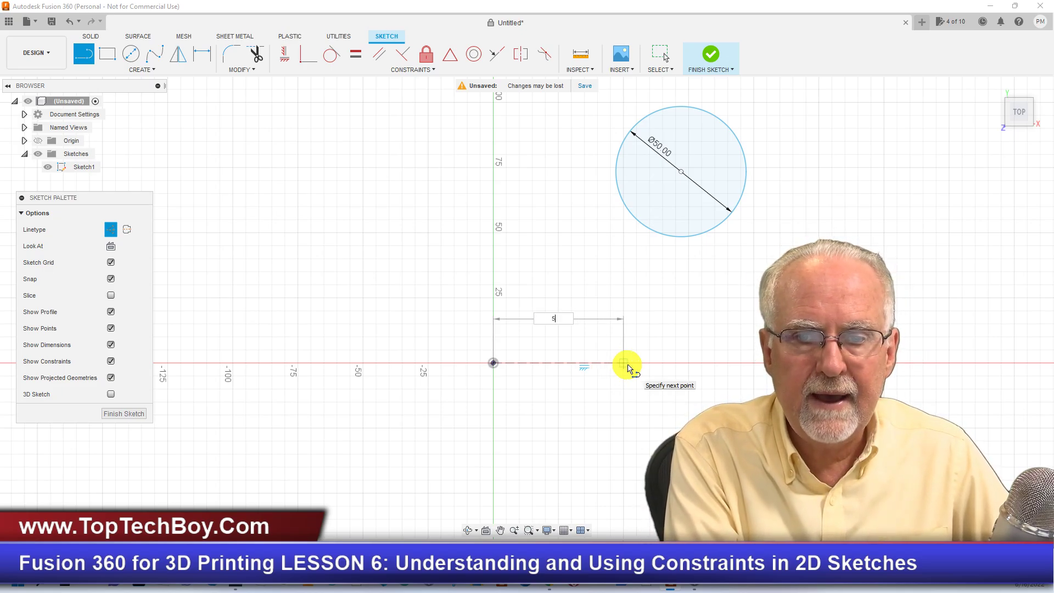
text(0)
key(Tab)
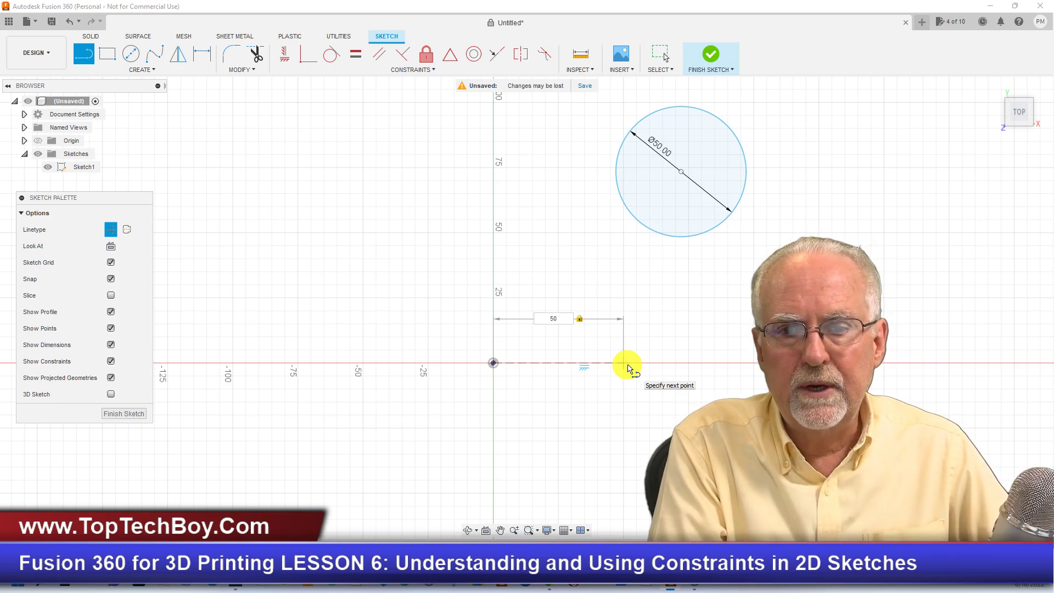
key(Return)
key(Escape)
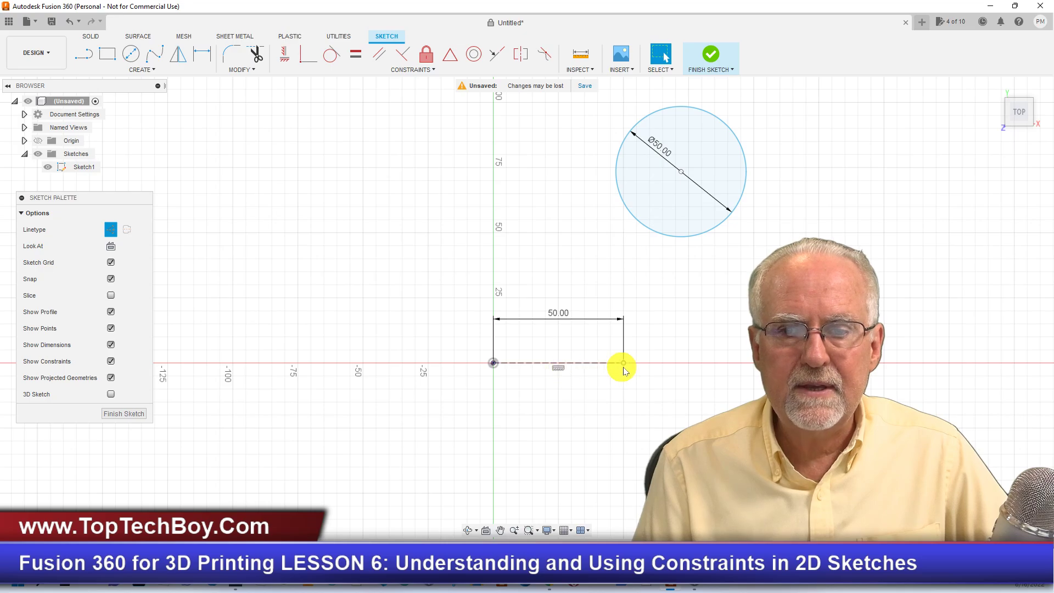
Draw a 50 mm construction line straight up from the free end of the horizontal construction line.
click(84, 60)
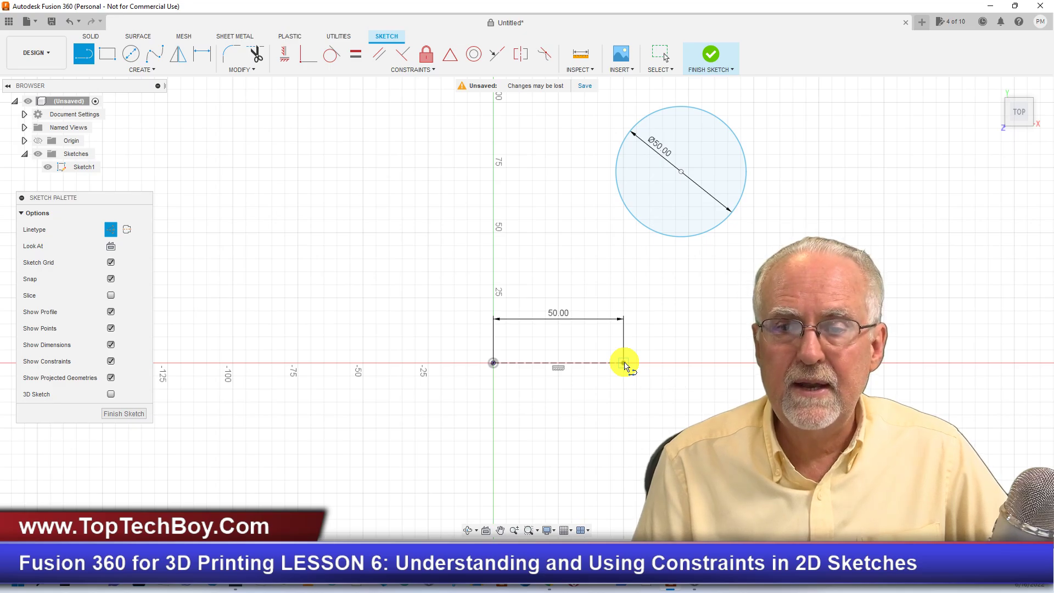
click(624, 362)
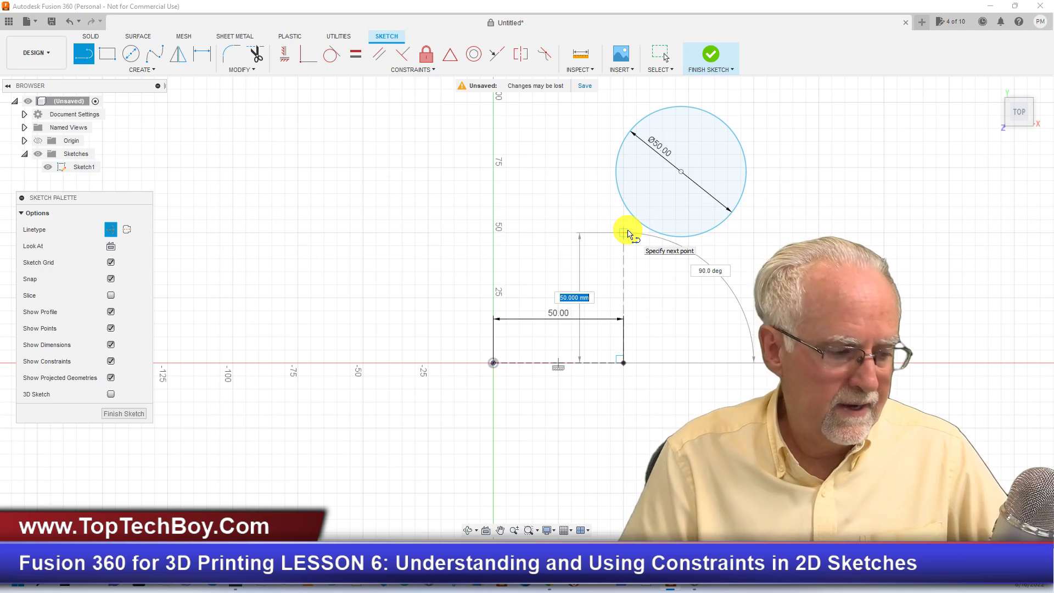
text(0)
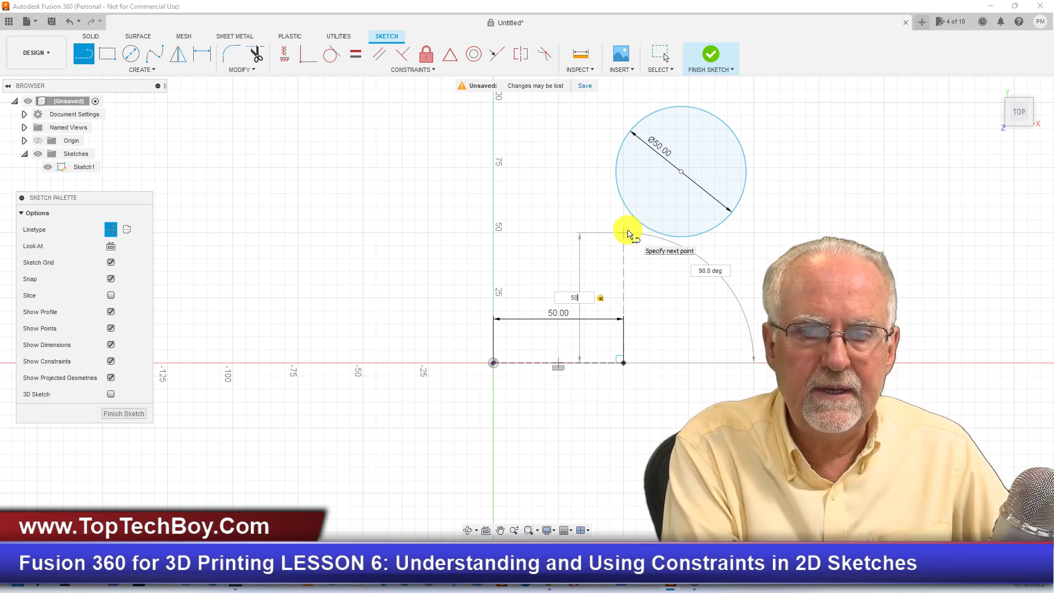
key(Return)
key(Escape)
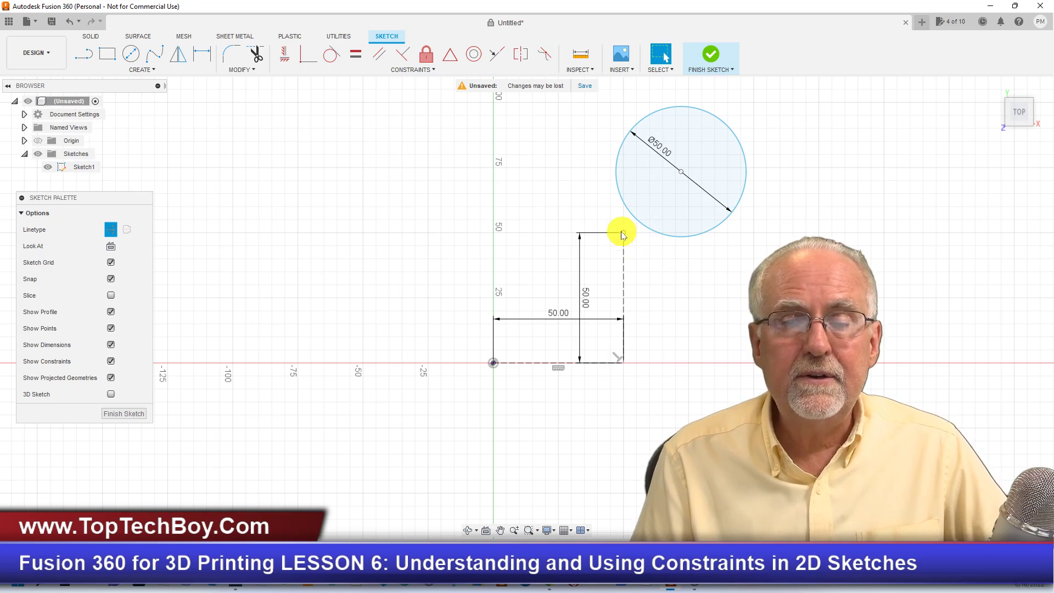
key(Escape)
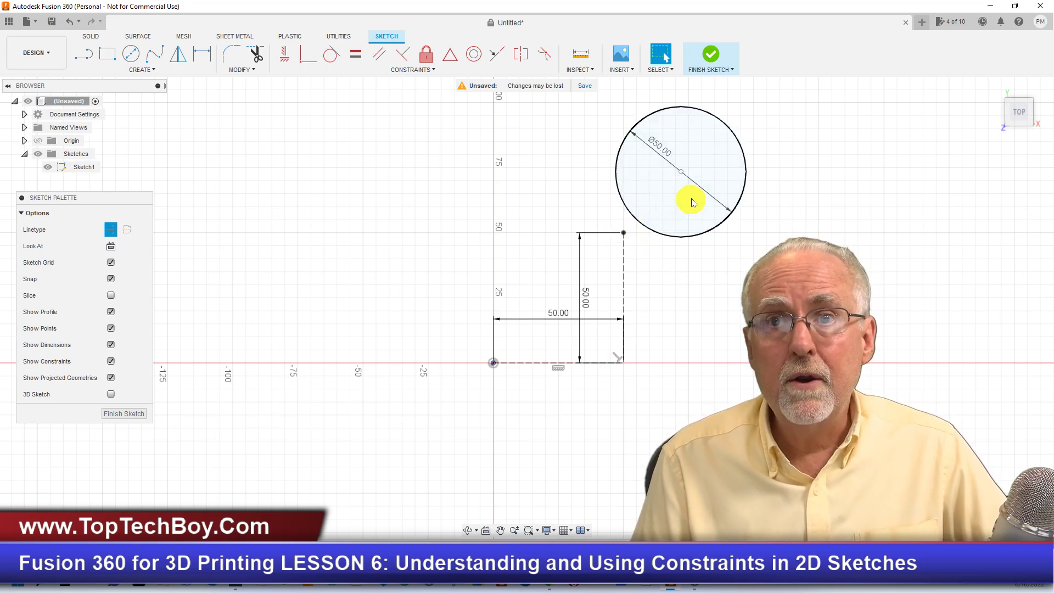
Test whether the circle still moves freely by pulling its edge, and pick the horizontal dimension and the vertical construction line.
click(692, 203)
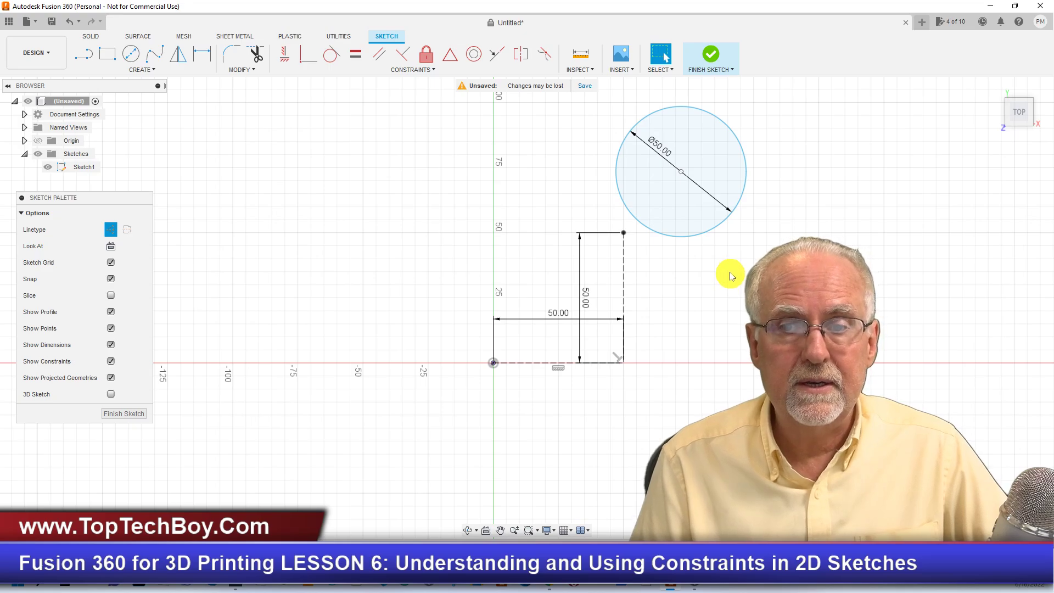
click(707, 116)
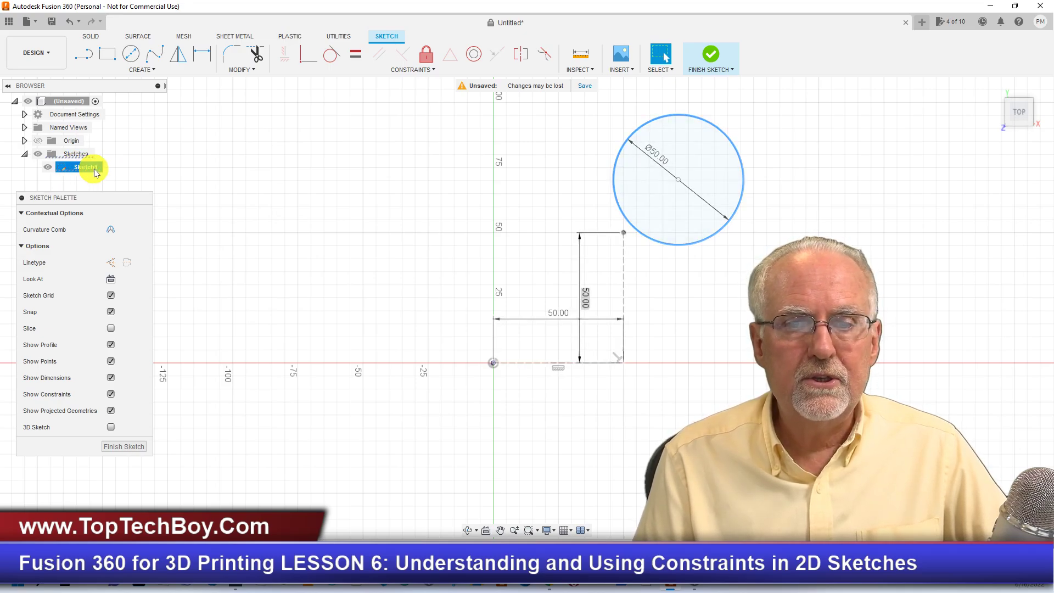
click(564, 314)
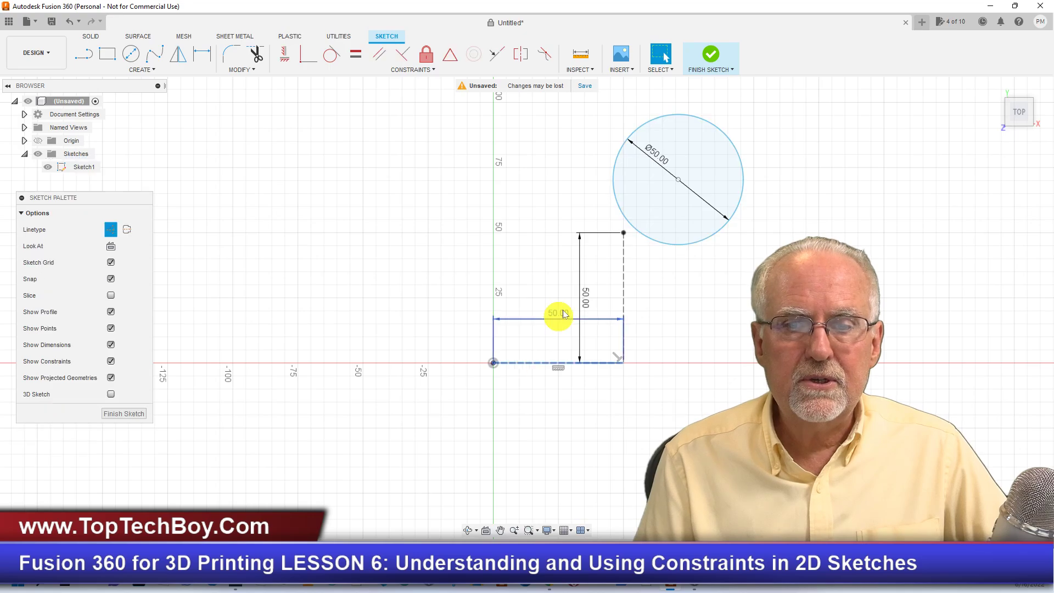
click(625, 282)
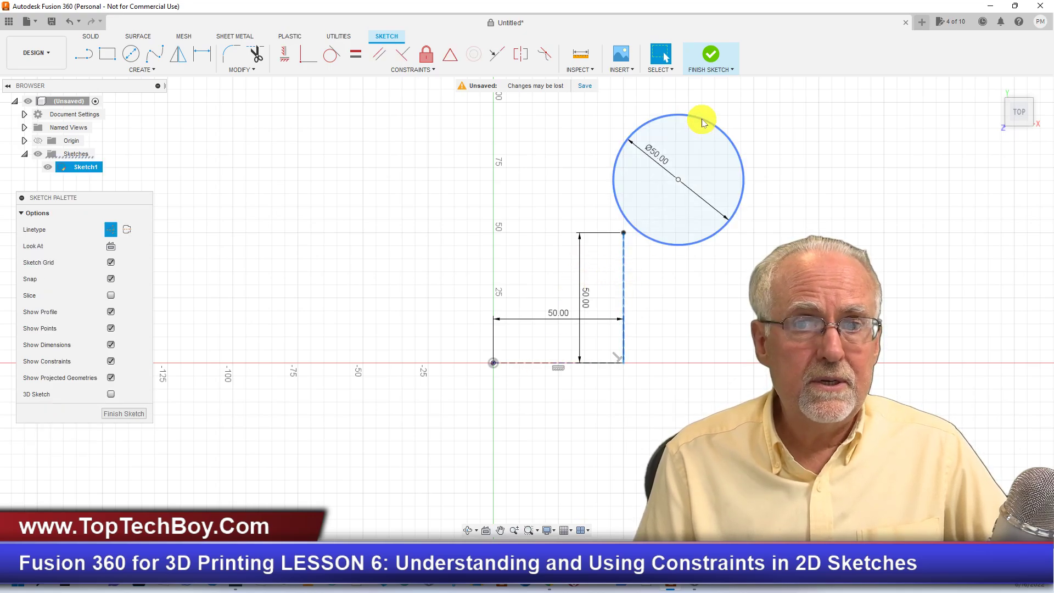
drag(704, 122, 765, 122)
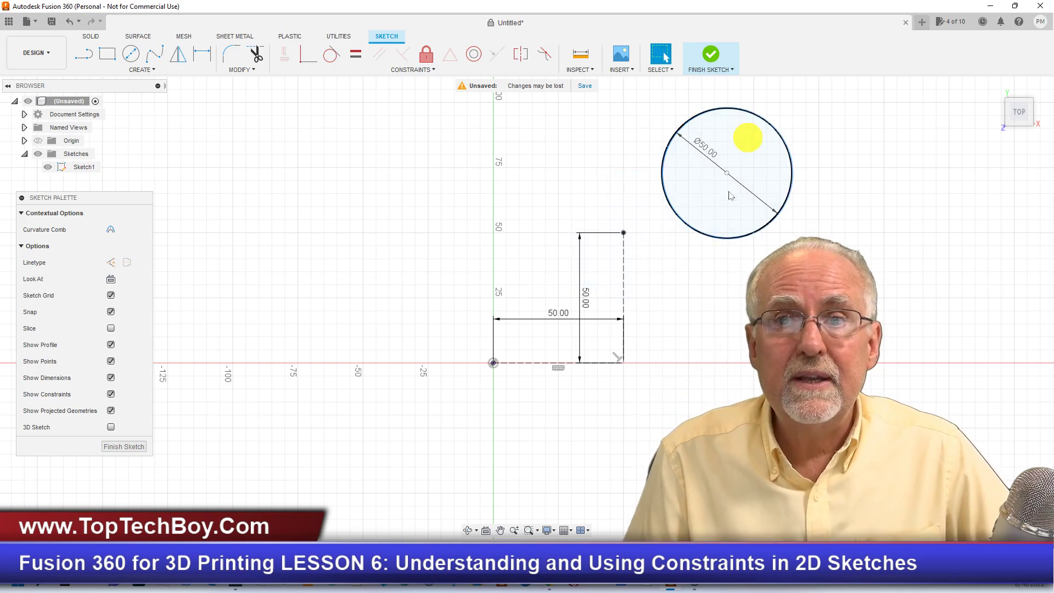
Try a Coincident constraint between the circle's edge and the upper end of the vertical construction line, and undo it.
click(729, 173)
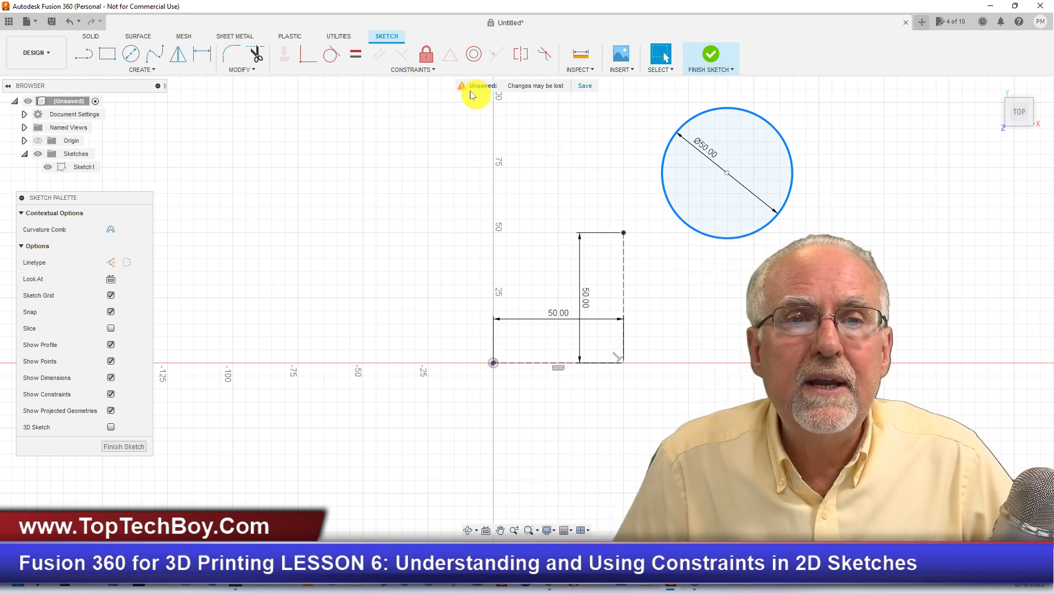
click(433, 70)
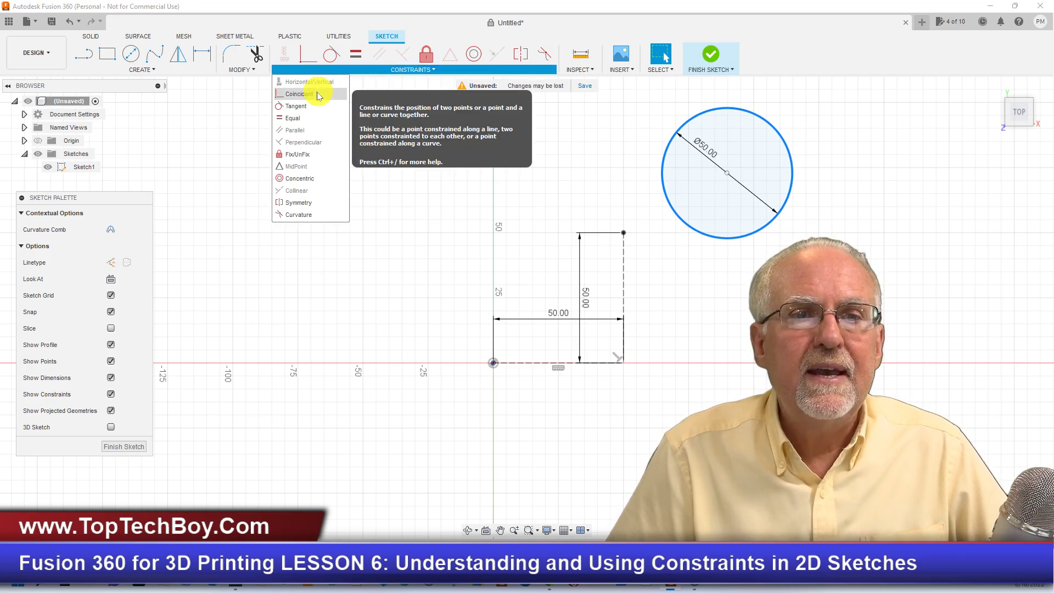
click(299, 94)
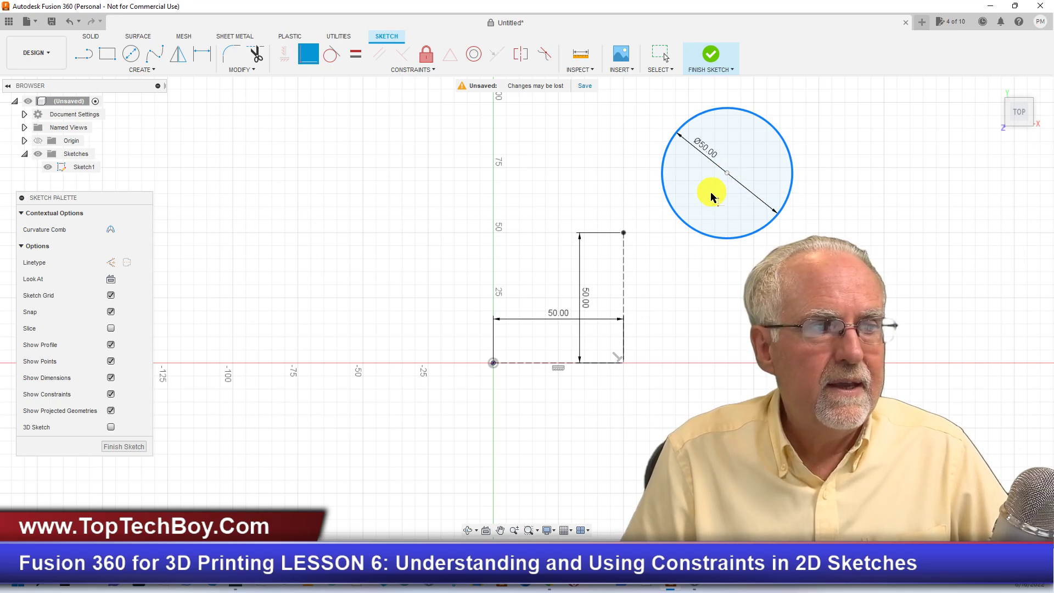
click(624, 233)
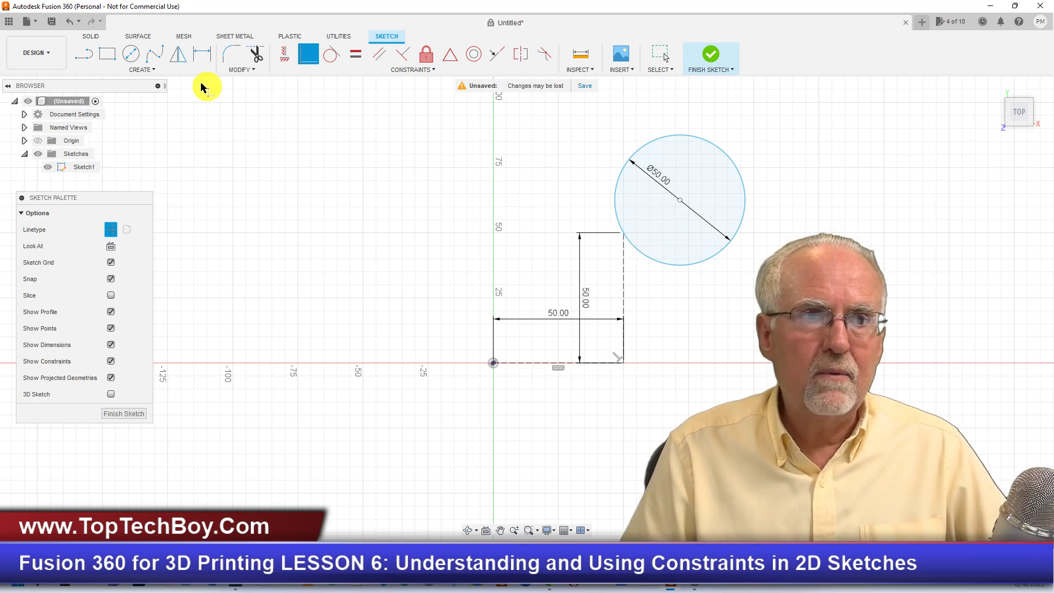
click(72, 22)
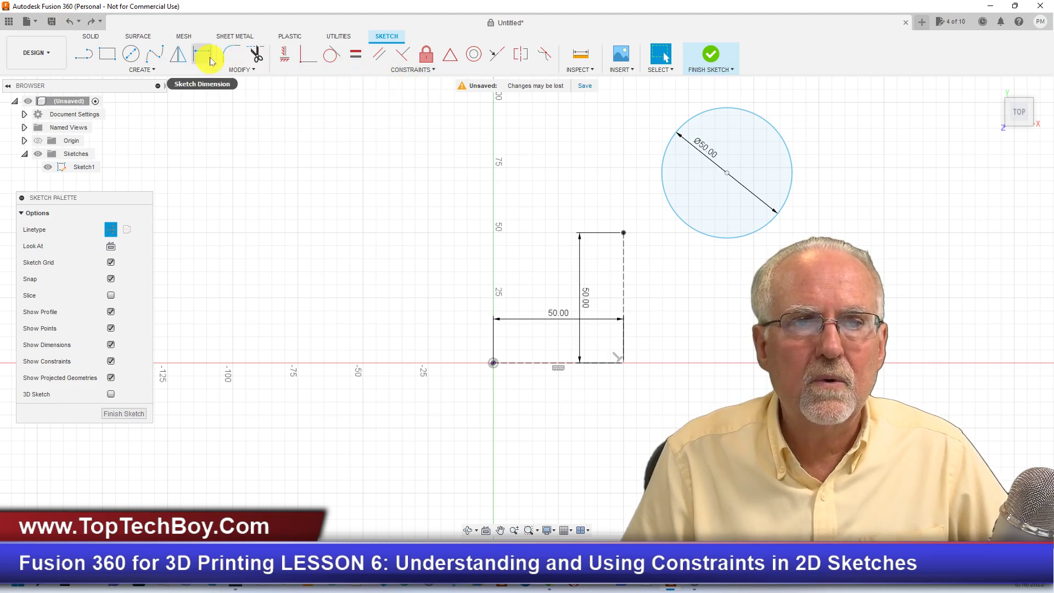
Apply a Coincident constraint between the circle's center point and the upper end of the vertical construction line.
click(412, 69)
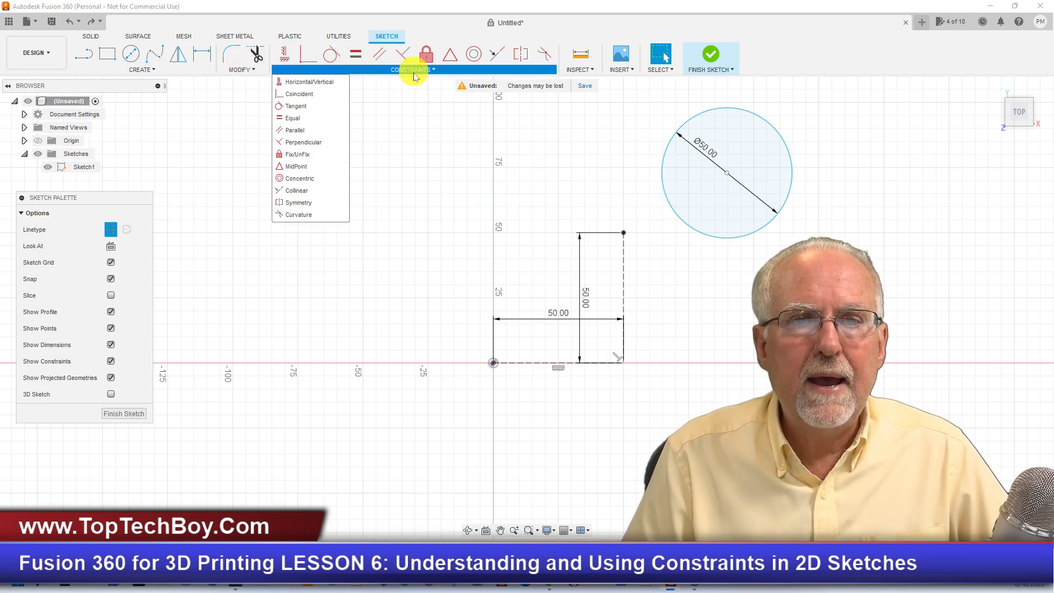
click(326, 94)
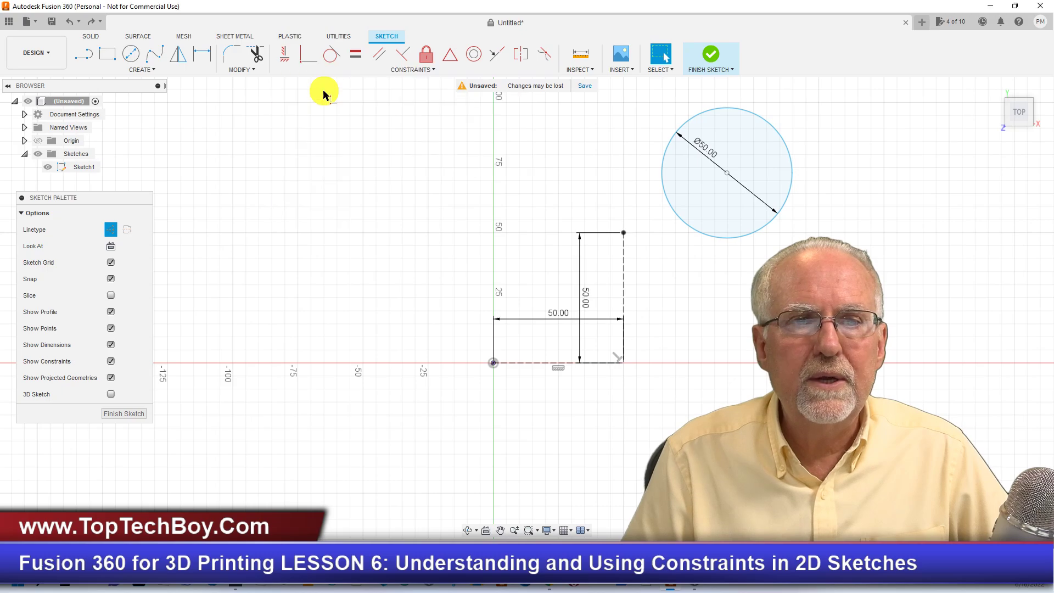
click(727, 173)
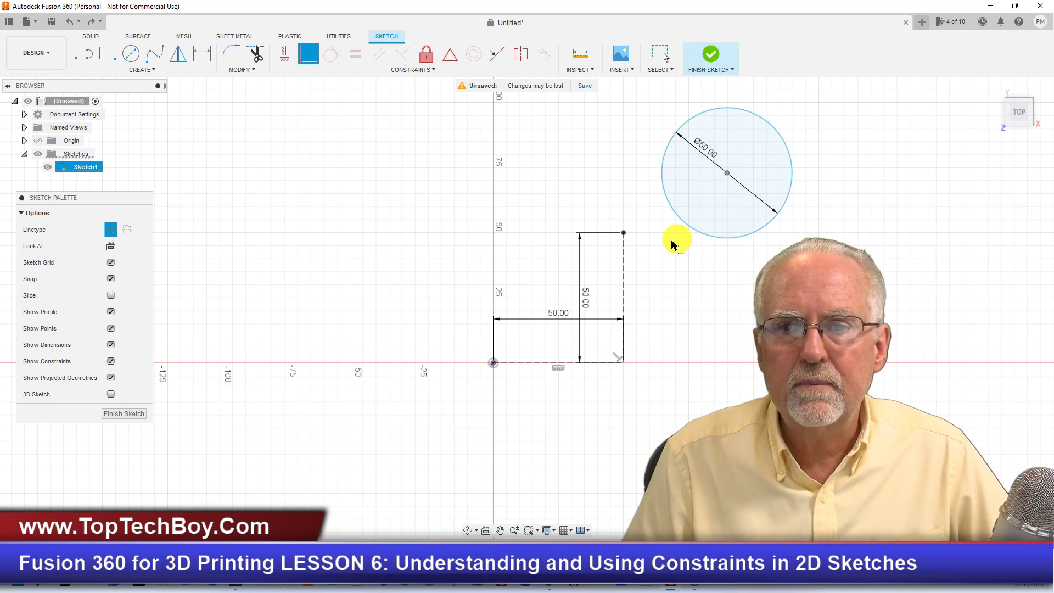
click(623, 234)
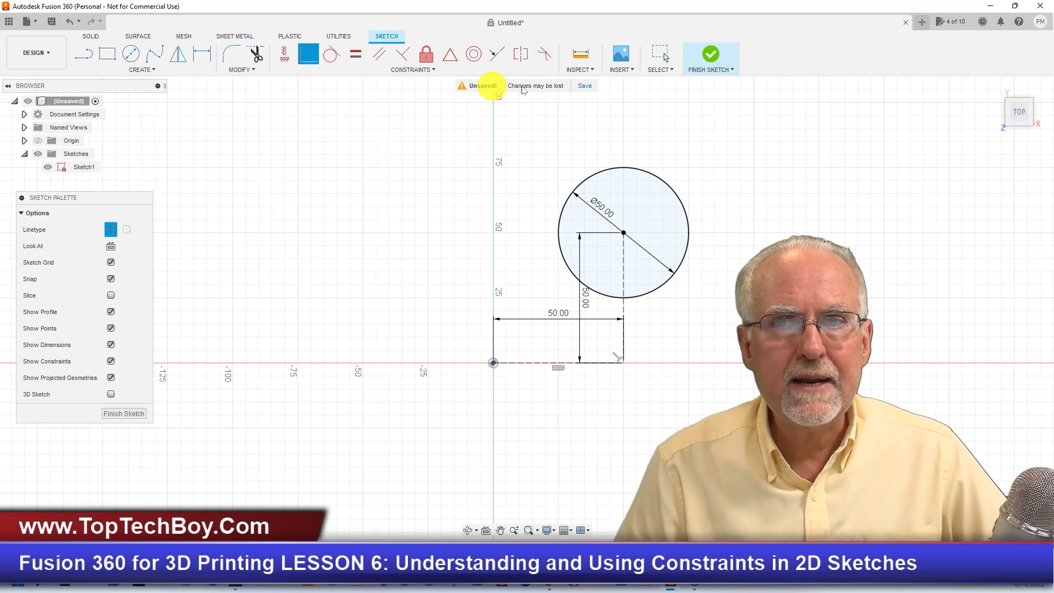
Leave the constraint command, select the circle with both construction lines and their dimensions, and delete them all.
click(661, 55)
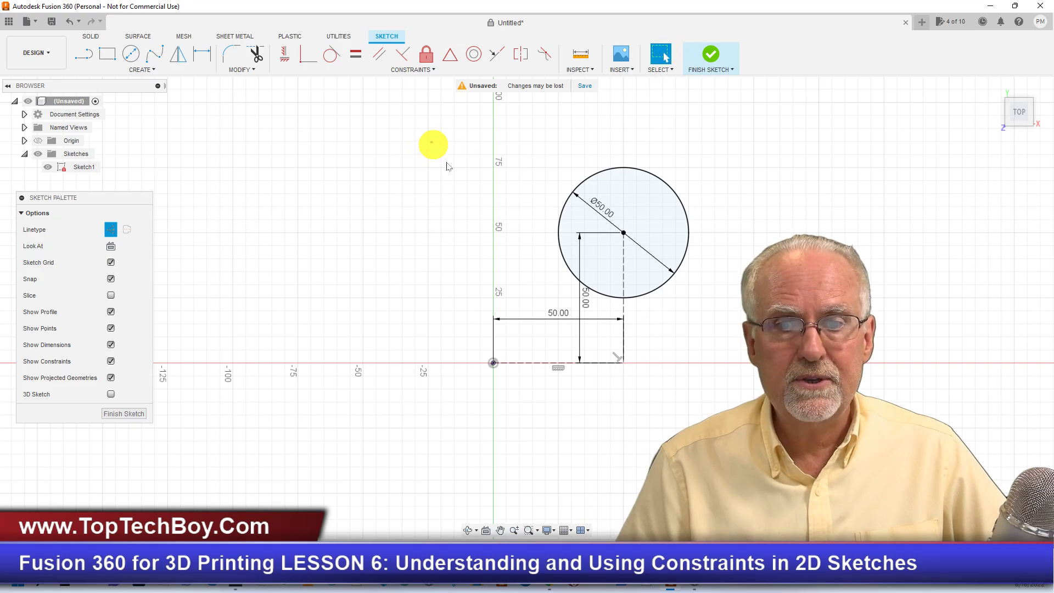
drag(432, 144, 719, 420)
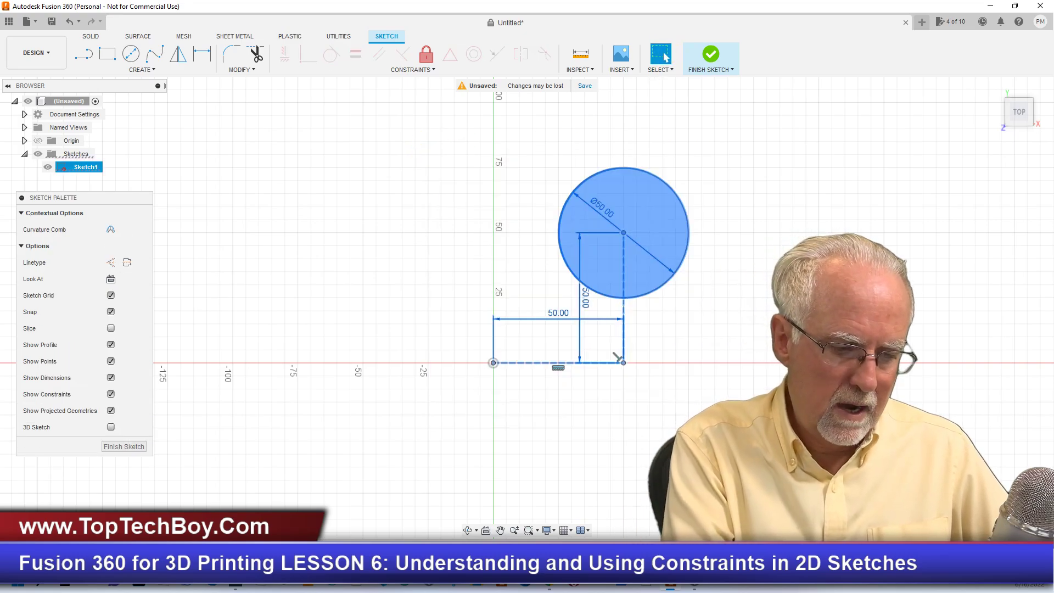
key(Delete)
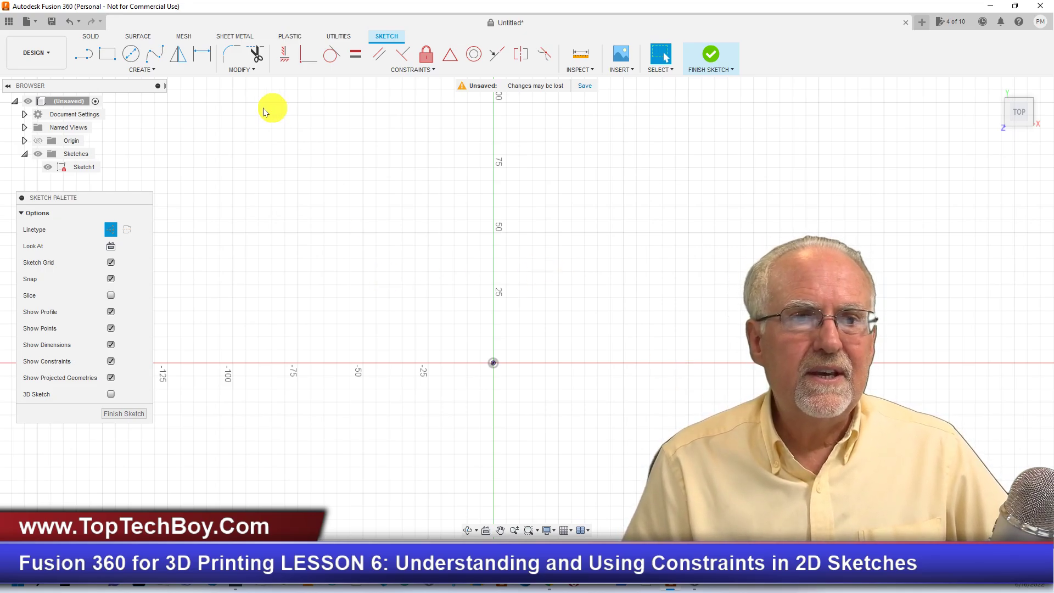
click(110, 57)
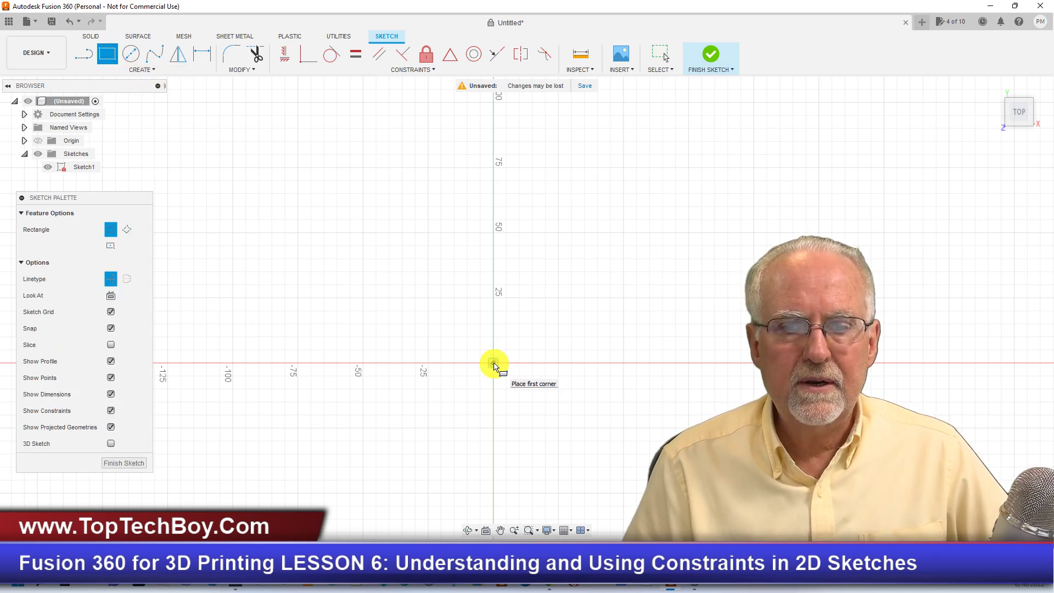
click(494, 363)
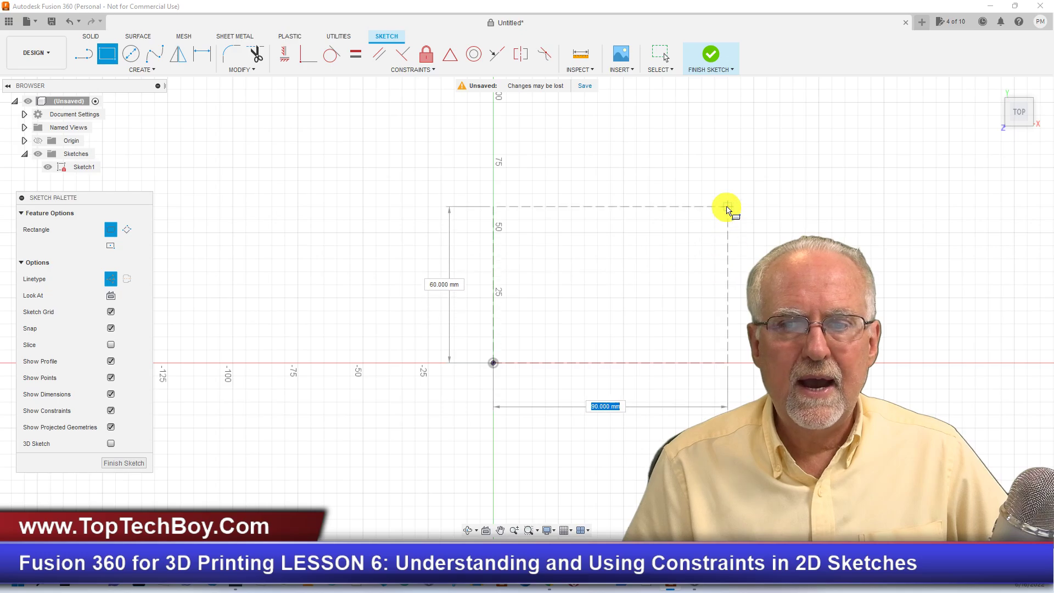
key(Escape)
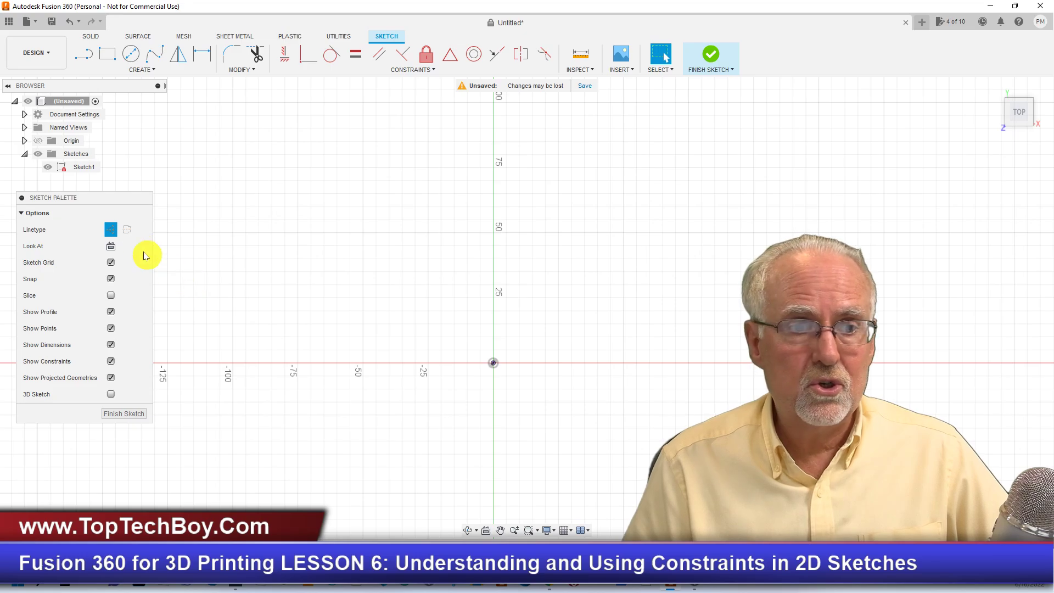
Switch off the construction linetype and draw a solid two-point rectangle from the origin, about 82.5 mm wide and 52 mm high.
click(113, 230)
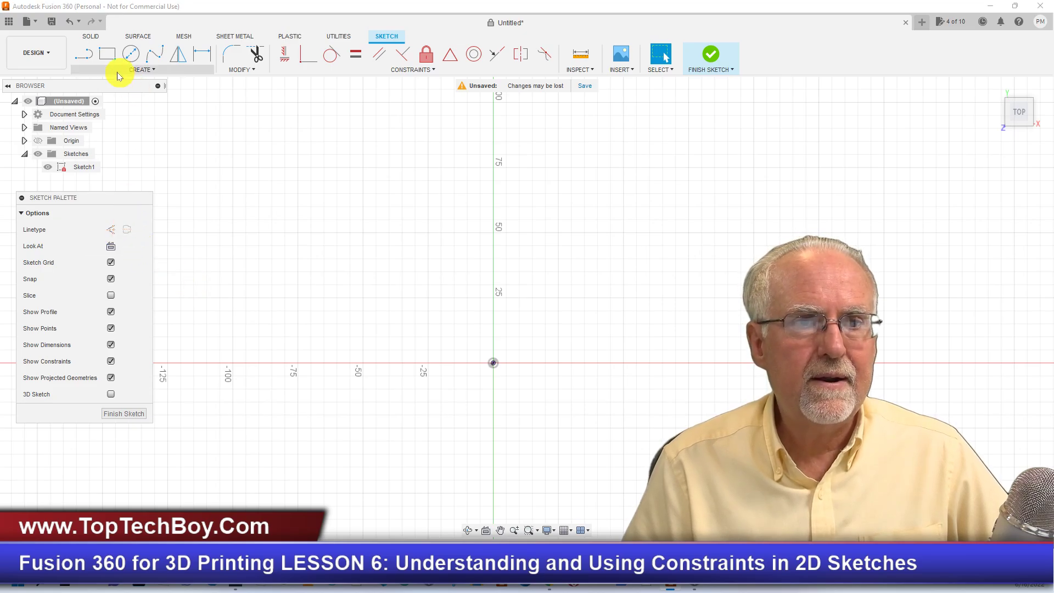
click(107, 53)
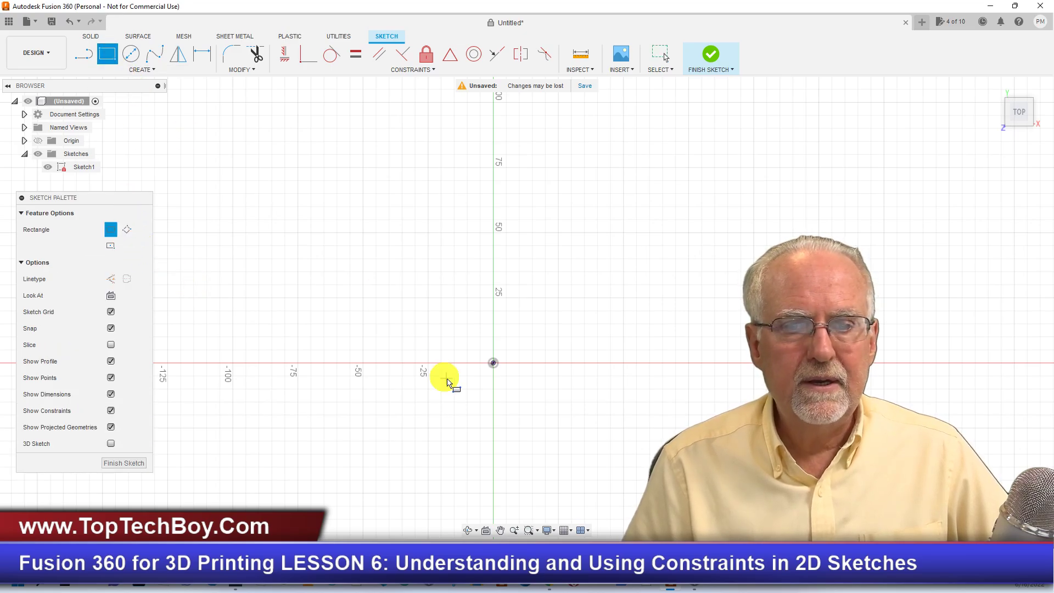
click(493, 362)
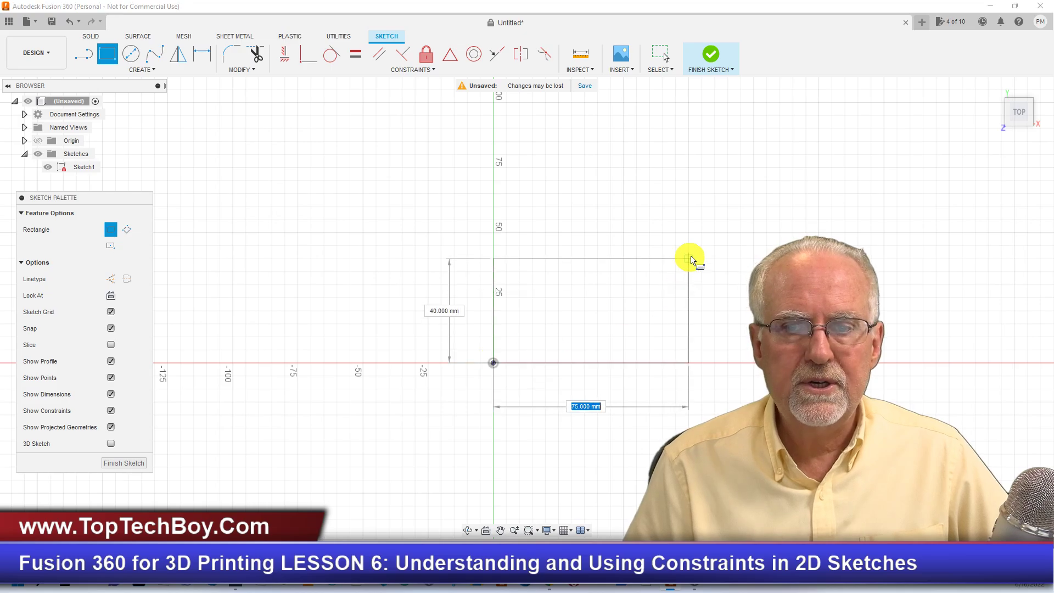
click(708, 228)
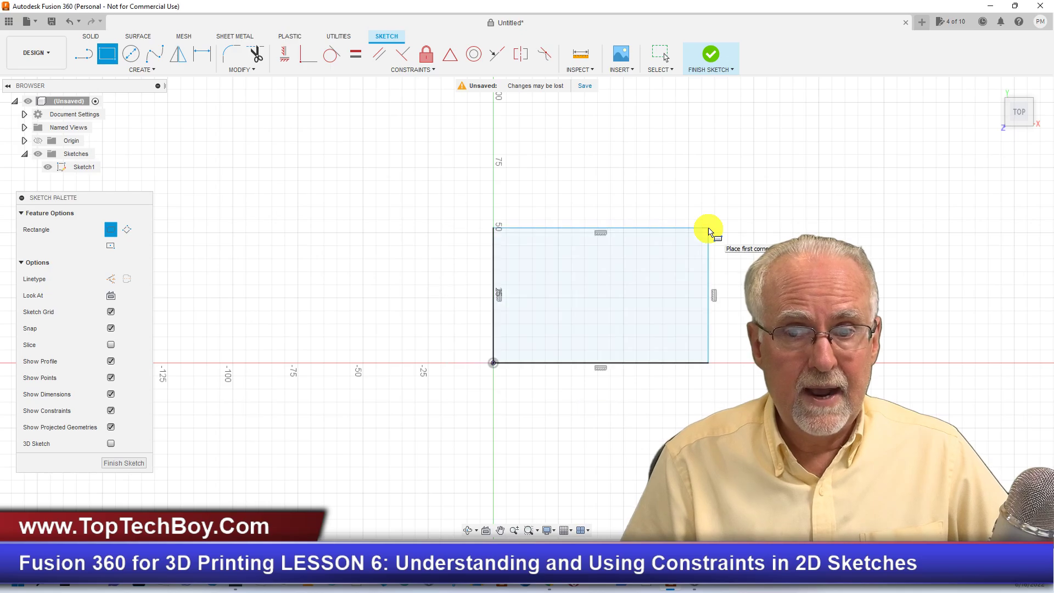
Dimension the rectangle's top edge and set its length to 100 mm.
click(209, 51)
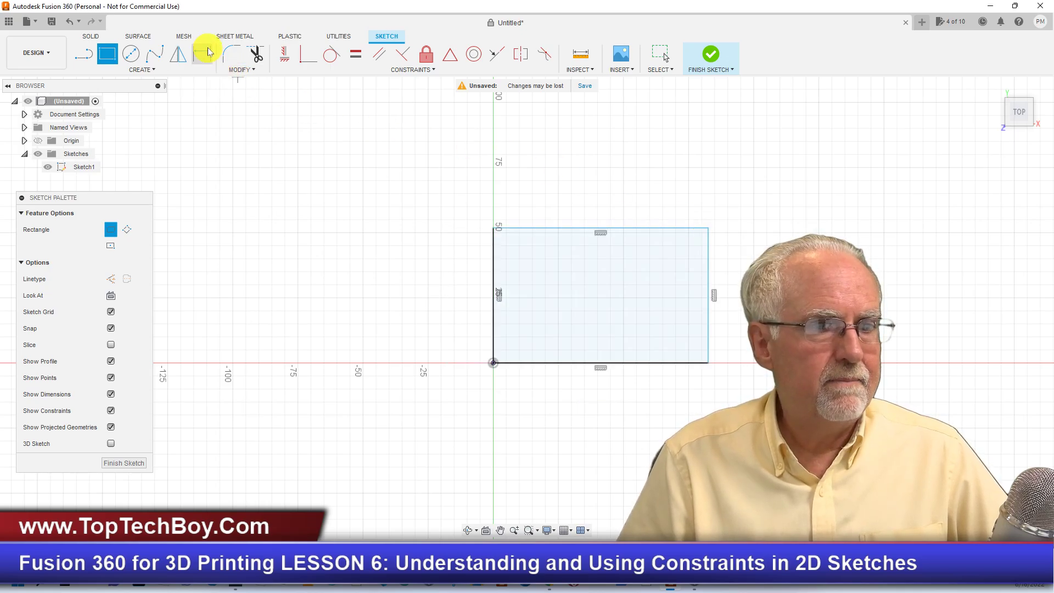
click(579, 232)
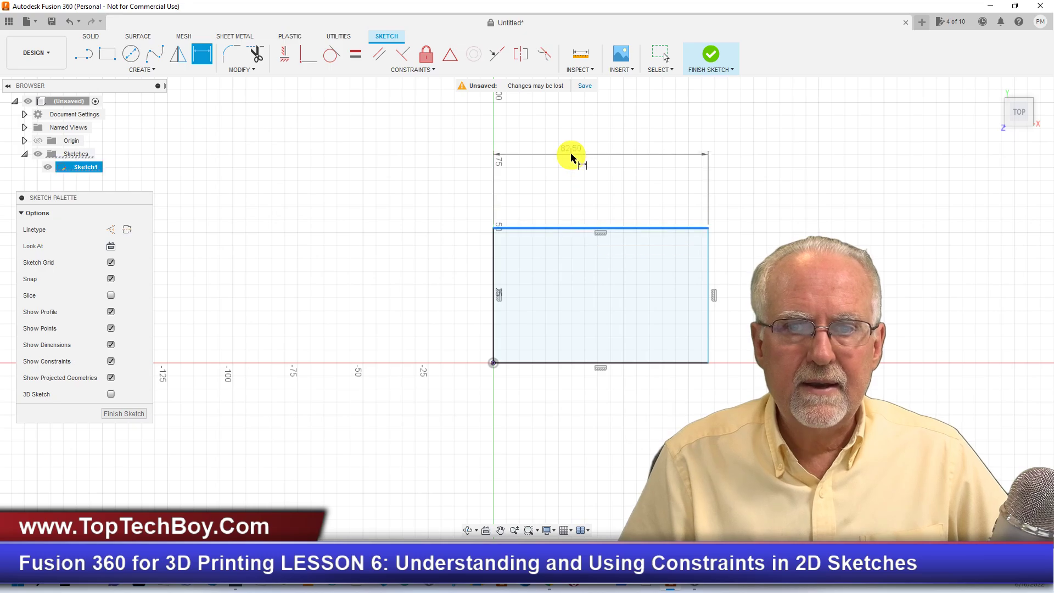
click(601, 151)
text(100)
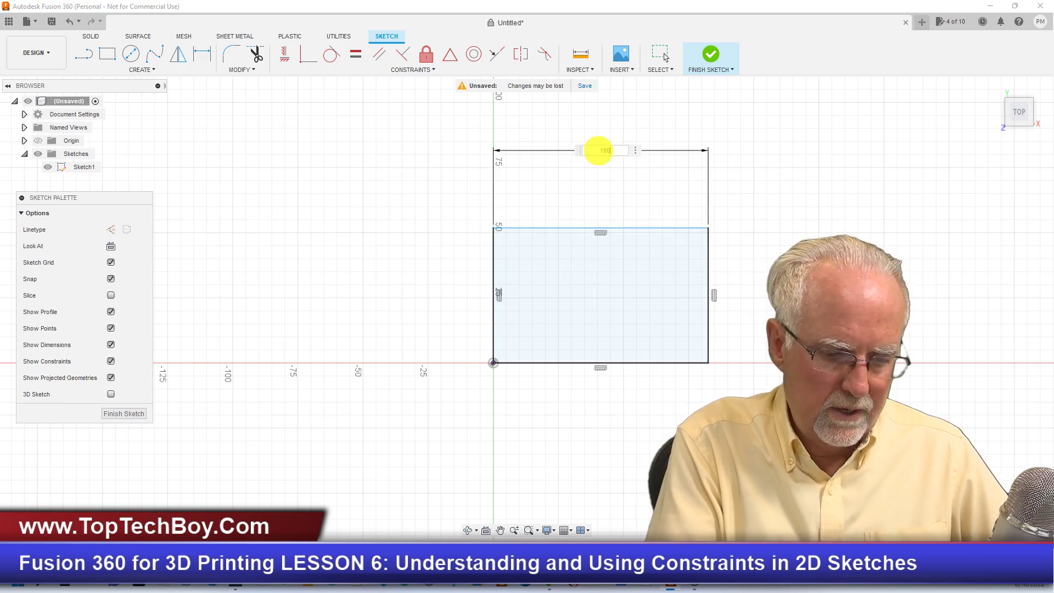
key(Return)
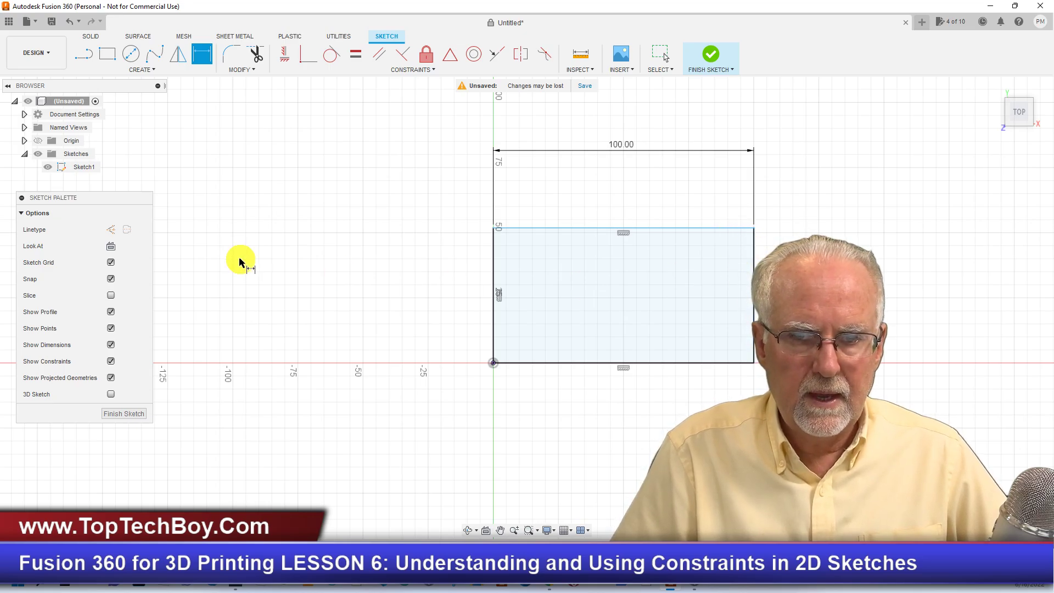
Dimension the rectangle's right edge and set its length to 75 mm.
scroll(241, 259, down, 2)
scroll(743, 259, up, 2)
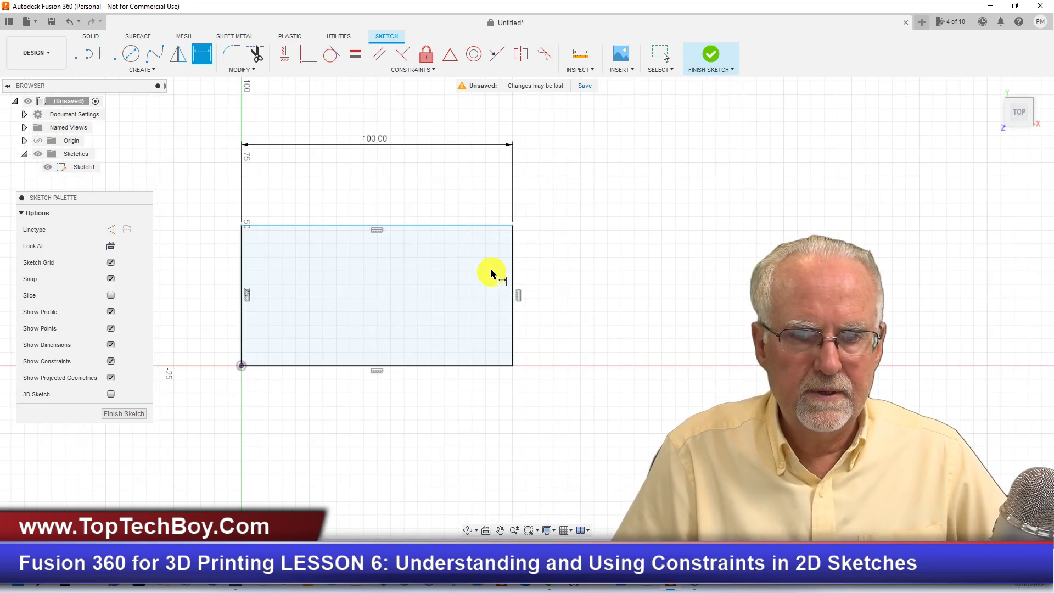
click(512, 261)
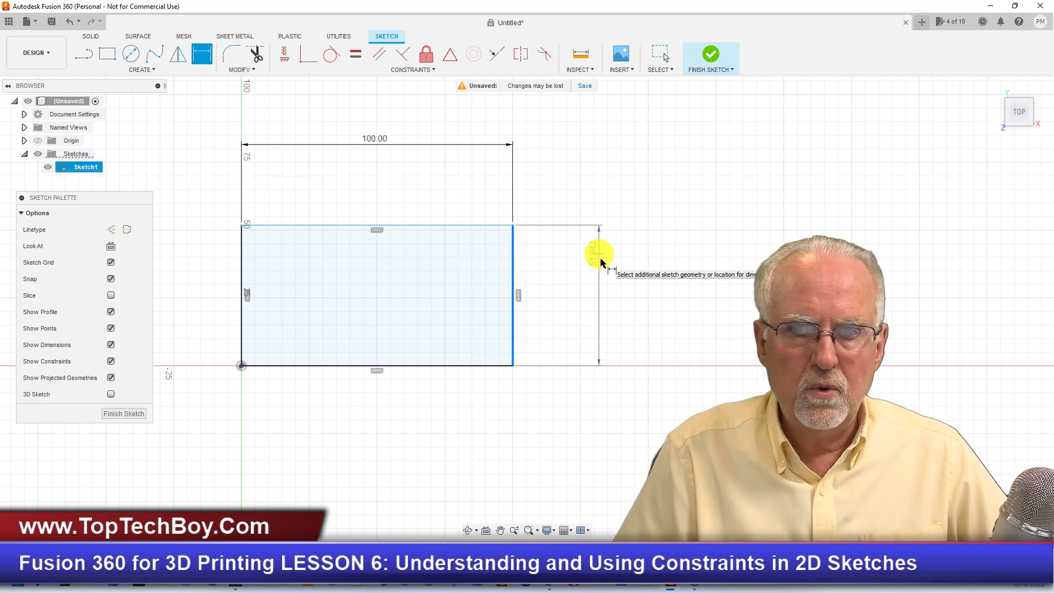
click(599, 288)
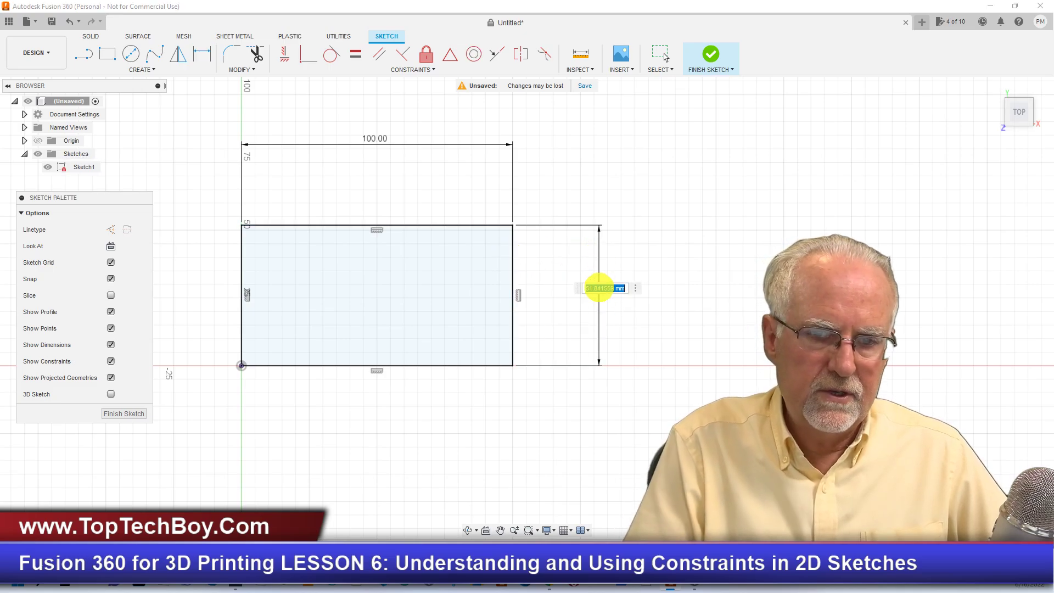
text(75)
key(Return)
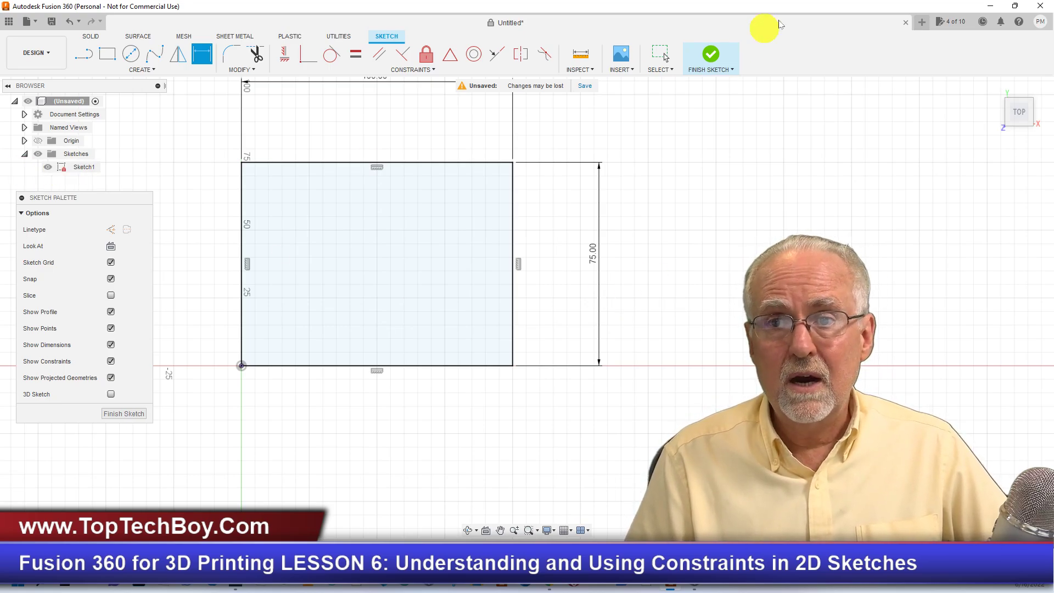
Leave the Dimension command and examine the dimensioned rectangle's edges and the constraint symbols beside them.
scroll(733, 226, down, 3)
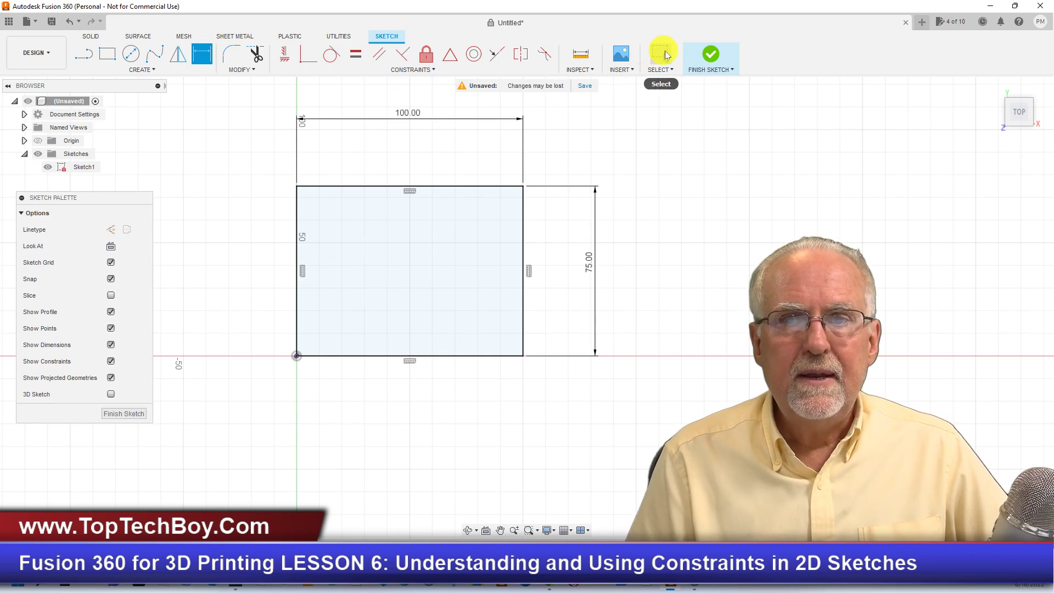
click(662, 55)
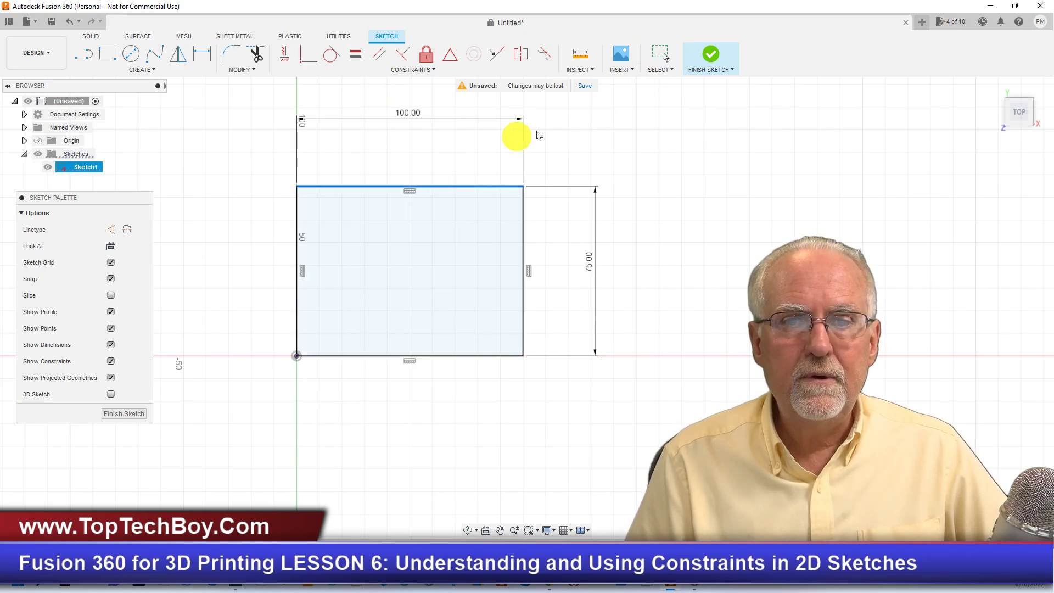
click(478, 354)
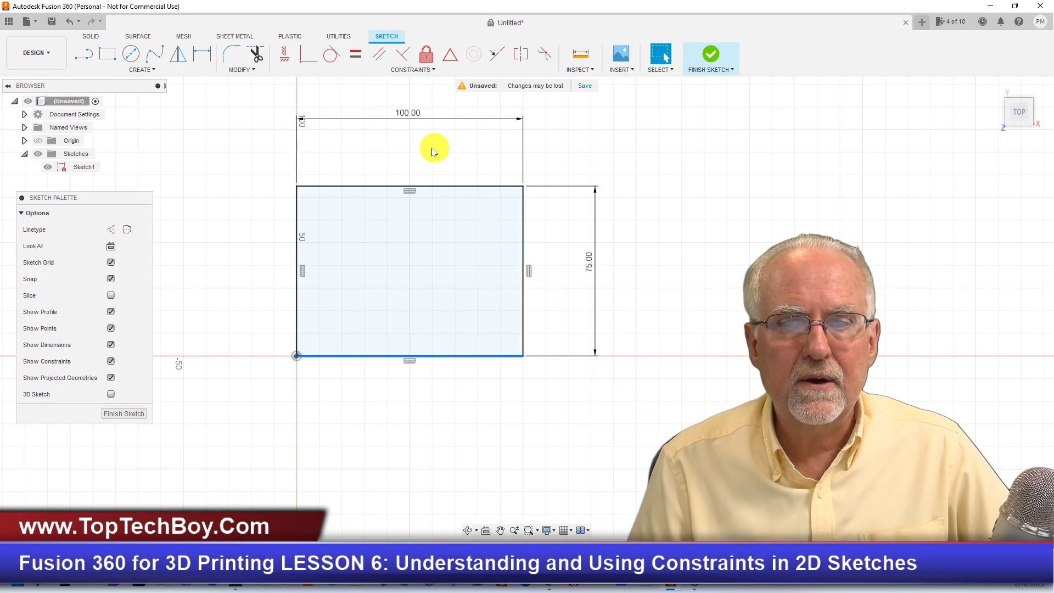
click(415, 72)
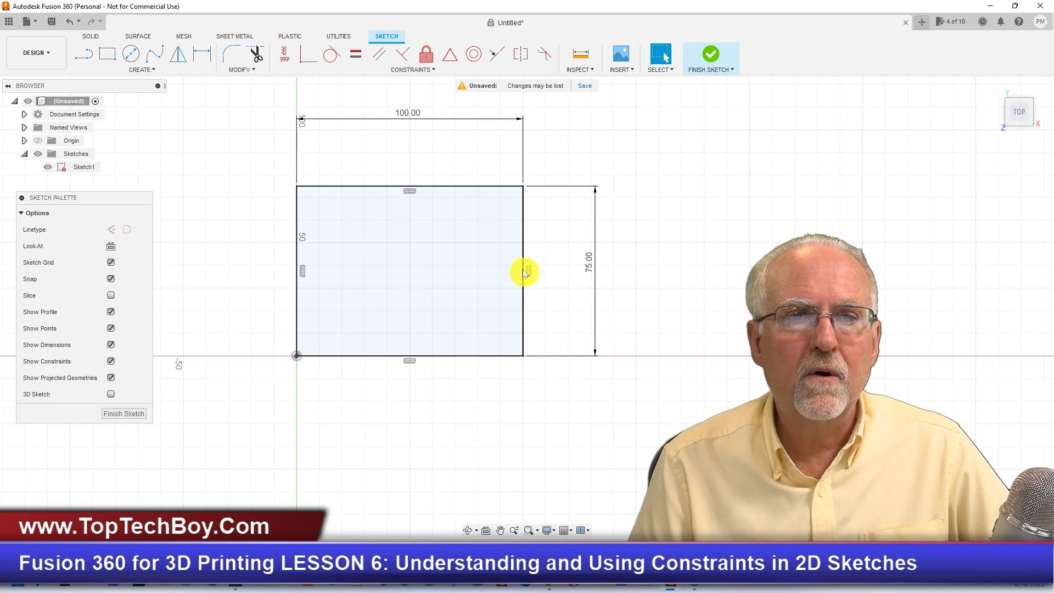
click(399, 70)
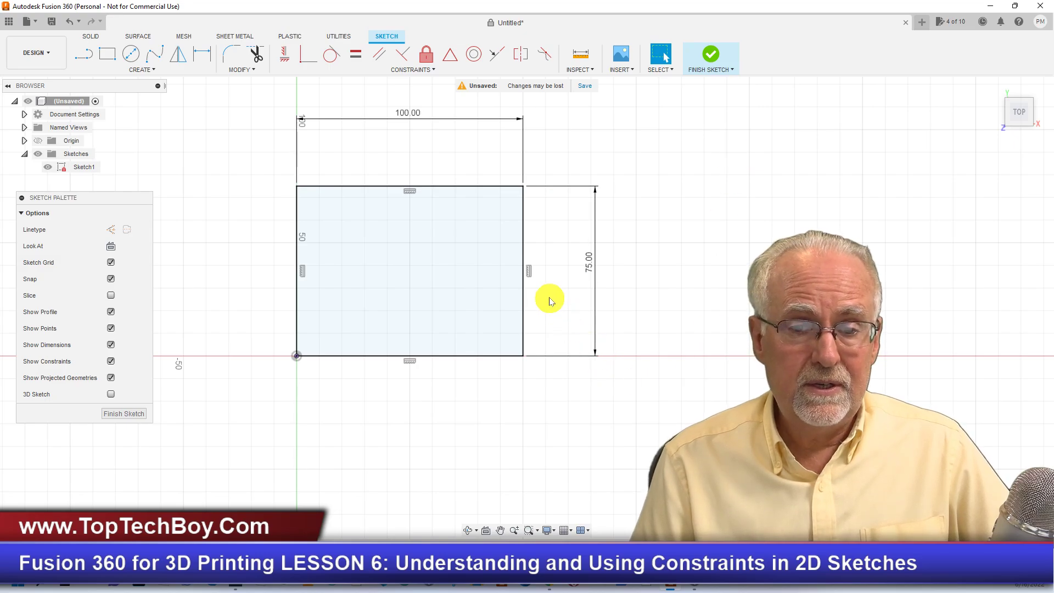
click(524, 249)
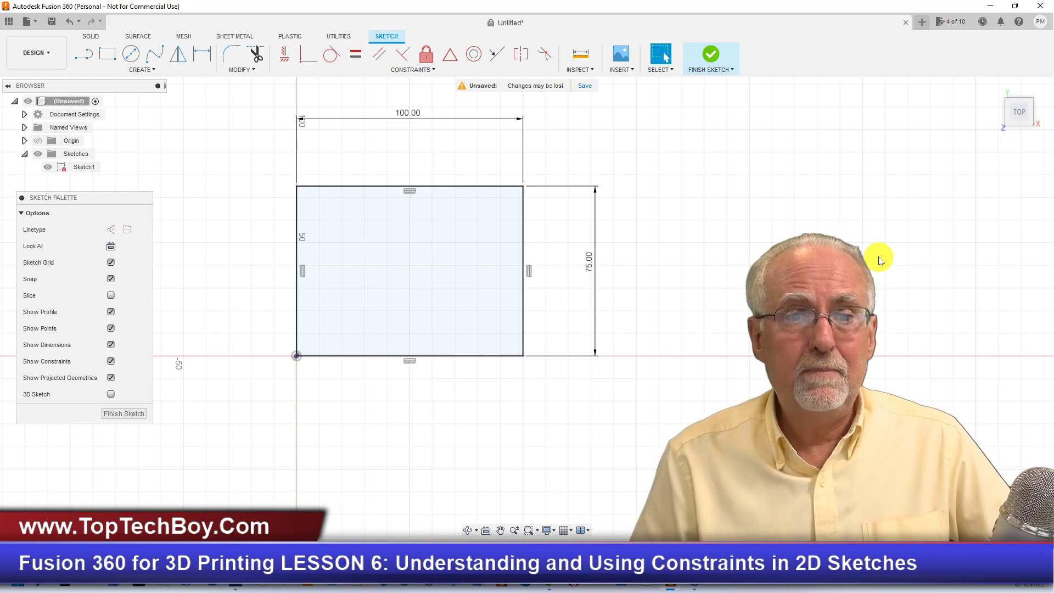
Delete the horizontal constraint on the rectangle's top edge and pull the upper-left corner up along the vertical axis so the edge slants.
click(412, 192)
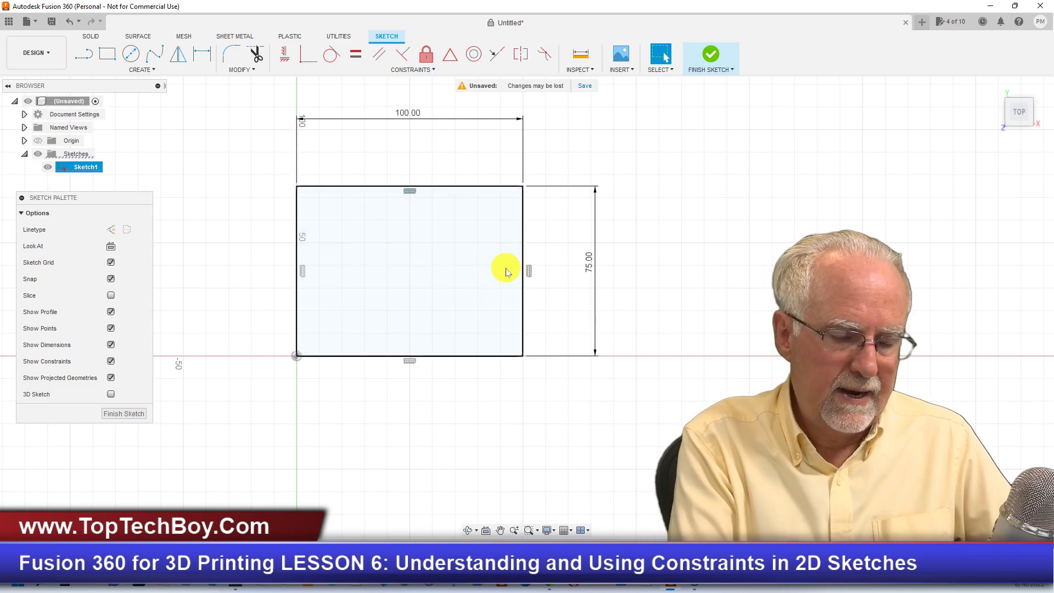
click(524, 189)
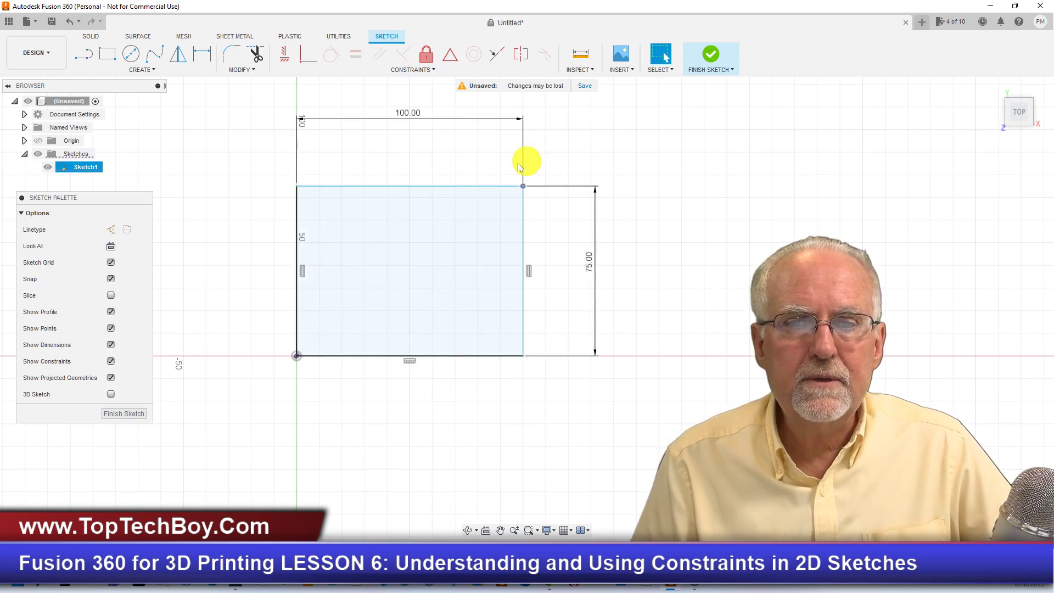
mouse_move(299, 191)
mouse_down()
mouse_move(303, 134)
mouse_move(327, 87)
mouse_move(308, 148)
mouse_move(322, 261)
mouse_move(299, 195)
mouse_move(297, 106)
mouse_move(320, 340)
mouse_move(289, 182)
mouse_move(293, 111)
mouse_move(293, 182)
mouse_move(299, 119)
mouse_up()
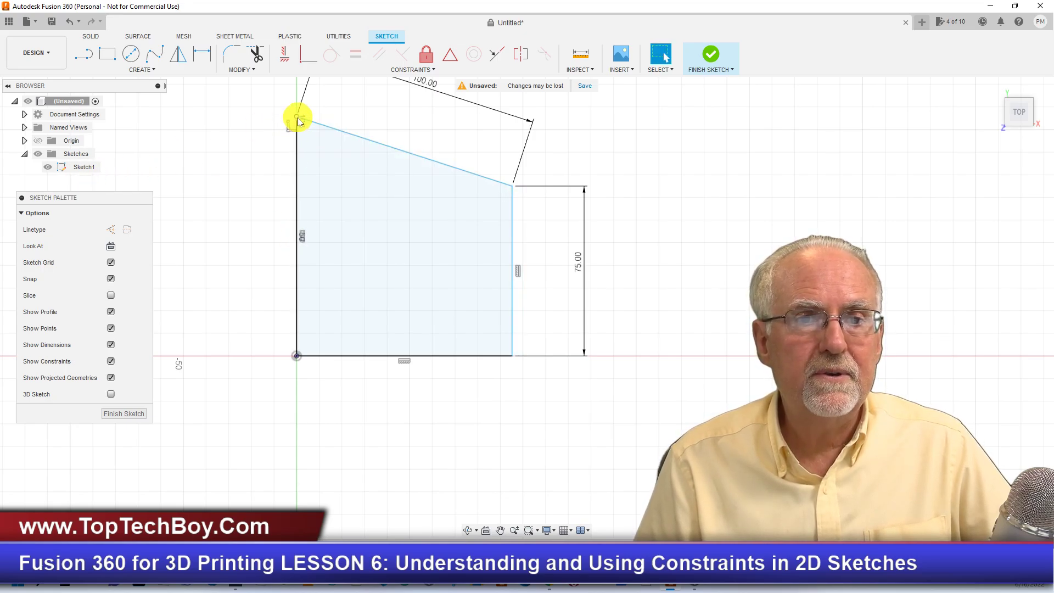
Try shifting the shape's upper-left corner along the vertical axis twice, undoing each move.
drag(298, 120, 297, 247)
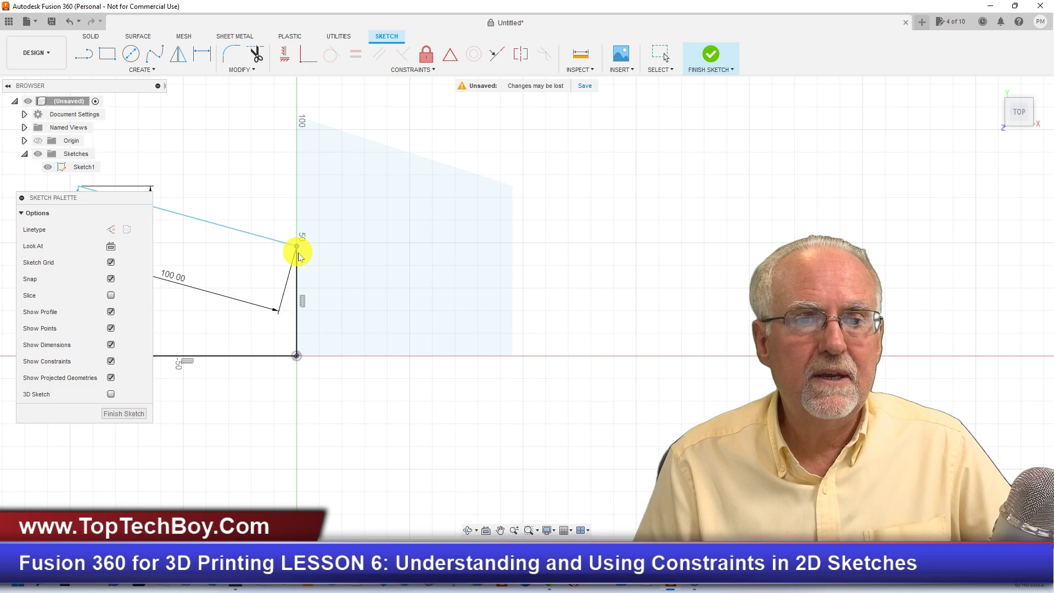
click(70, 22)
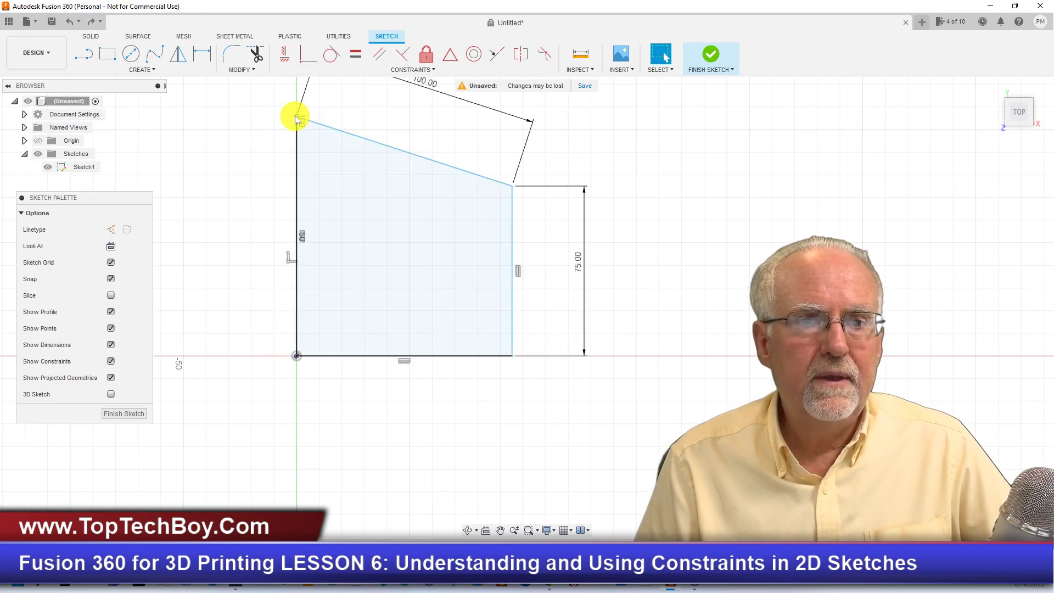
mouse_move(297, 120)
mouse_down()
mouse_move(297, 165)
mouse_move(299, 122)
mouse_up()
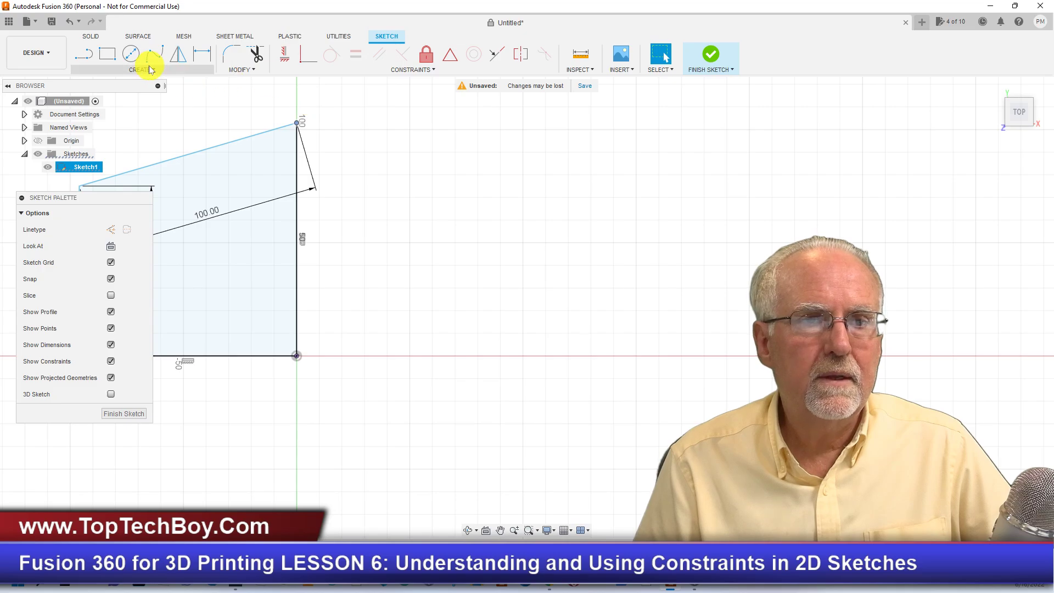
click(83, 53)
click(71, 24)
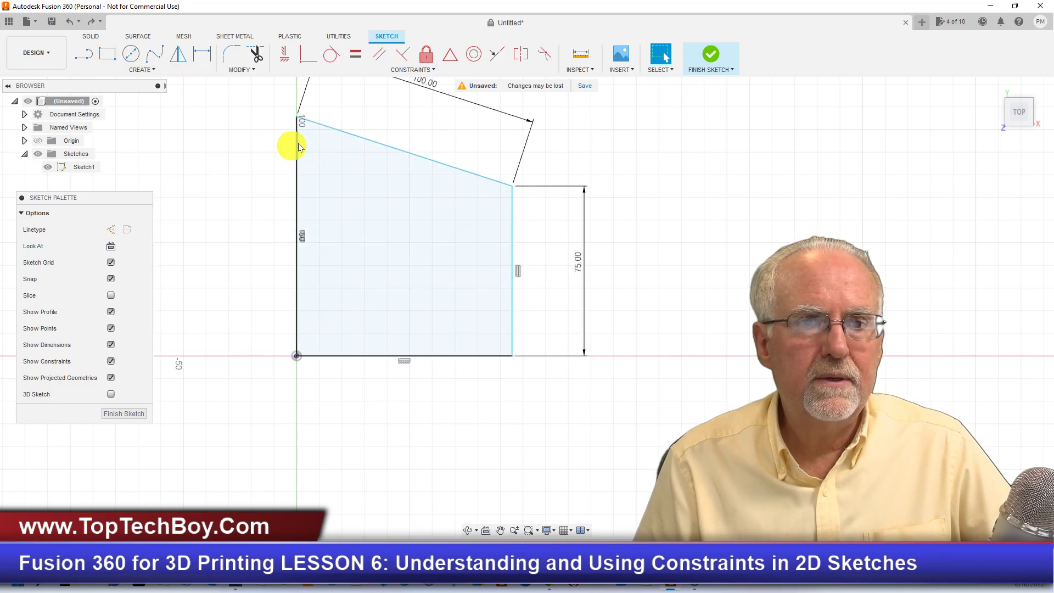
Try moving the upper-left corner once more, relocate the sketch palette below the shape, and undo the corner move.
drag(298, 123, 146, 44)
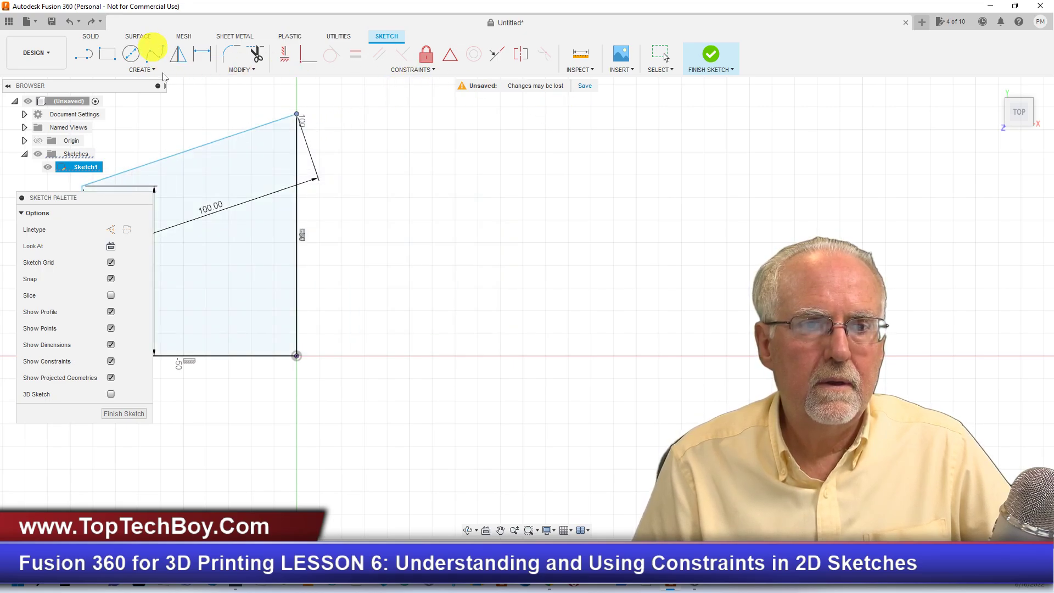
mouse_move(94, 199)
mouse_down()
mouse_move(110, 353)
mouse_move(84, 373)
mouse_up()
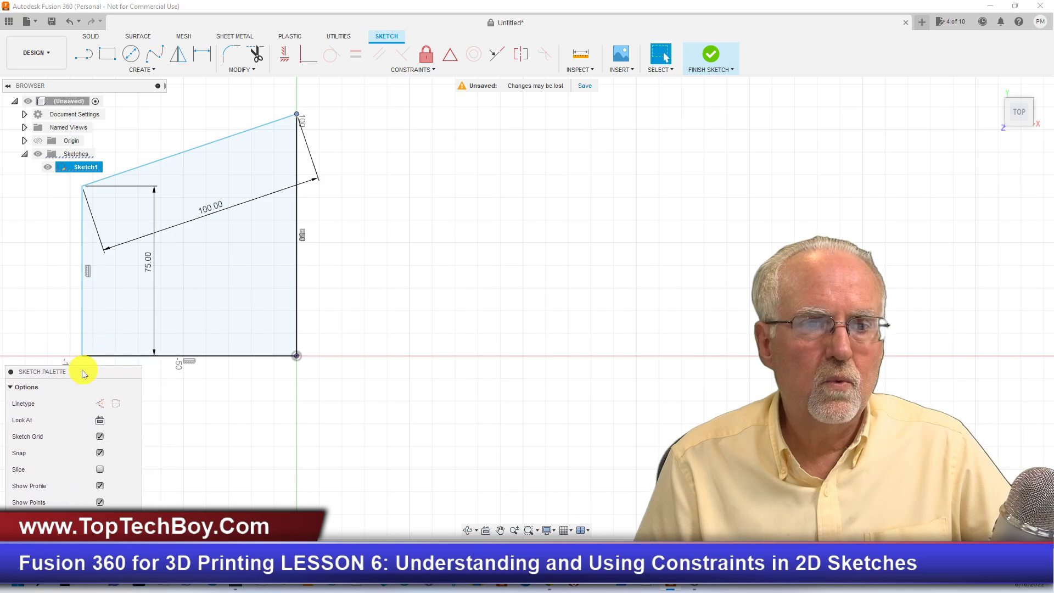
click(69, 25)
scroll(388, 214, down, 3)
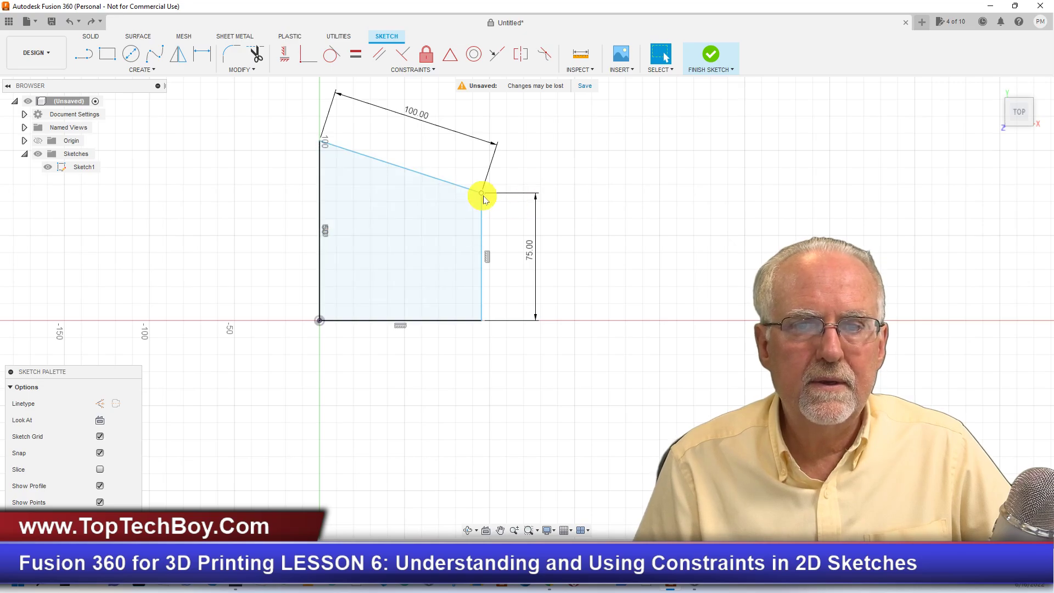
Pull the shape's upper-right corner outward to reduce the slant of the 100 mm top edge.
click(322, 145)
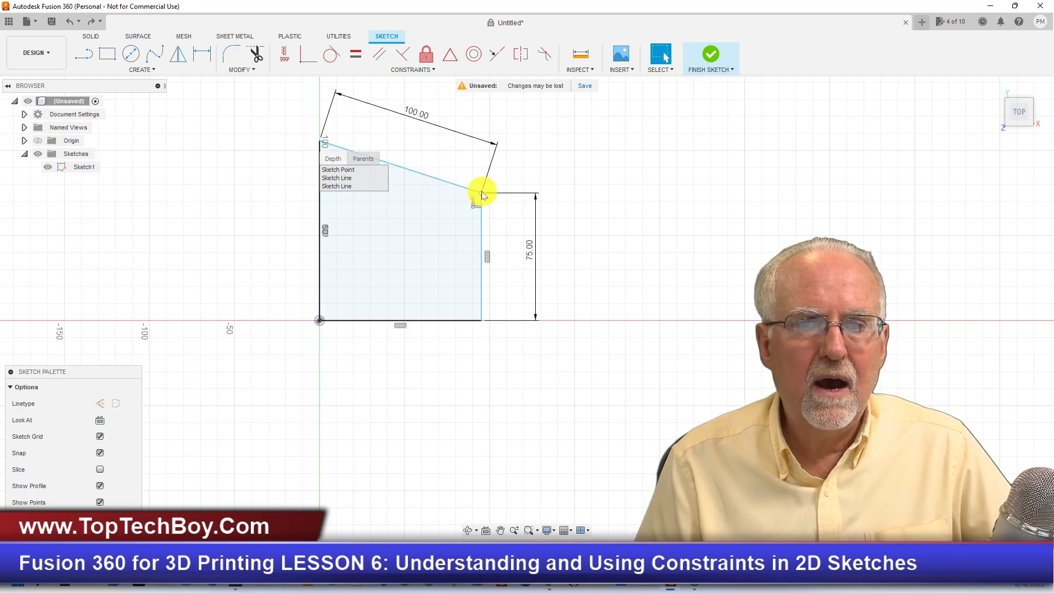
mouse_move(482, 195)
mouse_down()
mouse_move(475, 168)
mouse_move(478, 217)
mouse_move(478, 189)
mouse_move(460, 192)
mouse_move(591, 205)
mouse_move(480, 209)
mouse_move(670, 219)
mouse_move(558, 216)
mouse_move(669, 216)
mouse_move(569, 220)
mouse_move(694, 220)
mouse_move(677, 205)
mouse_up()
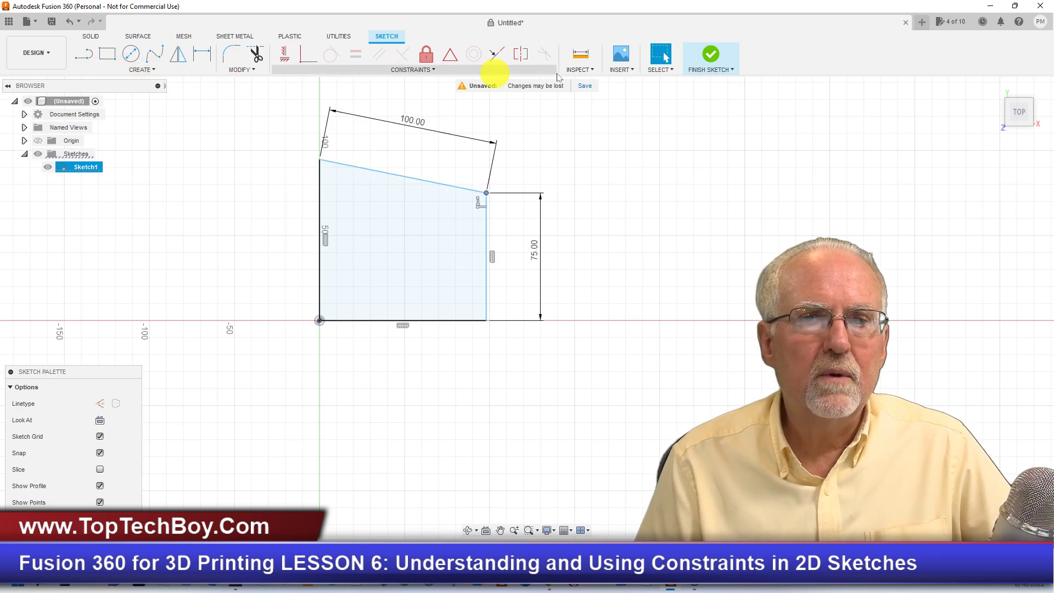
Replace the slanted top edge's 100 mm dimension with a 100 mm dimension on the shape's bottom edge.
click(493, 167)
key(Delete)
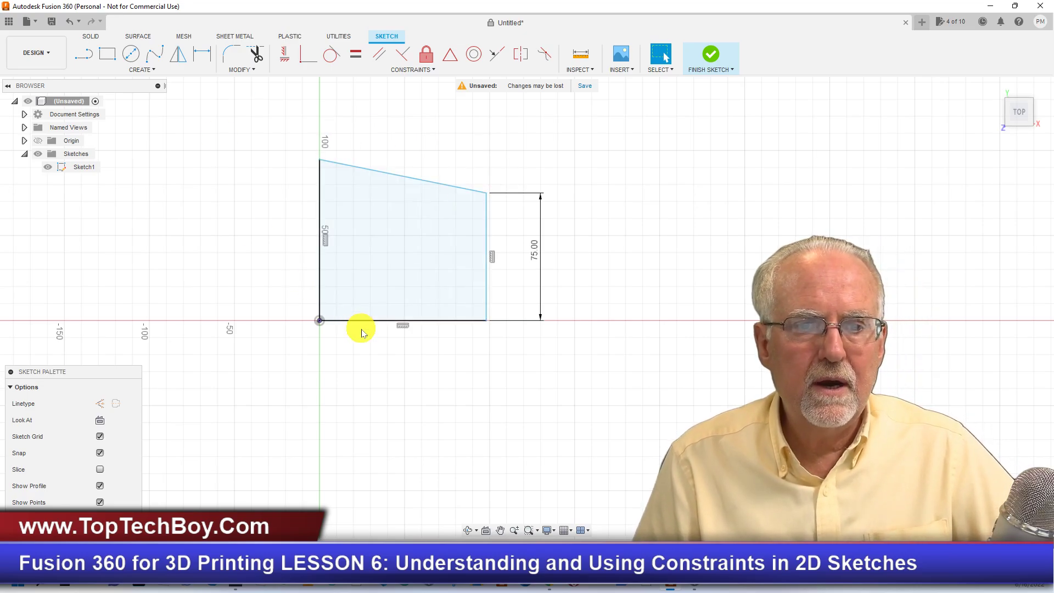
click(202, 53)
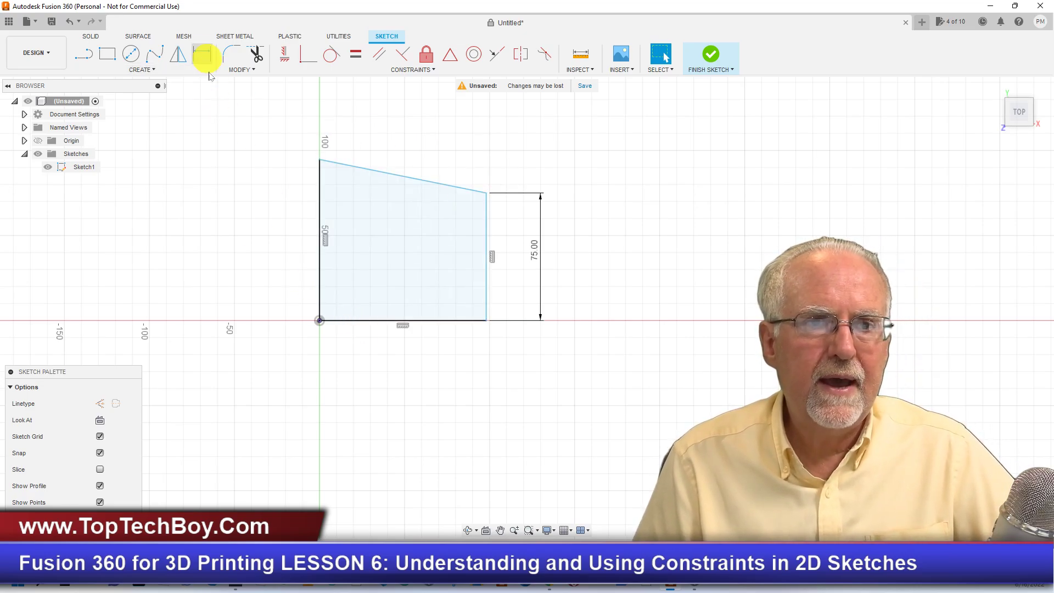
click(372, 326)
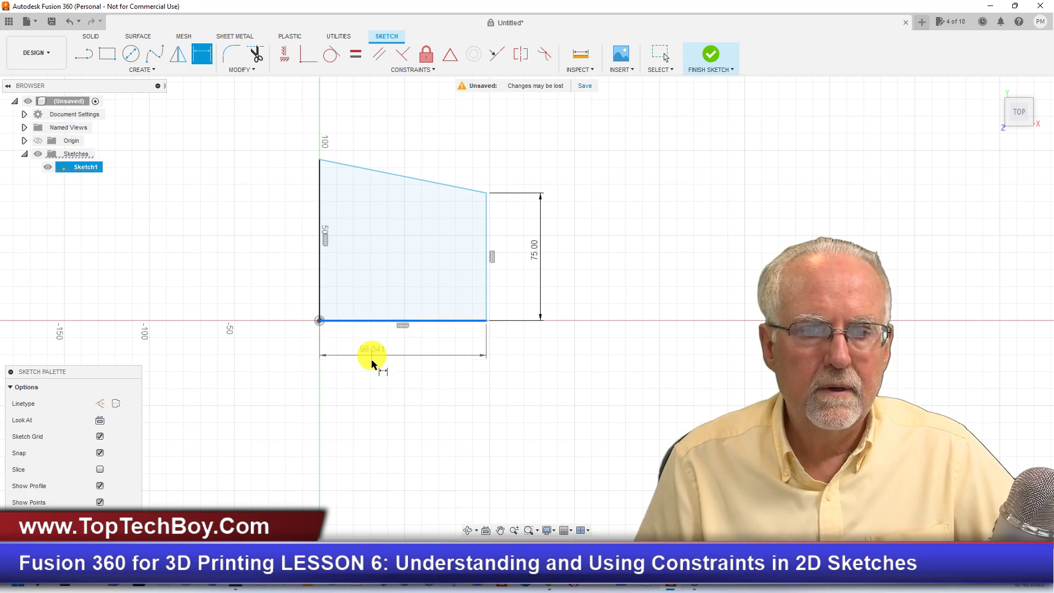
click(376, 414)
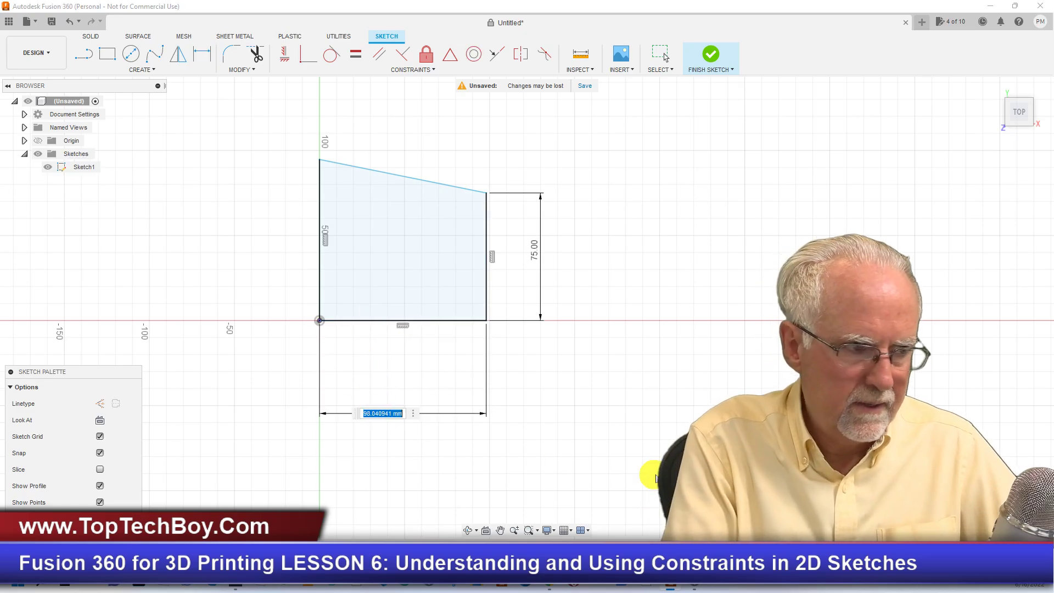
text(100)
key(Return)
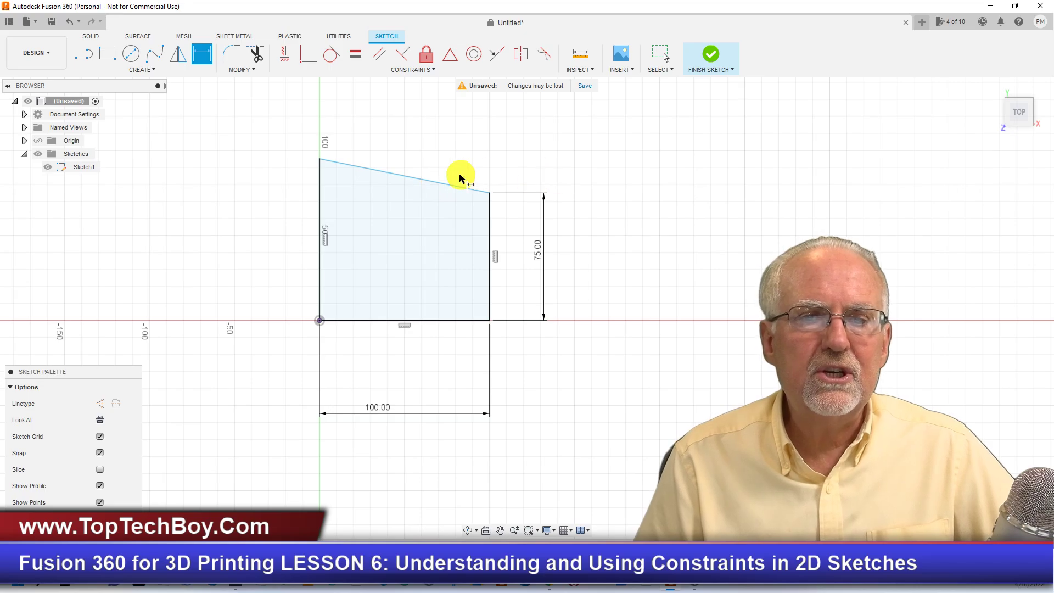
Move the shape's upper-left corner up and down the vertical axis, leaving it about 80 mm above the origin.
click(489, 192)
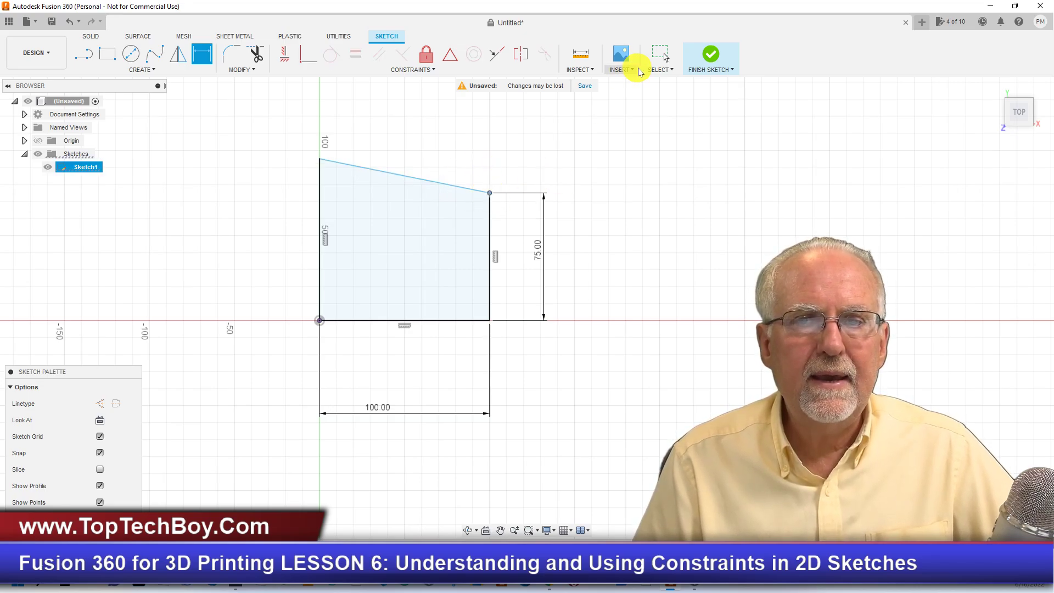
click(661, 54)
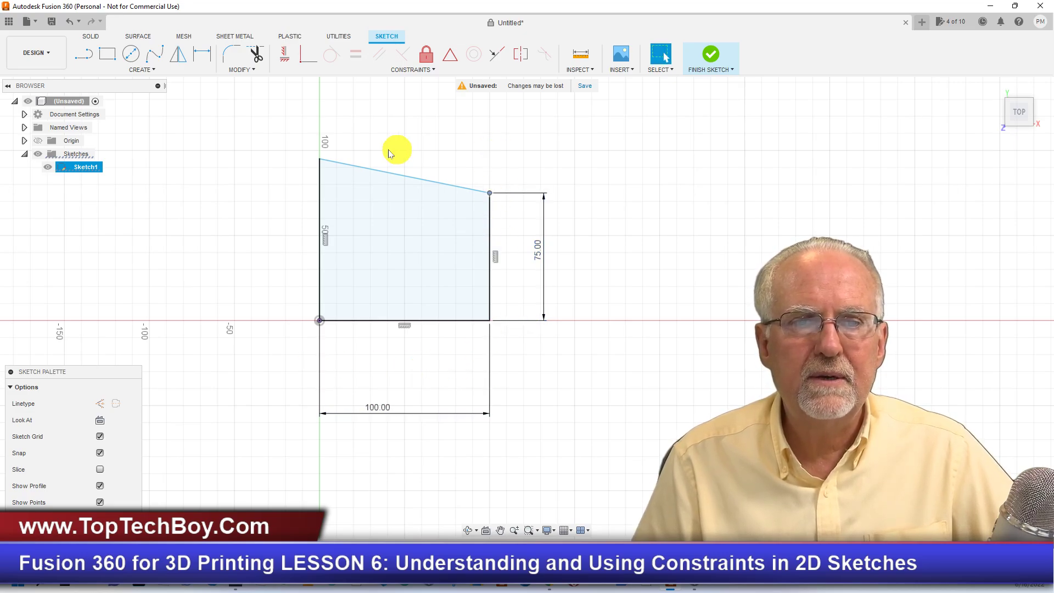
mouse_move(321, 162)
mouse_down()
mouse_move(323, 111)
mouse_move(321, 240)
mouse_move(310, 113)
mouse_move(320, 197)
mouse_move(322, 99)
mouse_move(320, 194)
mouse_up()
drag(322, 129, 320, 100)
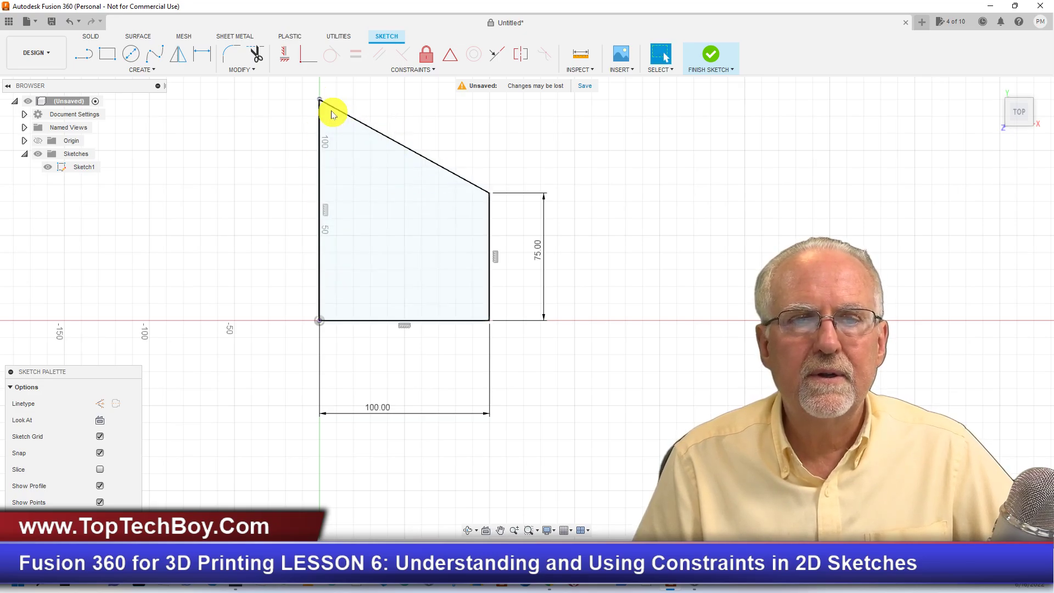
drag(320, 100, 318, 185)
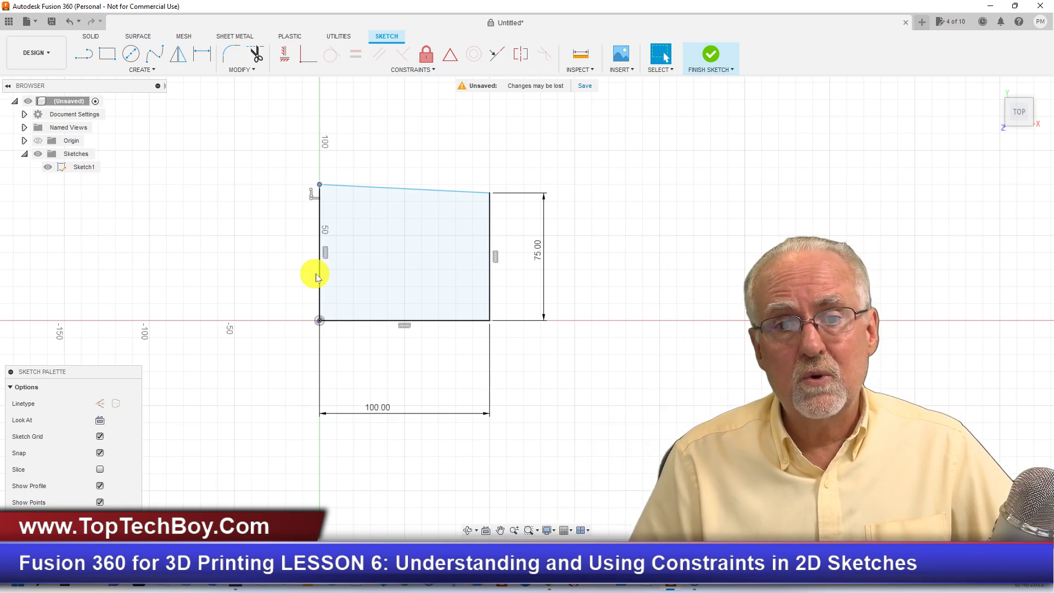
Try a Horizontal/Vertical constraint on the slanted top edge, and undo it.
click(413, 191)
click(405, 70)
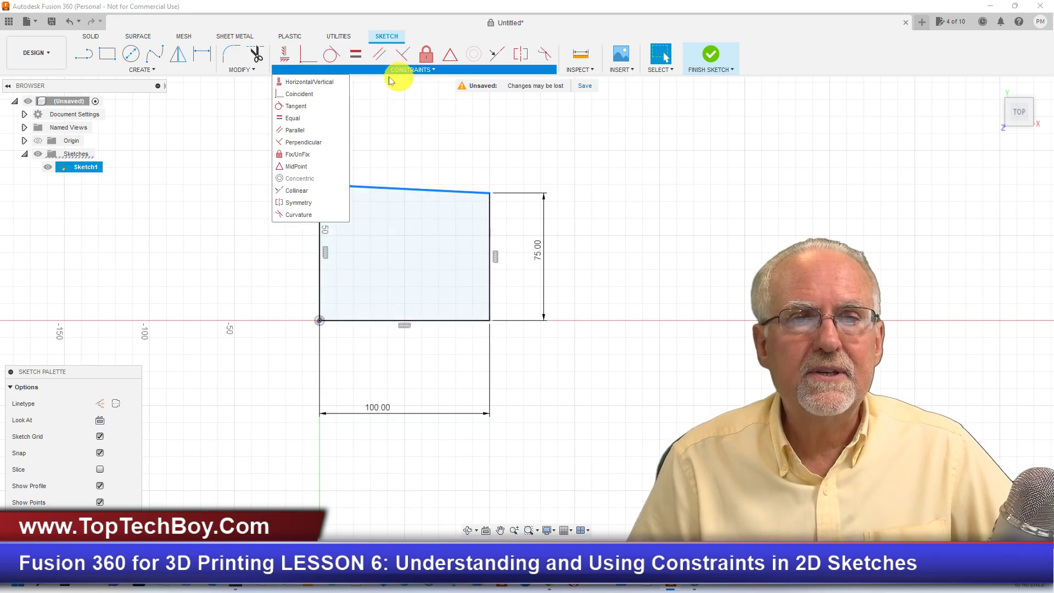
click(332, 89)
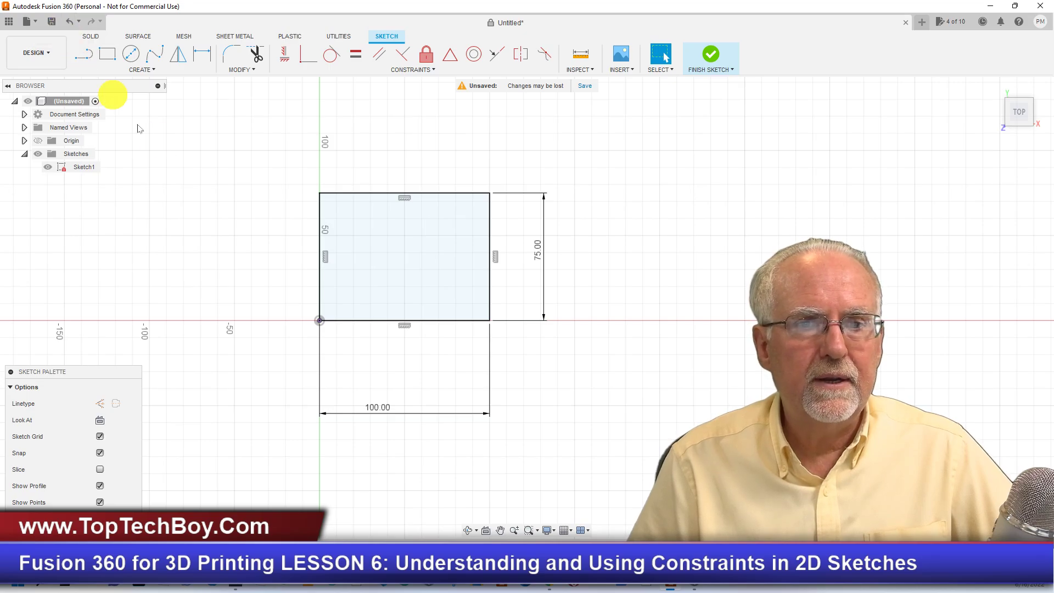
click(409, 70)
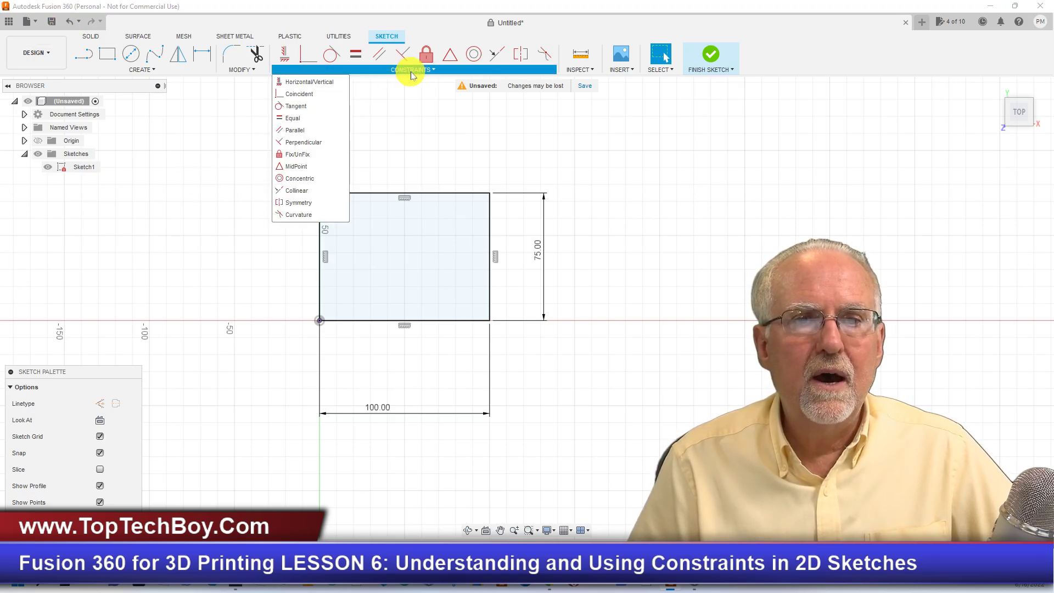
click(326, 144)
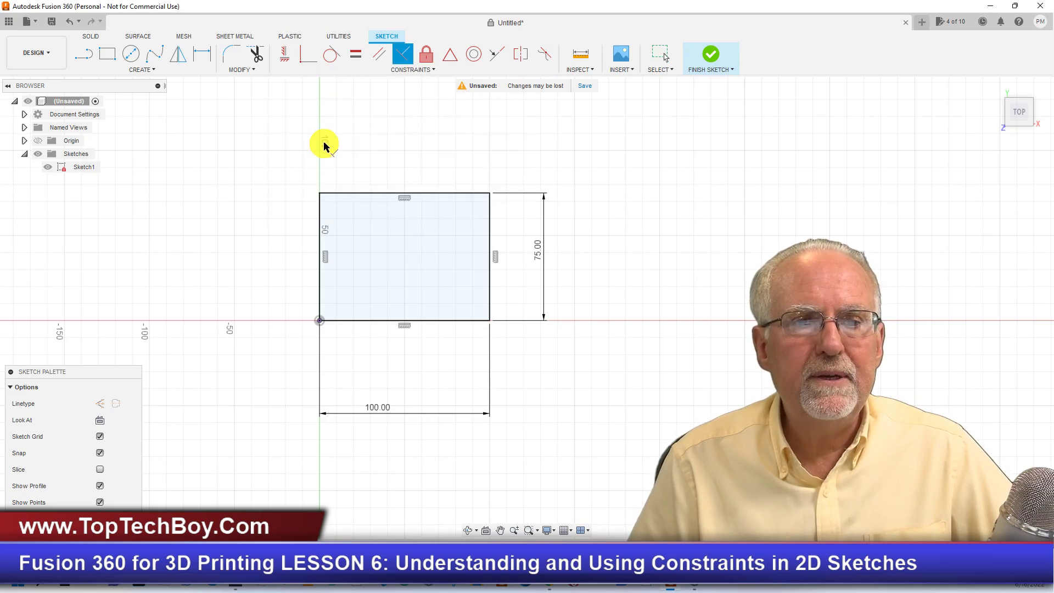
click(69, 26)
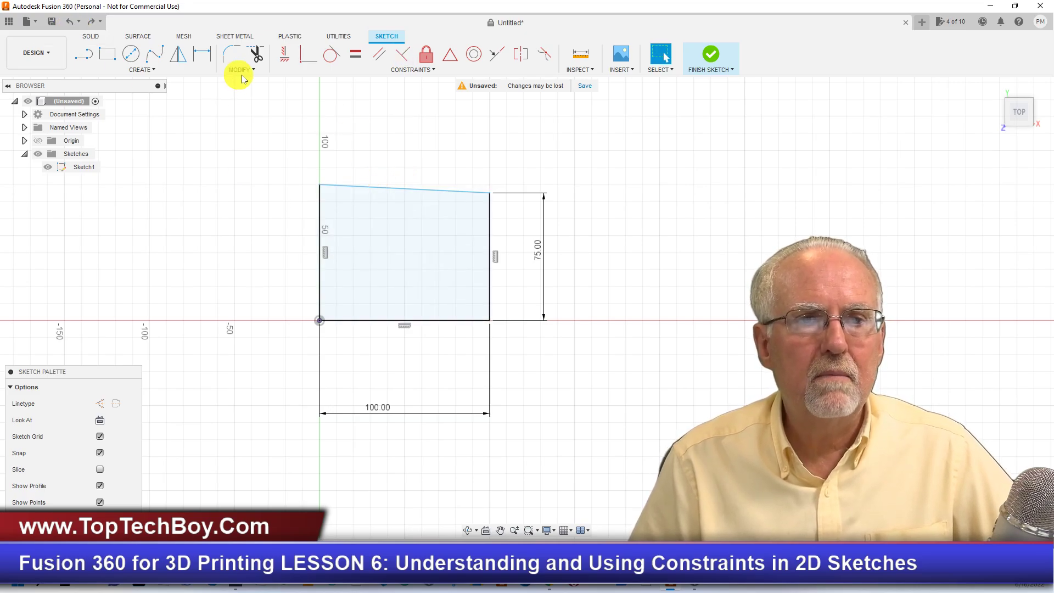
Try a Perpendicular constraint between the shape's left edge and slanted top edge, and undo it.
click(412, 70)
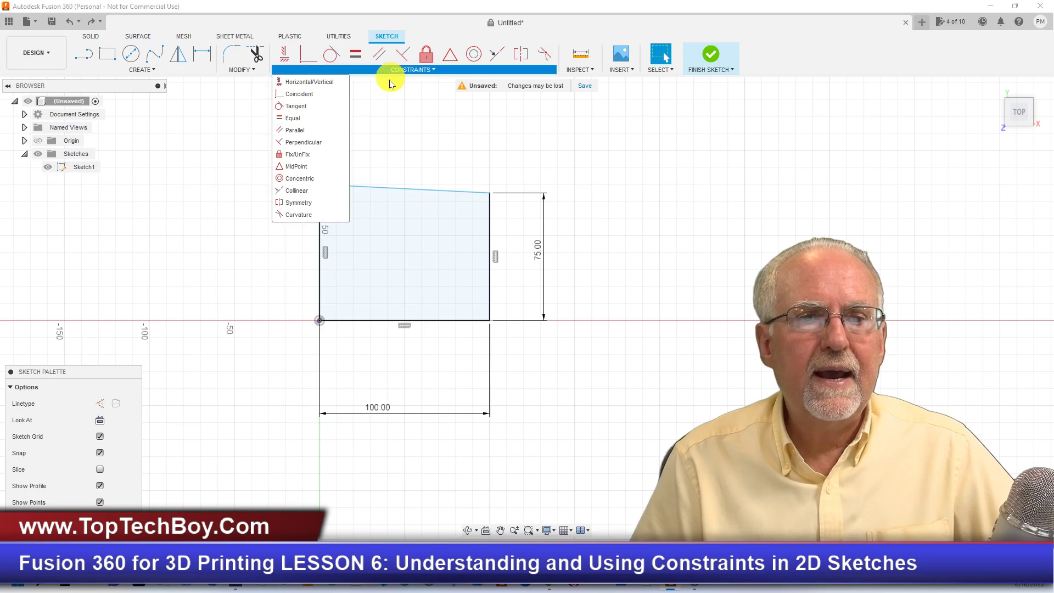
click(336, 143)
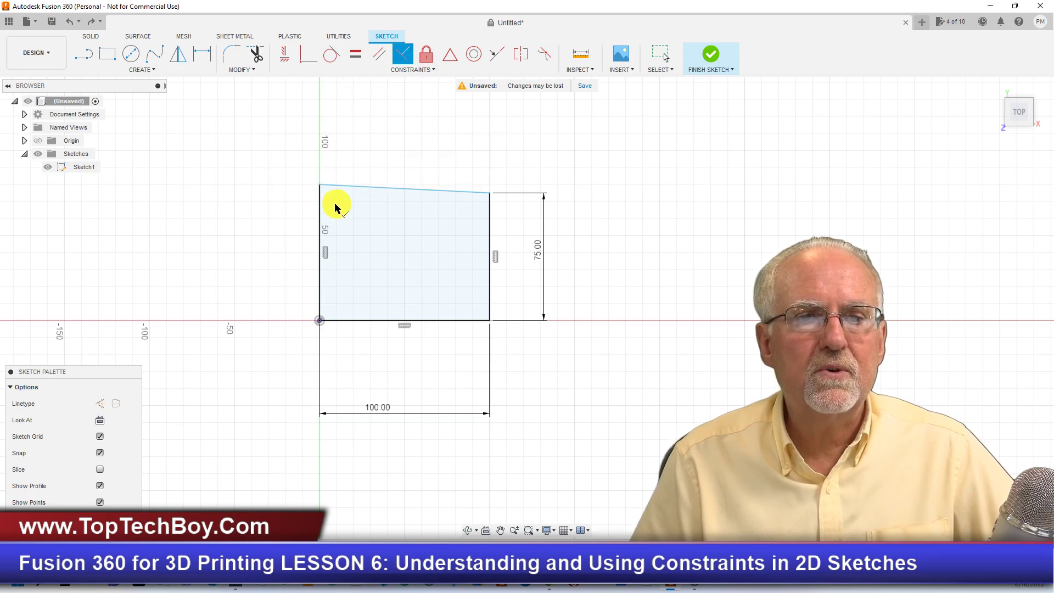
click(321, 218)
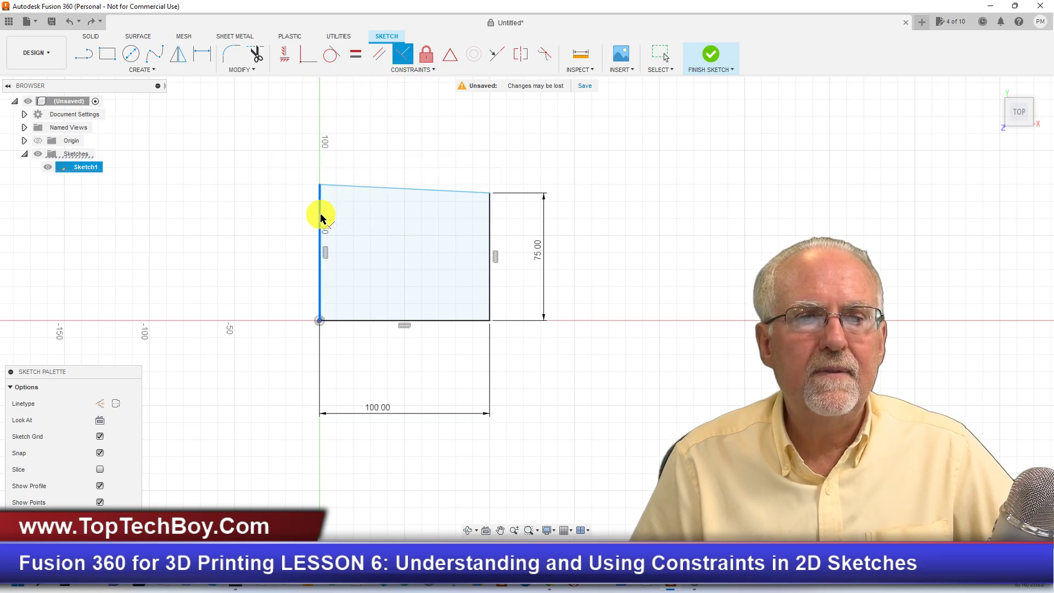
click(374, 189)
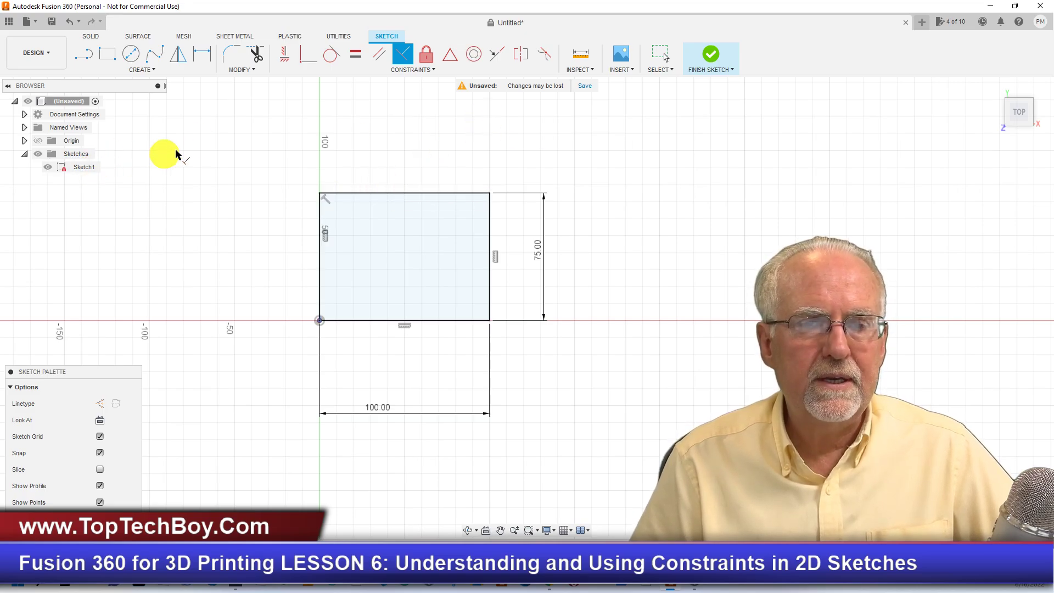
click(77, 22)
key(Escape)
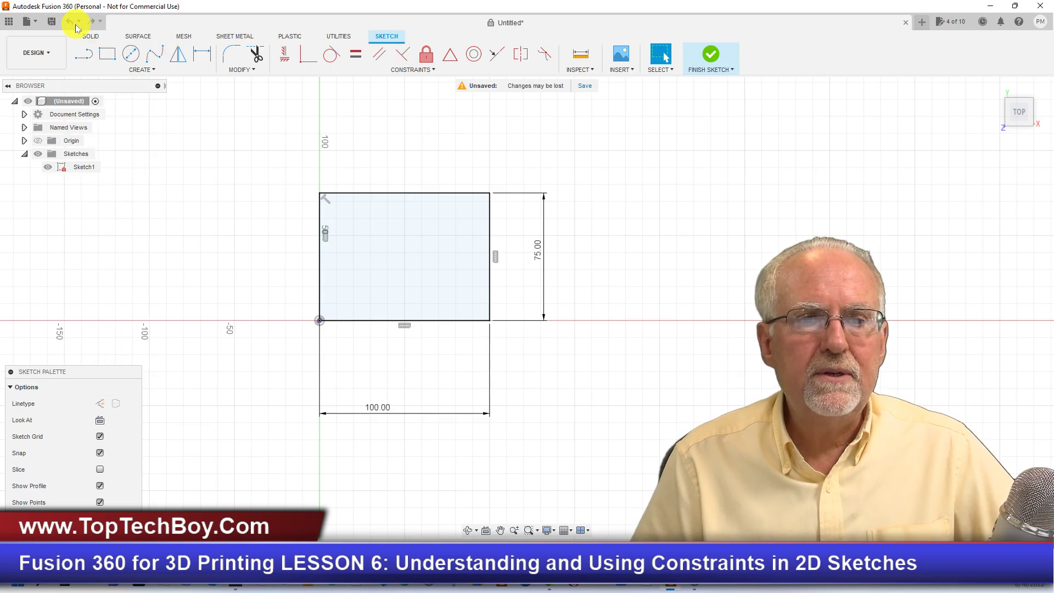
click(69, 22)
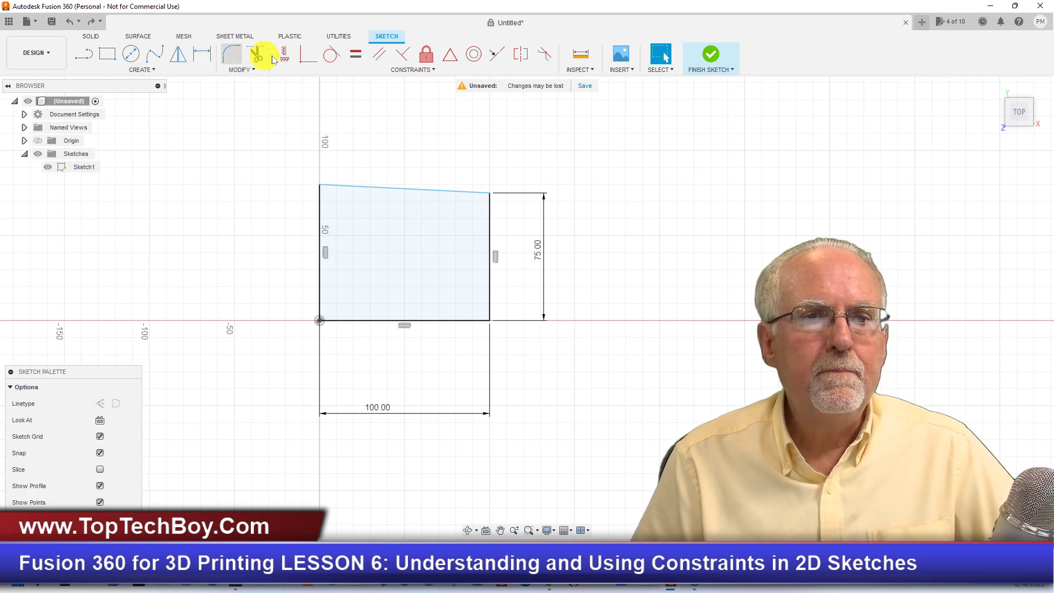
Try squaring the shape by dimensioning its left edge at 75 mm, and undo that dimension.
click(204, 62)
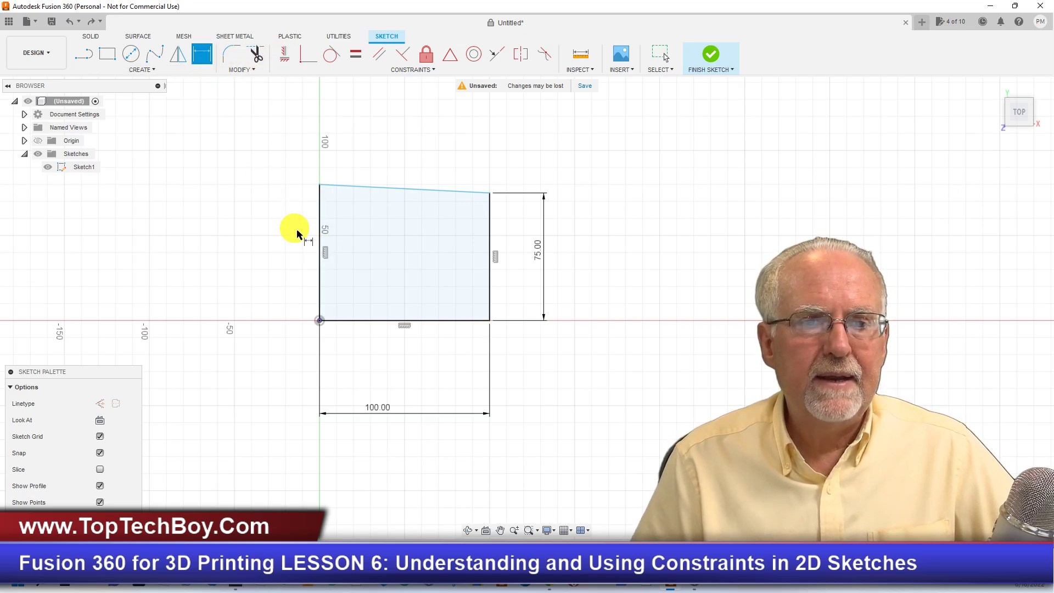
click(322, 247)
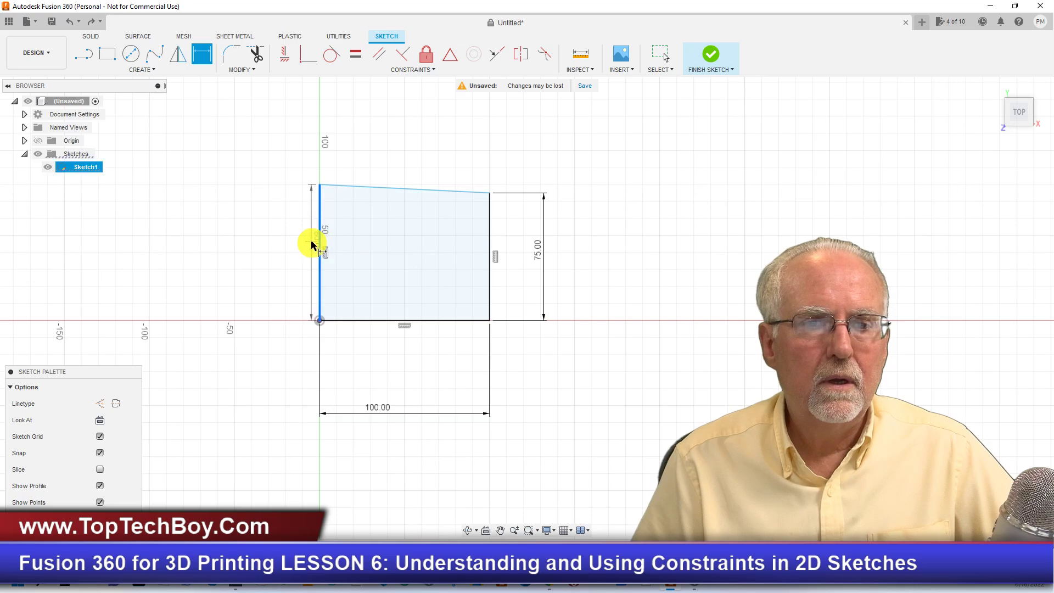
click(223, 237)
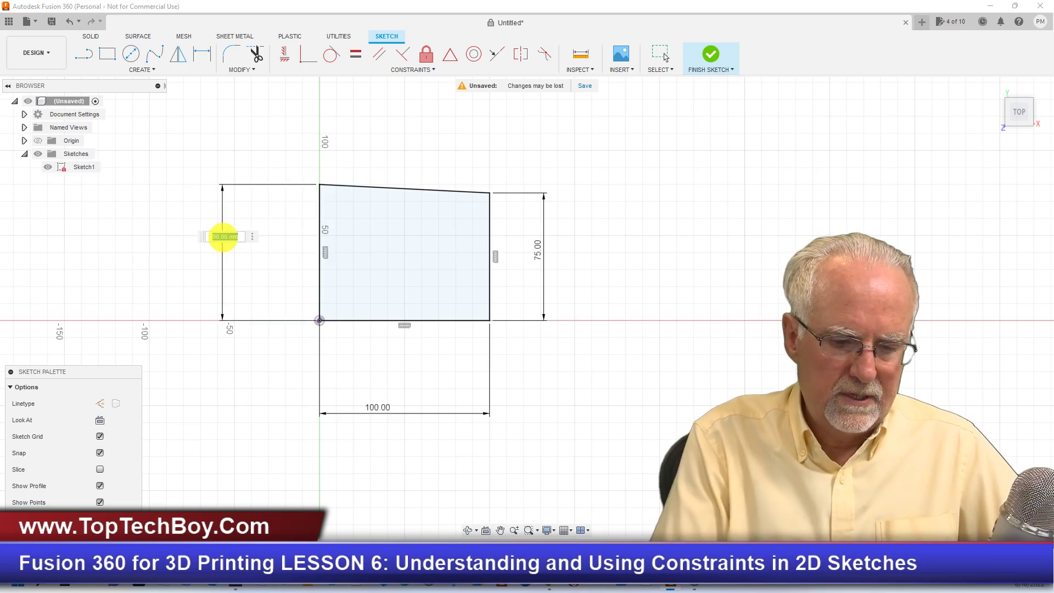
text(75)
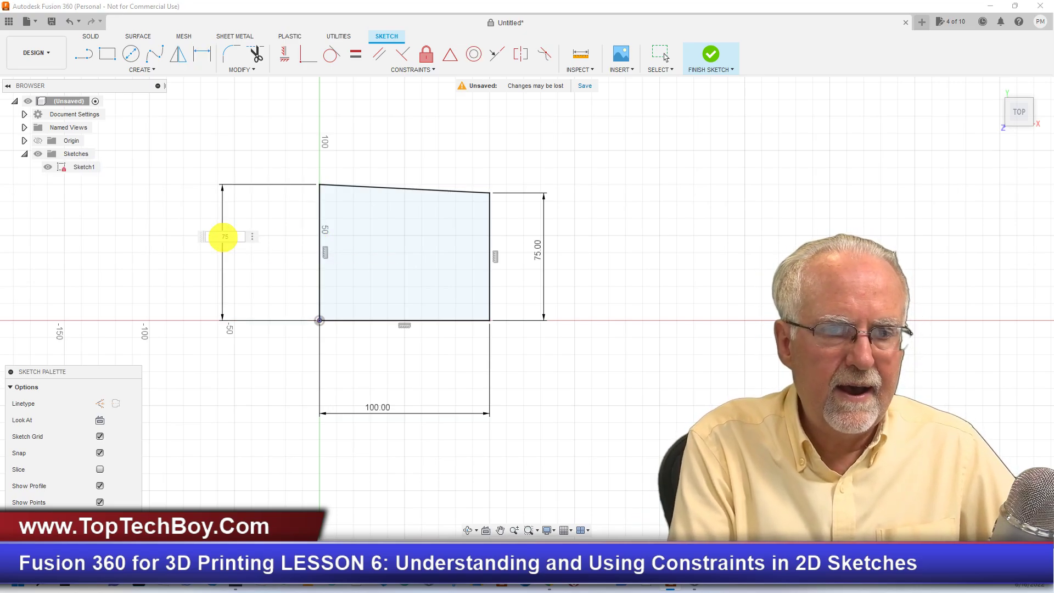
key(Return)
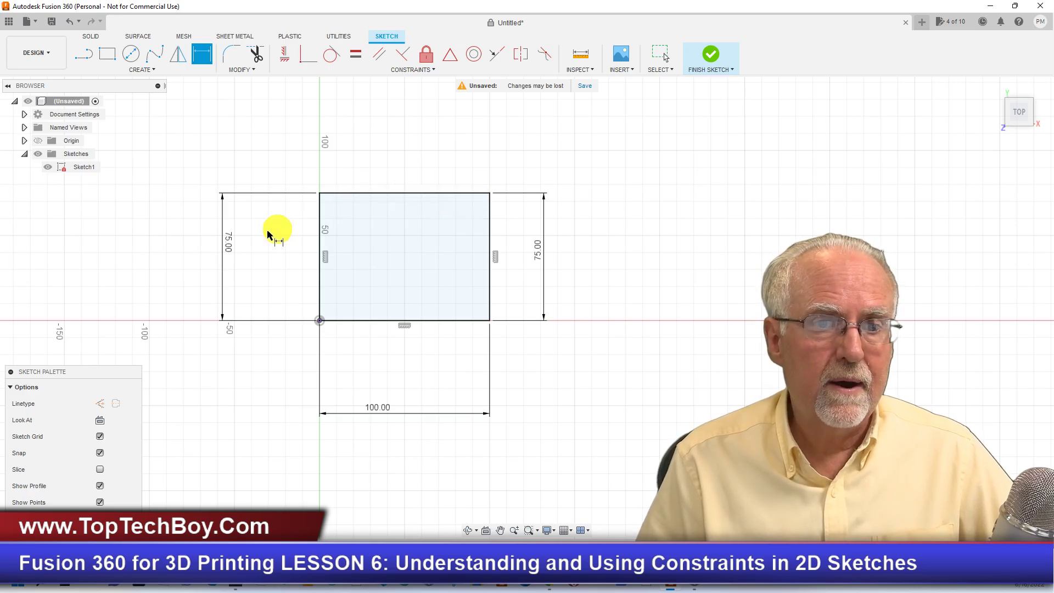
click(70, 22)
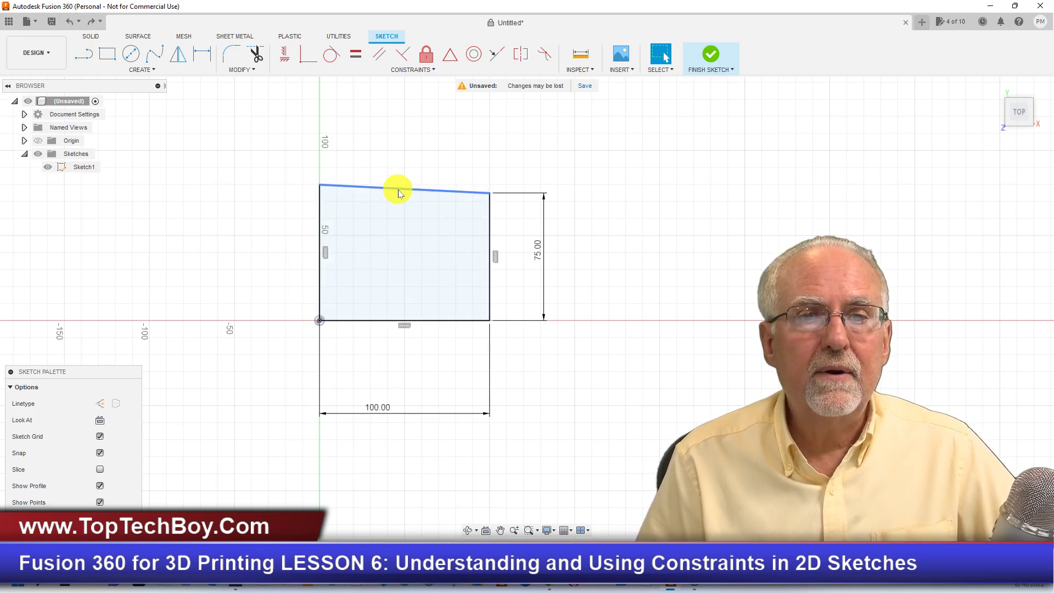
Apply a Parallel constraint between the shape's bottom edge and its slanted top edge.
click(411, 70)
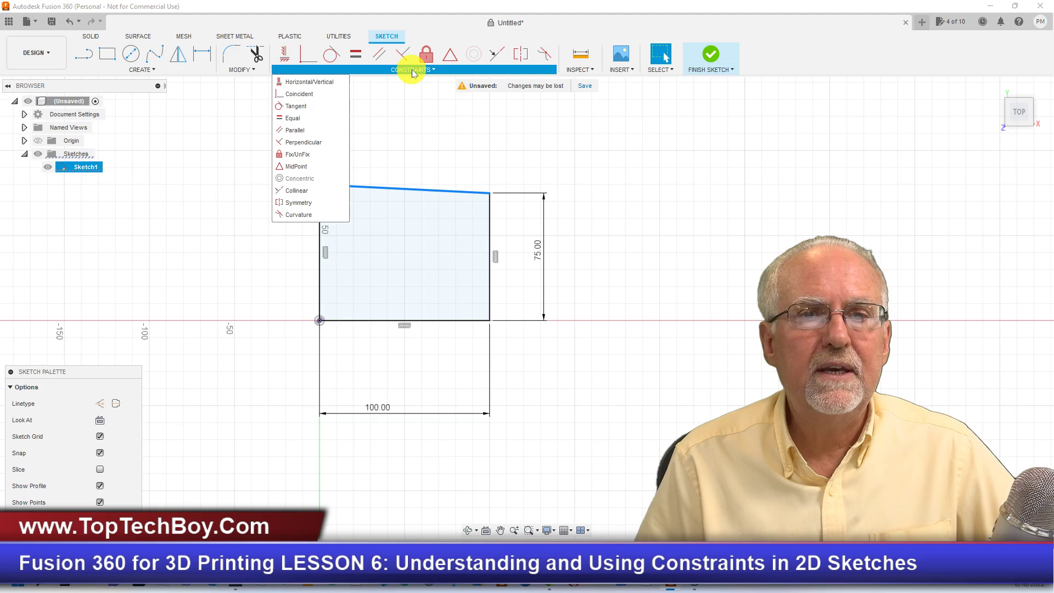
click(319, 130)
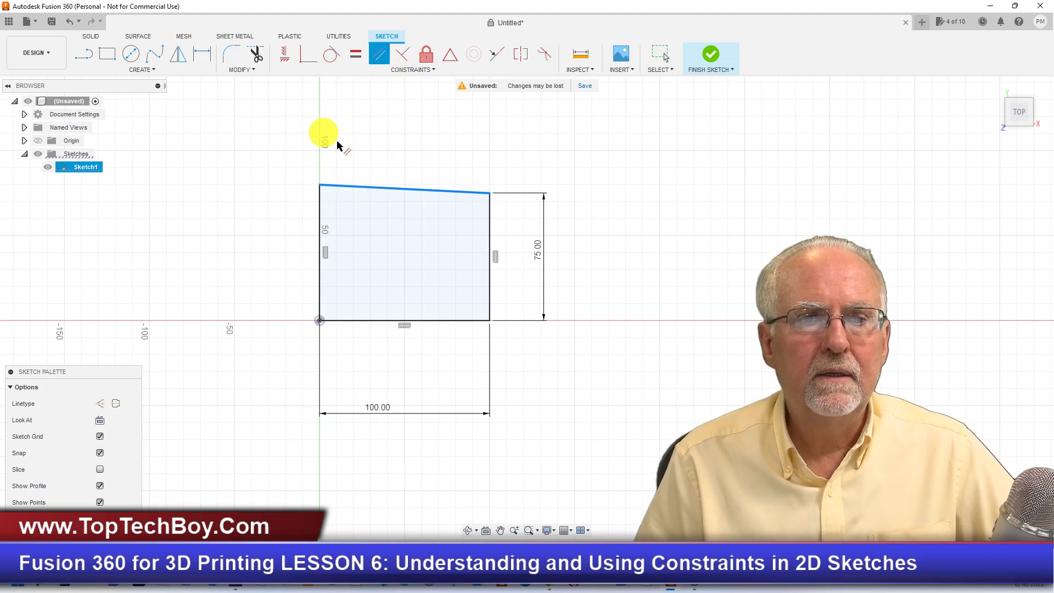
click(408, 190)
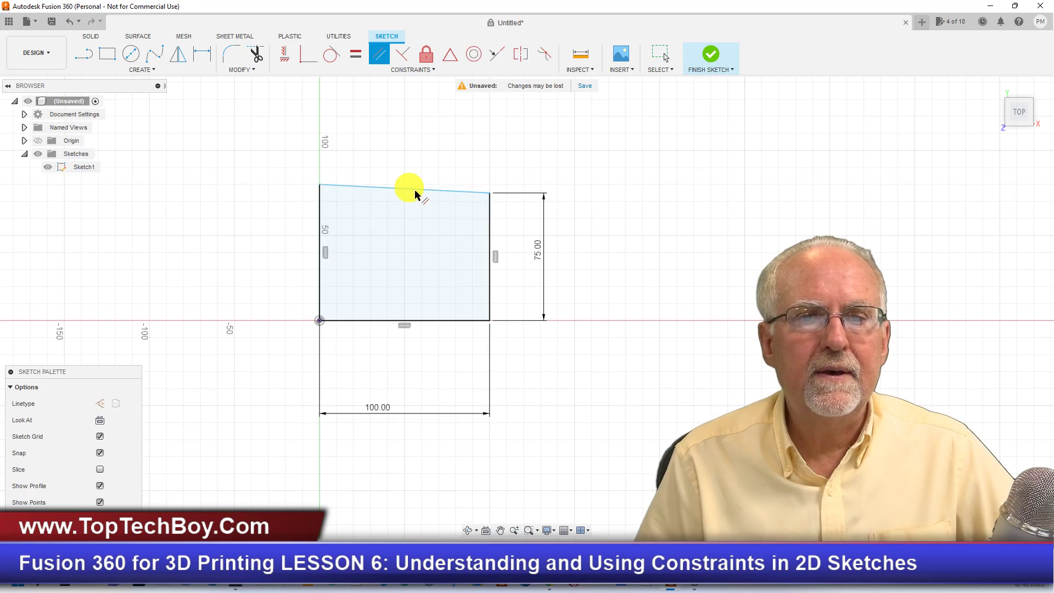
click(463, 322)
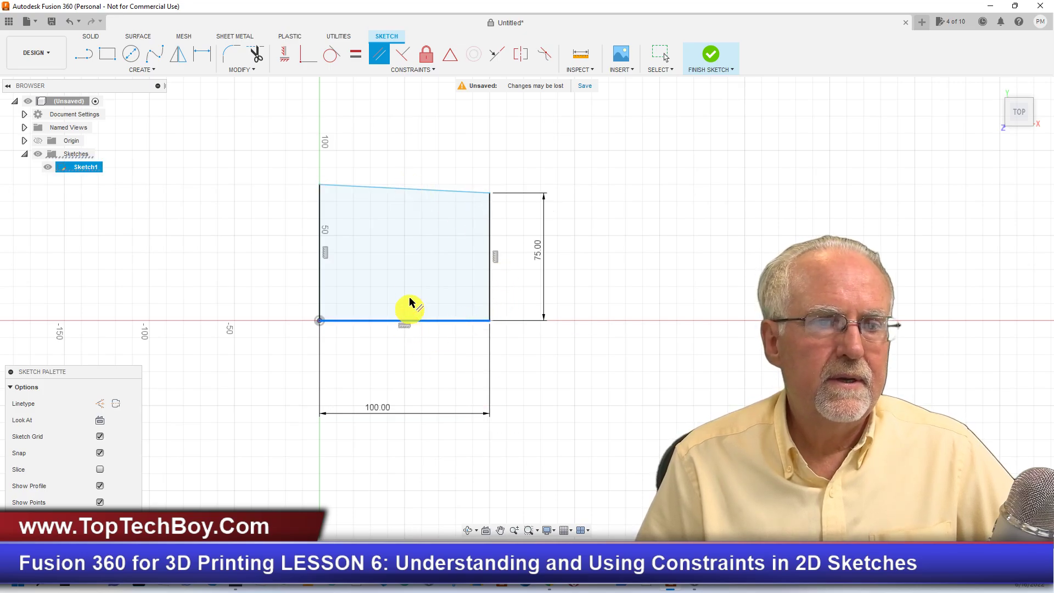
click(367, 189)
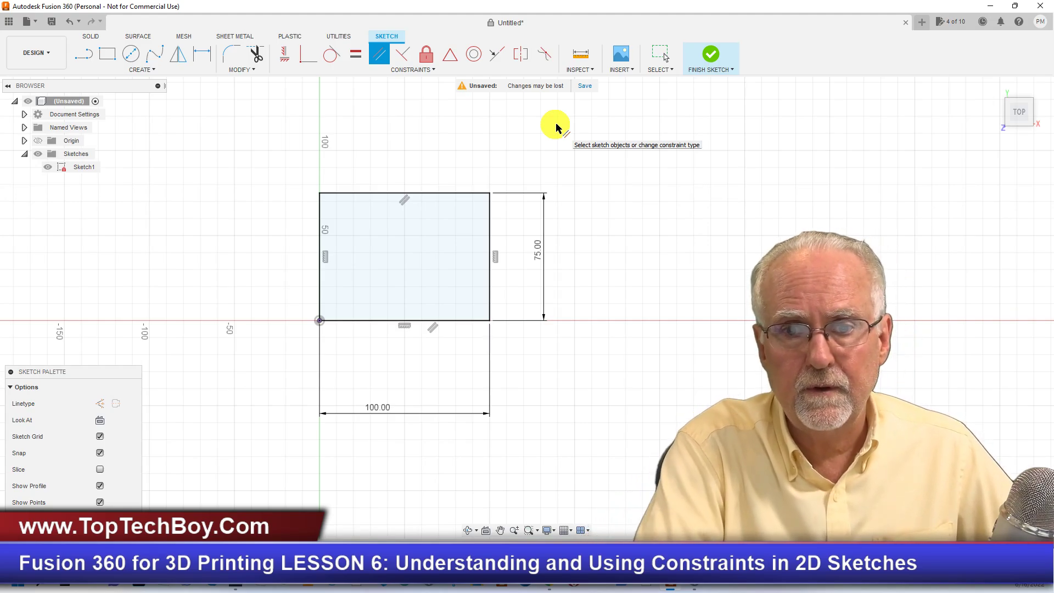
Delete the whole rectangle together with its dimensions and constraints, emptying the sketch.
mouse_move(236, 145)
mouse_down()
mouse_move(489, 371)
mouse_move(592, 487)
mouse_move(642, 491)
mouse_up()
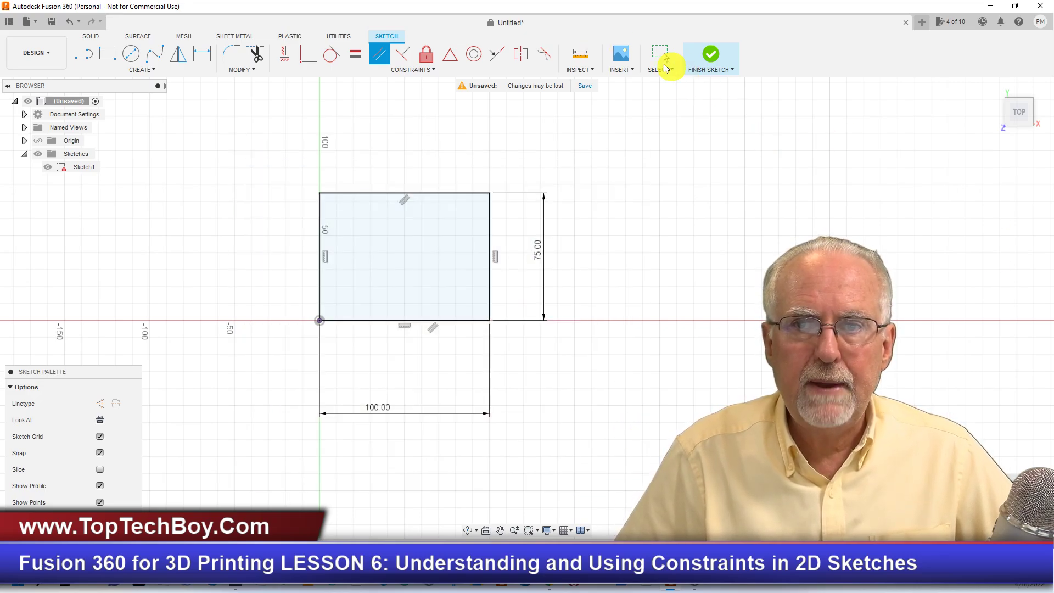
click(660, 54)
mouse_move(276, 164)
mouse_down()
mouse_move(617, 499)
mouse_move(626, 488)
mouse_up()
key(Delete)
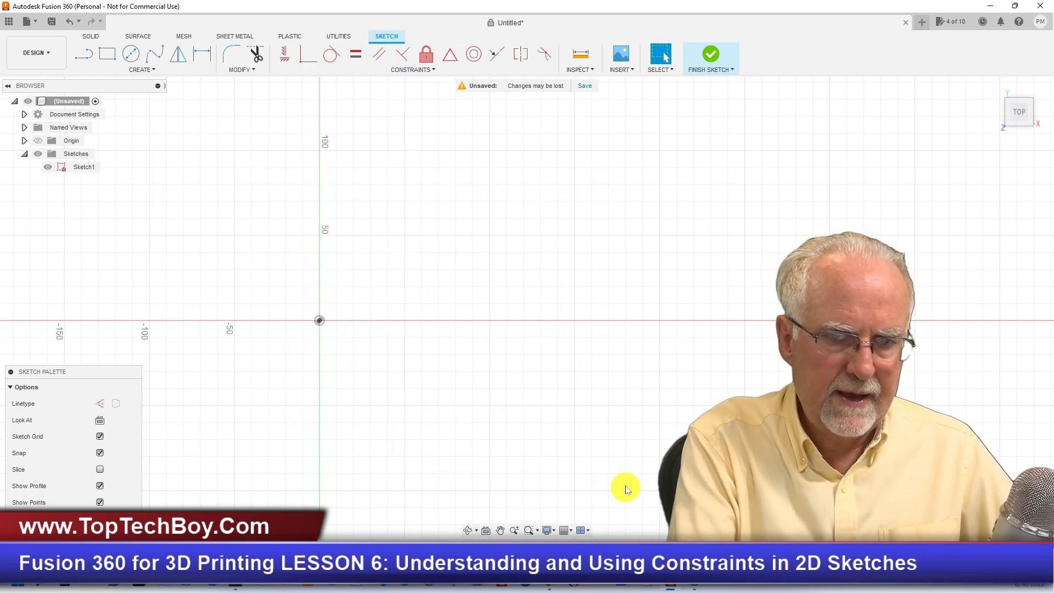
click(411, 70)
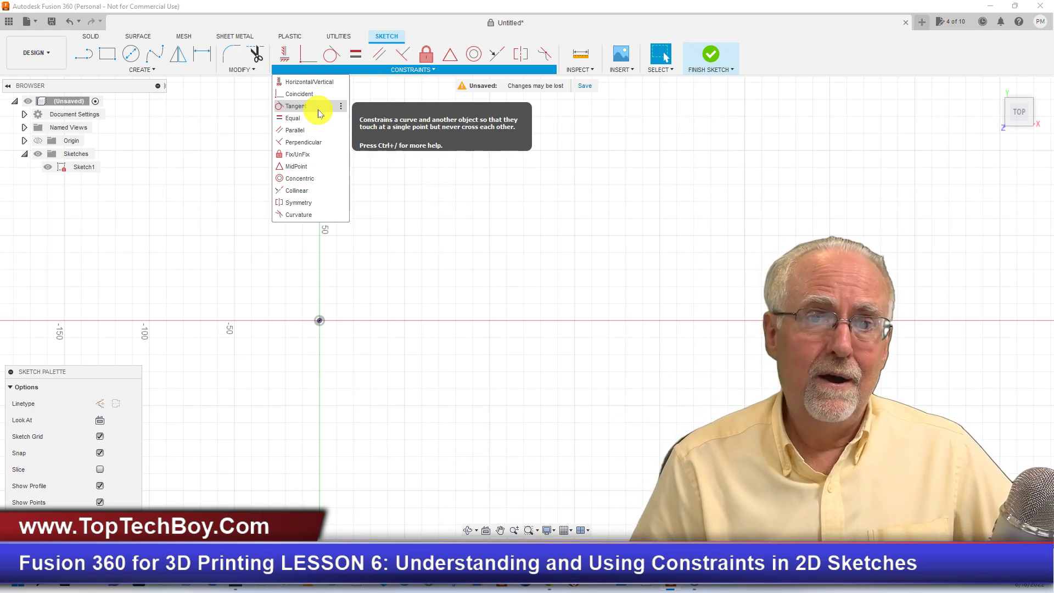
click(602, 5)
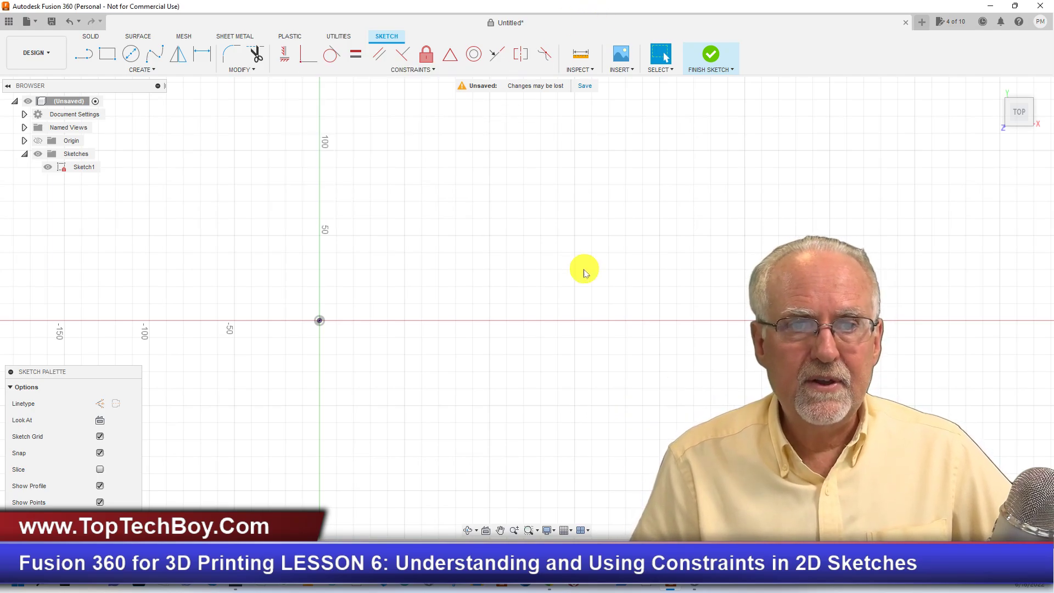
Draw two separate slanted lines to the right of the origin, one descending above the X axis and one rising across it.
click(85, 61)
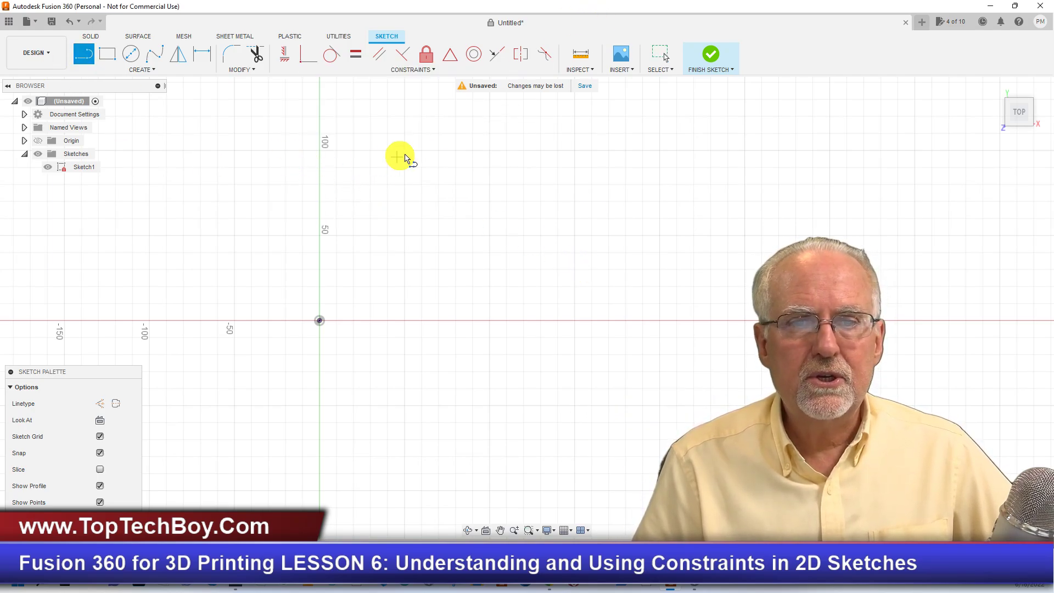
click(443, 143)
key(Escape)
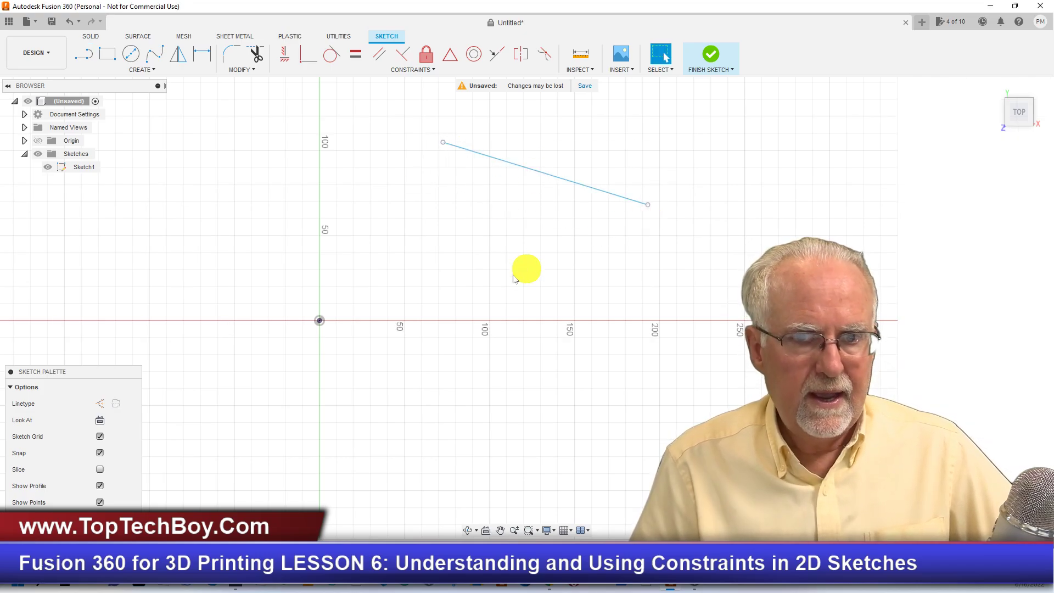
click(84, 53)
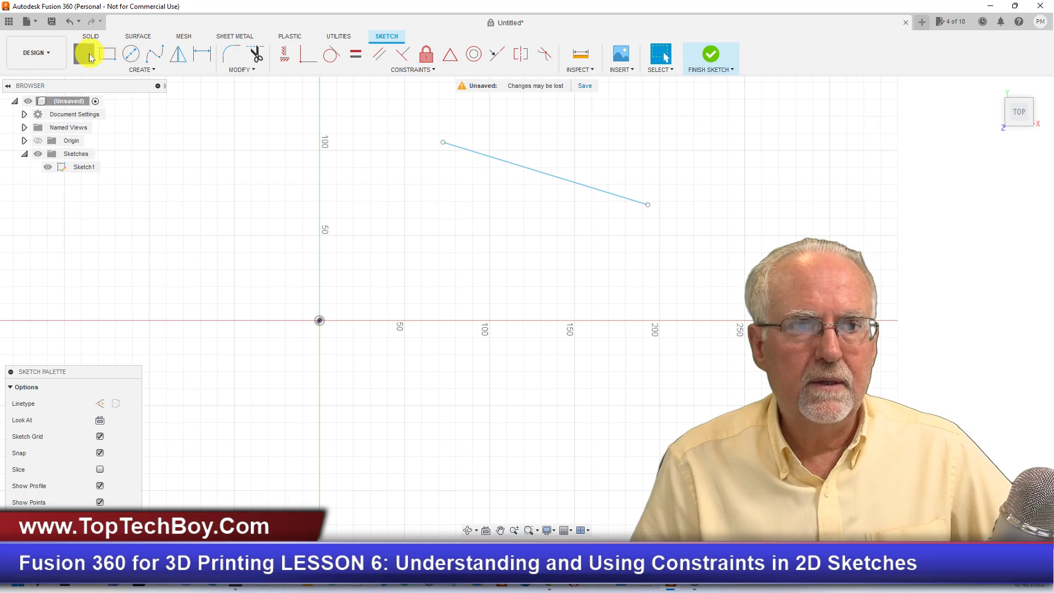
click(451, 406)
click(692, 308)
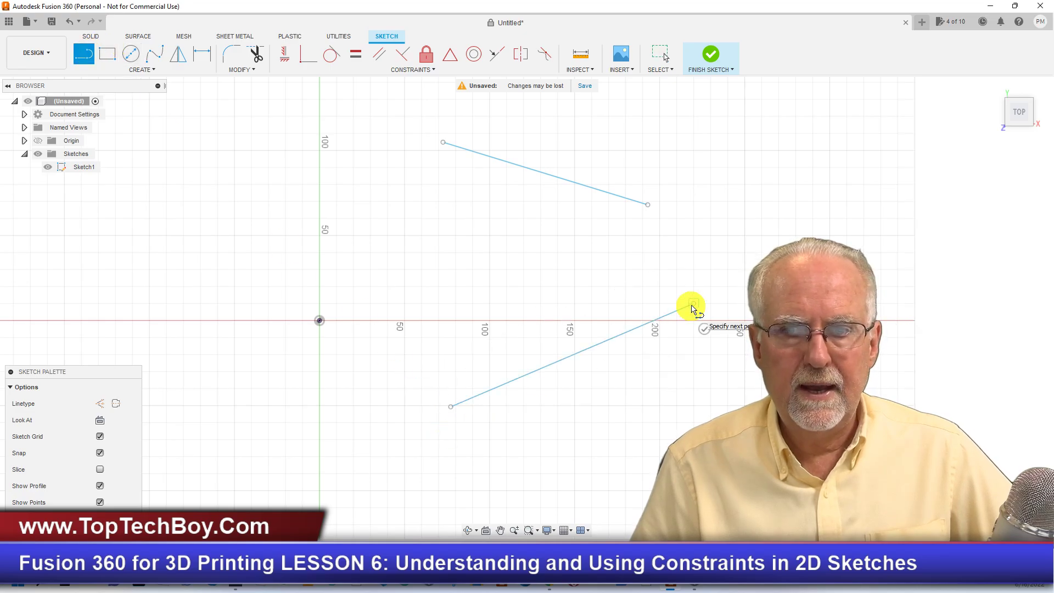
key(Escape)
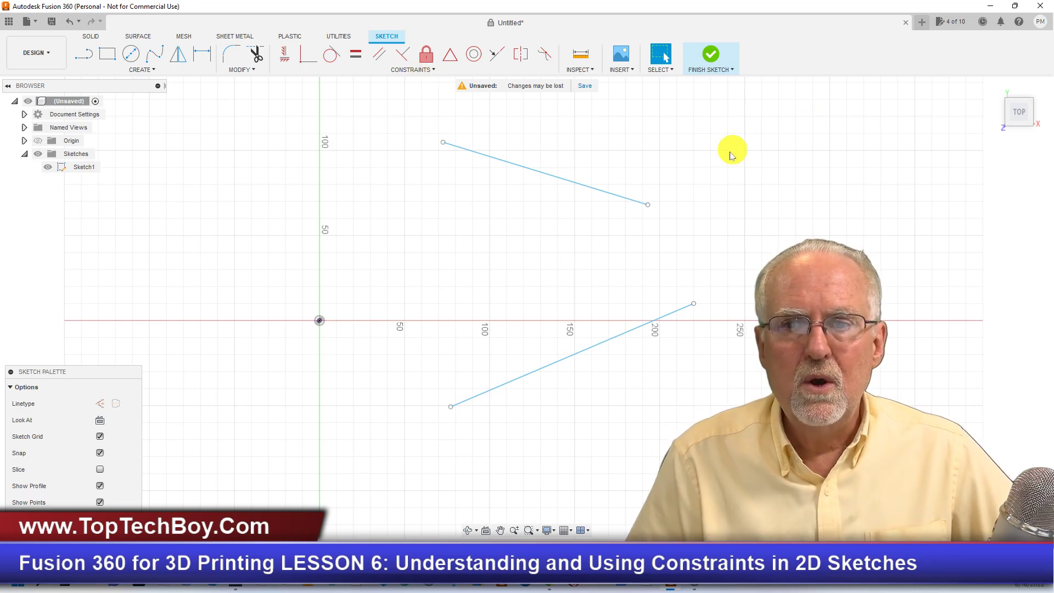
Sketch a connected two-segment line beside the two slanted lines, and delete both of its segments.
click(84, 53)
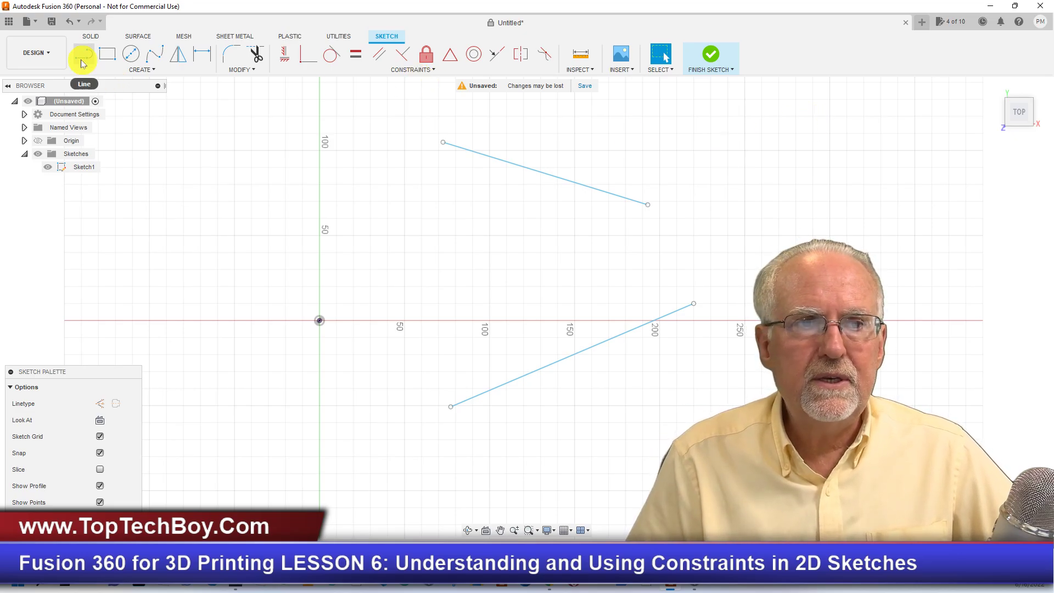
click(728, 133)
click(805, 236)
click(745, 322)
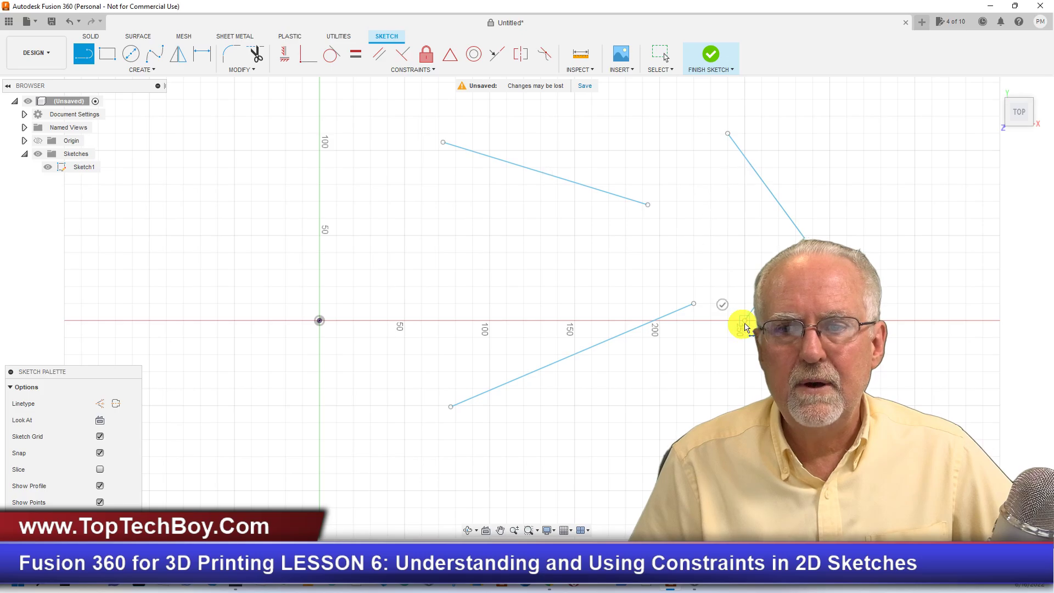
key(Escape)
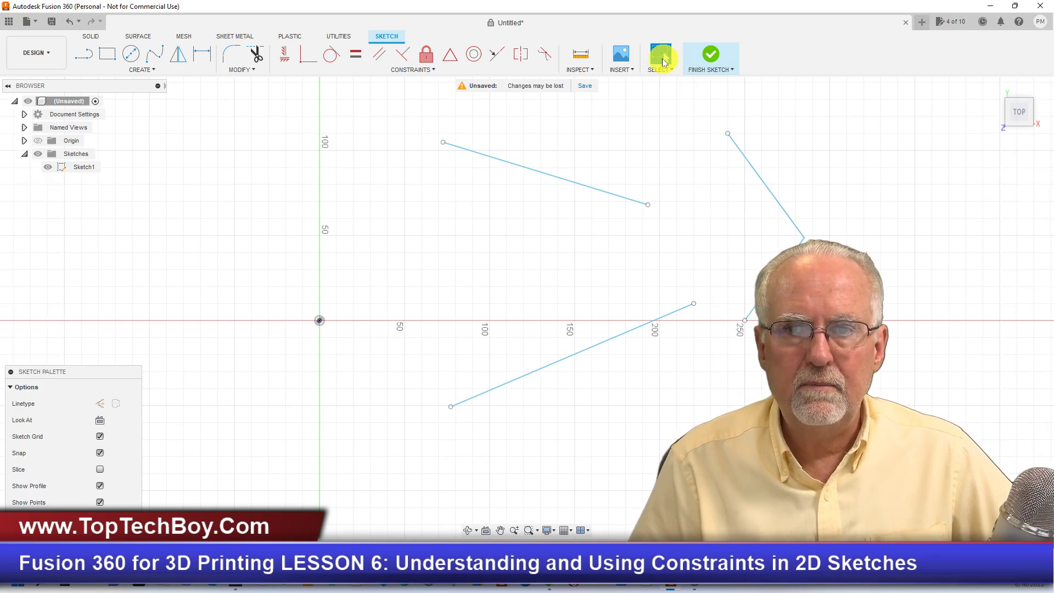
drag(702, 114, 839, 380)
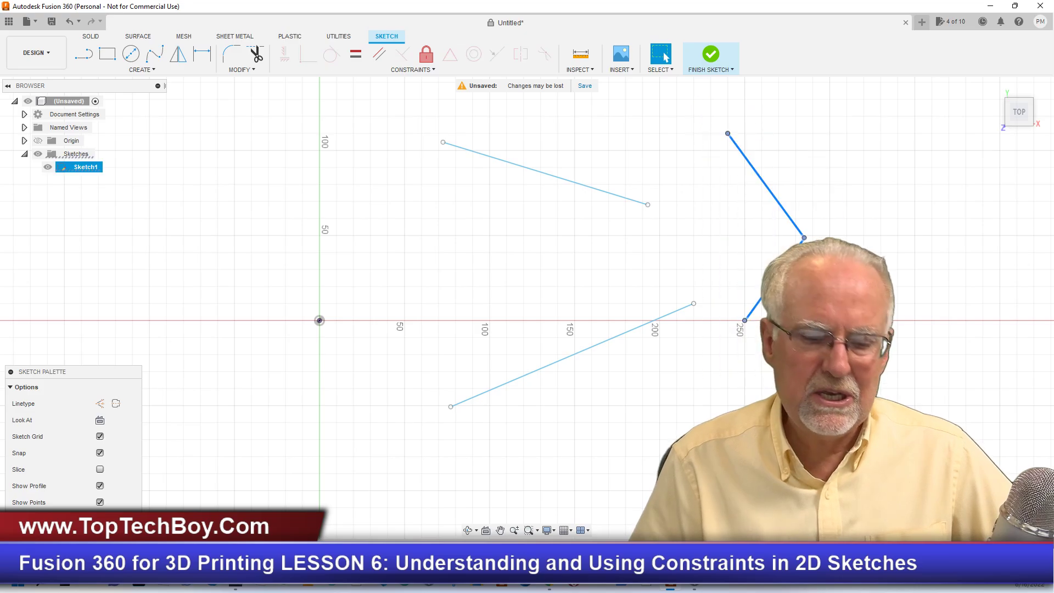
key(Delete)
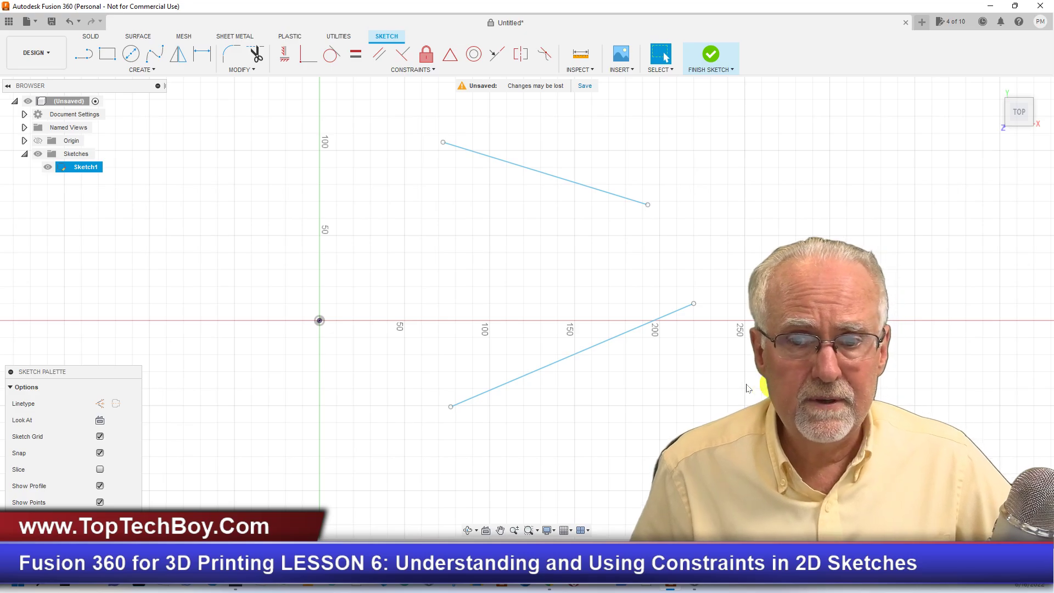
Steepen the upper line by moving its lower endpoint, and apply the Horizontal/Vertical constraint to both slanted lines.
click(428, 72)
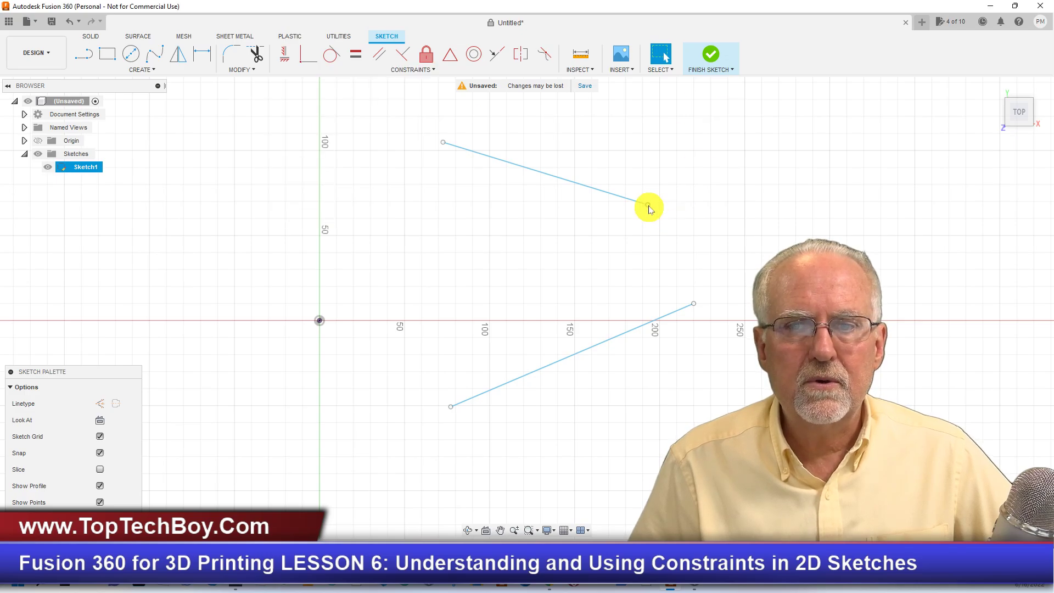
drag(649, 208, 496, 281)
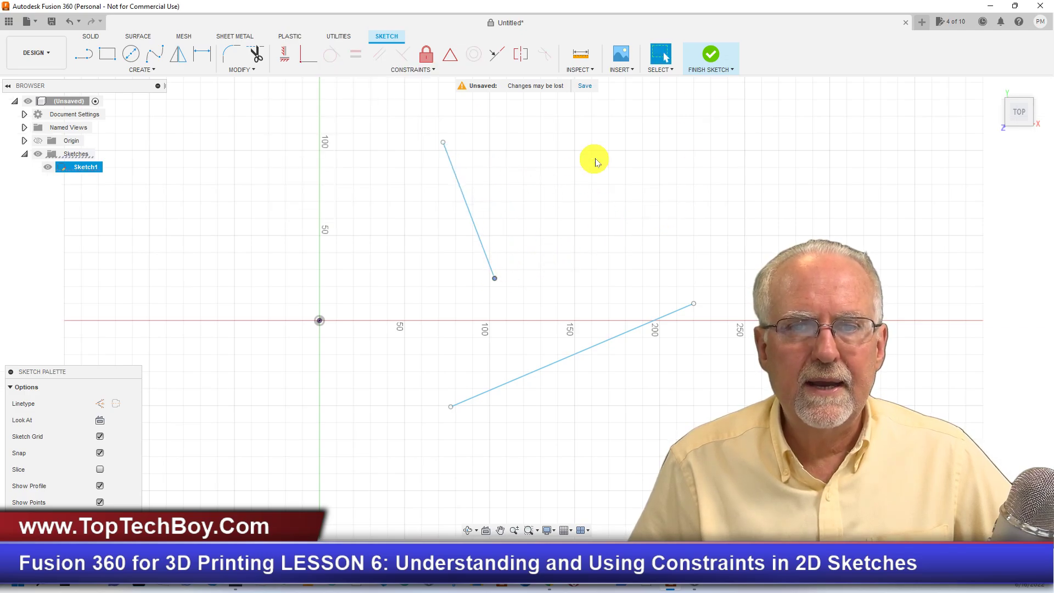
click(417, 73)
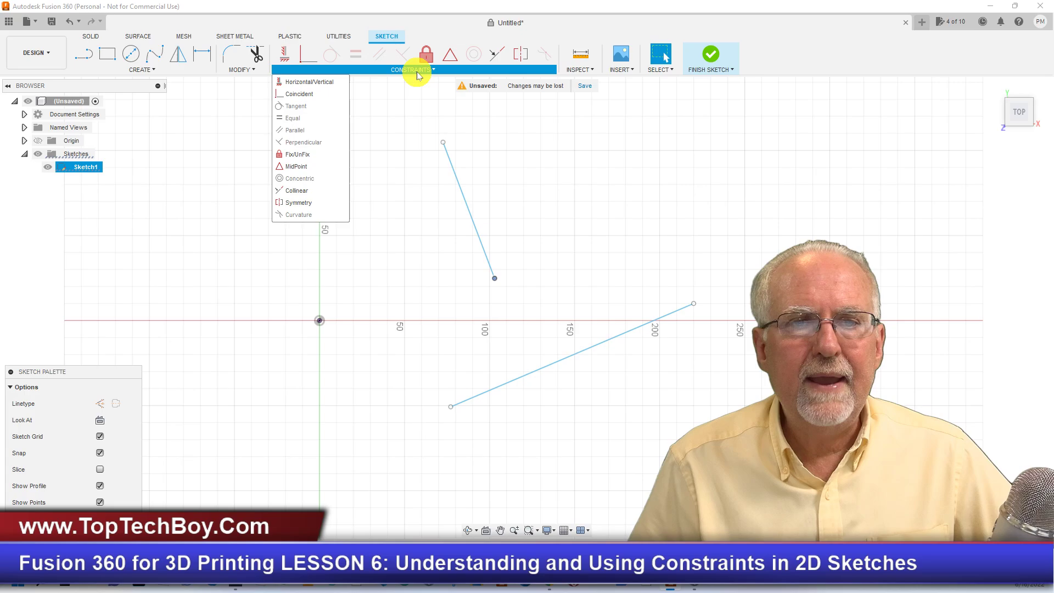
click(323, 82)
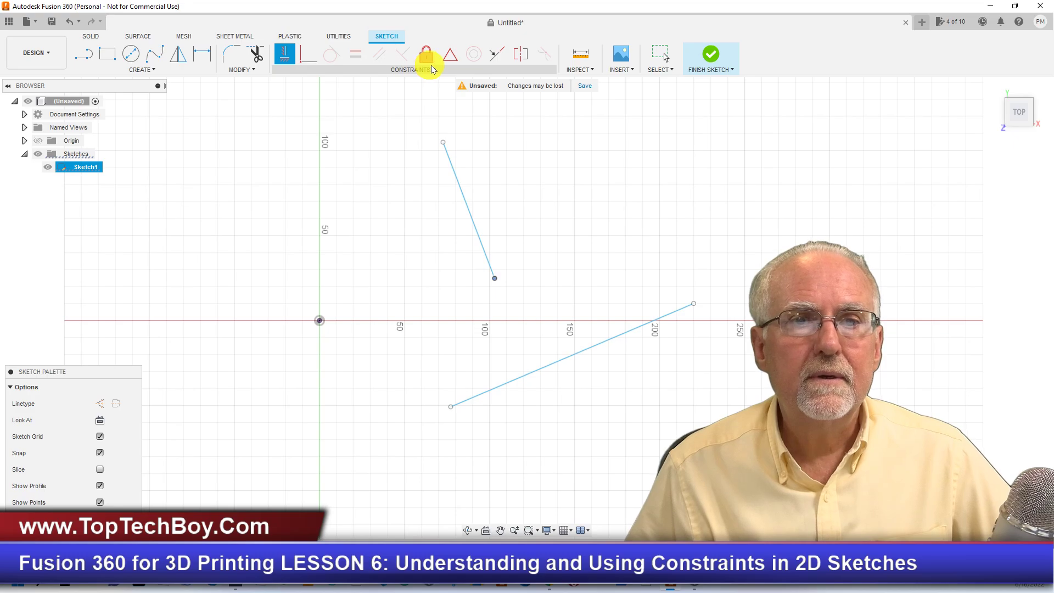
click(476, 98)
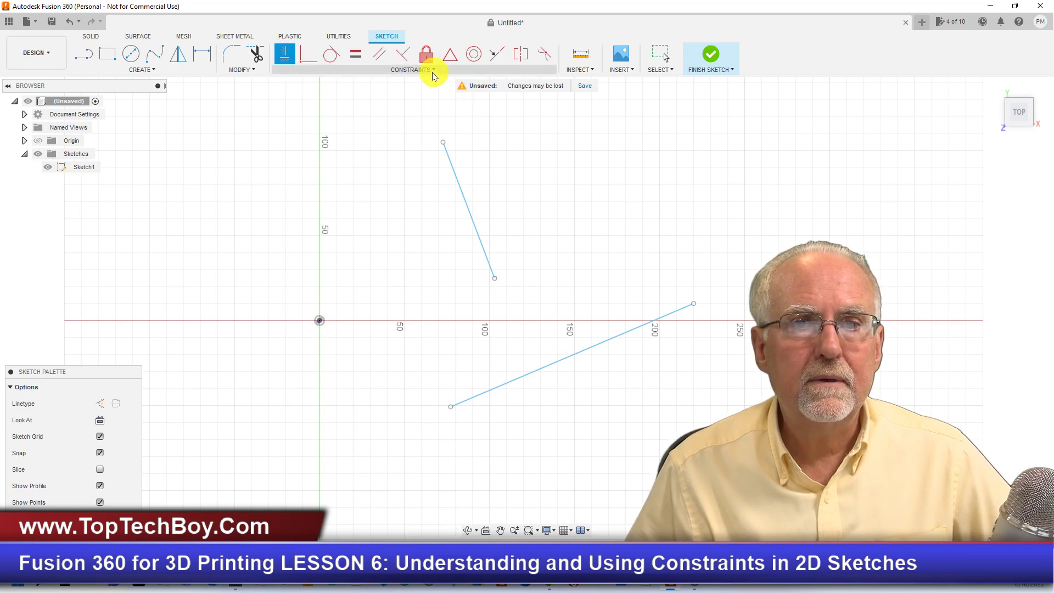
click(432, 70)
click(297, 78)
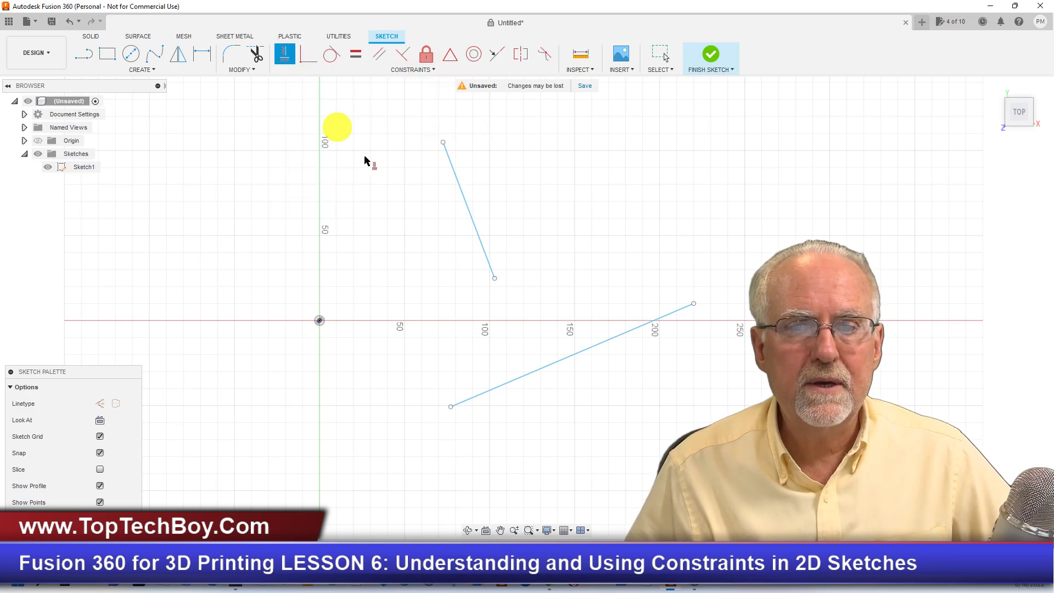
click(559, 361)
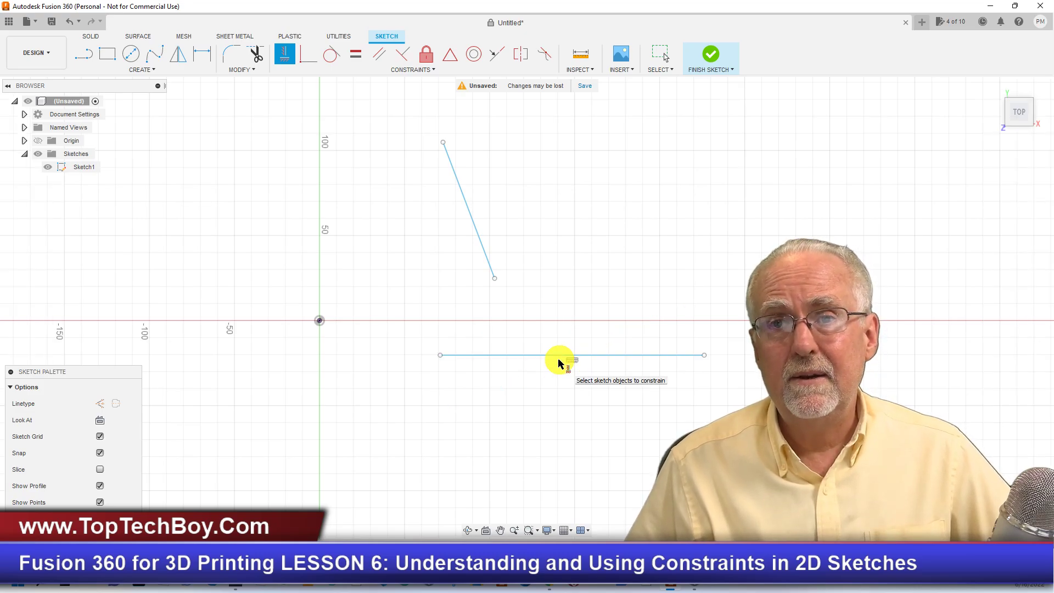
click(477, 233)
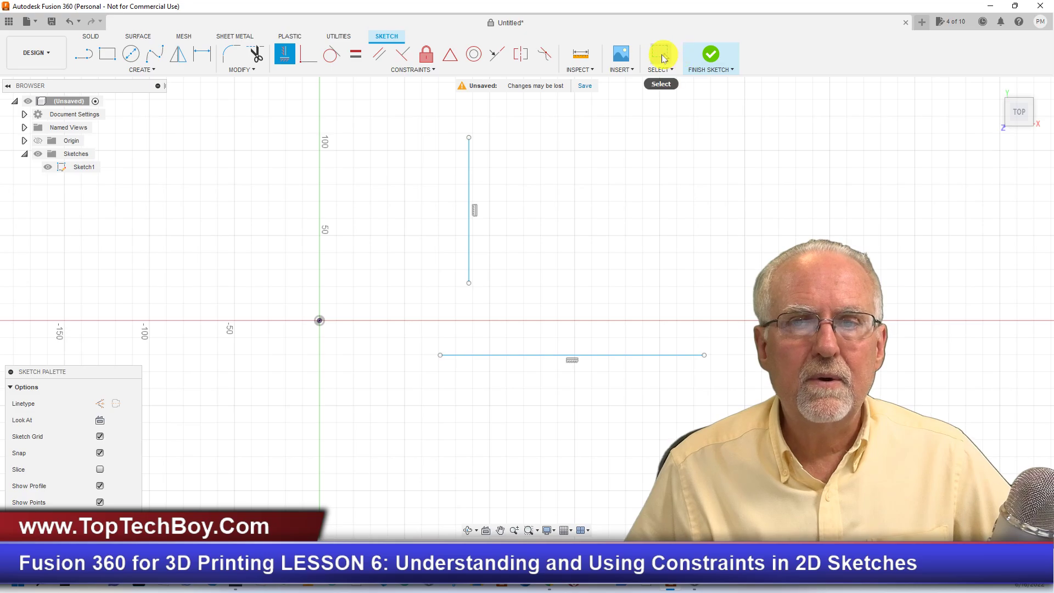
Delete both constrained lines from the sketch.
click(662, 55)
drag(404, 117, 774, 499)
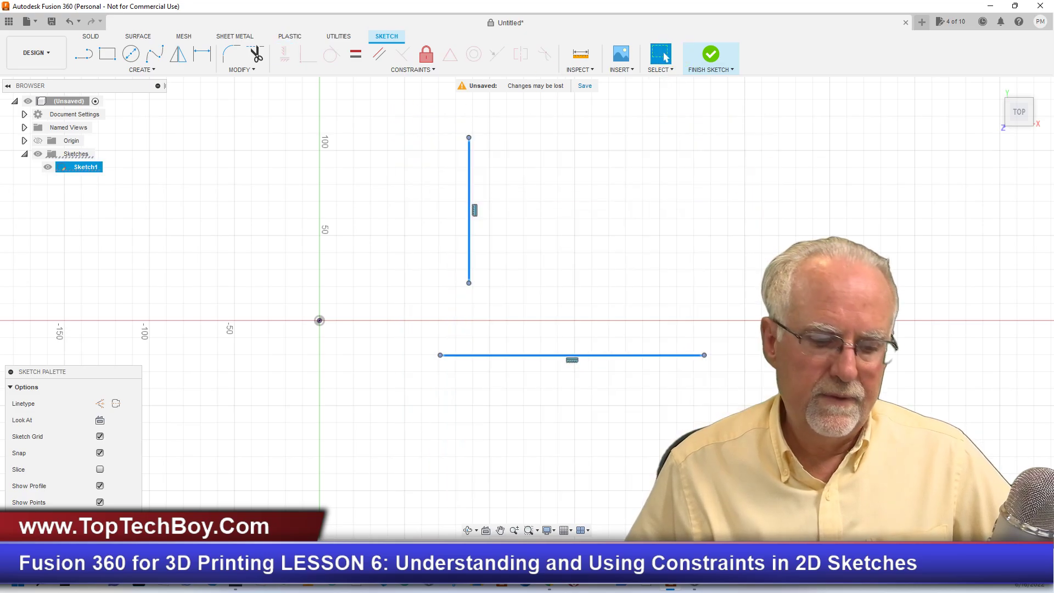
key(Delete)
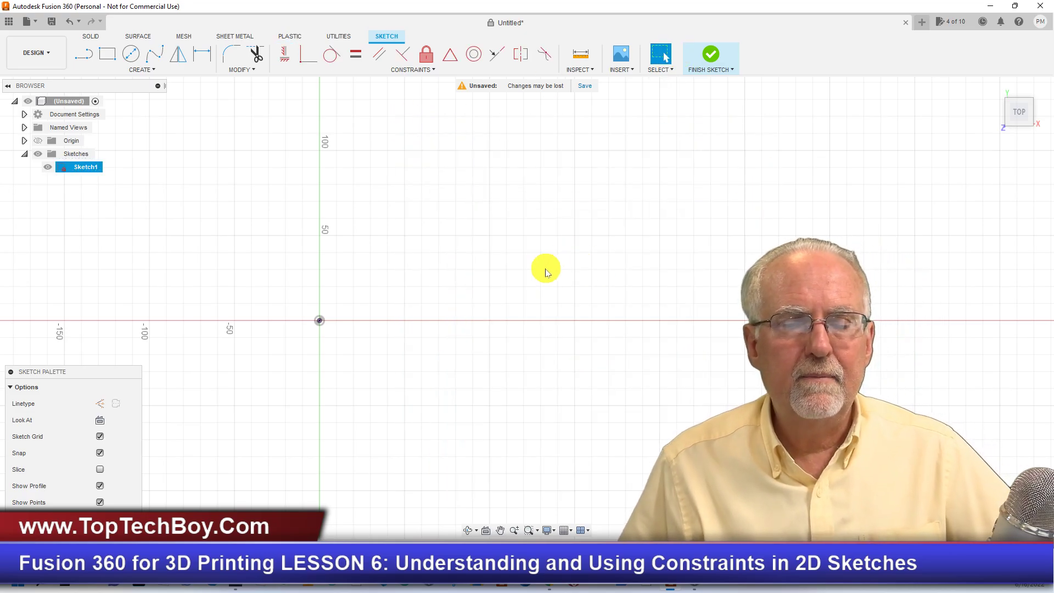
Draw two separate slanted lines above the X axis: a short steep one, and to its right a gently descending one about 110 mm long.
click(87, 58)
click(448, 164)
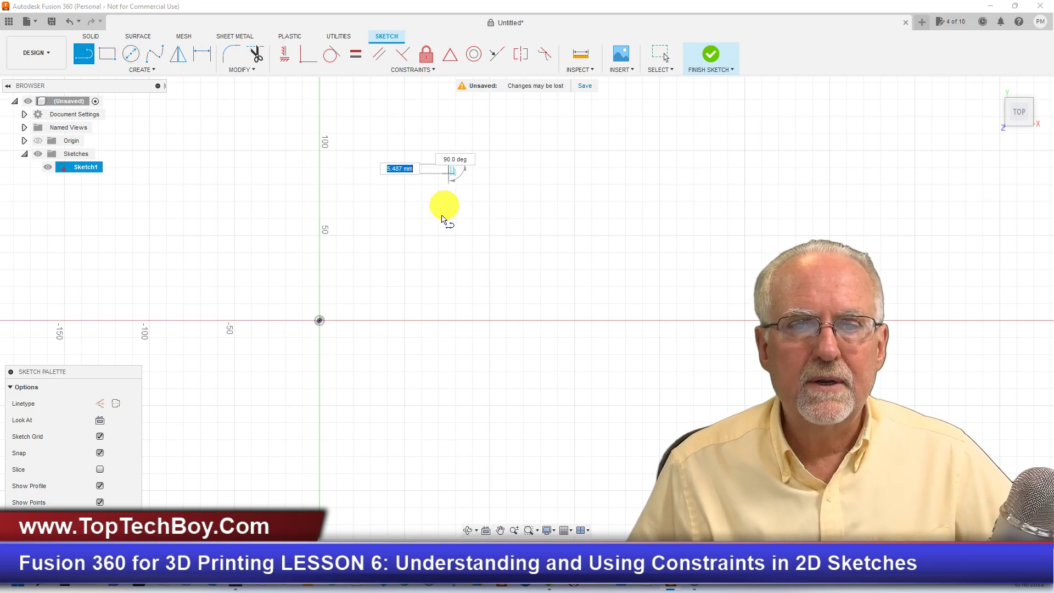
click(431, 248)
key(Escape)
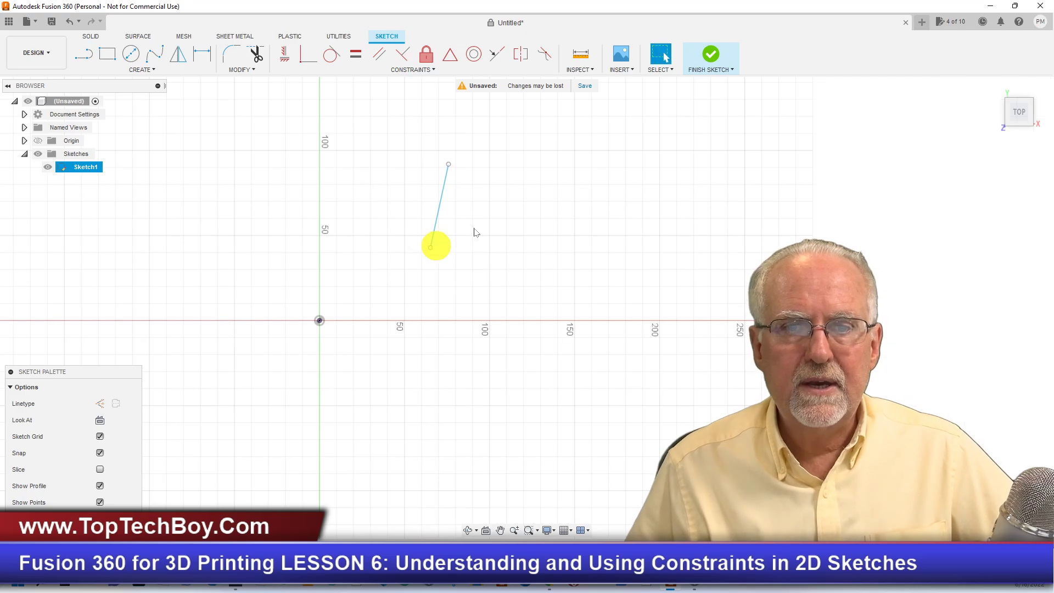
click(84, 54)
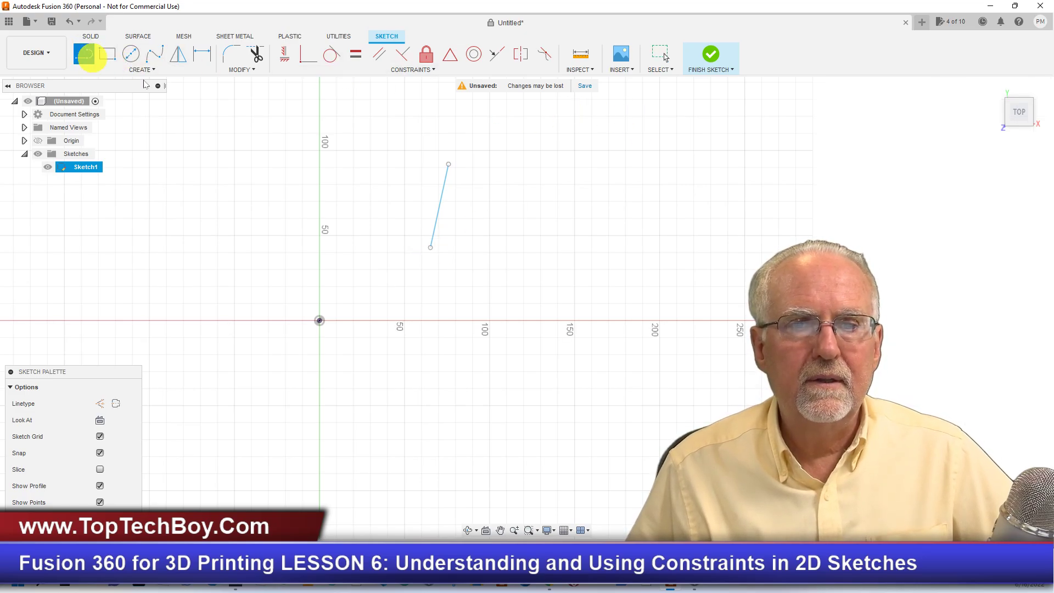
click(541, 150)
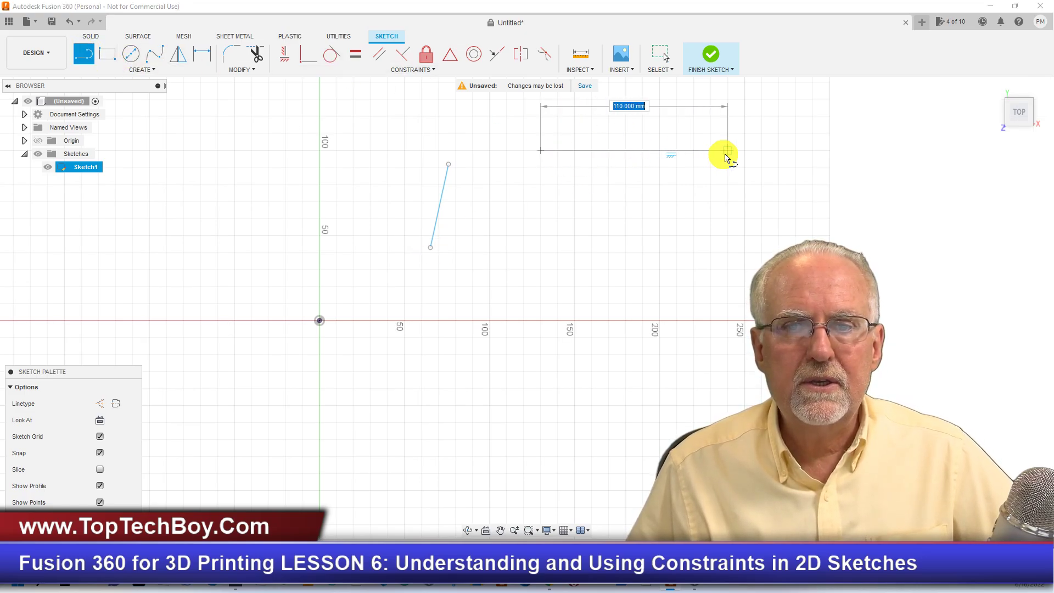
click(726, 179)
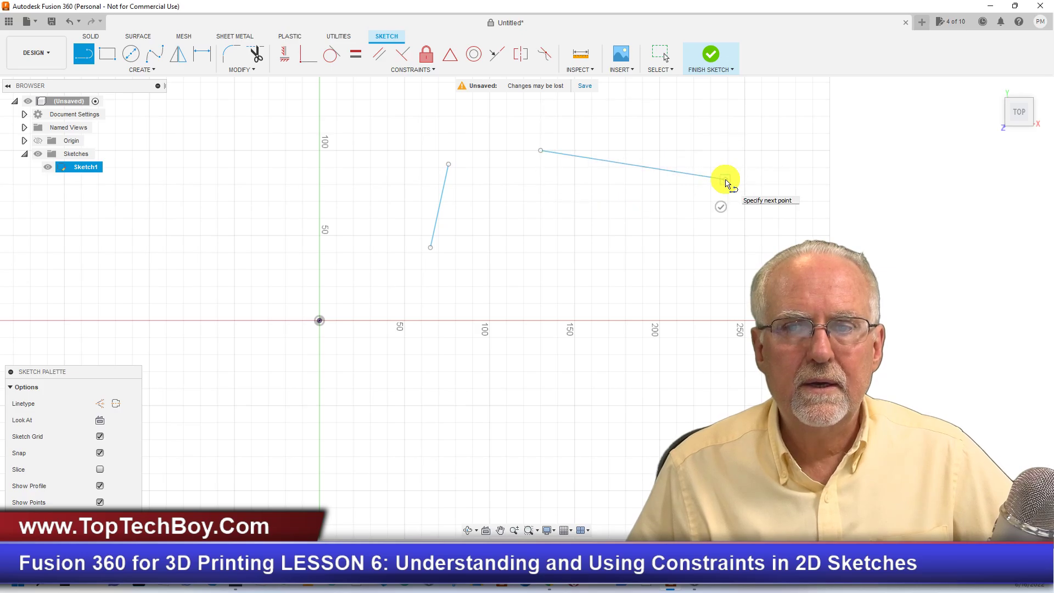
key(Escape)
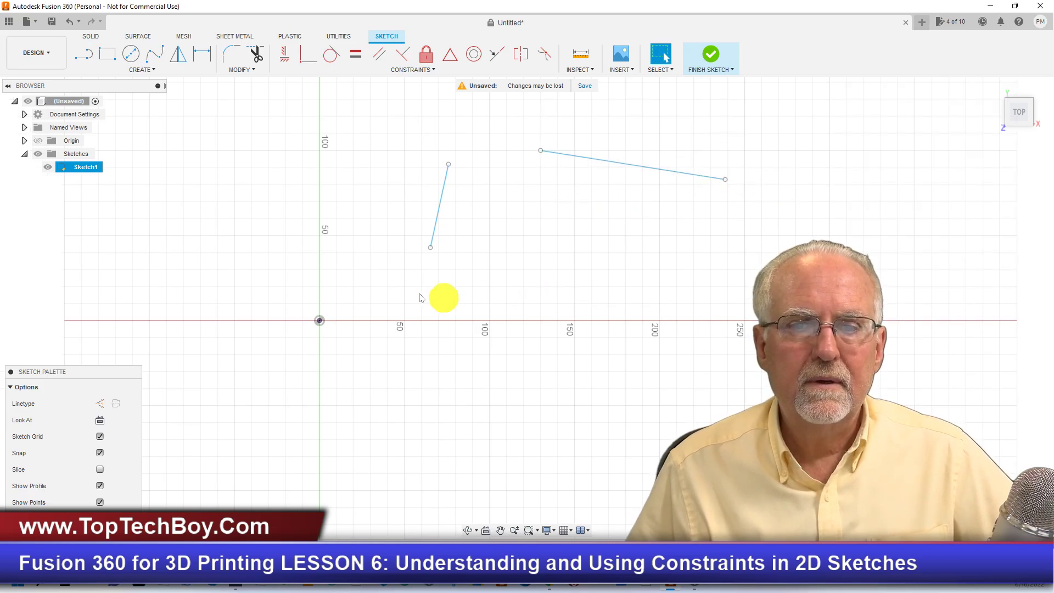
Draw a horizontal line about 67 mm long just above the X axis and a separate vertical line about 50 mm long to its right.
click(83, 54)
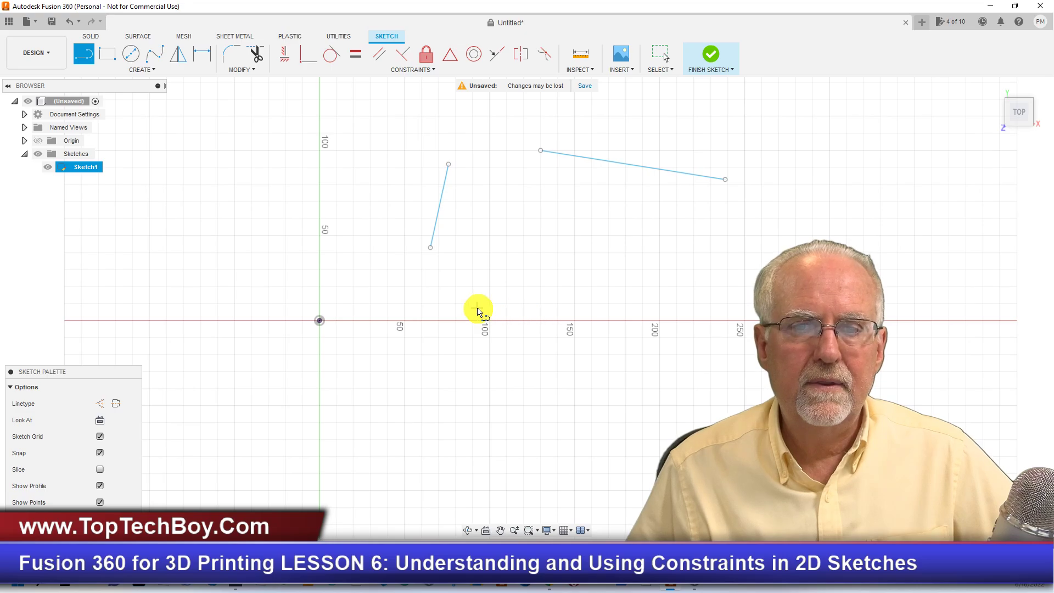
click(477, 308)
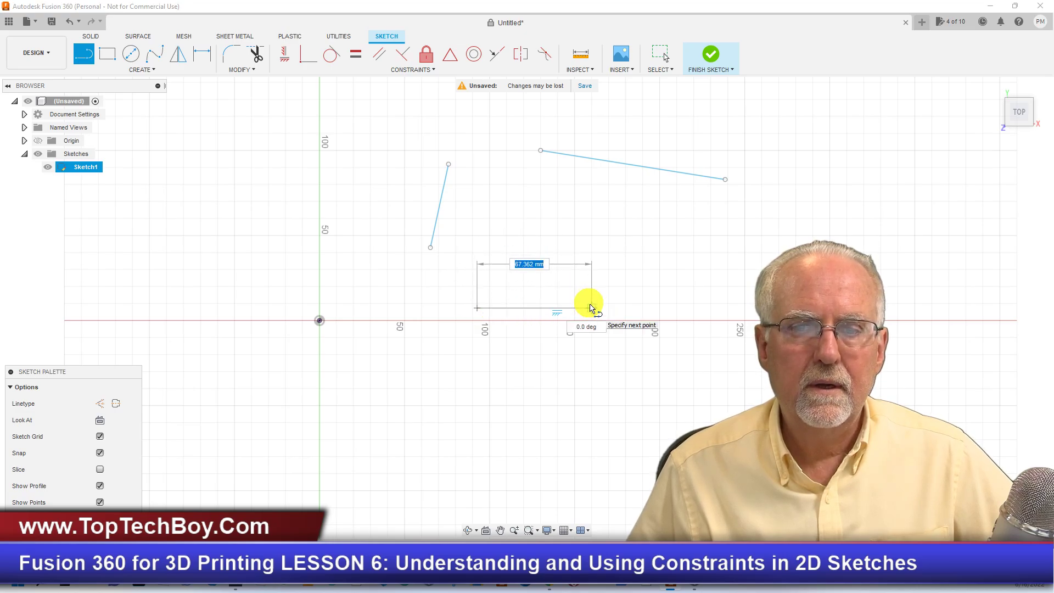
click(591, 308)
key(Escape)
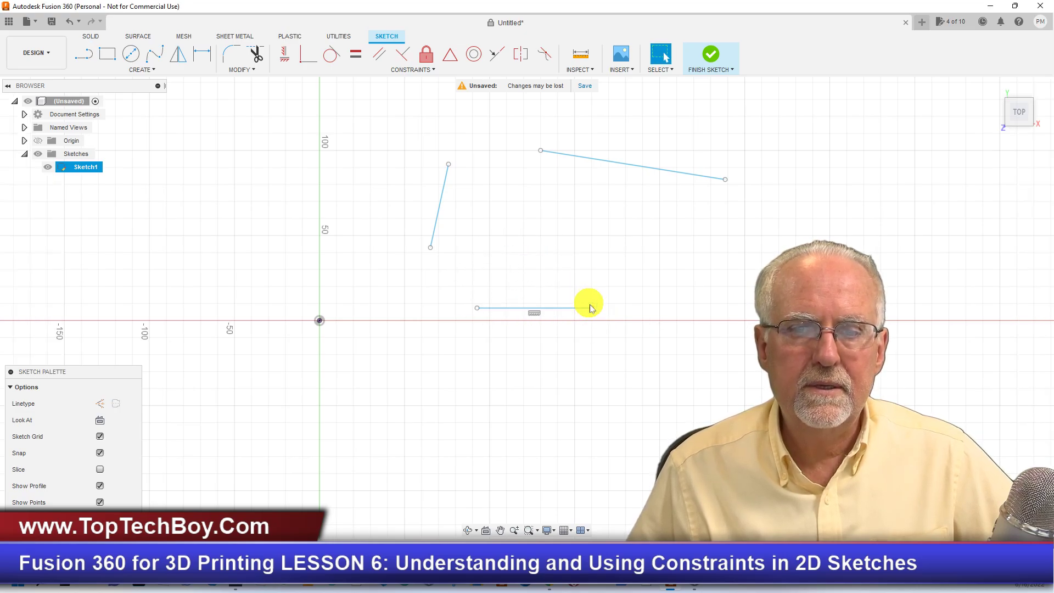
click(83, 54)
click(712, 219)
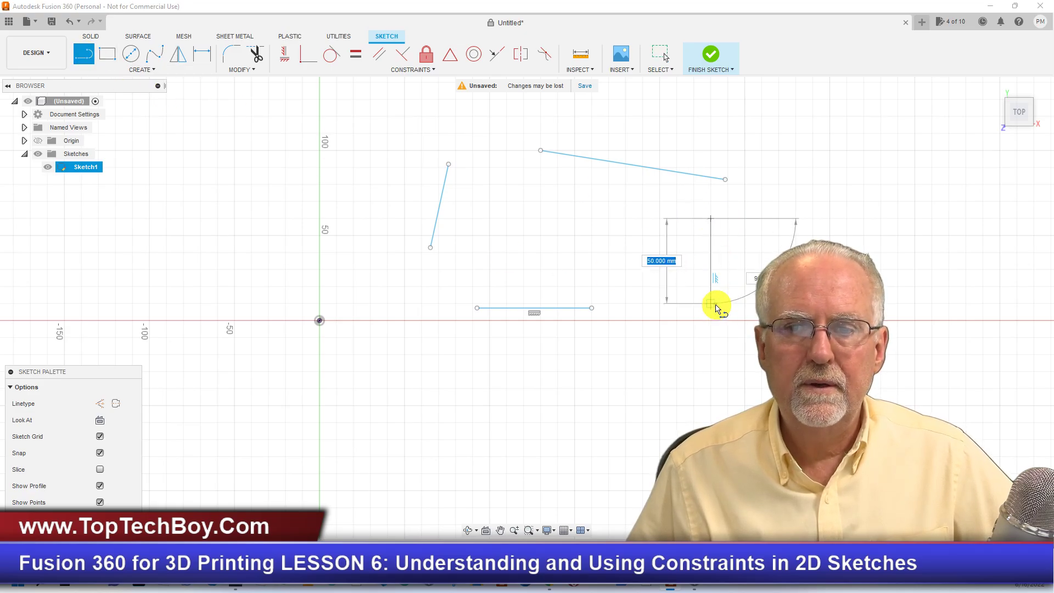
click(715, 306)
key(Escape)
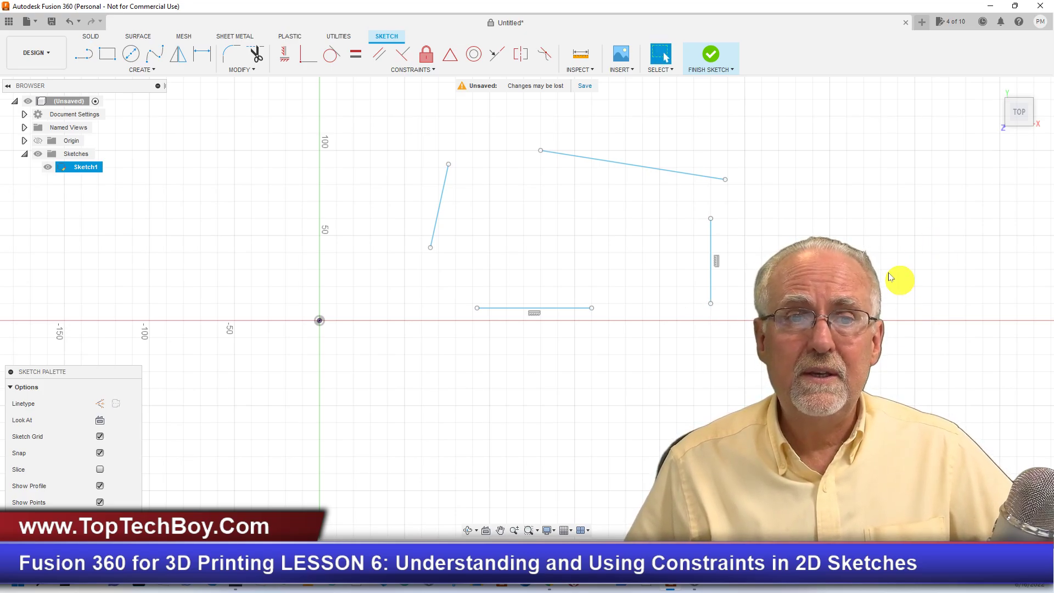
Apply the Horizontal/Vertical constraint to the steep left line and the slanted top line.
click(421, 71)
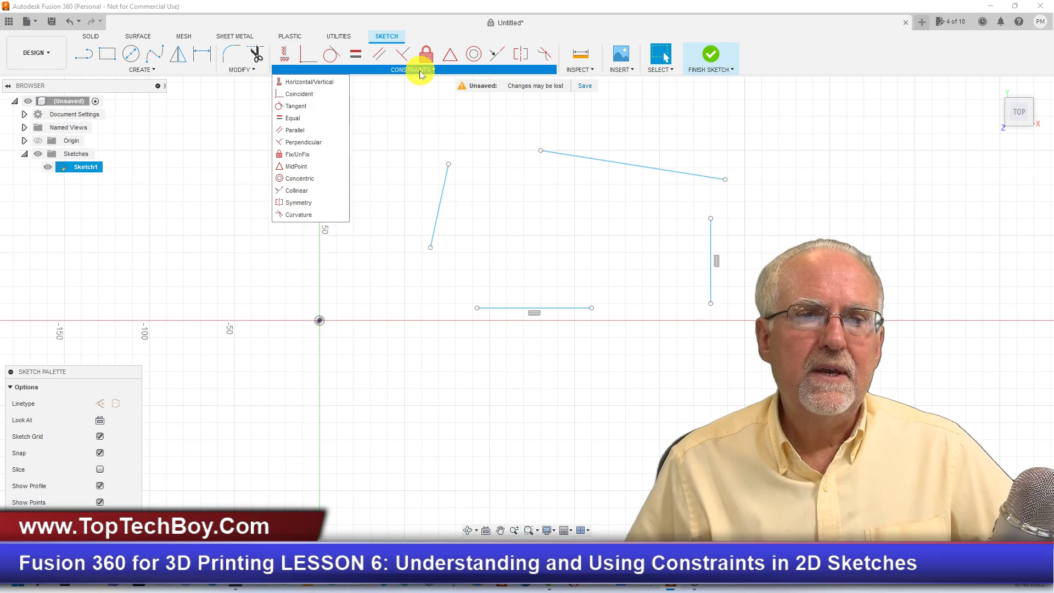
click(317, 83)
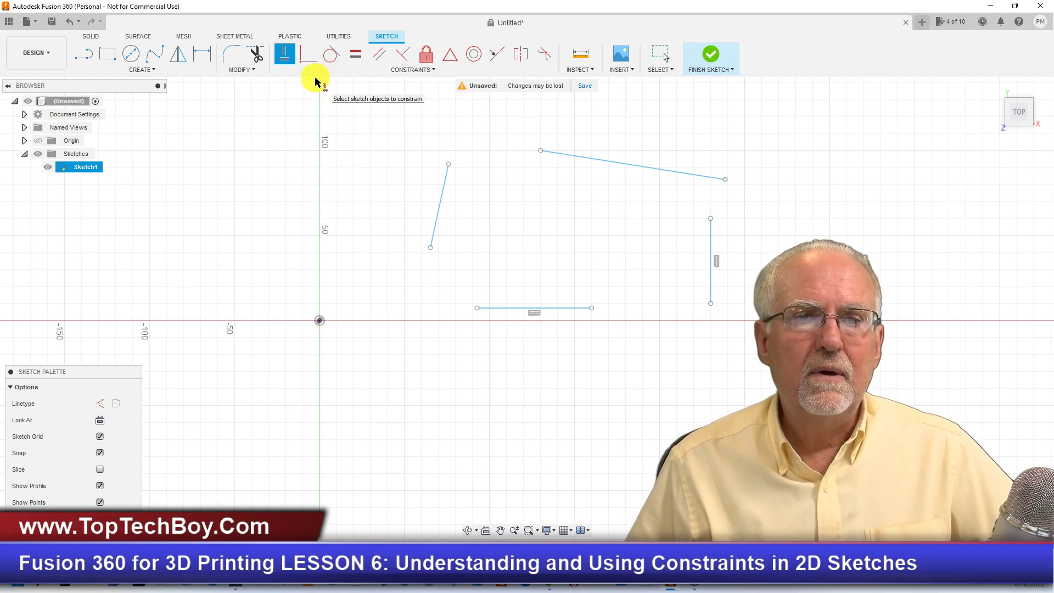
click(442, 195)
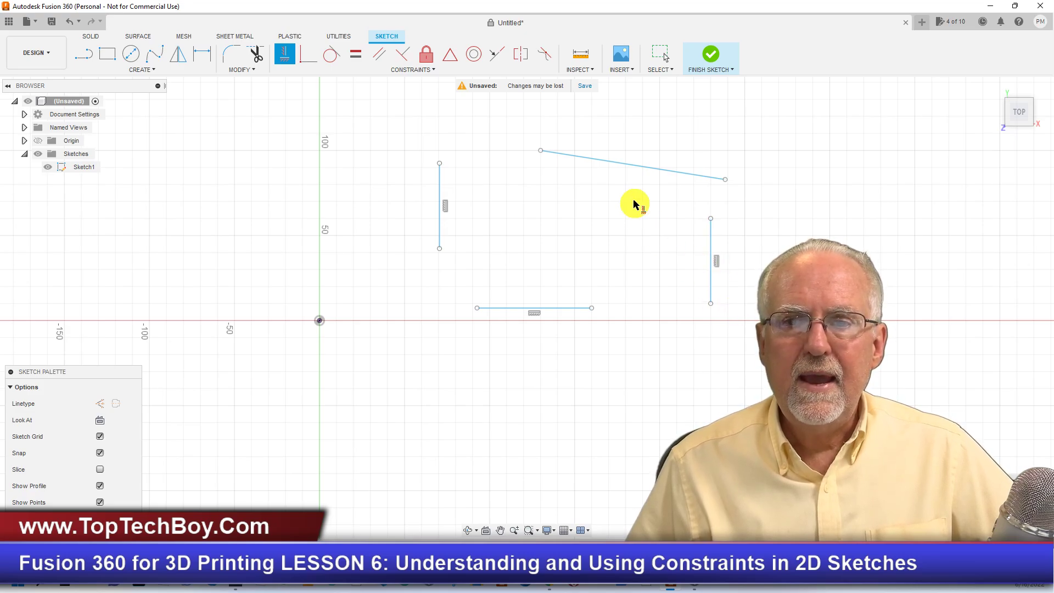
click(614, 167)
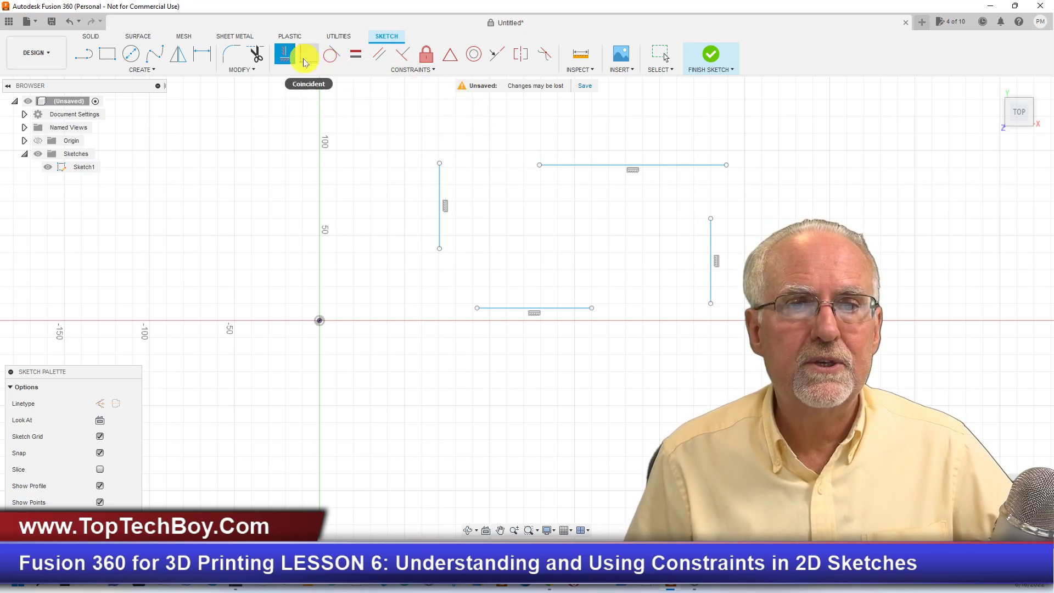
Use Coincident constraints to join the top line's left end to the left line's upper end and its right end to the right line's upper end.
click(407, 70)
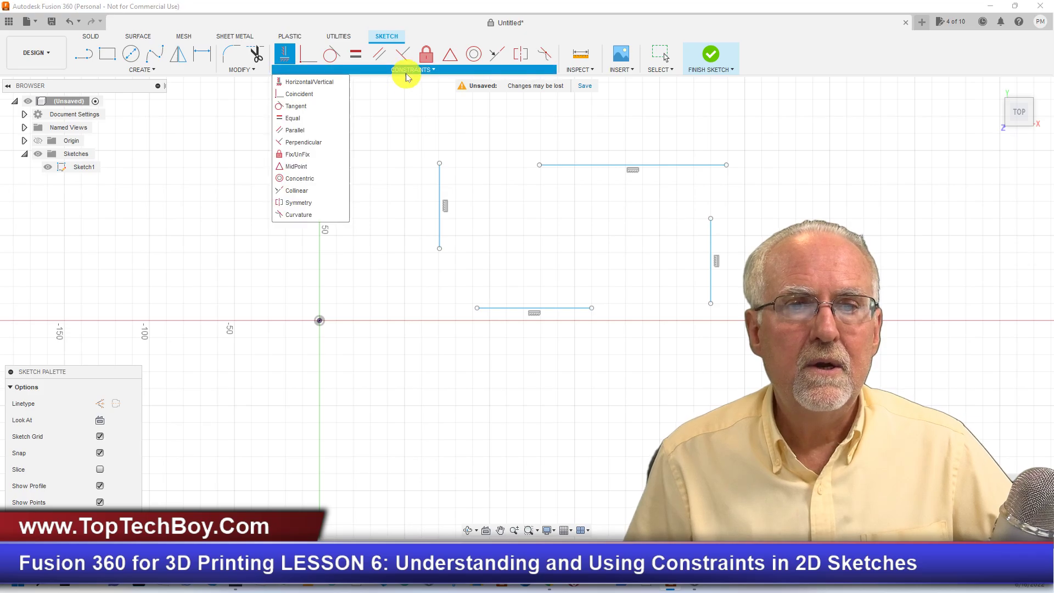
click(326, 95)
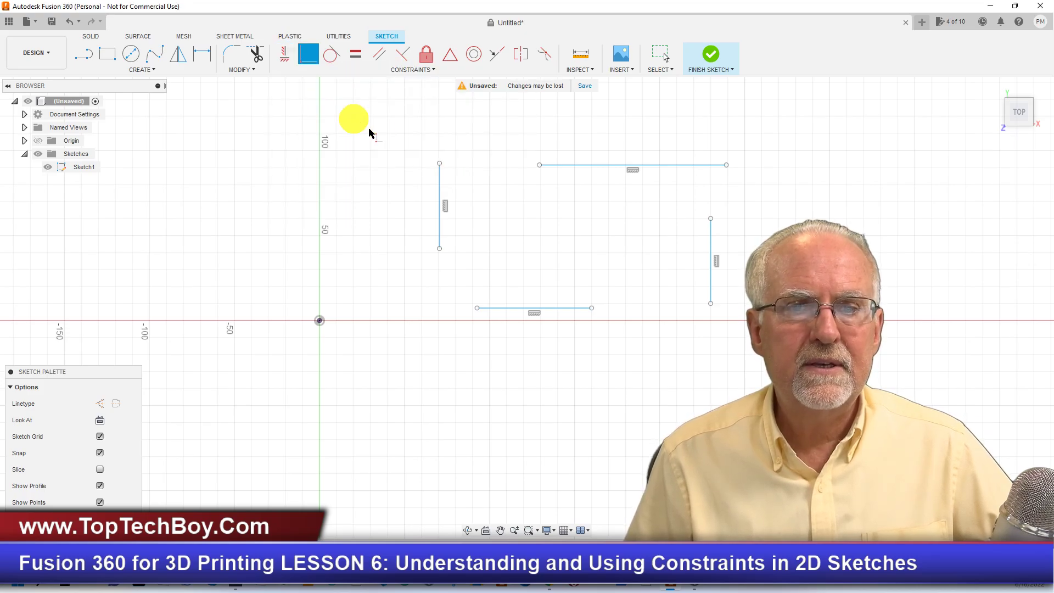
click(439, 164)
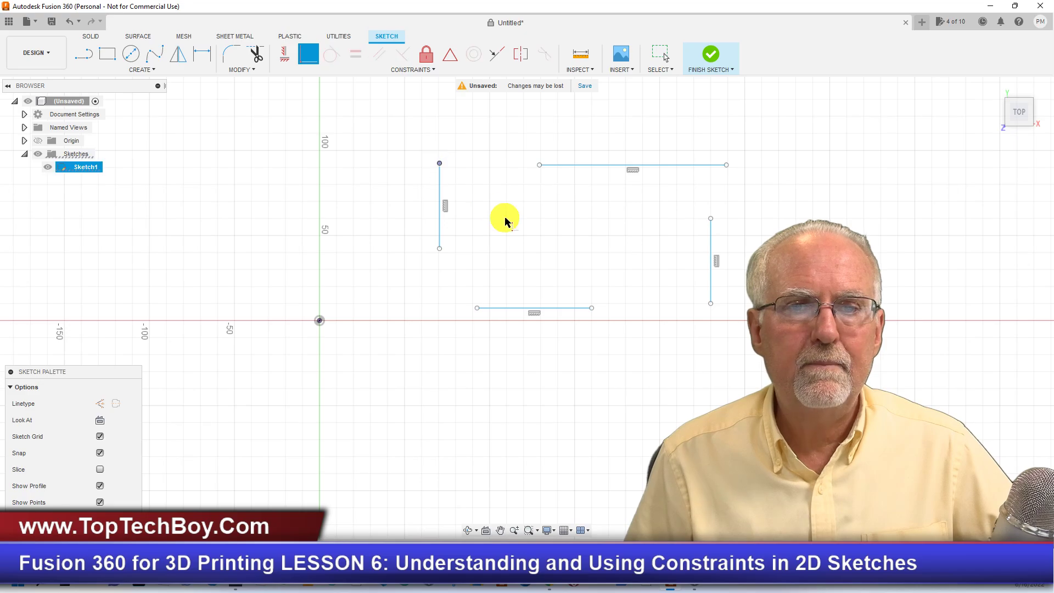
click(539, 166)
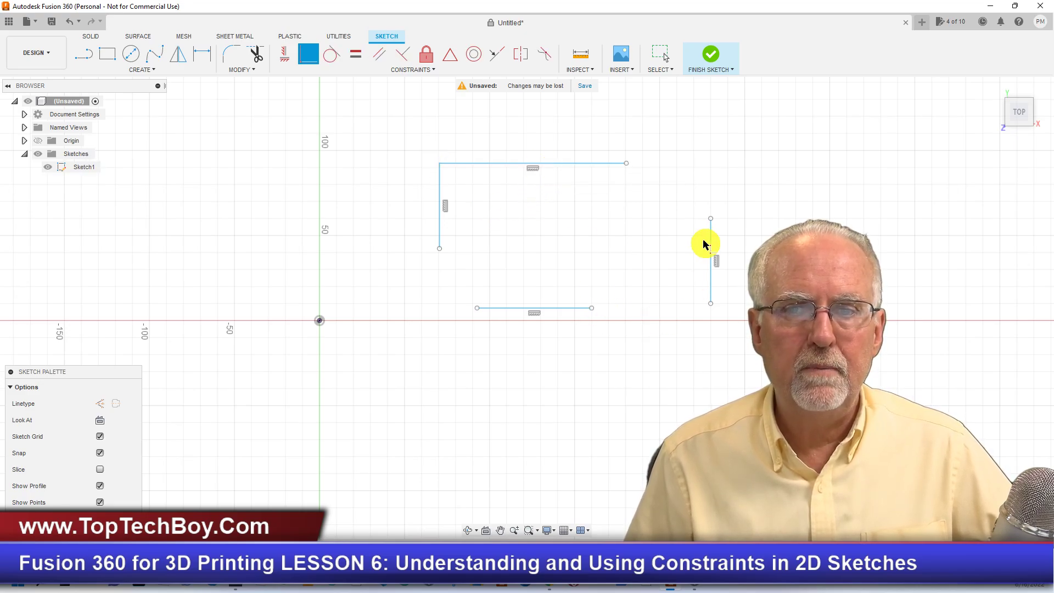
click(627, 164)
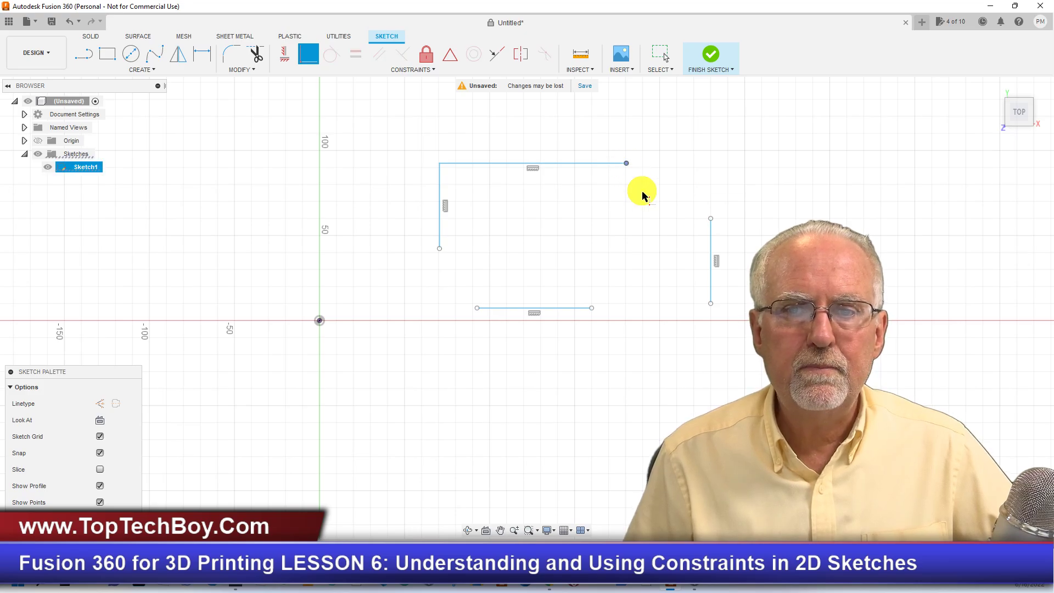
click(711, 220)
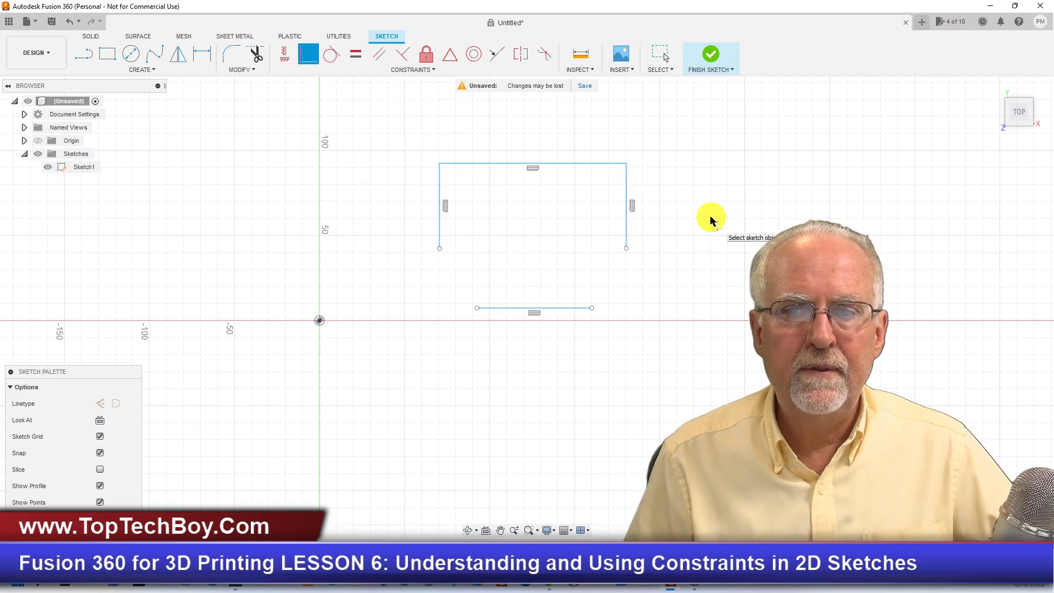
Close the rectangle by making the bottom line's ends coincident with the lower ends of the left and right vertical lines.
click(477, 309)
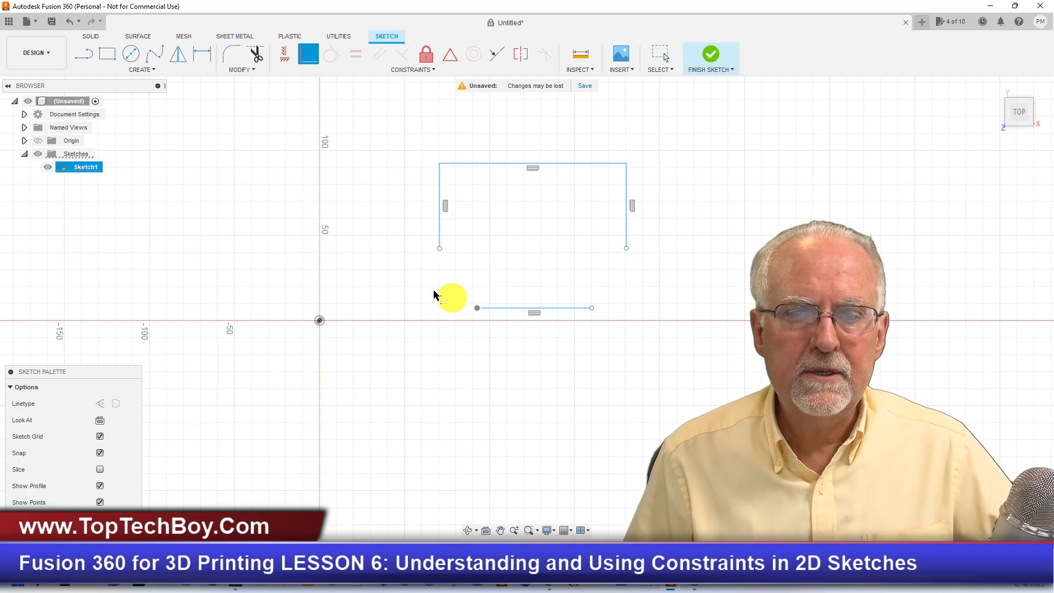
click(439, 249)
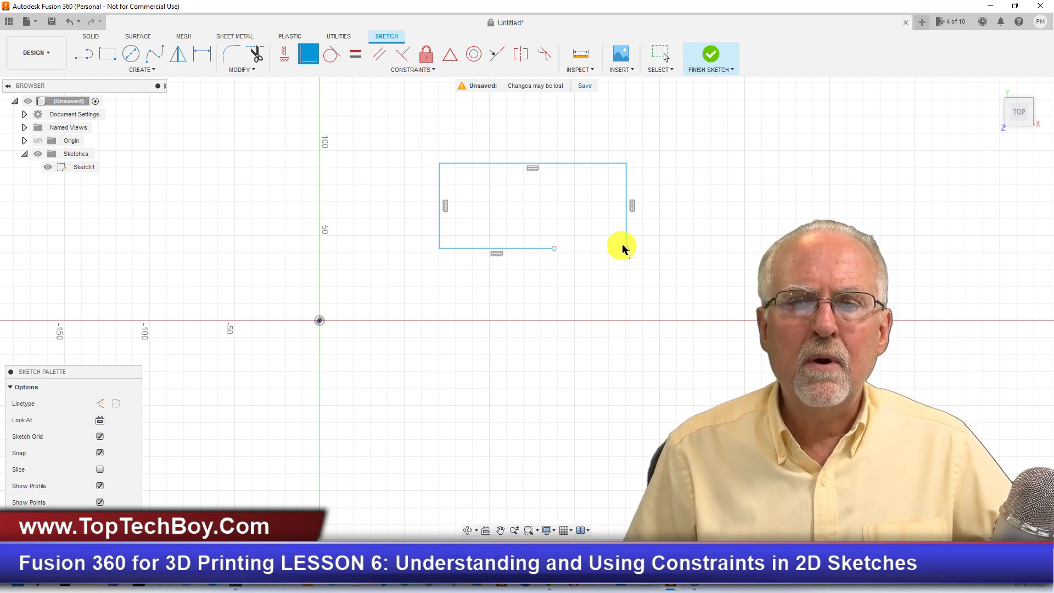
click(554, 249)
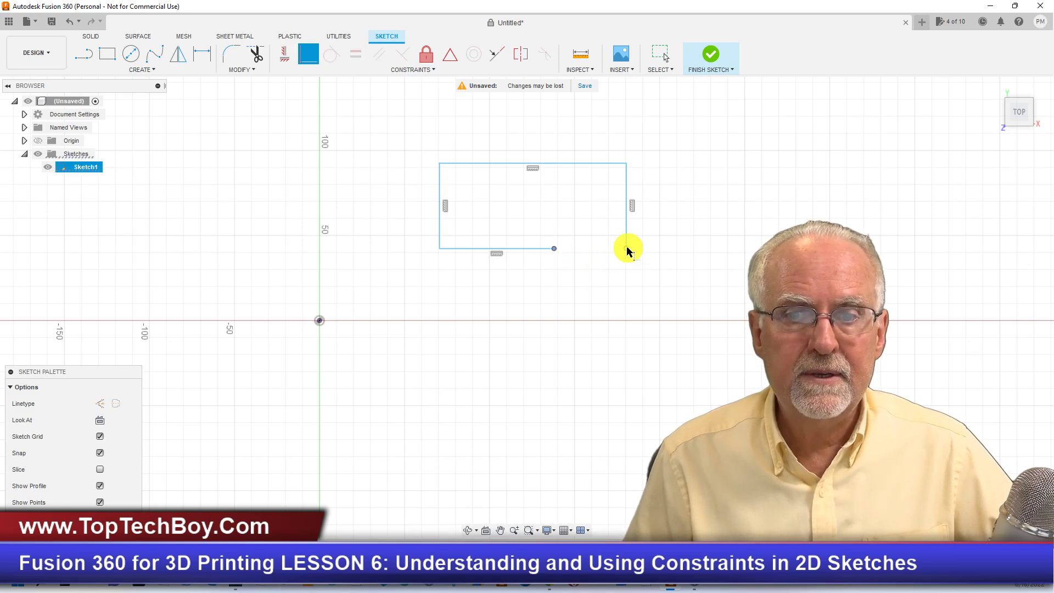
key(ctrl+z)
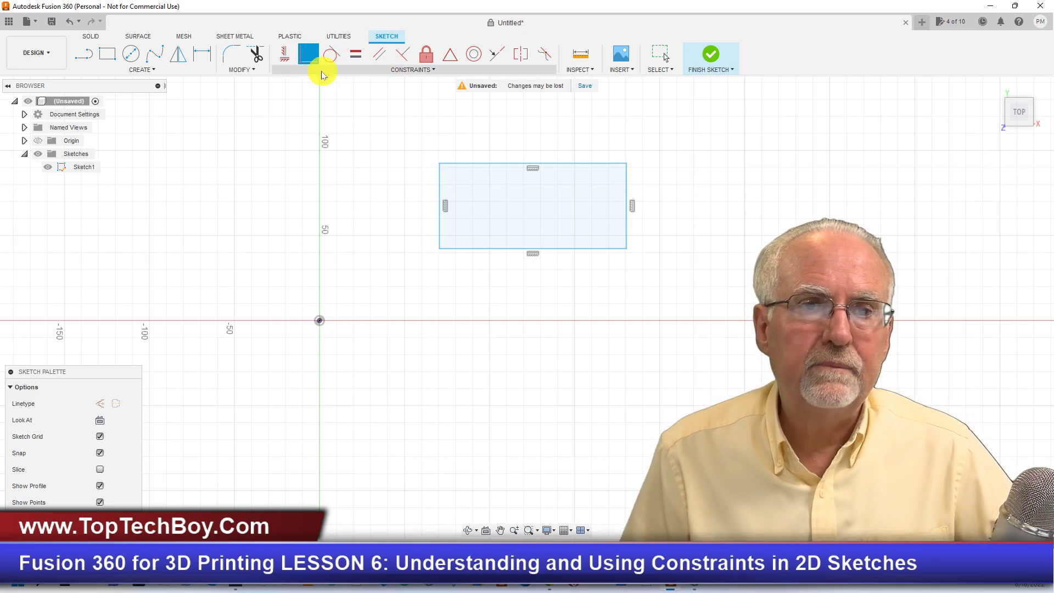
Make the rectangle's lower-left corner coincident with the sketch origin.
click(308, 53)
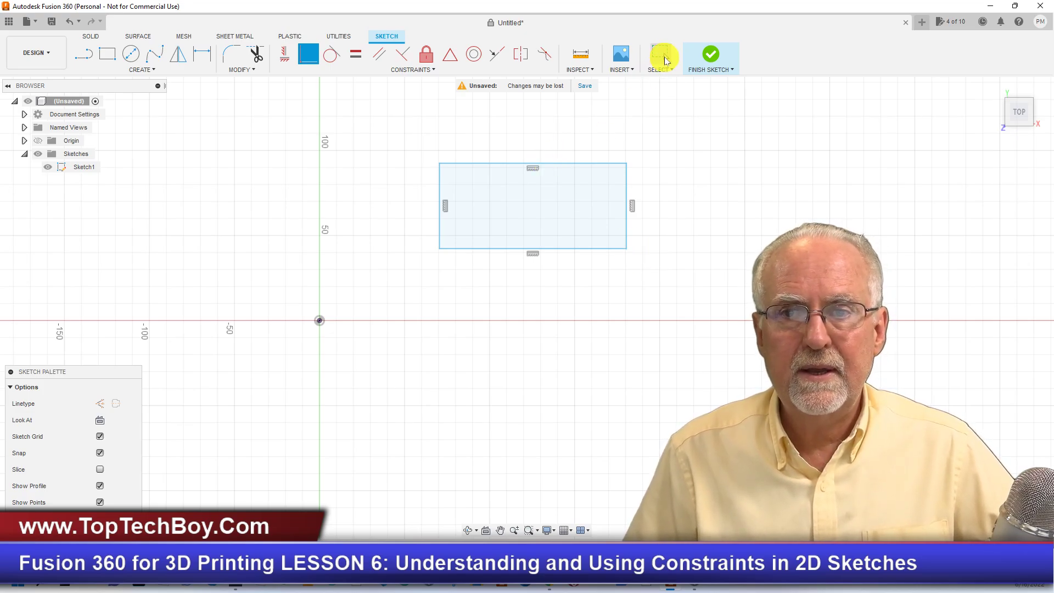
click(662, 56)
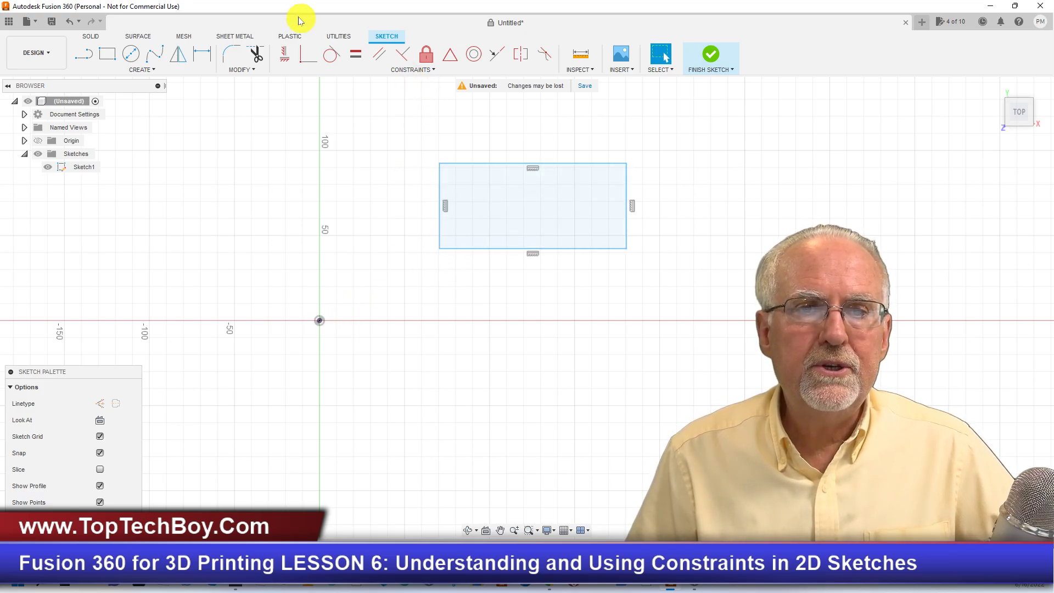
click(307, 54)
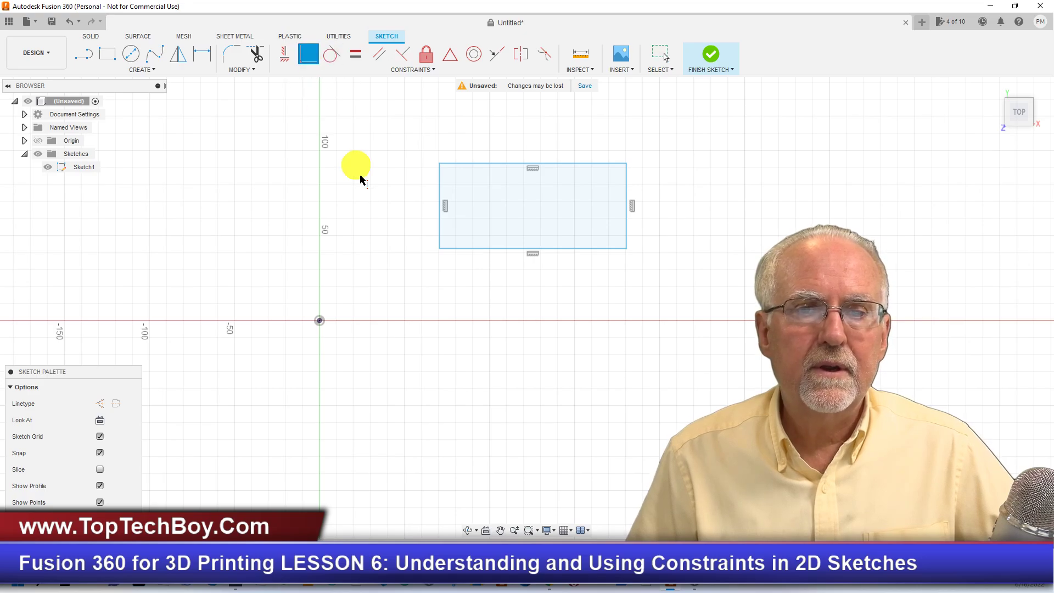
click(438, 248)
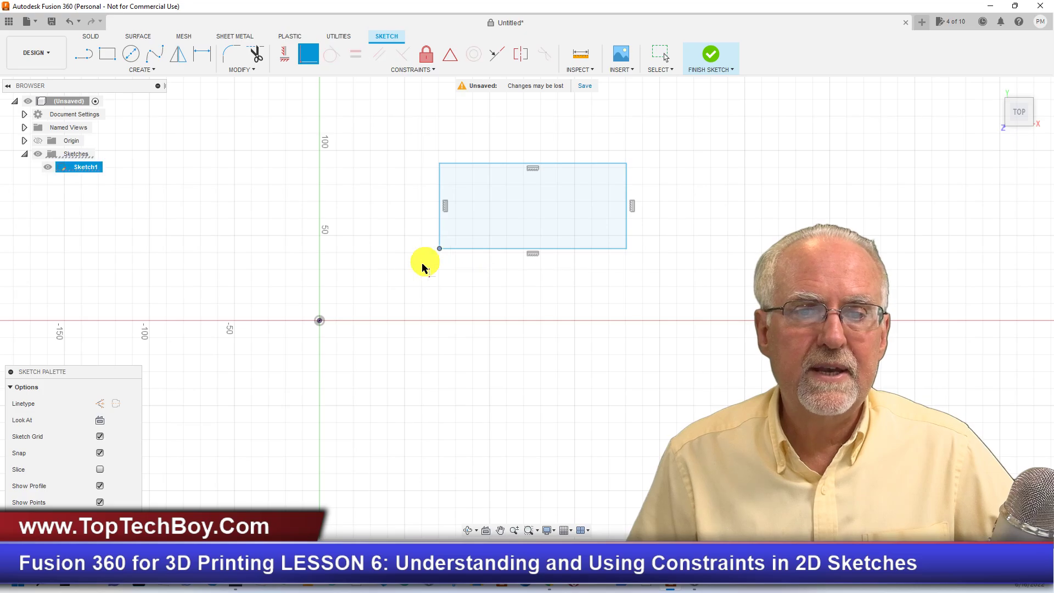
click(320, 321)
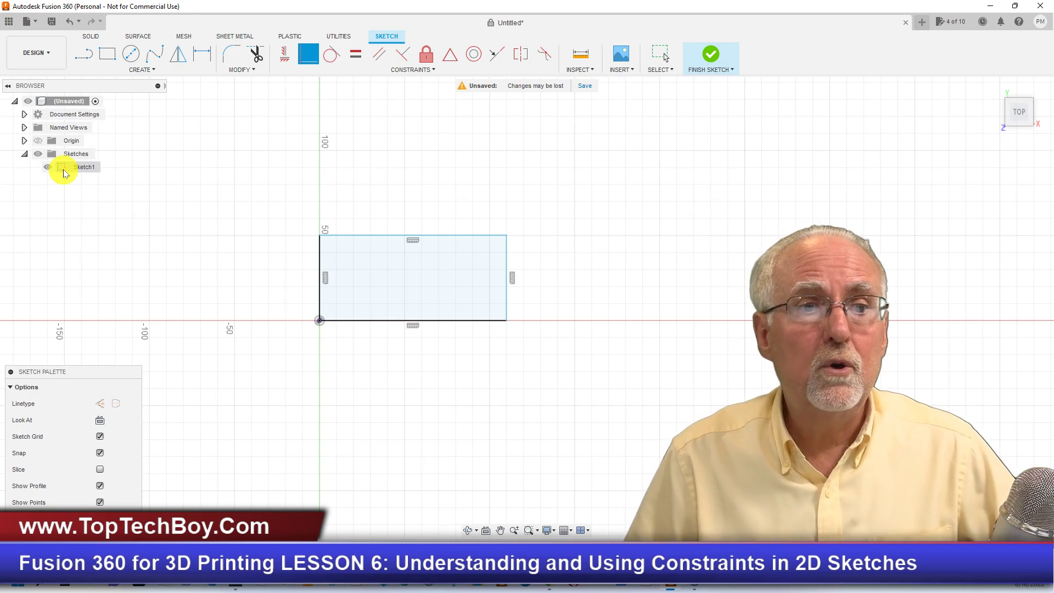
Dimension the rectangle's top edge at 100 mm and its right edge at 75 mm.
click(202, 53)
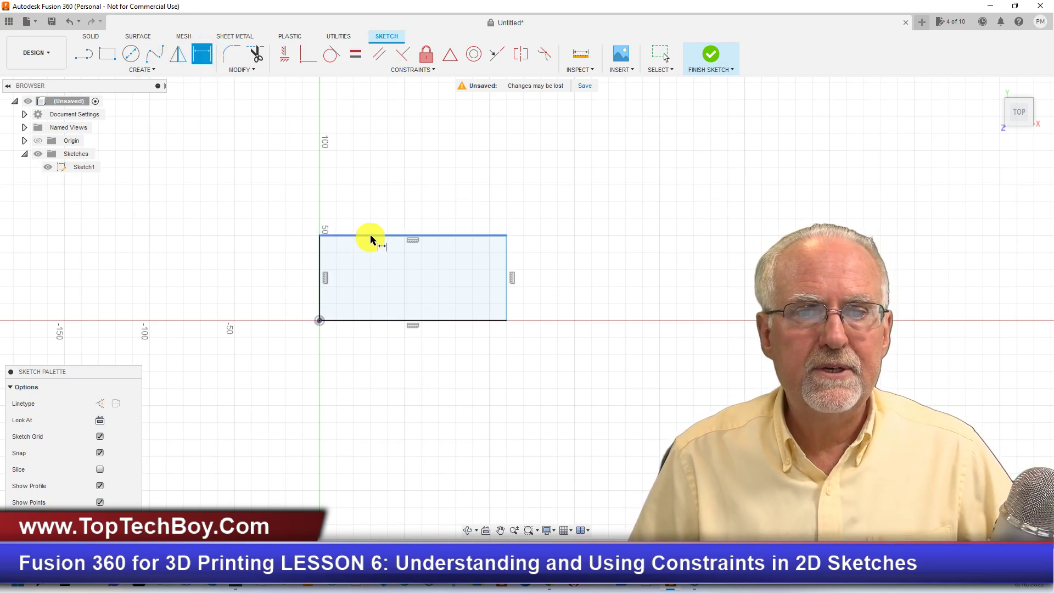
click(371, 240)
click(414, 150)
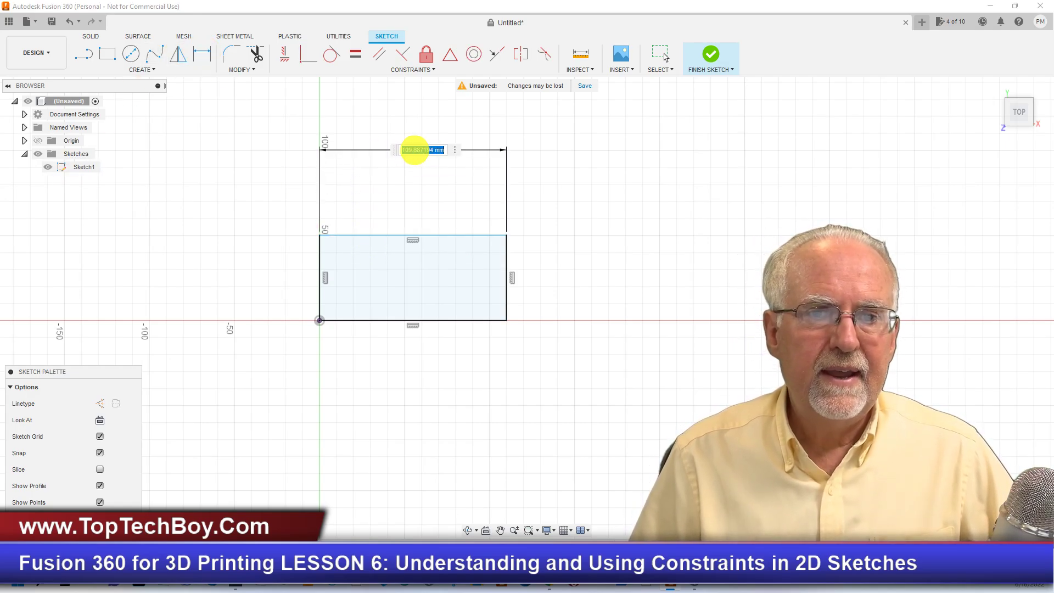
text(100)
key(Return)
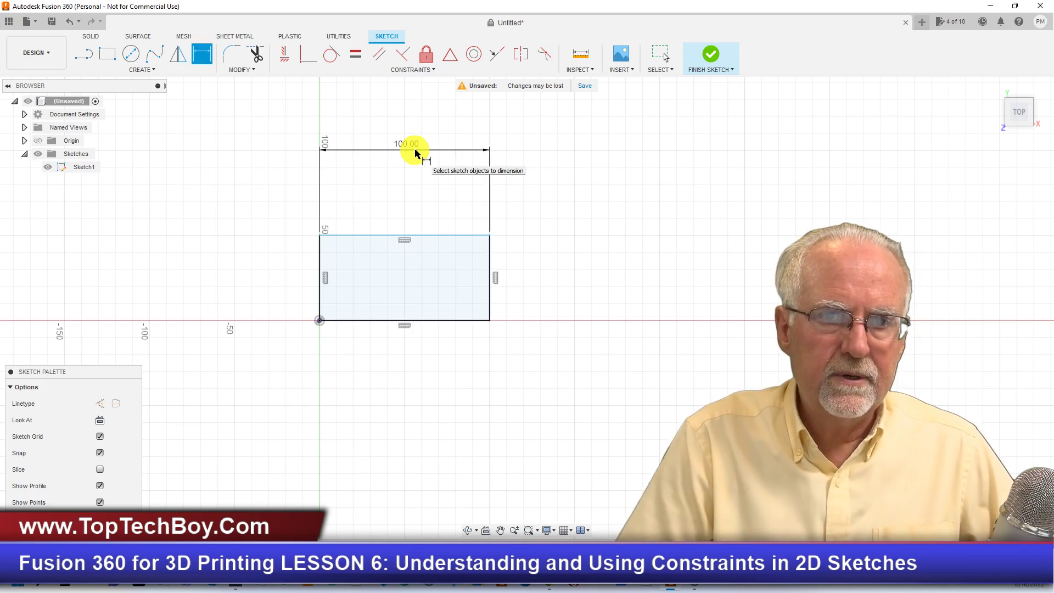
click(490, 263)
click(561, 262)
text(75)
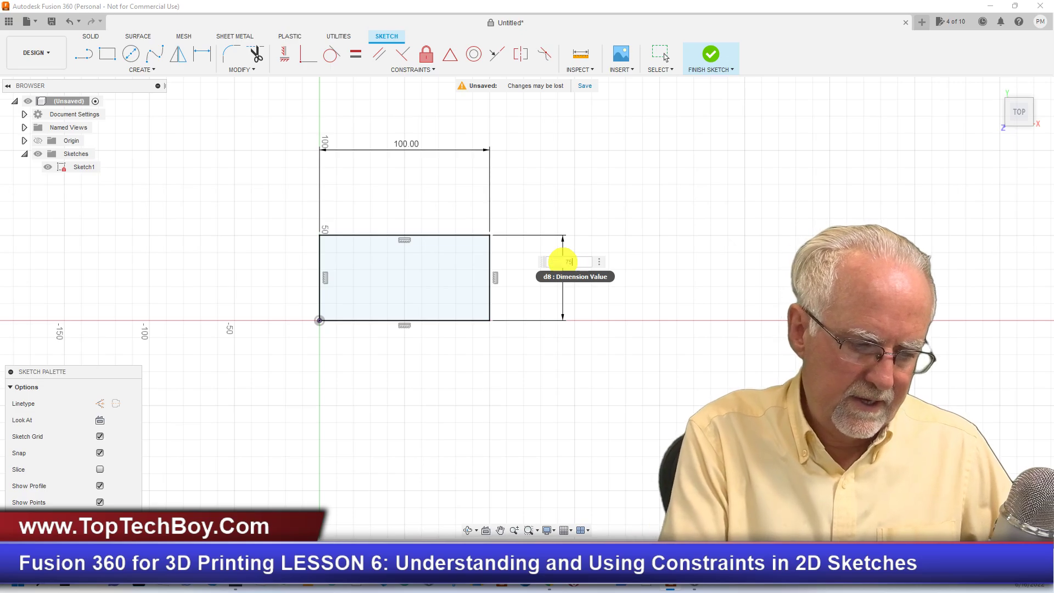
key(Return)
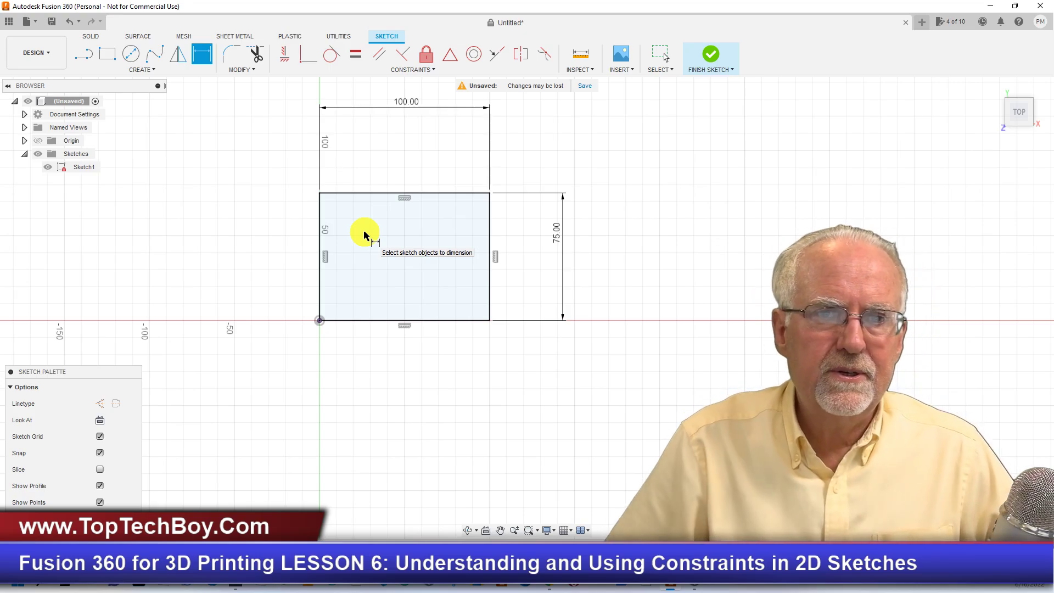
Draw a single line rising to the right, in the open area to the upper right of the rectangle.
click(412, 69)
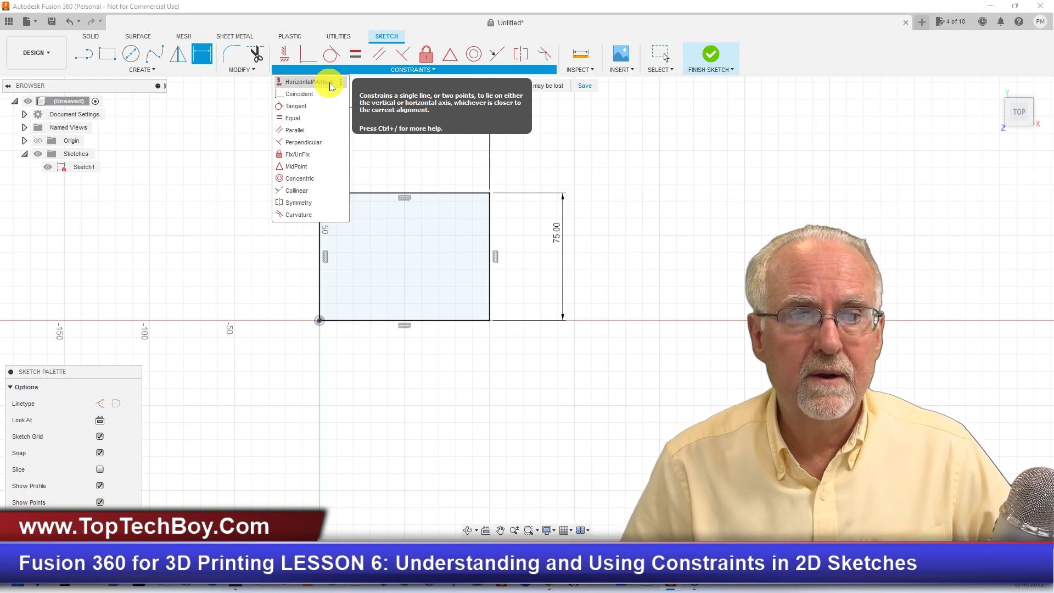
click(310, 94)
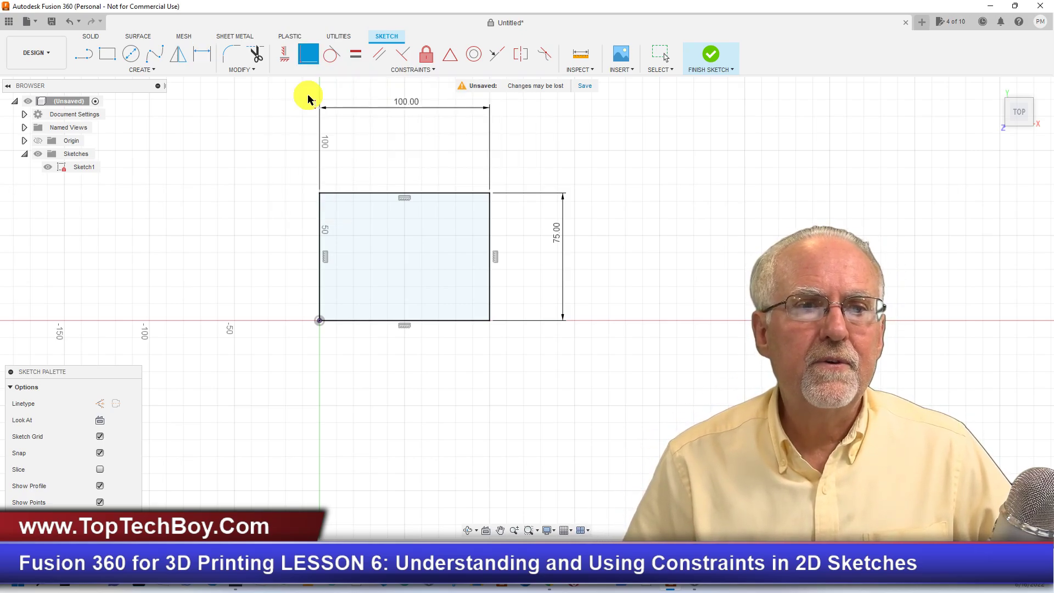
click(83, 53)
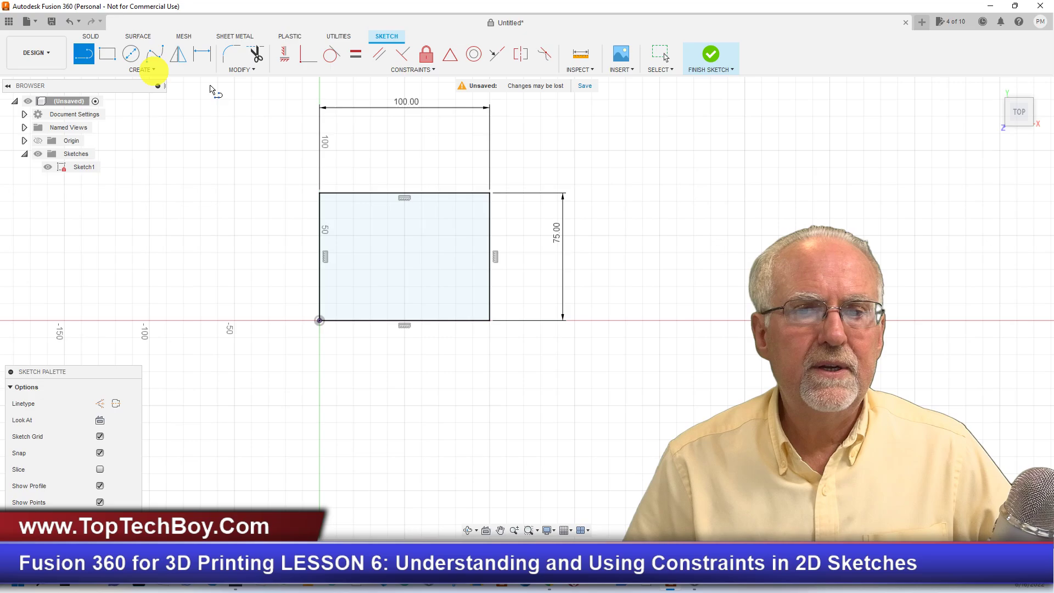
click(650, 181)
click(822, 129)
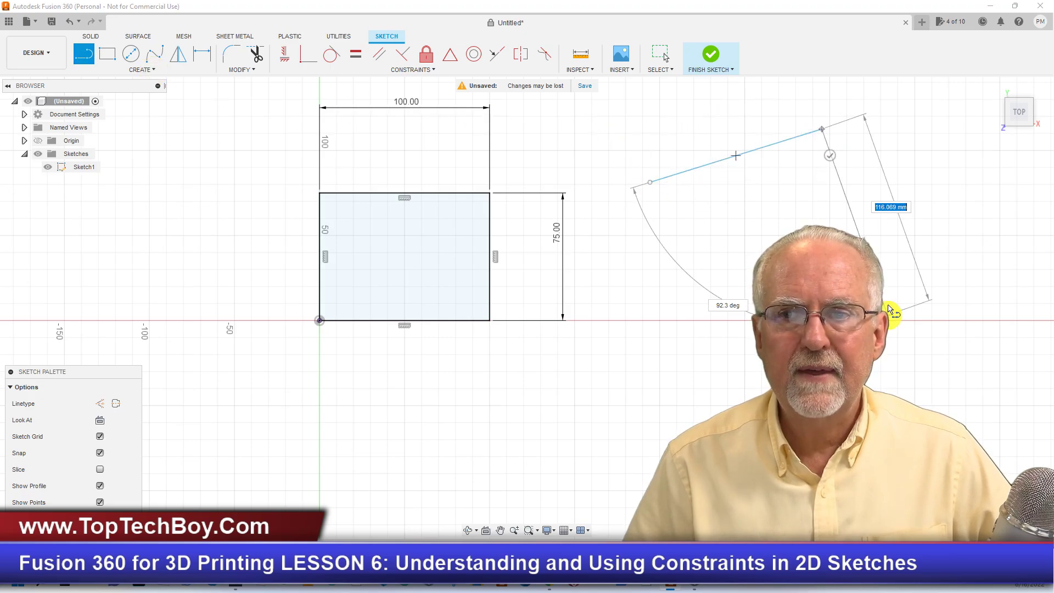
key(Escape)
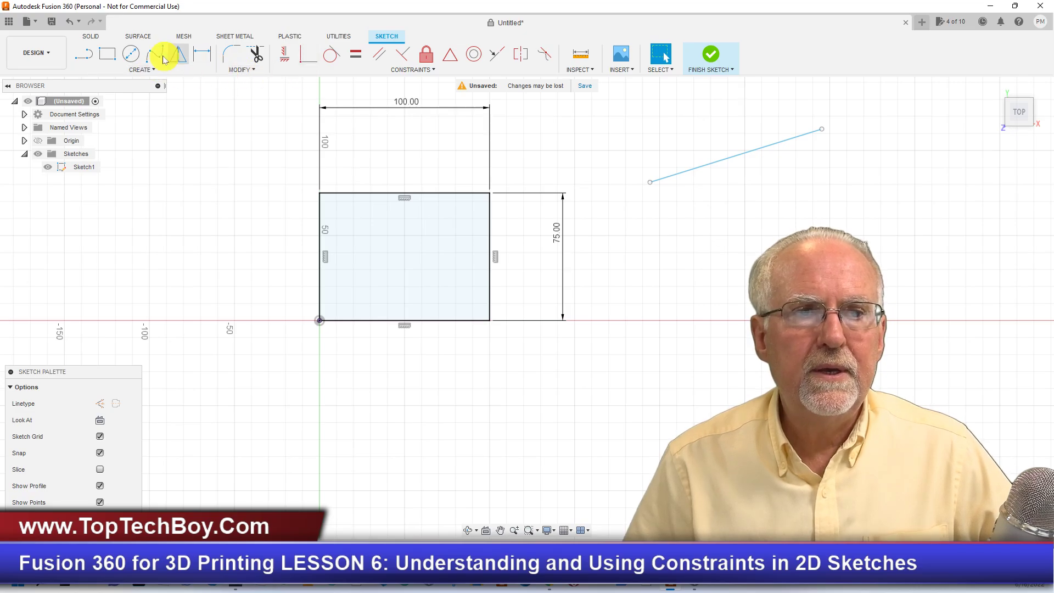
Constrain the slanted line's left endpoint to be coincident with the rectangle's right edge.
click(308, 53)
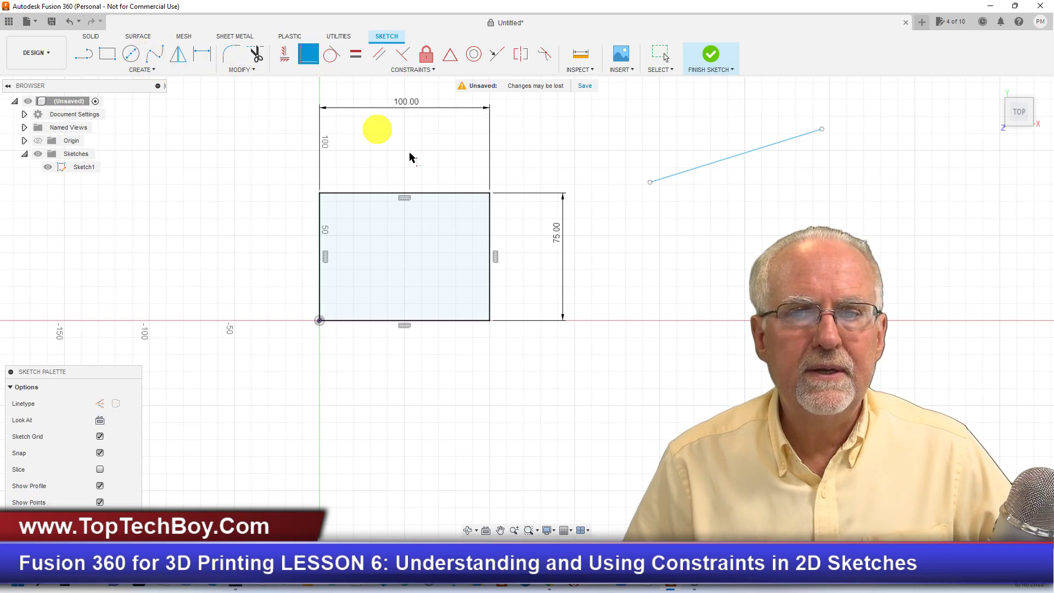
click(649, 187)
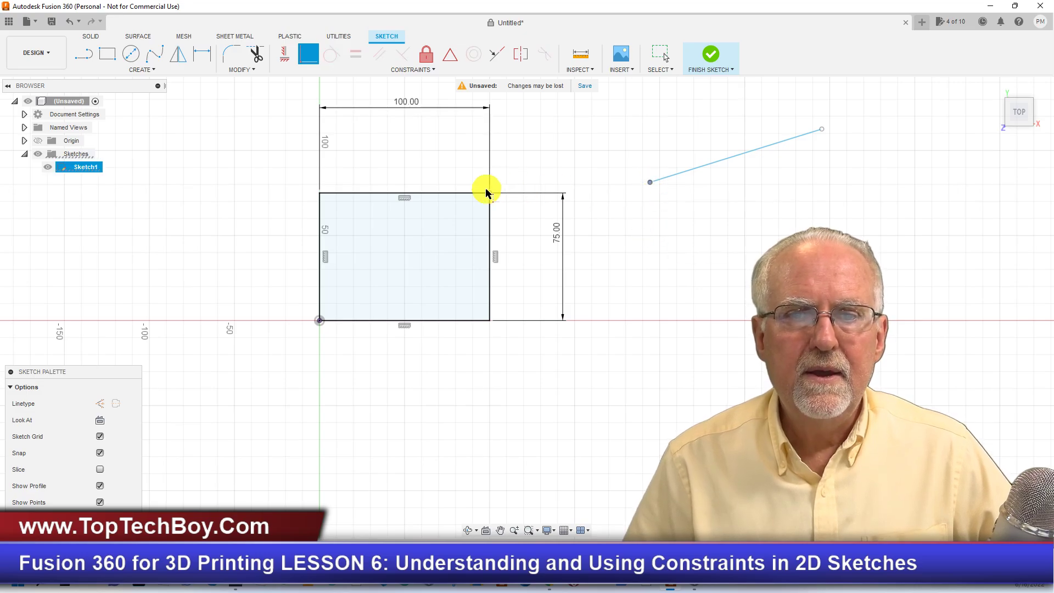
click(490, 230)
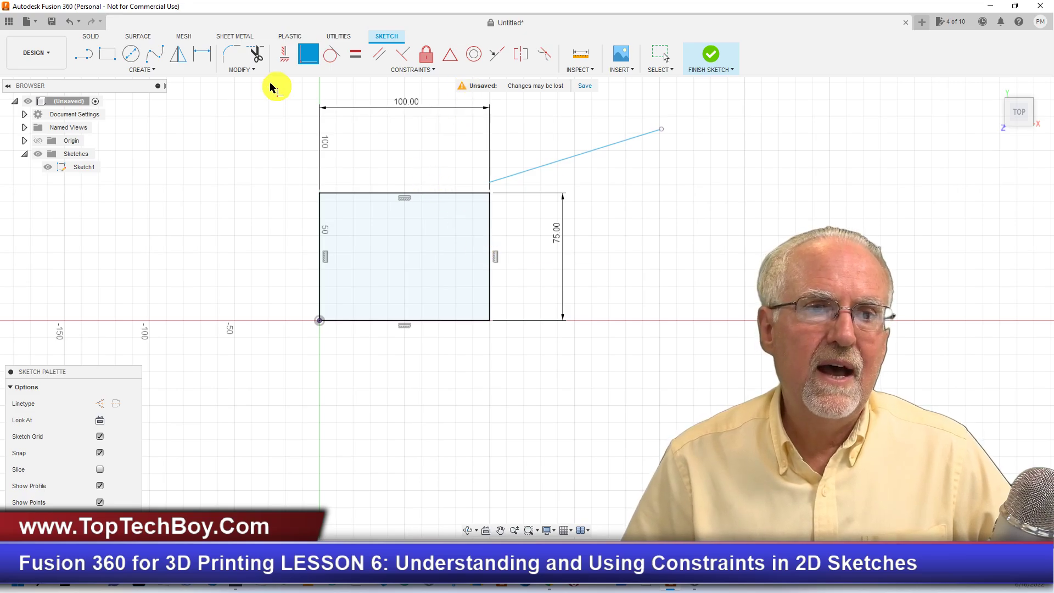
Test the Coincident constraint by repositioning the slanted line's free end and sliding its attached end along the rectangle's right edge.
click(658, 57)
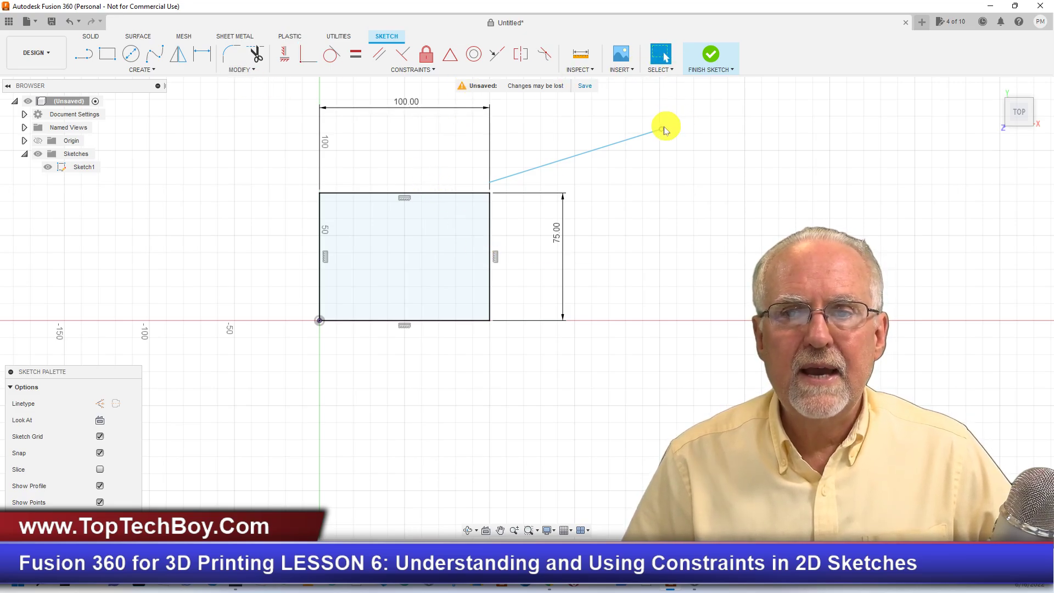
mouse_move(661, 132)
mouse_down()
mouse_move(682, 310)
mouse_move(831, 93)
mouse_move(616, 132)
mouse_move(654, 261)
mouse_move(725, 273)
mouse_move(705, 144)
mouse_move(723, 145)
mouse_up()
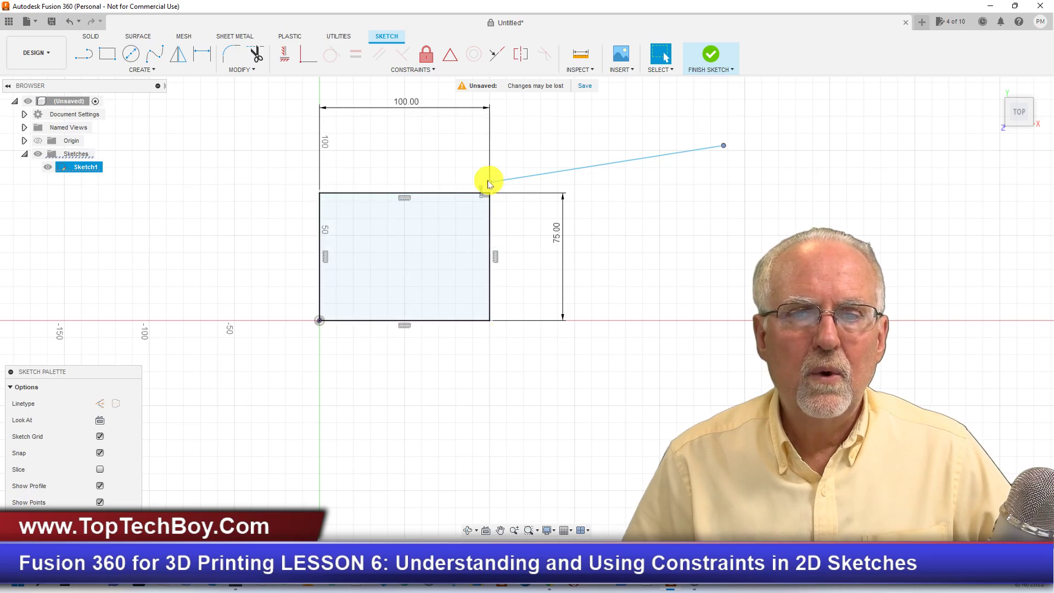
drag(489, 184, 490, 286)
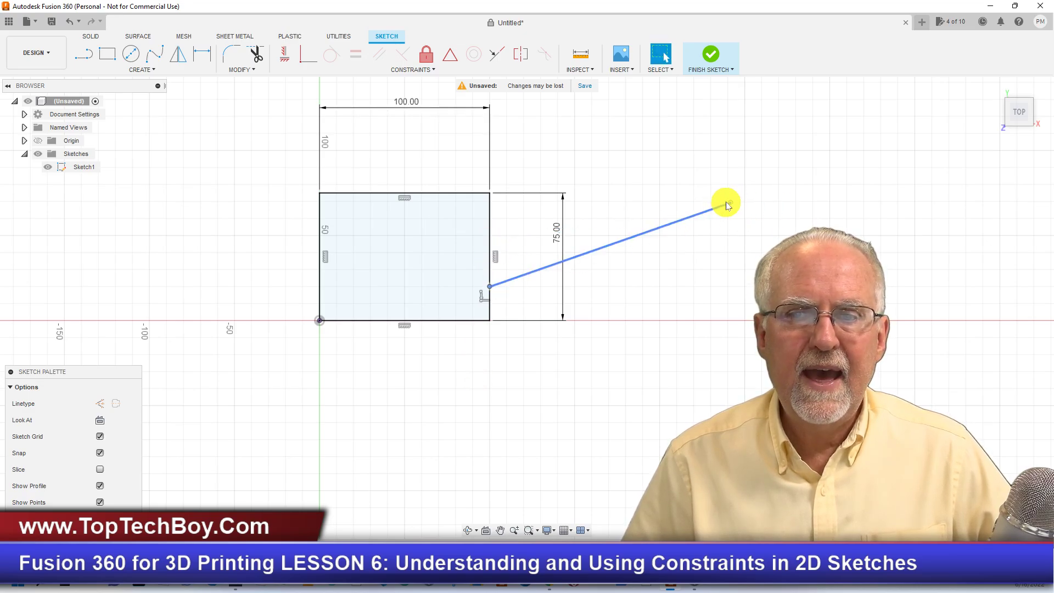
mouse_move(727, 205)
mouse_down()
mouse_move(788, 228)
mouse_move(783, 118)
mouse_move(752, 298)
mouse_move(753, 139)
mouse_move(763, 179)
mouse_move(783, 179)
mouse_move(692, 226)
mouse_move(685, 291)
mouse_move(126, 100)
mouse_up()
mouse_move(54, 89)
mouse_down()
mouse_move(450, 311)
mouse_move(749, 171)
mouse_move(744, 184)
mouse_up()
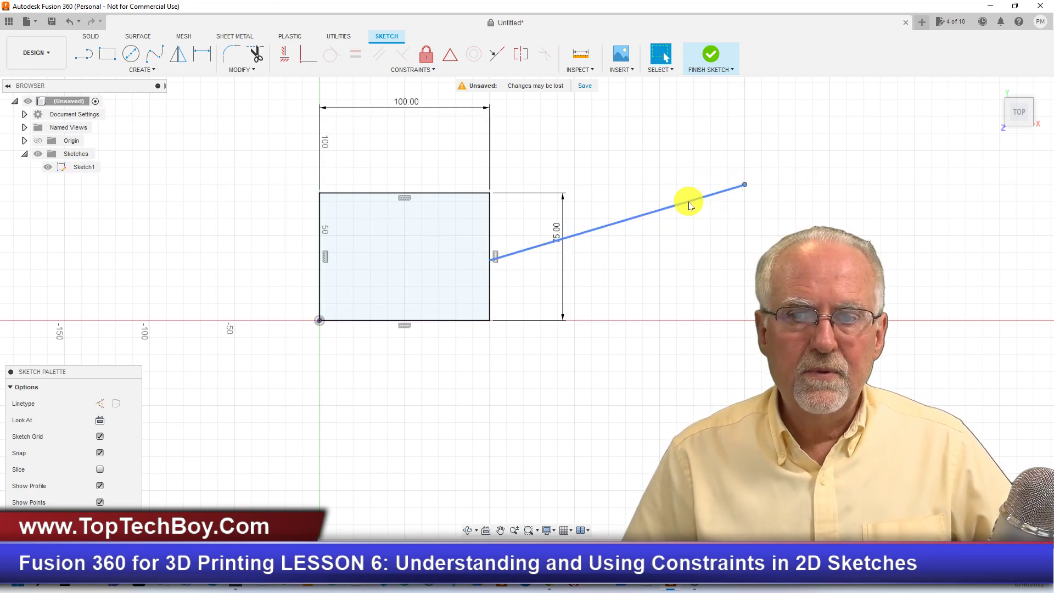
Delete the slanted line attached to the rectangle's right edge.
click(691, 205)
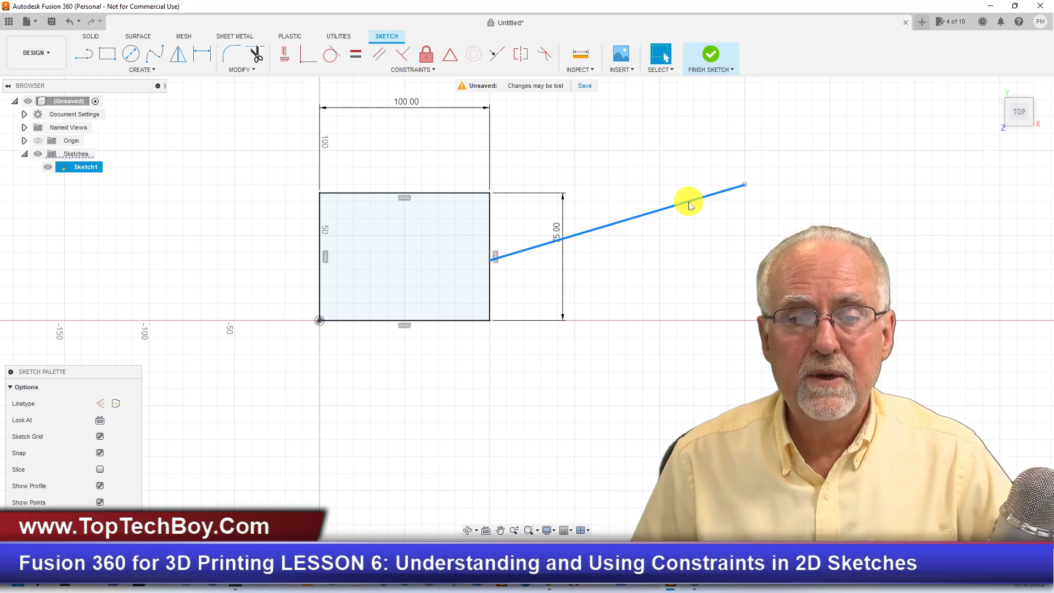
key(Escape)
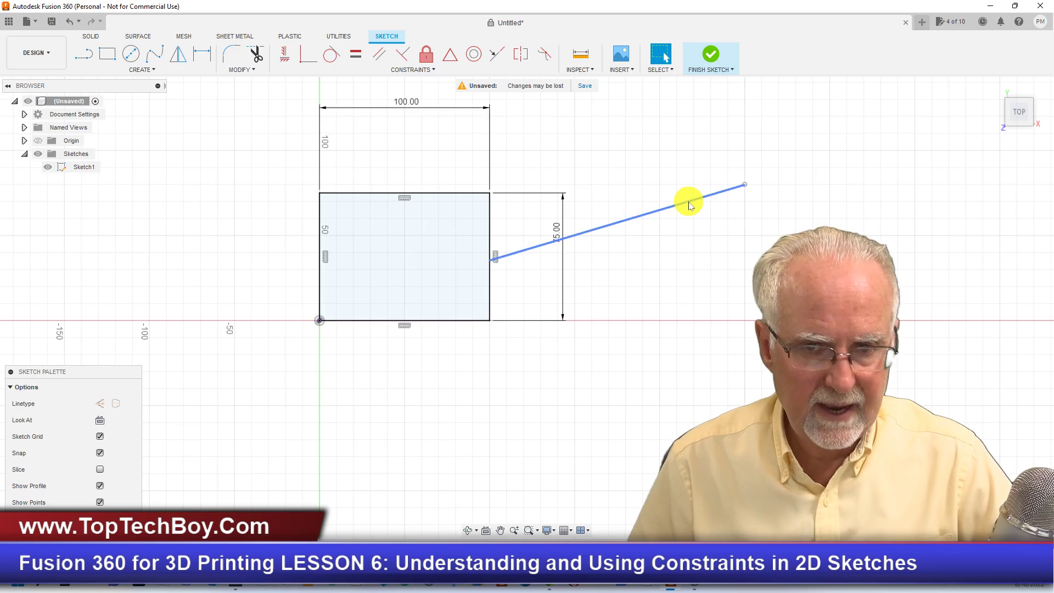
click(690, 205)
key(Delete)
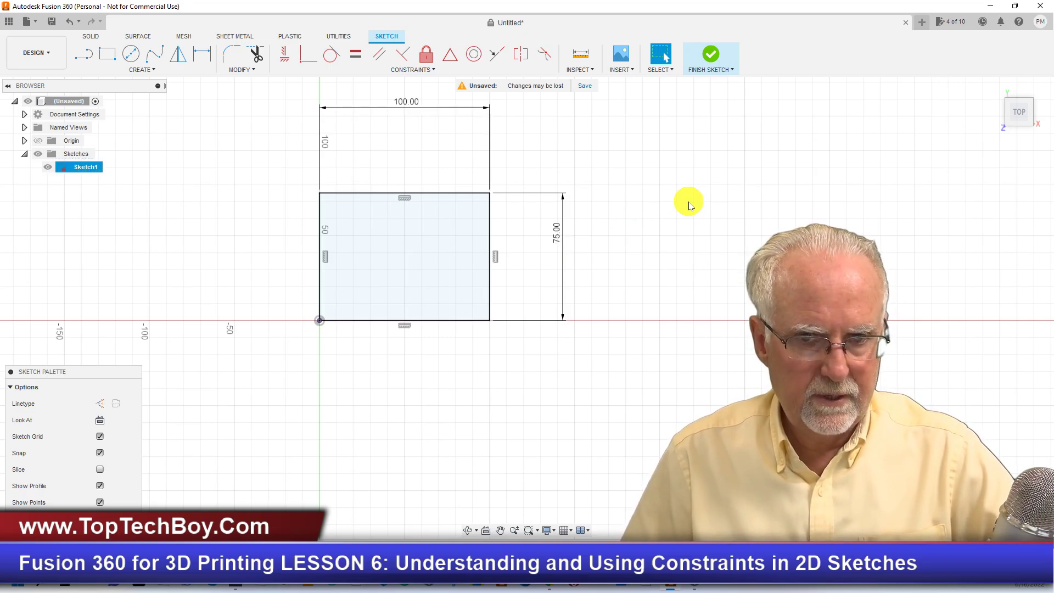
Draw a circle about 61 mm in diameter beside the rectangle and constrain its center coincident with the rectangle's upper-right corner.
click(132, 53)
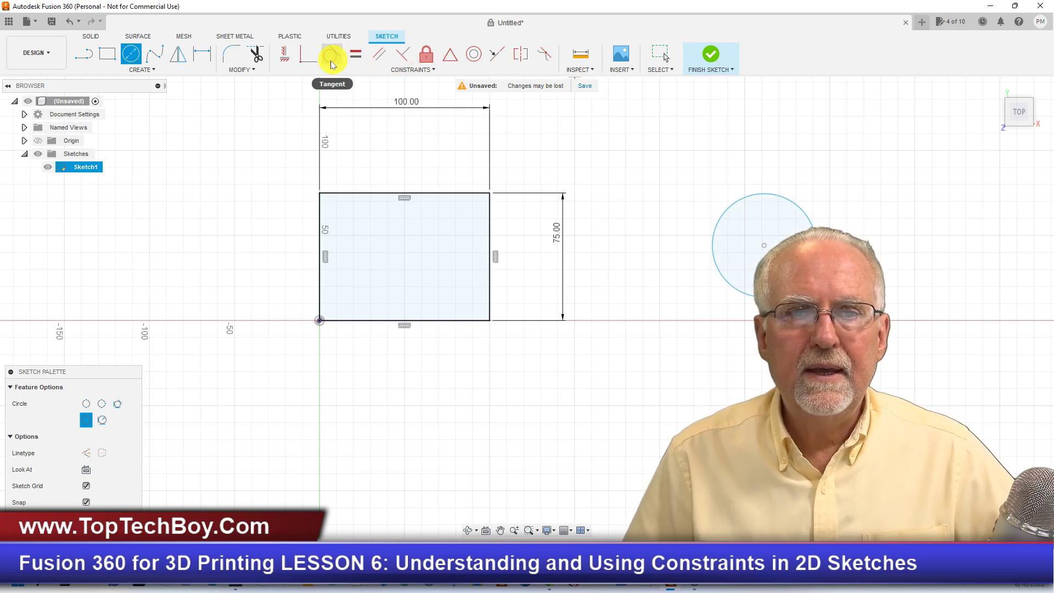
click(306, 54)
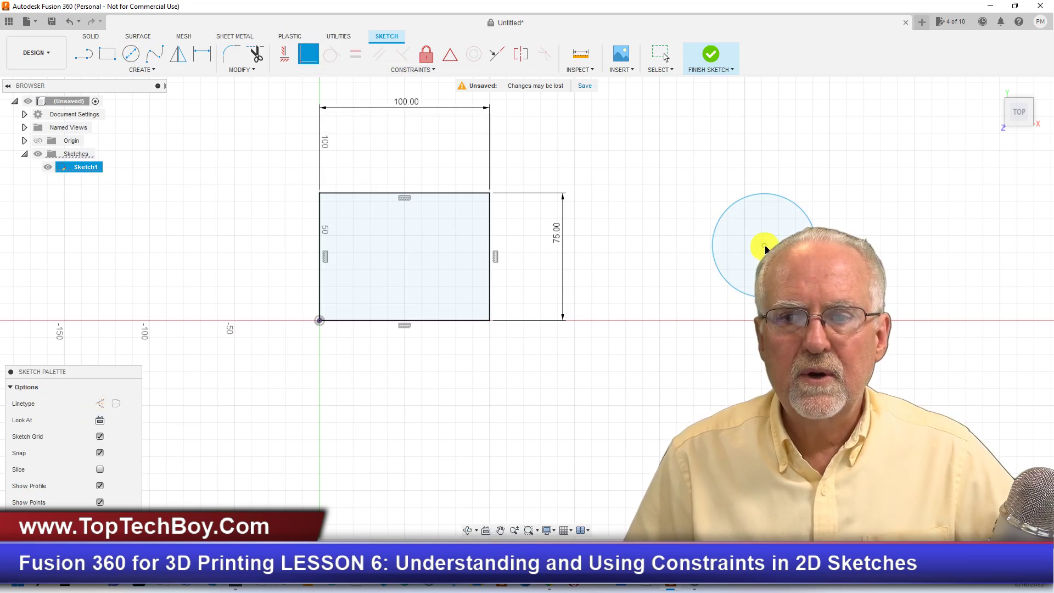
click(489, 193)
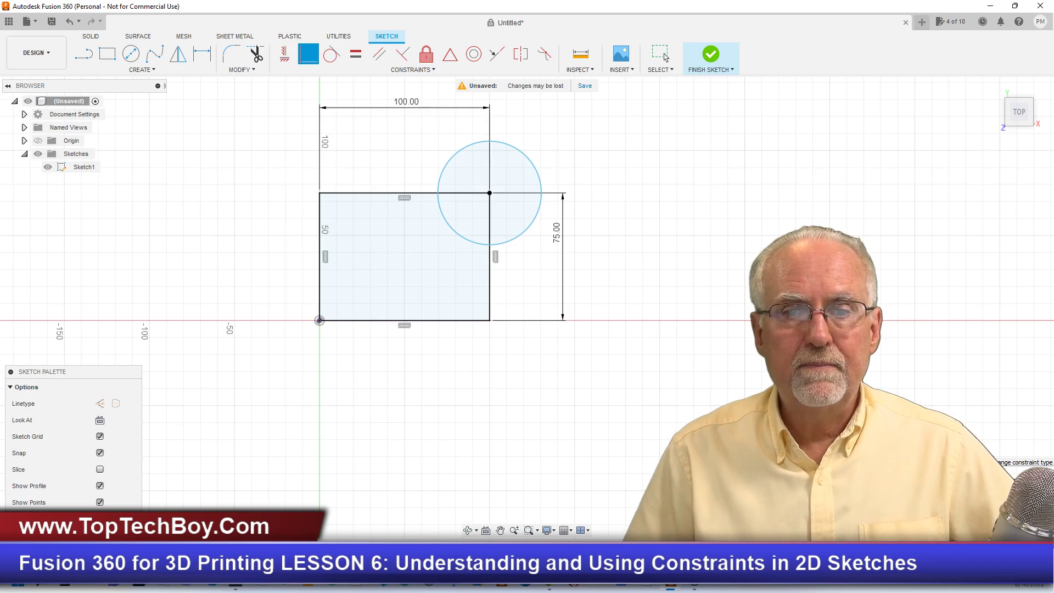
click(538, 175)
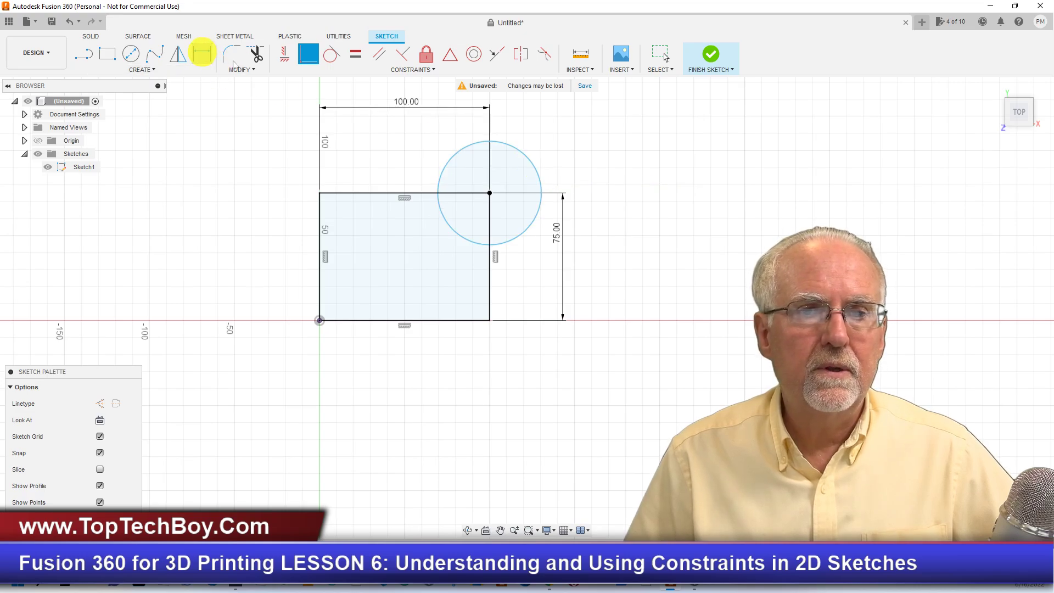
Dimension the circle on the rectangle's corner to a 25 mm diameter.
click(202, 53)
click(533, 163)
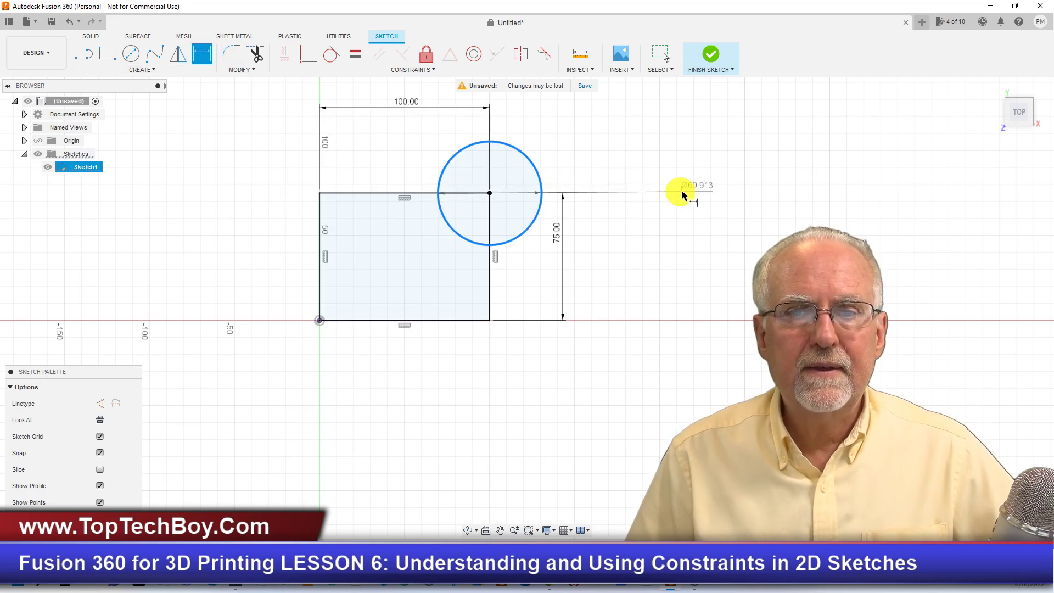
click(697, 189)
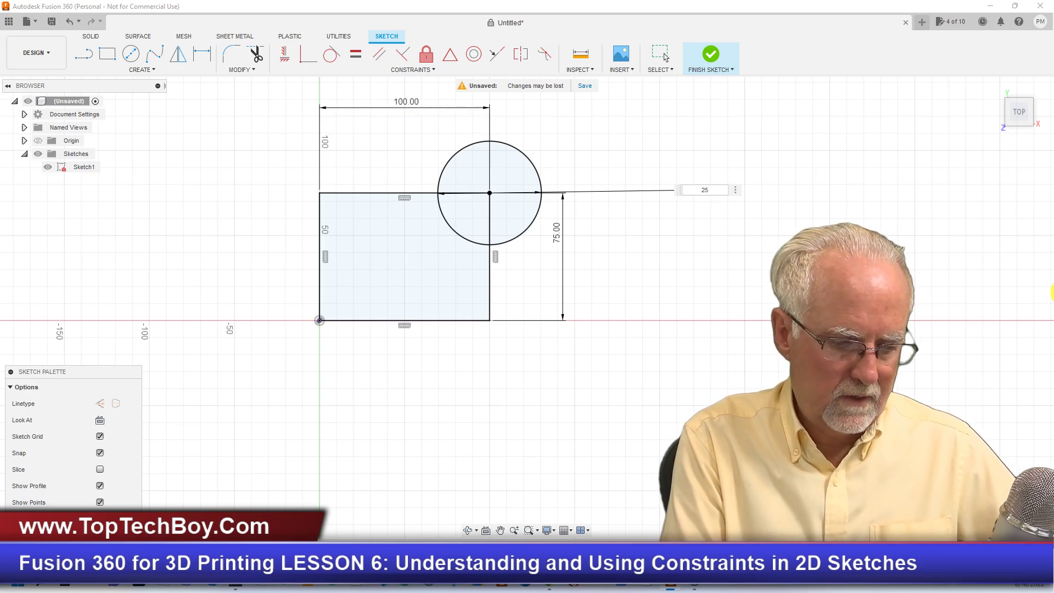
text(25)
key(Return)
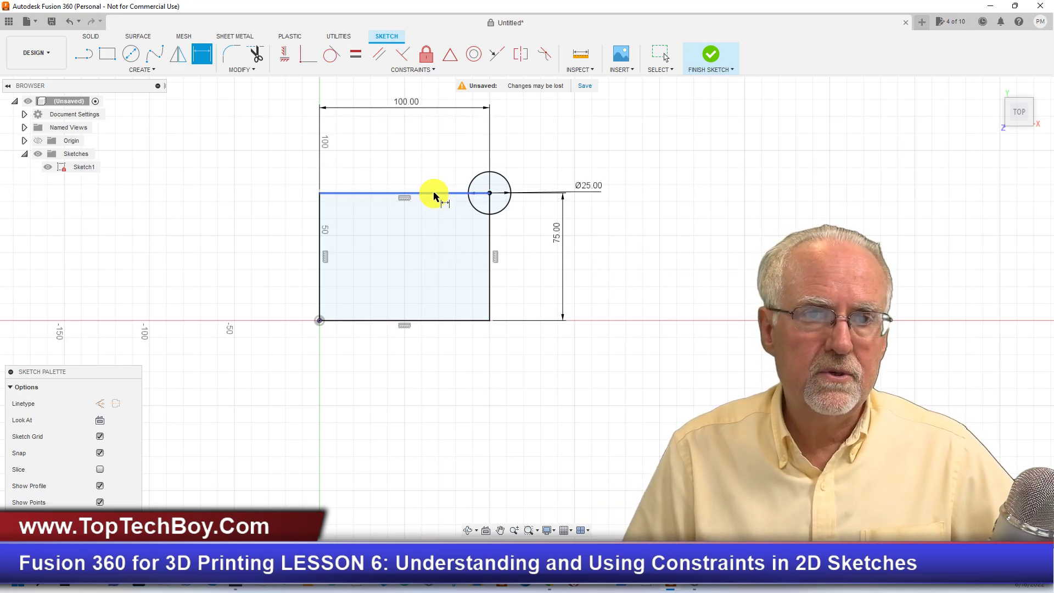
Delete the rectangle, the corner circle and all their dimensions, leaving only the origin.
scroll(407, 238, down, 2)
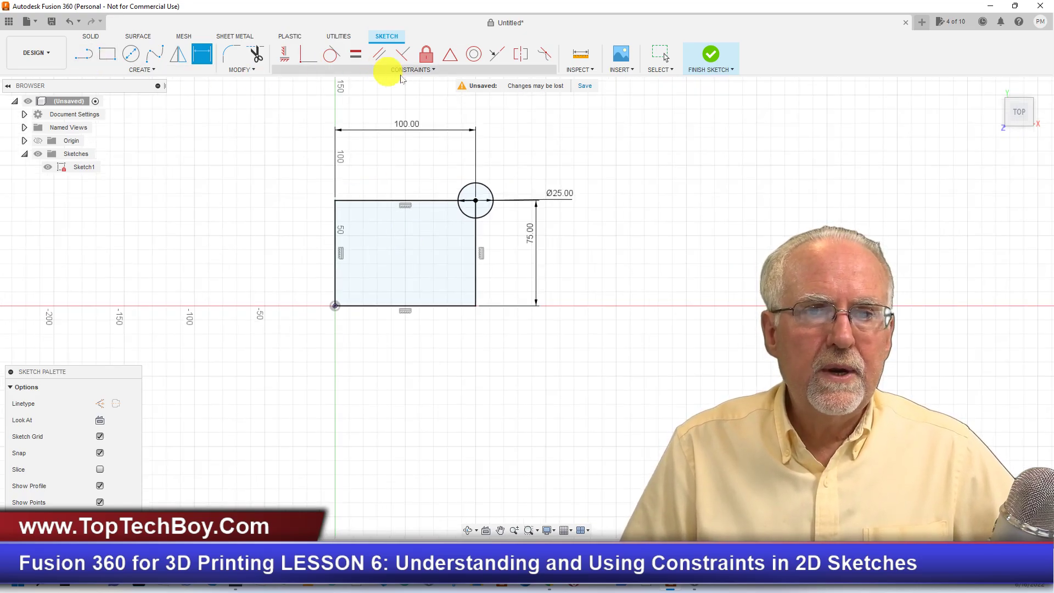
click(649, 58)
mouse_move(280, 104)
mouse_down()
mouse_move(365, 207)
mouse_move(651, 383)
mouse_up()
key(Delete)
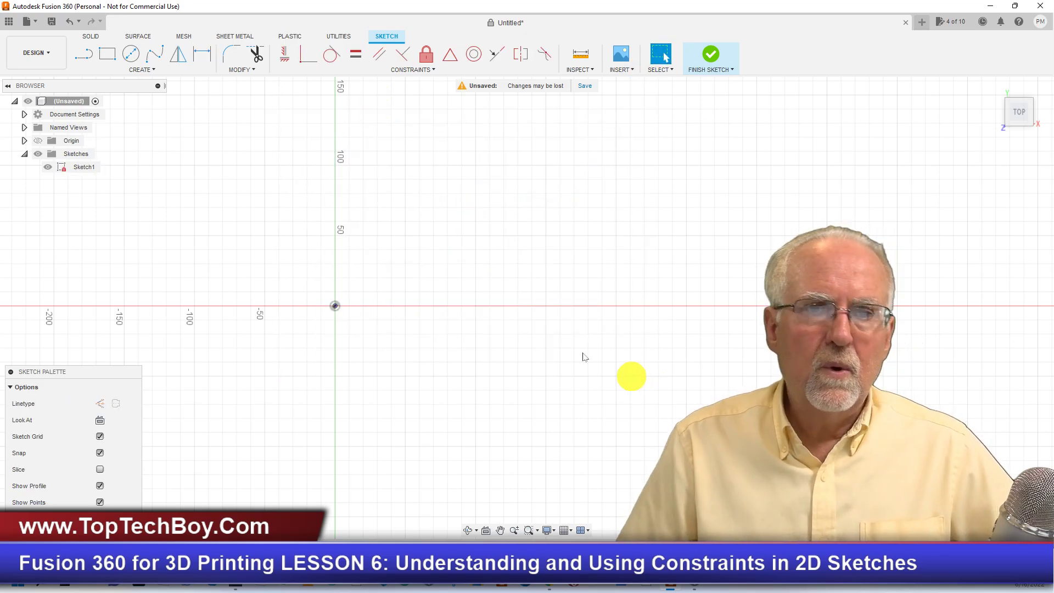
click(424, 77)
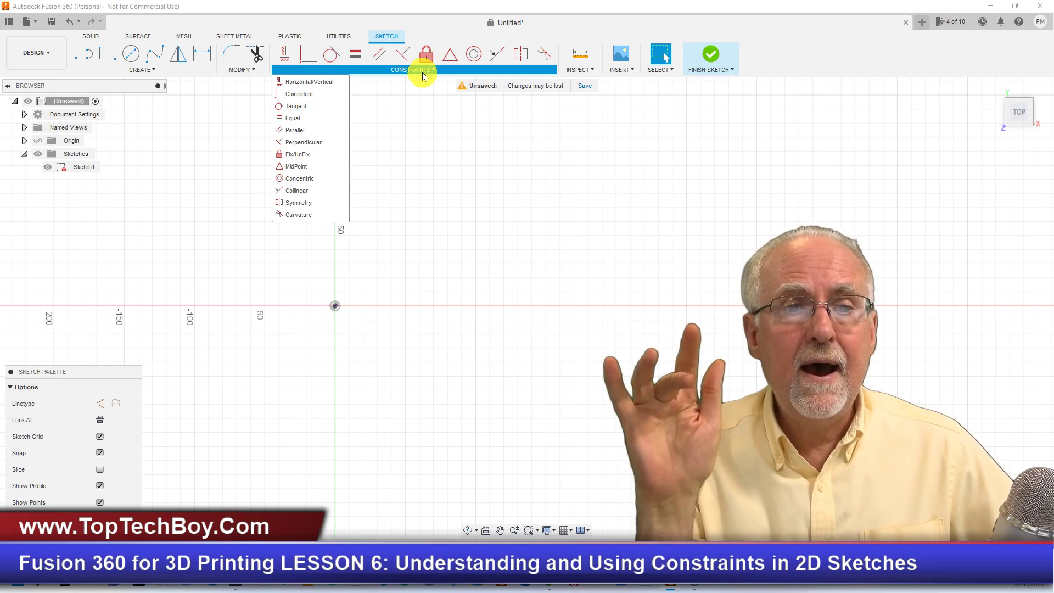
click(549, 228)
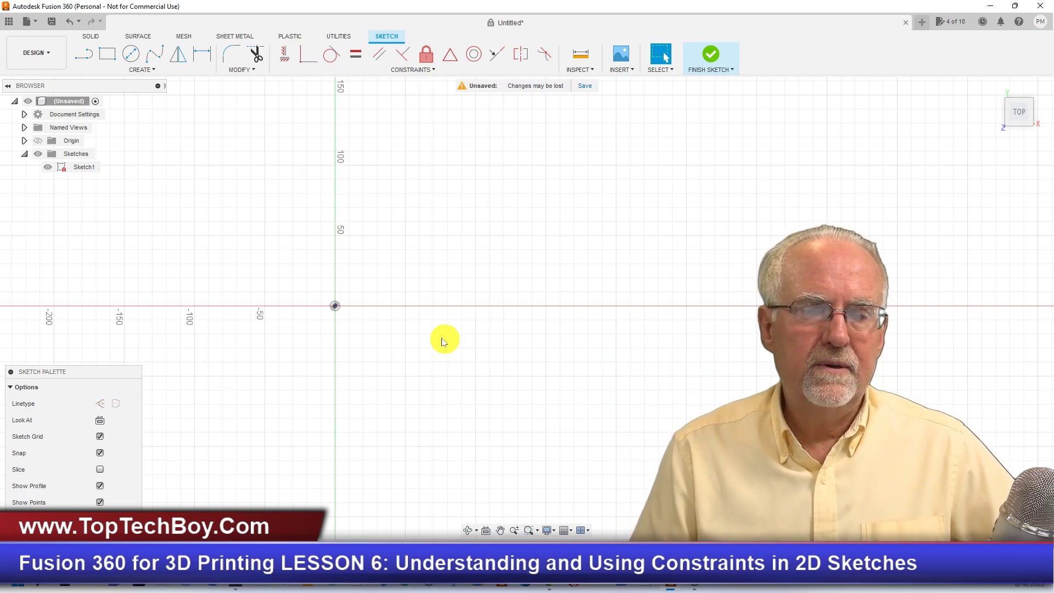
Draw a circle in the open area above the horizontal axis and a separate line sloping down to the right beside it.
click(132, 53)
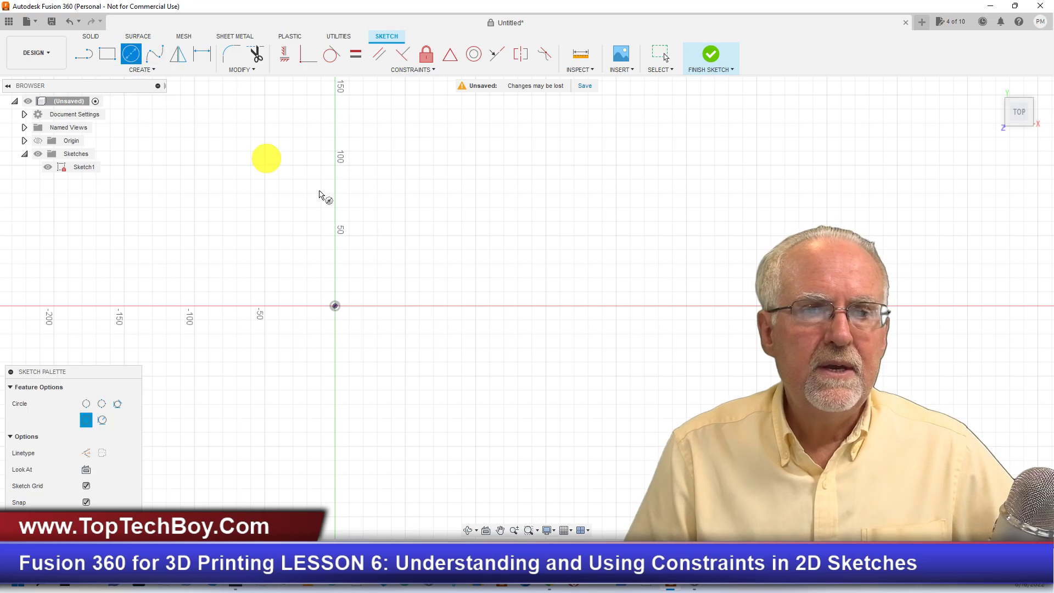
click(454, 236)
click(489, 266)
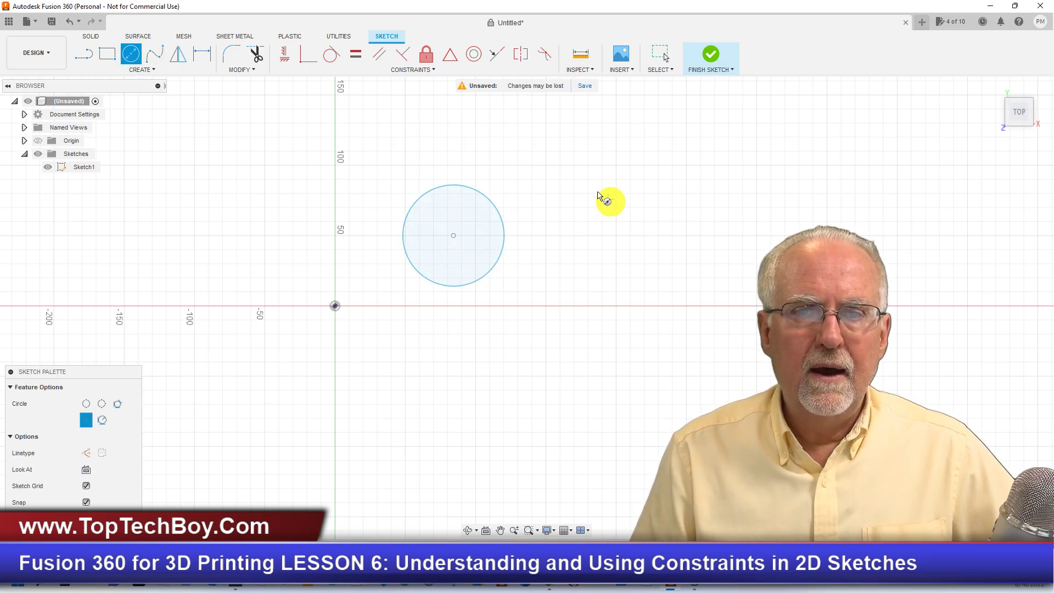
click(83, 53)
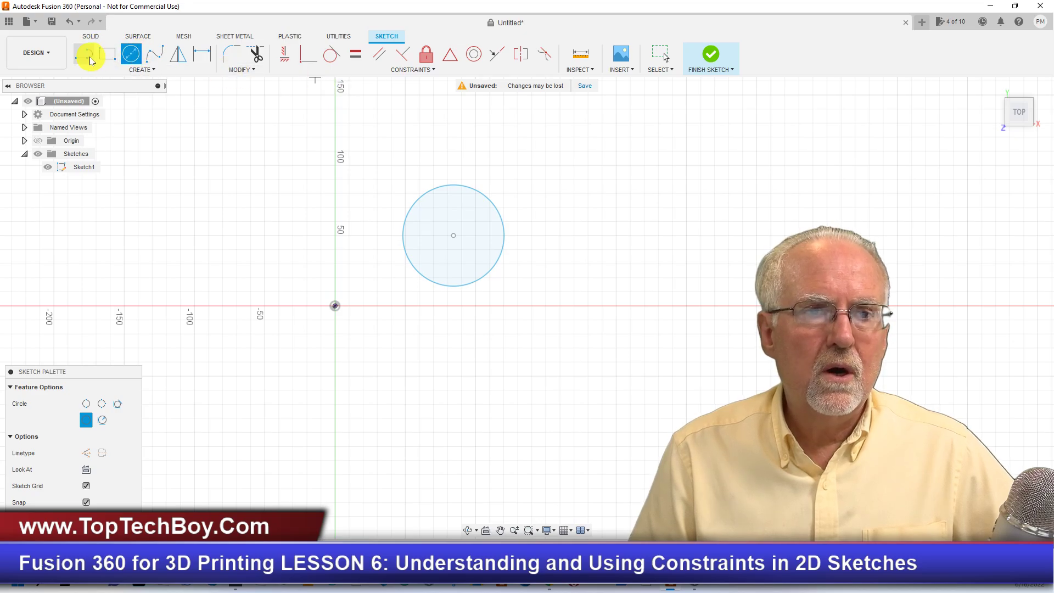
click(527, 153)
click(723, 210)
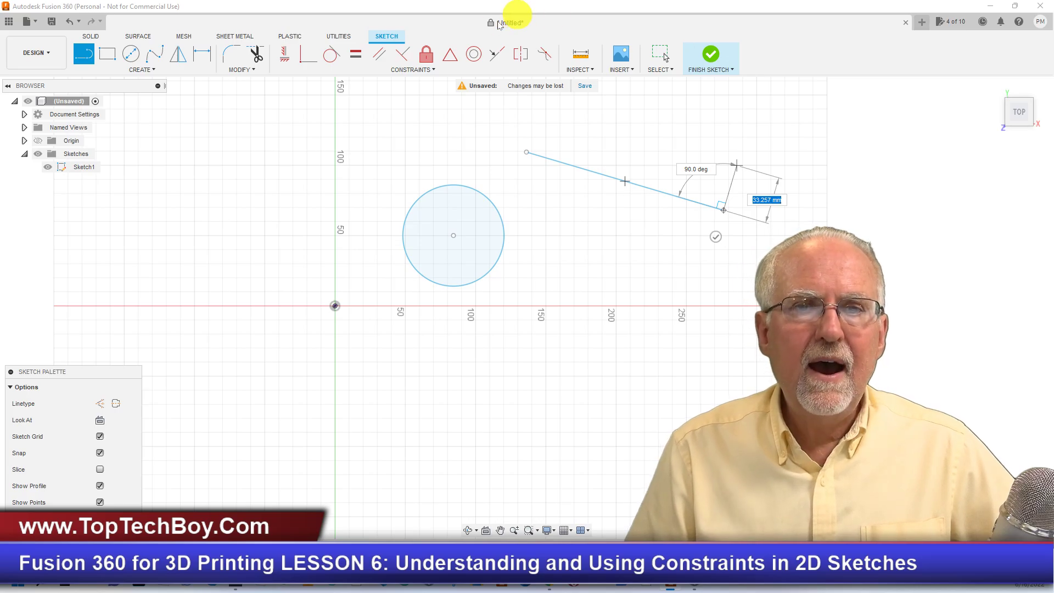
key(Escape)
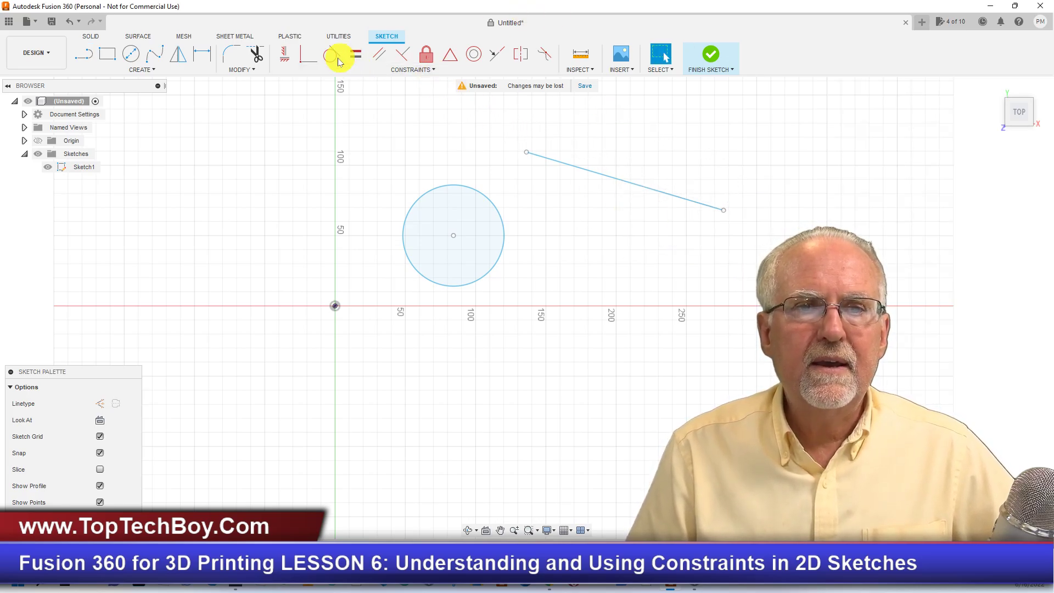
Constrain the sloping line to be tangent to the circle.
click(394, 68)
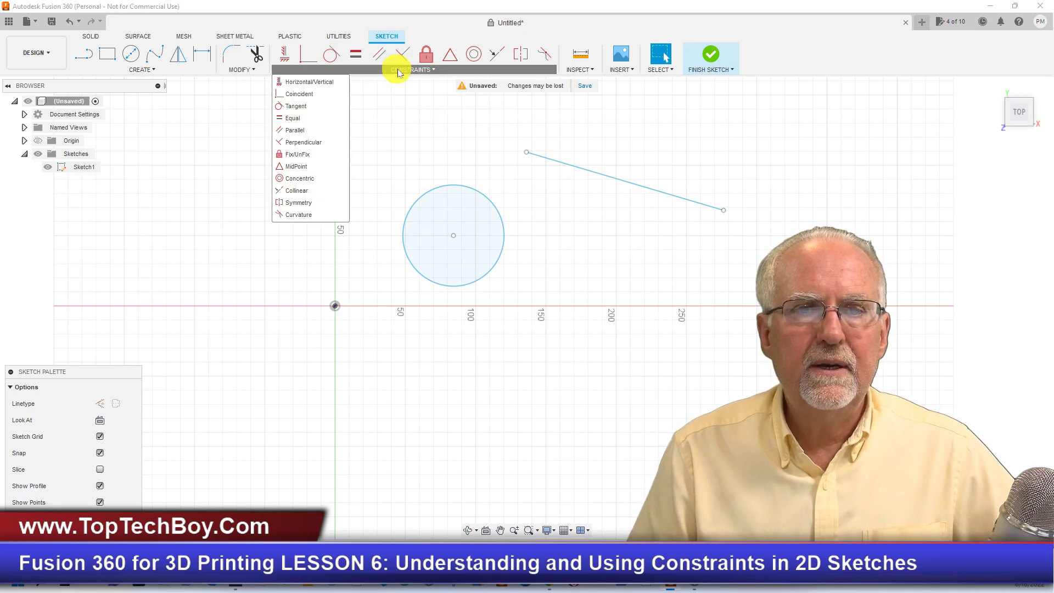
click(448, 6)
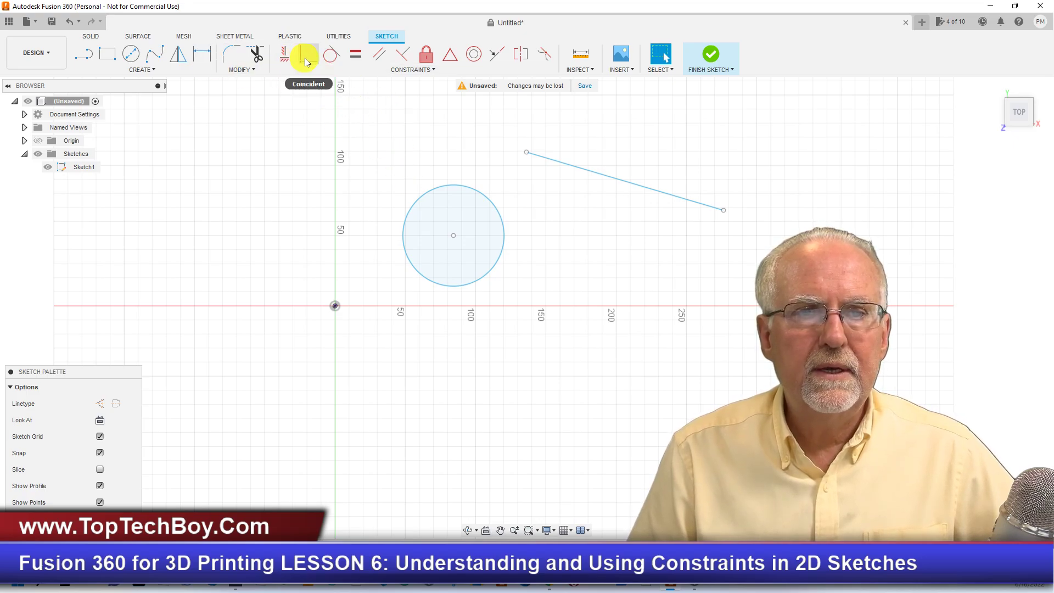
click(332, 56)
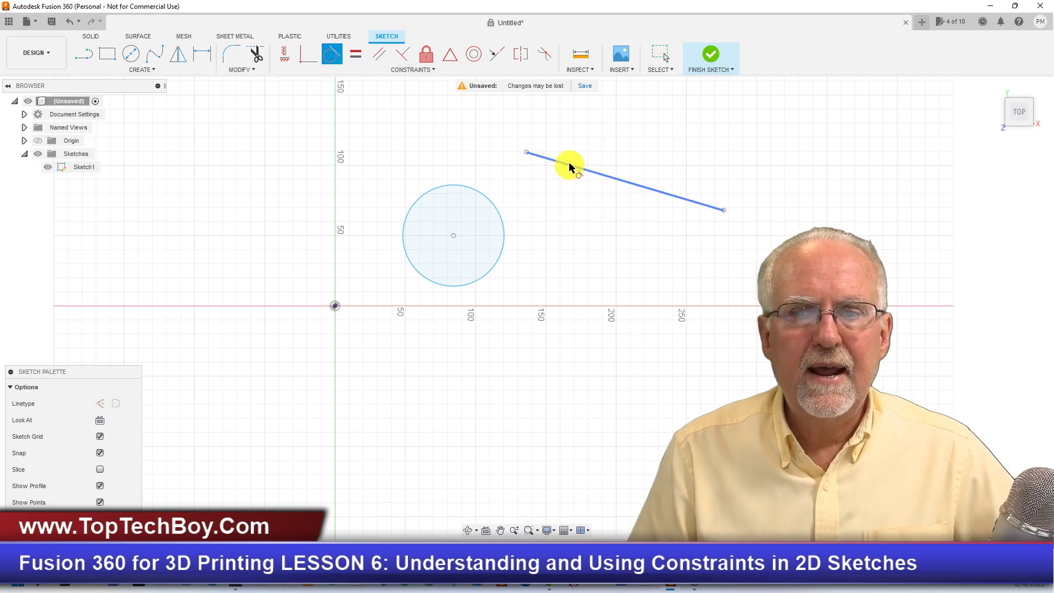
click(569, 168)
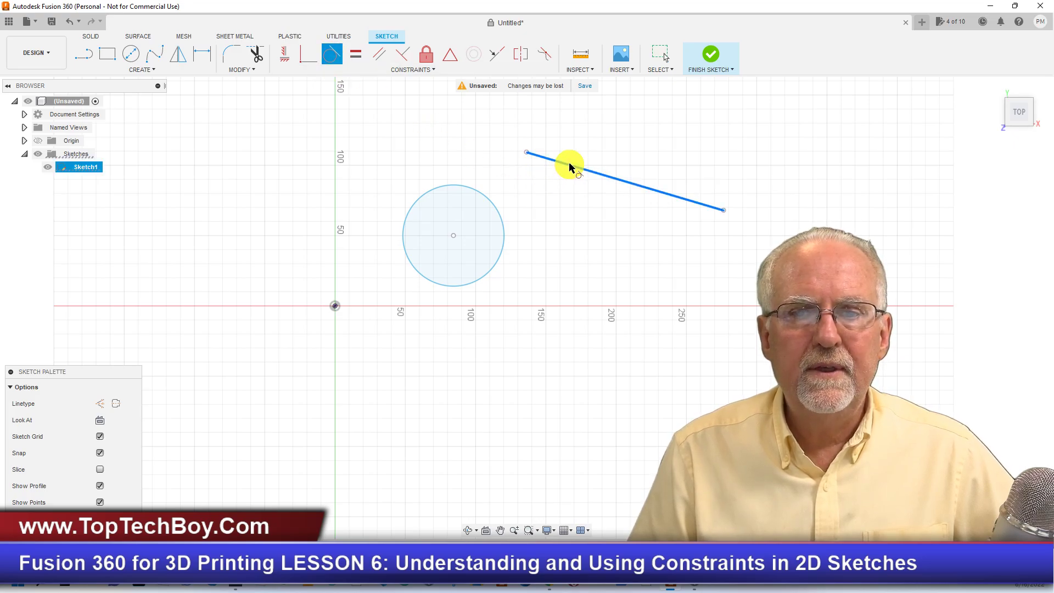
click(472, 189)
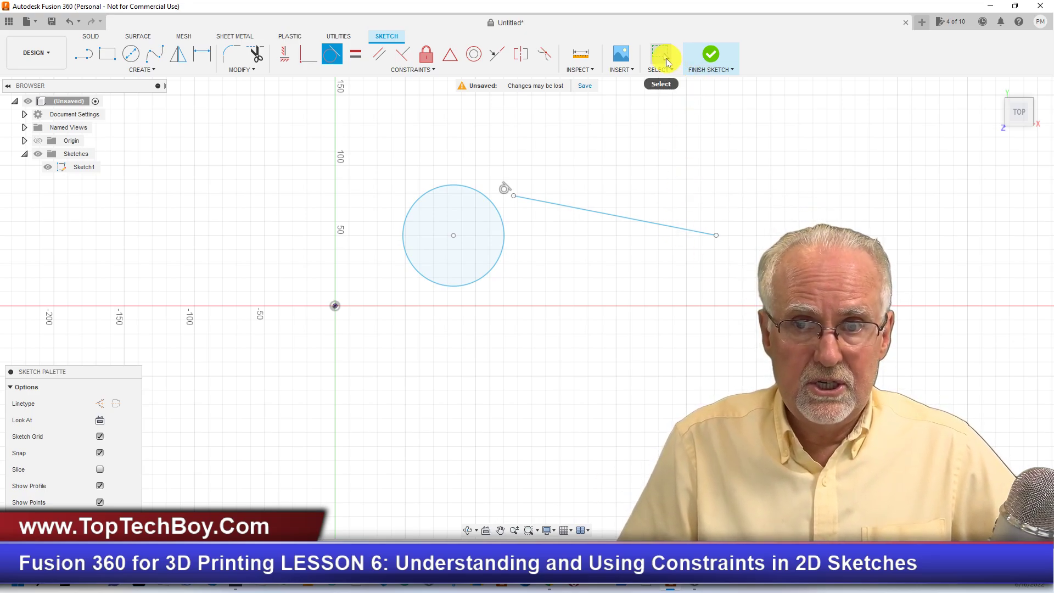
Test the Tangent constraint by repositioning both ends of the line, resizing the circle and relocating the circle's center.
click(664, 57)
mouse_move(512, 197)
mouse_down()
mouse_move(384, 154)
mouse_move(423, 117)
mouse_move(687, 153)
mouse_move(571, 318)
mouse_move(466, 228)
mouse_move(414, 153)
mouse_move(631, 193)
mouse_move(711, 234)
mouse_move(371, 137)
mouse_move(335, 164)
mouse_move(223, 197)
mouse_move(209, 274)
mouse_move(600, 220)
mouse_move(369, 192)
mouse_move(153, 193)
mouse_up()
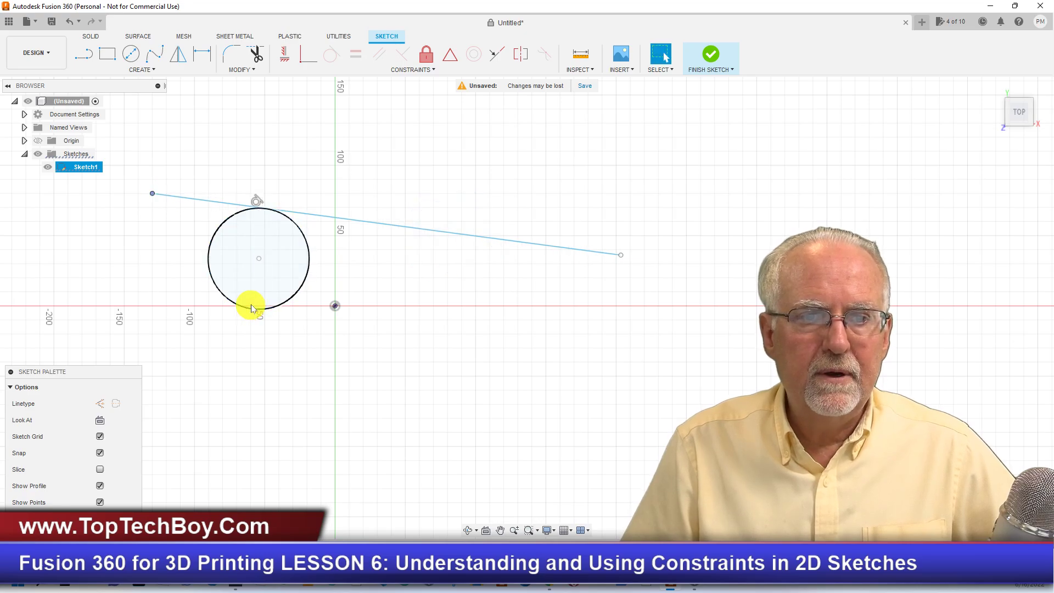
drag(250, 312, 275, 308)
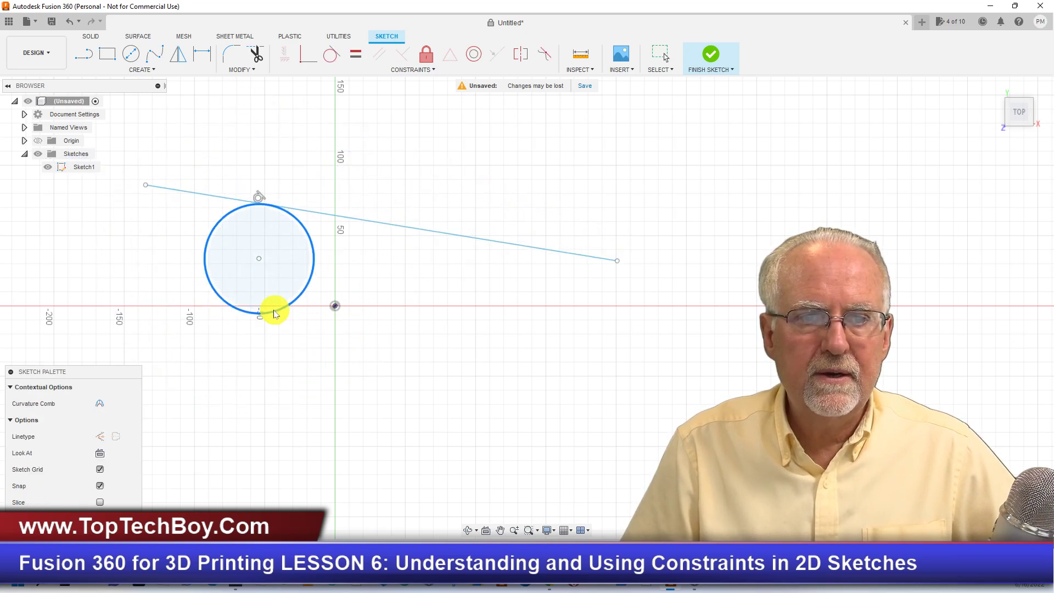
drag(258, 268, 376, 291)
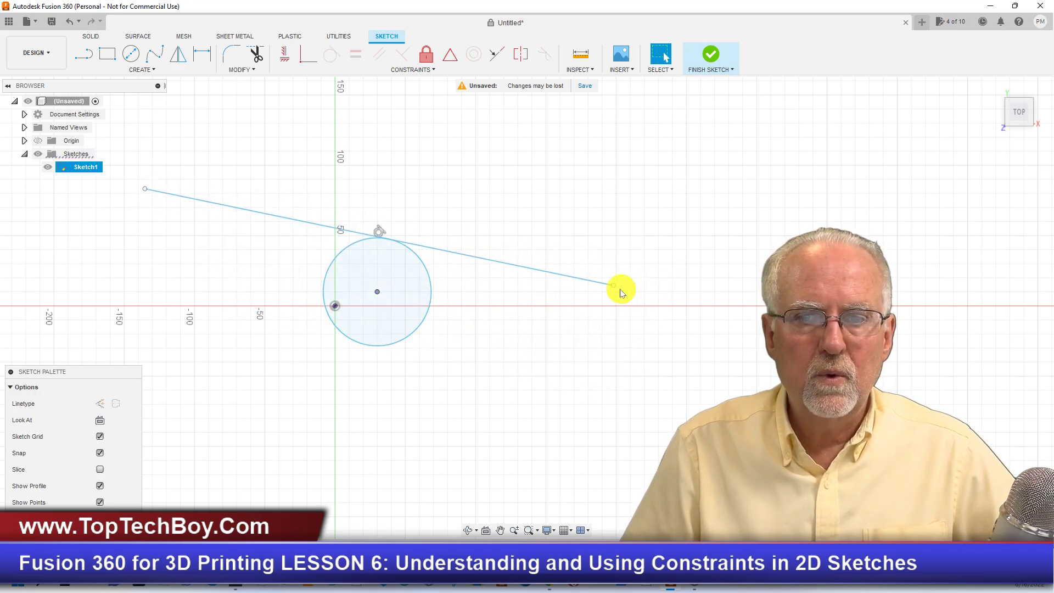
drag(614, 291, 593, 259)
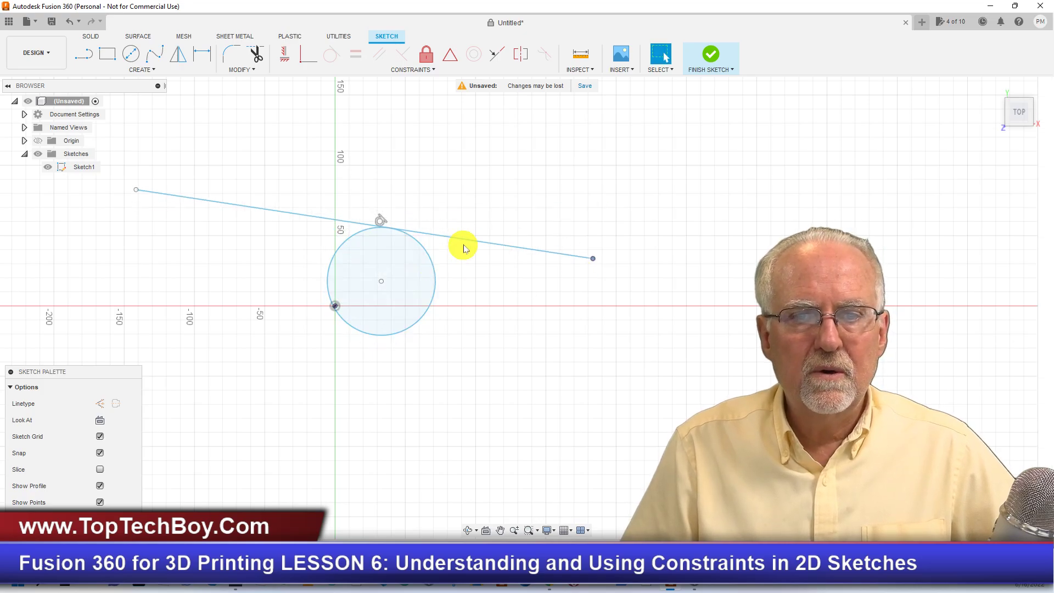
Delete the circle and its tangent line from the sketch.
click(449, 238)
mouse_move(111, 170)
mouse_down()
mouse_move(423, 341)
mouse_move(632, 390)
mouse_up()
key(Delete)
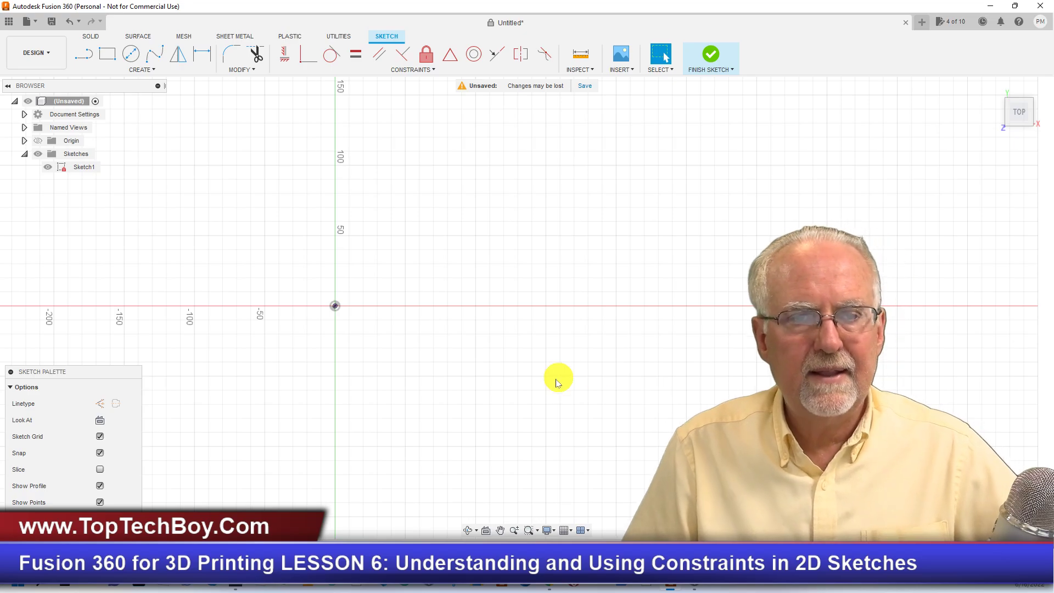
Draw a 50 mm diameter circle centered on the origin.
click(130, 62)
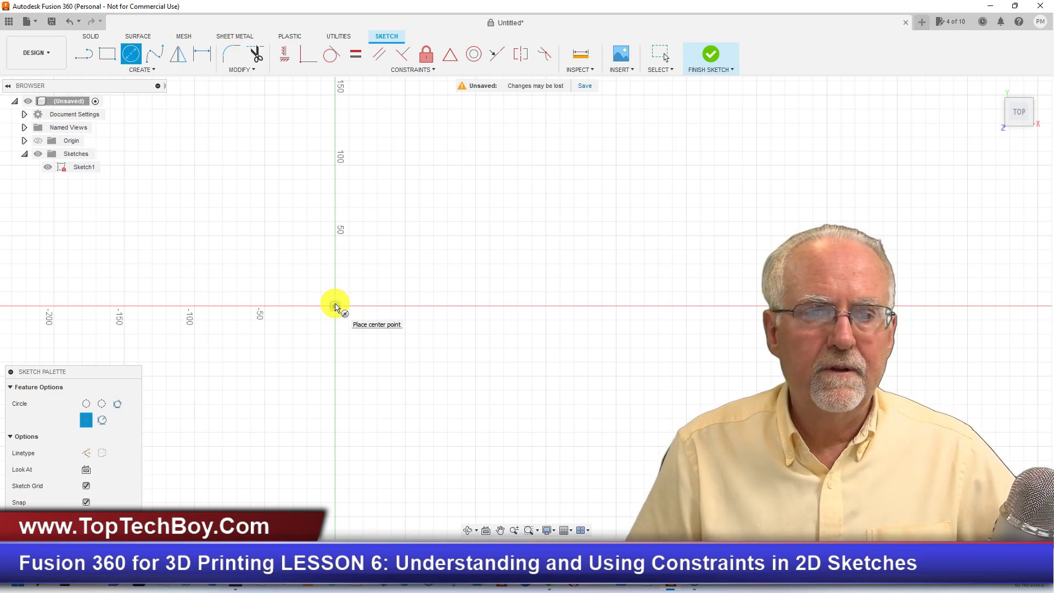
click(335, 306)
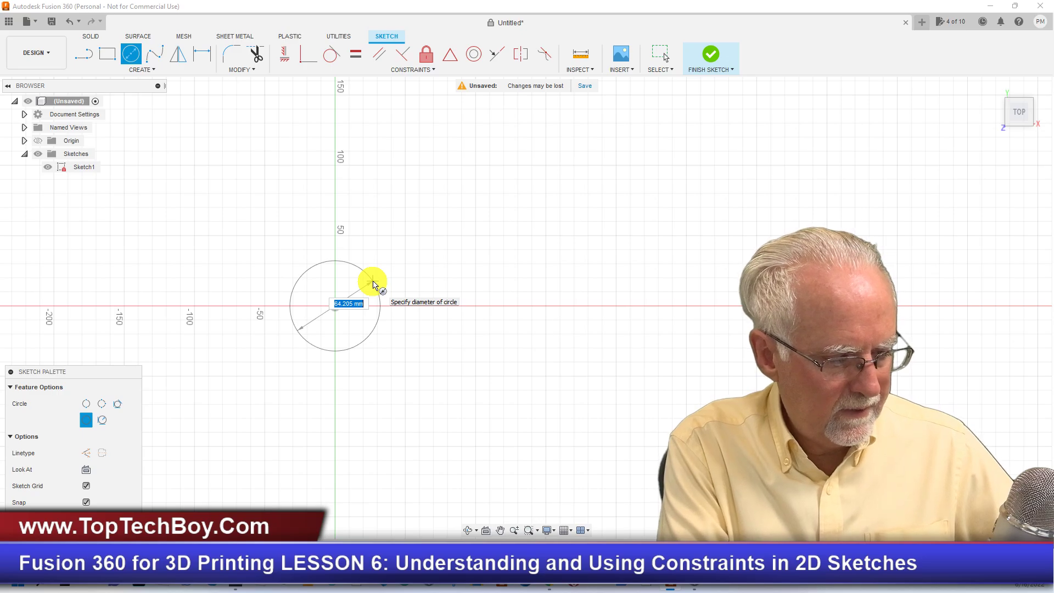
text(50)
key(Tab)
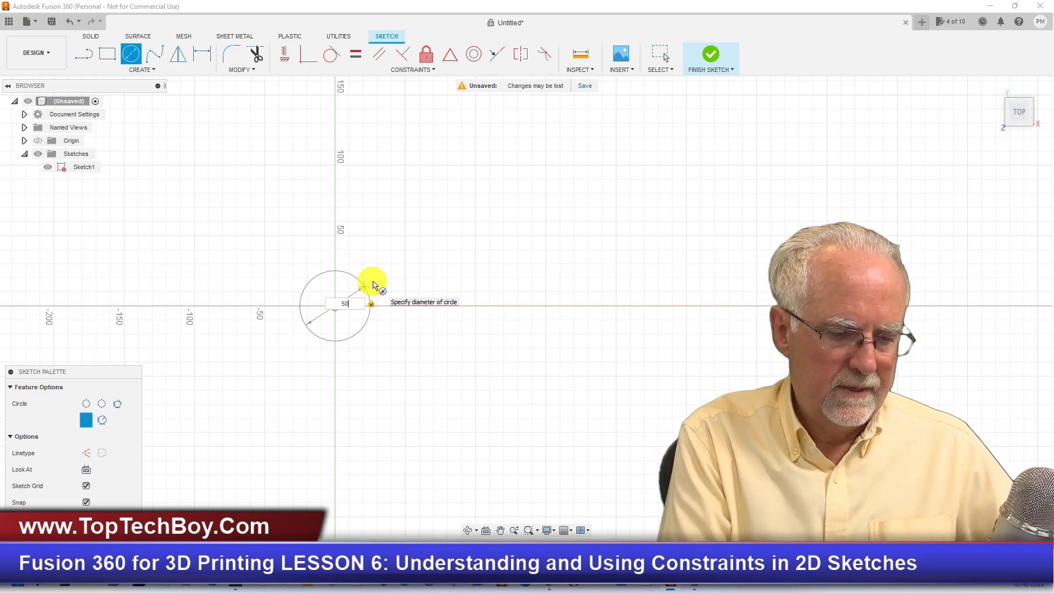
key(Return)
key(Escape)
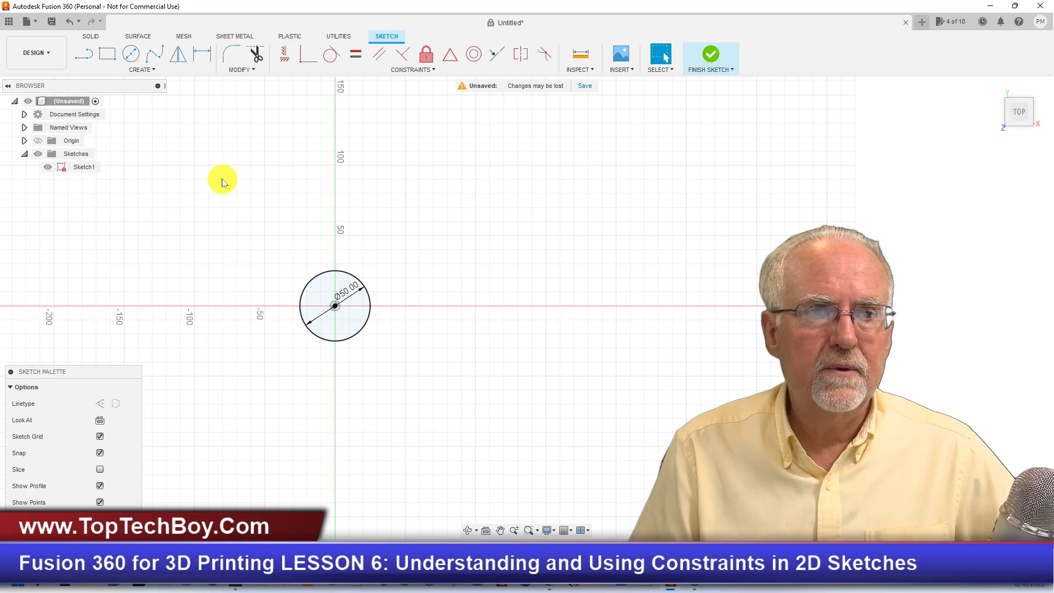
Draw a 100 mm horizontal construction line running right from the circle's center at the origin.
click(84, 55)
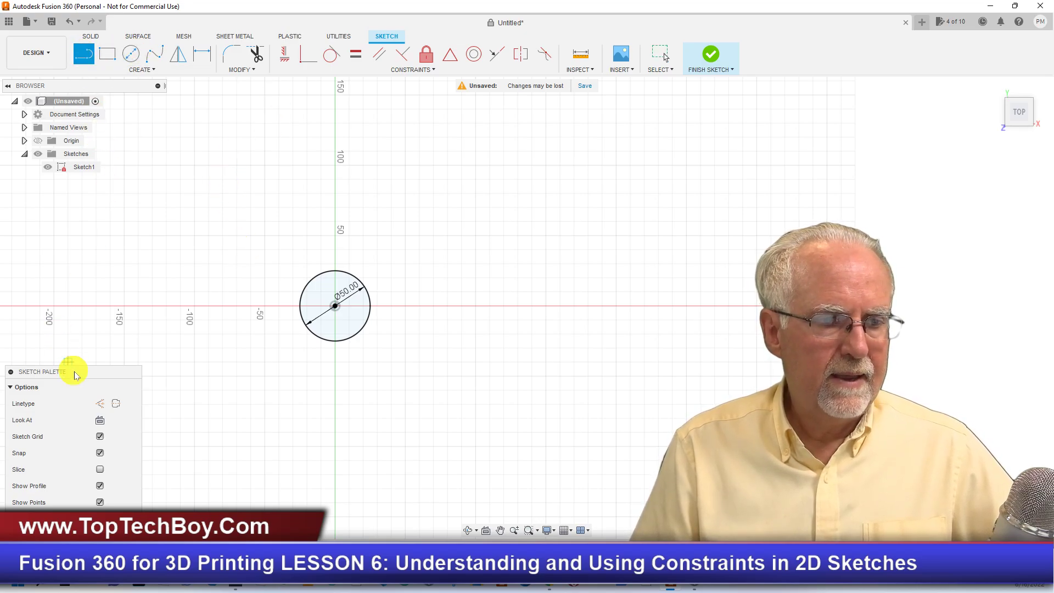
drag(79, 368, 92, 205)
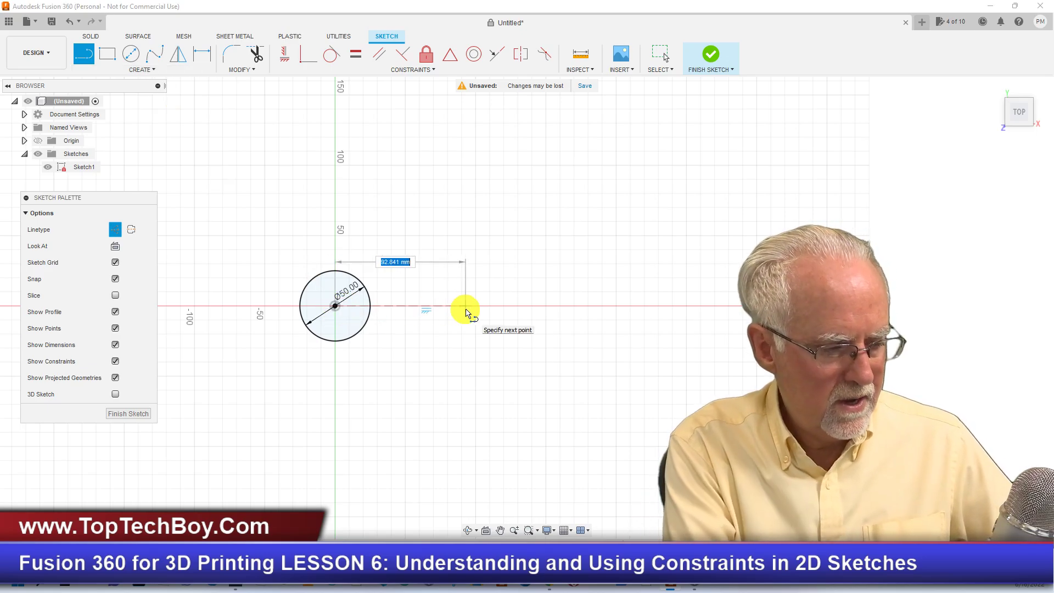
text(100)
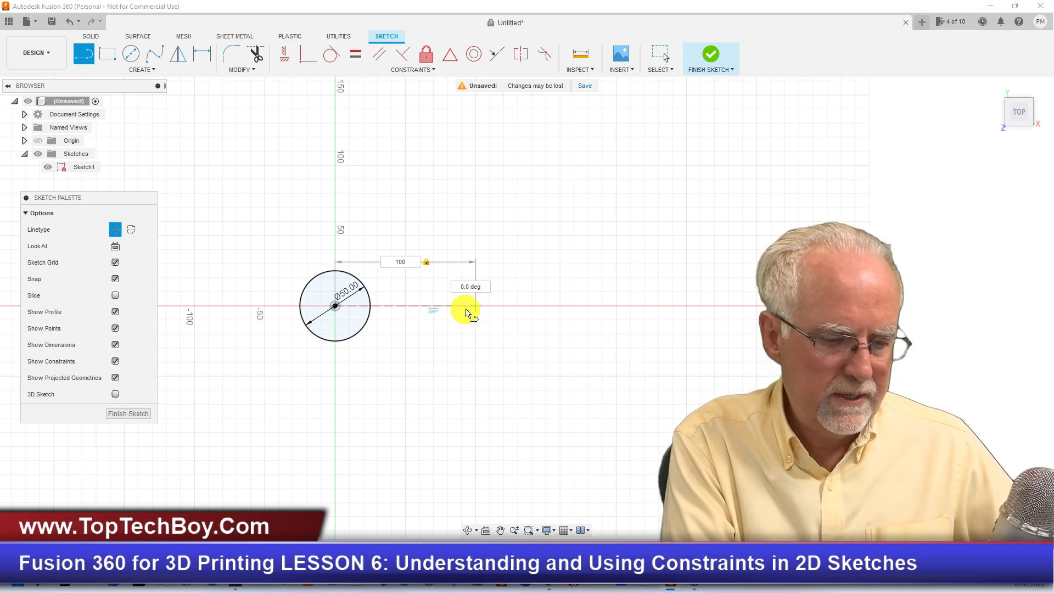
key(Return)
key(Escape)
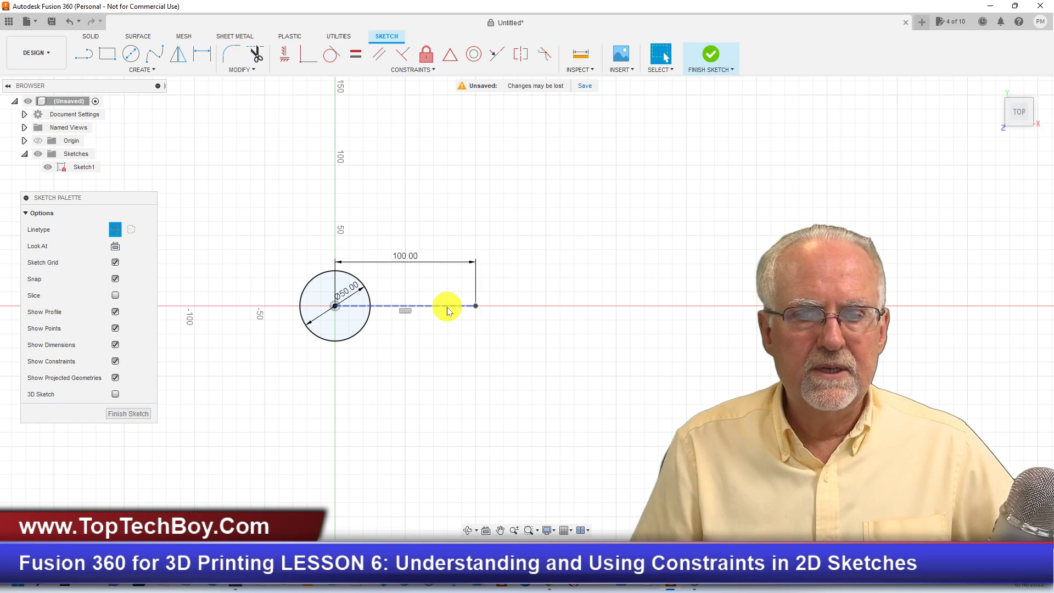
Draw a 125 mm diameter circle centered on the free end of the 100 mm construction line.
click(126, 53)
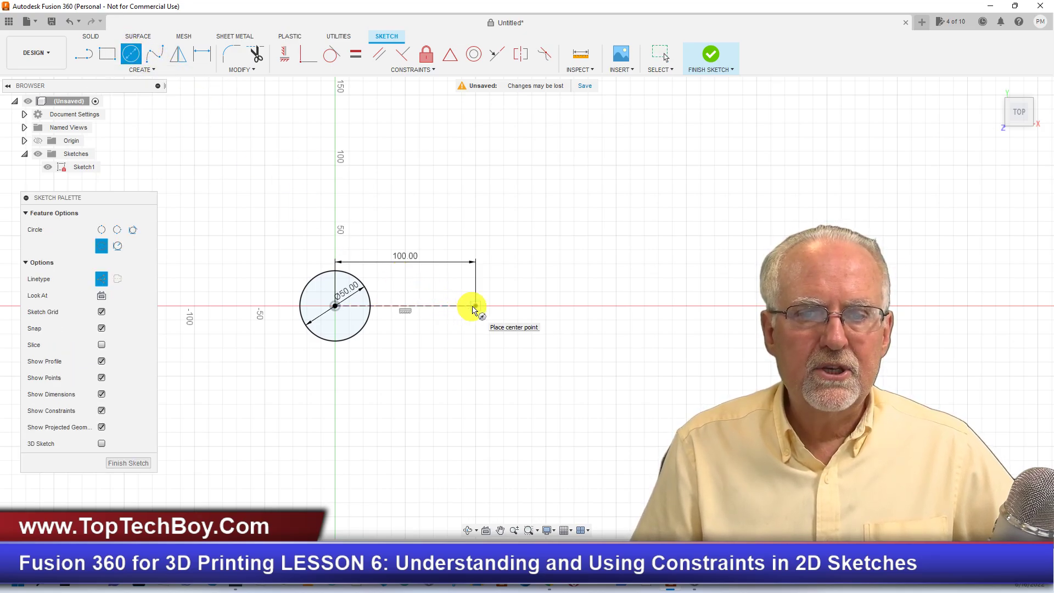
click(475, 307)
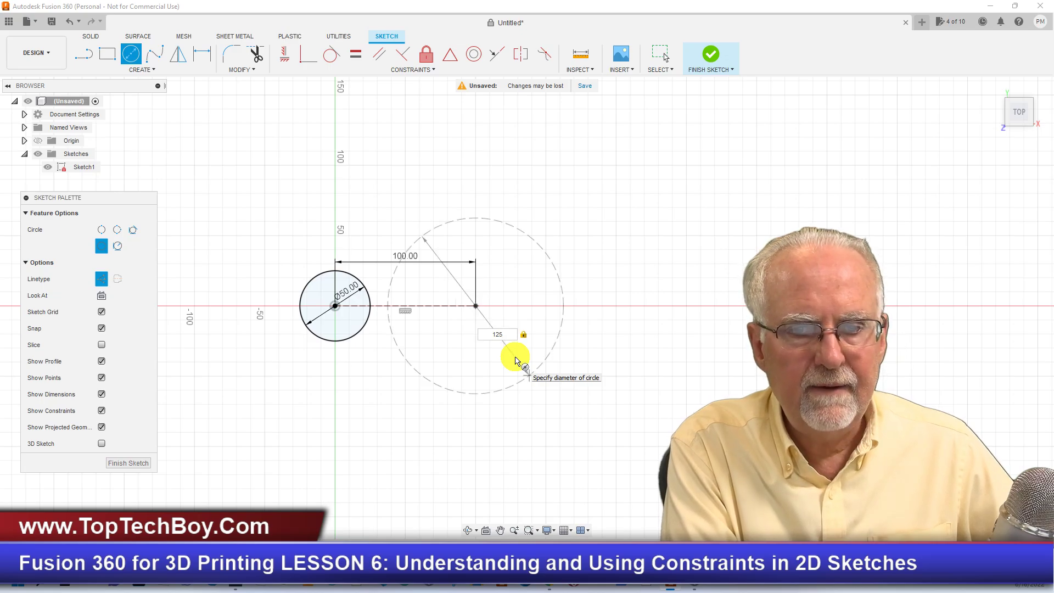
text(125)
key(Return)
key(Escape)
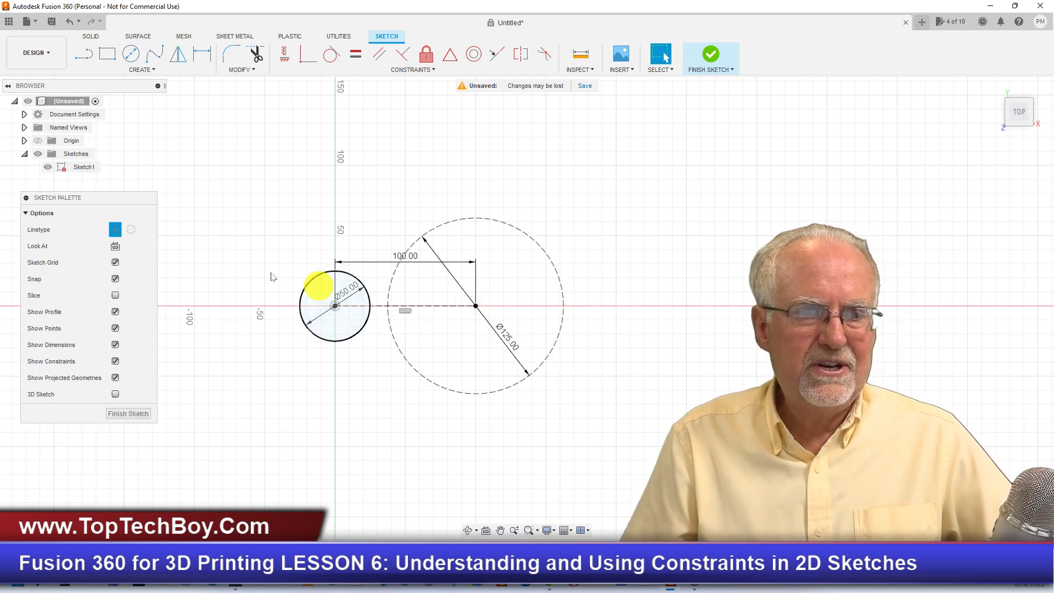
Convert the 125 mm circle from construction geometry to normal geometry.
click(479, 224)
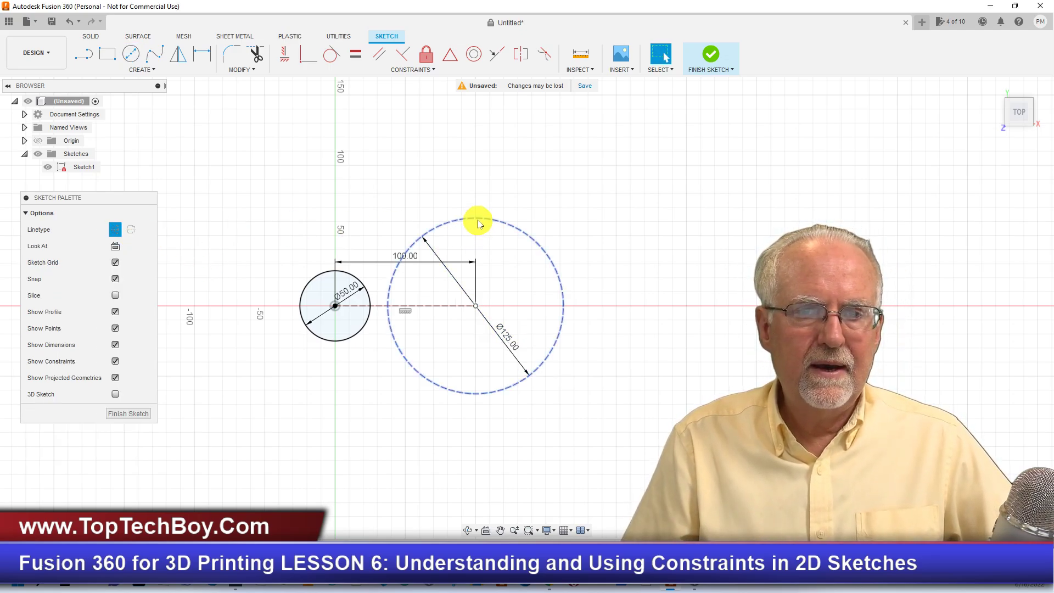
click(478, 224)
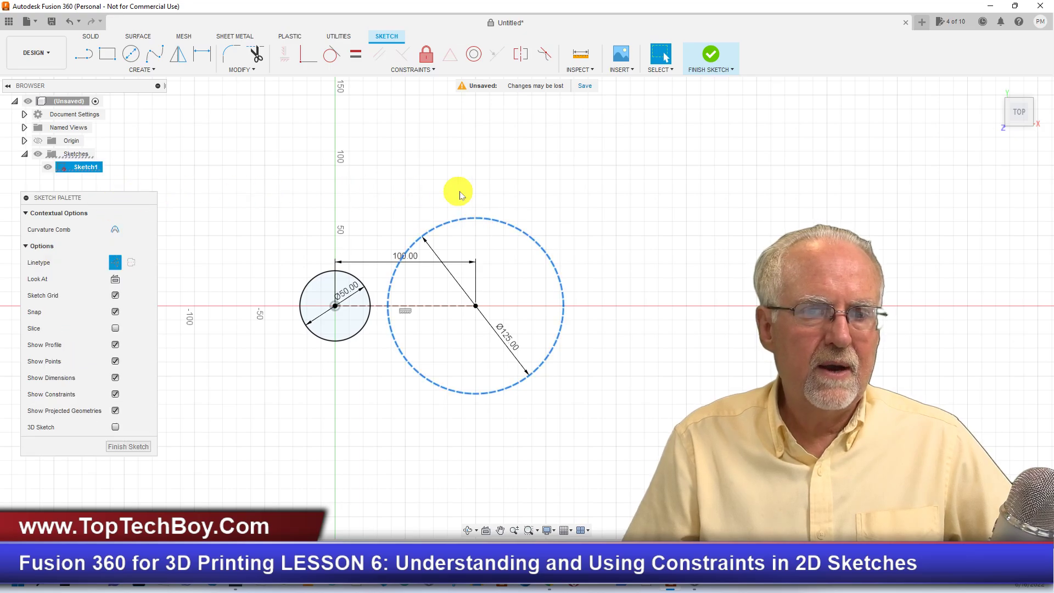
click(116, 262)
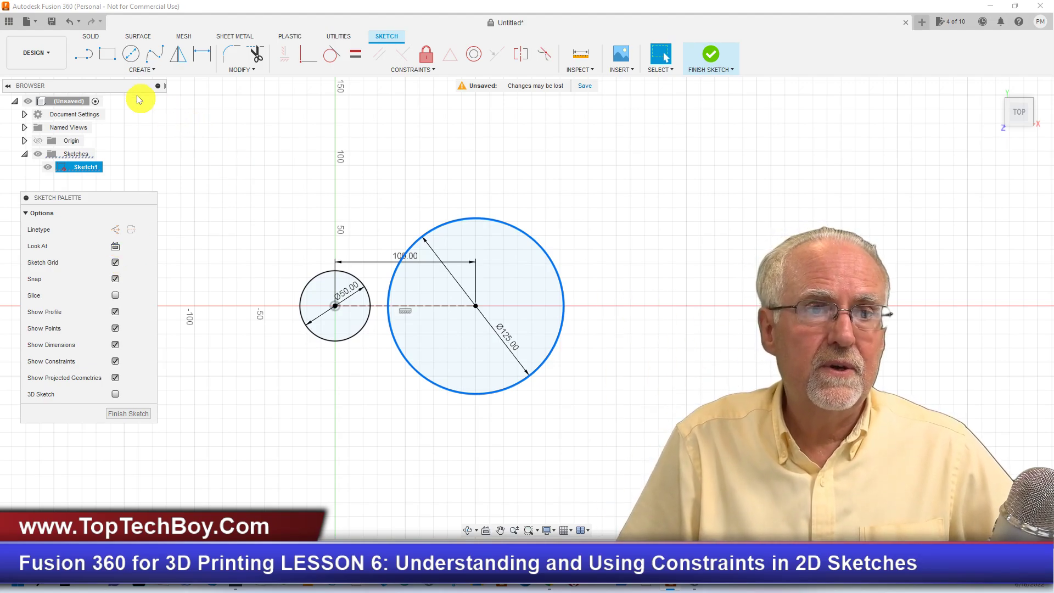
Draw two normal, non-construction lines joining the small circle to the large one, one along the upper side and one along the lower side.
click(76, 58)
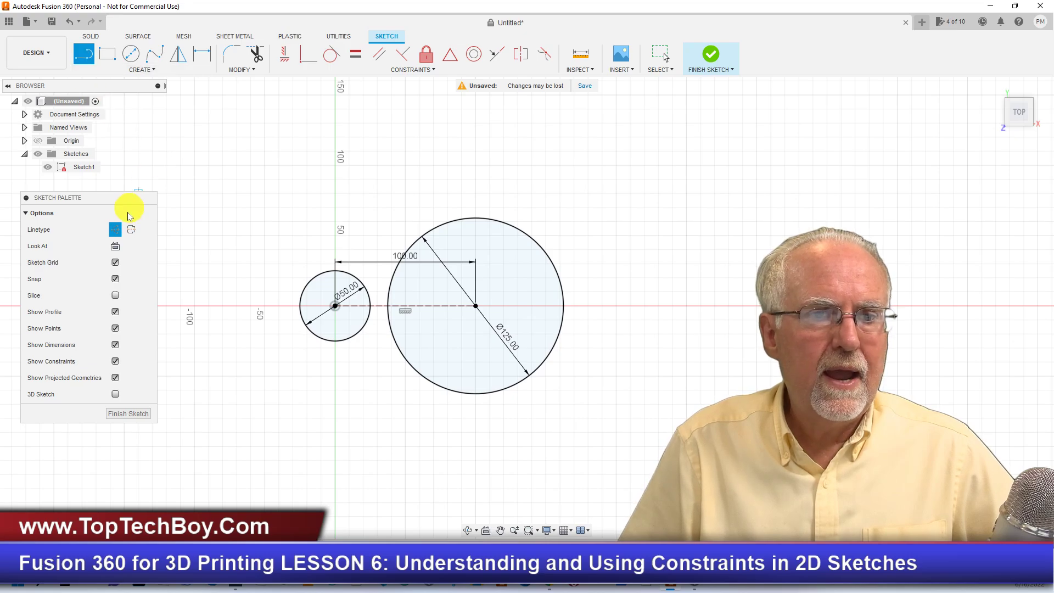
click(115, 229)
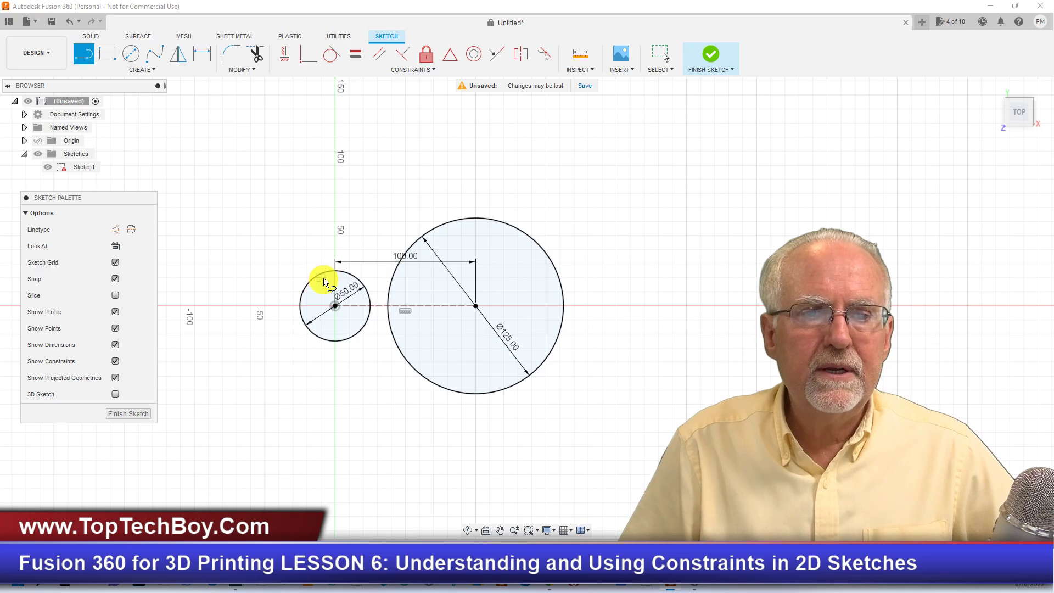
click(308, 285)
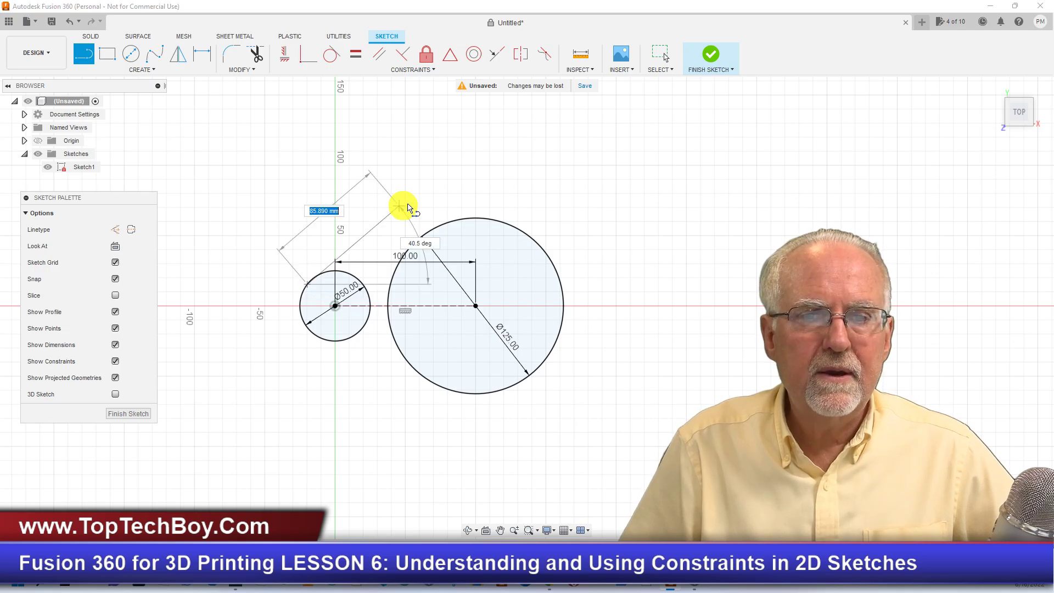
click(489, 220)
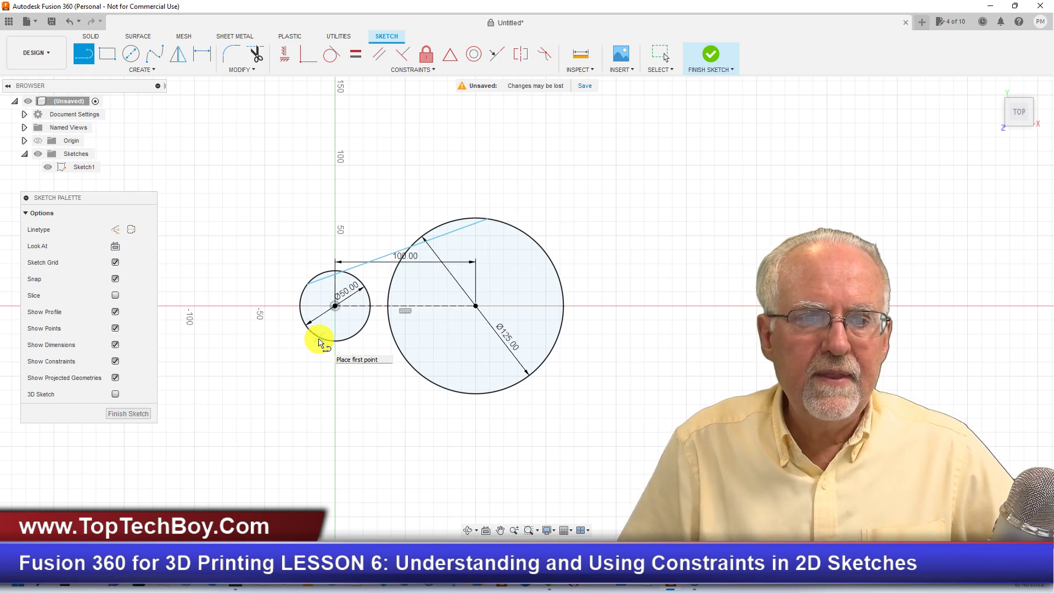
click(320, 343)
click(504, 391)
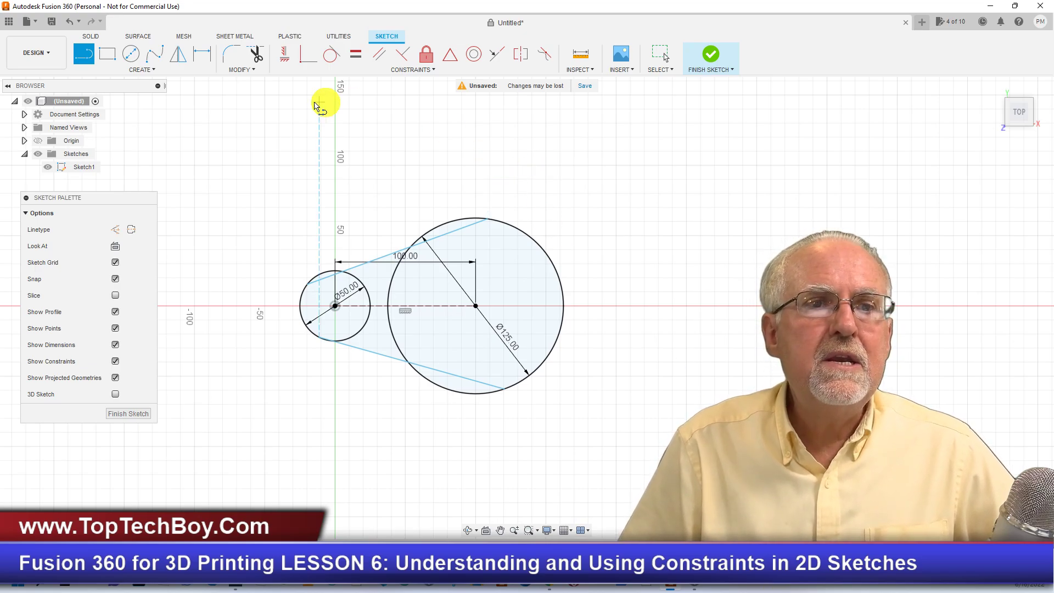
Apply Tangent constraints between the upper line and both the 50 mm and 125 mm circles.
click(420, 73)
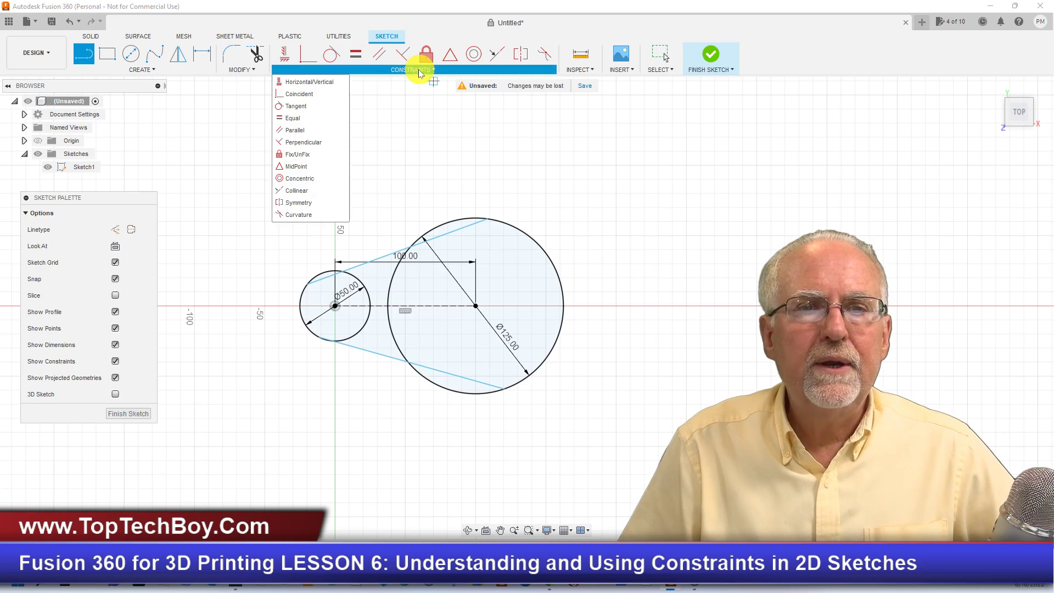
click(307, 107)
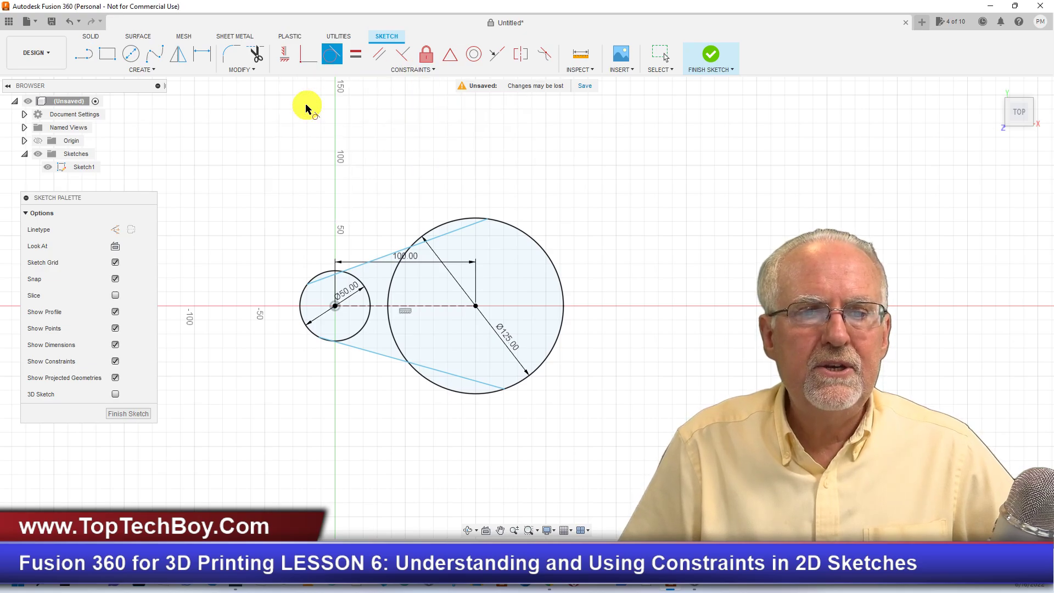
click(385, 257)
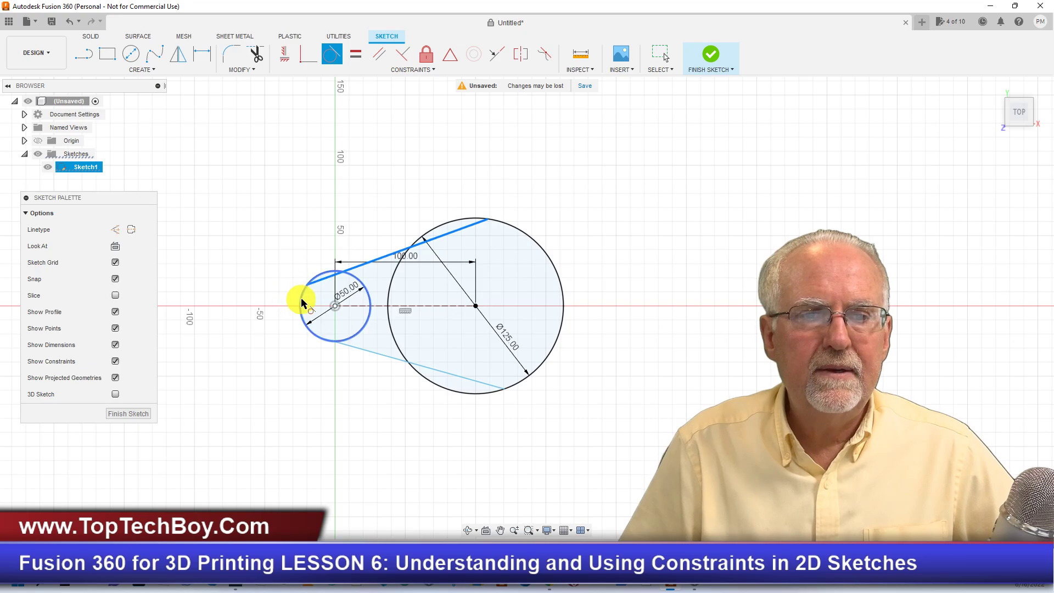
click(301, 303)
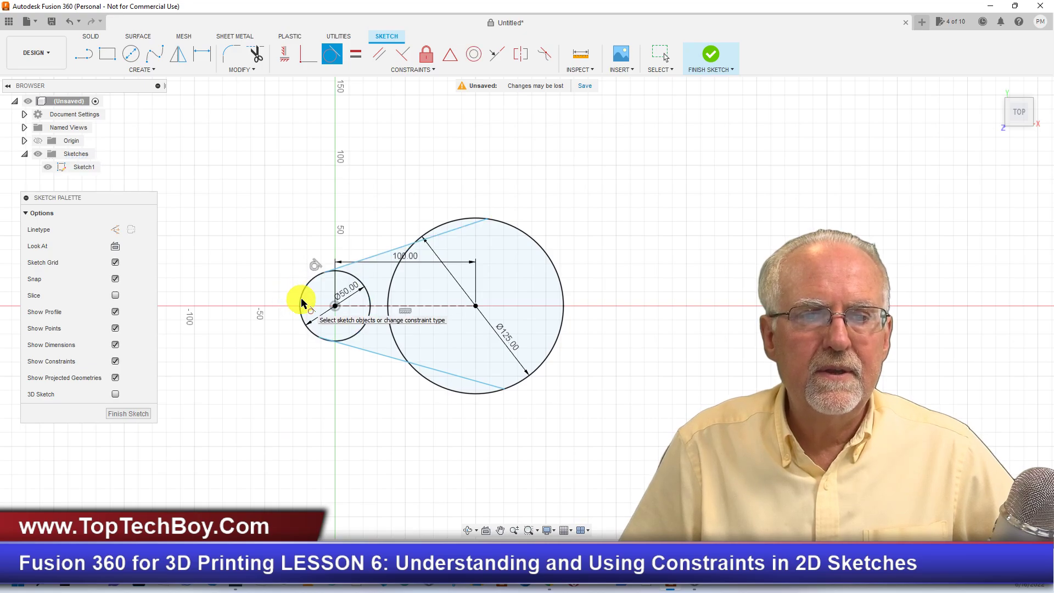
click(380, 257)
click(521, 231)
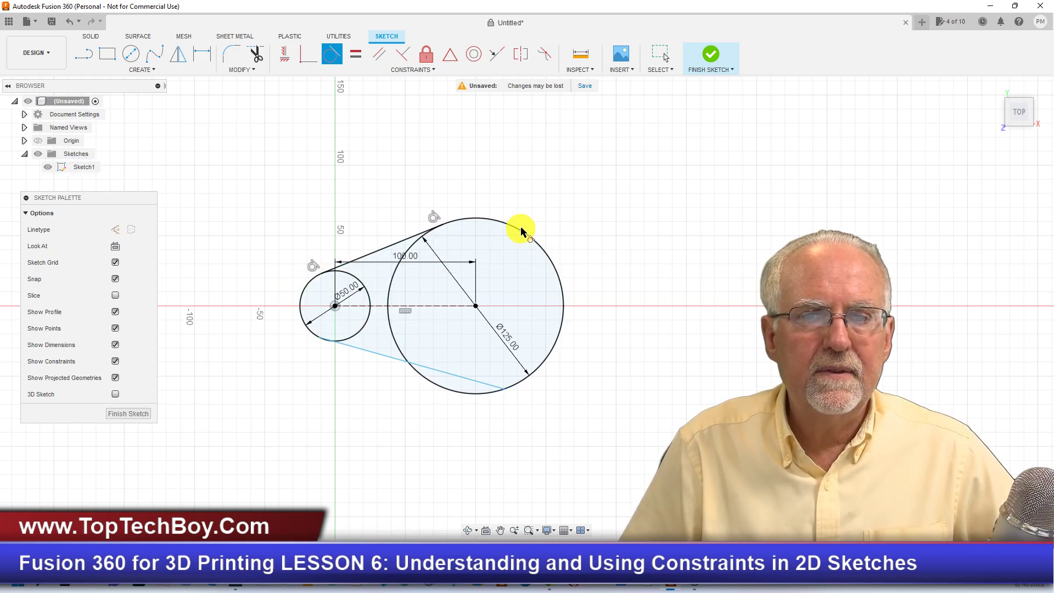
Make the lower line tangent to both the small and the large circle.
click(369, 345)
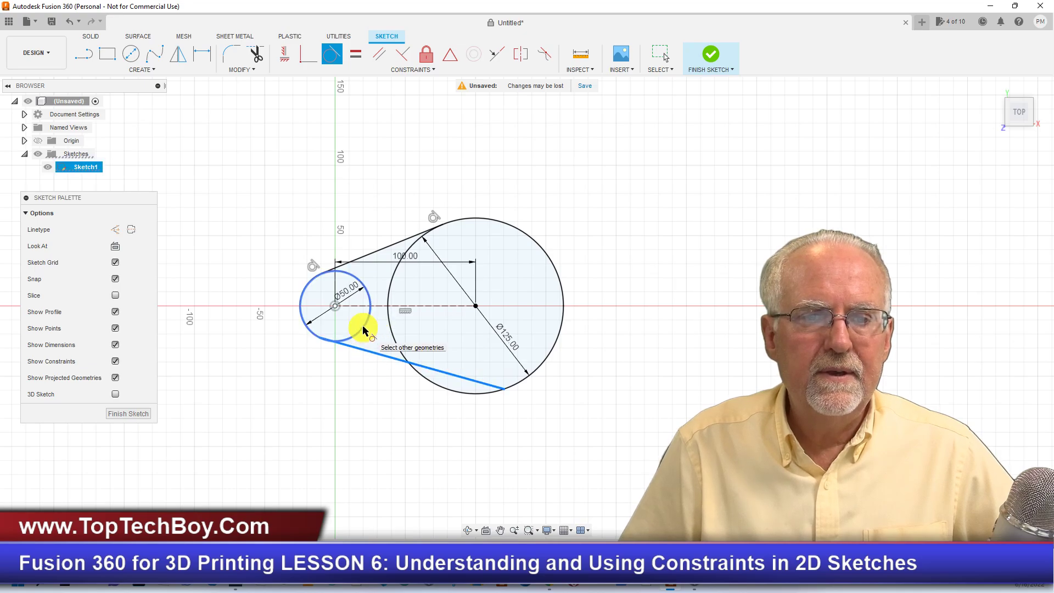
click(364, 324)
click(373, 353)
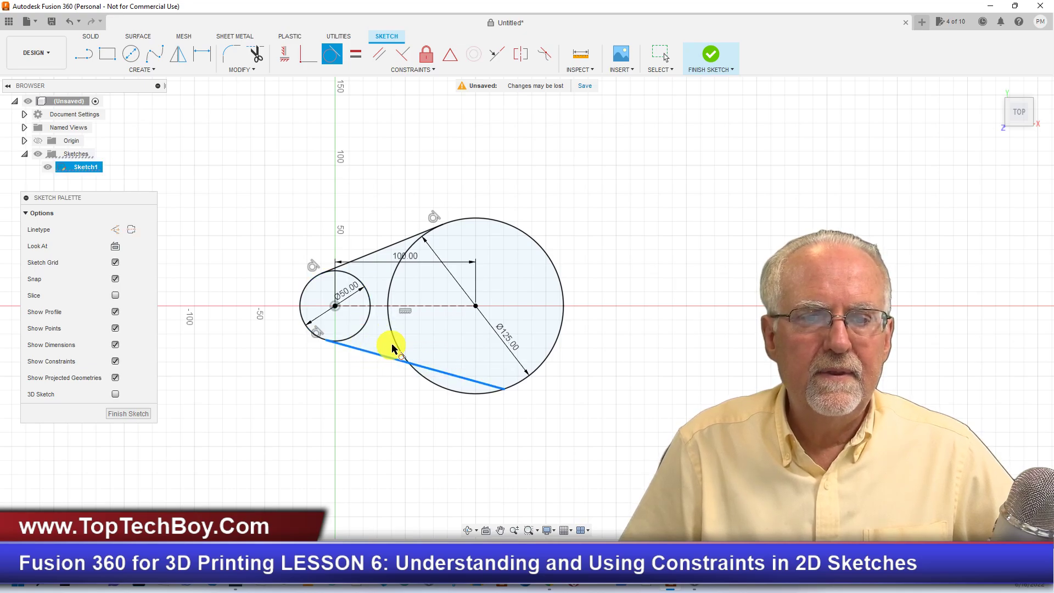
click(396, 344)
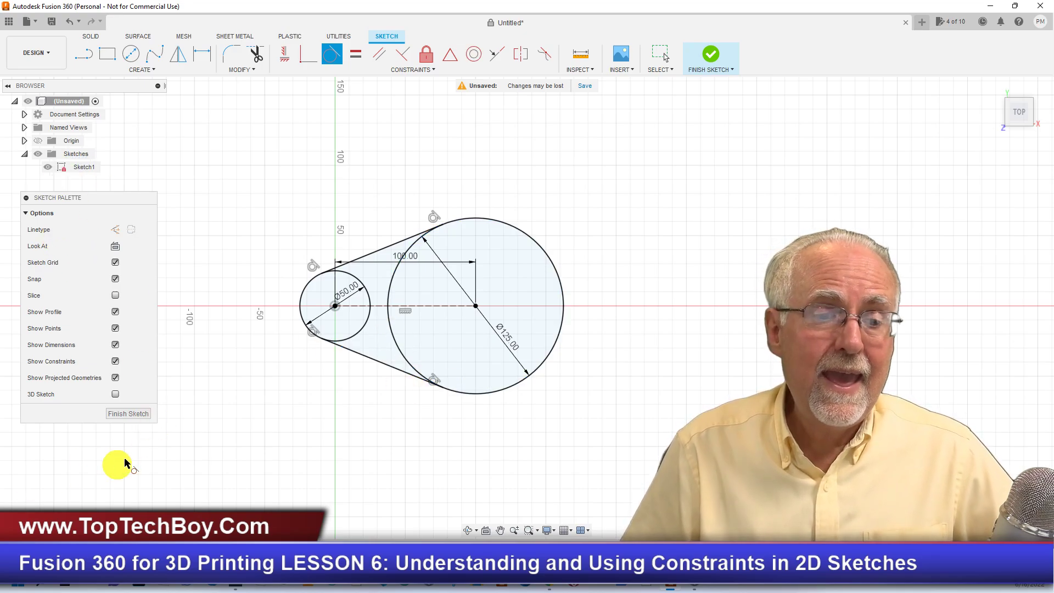
Finish the sketch and extrude all three profiles together 50 mm as a new body.
click(132, 414)
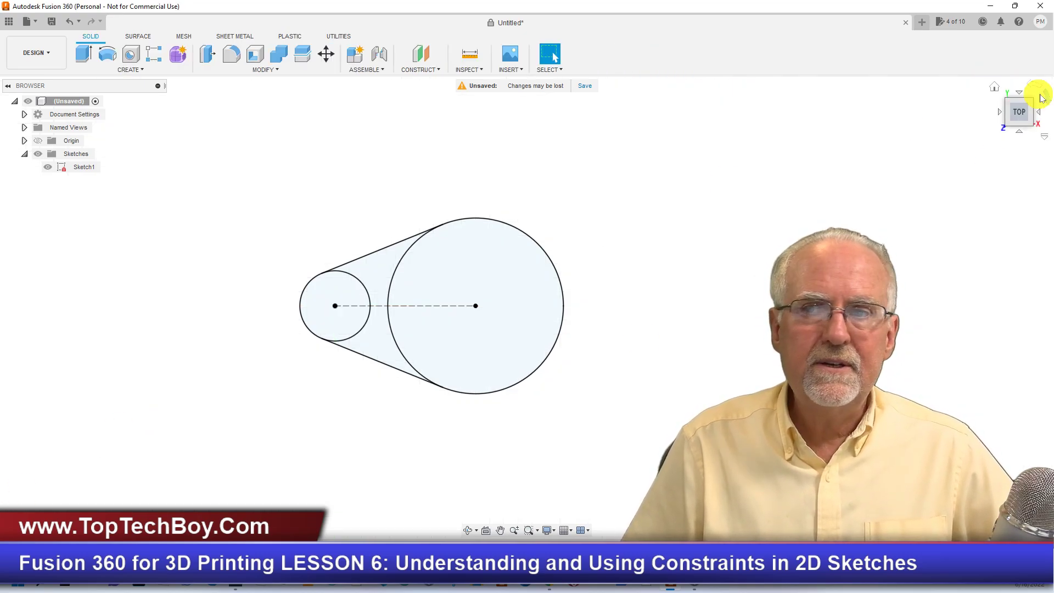
click(995, 90)
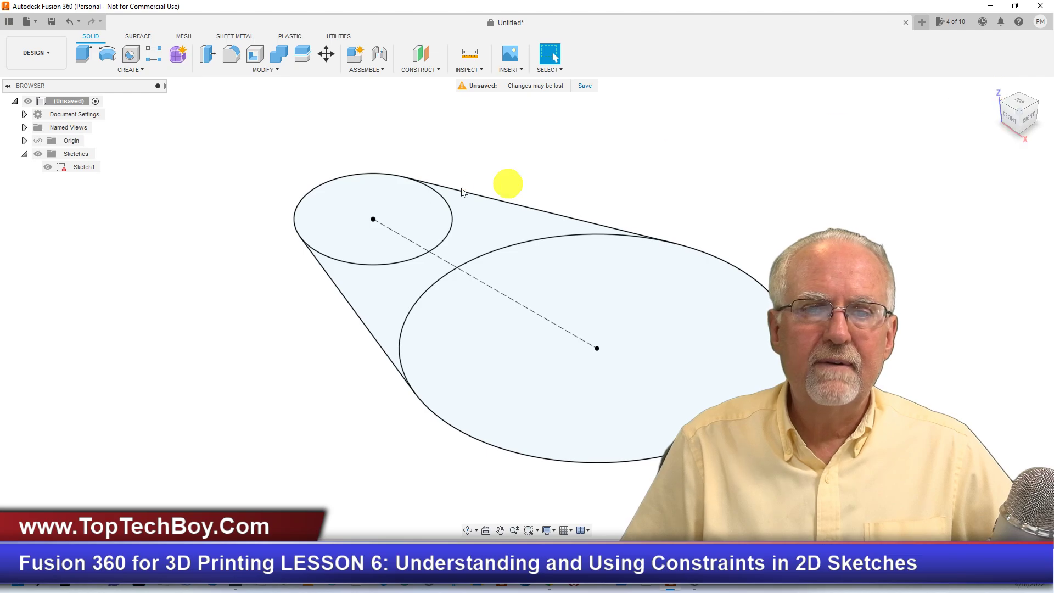
click(354, 223)
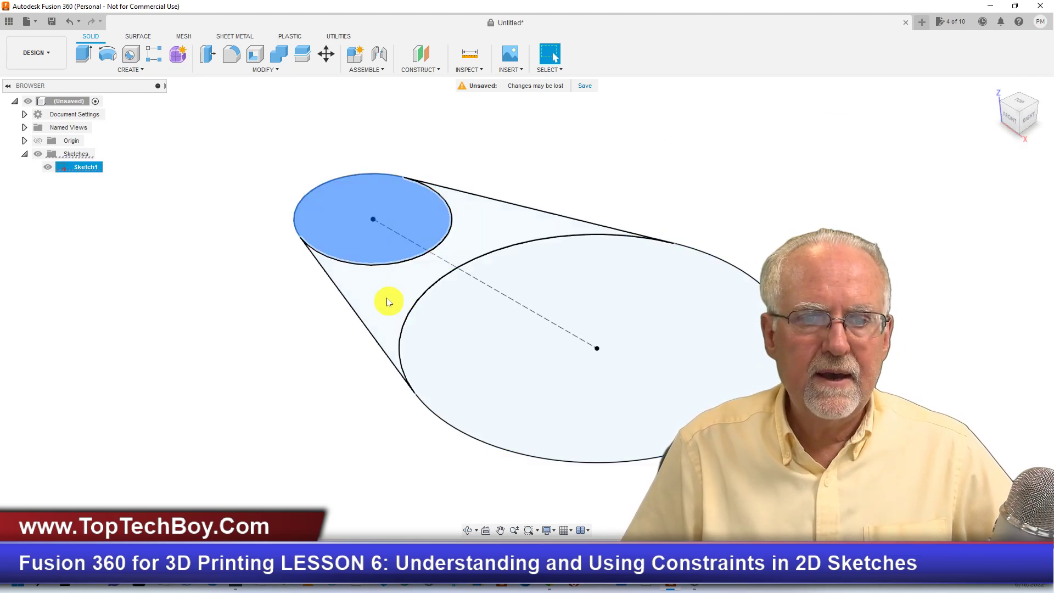
click(384, 295)
click(515, 358)
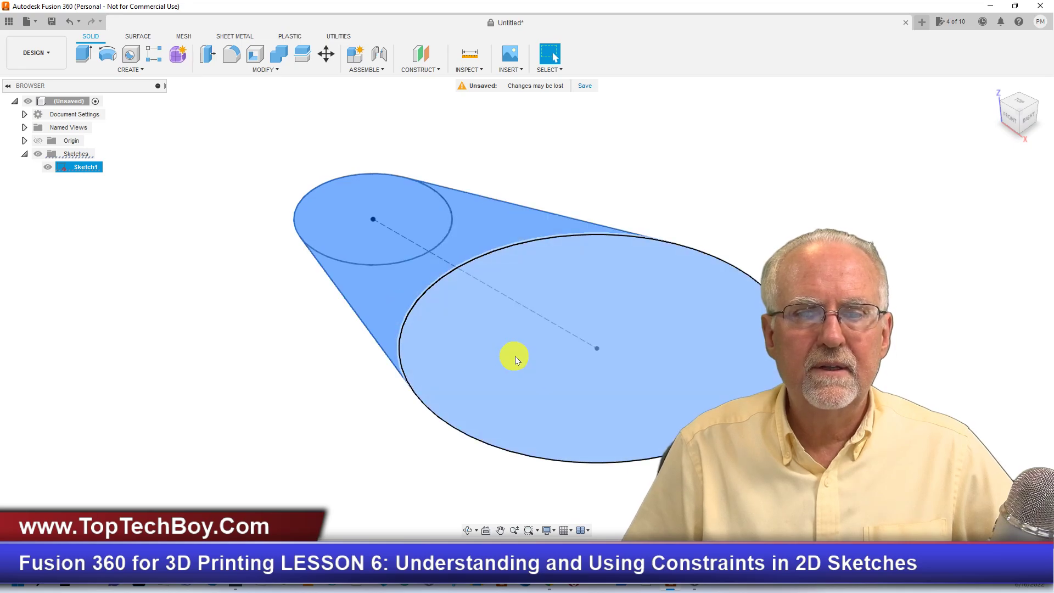
click(86, 53)
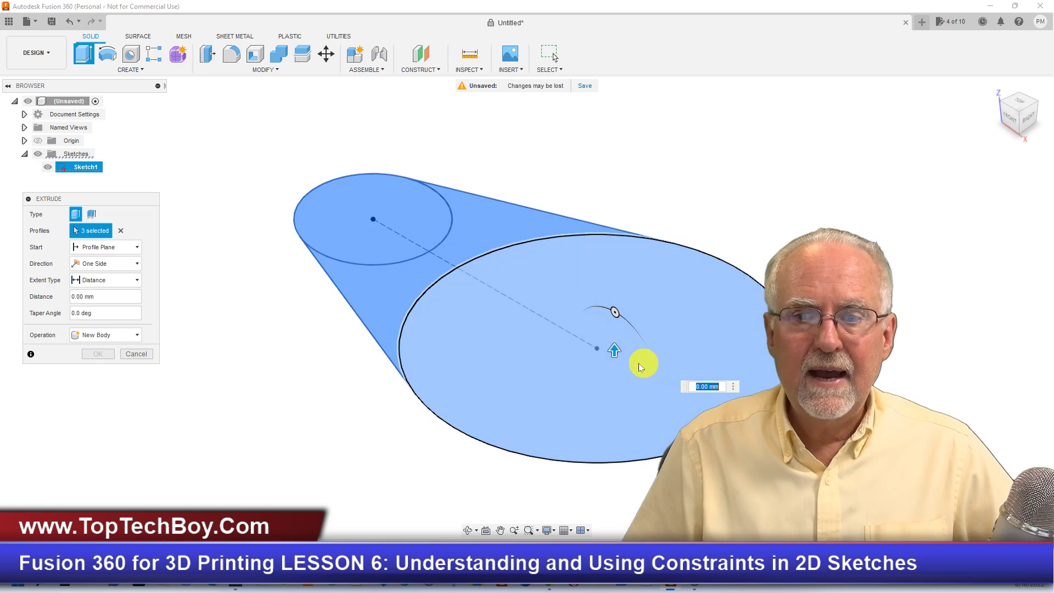
drag(615, 350, 597, 292)
click(714, 334)
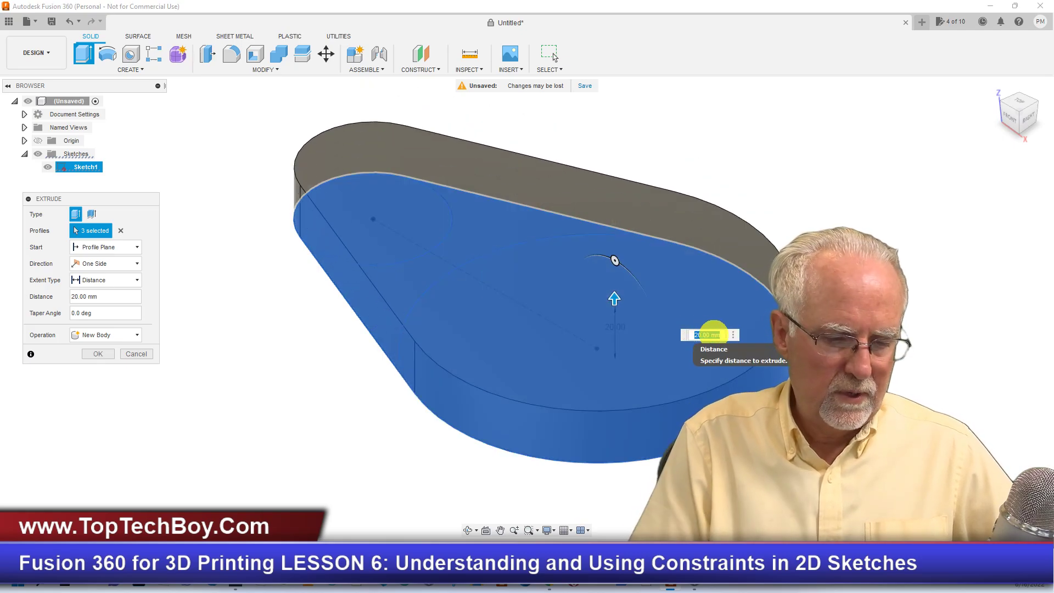
text(50)
key(Return)
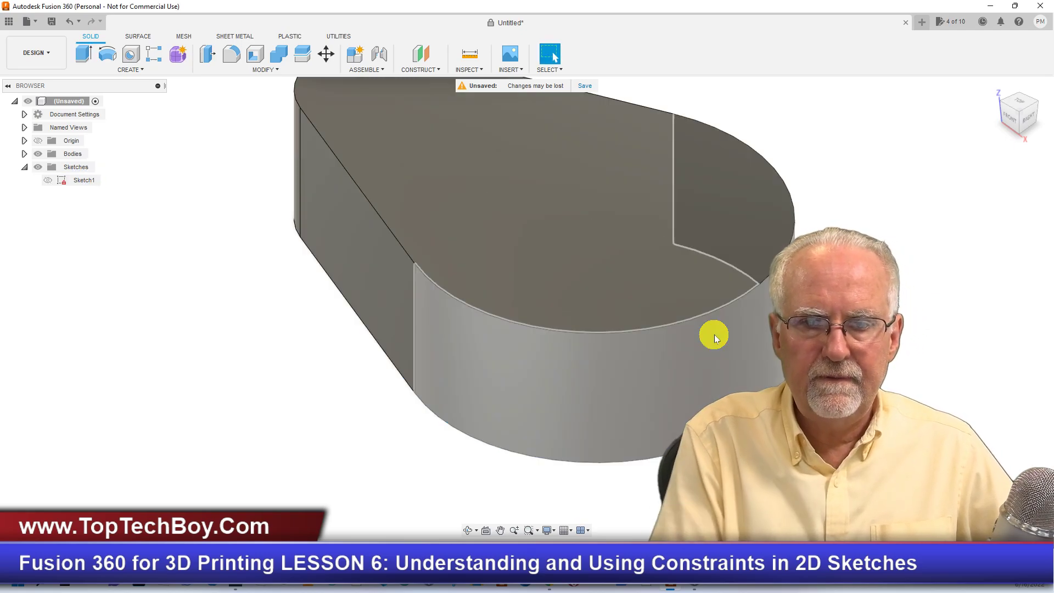
scroll(489, 365, down, 2)
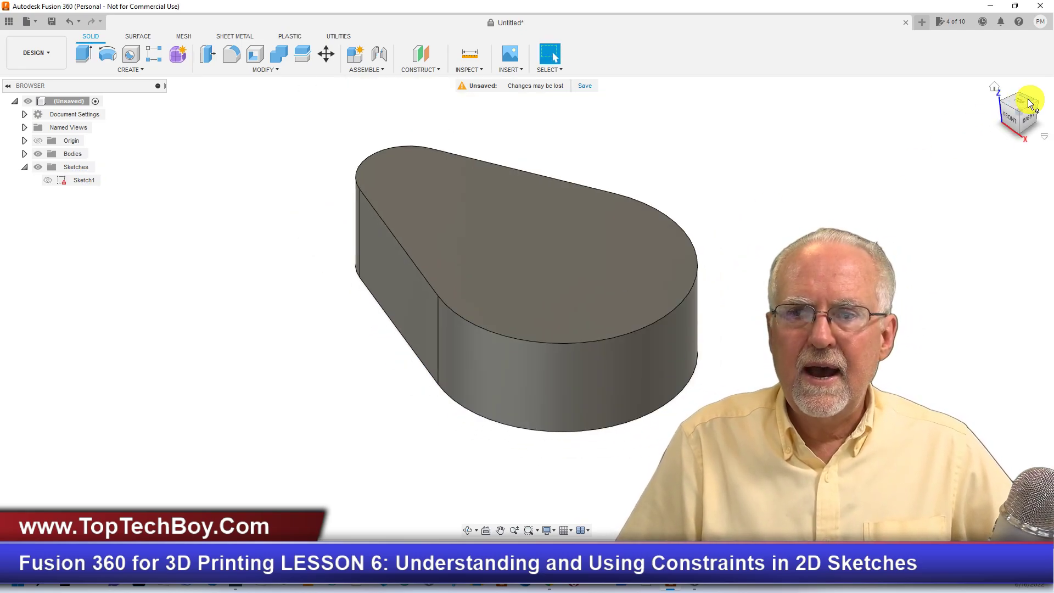
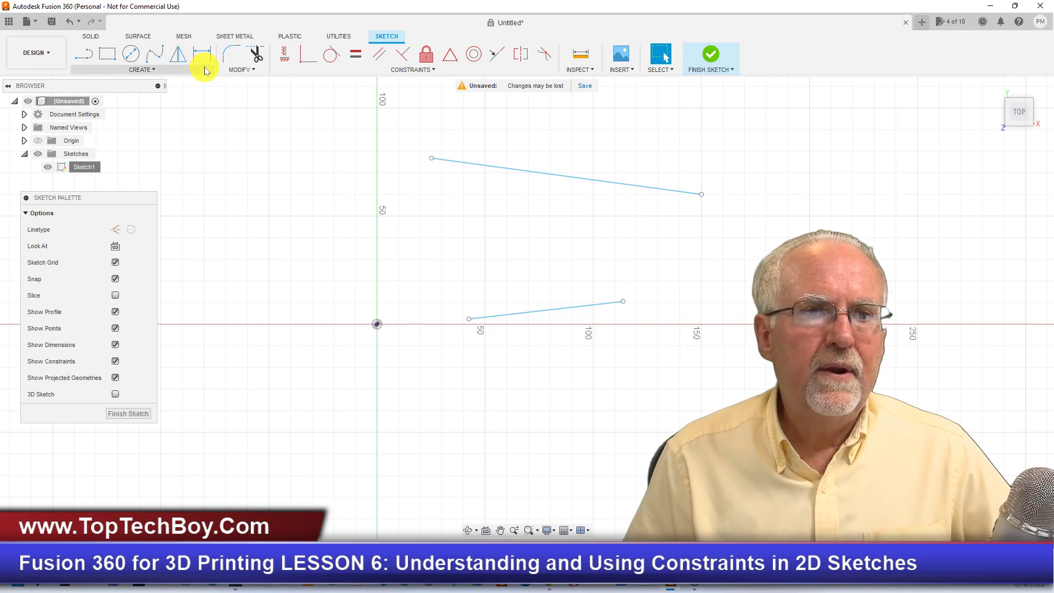
Dimension the upper of the two sloping lines to a length of 125 mm.
click(240, 69)
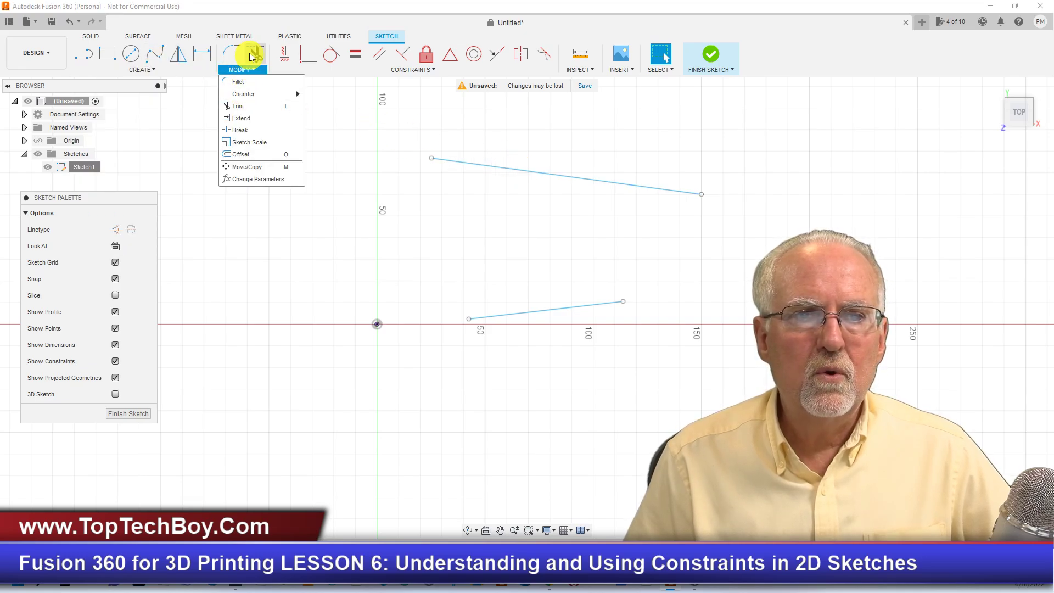
click(203, 54)
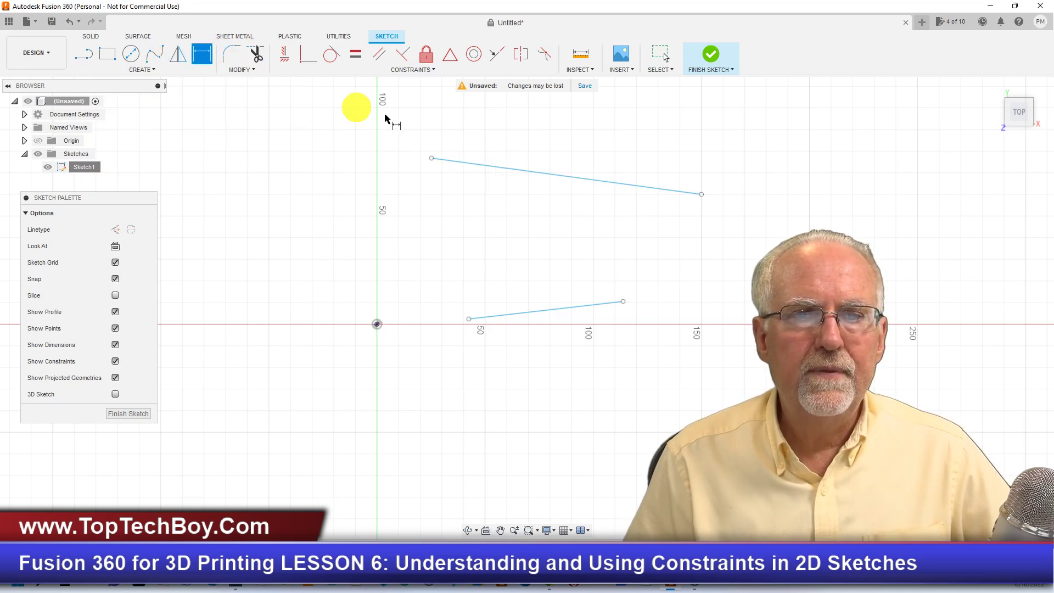
click(549, 179)
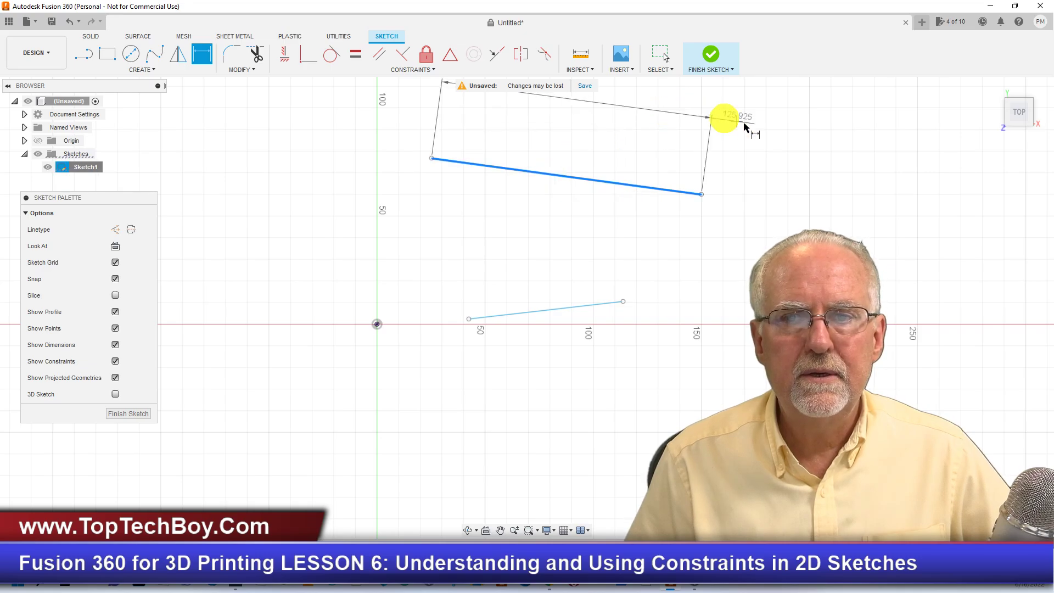
click(804, 142)
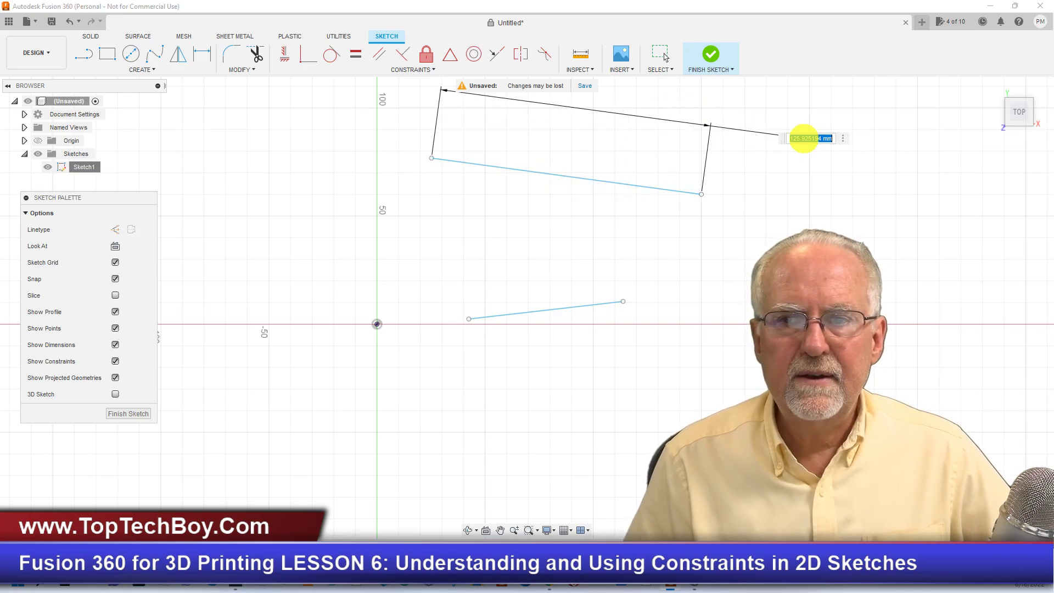
text(125)
key(Return)
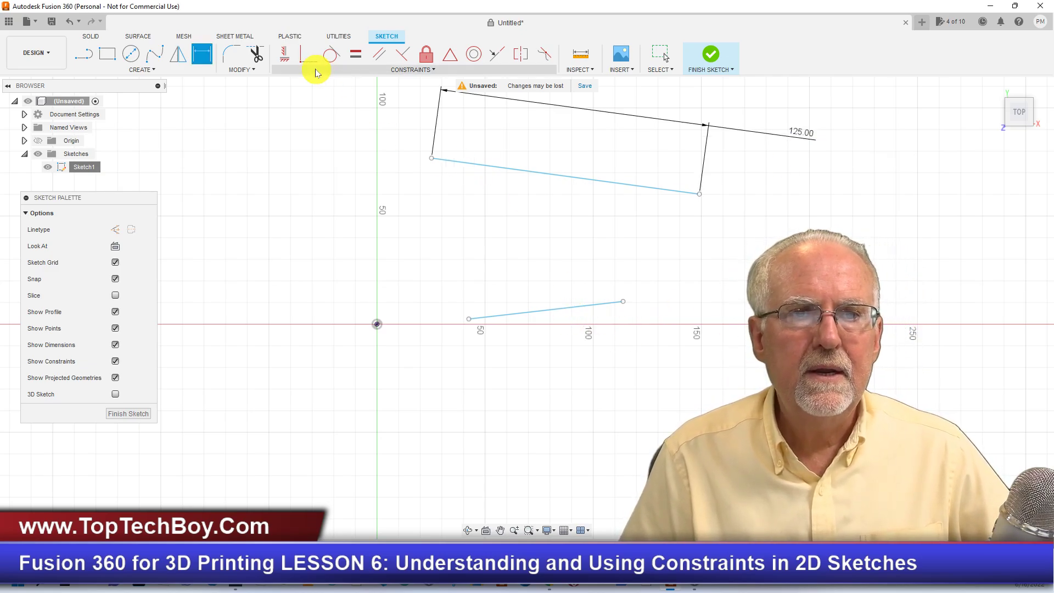
Apply an Equal constraint between the 125 mm line and the lower sloping line.
click(383, 72)
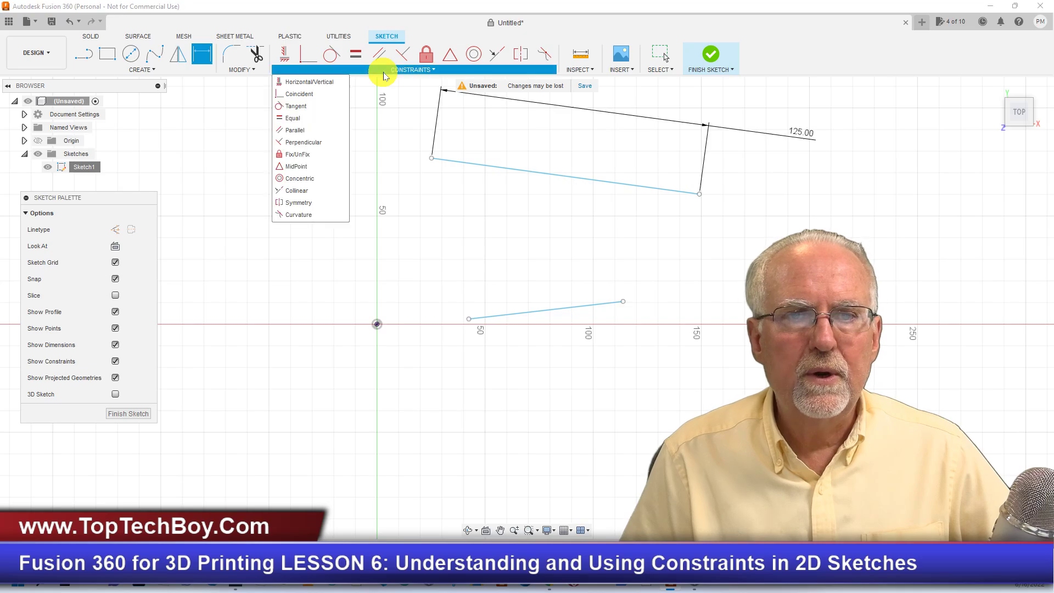
click(328, 125)
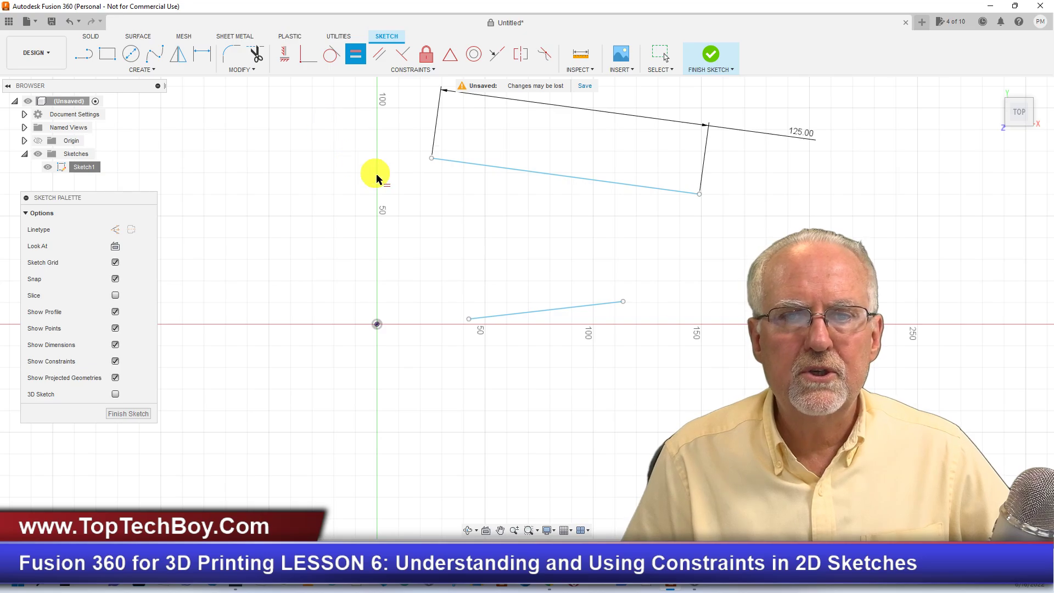
click(601, 184)
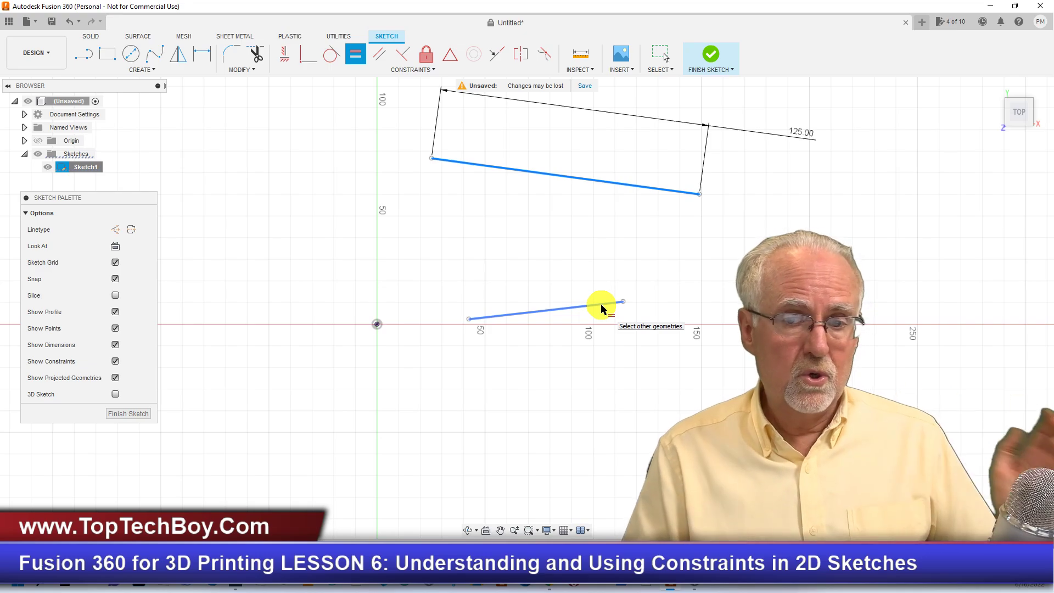
click(603, 309)
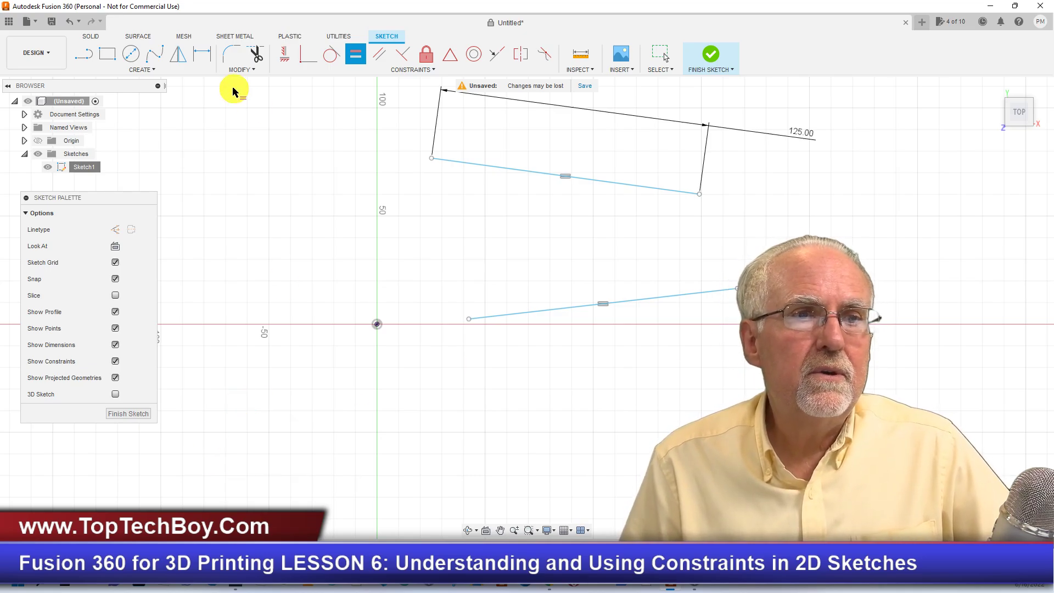
Sketch a small upright rectangle and a larger, wide rectangle beside it below the two equal lines.
click(106, 54)
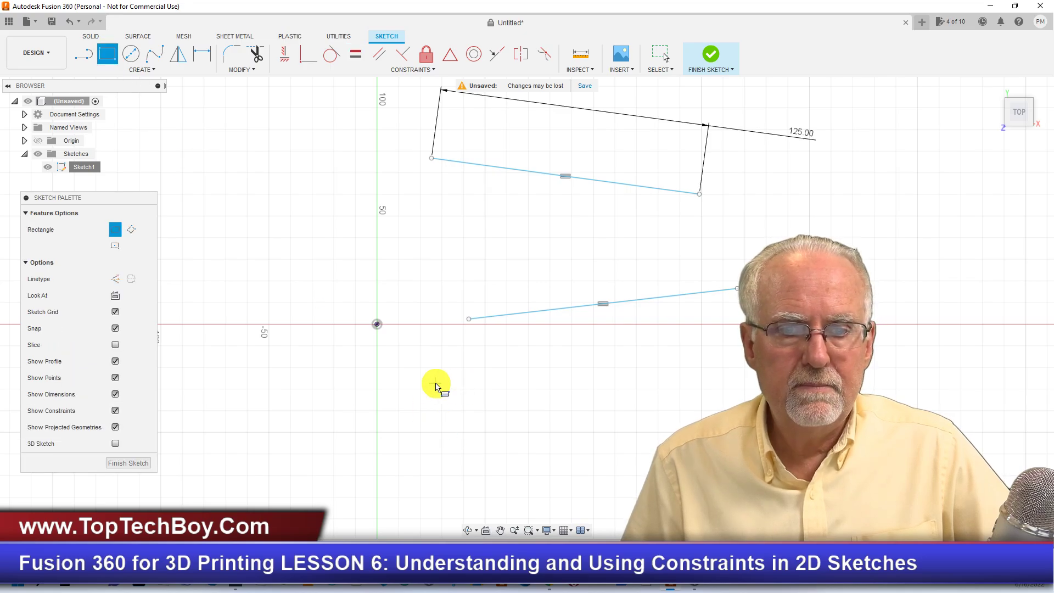
click(436, 383)
click(472, 437)
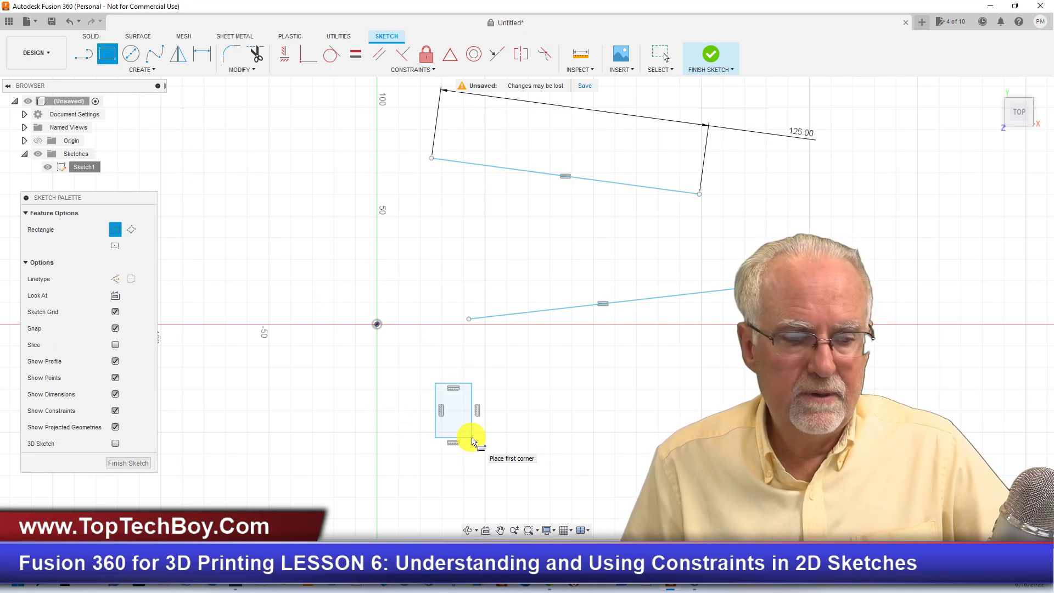
key(Escape)
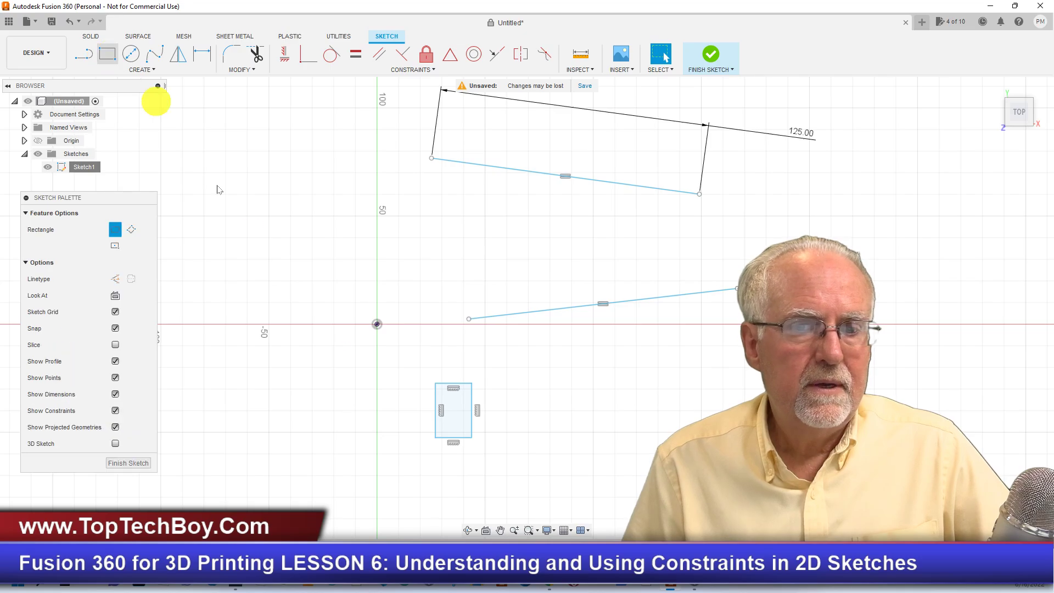
key(r)
click(564, 347)
click(714, 415)
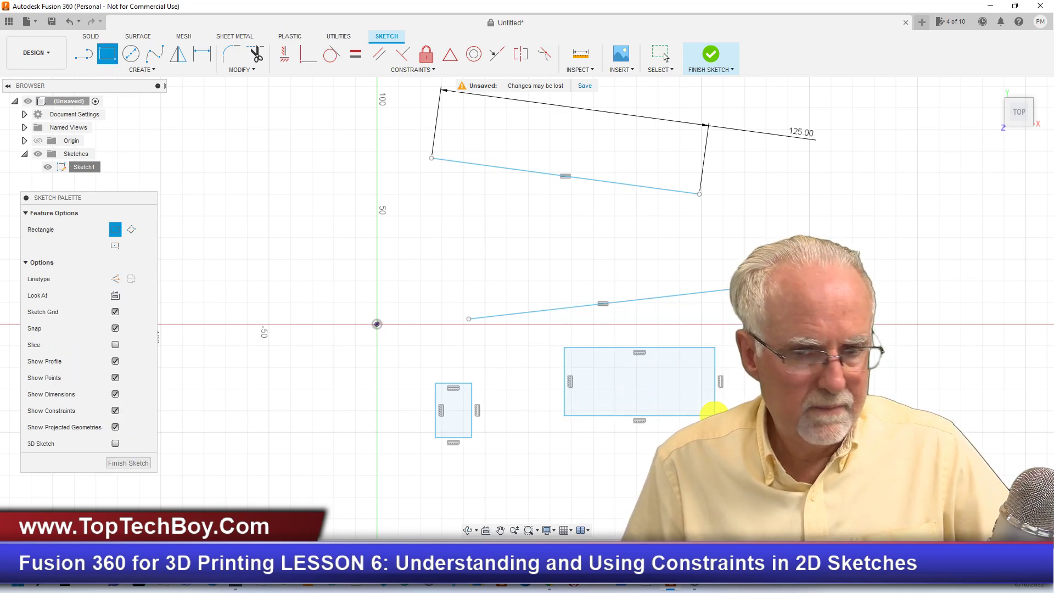
Apply Equal constraints between the two rectangles' left sides and between their top sides.
click(357, 54)
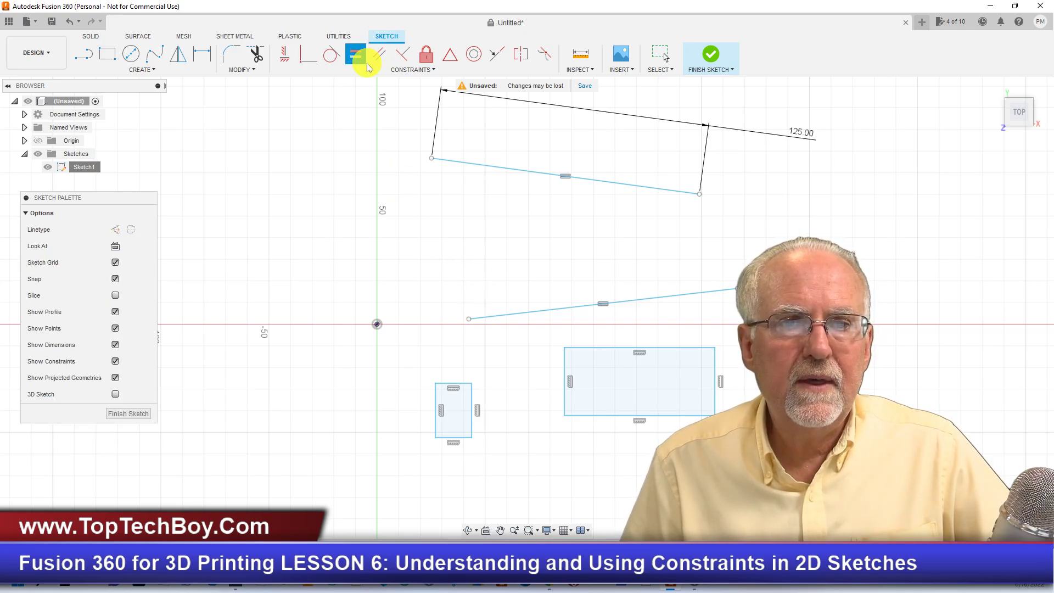
click(413, 69)
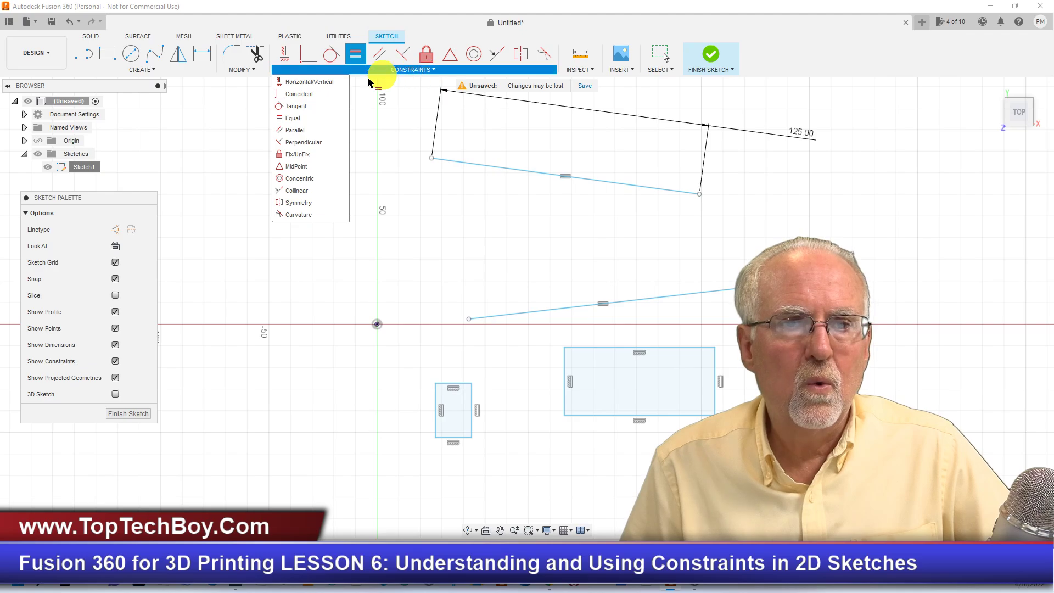
click(297, 118)
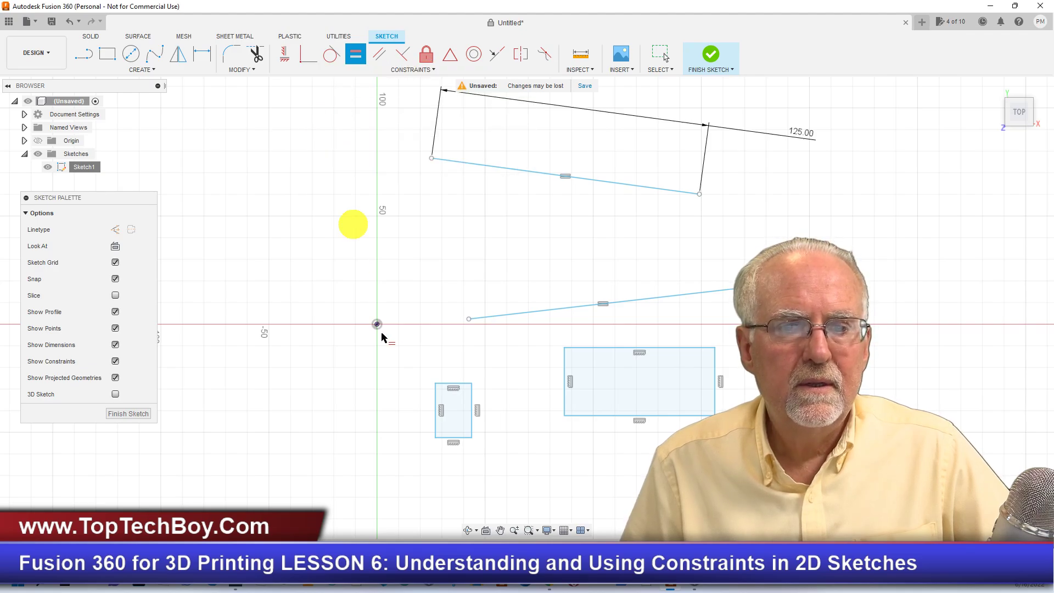
drag(418, 378, 503, 468)
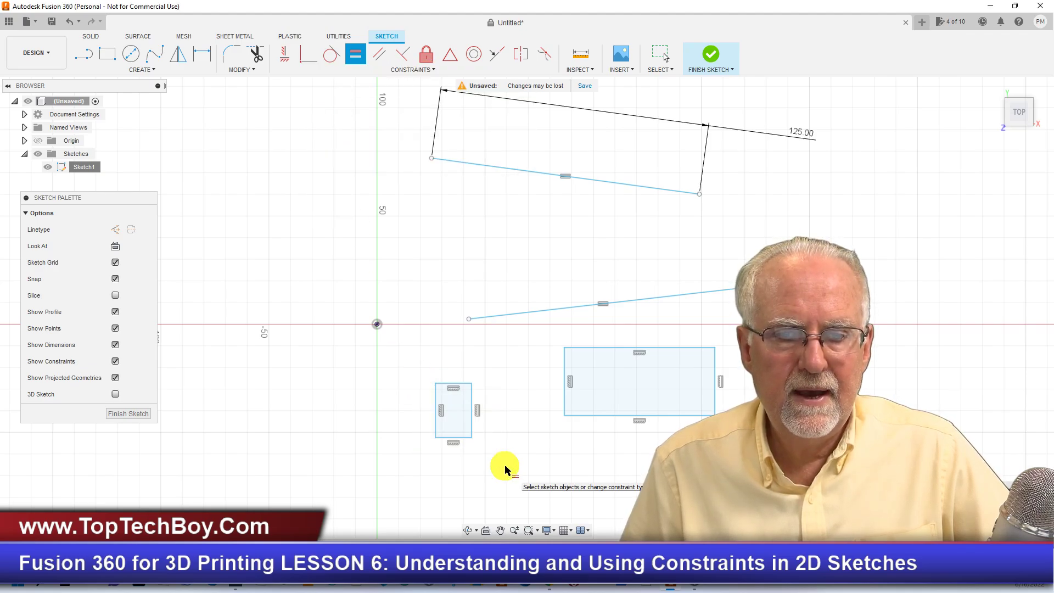
click(437, 403)
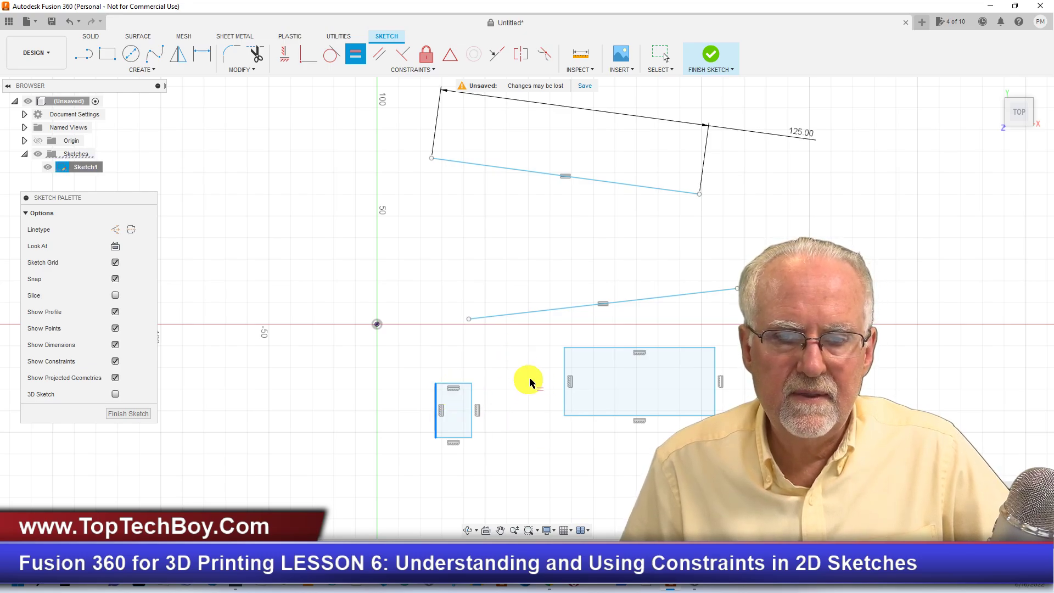
click(565, 373)
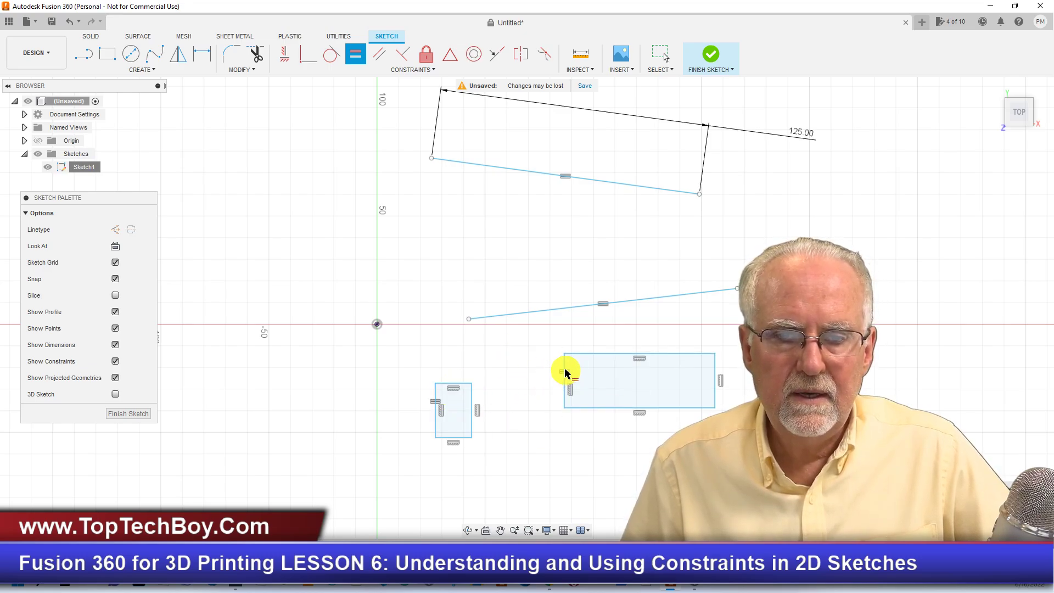
click(468, 384)
click(612, 354)
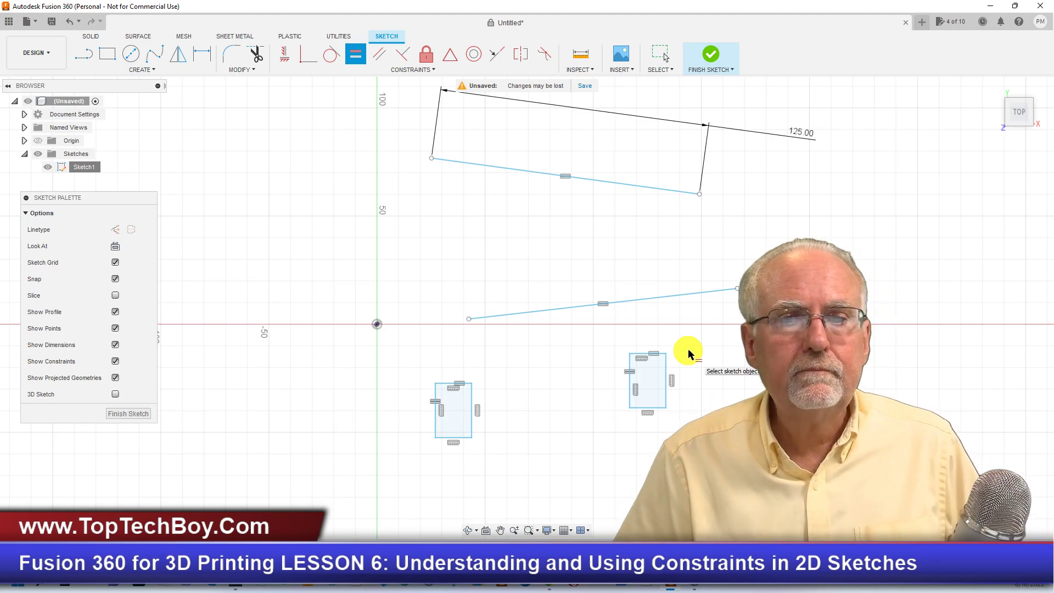
Delete all the lines and rectangles from the sketch.
scroll(349, 373, down, 3)
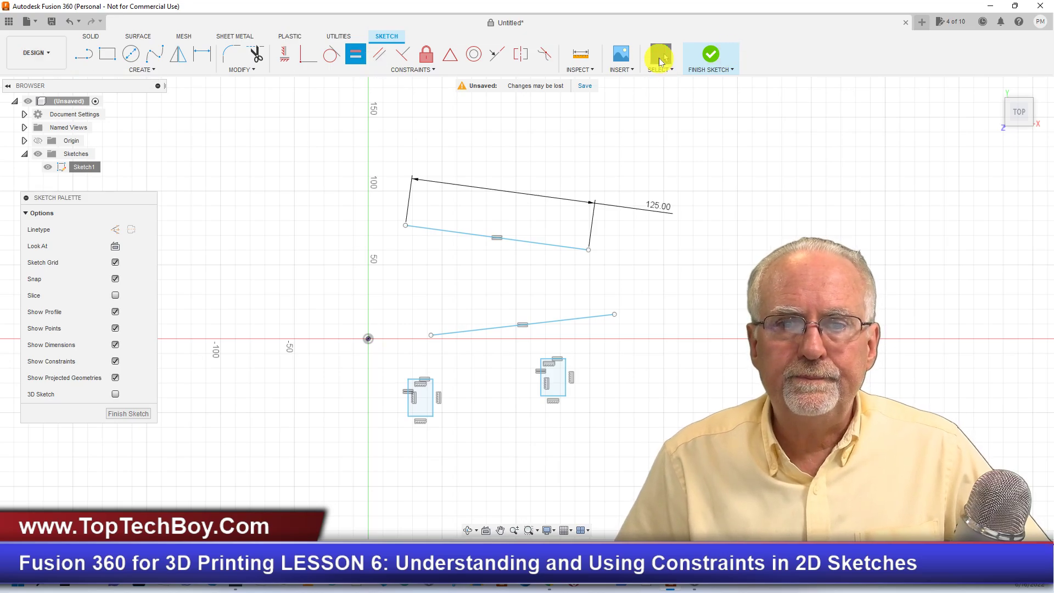
click(660, 60)
mouse_move(292, 139)
mouse_down()
mouse_move(685, 448)
mouse_move(730, 460)
mouse_up()
key(Delete)
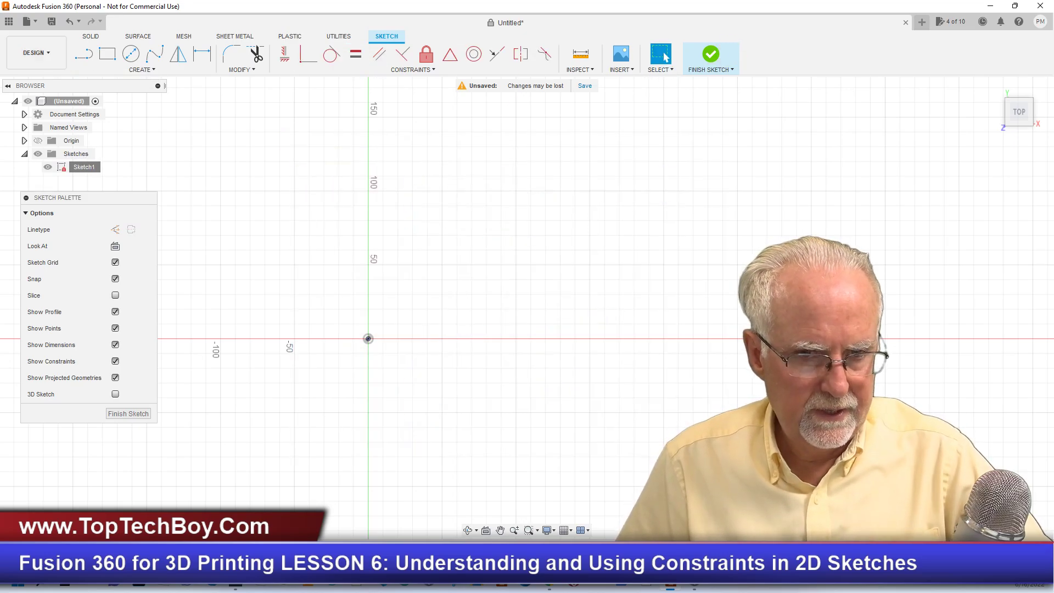
Sketch two separate lines above the horizontal axis, the upper one rising and the lower one falling to the right.
click(424, 73)
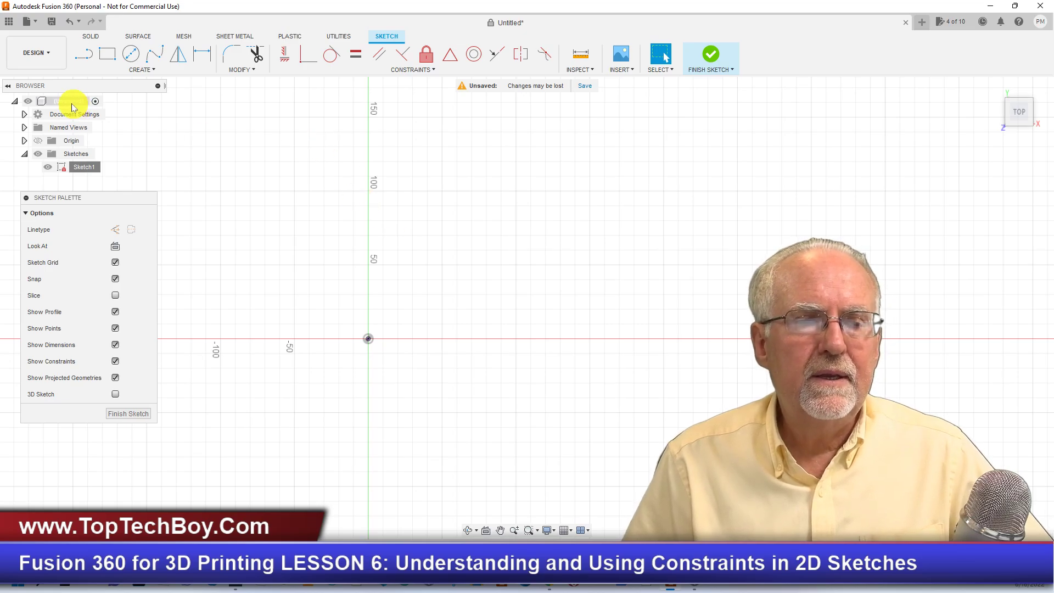
click(82, 54)
click(482, 182)
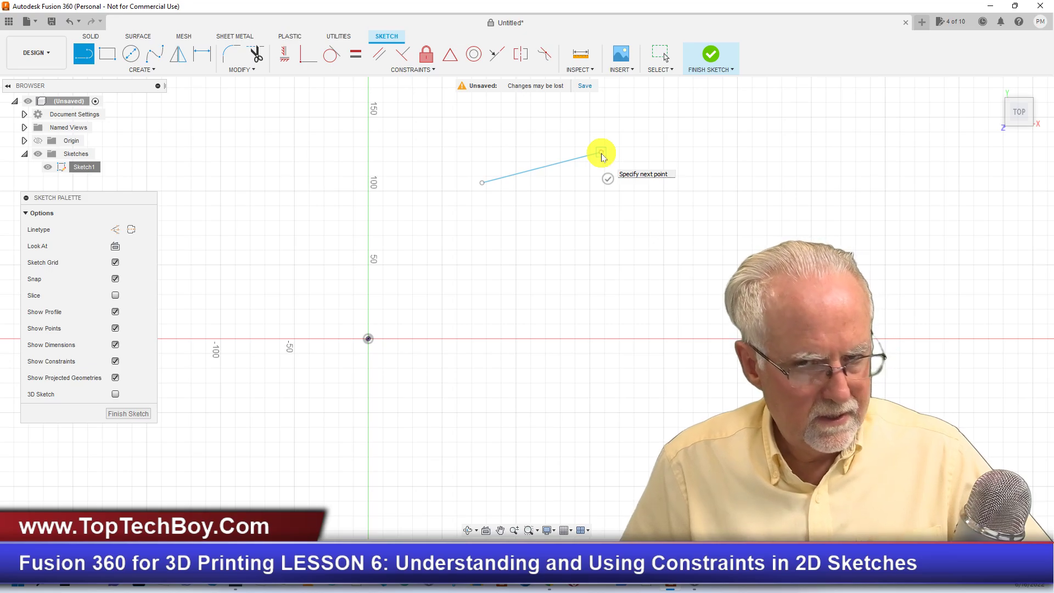
double_click(601, 153)
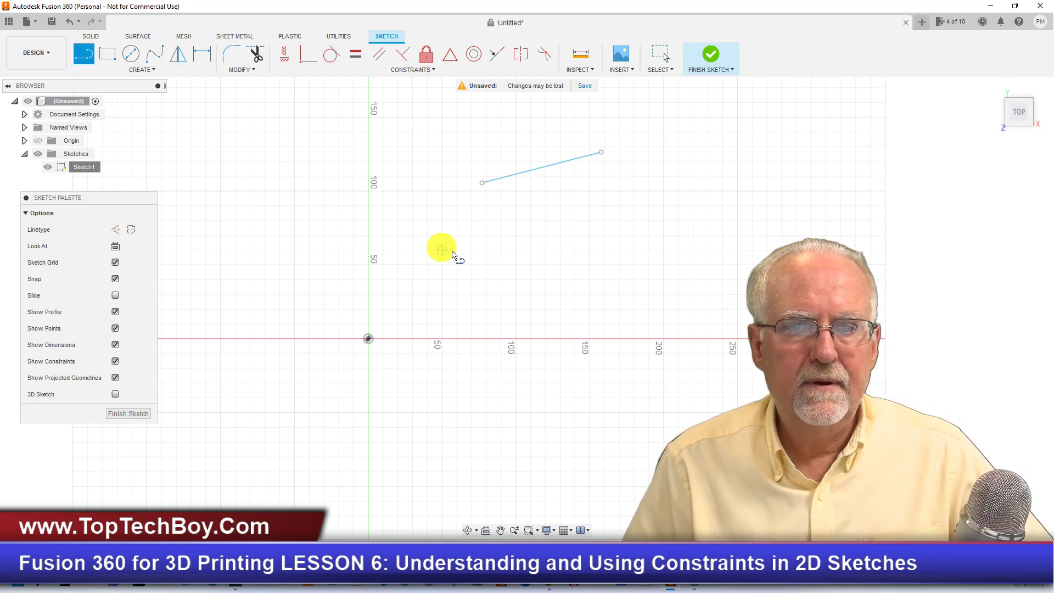
click(483, 259)
double_click(575, 308)
key(Escape)
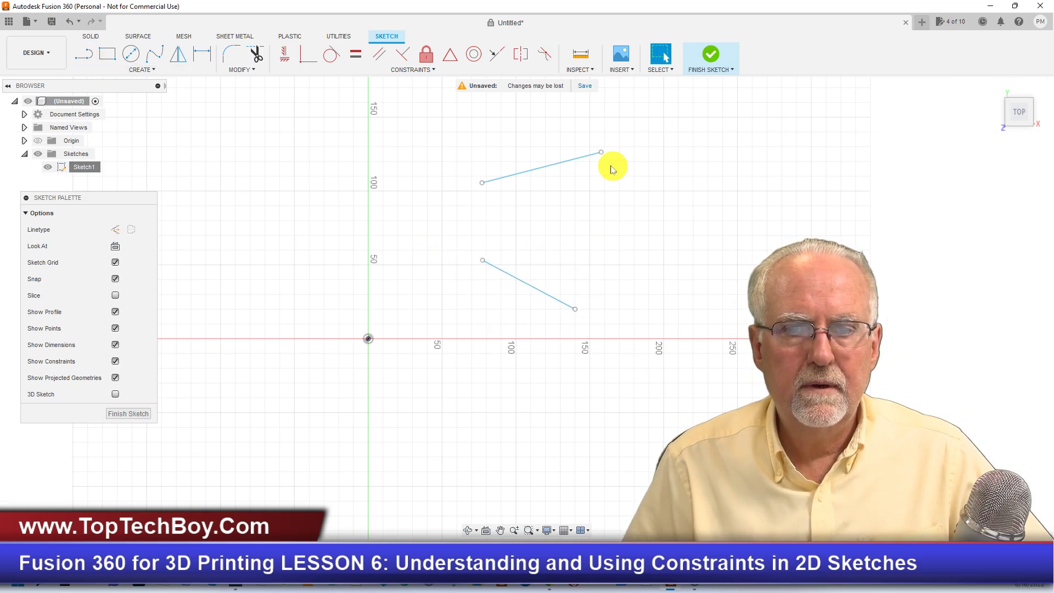
Apply a Parallel constraint between the upper and lower lines.
click(434, 70)
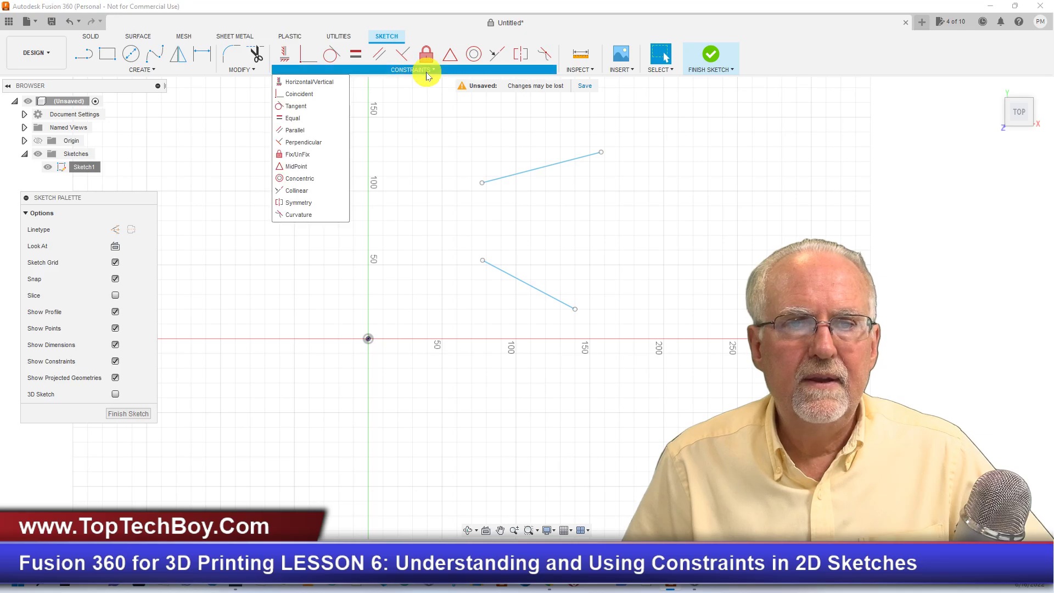
click(307, 130)
click(547, 171)
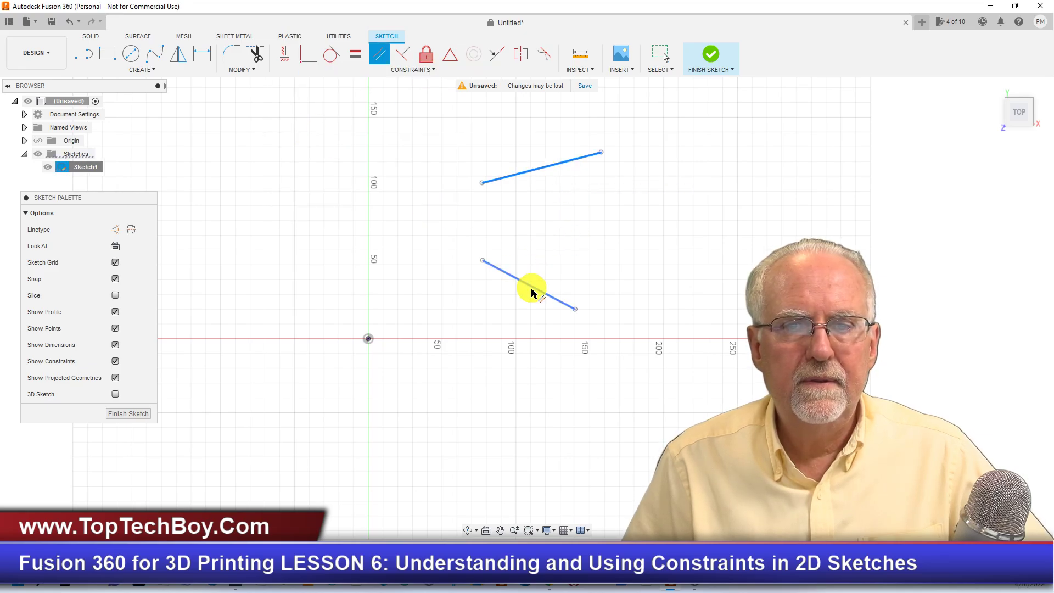
click(533, 291)
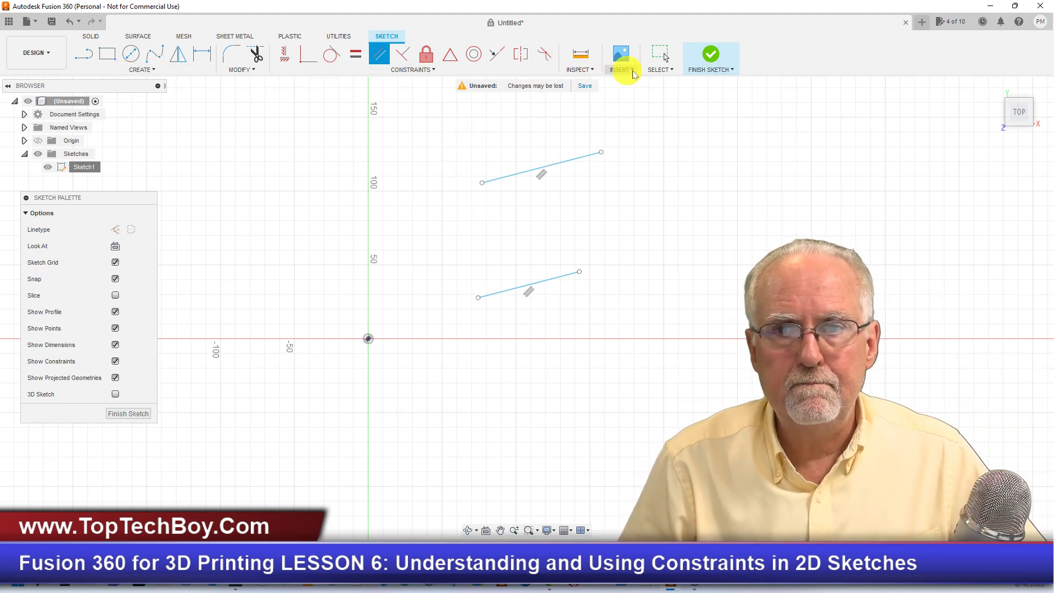
Delete the two parallel lines and sketch two connected lines, about 82 mm and 163 mm long, meeting at about 132 degrees.
mouse_move(427, 146)
mouse_down()
mouse_move(624, 325)
mouse_move(689, 345)
mouse_up()
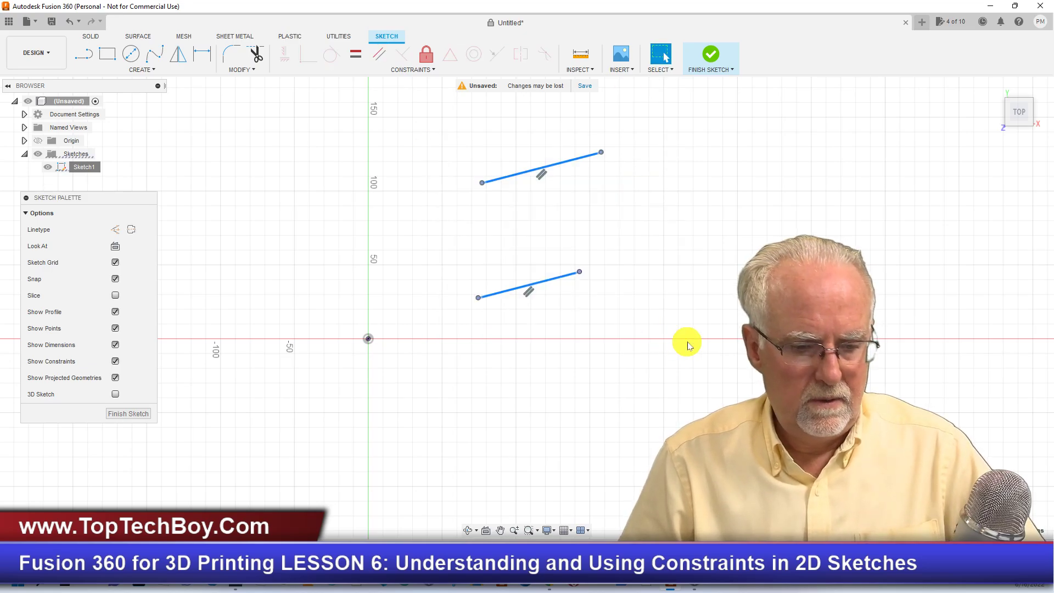
key(Delete)
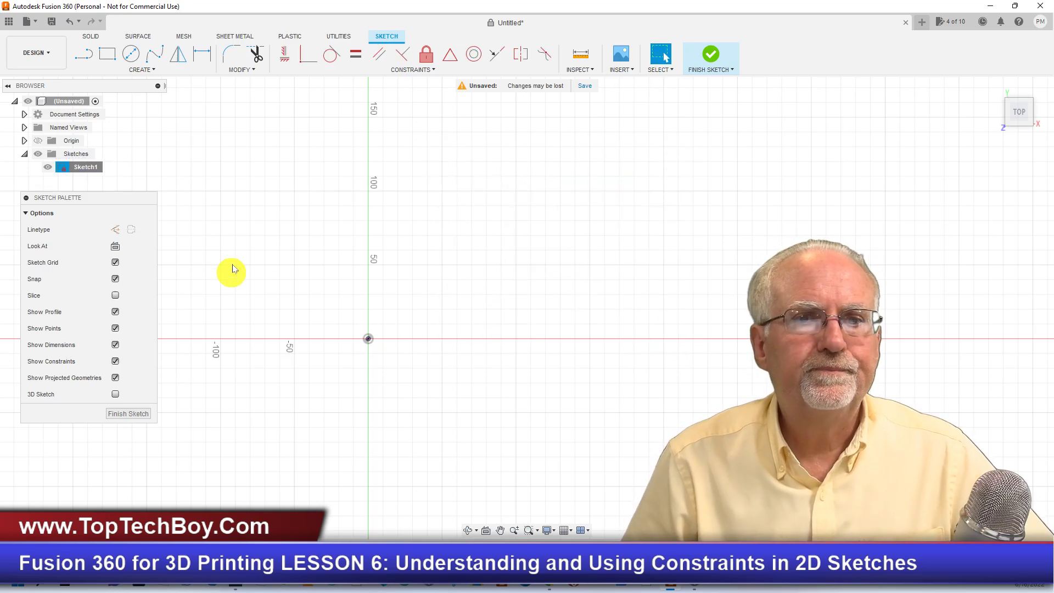
click(419, 70)
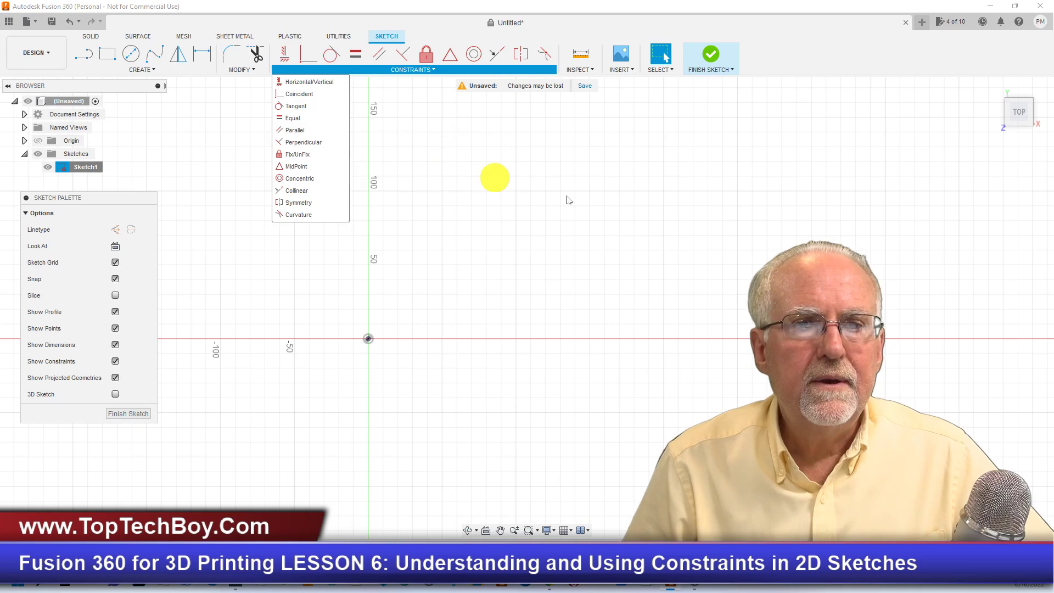
click(78, 57)
click(505, 247)
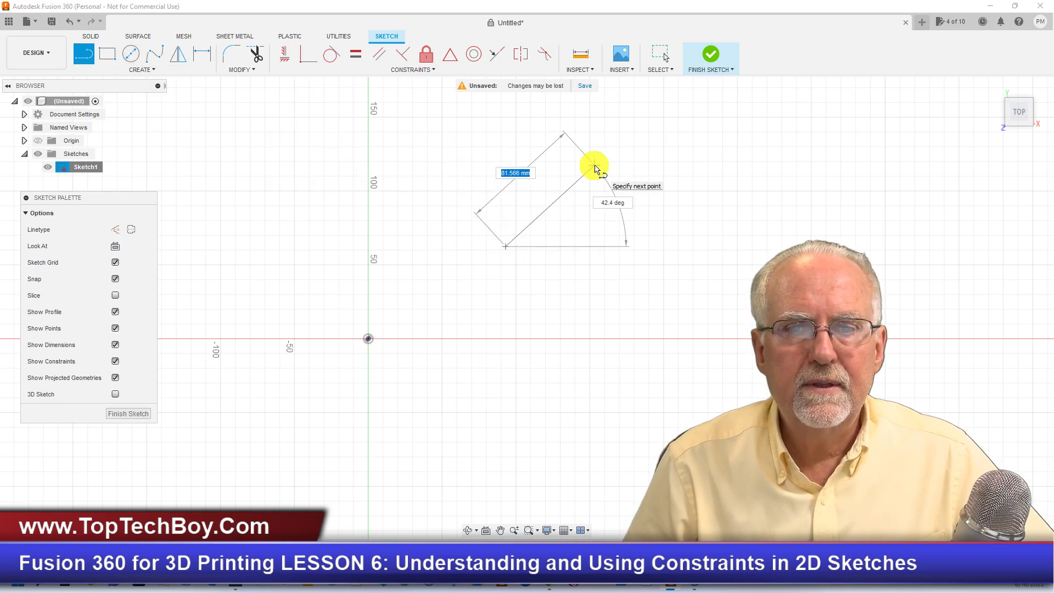
click(594, 165)
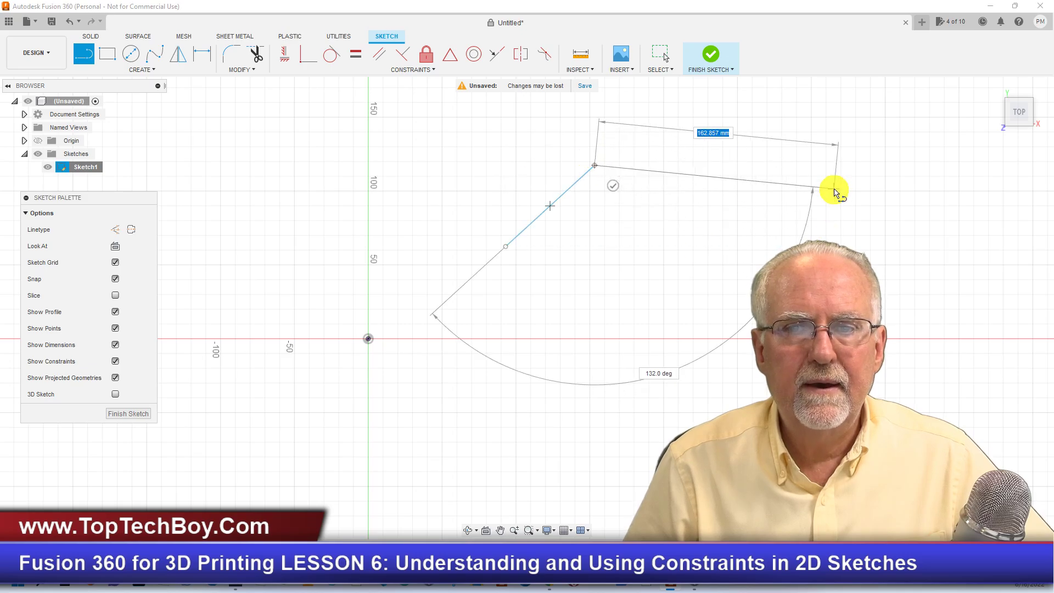
click(834, 189)
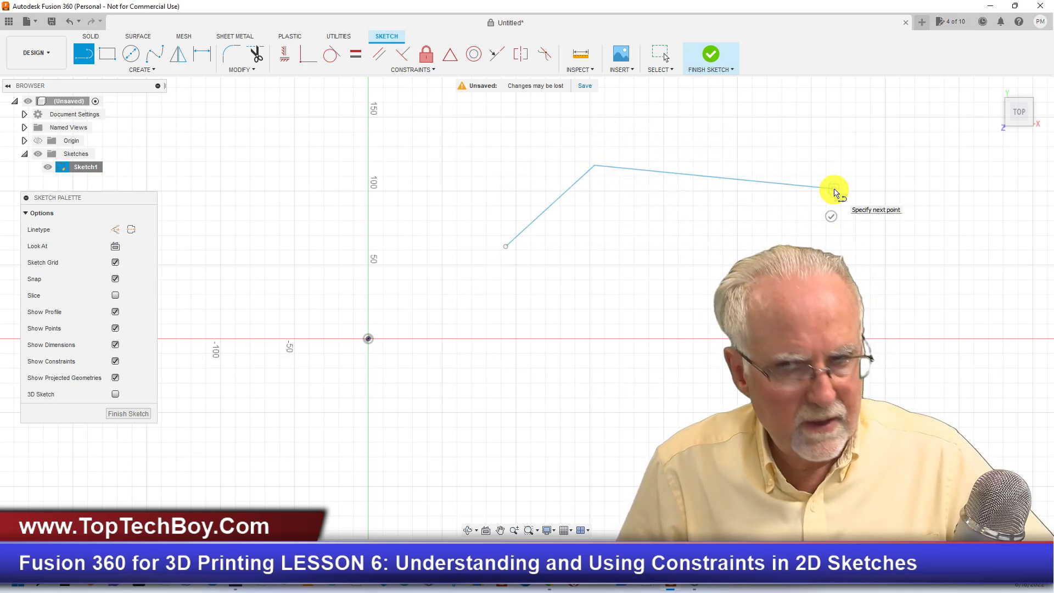
key(Escape)
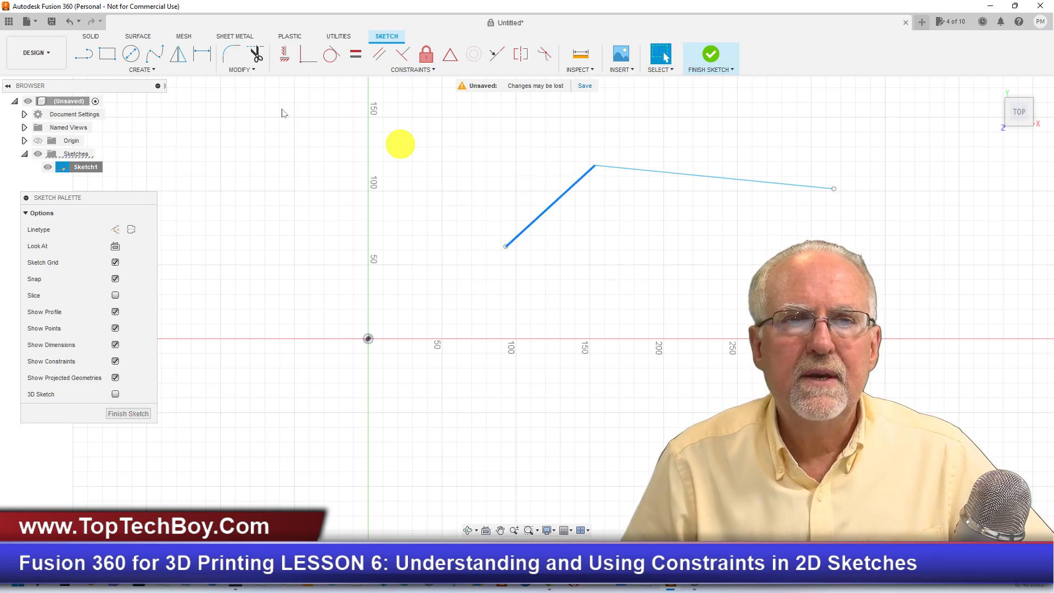
Apply a Perpendicular constraint between the two connected lines.
click(422, 70)
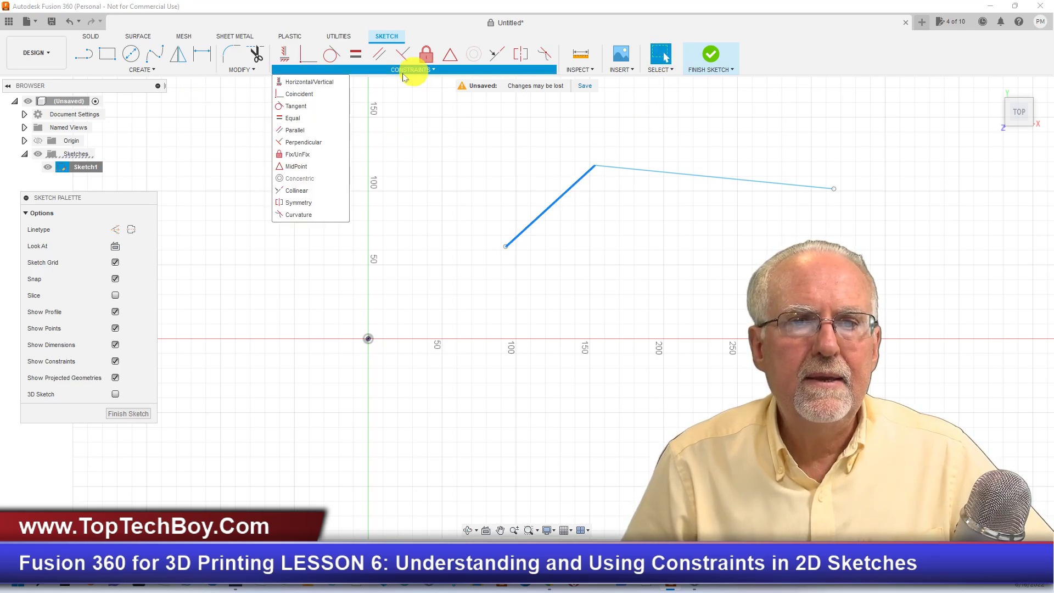
click(314, 142)
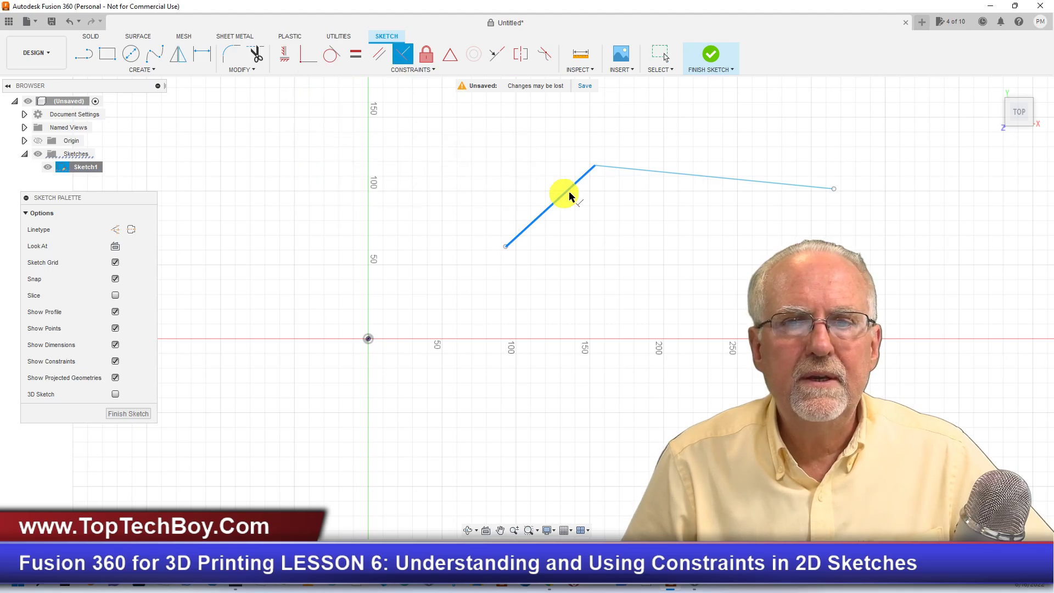
click(653, 174)
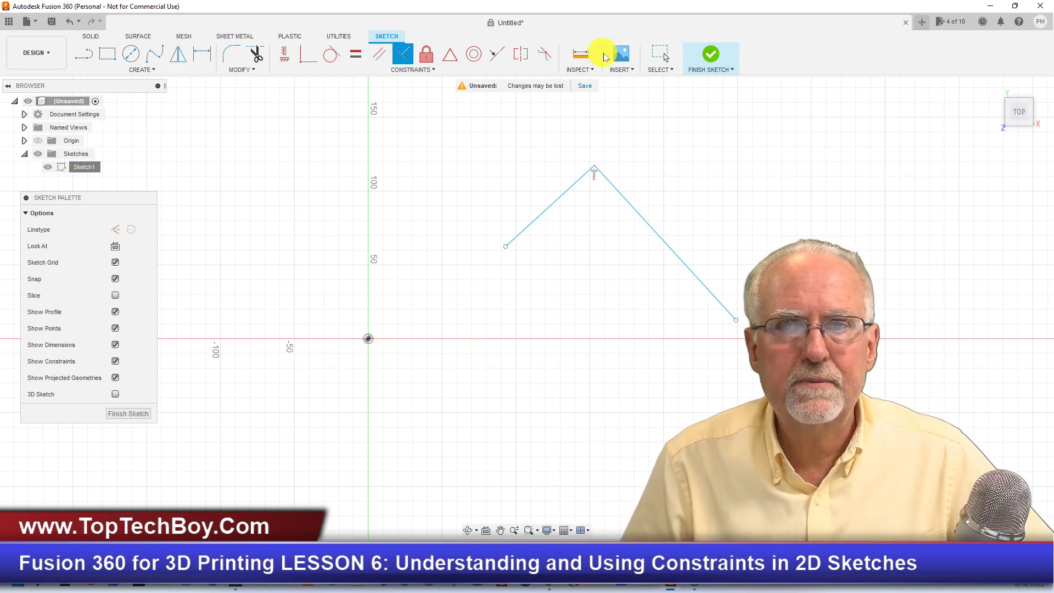
click(621, 53)
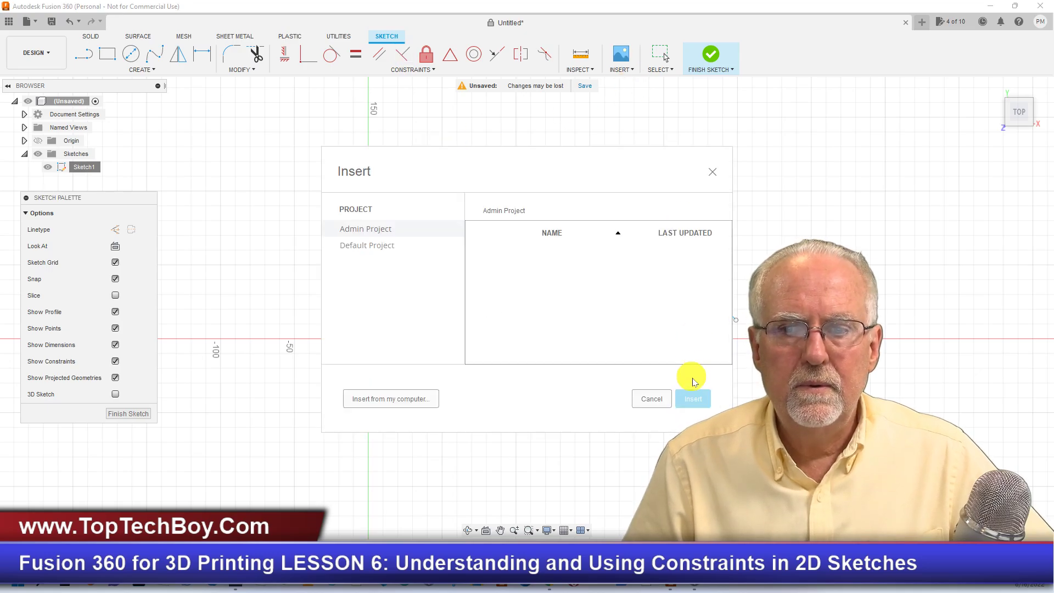
Dismiss the Insert dialog and delete the two connected perpendicular lines from the sketch.
click(652, 399)
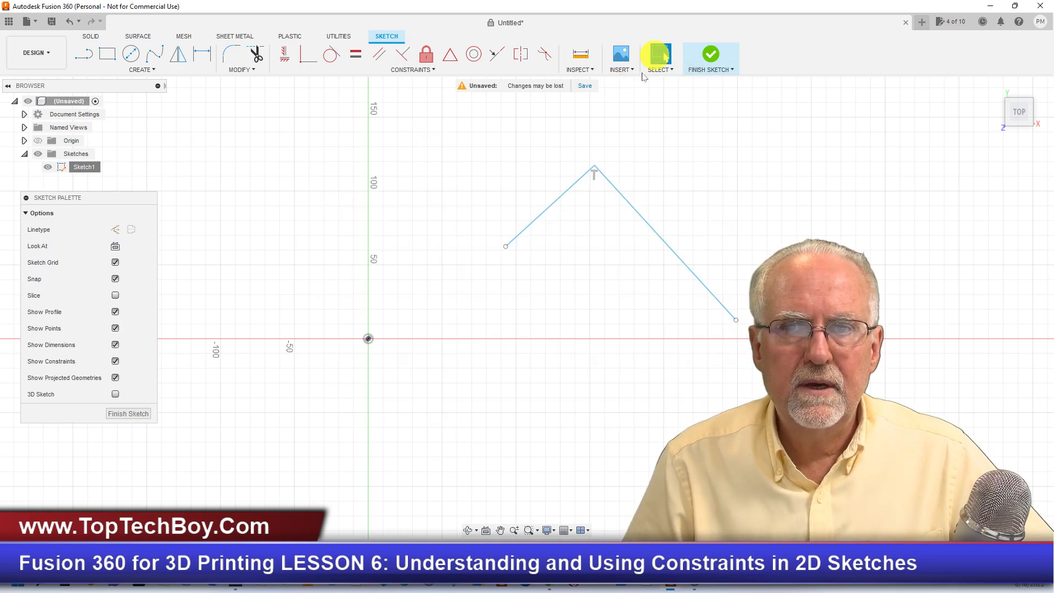
drag(404, 121, 763, 402)
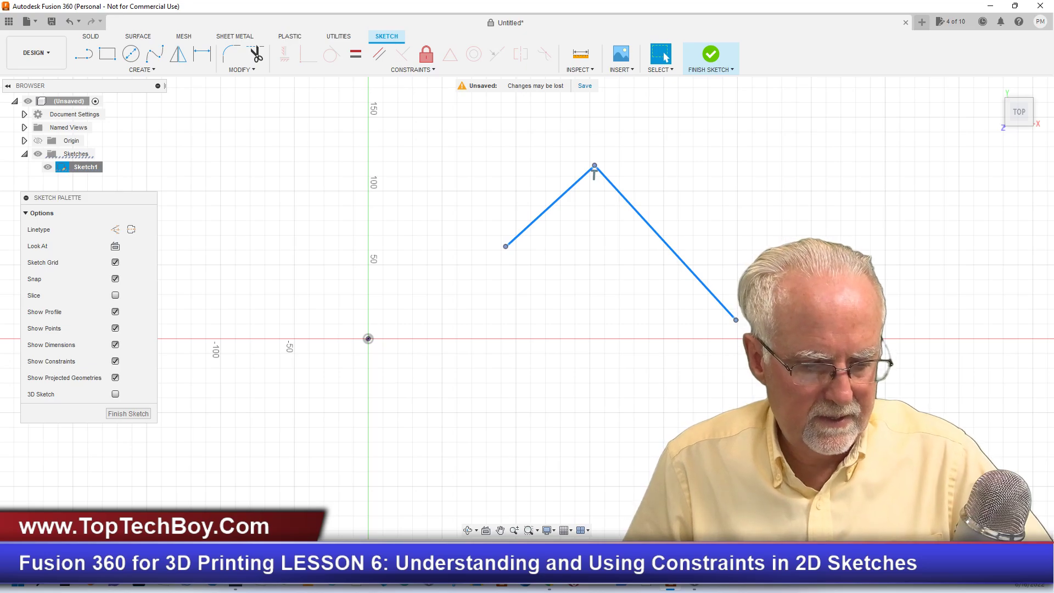
key(Delete)
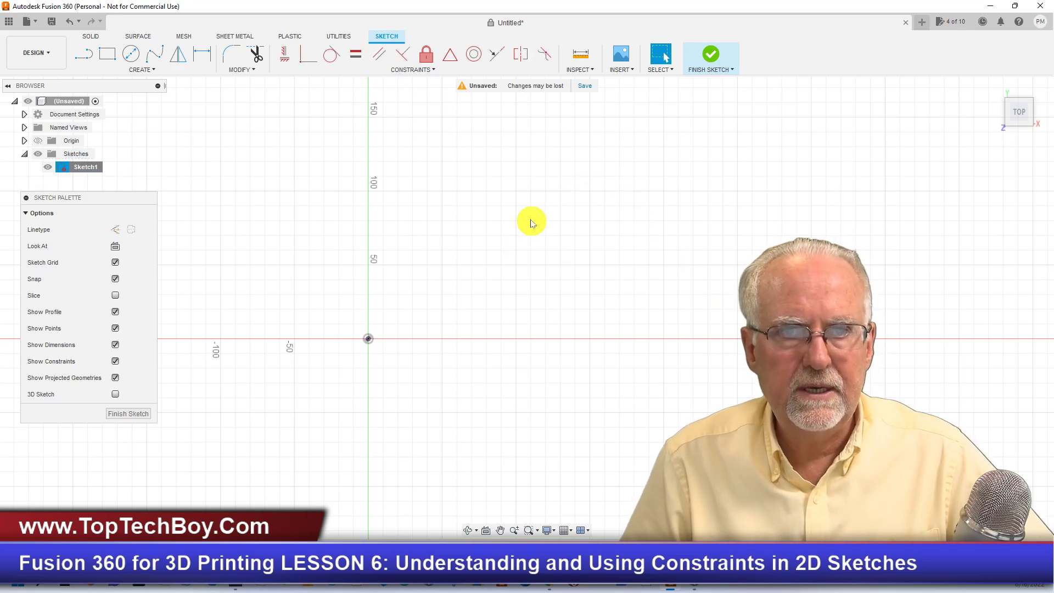
click(421, 70)
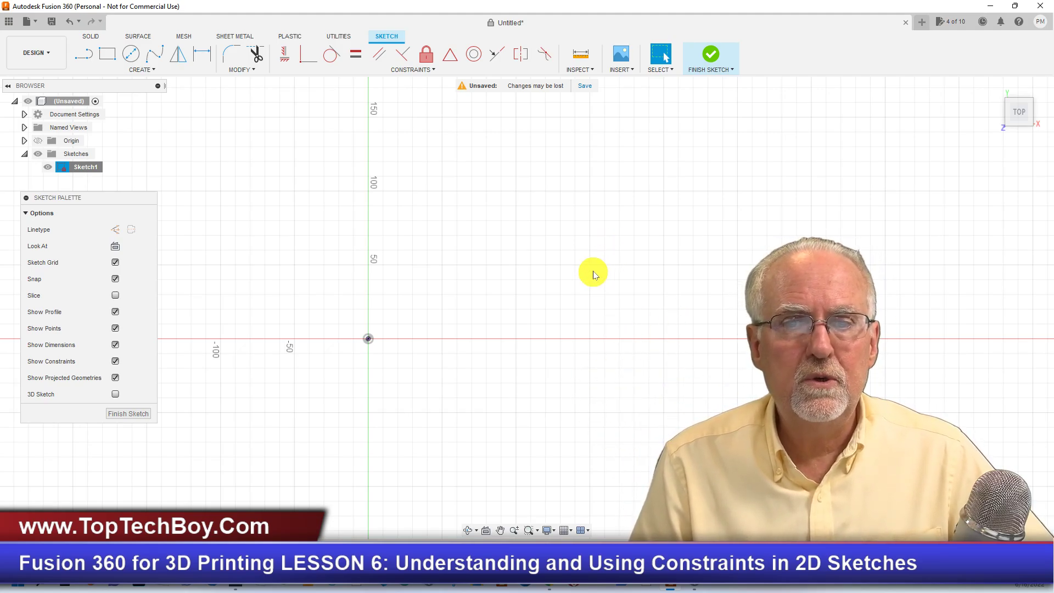
Sketch a two-point rectangle about 123 mm high from the origin, extending up and to the right.
click(108, 53)
click(368, 338)
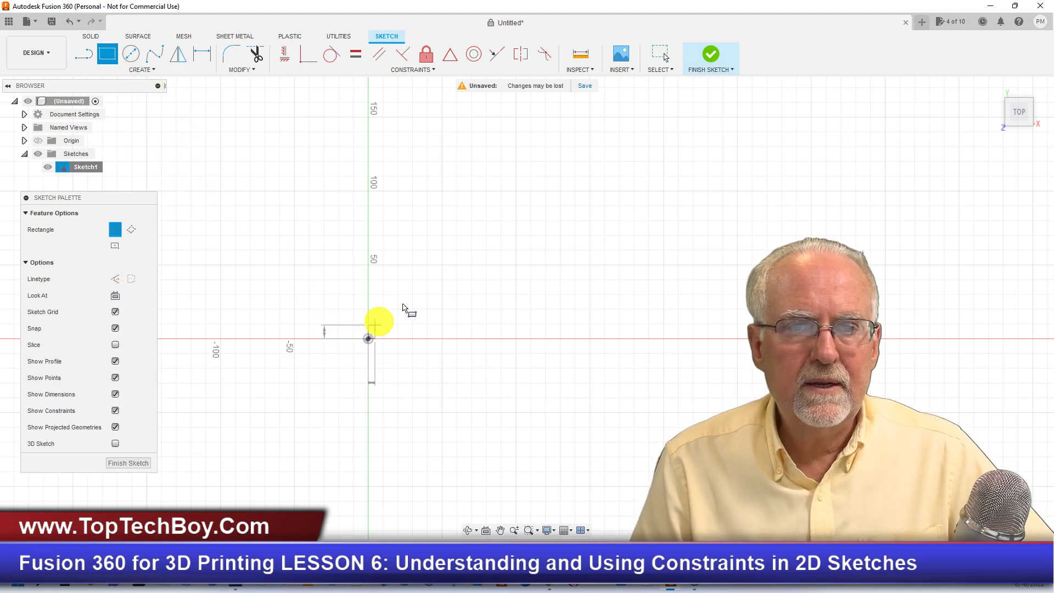
click(656, 157)
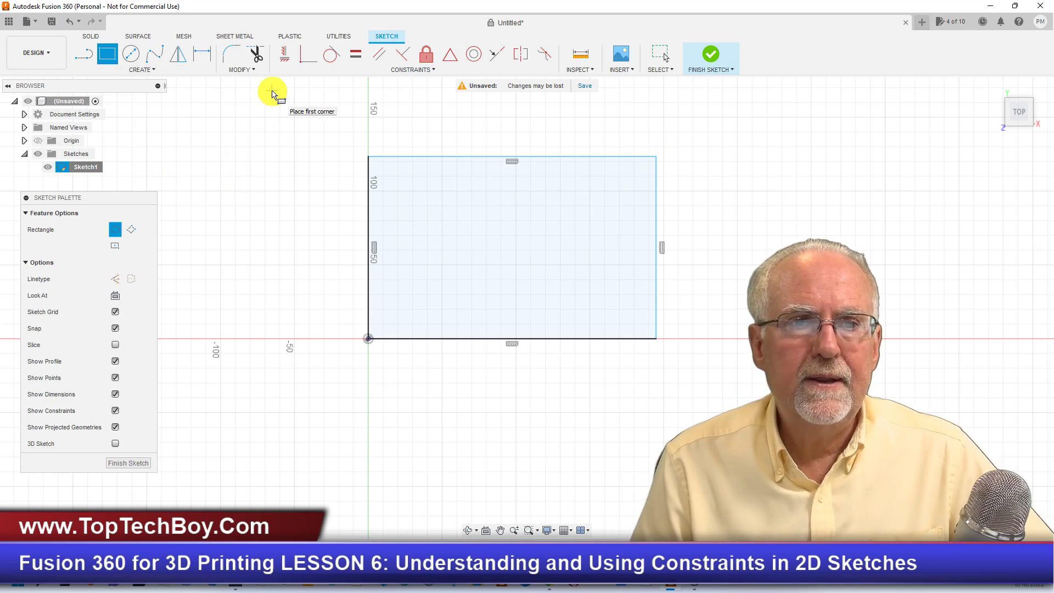
Dimension the rectangle to 100 mm wide along its lower edge and 75 mm high along its right edge.
click(202, 54)
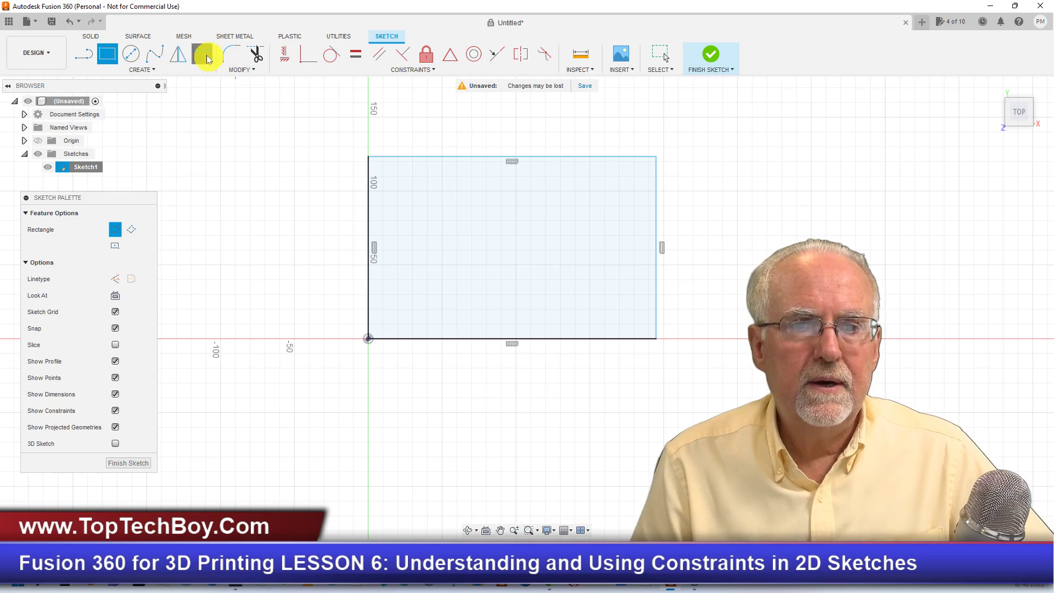
click(515, 338)
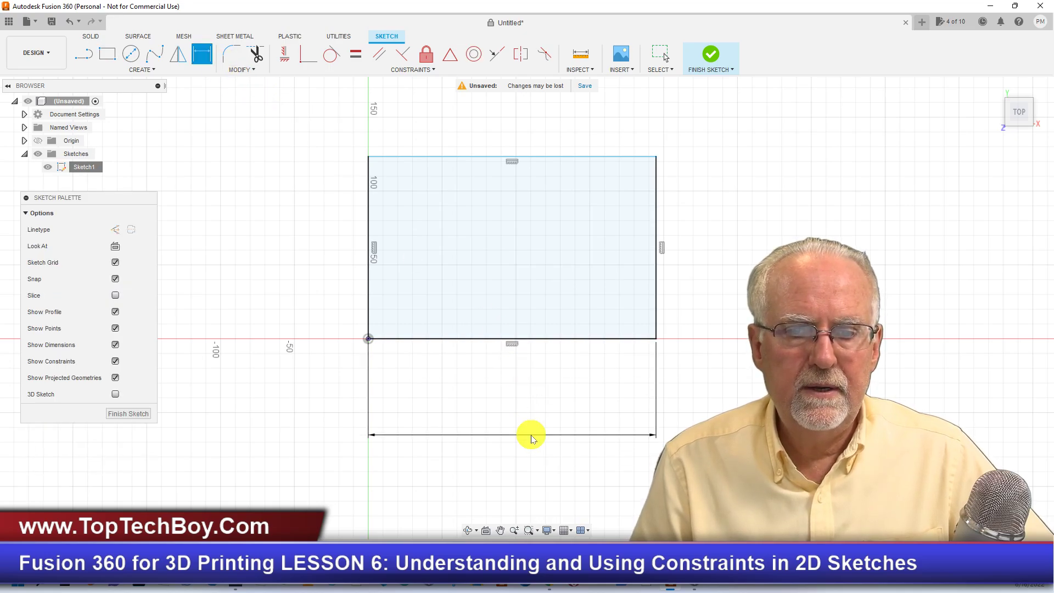
click(532, 435)
text(100)
key(Return)
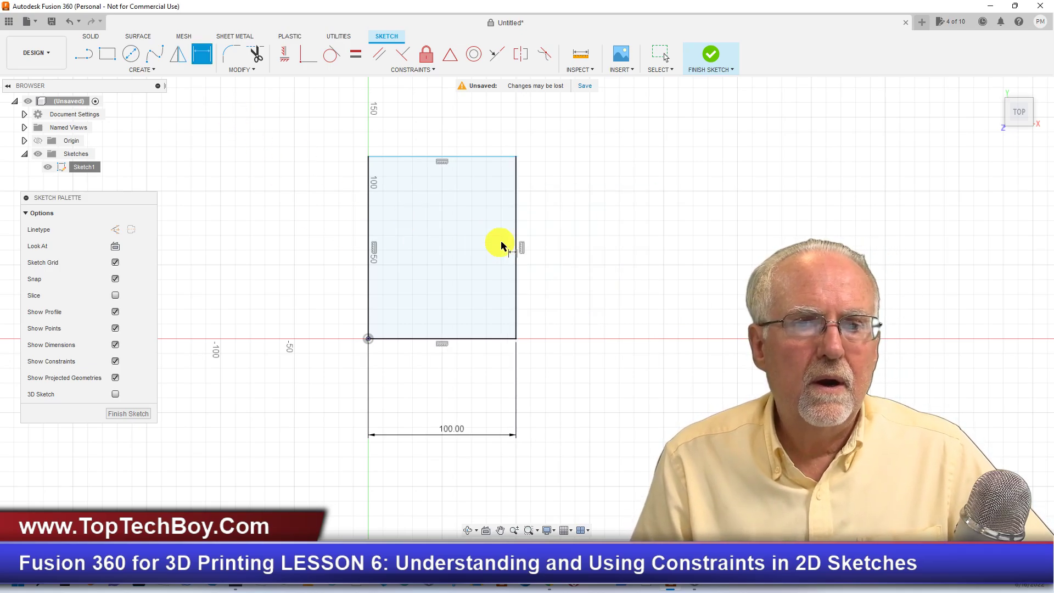
click(516, 238)
click(620, 250)
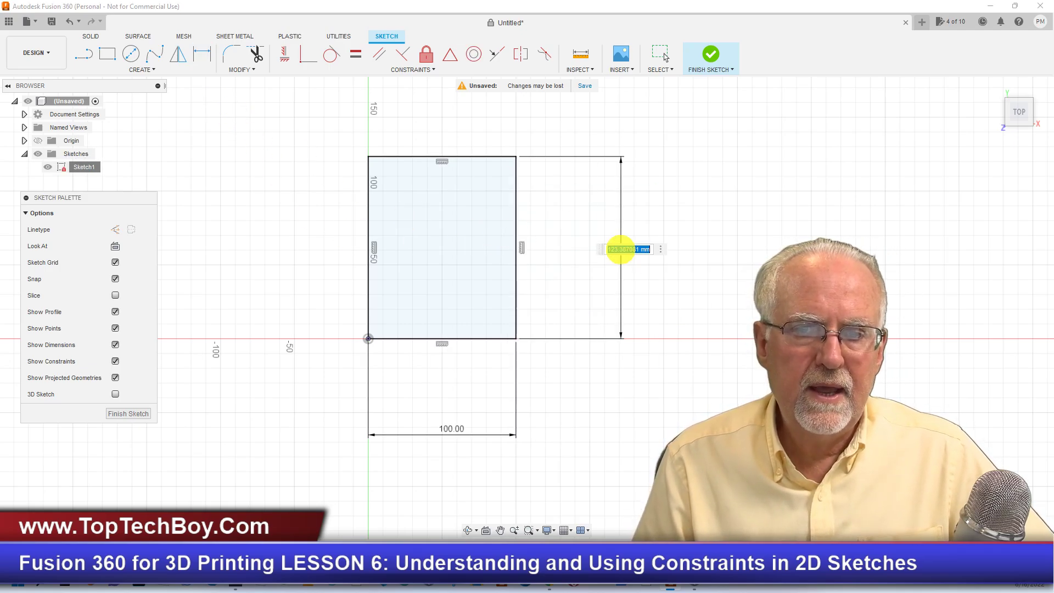
text(75)
key(Return)
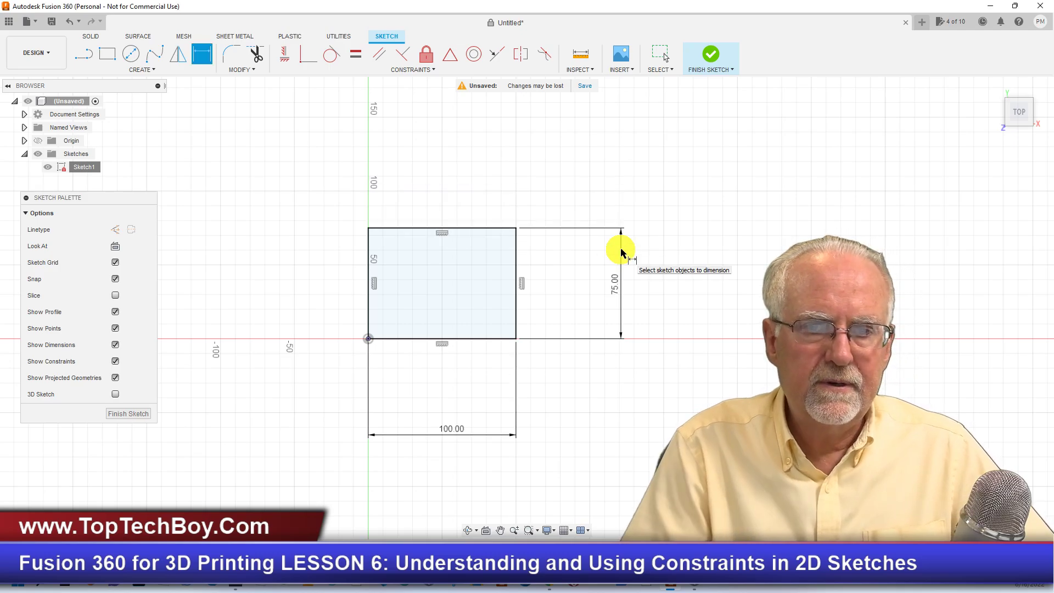
Sketch a separate circle about 133 mm in diameter, above and to the right of the rectangle.
click(131, 53)
click(752, 205)
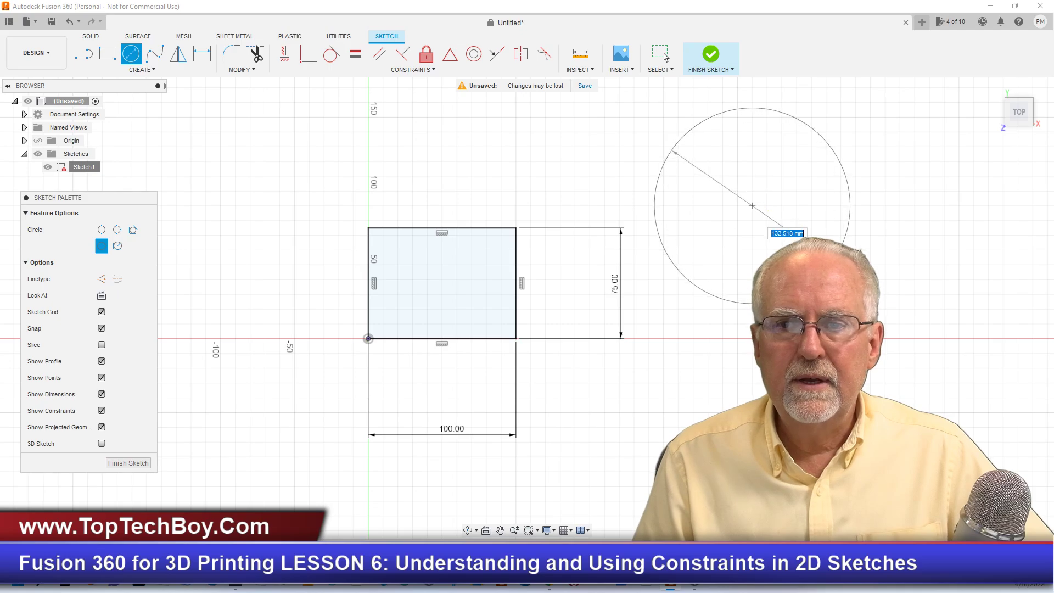
click(829, 266)
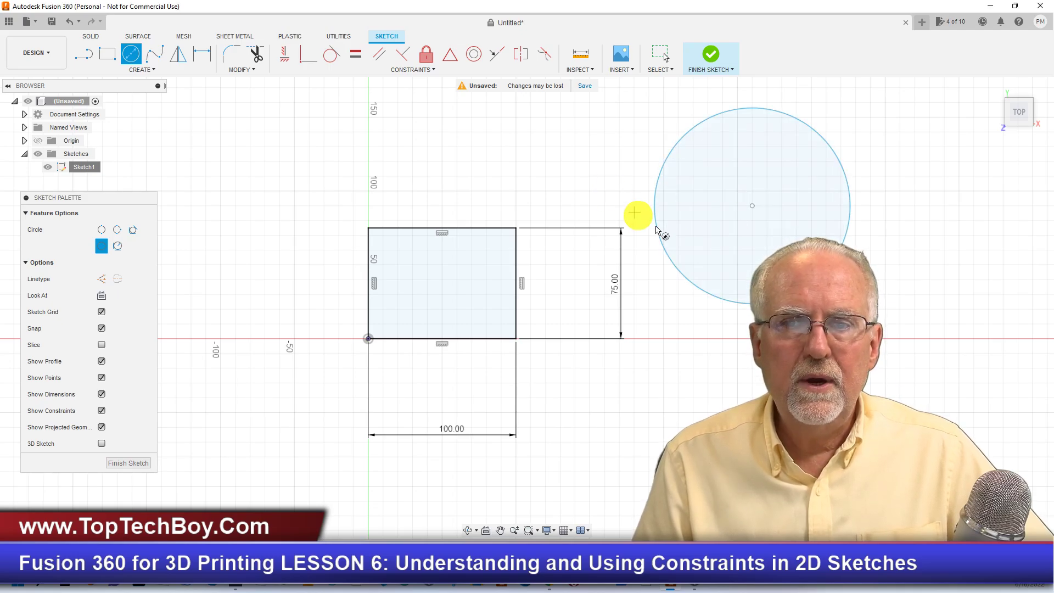
Dimension the circle's diameter to 50 mm.
click(202, 53)
click(696, 289)
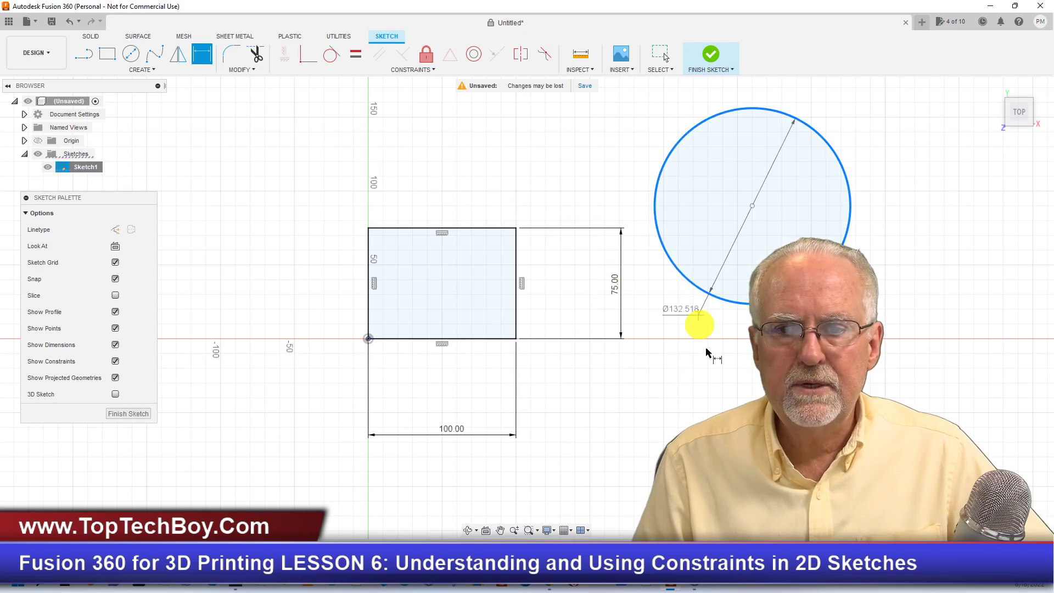
click(720, 375)
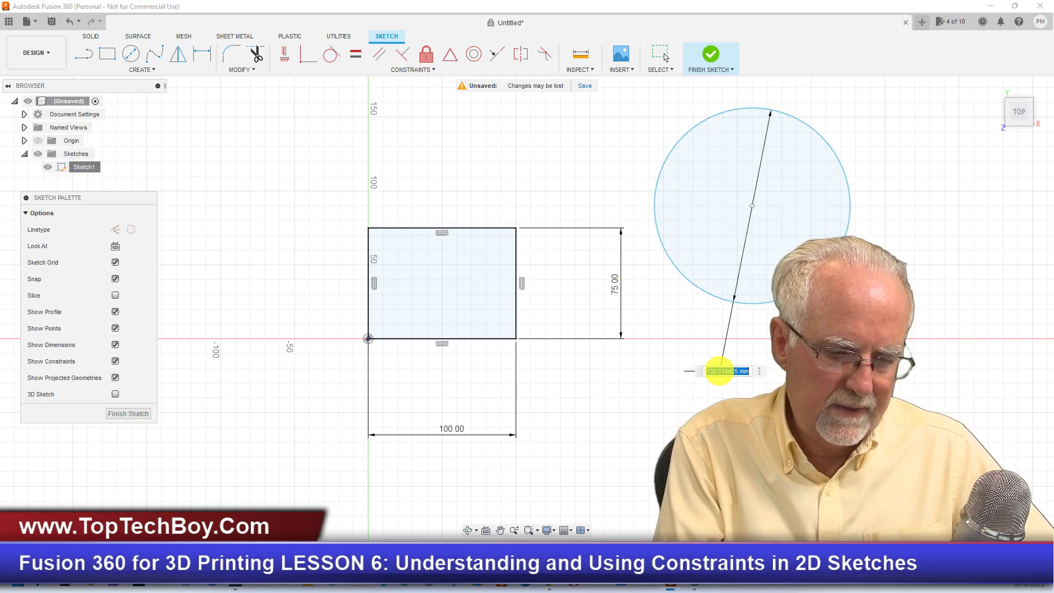
text(50)
key(Return)
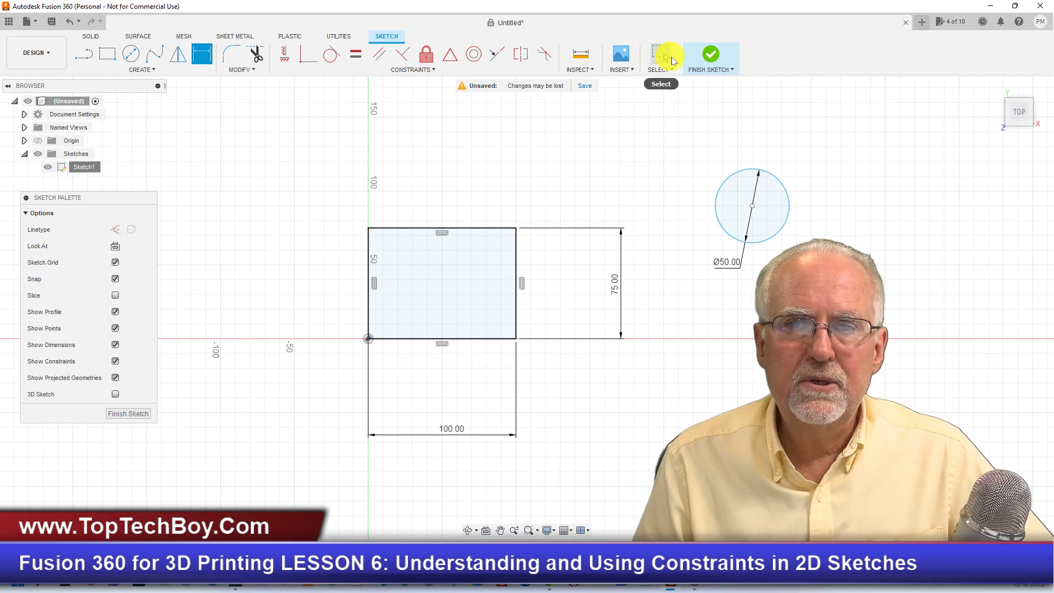
Move the 50 mm circle so that it sits directly above the upper edge of the rectangle.
click(672, 58)
drag(784, 190, 510, 134)
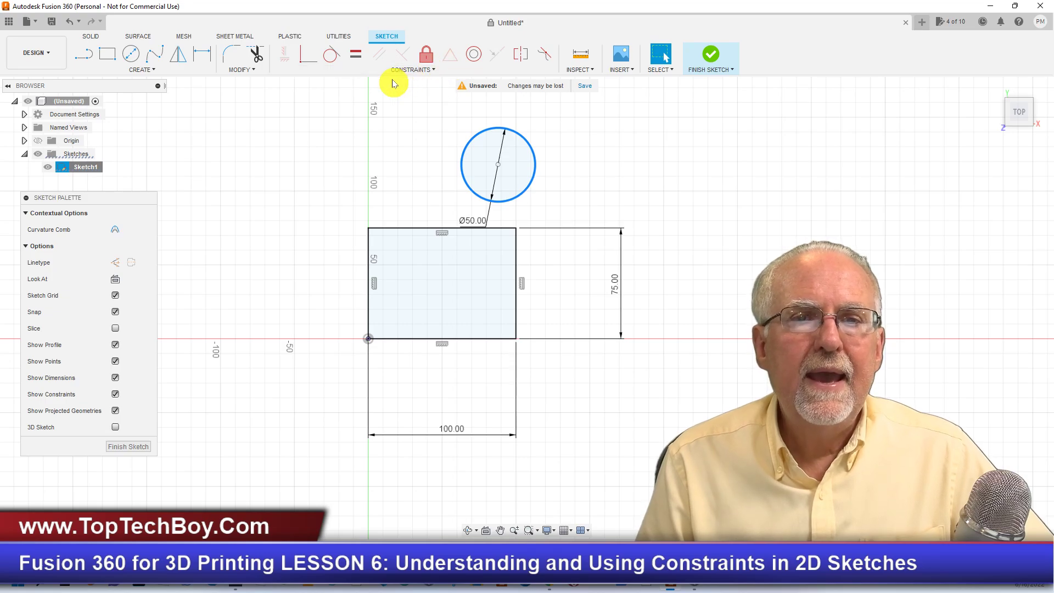
click(429, 72)
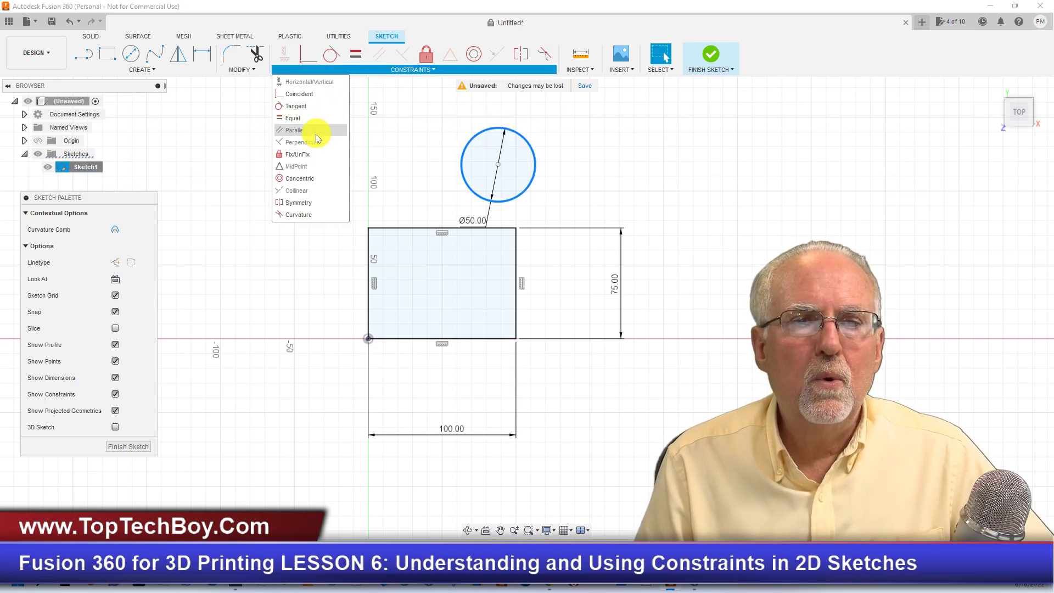
click(670, 153)
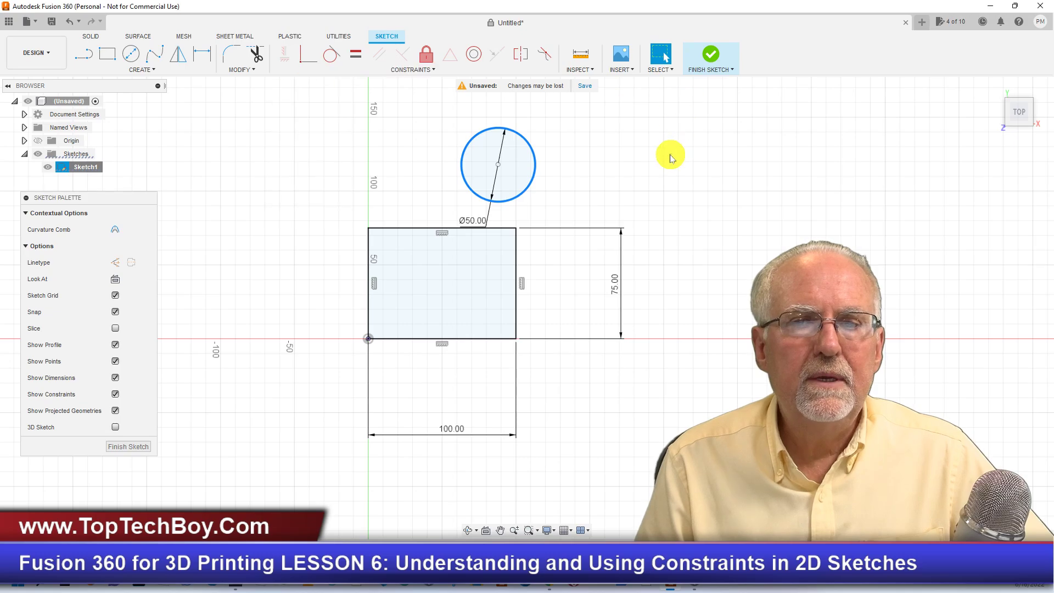
click(411, 71)
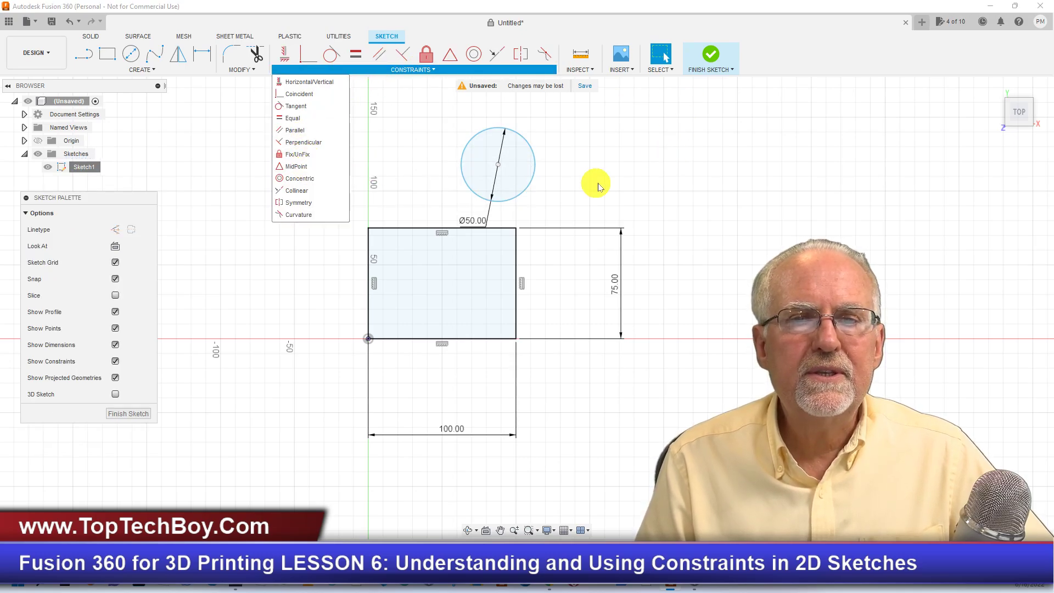
click(531, 177)
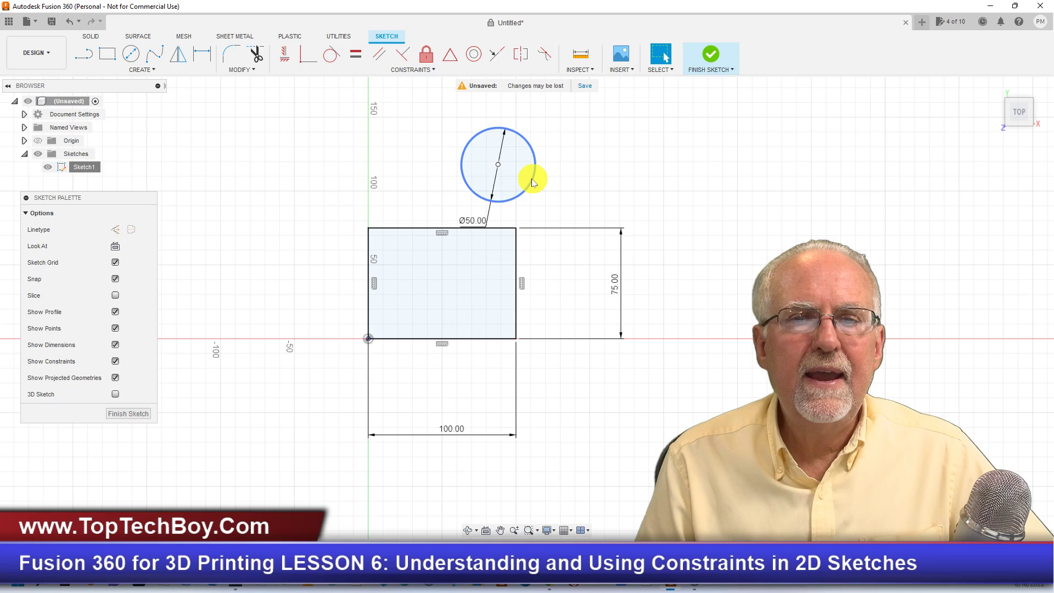
click(393, 68)
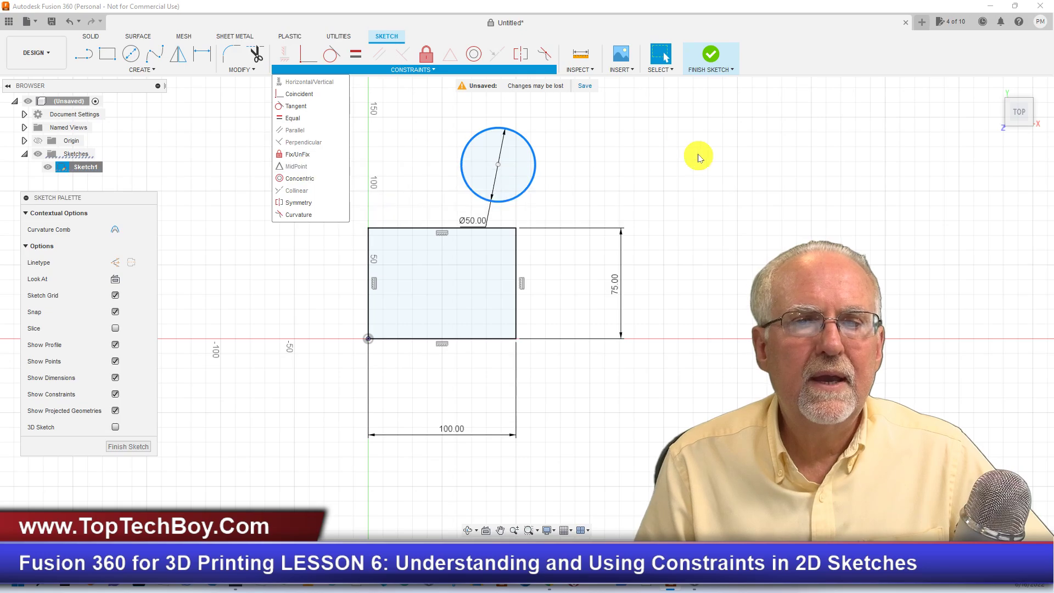
click(649, 170)
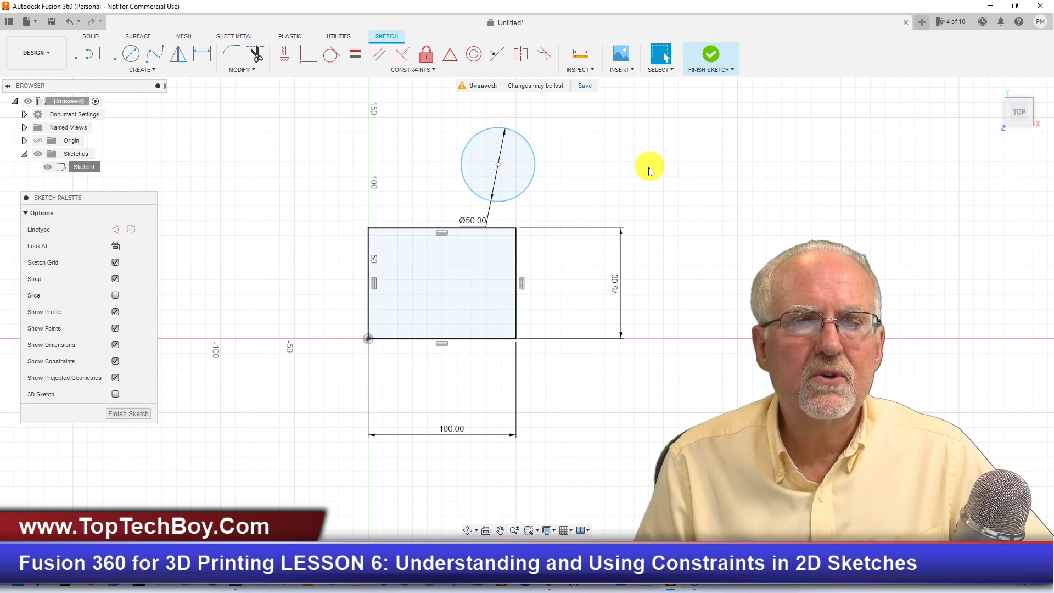
Apply a MidPoint constraint between the circle's center point and the rectangle's upper edge.
click(353, 72)
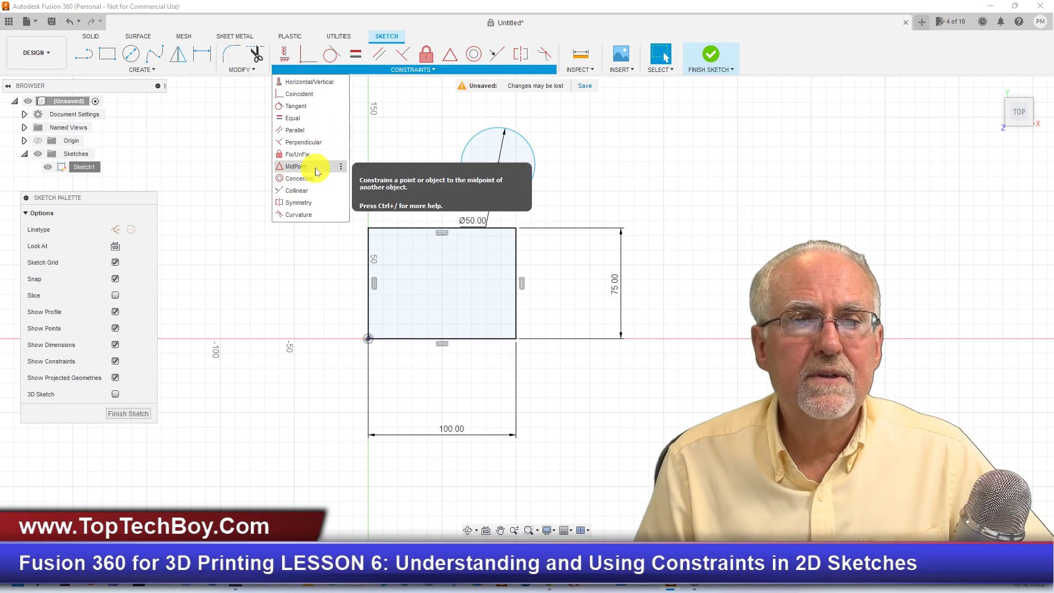
click(297, 167)
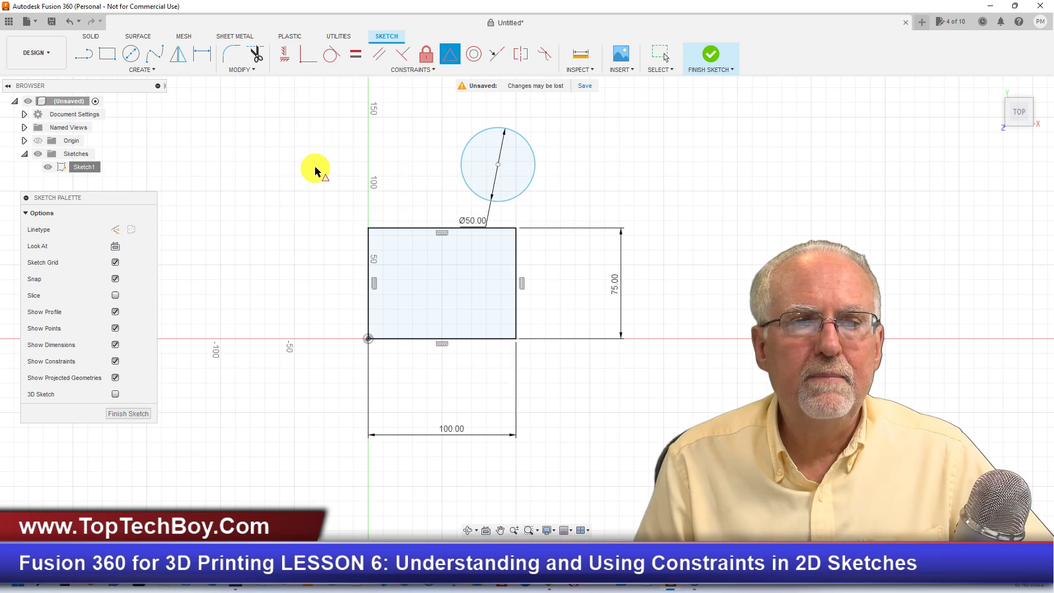
click(498, 168)
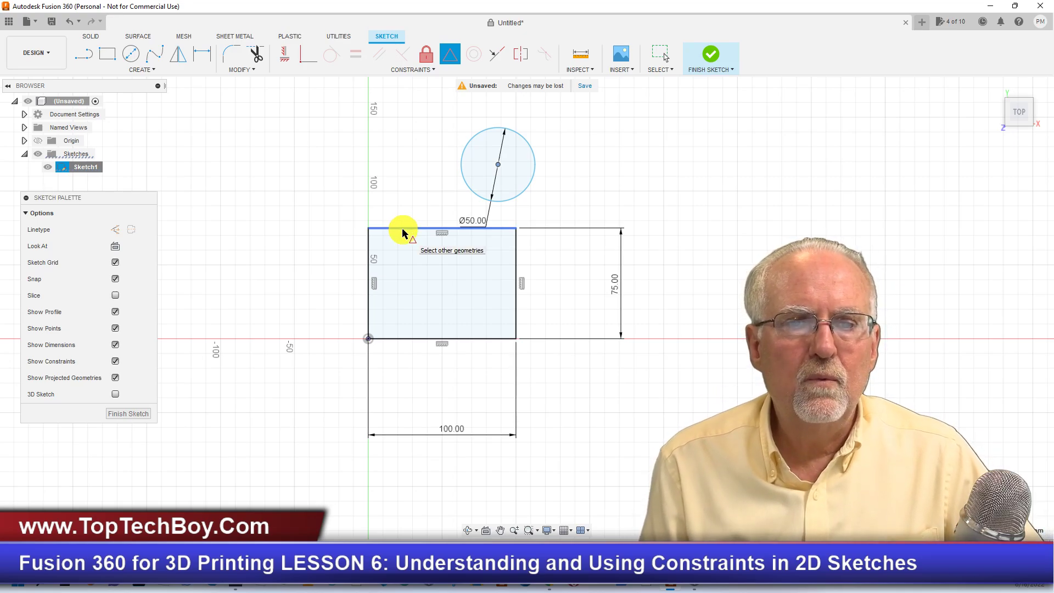
click(402, 228)
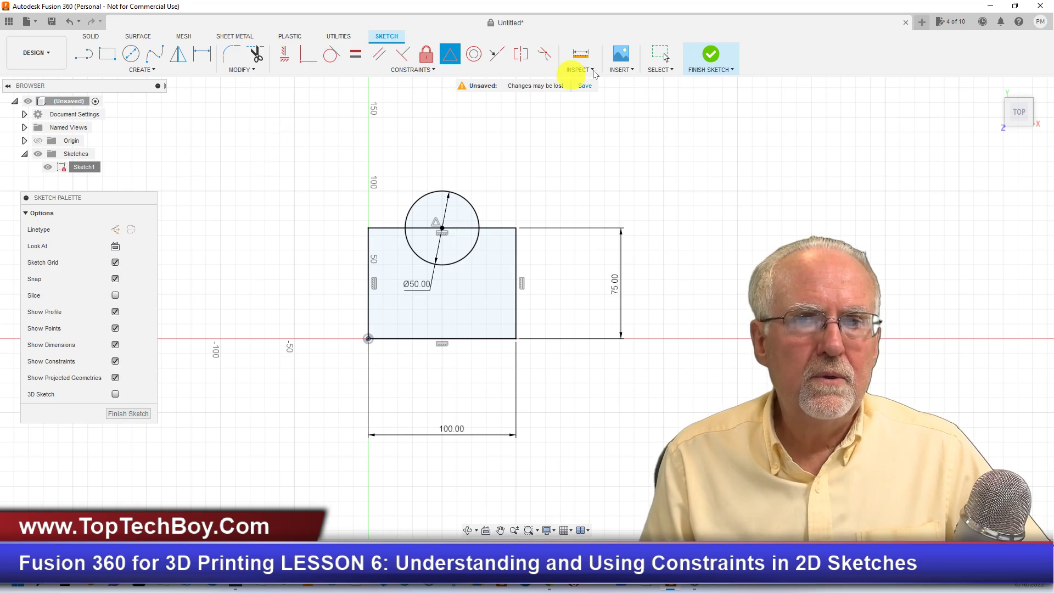
Delete the rectangle and the circle together with their dimensions to empty the sketch.
mouse_move(272, 160)
mouse_down()
mouse_move(644, 466)
mouse_move(720, 491)
mouse_up()
key(Delete)
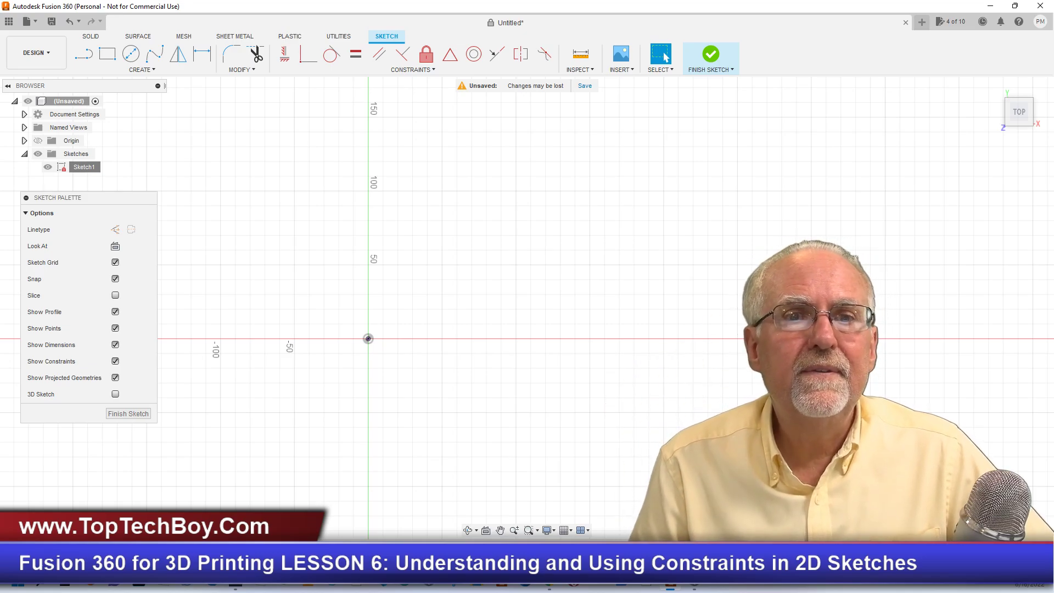
click(441, 73)
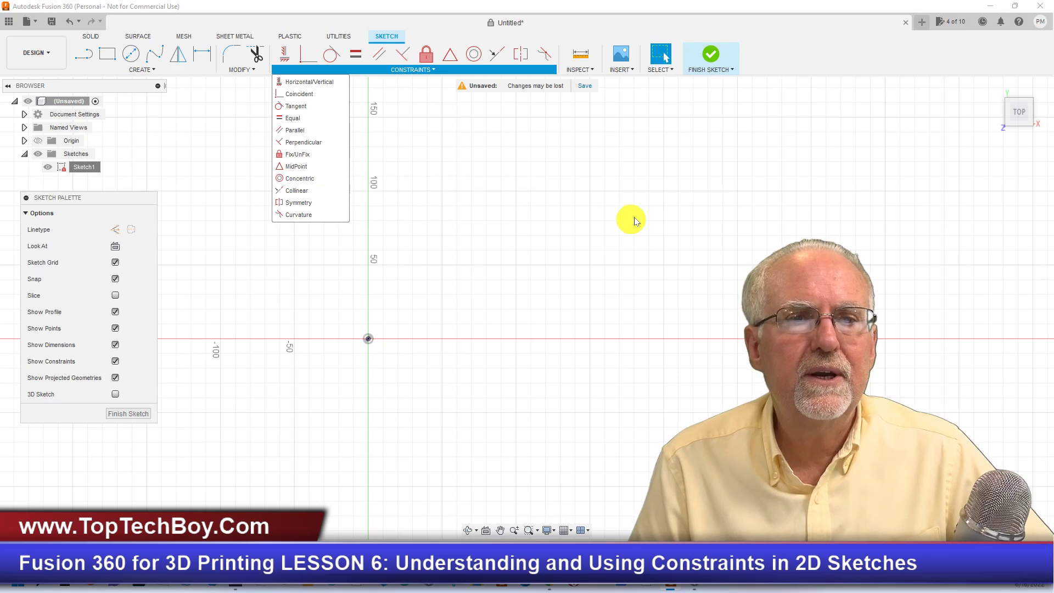
Sketch two separate circles to the right of the origin, a smaller one and a larger one farther right.
click(133, 57)
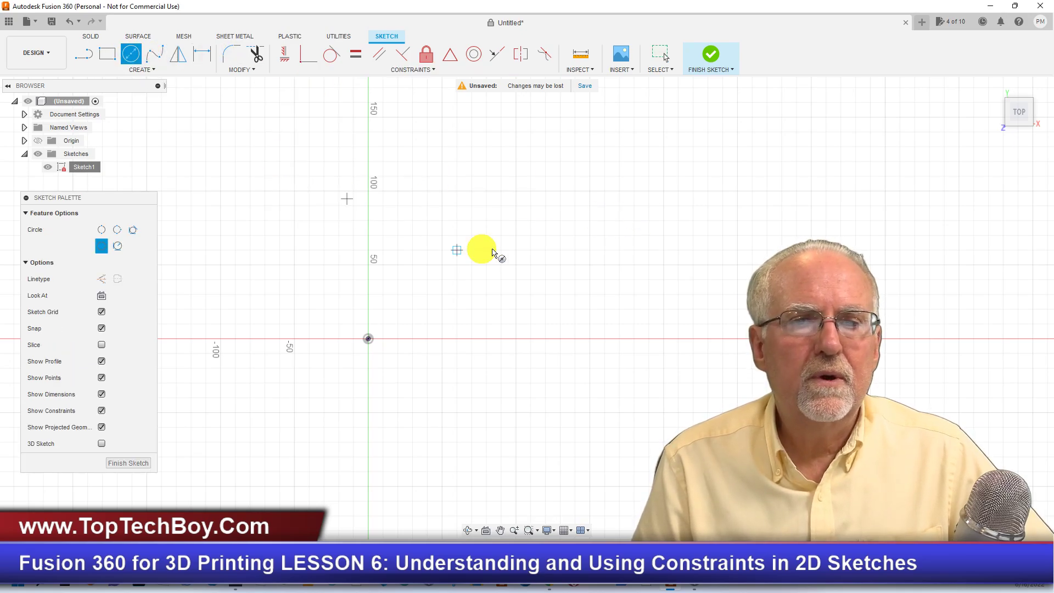
click(525, 224)
click(563, 264)
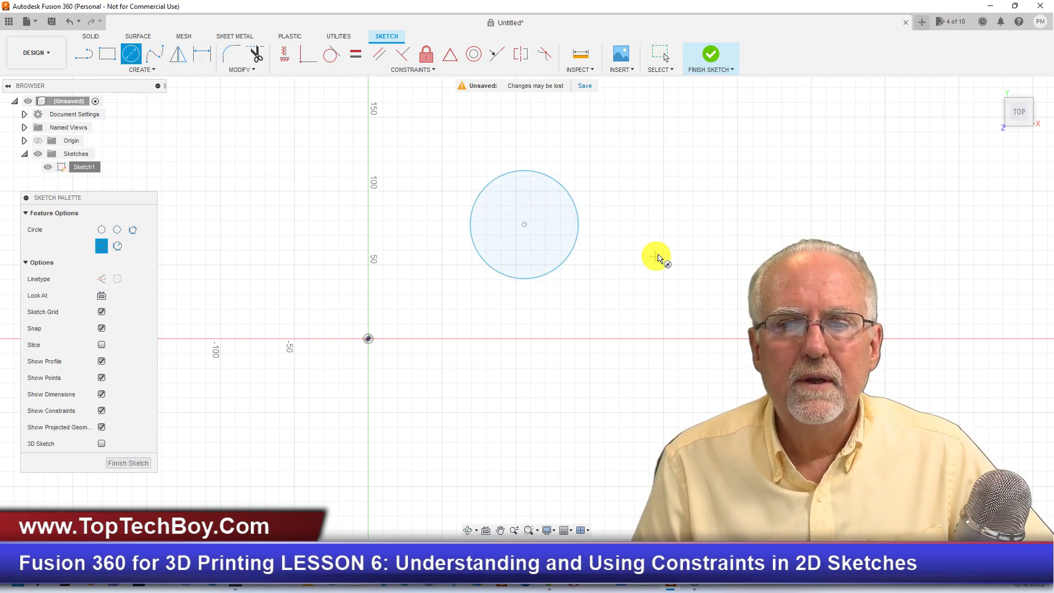
click(694, 250)
click(765, 308)
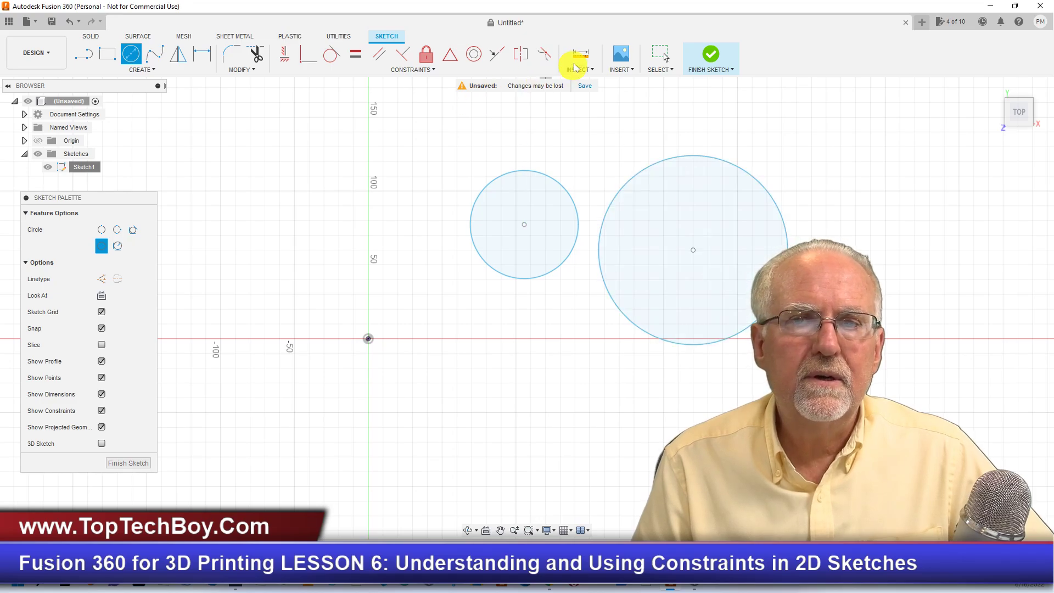
click(663, 57)
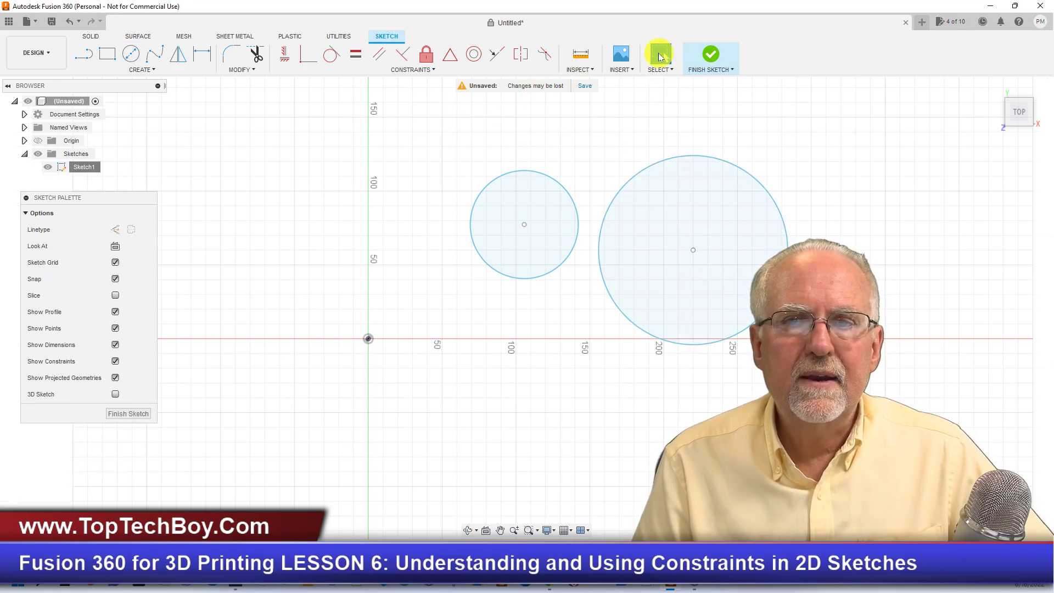
click(428, 71)
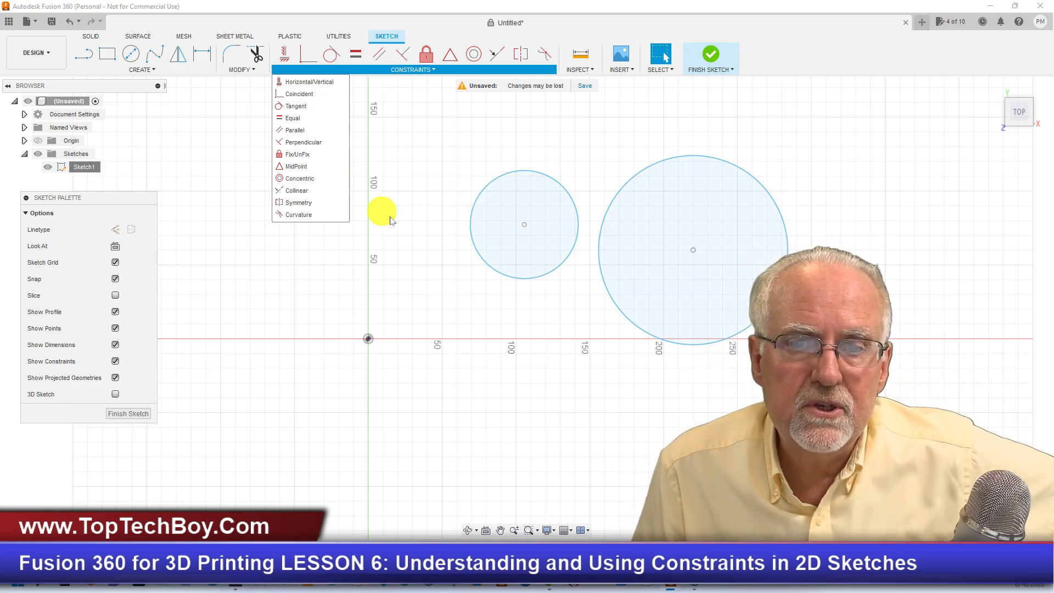
click(519, 223)
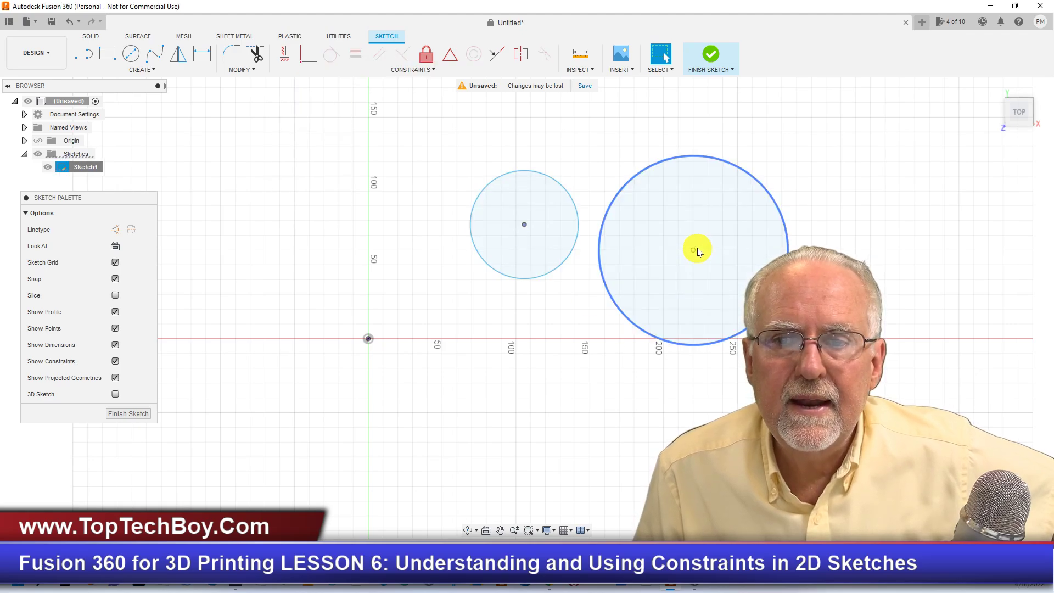
key(Escape)
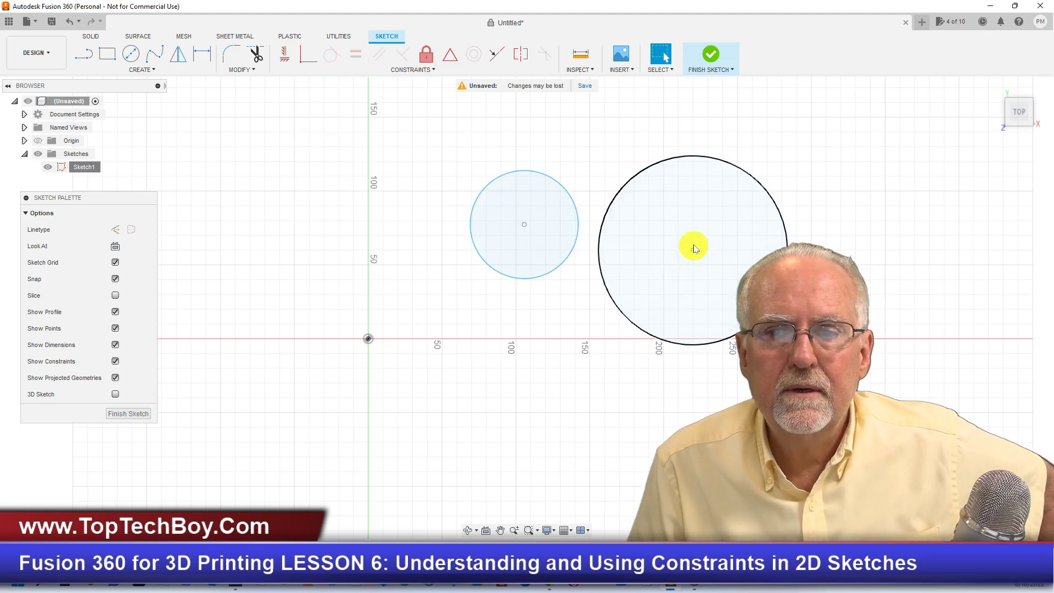
click(393, 66)
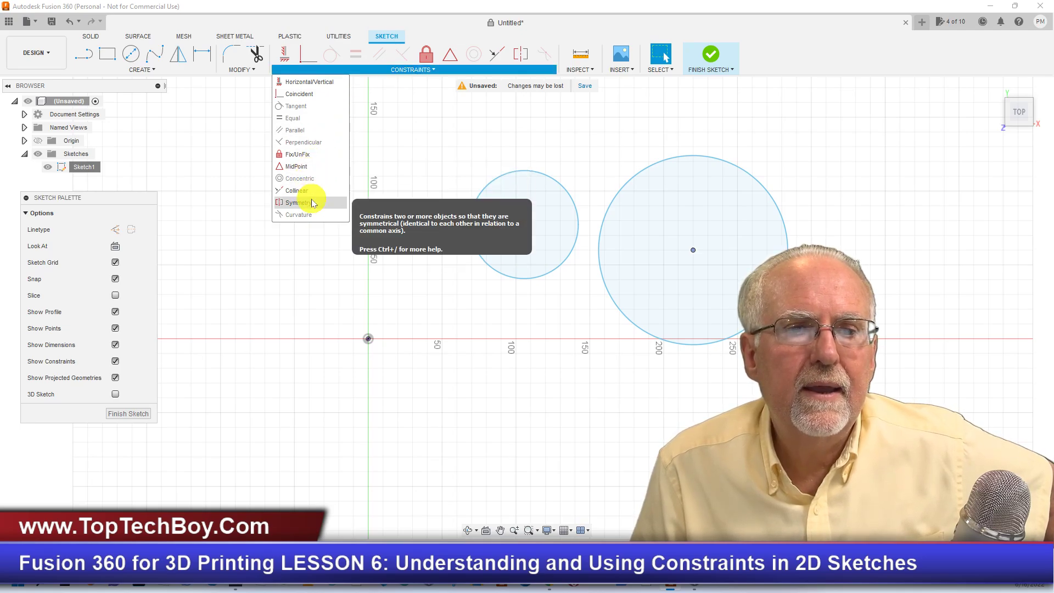
click(516, 118)
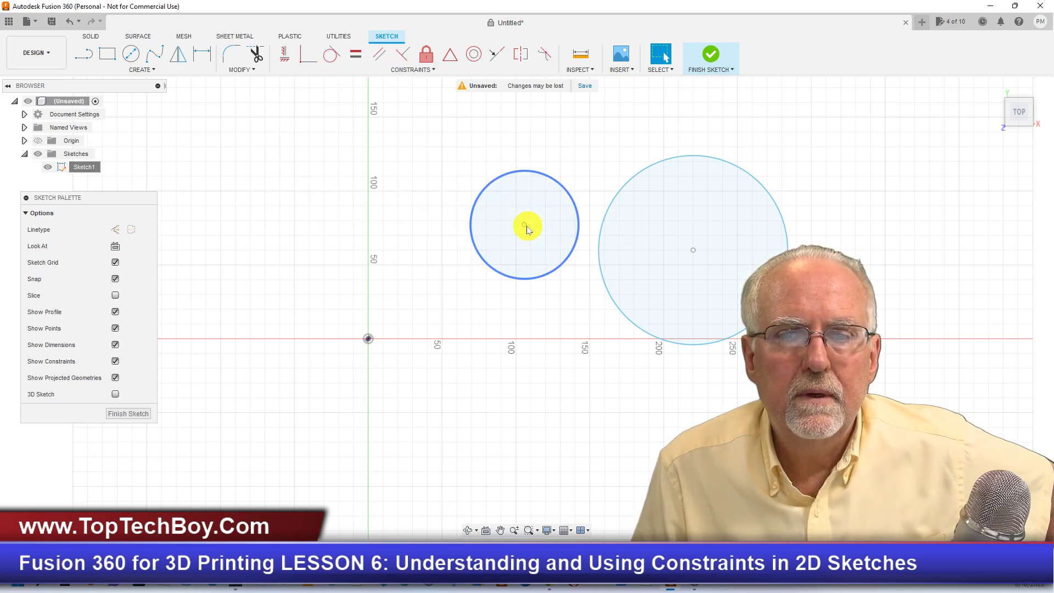
click(524, 225)
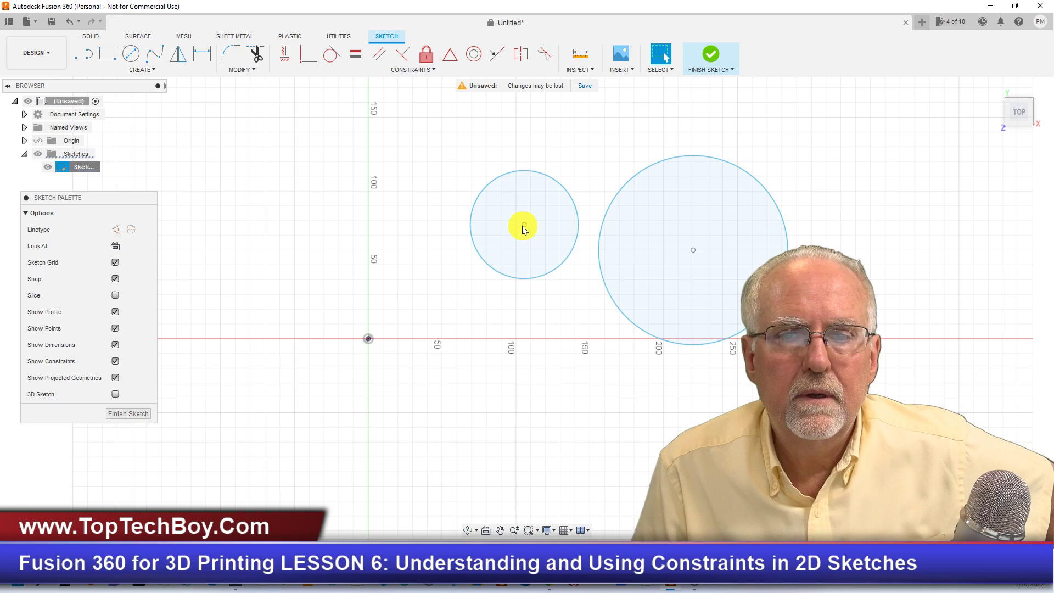
Apply a Concentric constraint between the smaller circle and the larger circle.
click(407, 67)
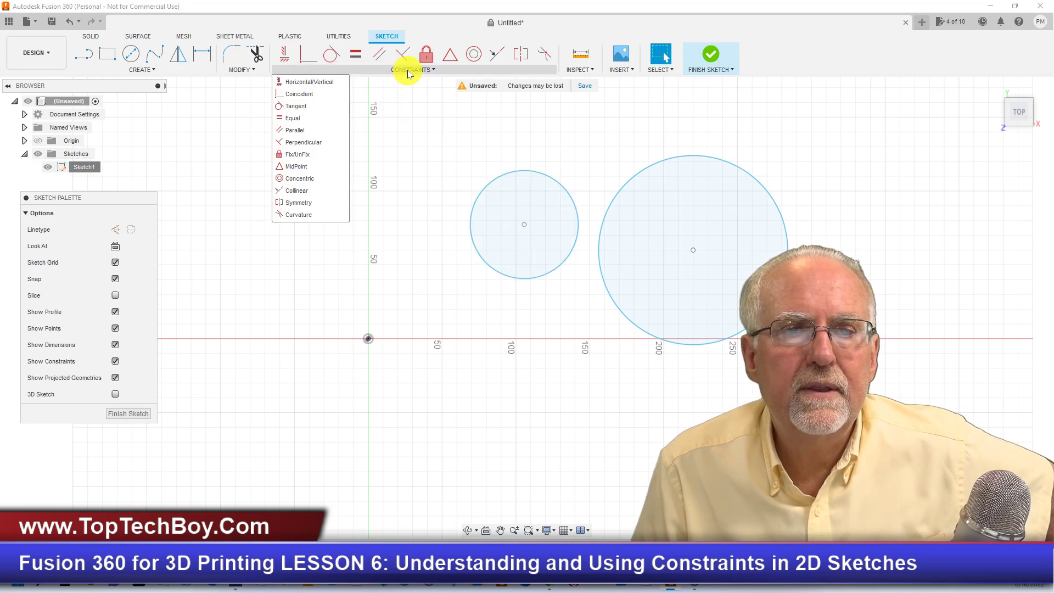
click(312, 179)
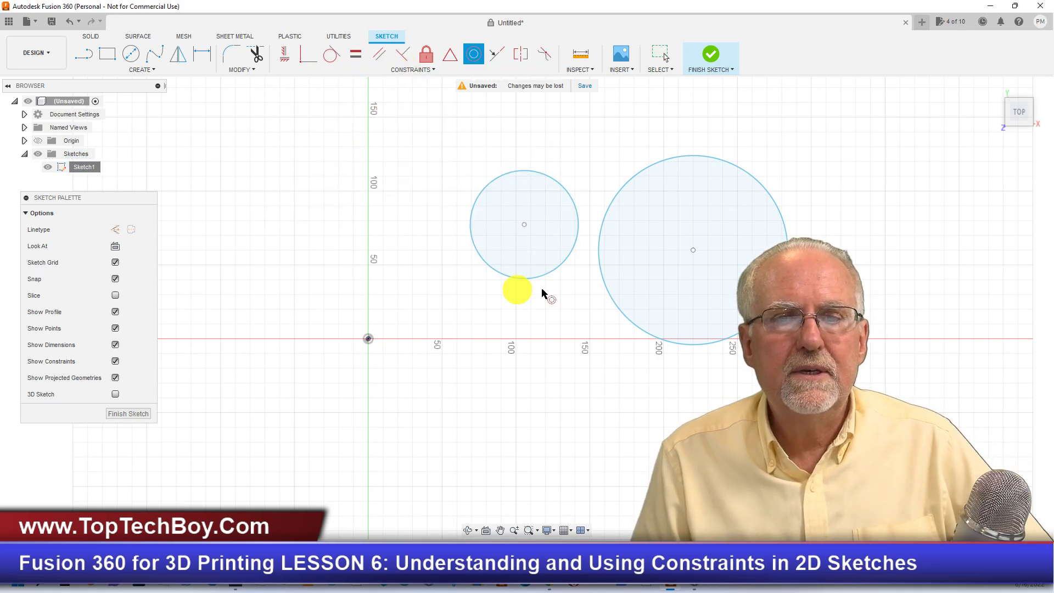
click(483, 262)
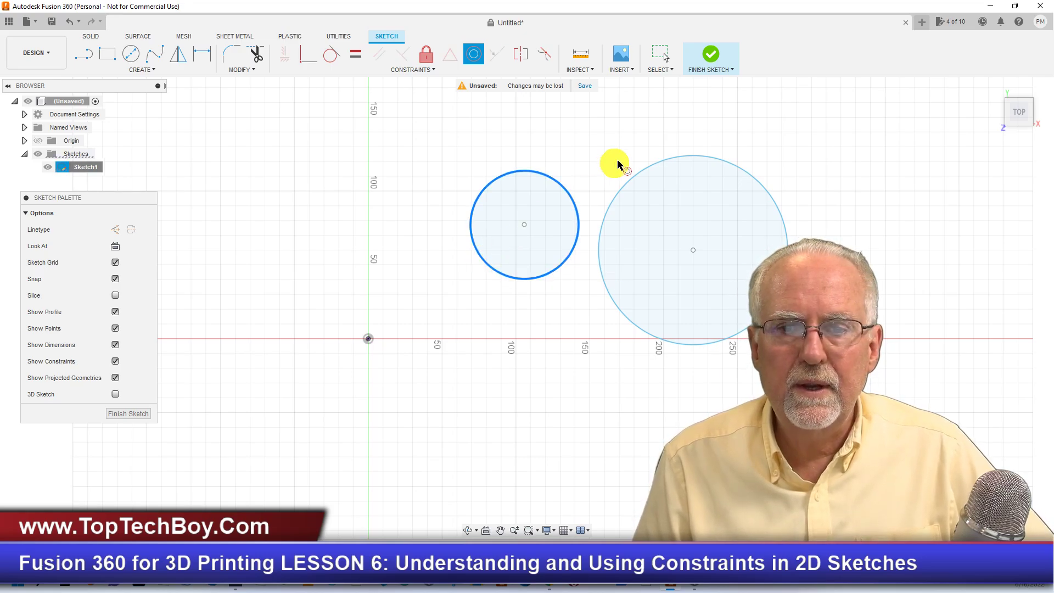
click(644, 172)
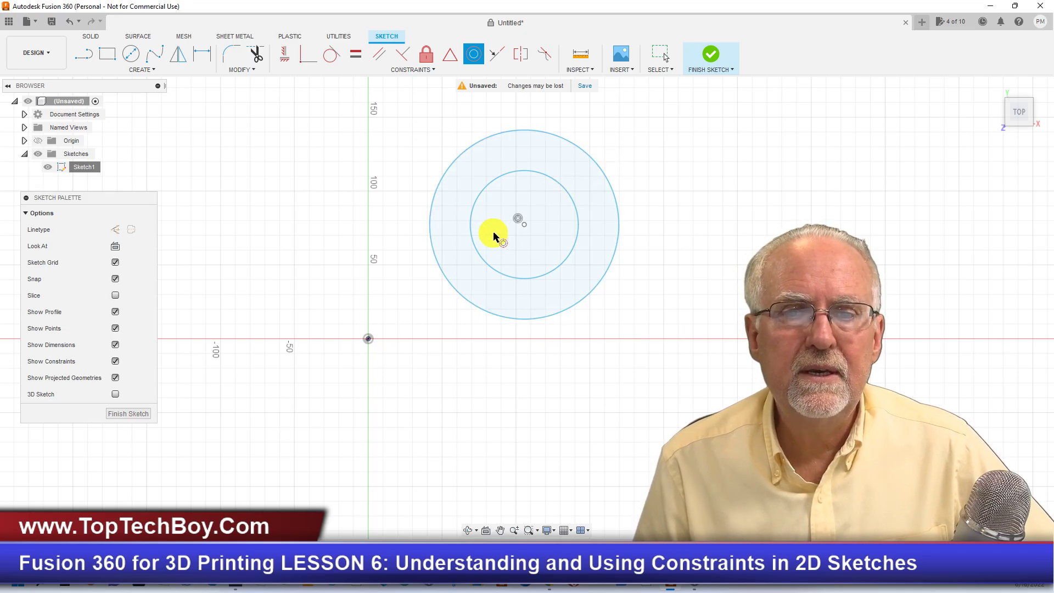
Shrink the outer circle slightly and move both concentric circles up and to the right by their shared center point.
click(653, 62)
click(577, 146)
mouse_move(619, 222)
mouse_down()
mouse_move(635, 221)
mouse_move(617, 218)
mouse_up()
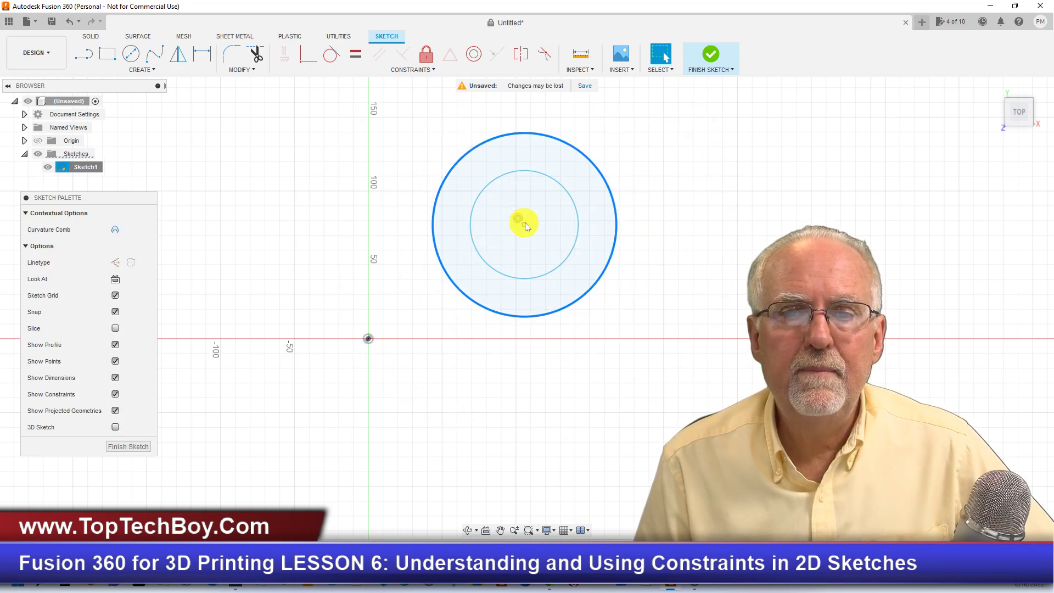
drag(525, 225, 565, 190)
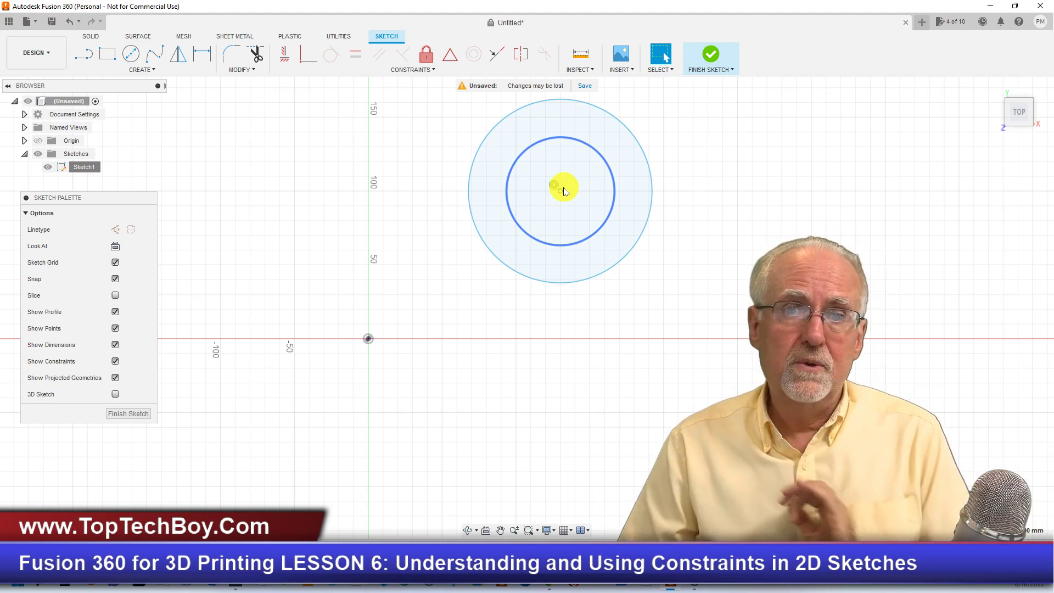
Delete both concentric circles to empty the sketch.
scroll(566, 190, down, 3)
key(r)
click(462, 117)
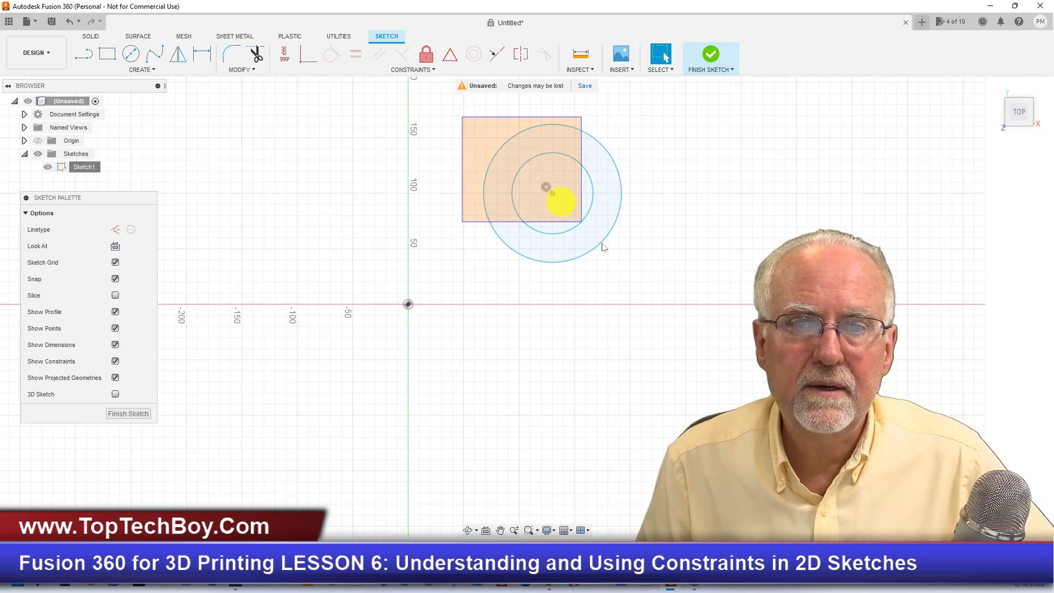
click(693, 332)
key(ctrl+z)
key(ctrl+z)
key(ctrl+z)
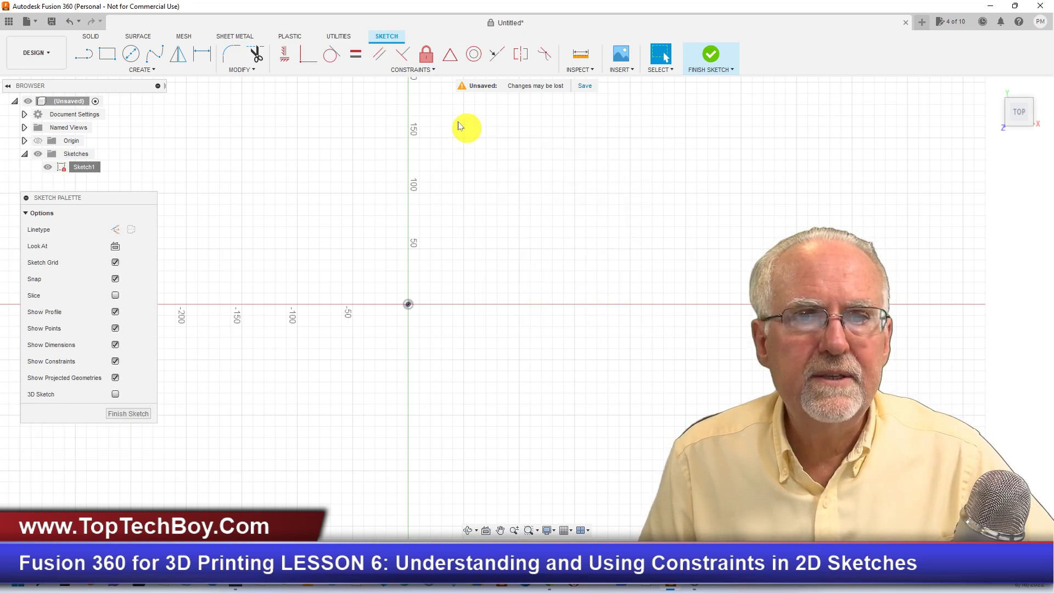
Sketch an inclined line about 82 mm long at about 14 degrees, above and to the right of the origin.
click(430, 72)
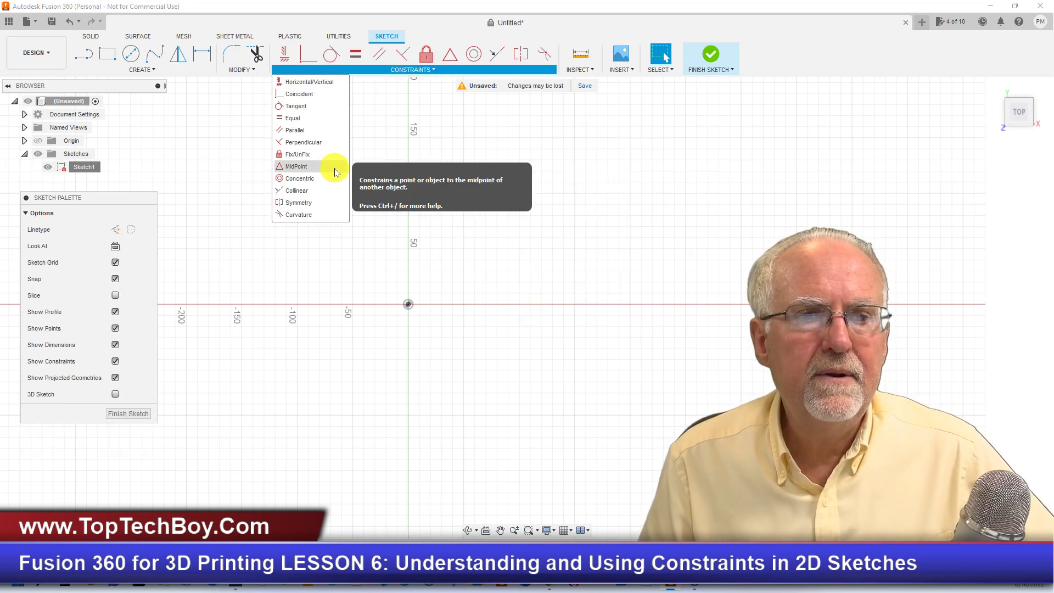
click(331, 192)
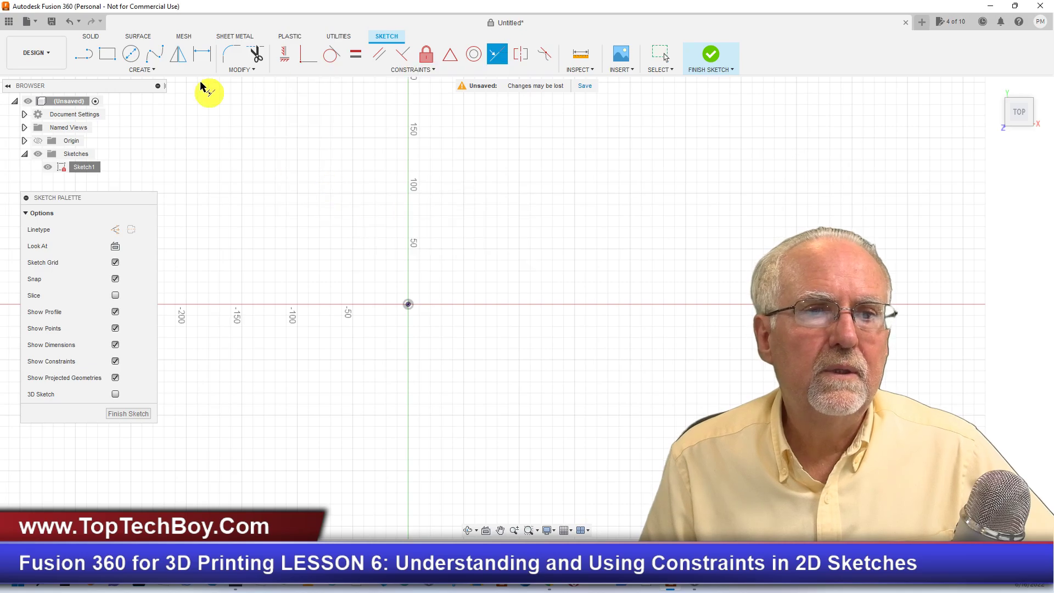
click(83, 54)
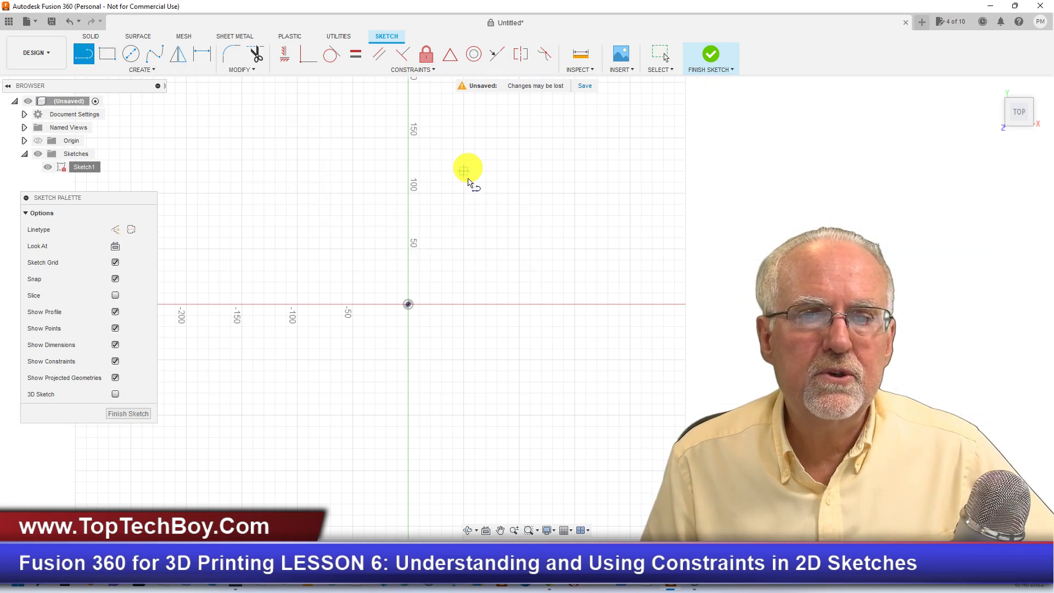
click(475, 216)
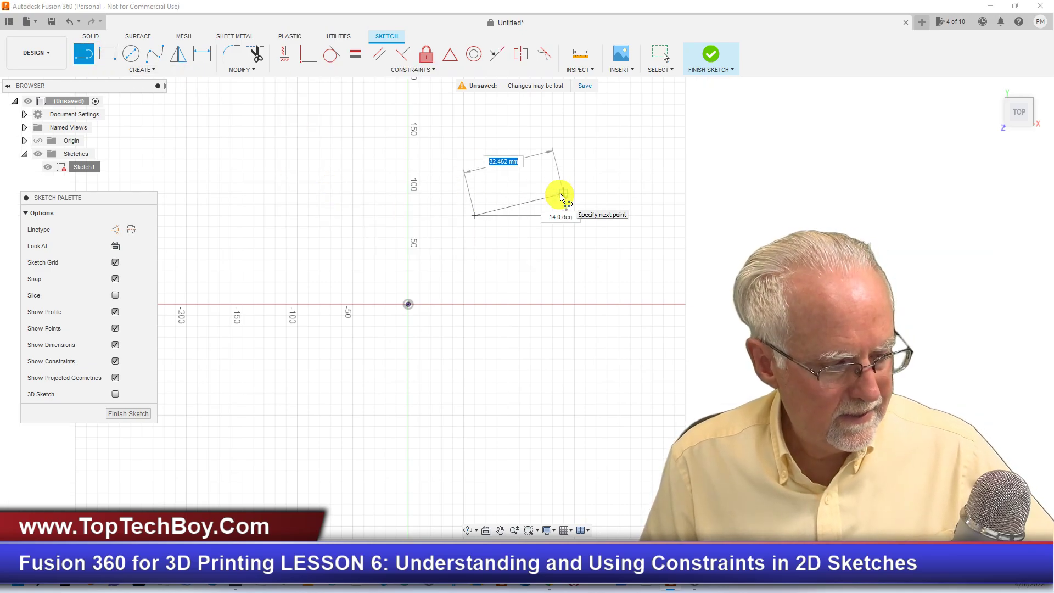
click(561, 197)
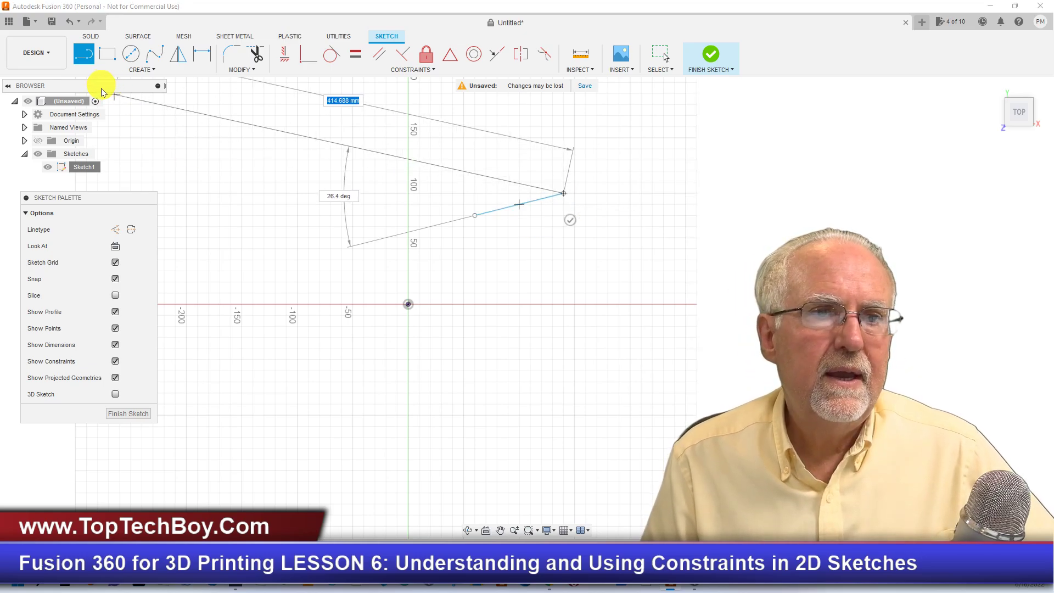
key(Escape)
Sketch a second, shorter line below the first one with a similar upward slope.
click(82, 57)
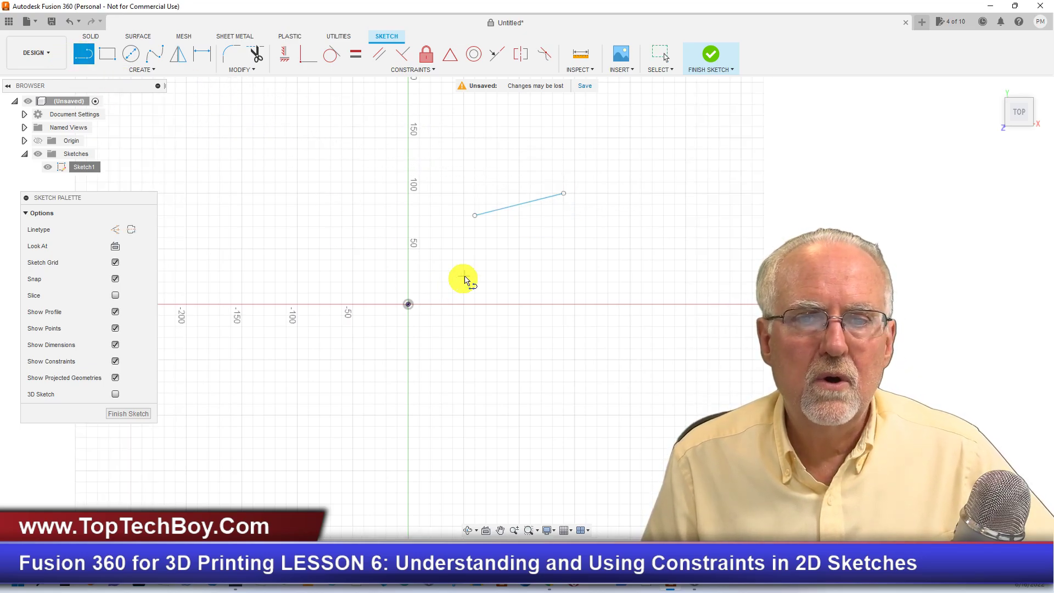
click(522, 265)
click(586, 251)
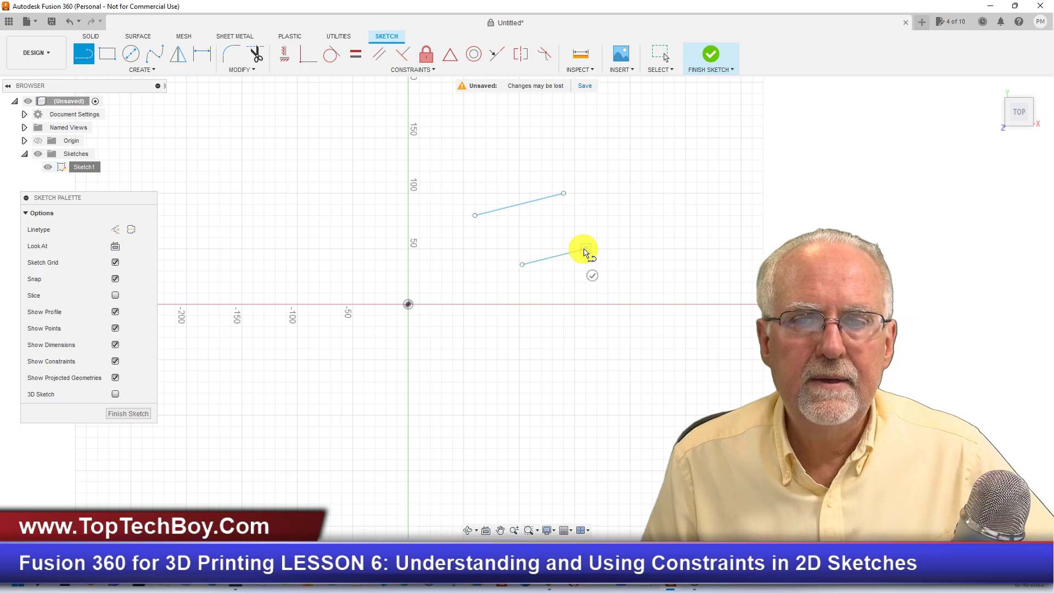
key(Escape)
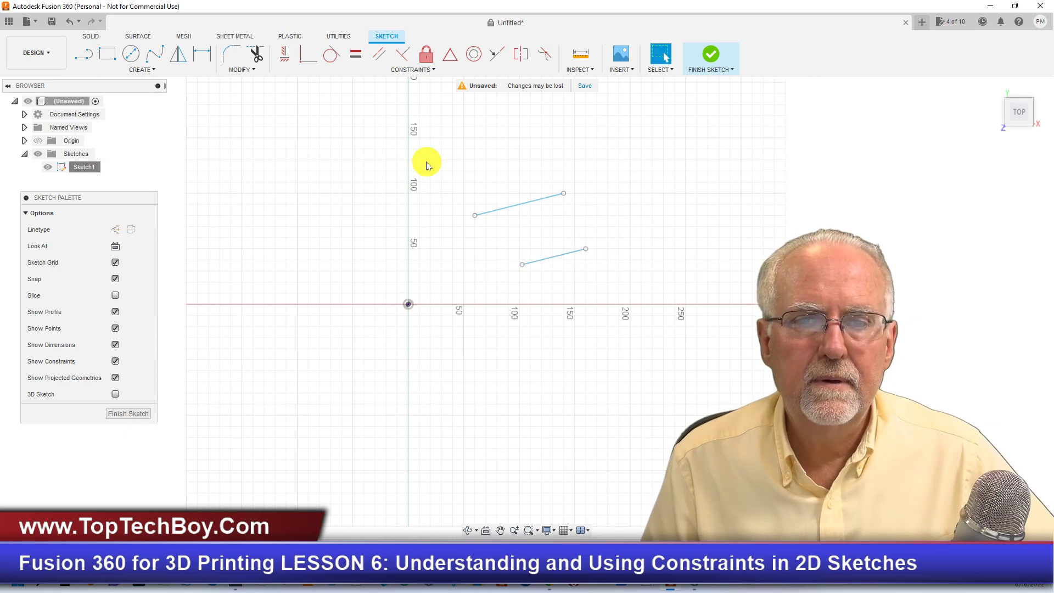
Apply a Collinear constraint between the lower short line and the upper long line.
click(420, 70)
click(300, 191)
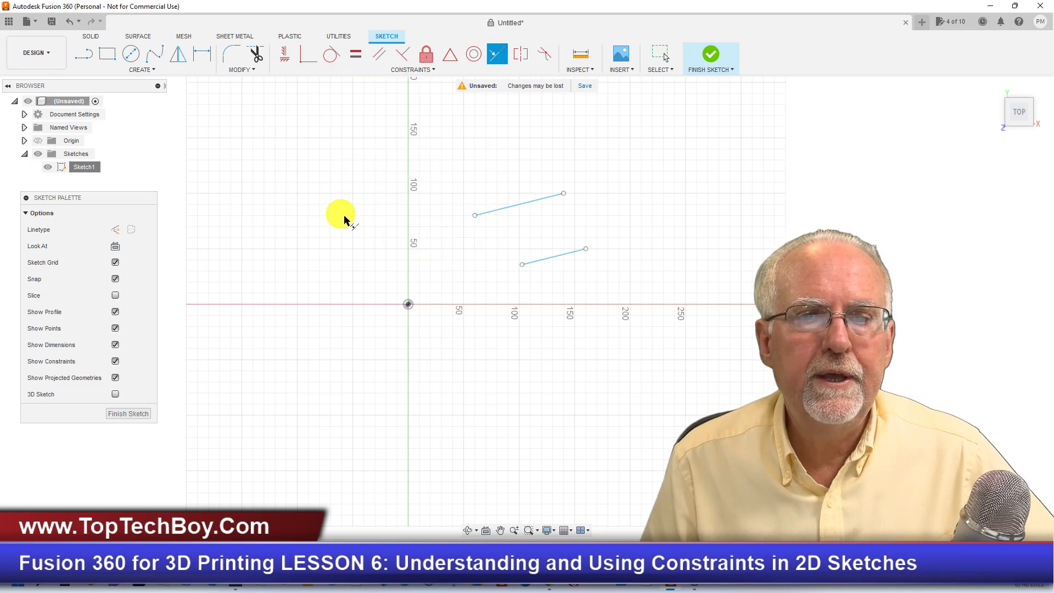
click(555, 259)
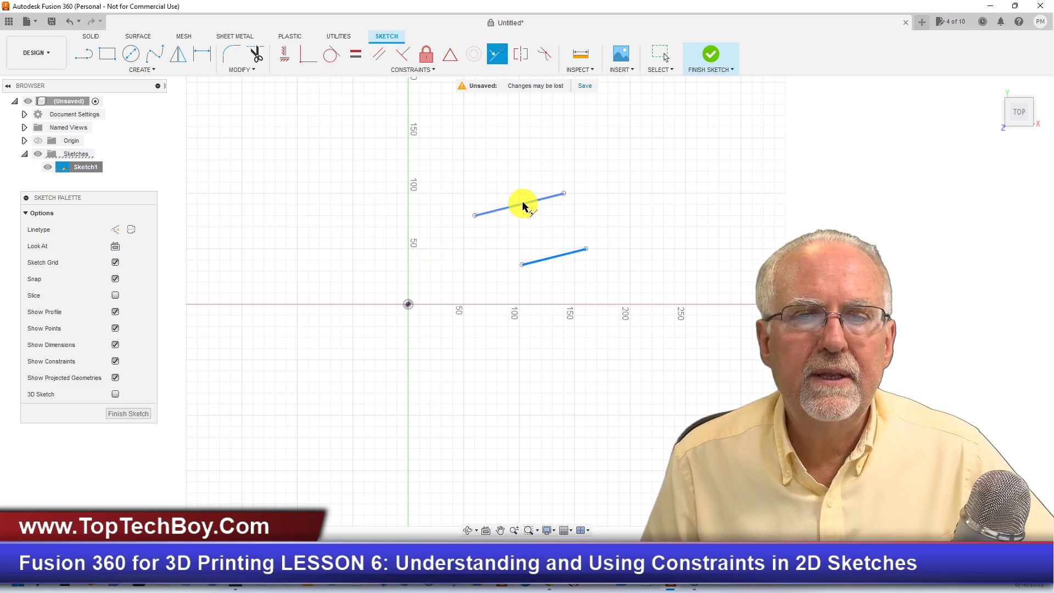
click(523, 207)
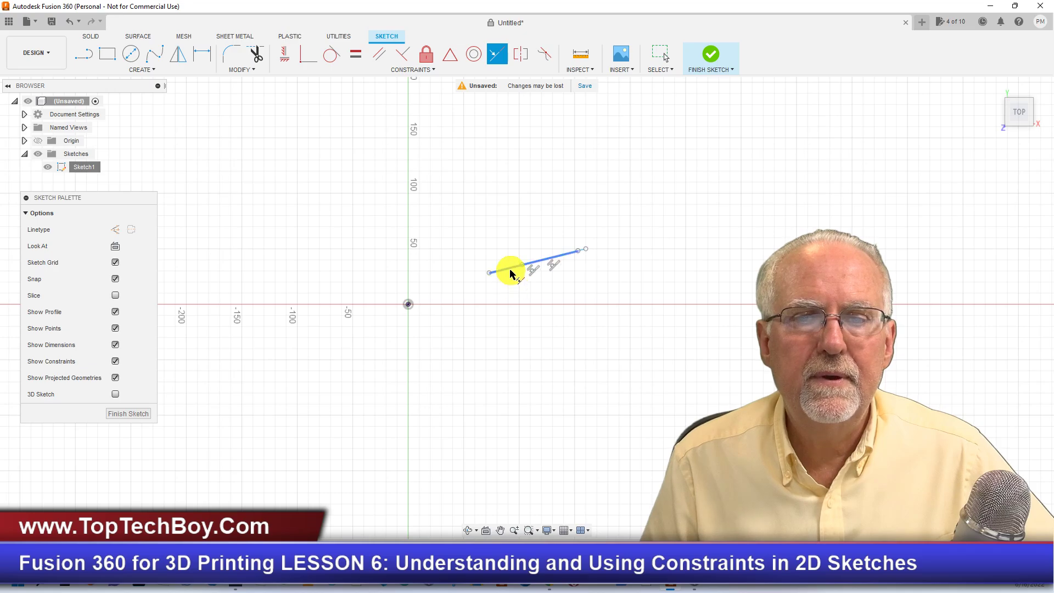
key(Escape)
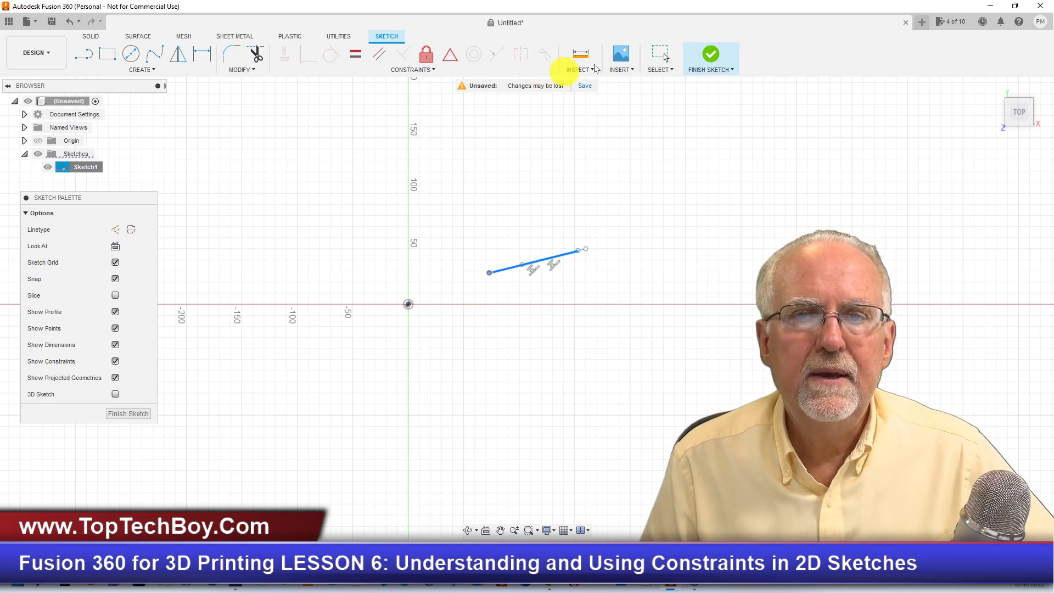
Move the two collinear sloped lines apart, then reposition the farther line's endpoints so both lines lie horizontally.
click(662, 55)
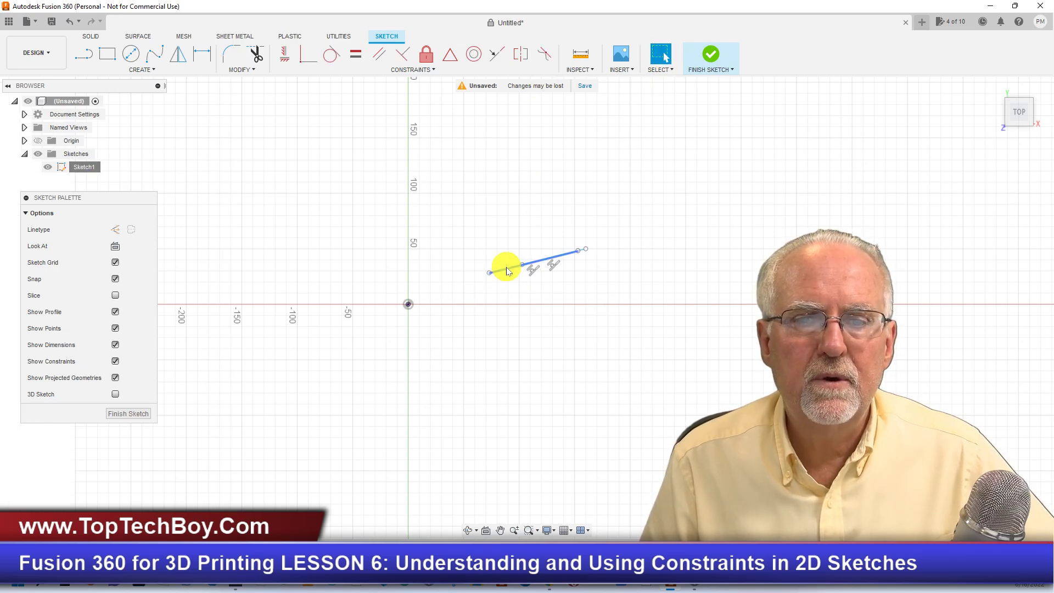
mouse_move(507, 273)
mouse_down()
mouse_move(393, 298)
mouse_move(299, 301)
mouse_move(332, 236)
mouse_move(345, 269)
mouse_move(384, 191)
mouse_move(249, 249)
mouse_move(262, 242)
mouse_move(264, 270)
mouse_move(393, 242)
mouse_up()
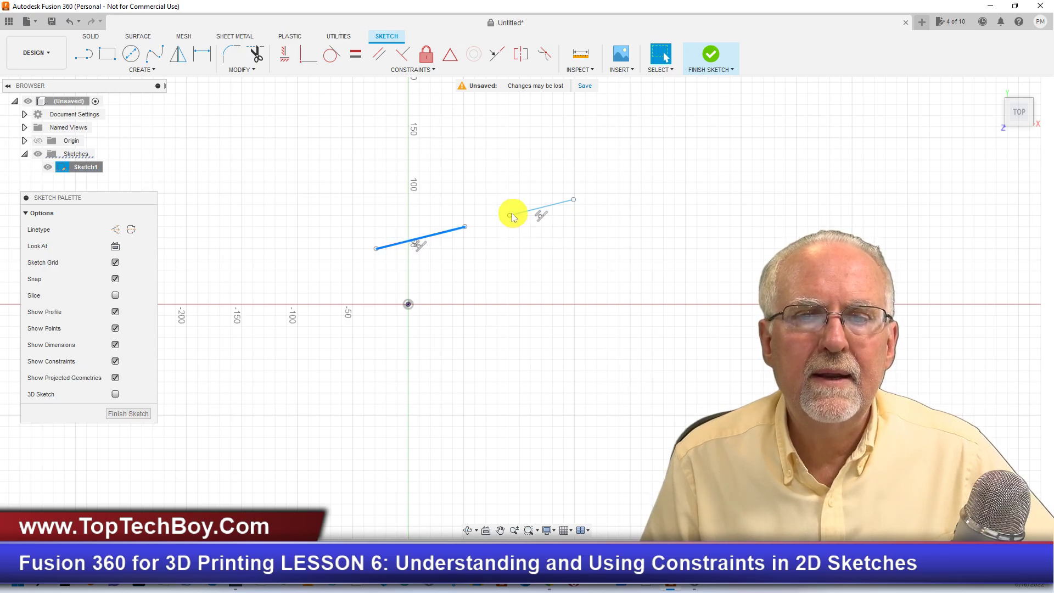
mouse_move(510, 217)
mouse_down()
mouse_move(520, 266)
mouse_move(611, 271)
mouse_move(607, 198)
mouse_move(523, 210)
mouse_move(518, 245)
mouse_move(489, 209)
mouse_move(497, 226)
mouse_up()
drag(574, 204, 636, 227)
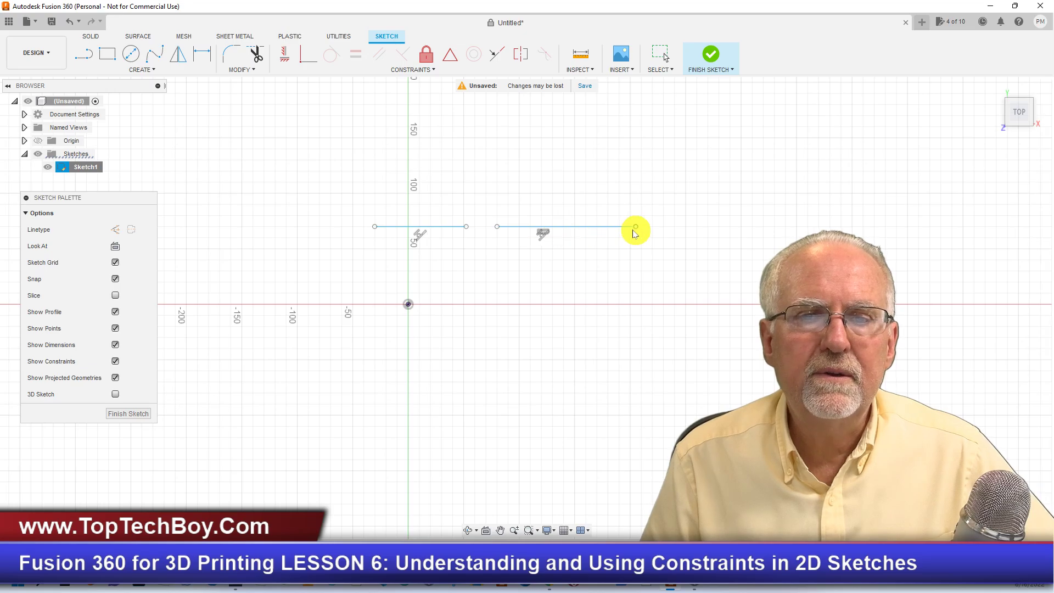
Test the collinear constraint by sliding the shorter line's endpoints along the shared direction, placing one on the vertical axis and extending the other outward.
drag(465, 227, 507, 230)
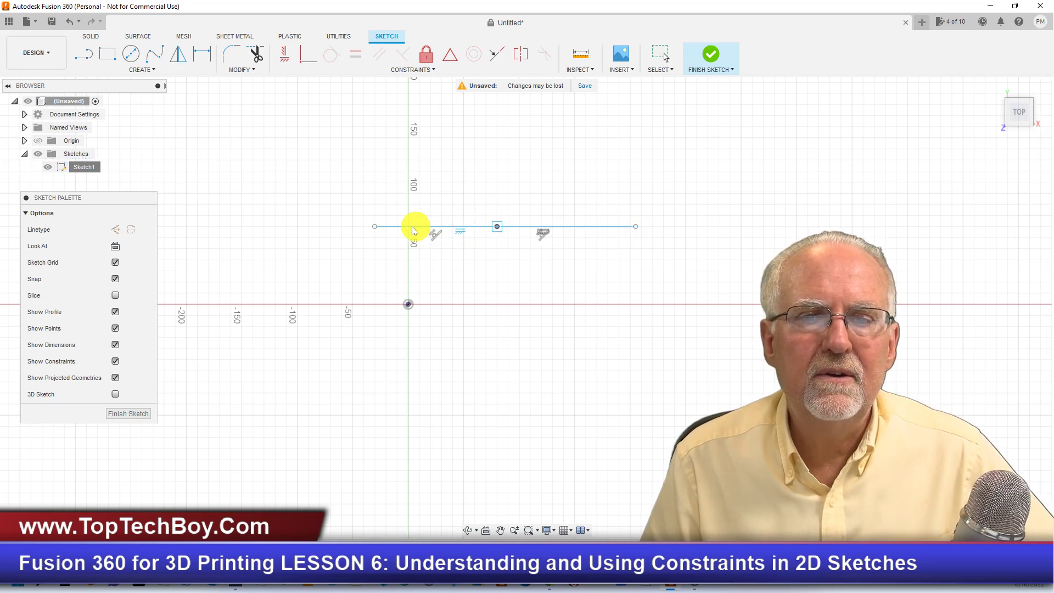
drag(413, 230, 388, 228)
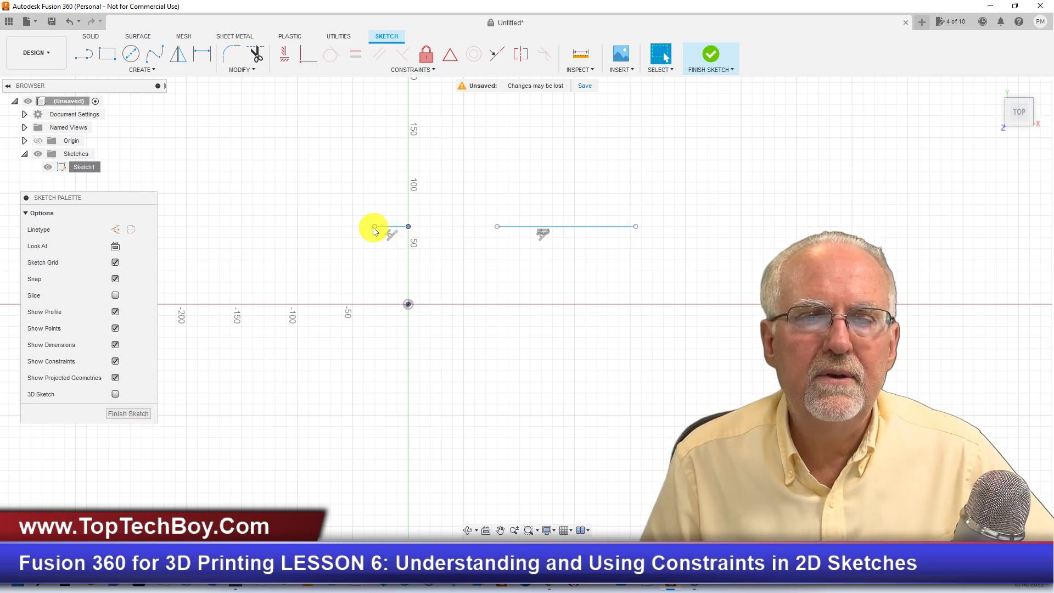
click(410, 223)
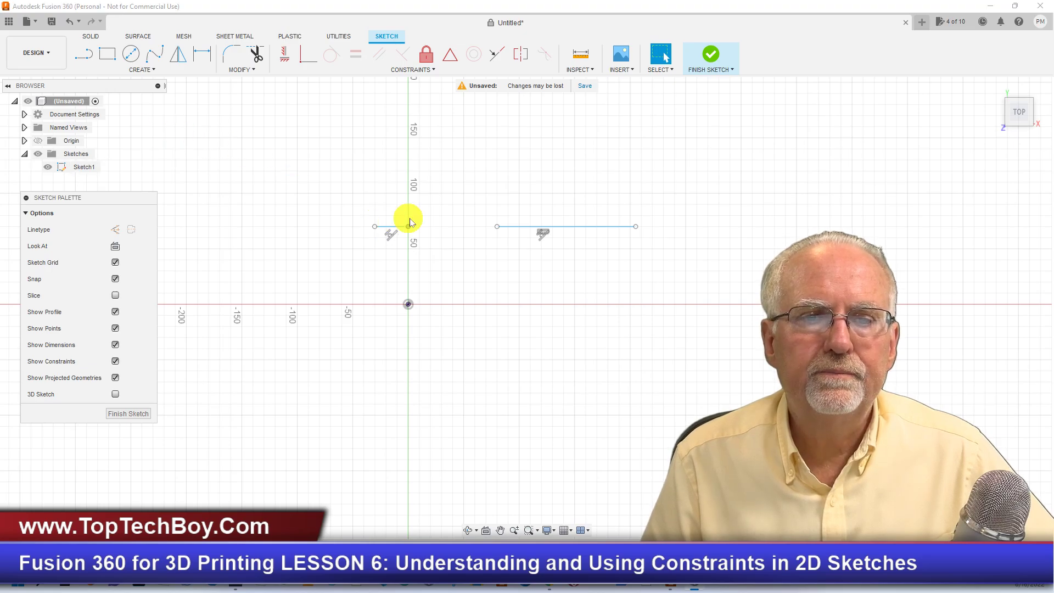
mouse_move(375, 230)
mouse_down()
mouse_move(216, 229)
mouse_move(283, 230)
mouse_up()
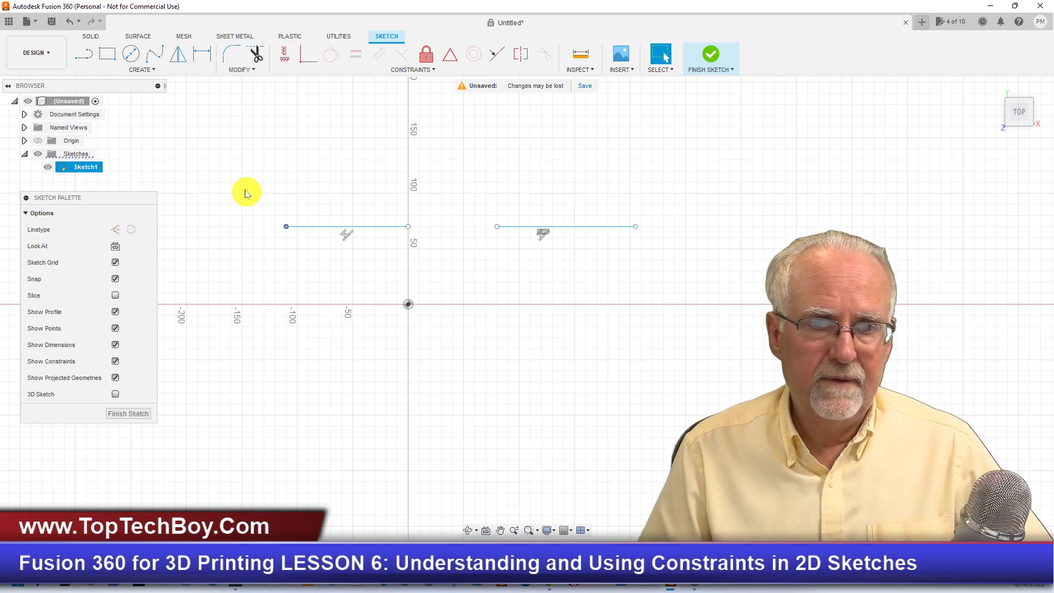
Delete both collinear lines from the sketch.
drag(239, 162, 704, 312)
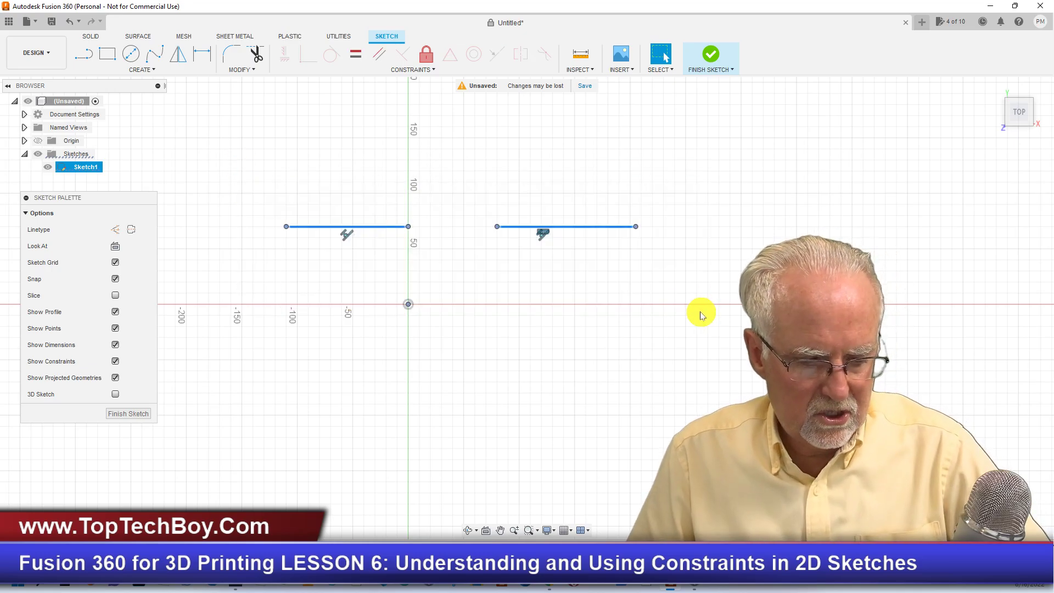
key(Delete)
click(431, 70)
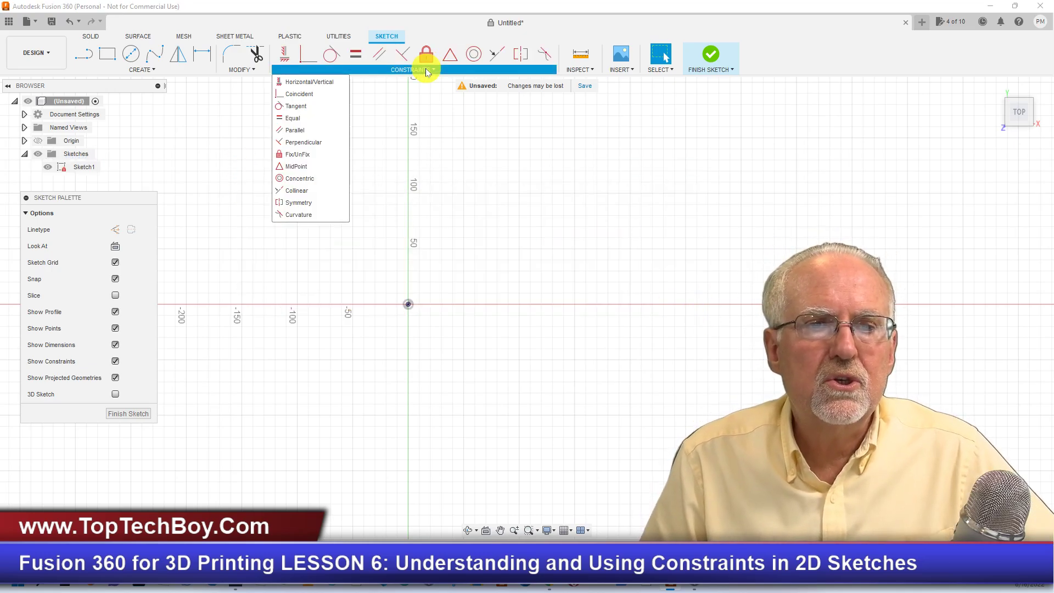
click(566, 124)
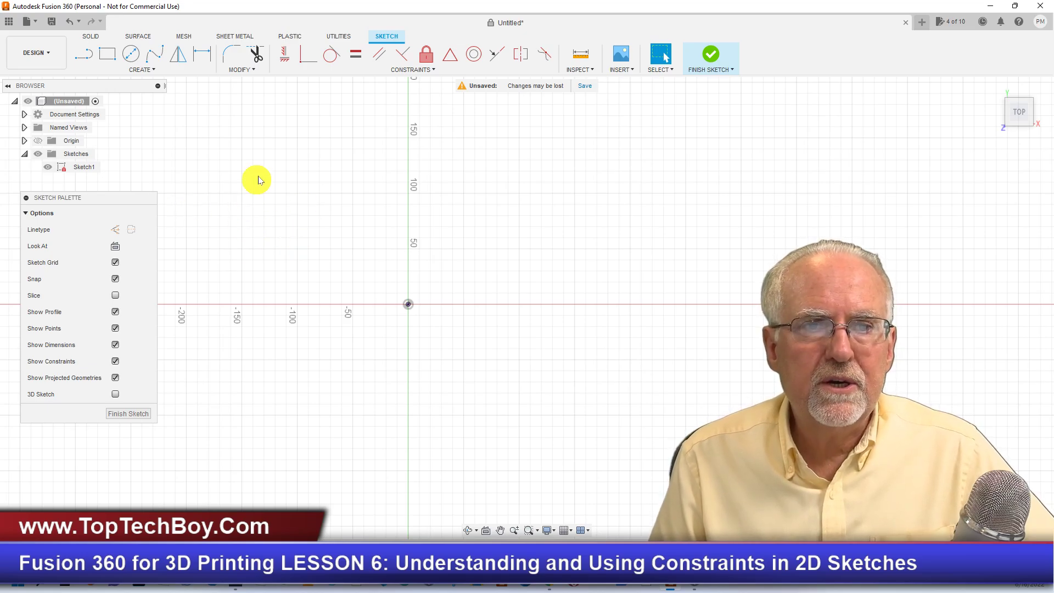
Sketch a vertical construction line about 160 mm long, upward from the origin.
click(85, 58)
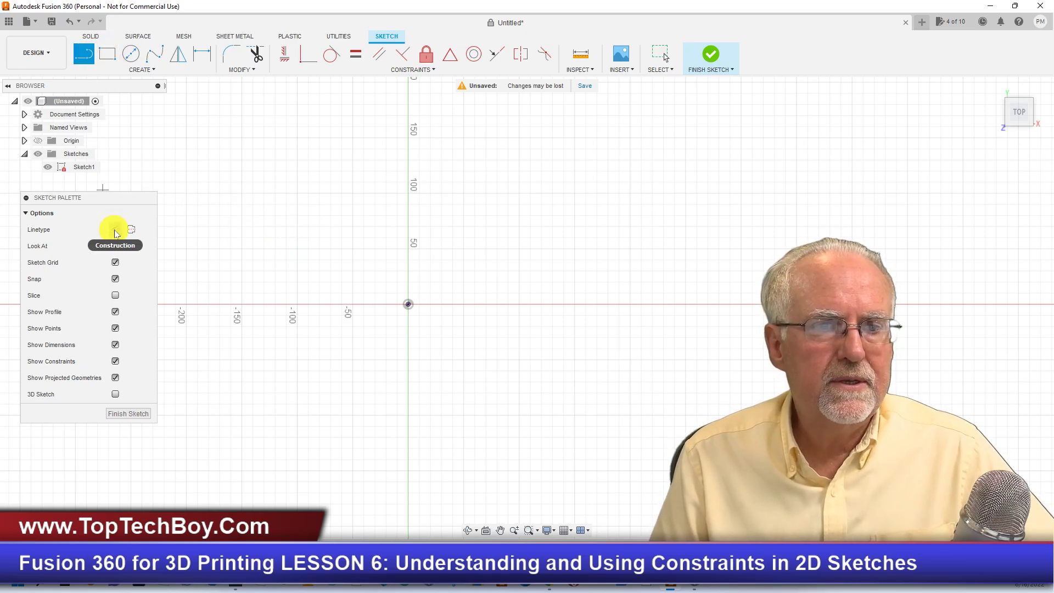
click(115, 230)
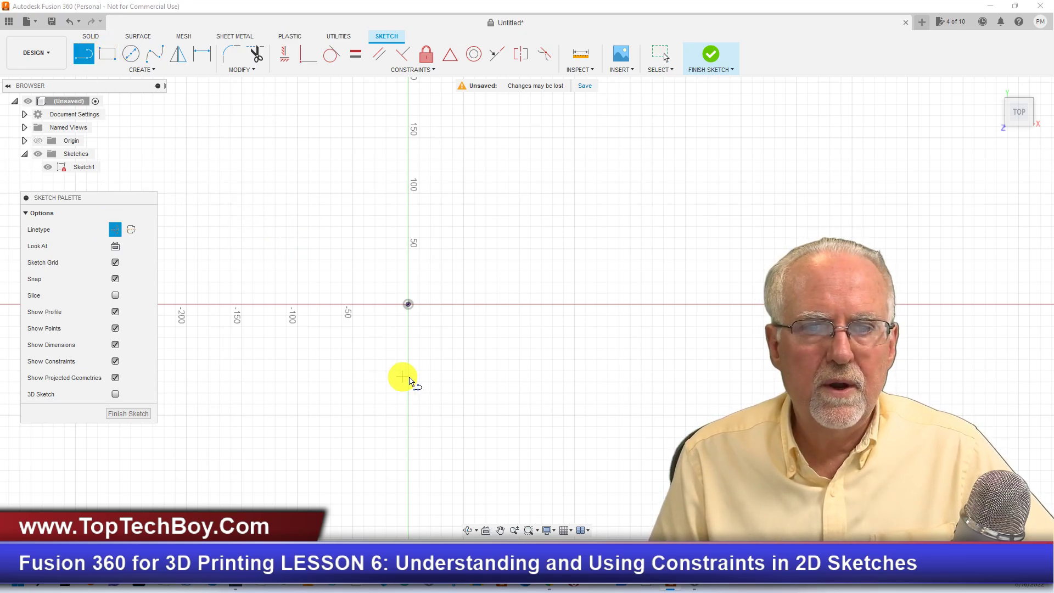
click(408, 305)
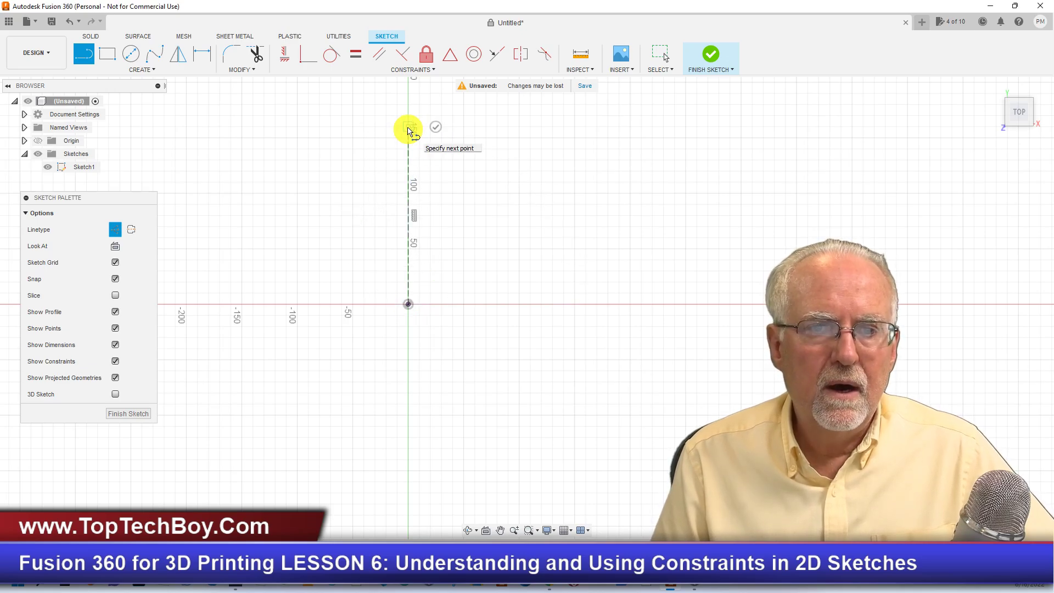
click(408, 127)
key(Escape)
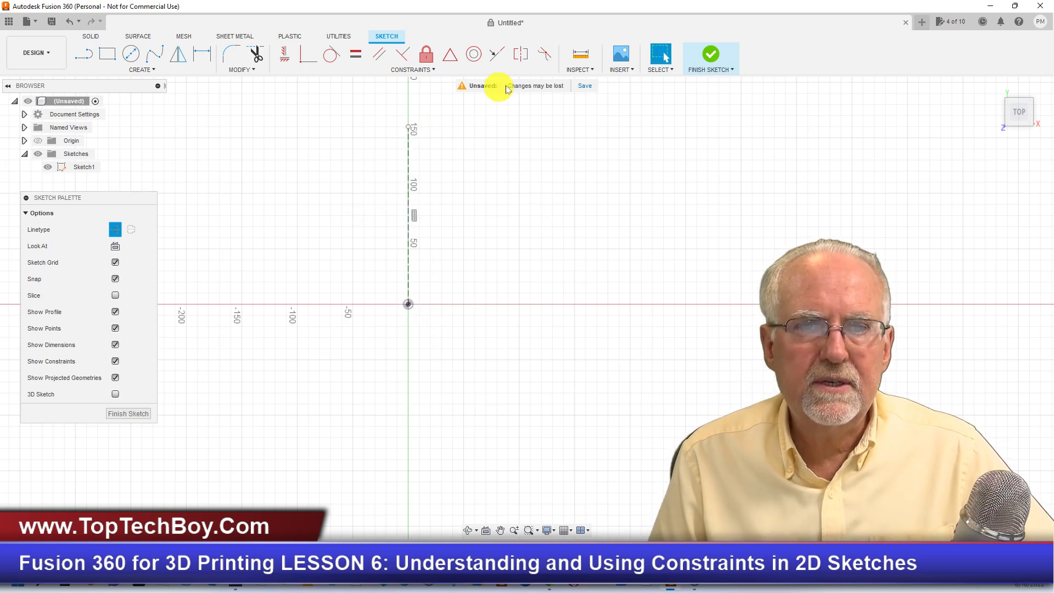
Dimension the vertical construction line's length as 200 mm.
click(207, 58)
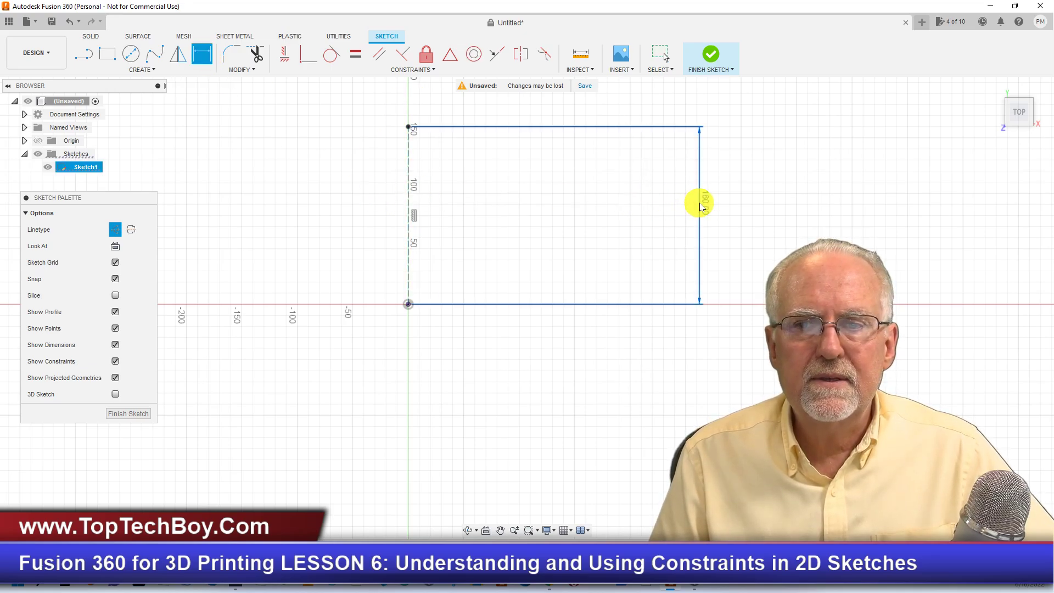
click(700, 204)
text(200)
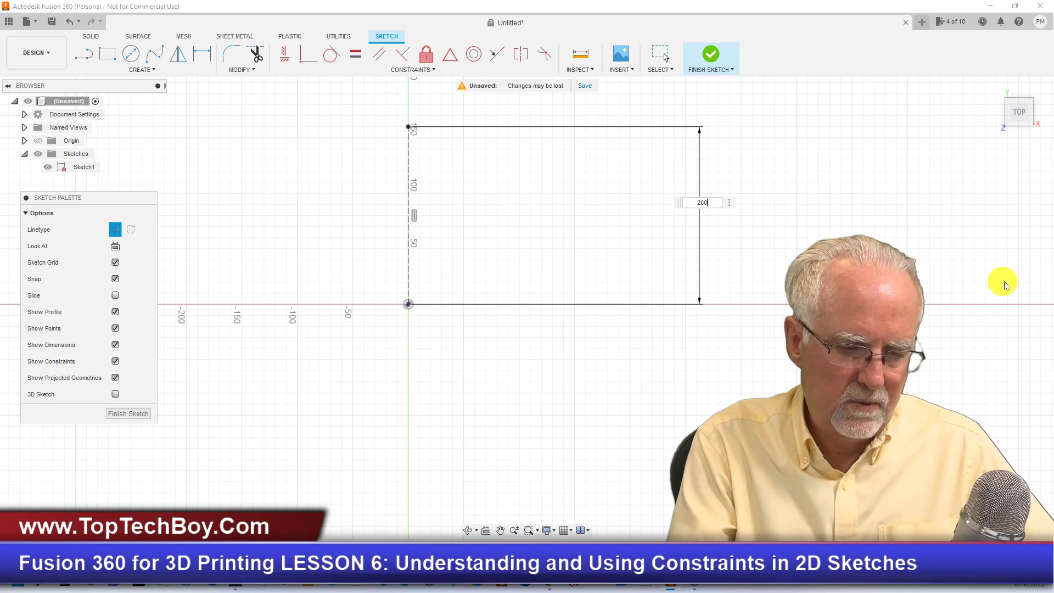
key(Return)
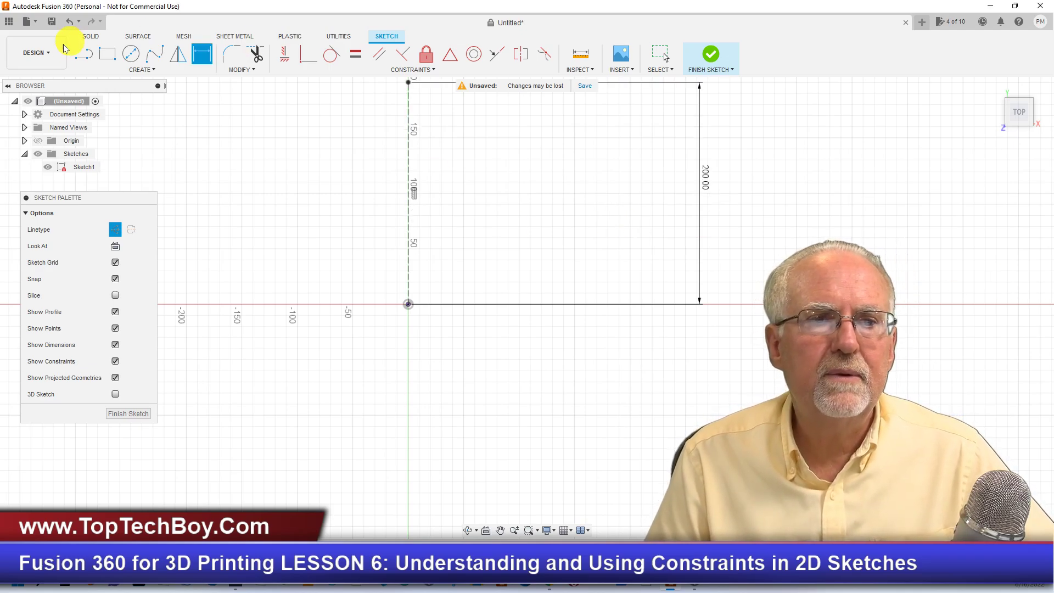
Sketch a horizontal 50 mm construction line from the origin in the negative X direction.
click(132, 57)
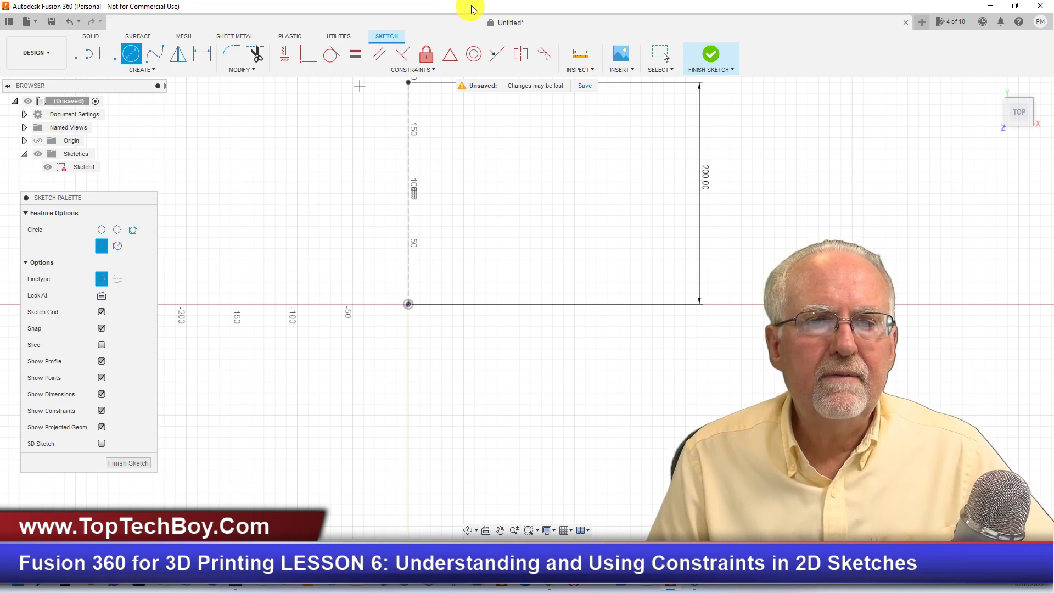
click(83, 53)
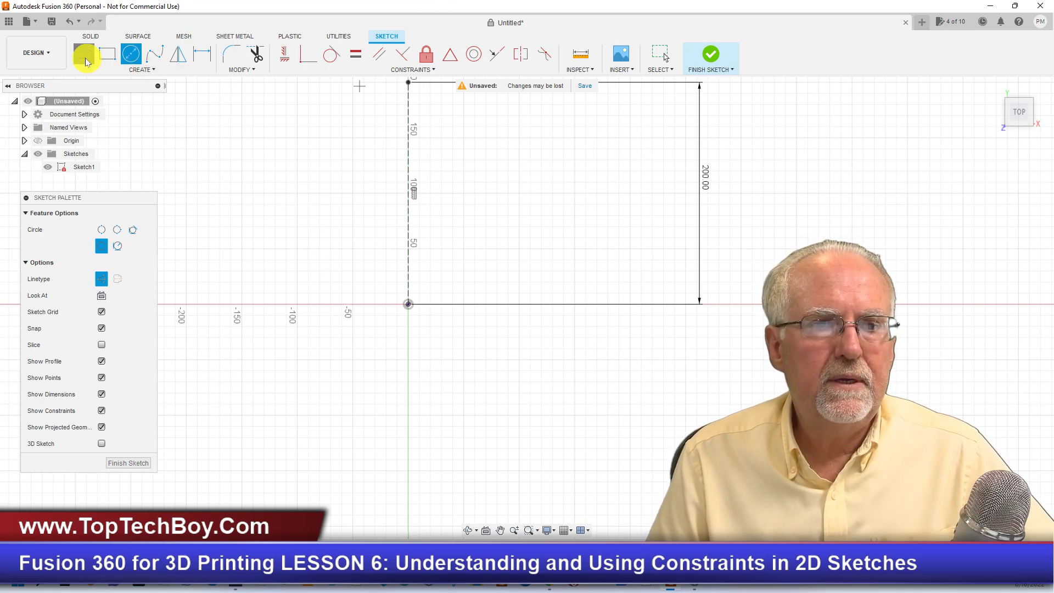
click(409, 305)
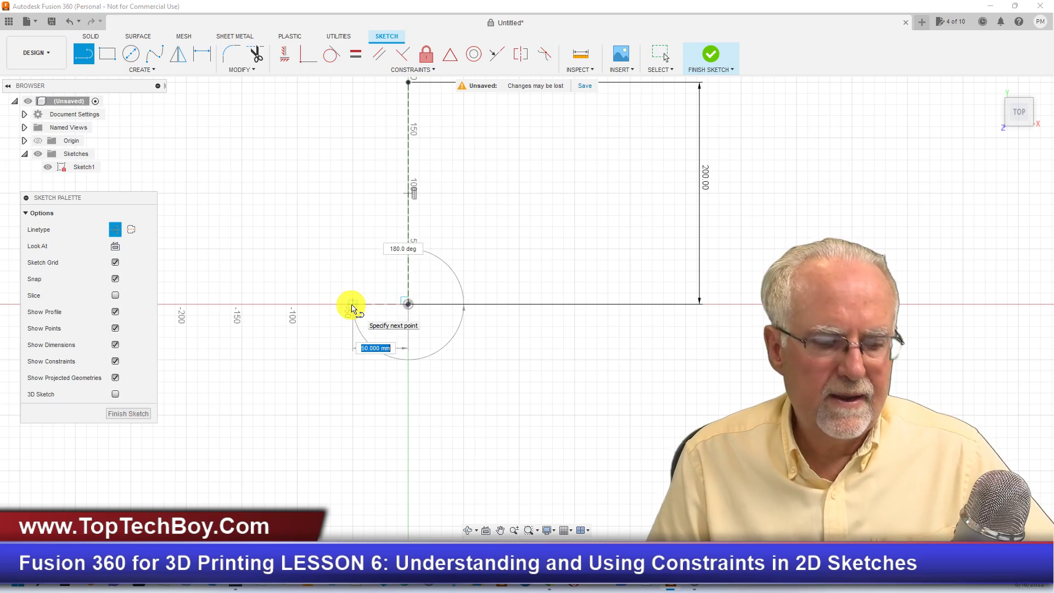
text(50)
key(Return)
key(Escape)
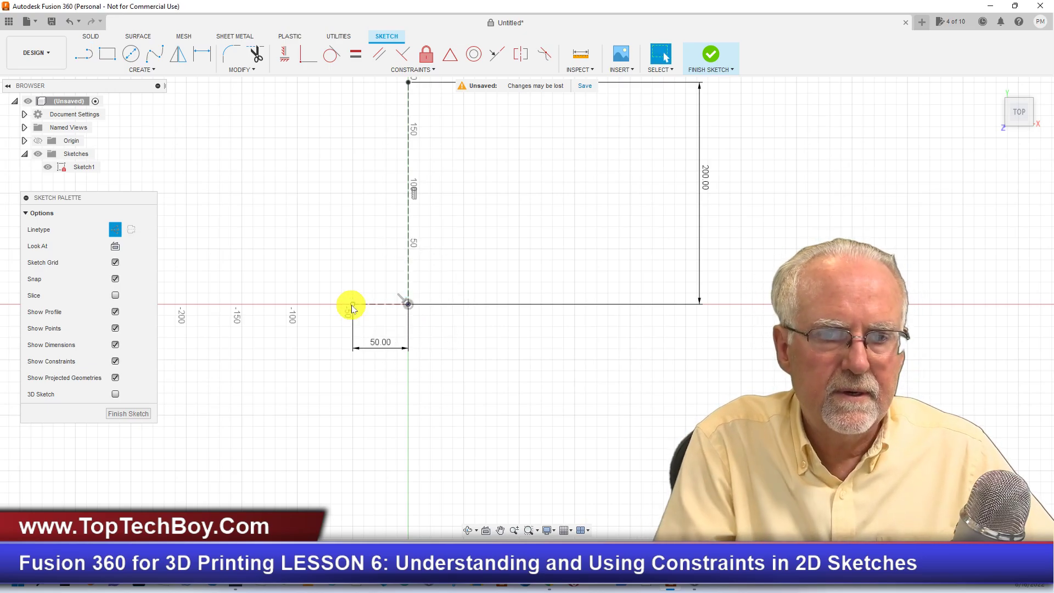
Sketch a vertical construction line about 80 mm long, upward from the outer end of the 50 mm line.
click(96, 56)
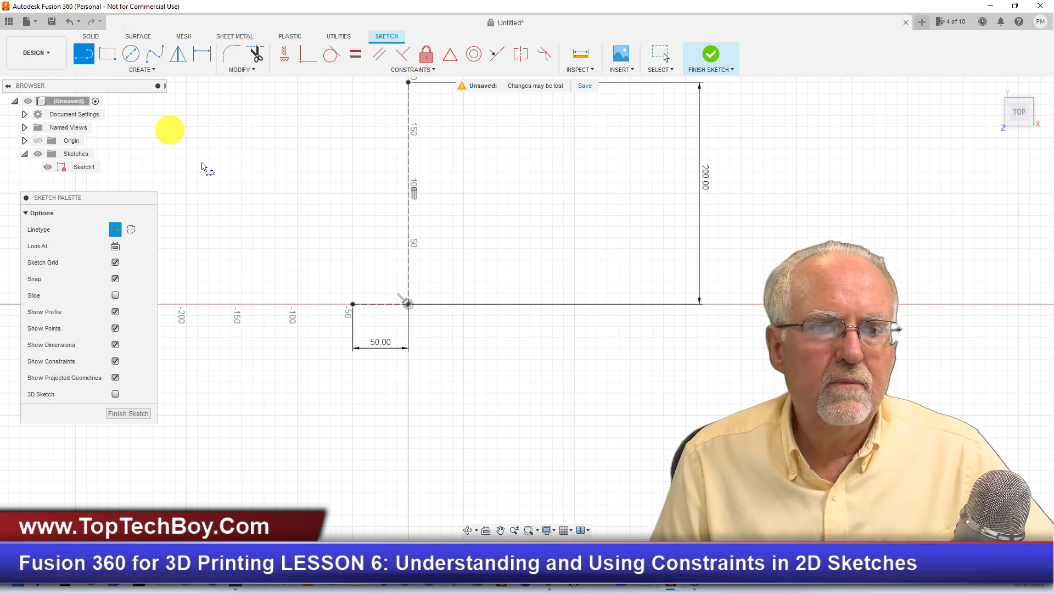
click(353, 304)
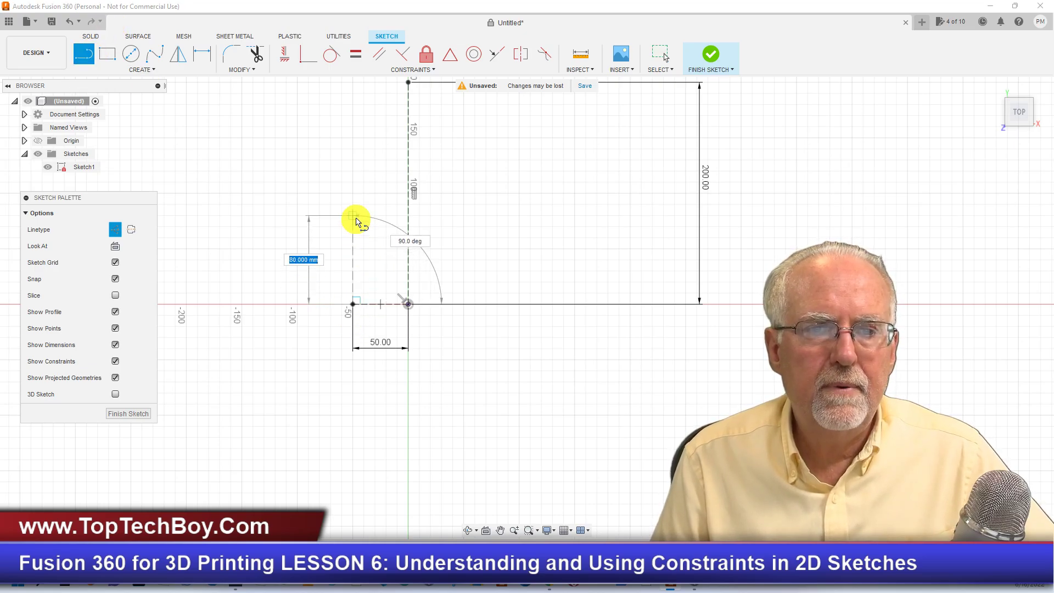
click(356, 220)
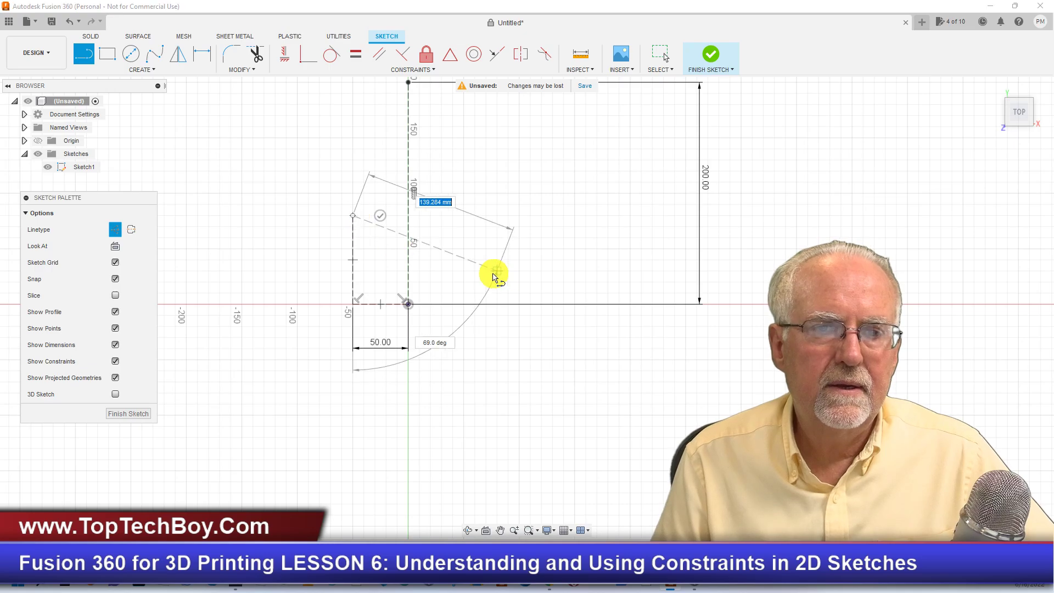
key(Escape)
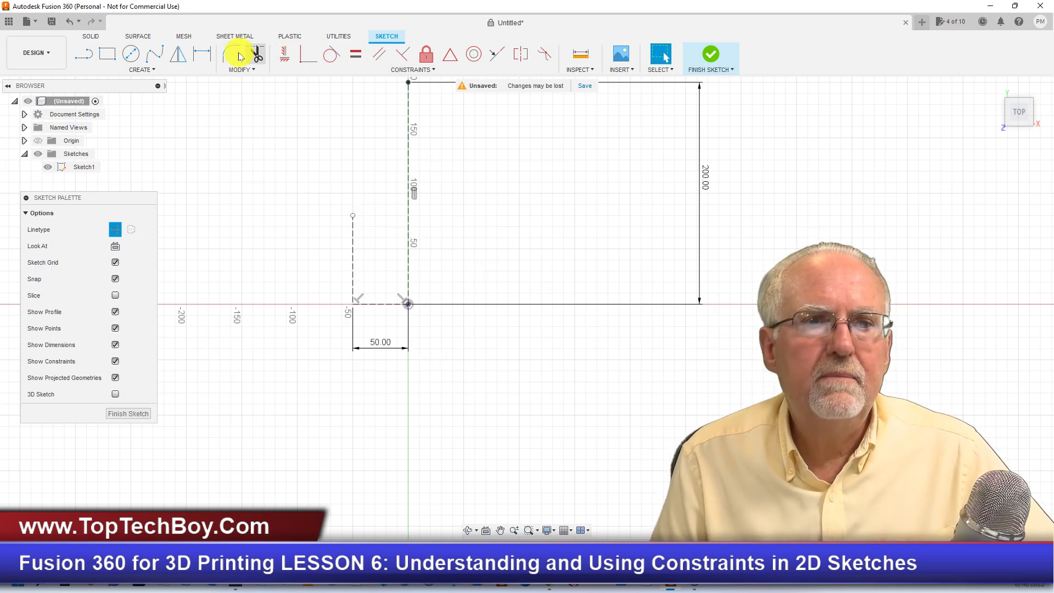
Dimension the shorter vertical construction line's length as 75 mm.
click(202, 53)
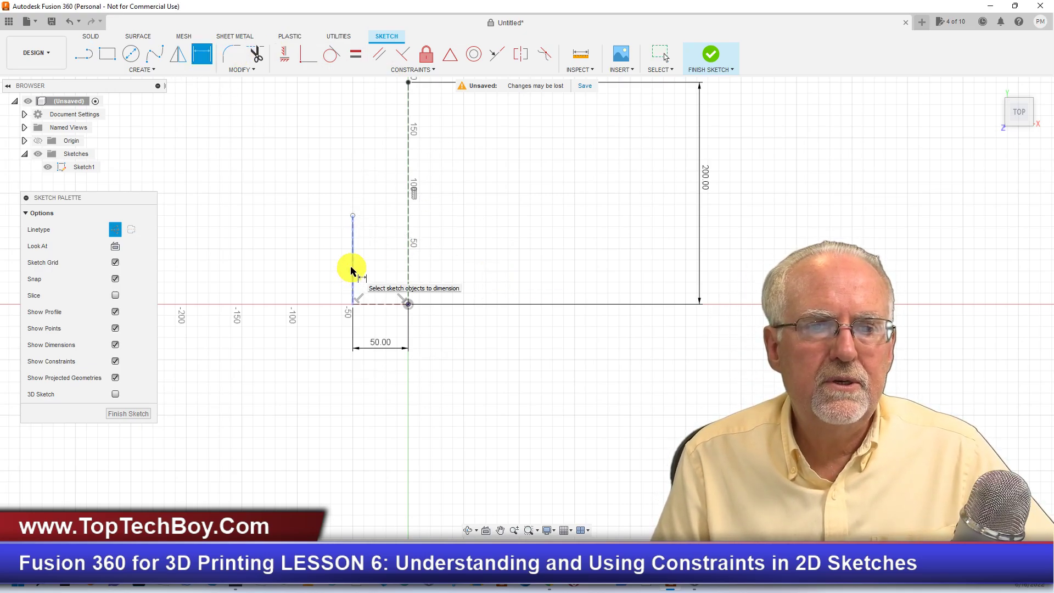
click(351, 270)
click(265, 266)
text(7)
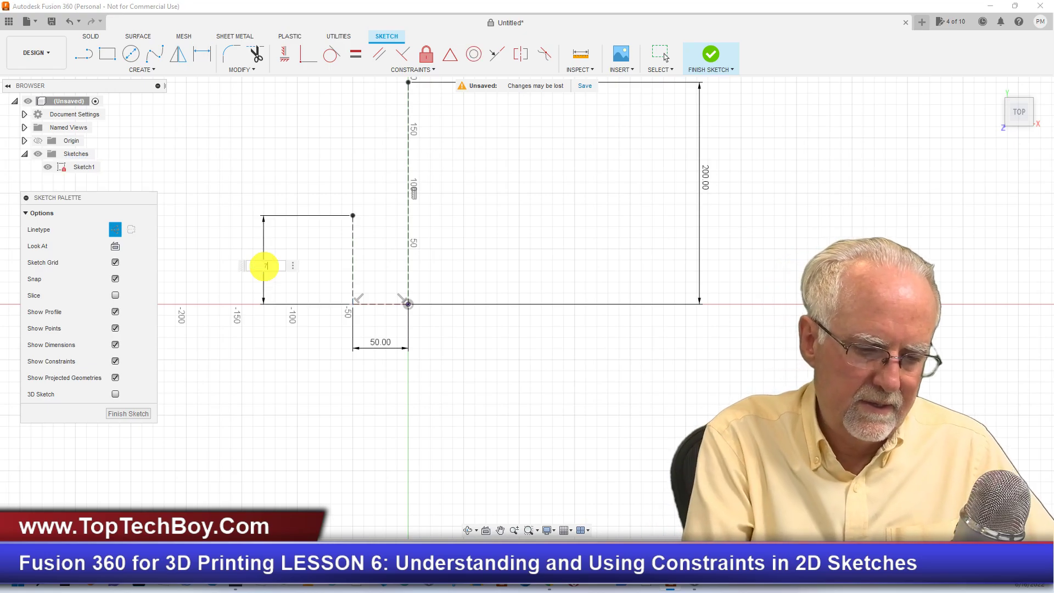
text(5)
key(Return)
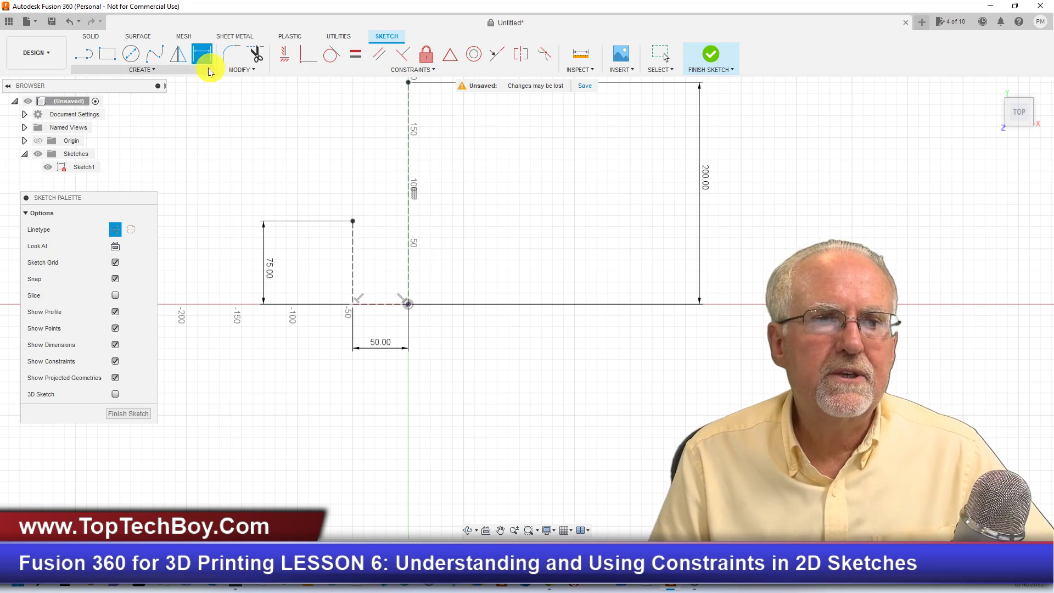
Draw a 25 mm diameter circle centred on the top end of the 75 mm line and convert it to normal geometry.
click(131, 53)
click(355, 225)
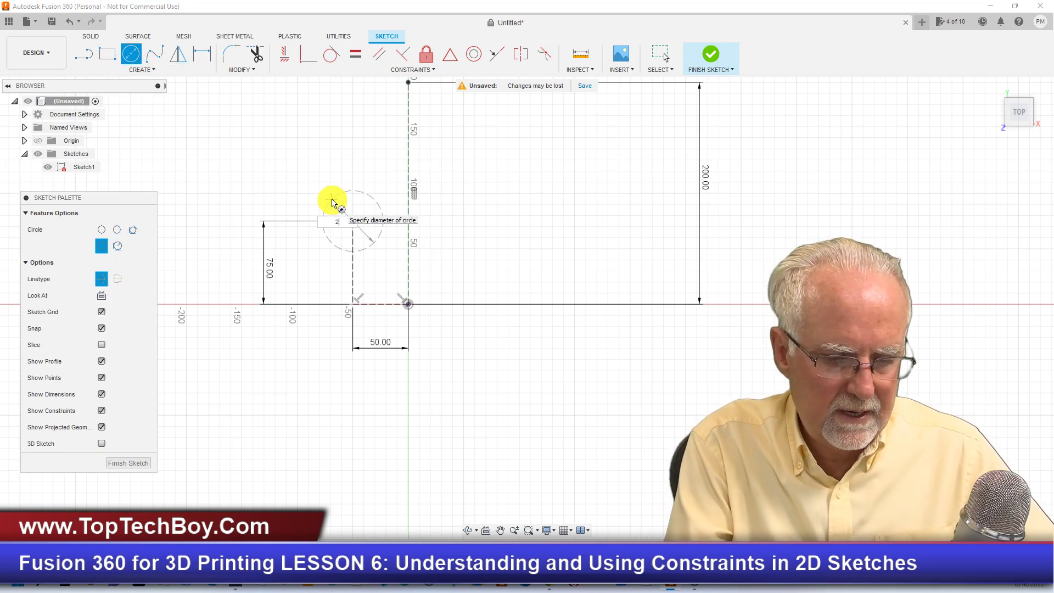
text(25)
key(Return)
key(Escape)
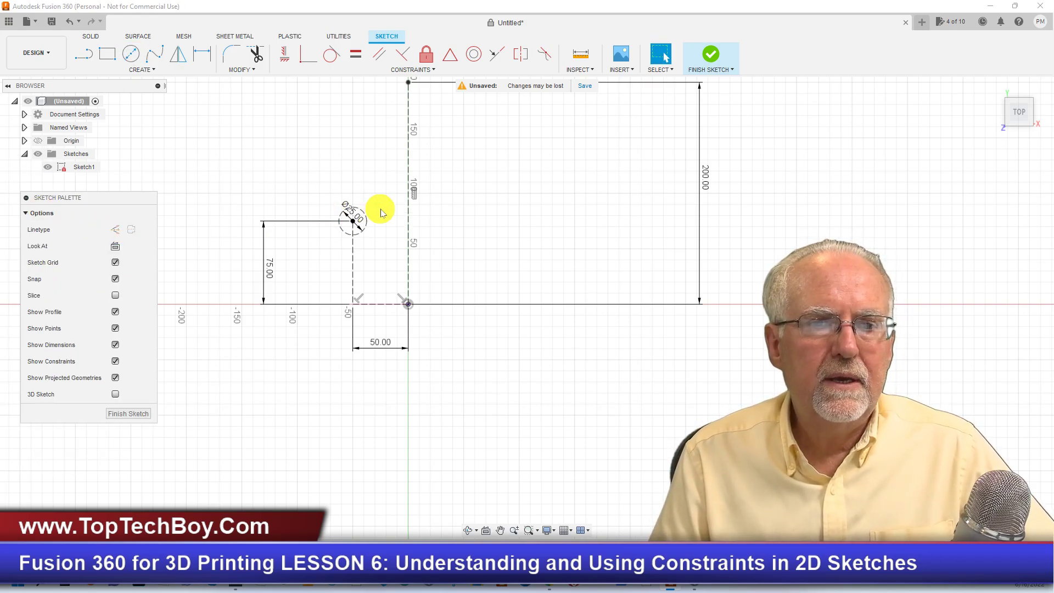
click(367, 221)
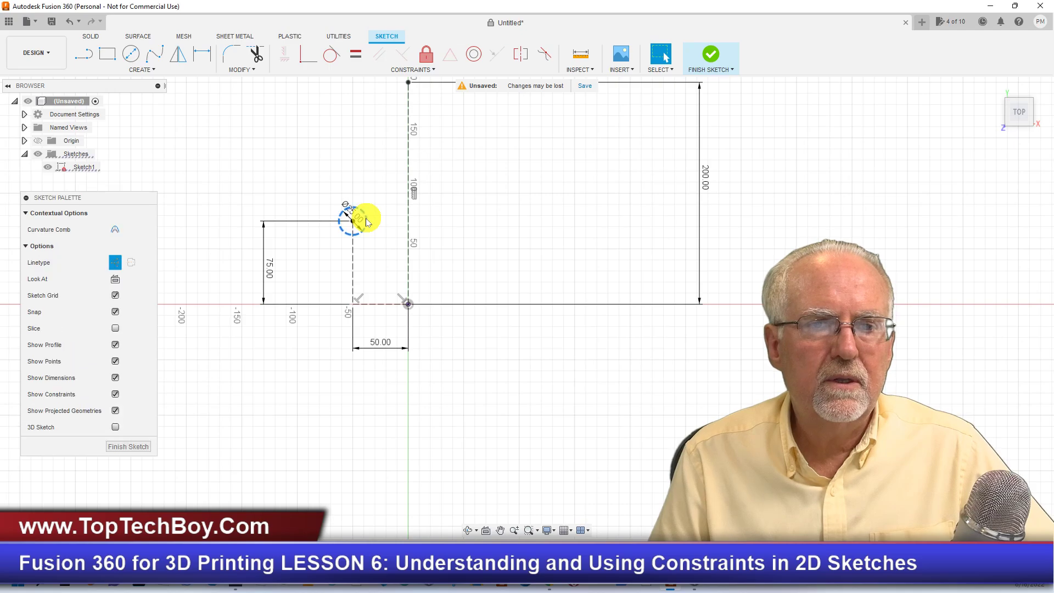
click(115, 263)
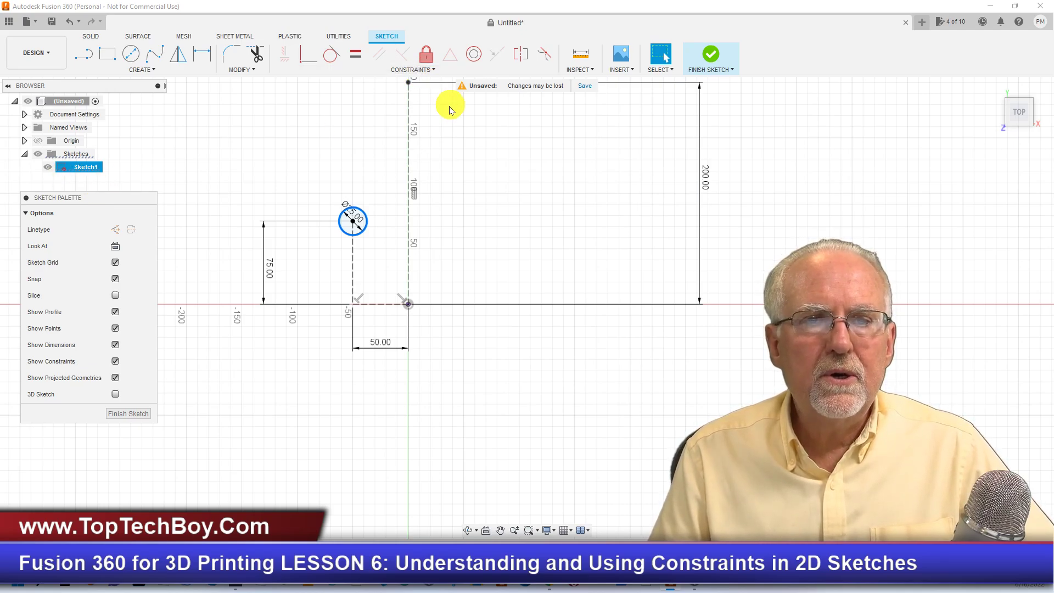
Sketch a circle about 122 mm in diameter to the upper right of the origin, beyond the 200 mm construction line.
click(417, 71)
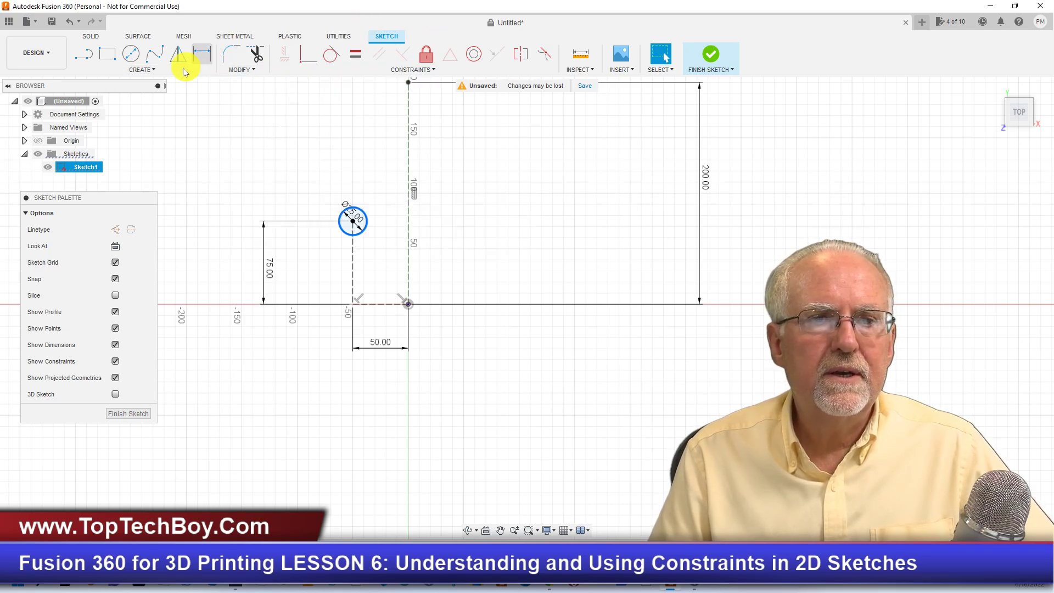
click(140, 57)
click(596, 115)
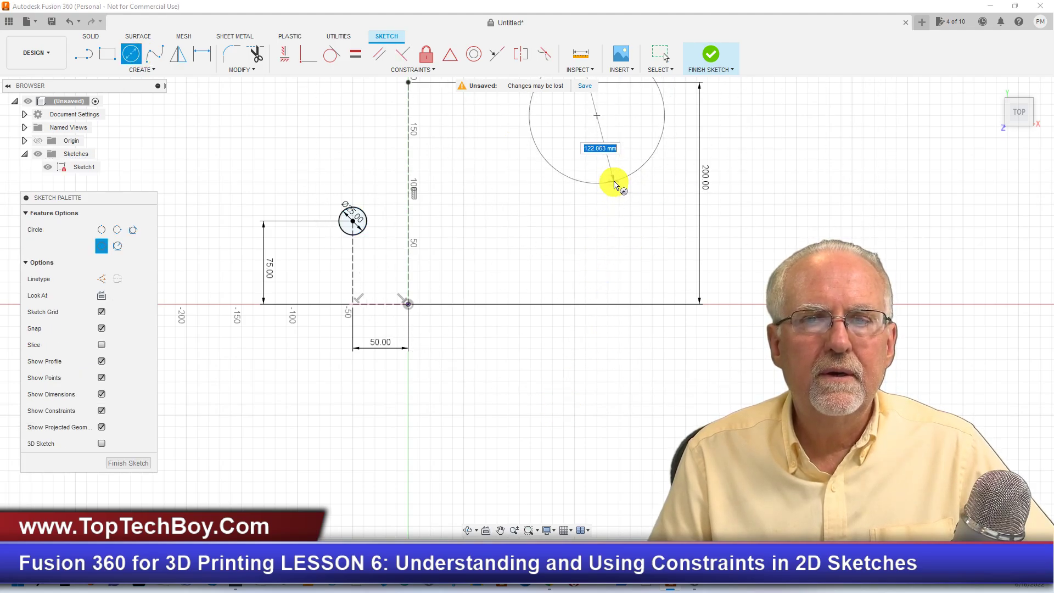
click(616, 181)
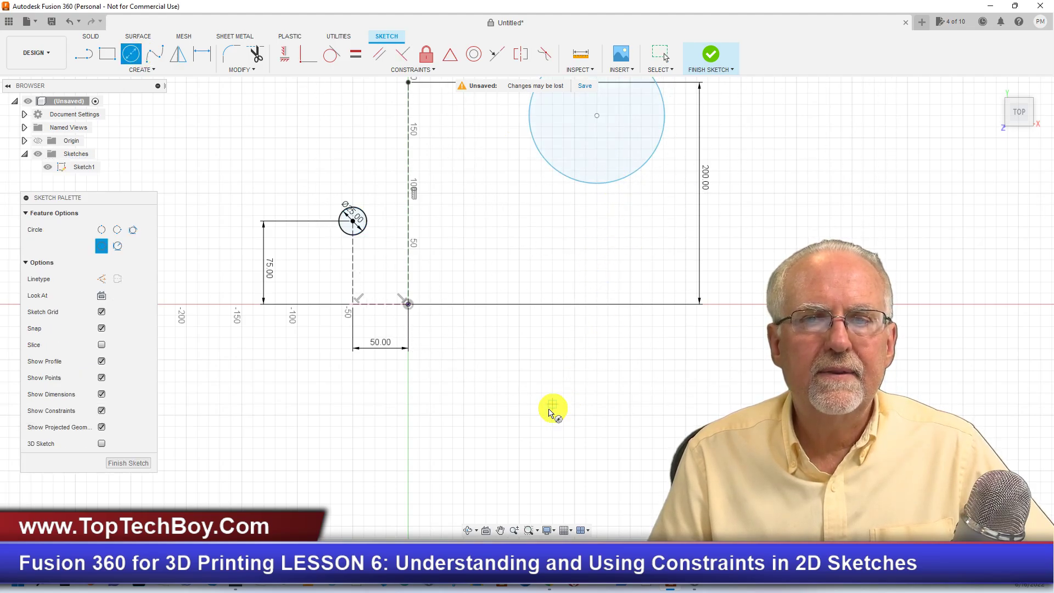
Apply a Symmetry constraint between the 25 mm circle and the large circle about the 200 mm vertical construction line.
click(420, 69)
click(315, 204)
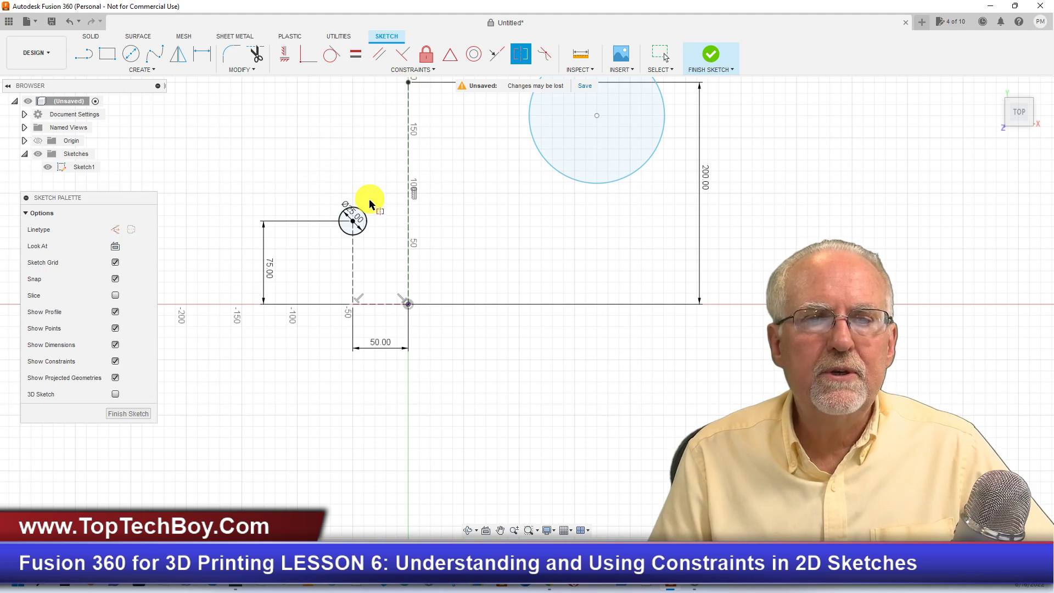
click(365, 217)
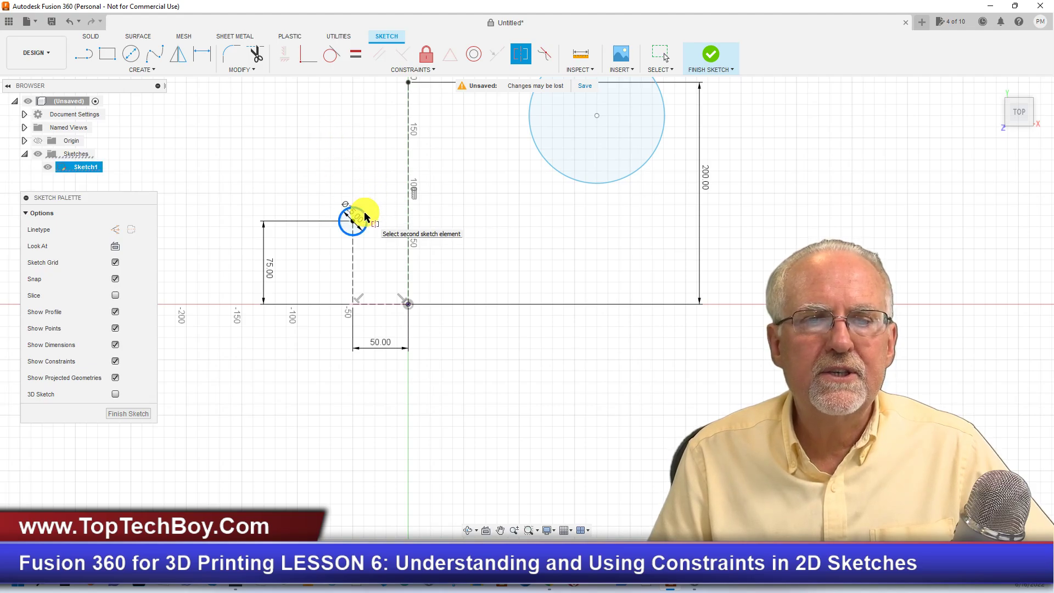
click(577, 183)
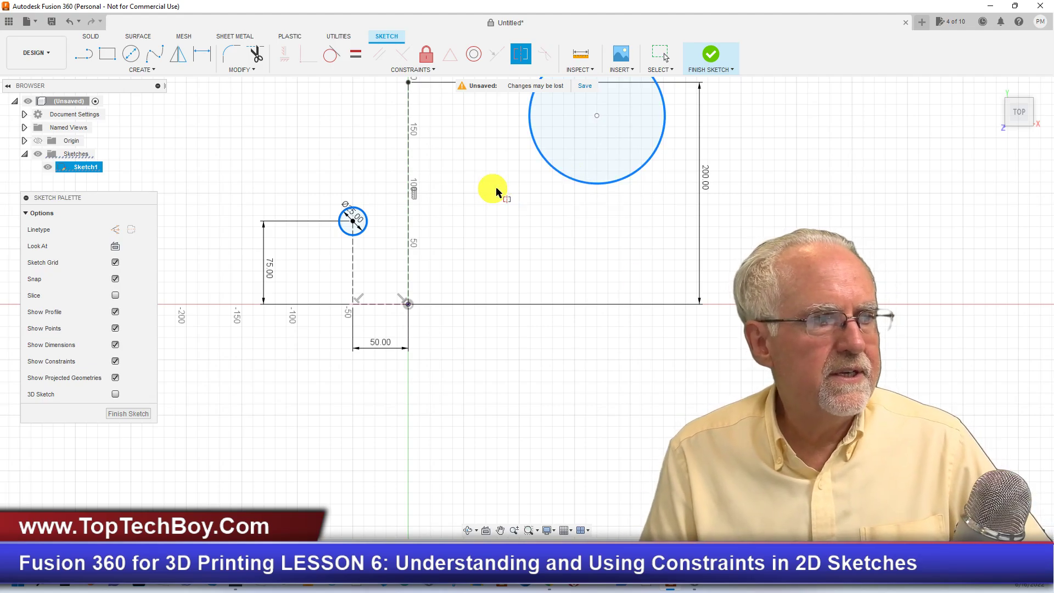
click(407, 221)
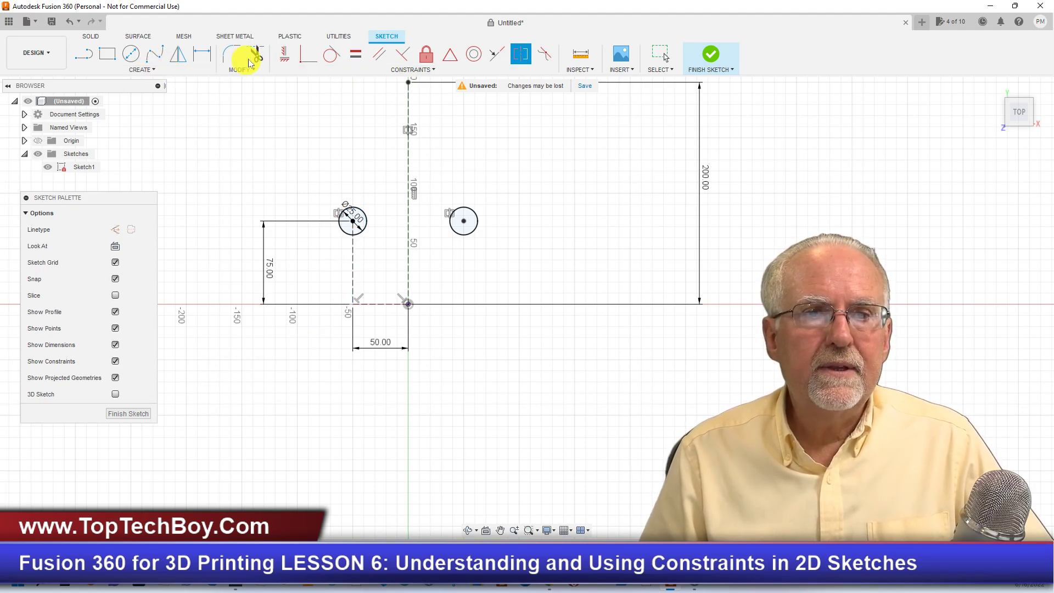
Set the diameter of the dimensioned 25 mm circle to 100 mm.
click(202, 53)
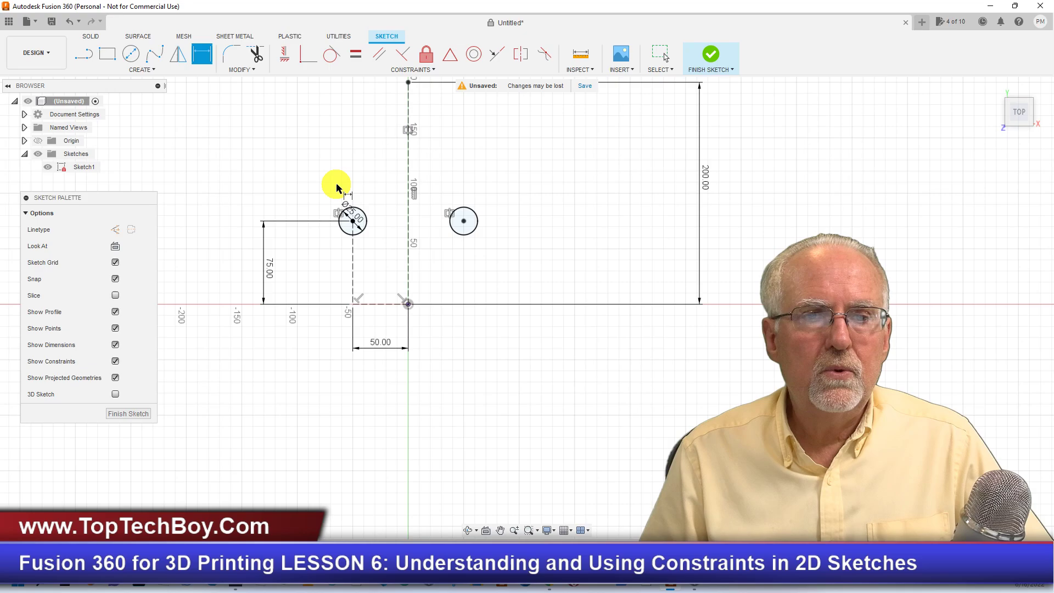
click(360, 221)
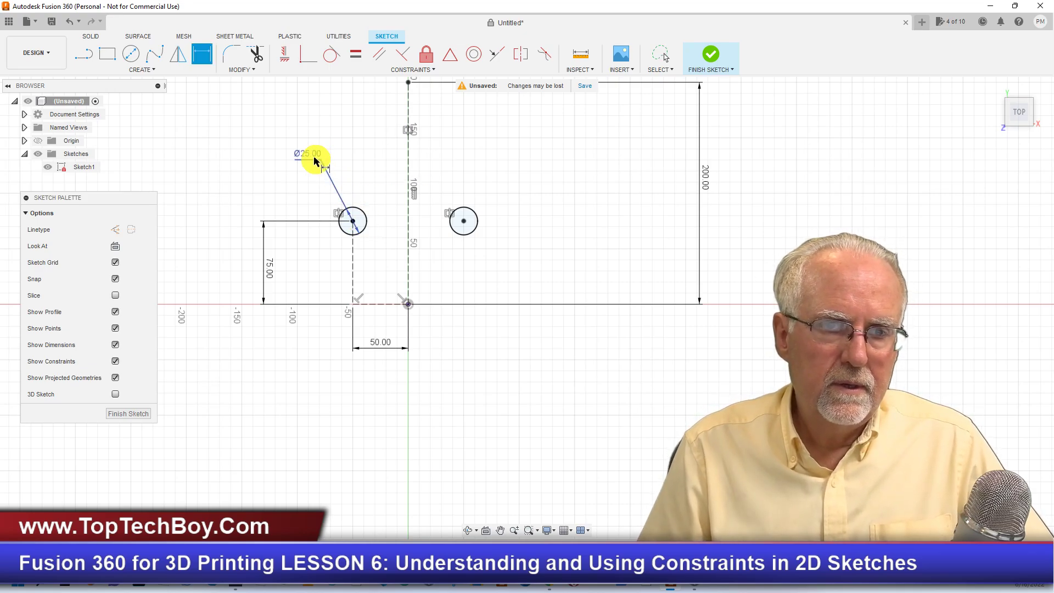
click(307, 156)
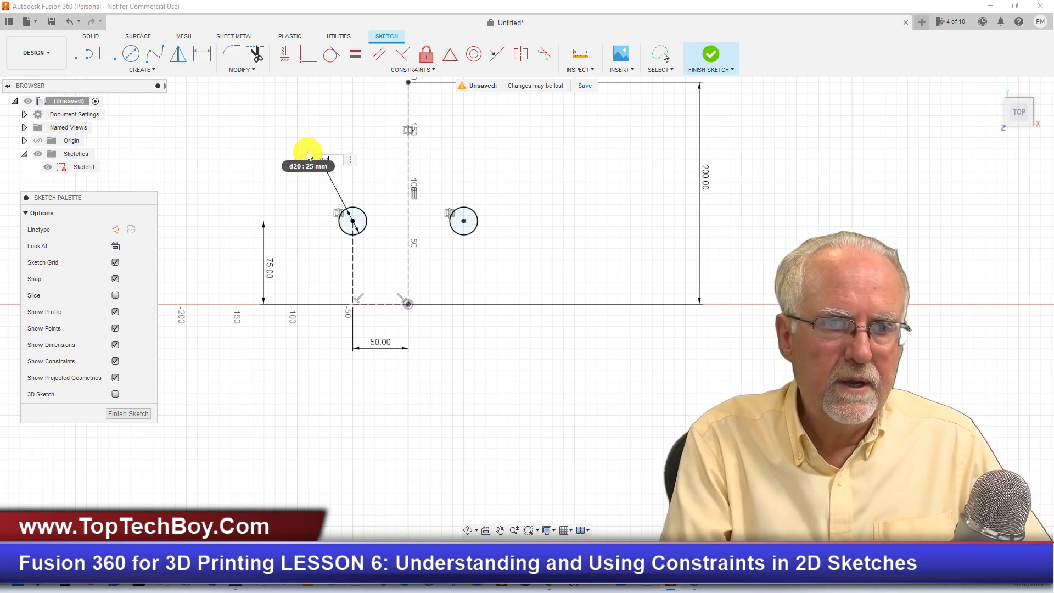
text(100)
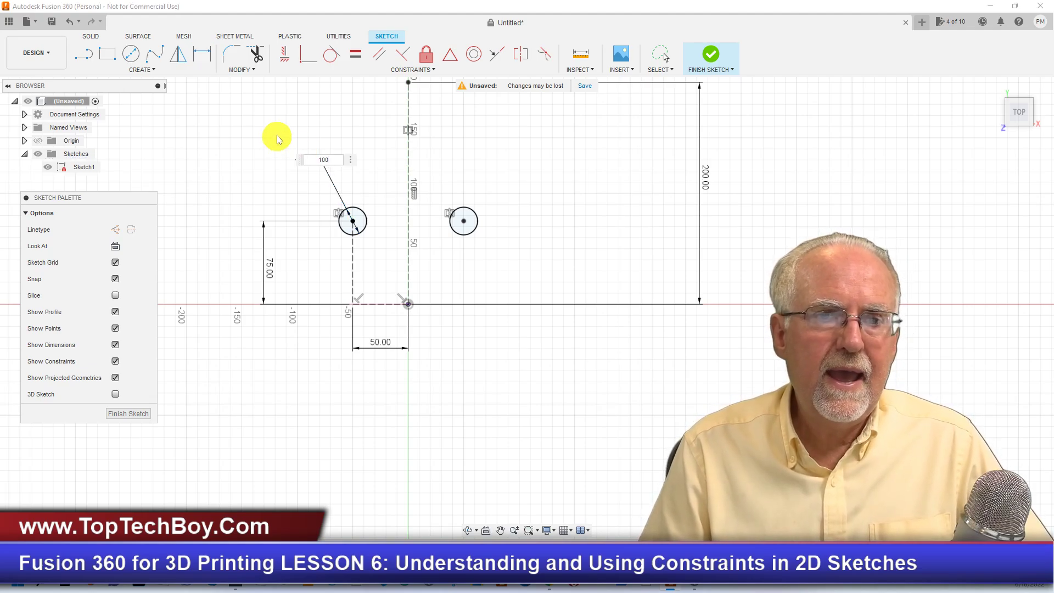
key(Return)
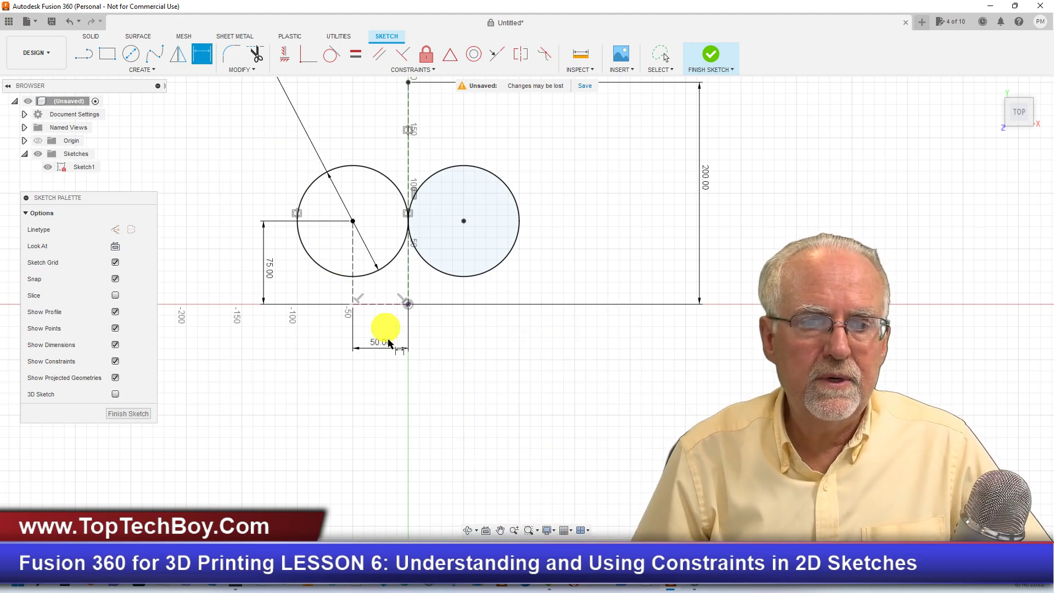
Set the length of the horizontal construction line from the origin to 100 mm.
key(Escape)
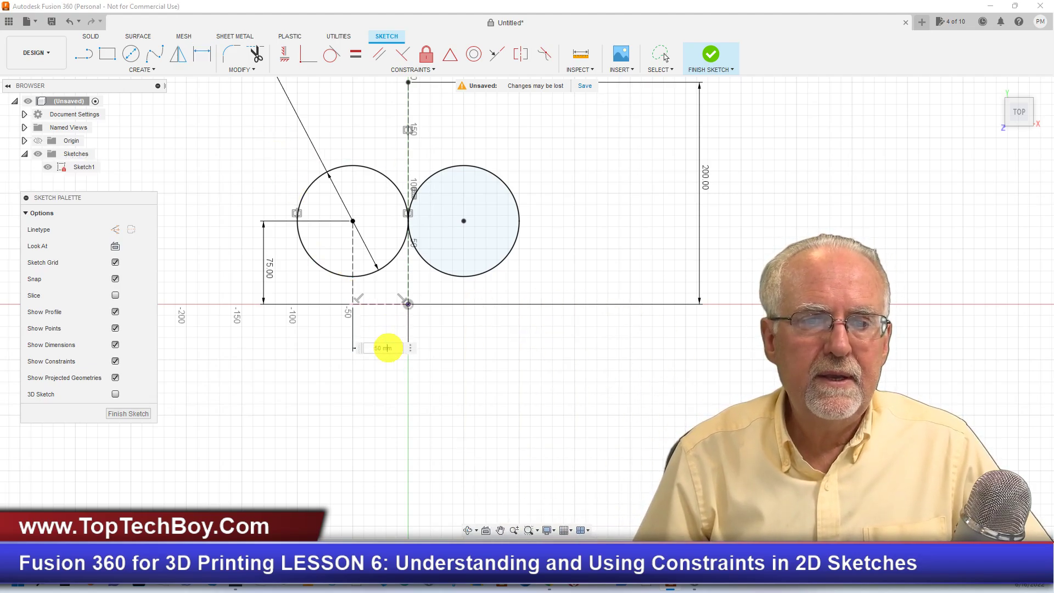
double_click(384, 345)
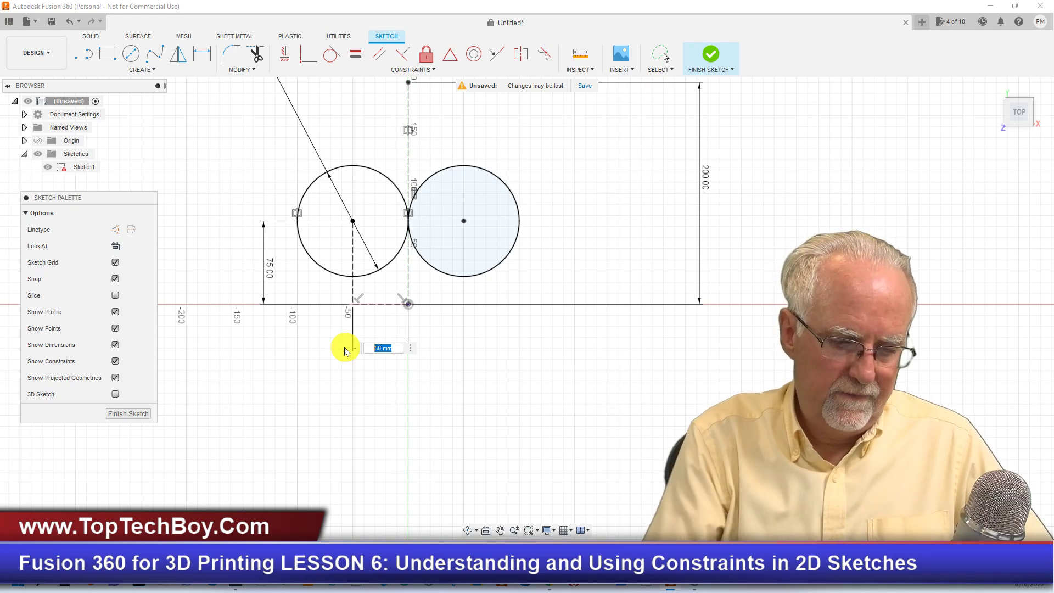
text(100)
key(Return)
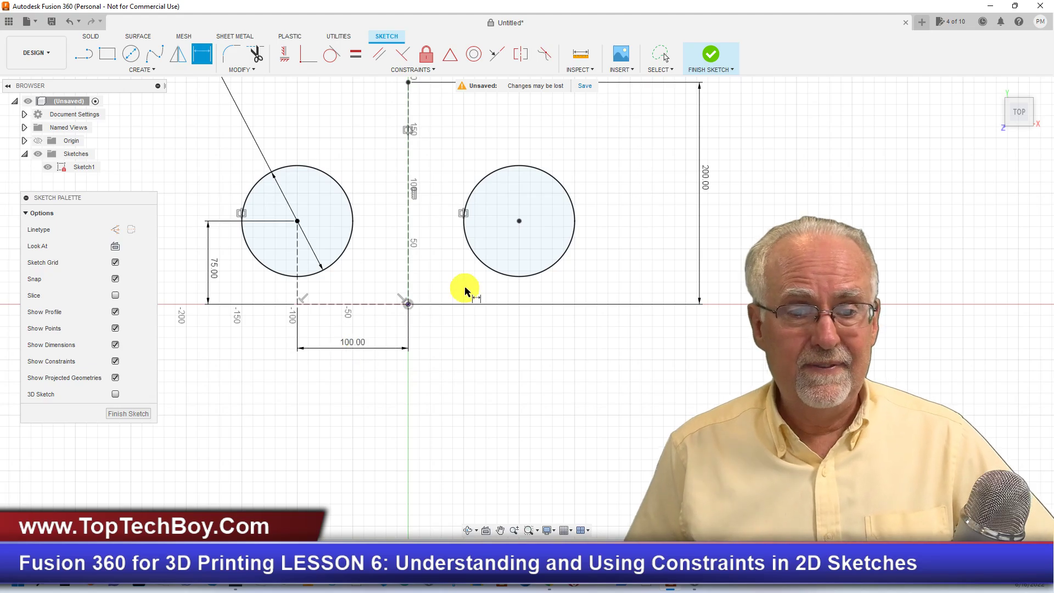
Select the whole symmetry example with a window selection and delete it from the sketch.
scroll(472, 211, down, 2)
scroll(423, 200, down, 3)
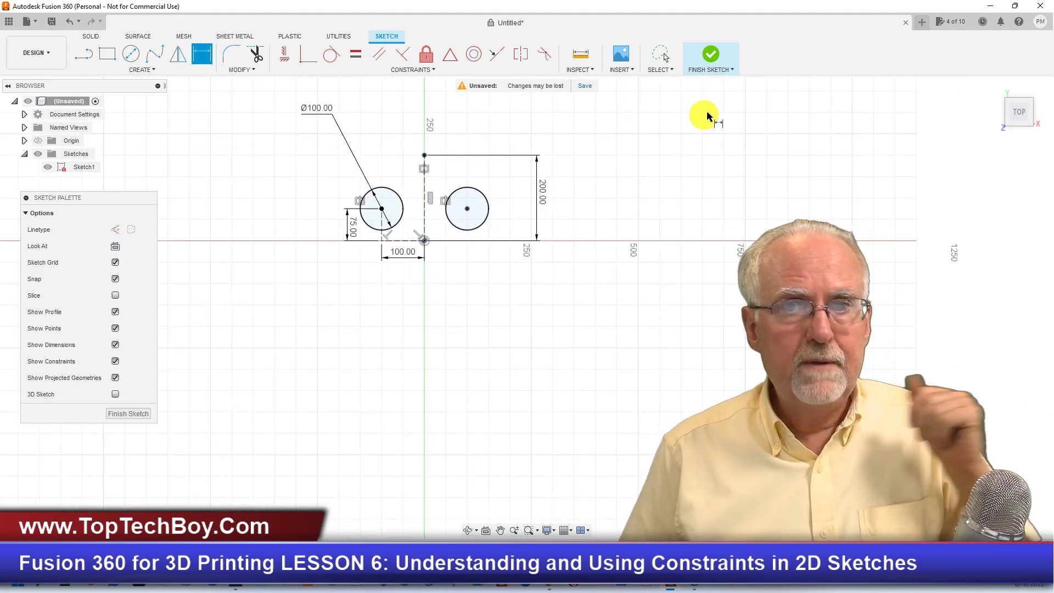
click(662, 53)
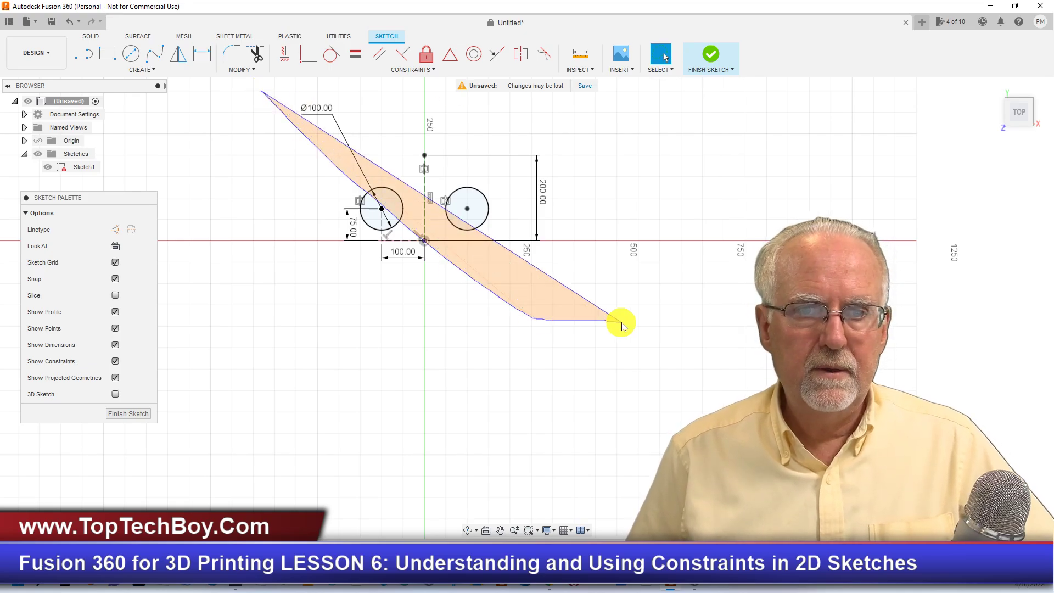
click(669, 69)
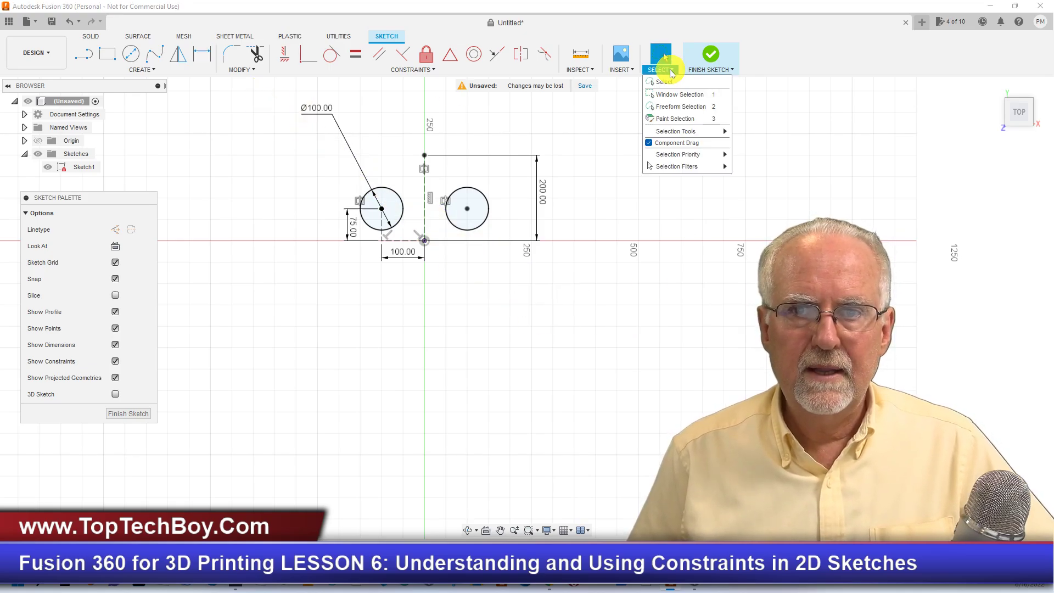
click(684, 96)
mouse_move(251, 87)
mouse_down()
mouse_move(474, 244)
mouse_move(612, 299)
mouse_up()
key(Delete)
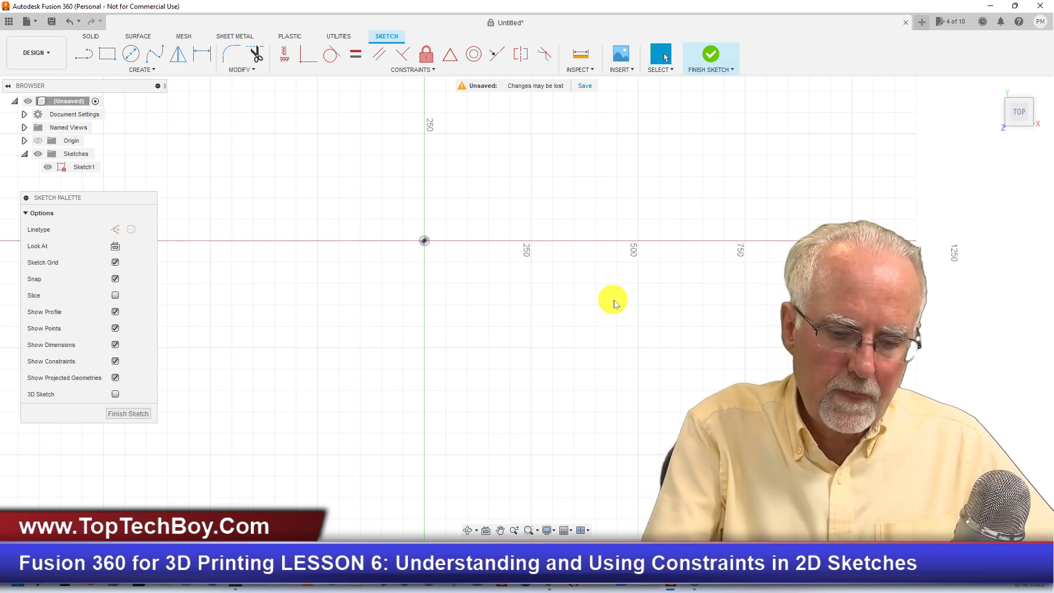
click(430, 70)
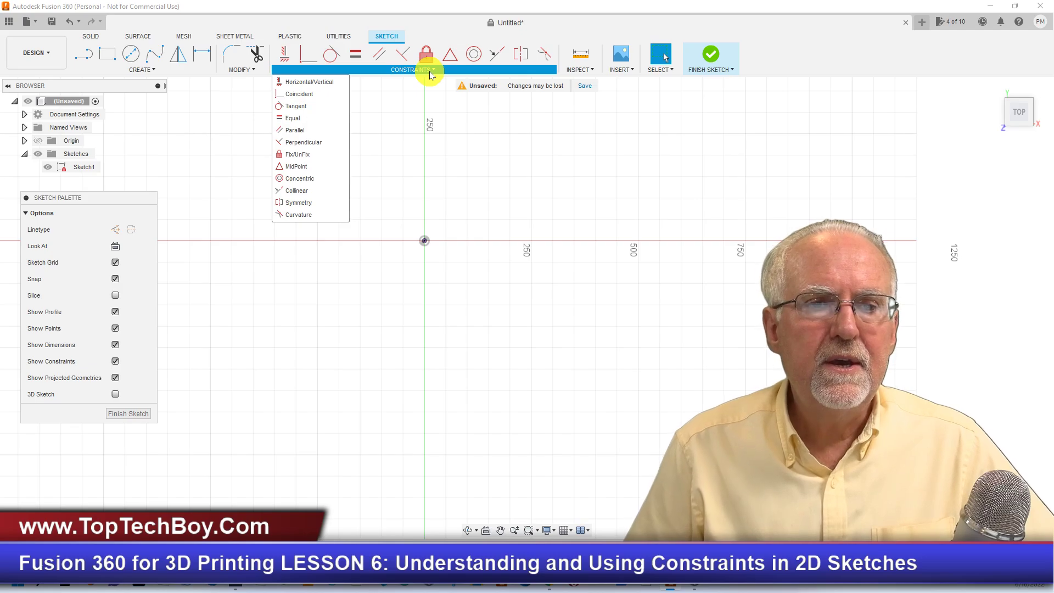
click(435, 12)
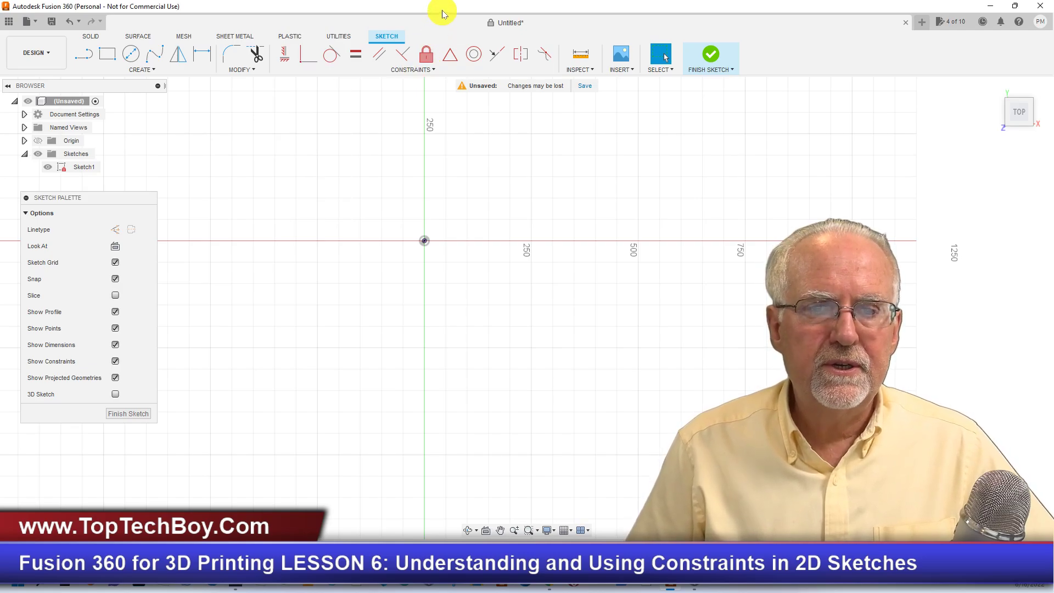
Sketch a small circle centred on the origin and a circle about 596 mm in diameter centred 500 mm along the positive X axis.
click(130, 53)
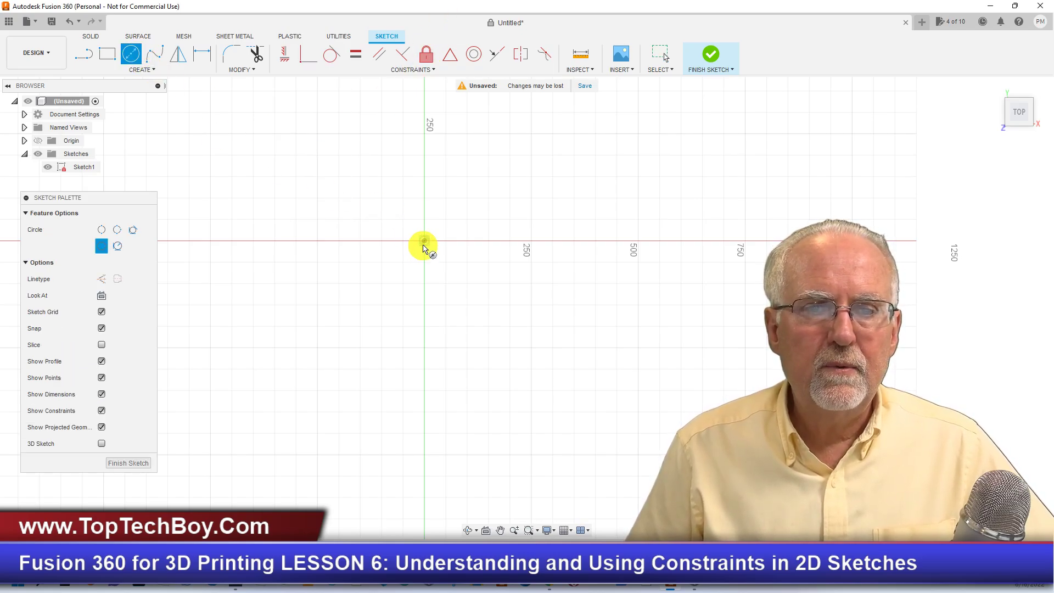
click(425, 241)
click(439, 272)
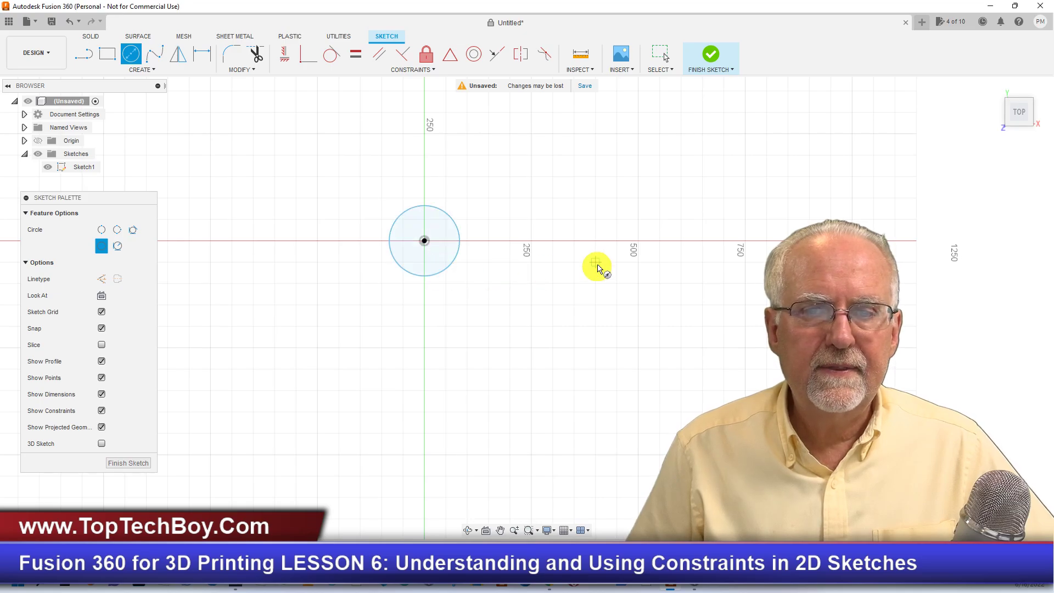
click(638, 242)
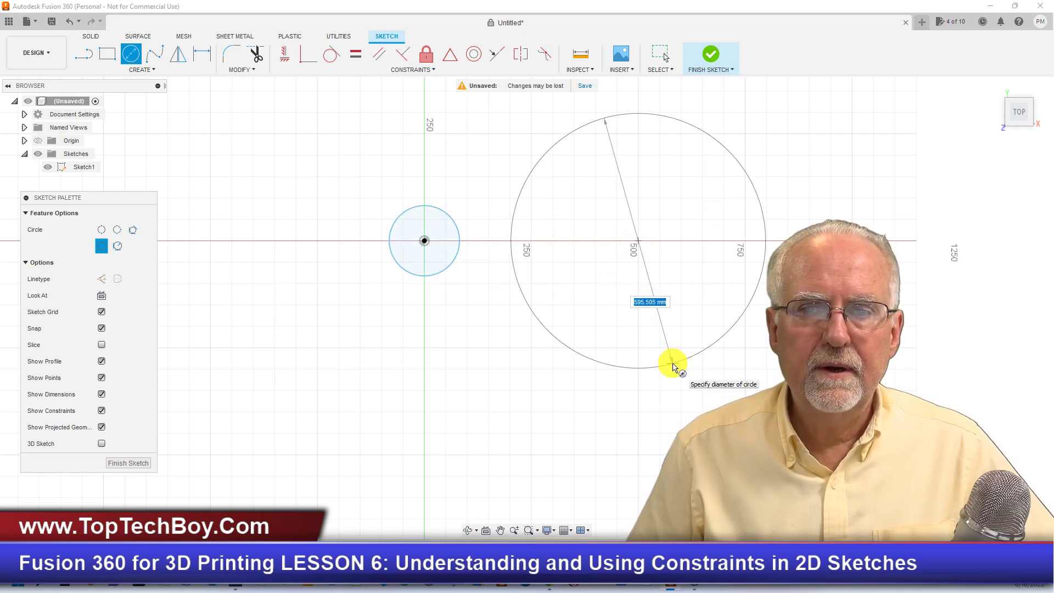
click(670, 364)
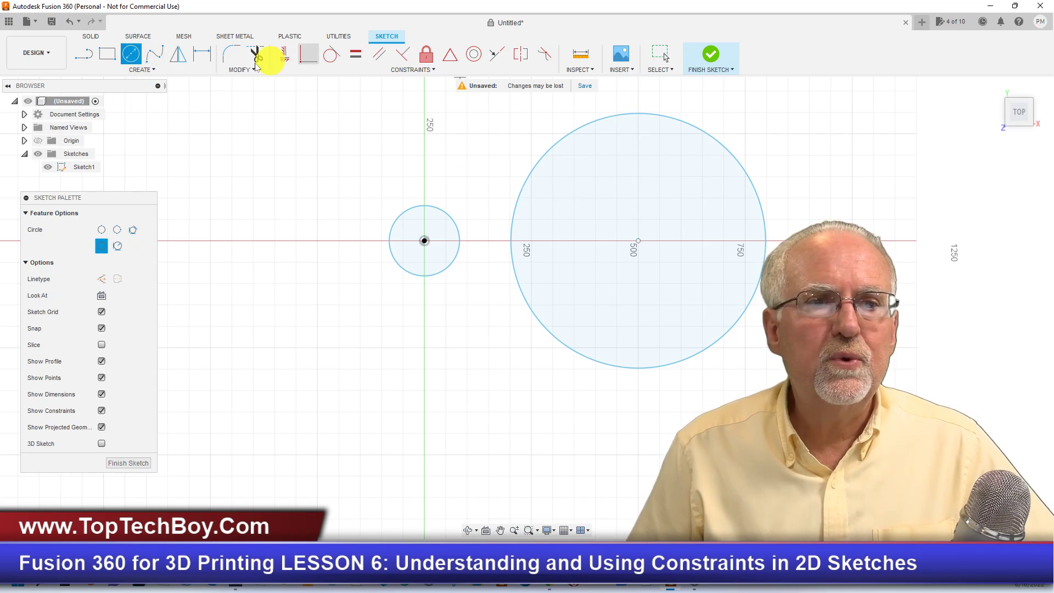
click(159, 55)
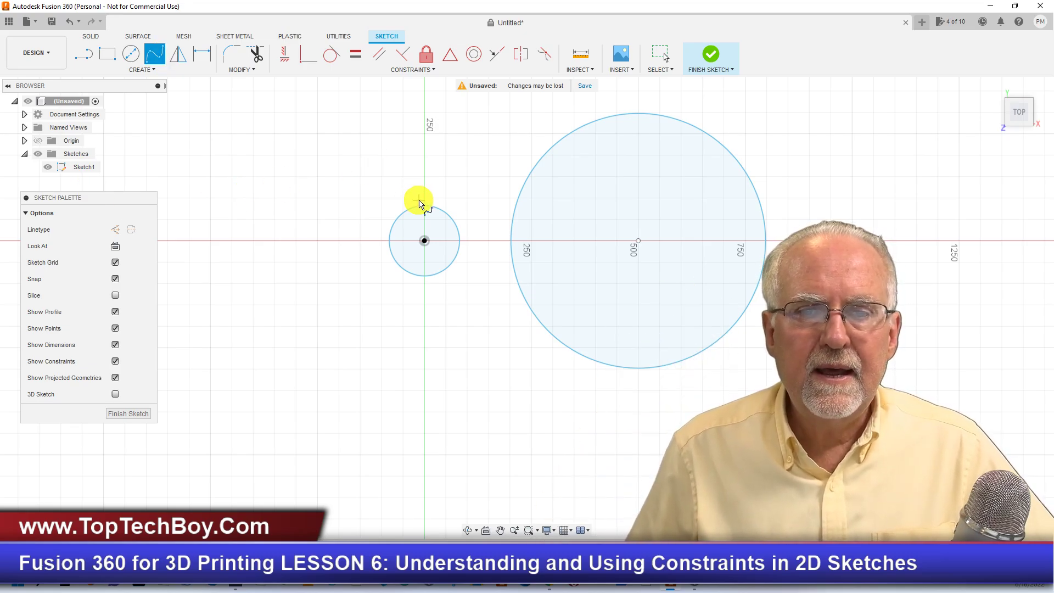
click(425, 208)
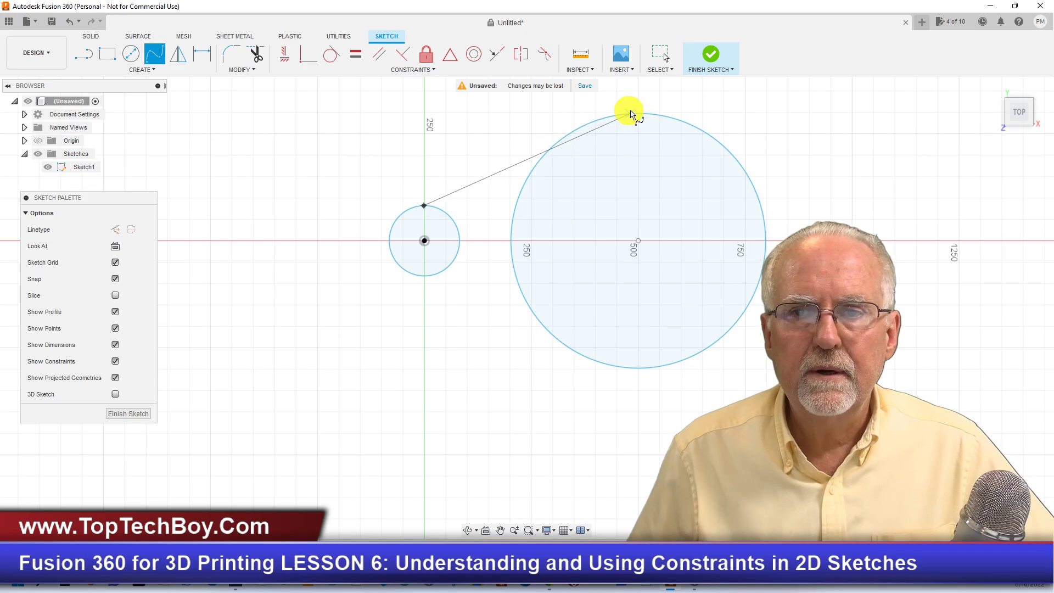
click(637, 114)
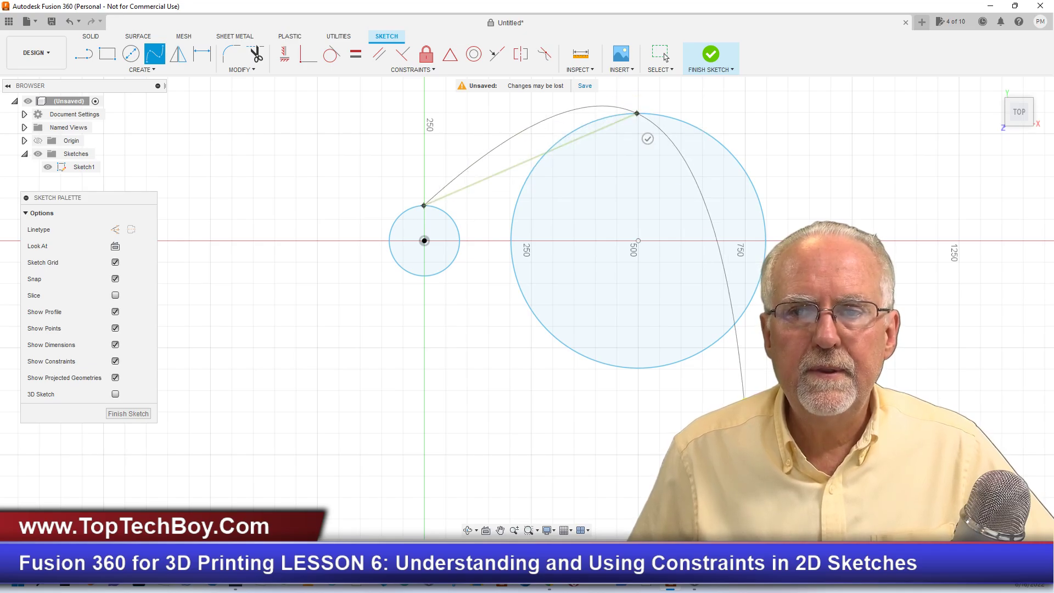
key(Escape)
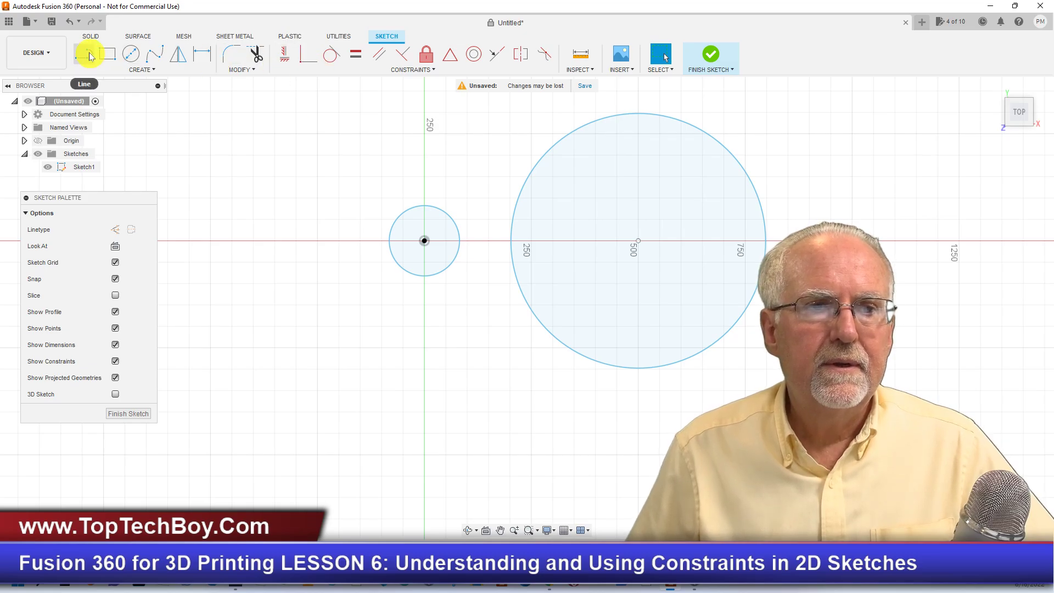
Draw a two-point spline from the top of the small circle to the top of the large circle.
click(154, 54)
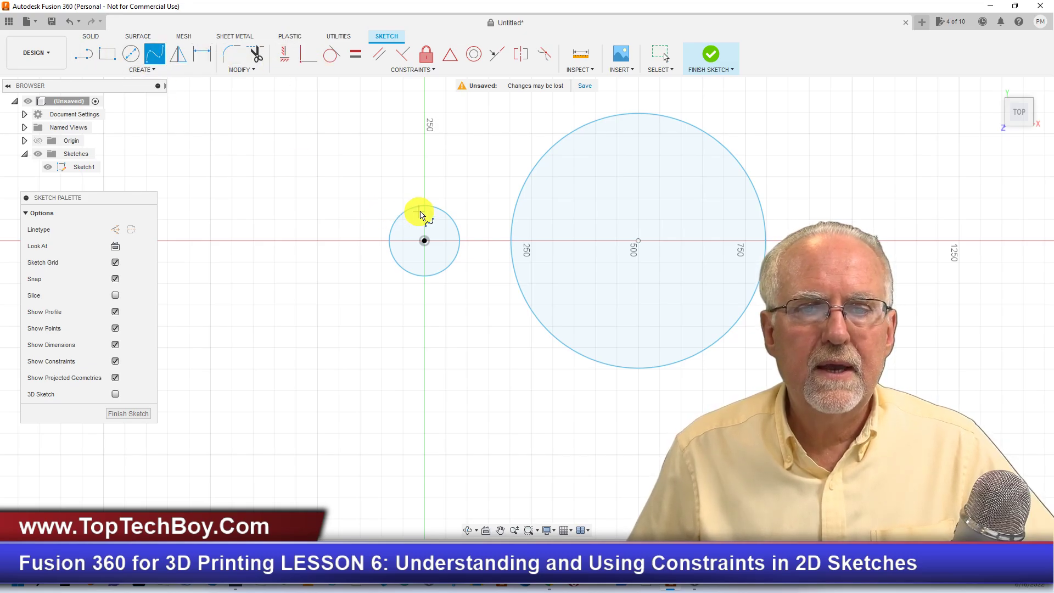
click(423, 206)
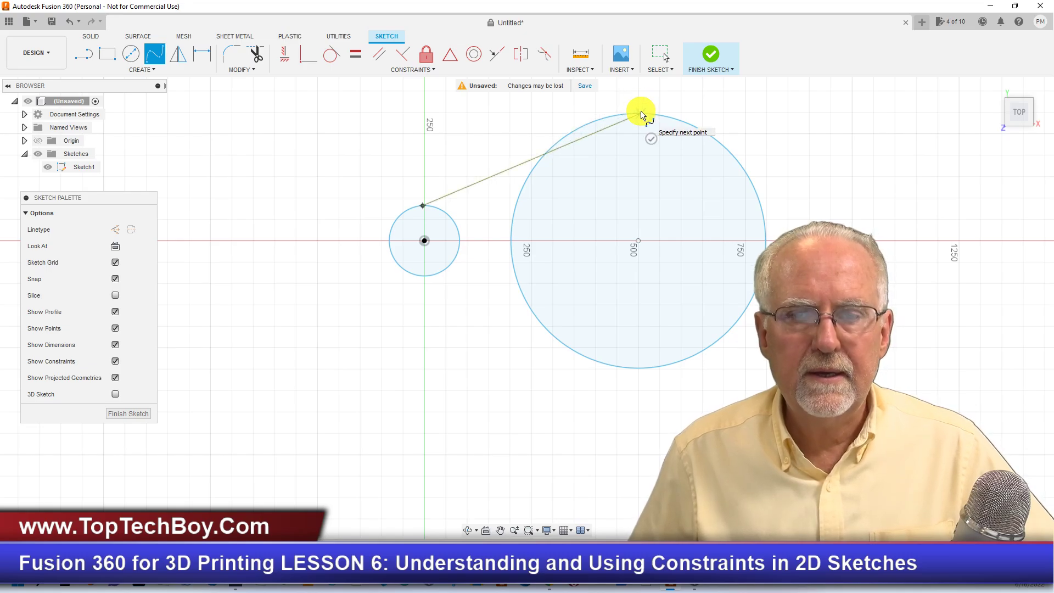
click(642, 115)
key(Escape)
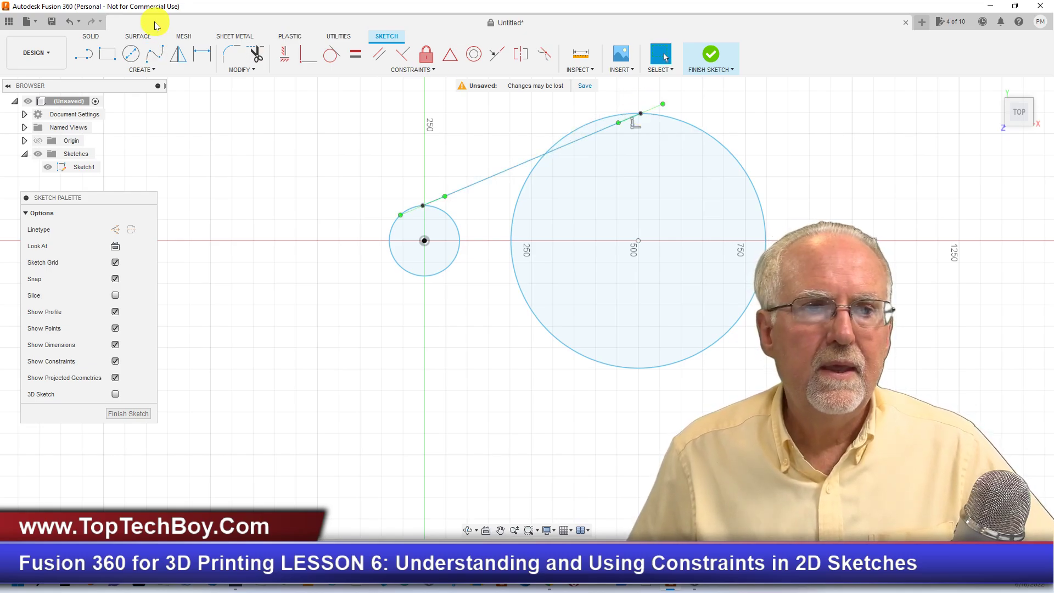
Draw a two-point spline from the bottom of the small circle to the bottom of the large circle.
click(154, 53)
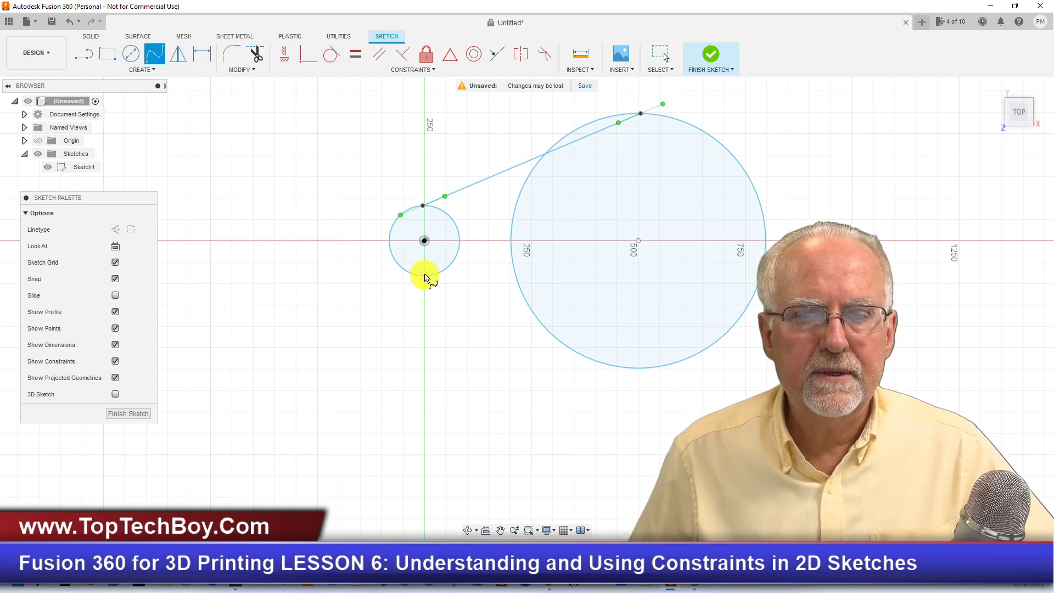
click(424, 276)
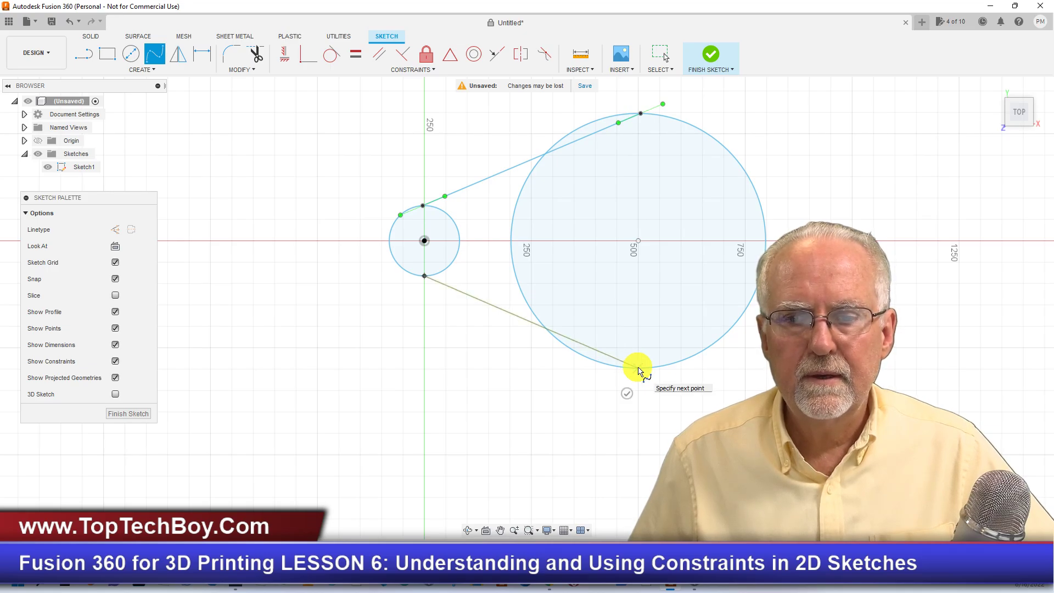
double_click(638, 368)
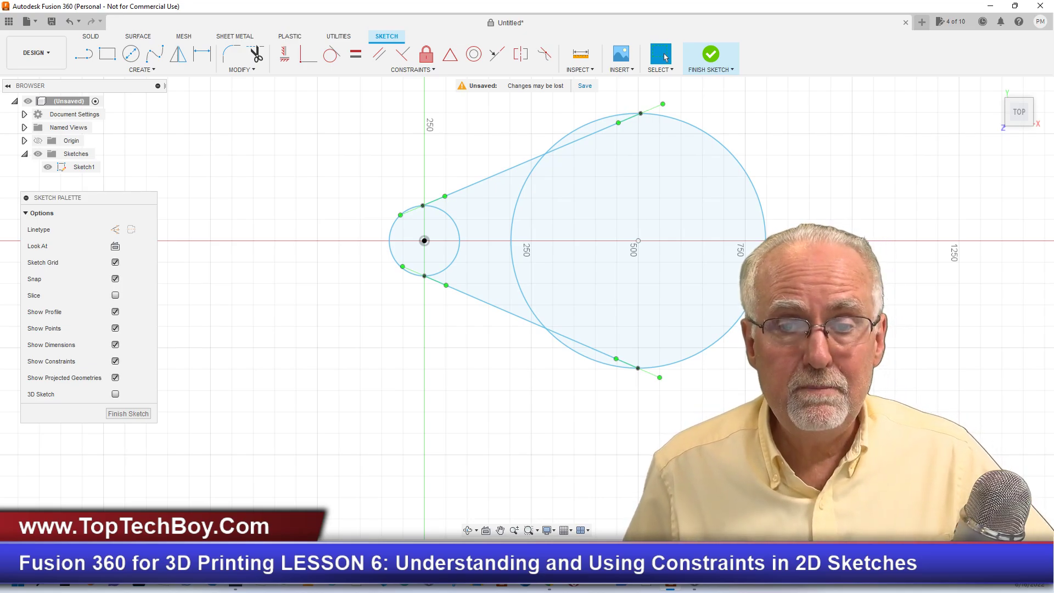
Apply the Curvature constraint between each of the two splines and the small circle at the origin.
click(411, 70)
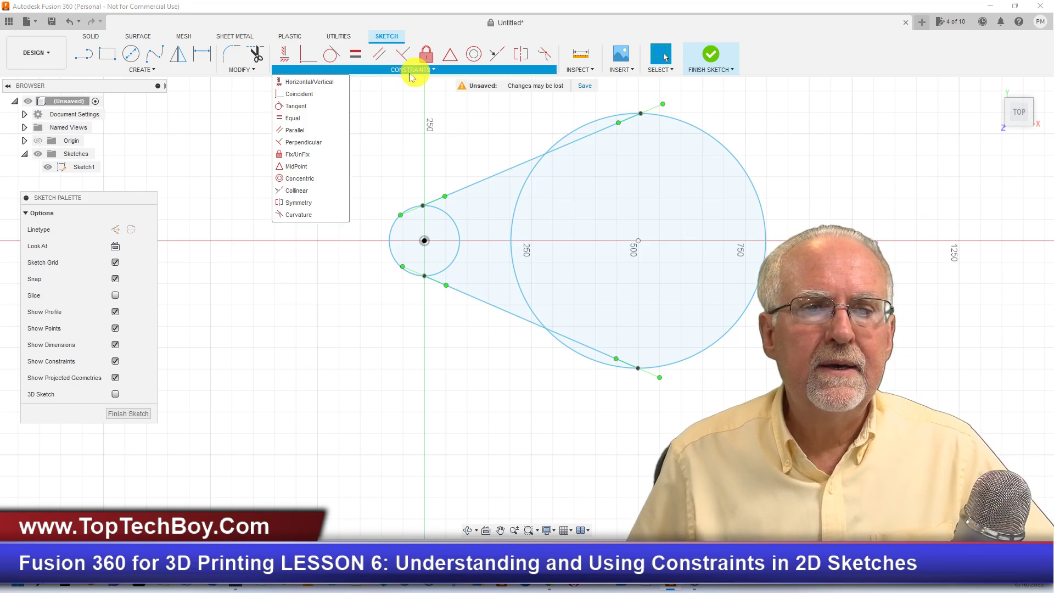
click(320, 216)
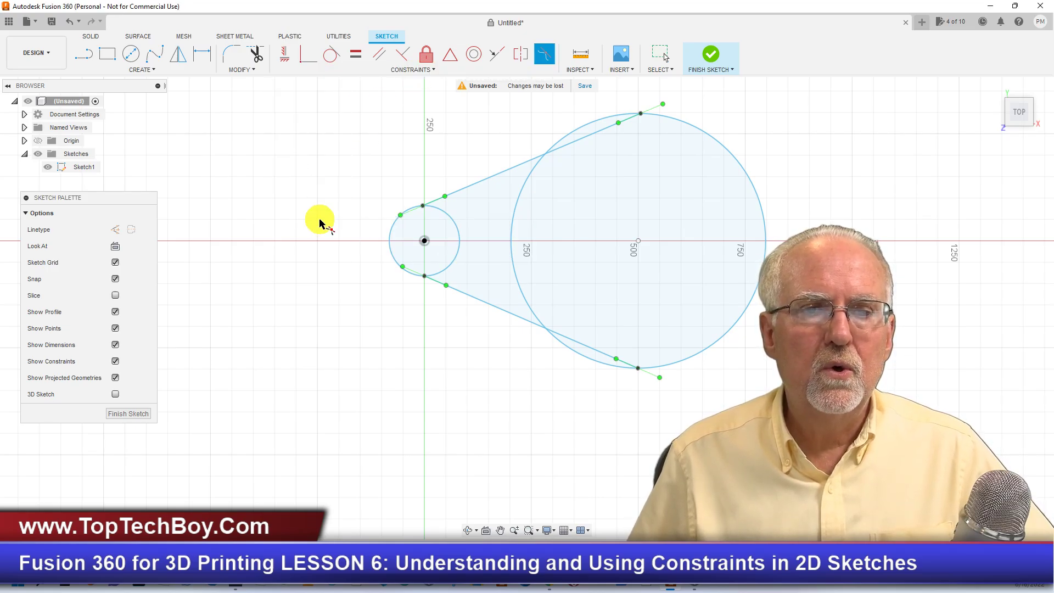
click(465, 193)
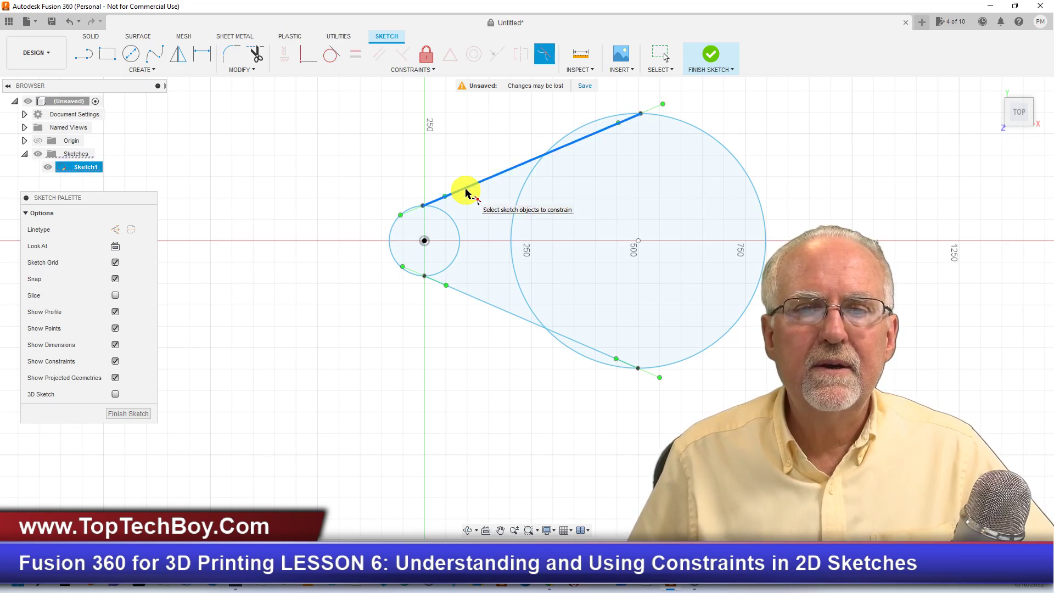
click(448, 220)
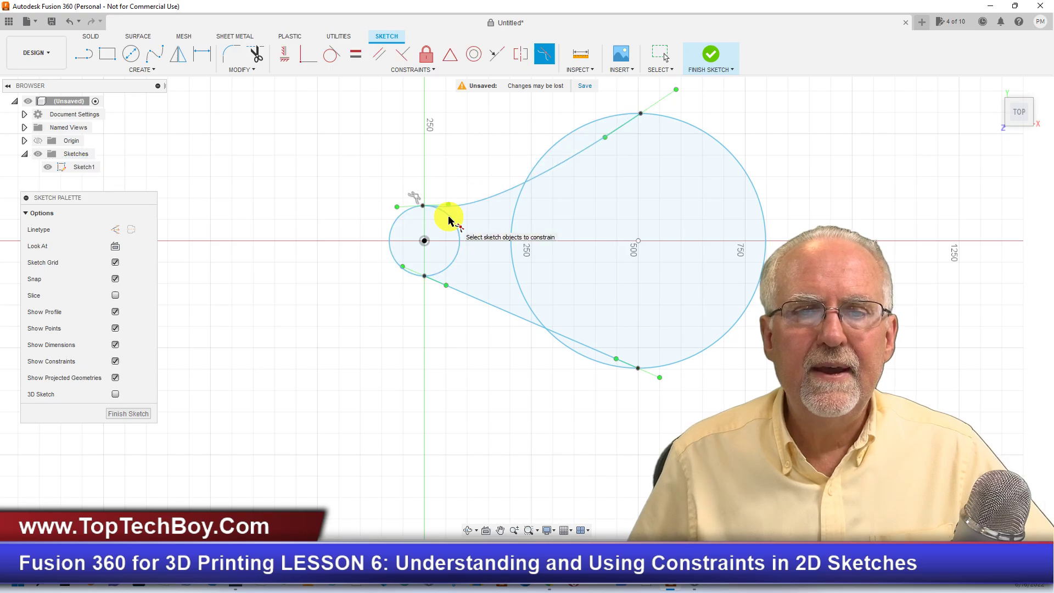
click(445, 271)
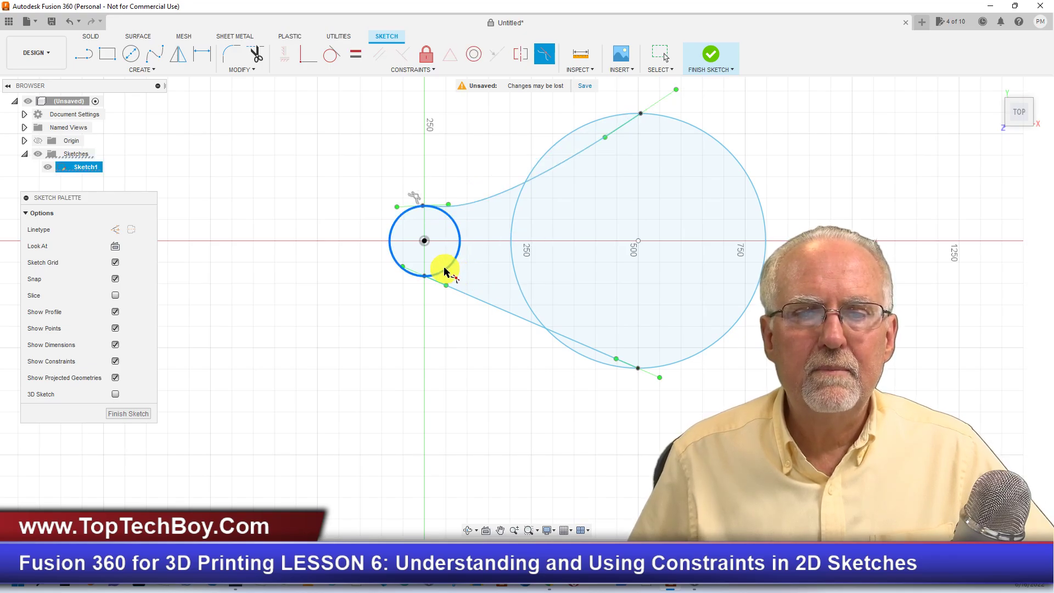
click(471, 298)
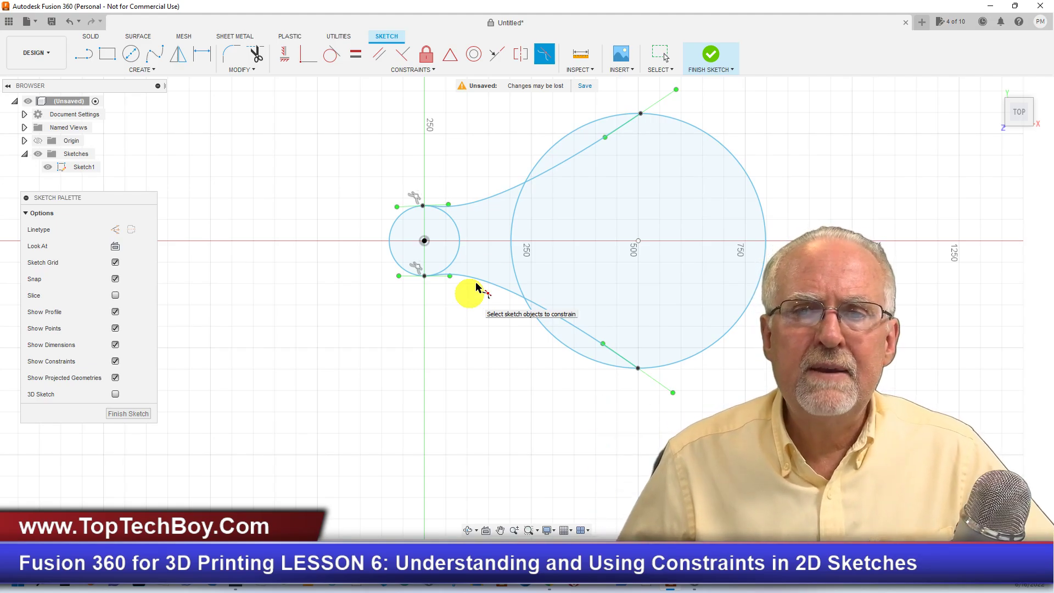
Apply the Curvature constraint between each of the two splines and the large circle.
click(509, 194)
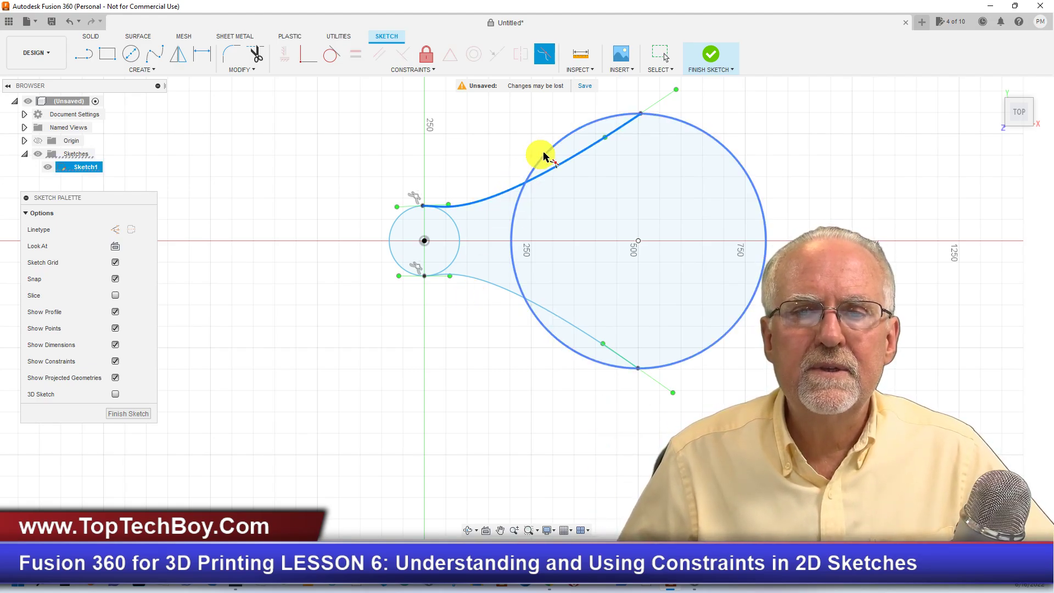
click(558, 146)
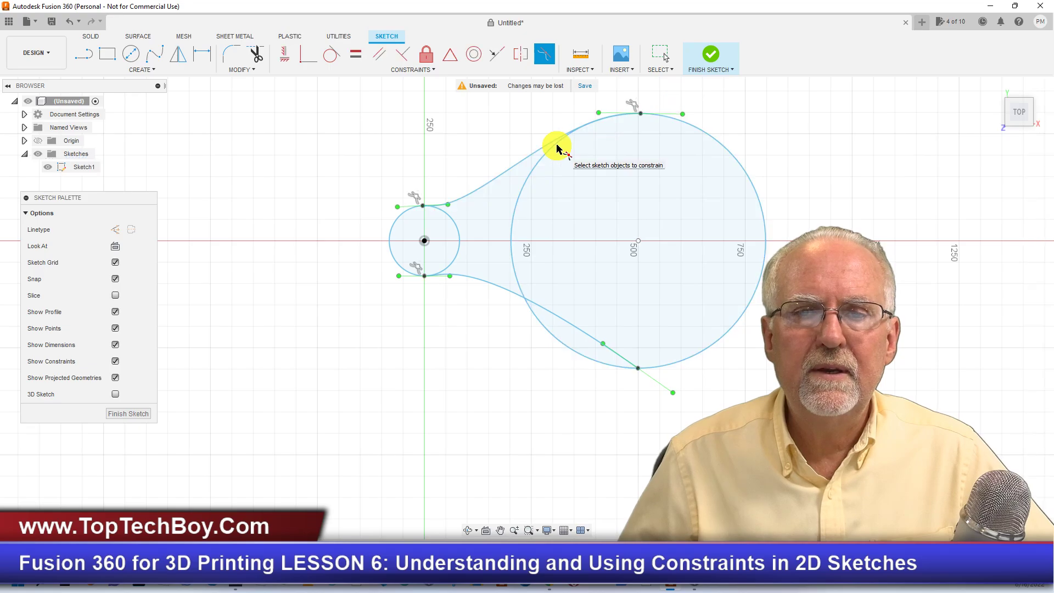
click(483, 281)
click(552, 335)
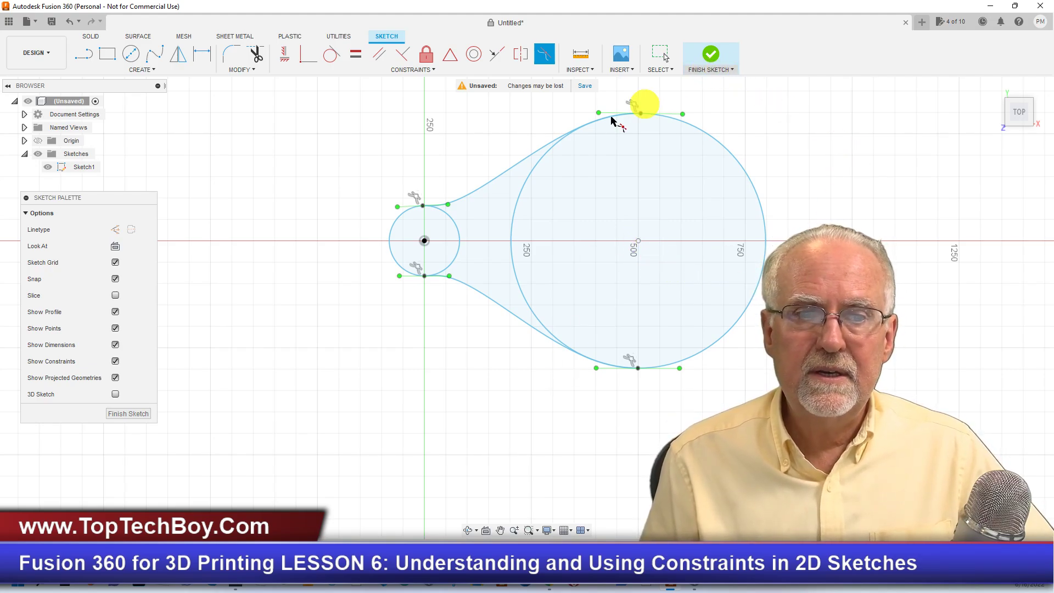
Finish the sketch and extrude both circle profiles and the area between the splines 75 mm as a new body.
click(130, 413)
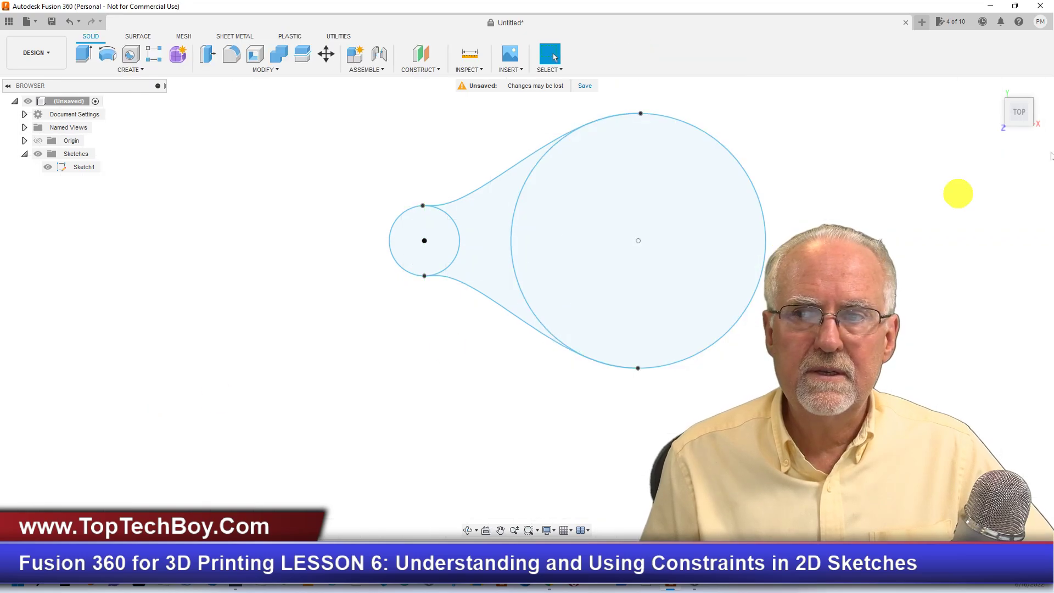
click(995, 88)
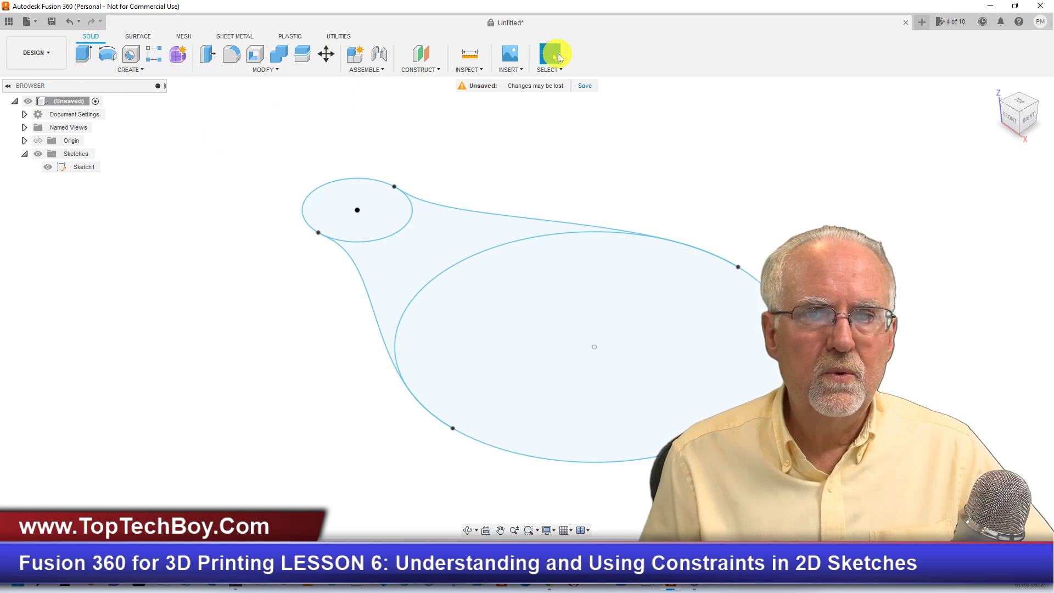
click(380, 214)
click(380, 215)
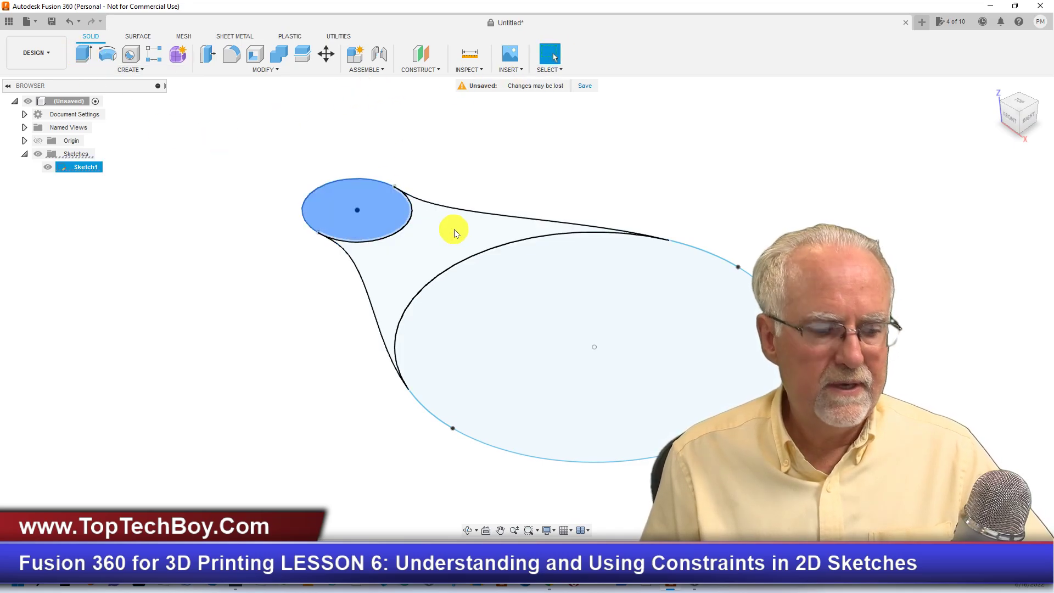
click(458, 234)
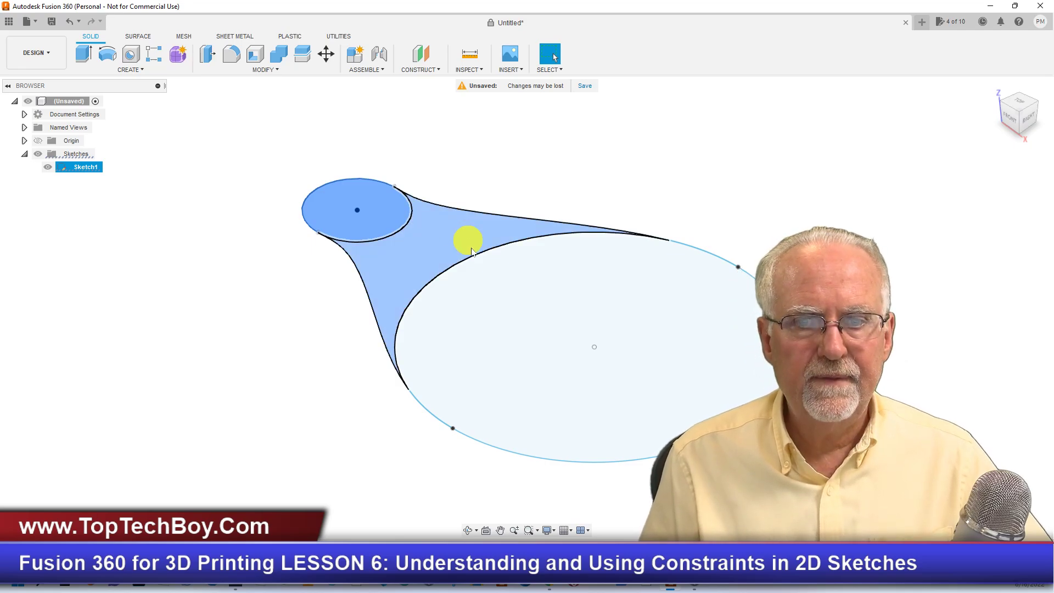
click(536, 338)
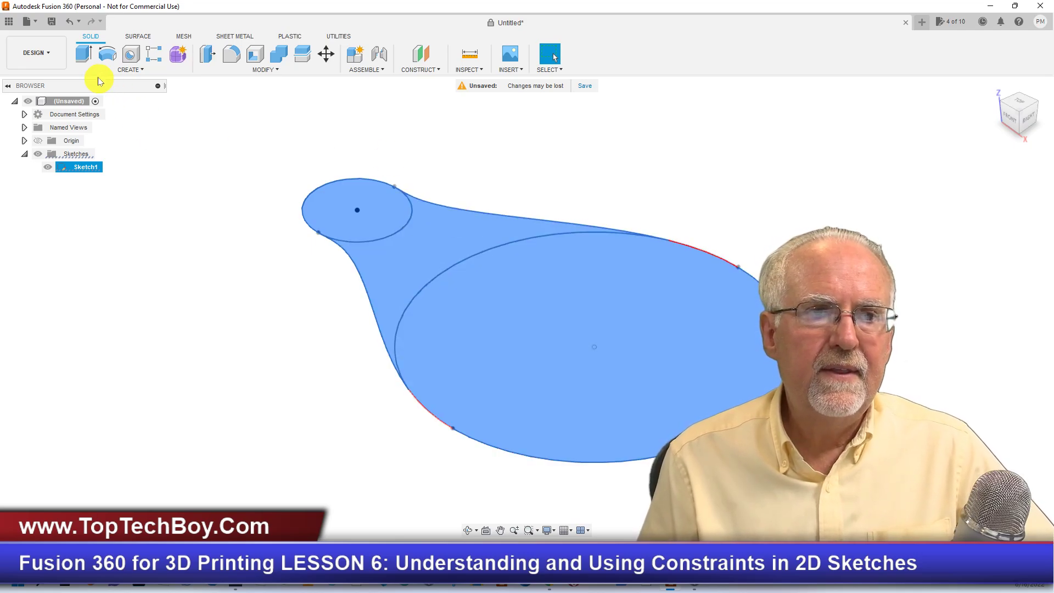
click(83, 54)
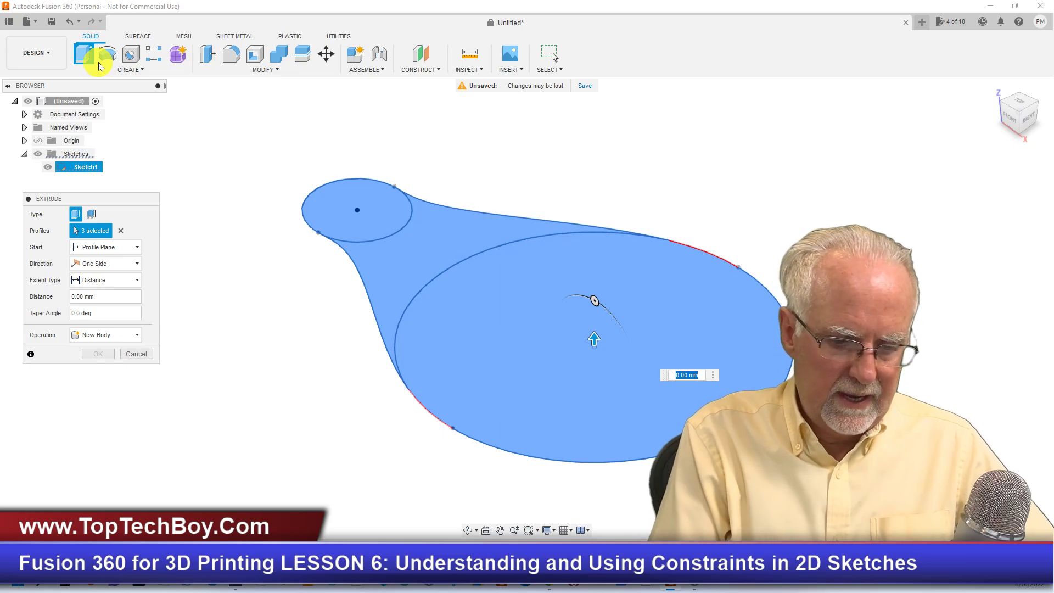
text(75)
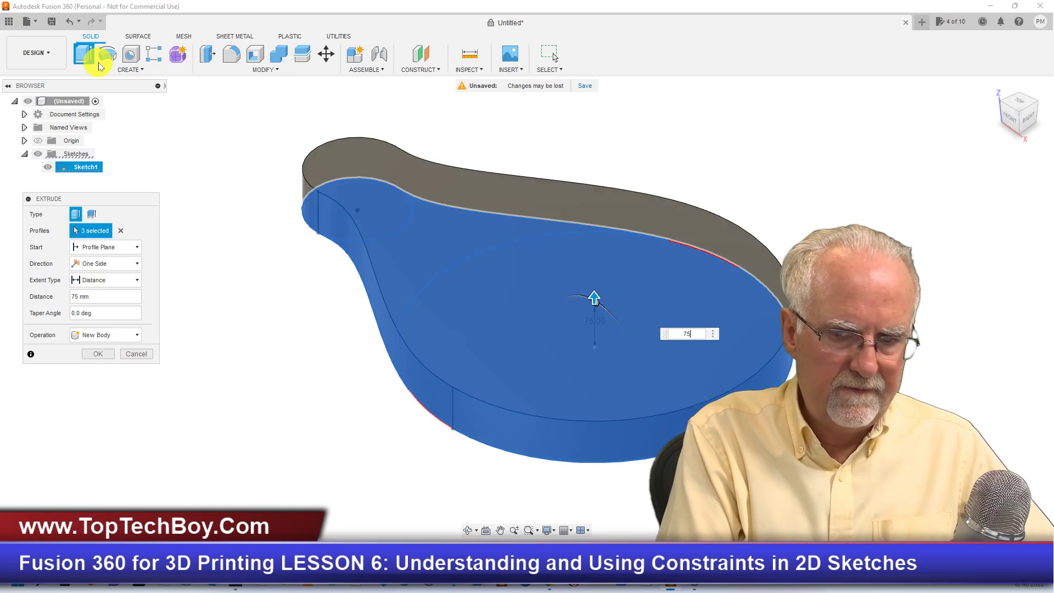
key(Return)
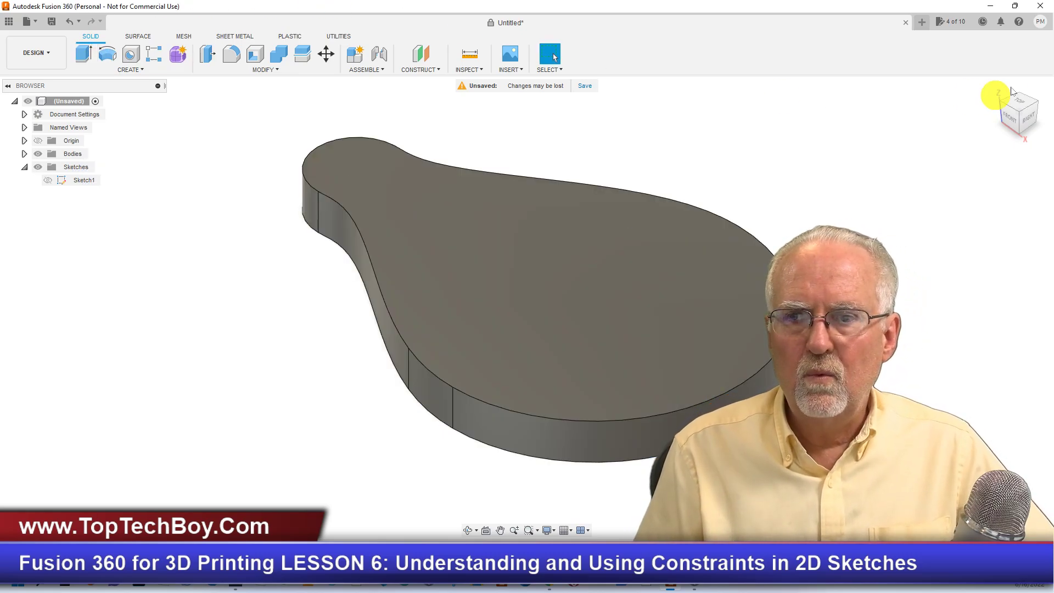
Look over the extruded body's blended sides from several angles, and undo the extrusion.
click(468, 531)
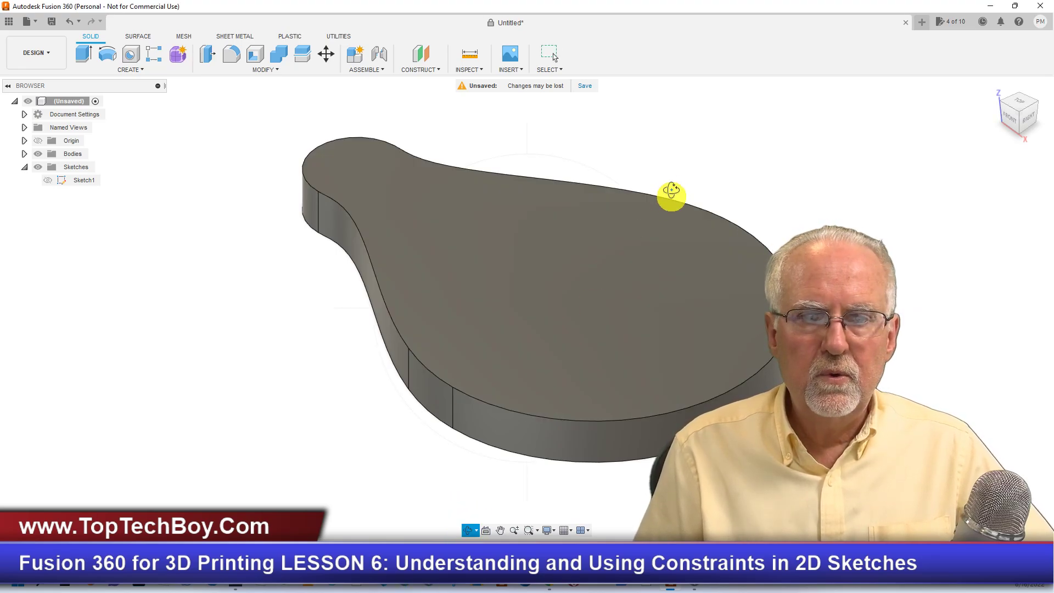
drag(531, 123, 456, 131)
drag(307, 292, 320, 269)
drag(287, 254, 356, 297)
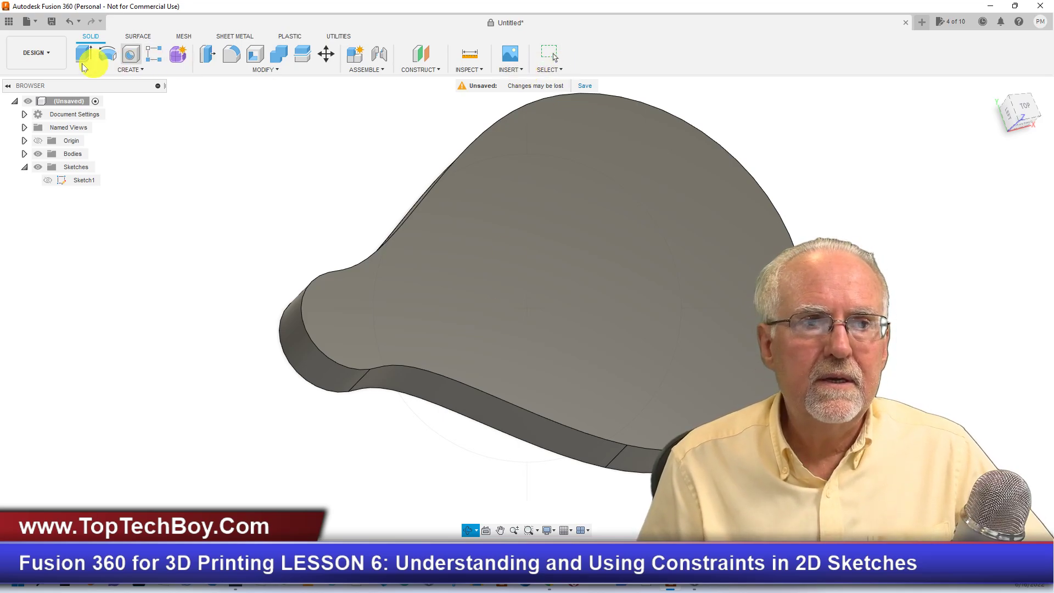
click(70, 24)
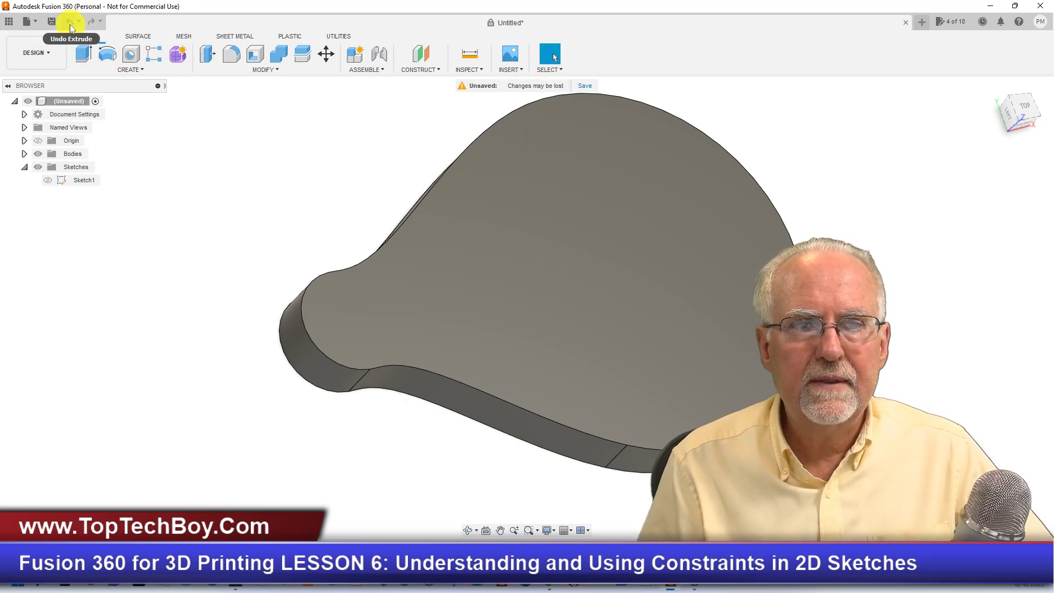
click(70, 25)
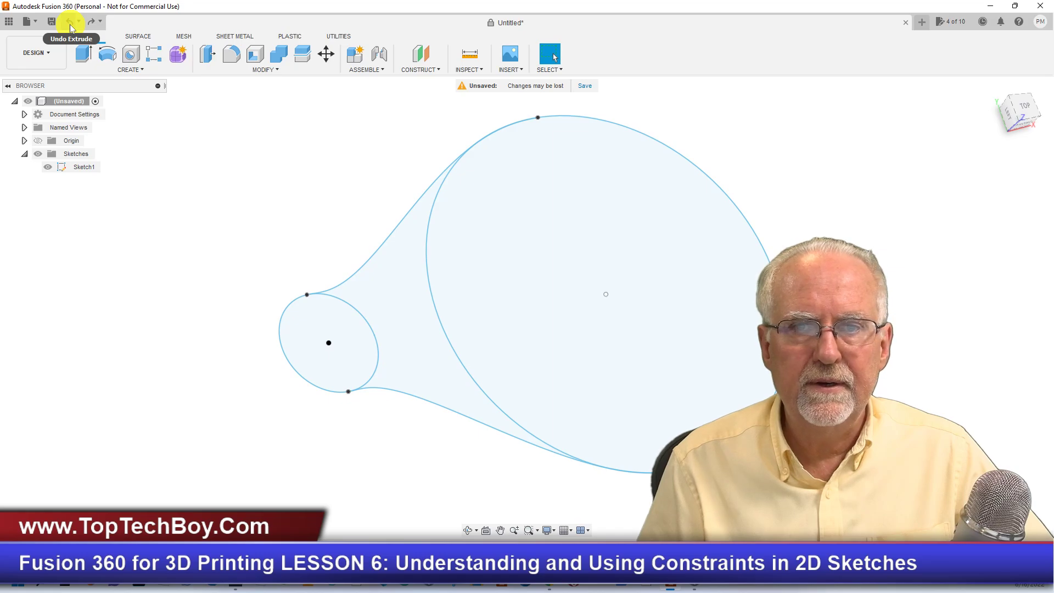
Reopen Sketch1 for editing and delete all of its circles and splines with a window selection.
right_click(85, 173)
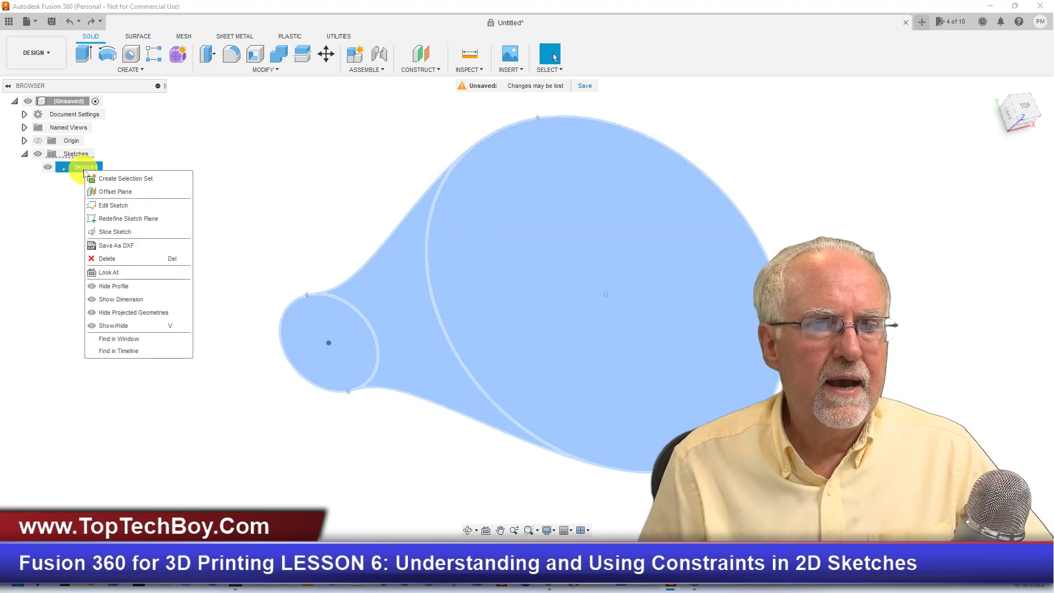
click(116, 205)
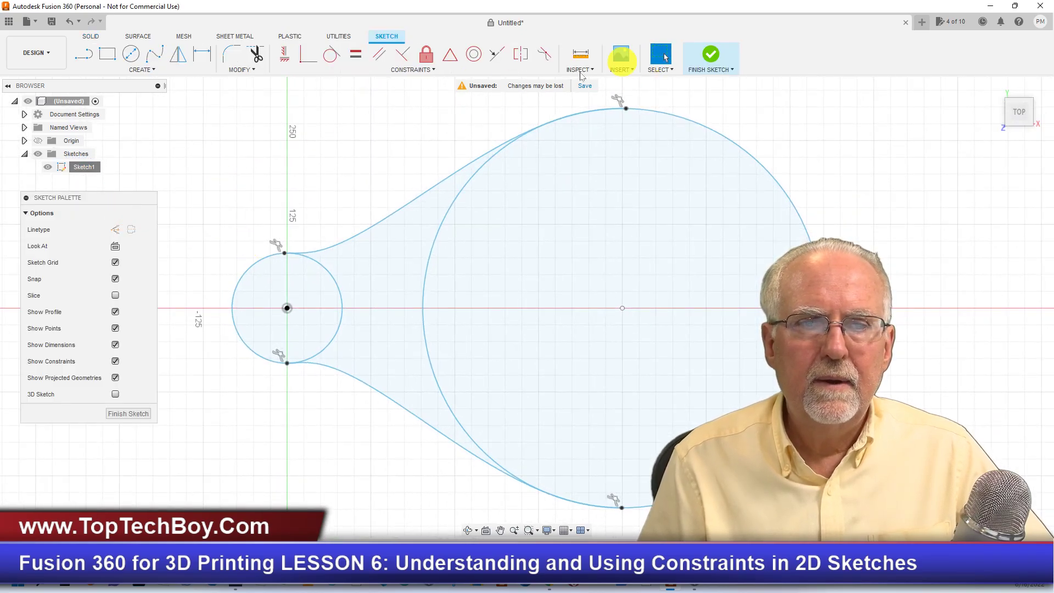
mouse_move(181, 83)
mouse_down()
mouse_move(229, 137)
mouse_move(861, 532)
mouse_up()
key(Delete)
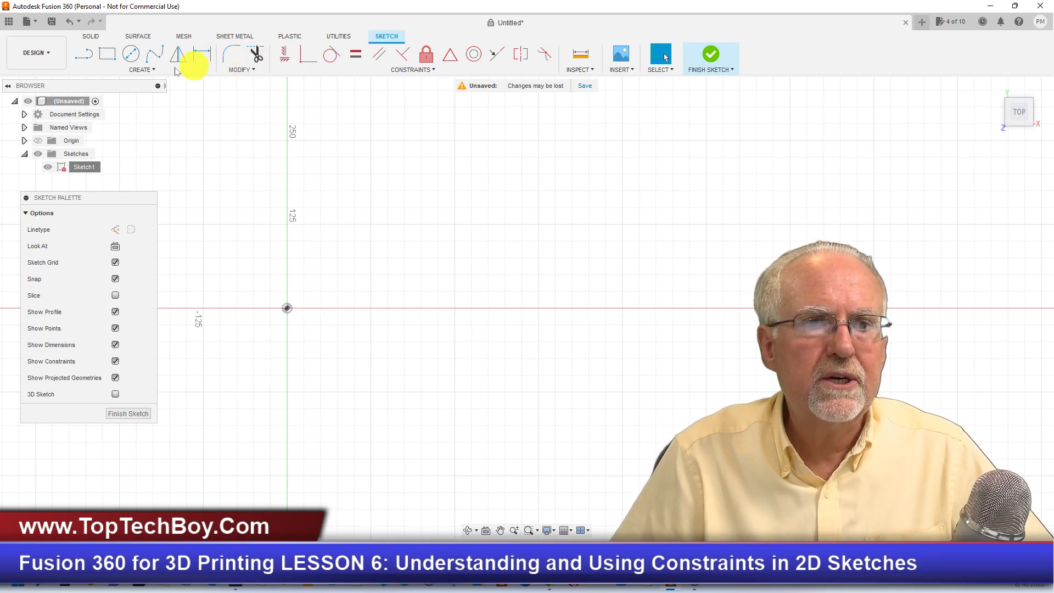
Draw a 125 mm horizontal construction line from the origin along the positive X axis.
click(83, 53)
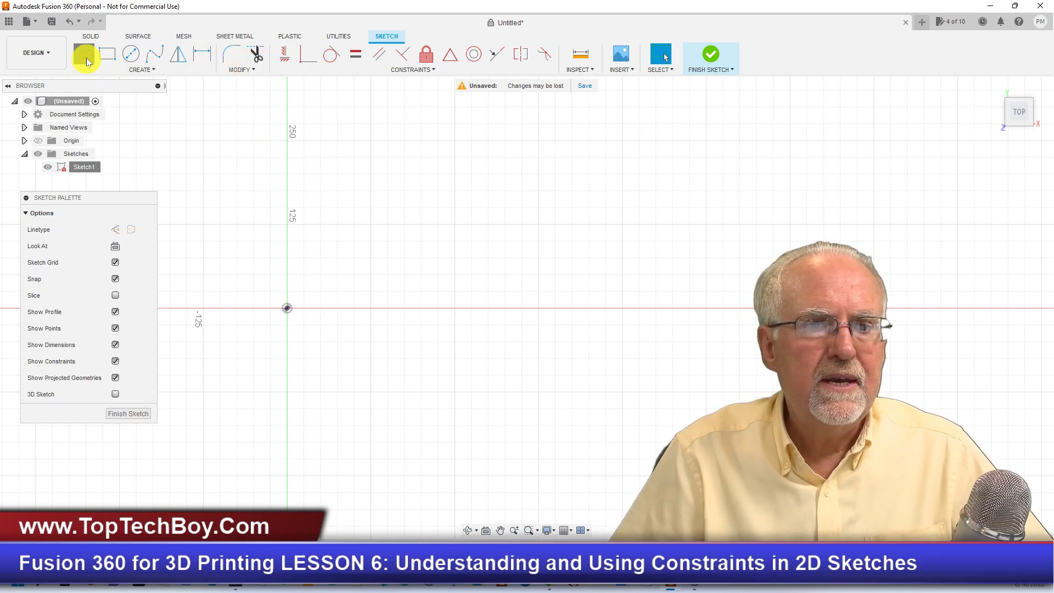
click(115, 230)
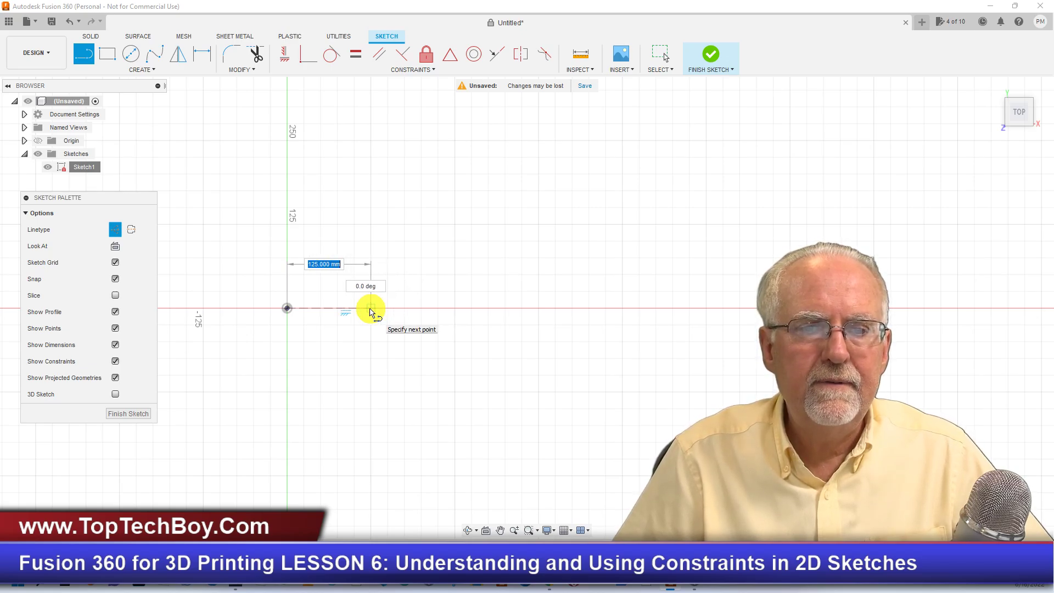
text(1)
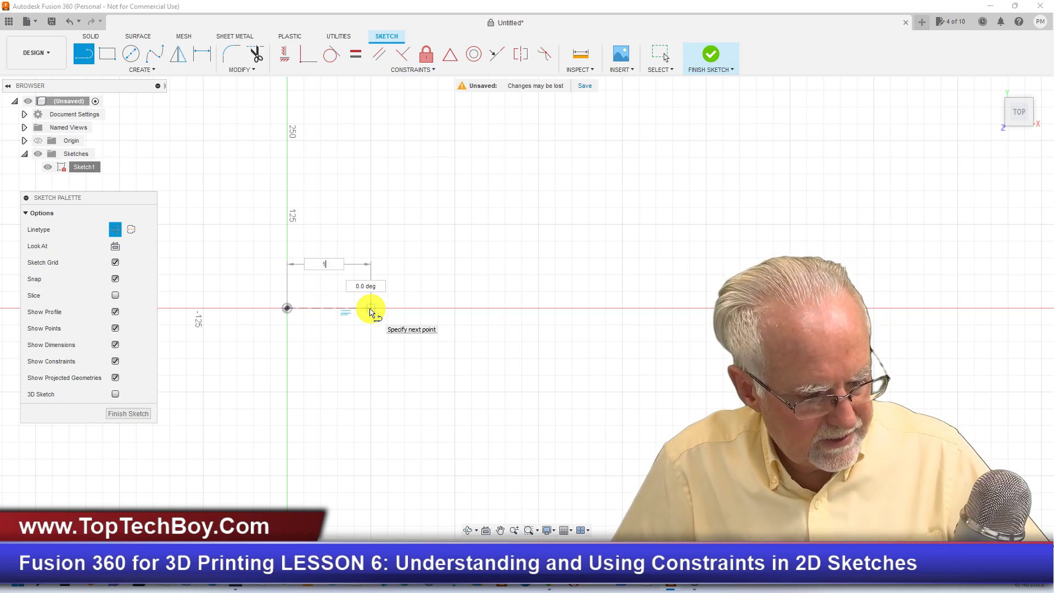
text(25)
key(Return)
key(Escape)
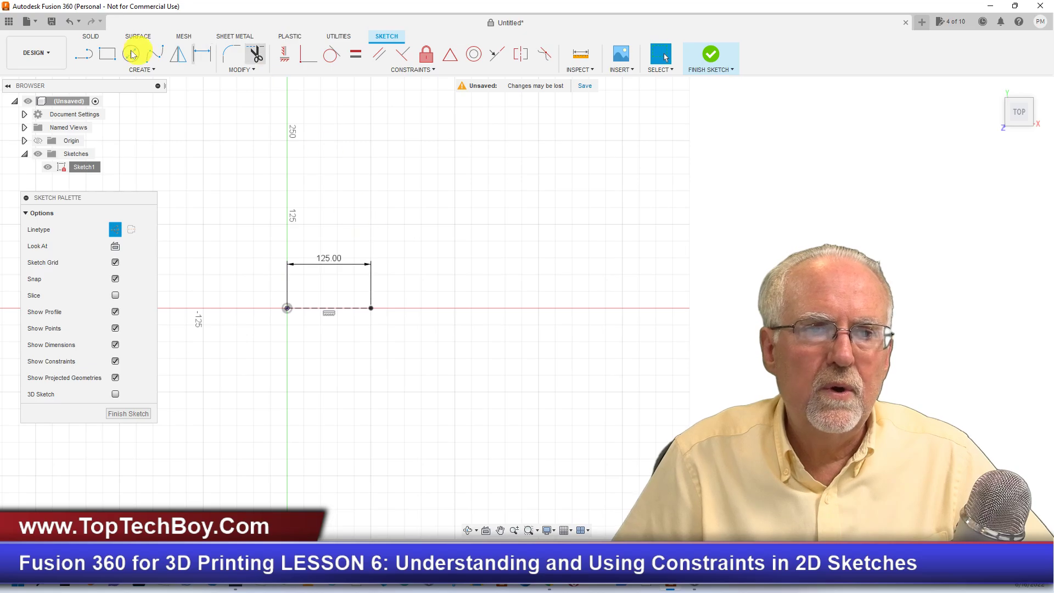
Draw a 150 mm vertical construction line up from the horizontal line's free end and move both dimensions clear of the geometry.
click(88, 56)
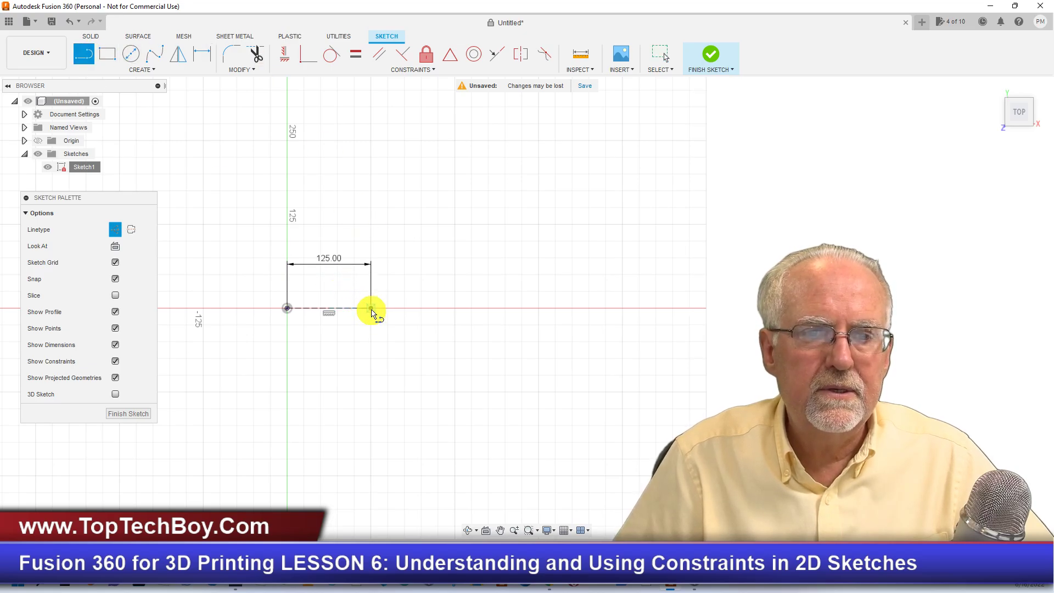
click(372, 310)
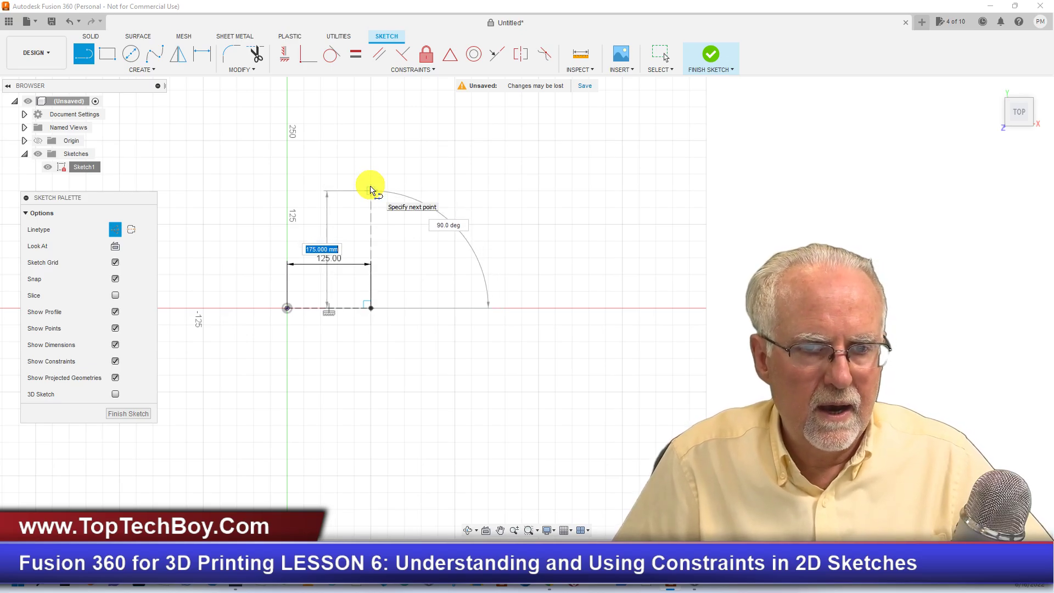
text(150)
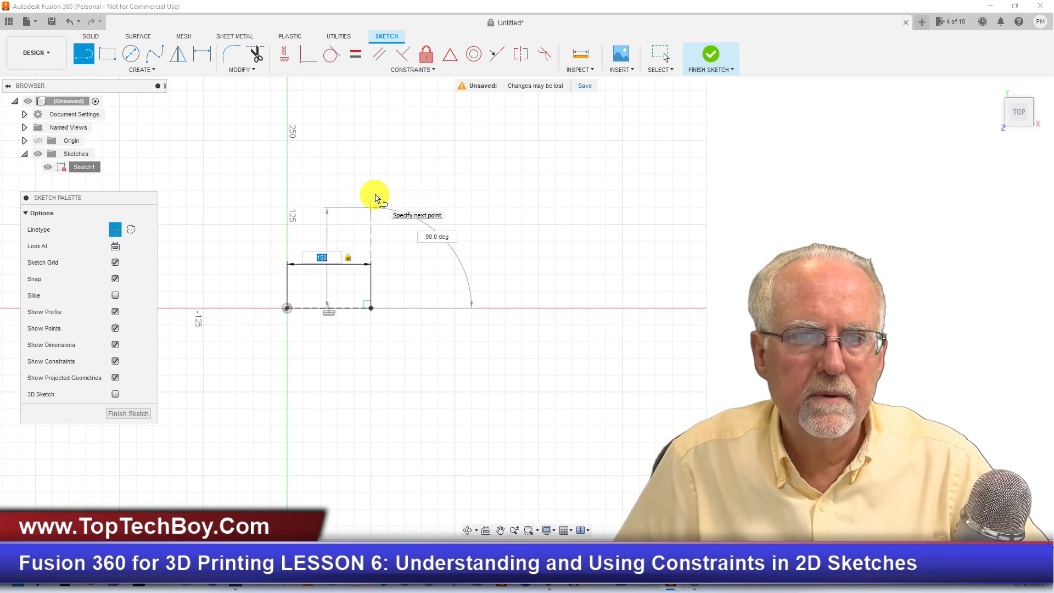
key(Return)
key(Escape)
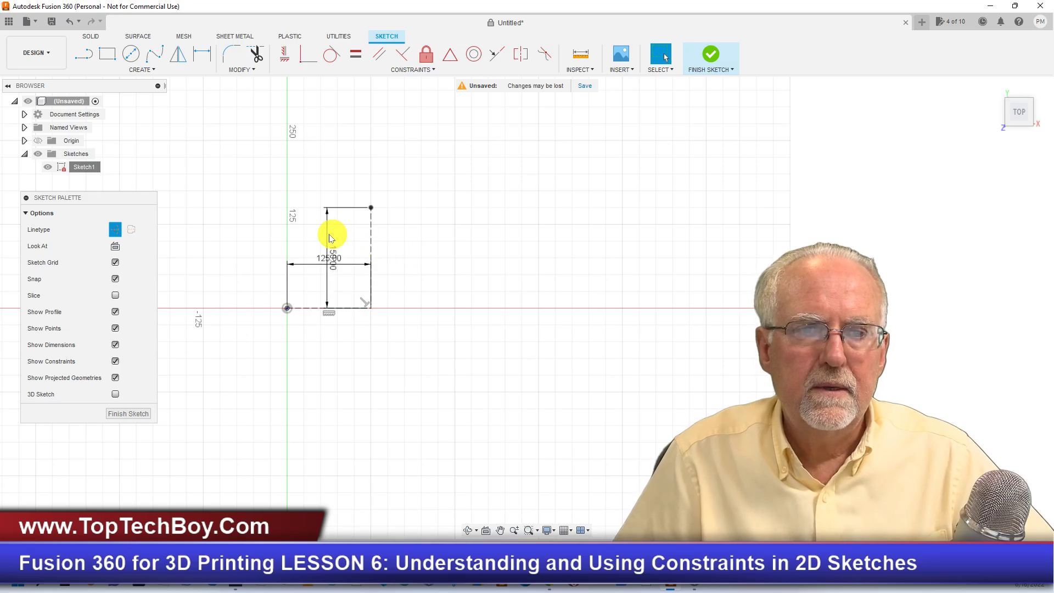
drag(326, 237, 536, 237)
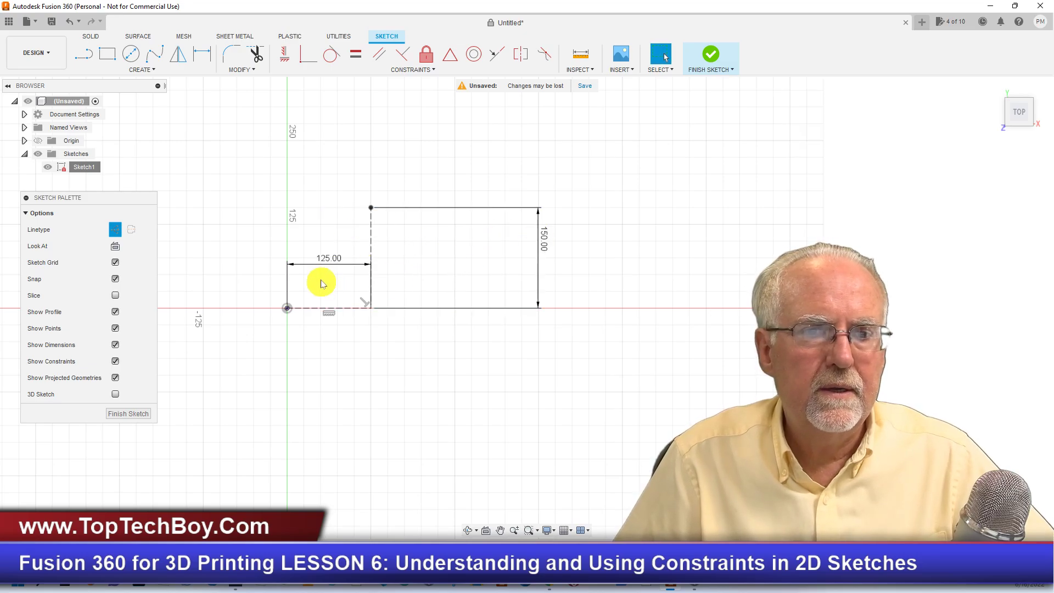
drag(315, 267, 341, 414)
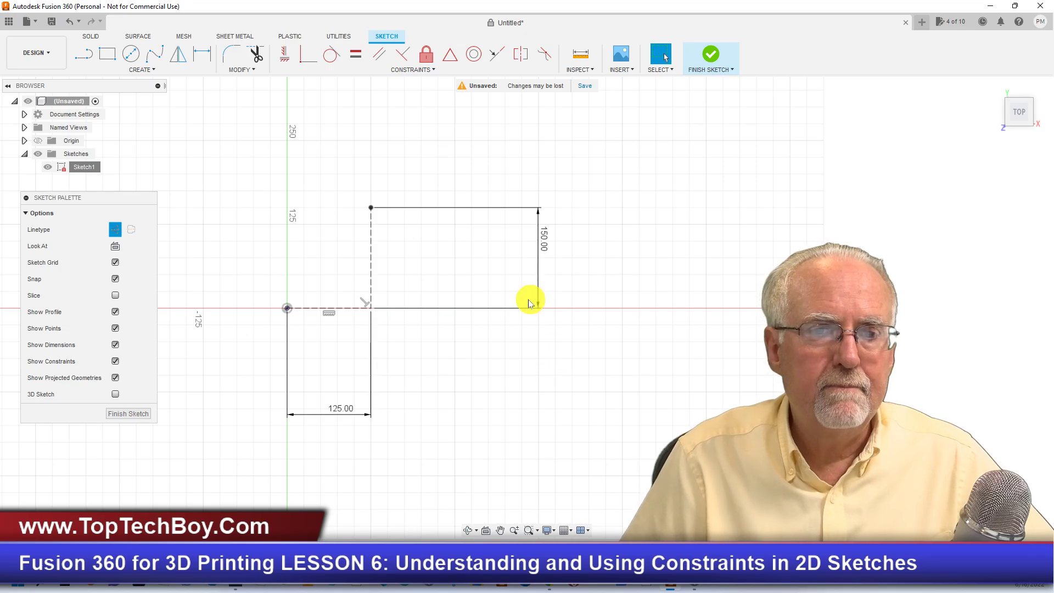
Draw a 75 mm diameter circle centred on the vertical construction line's upper end and convert it from construction to solid linetype.
click(130, 53)
click(371, 208)
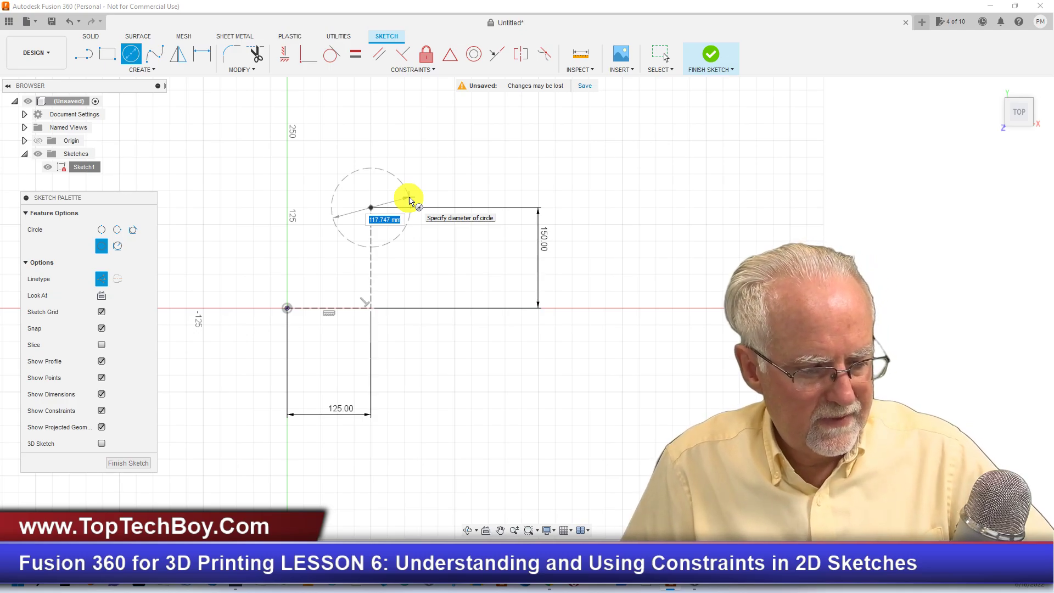
text(75)
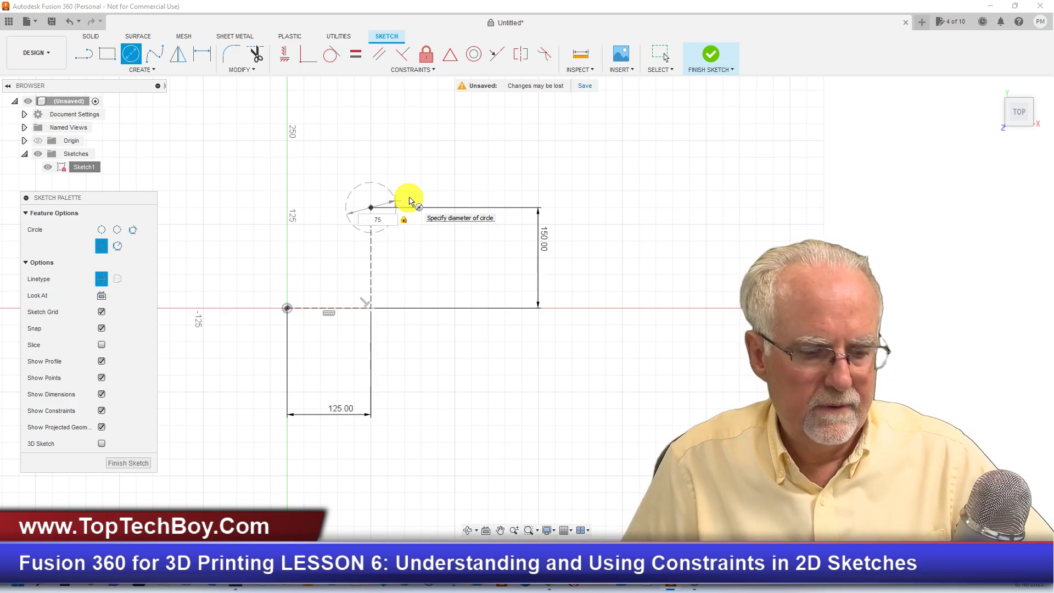
key(Return)
key(Escape)
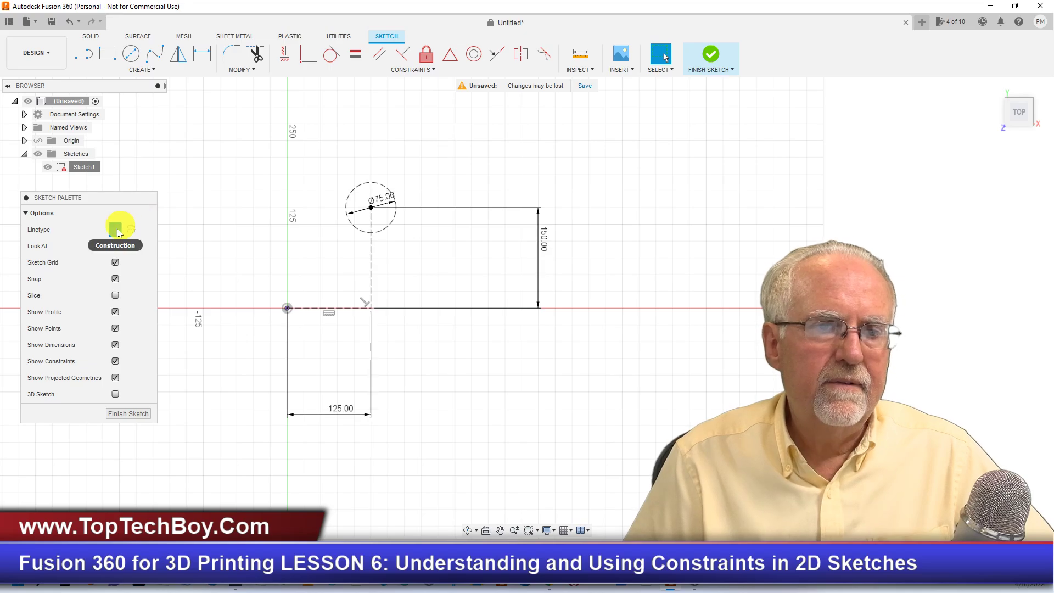
click(365, 182)
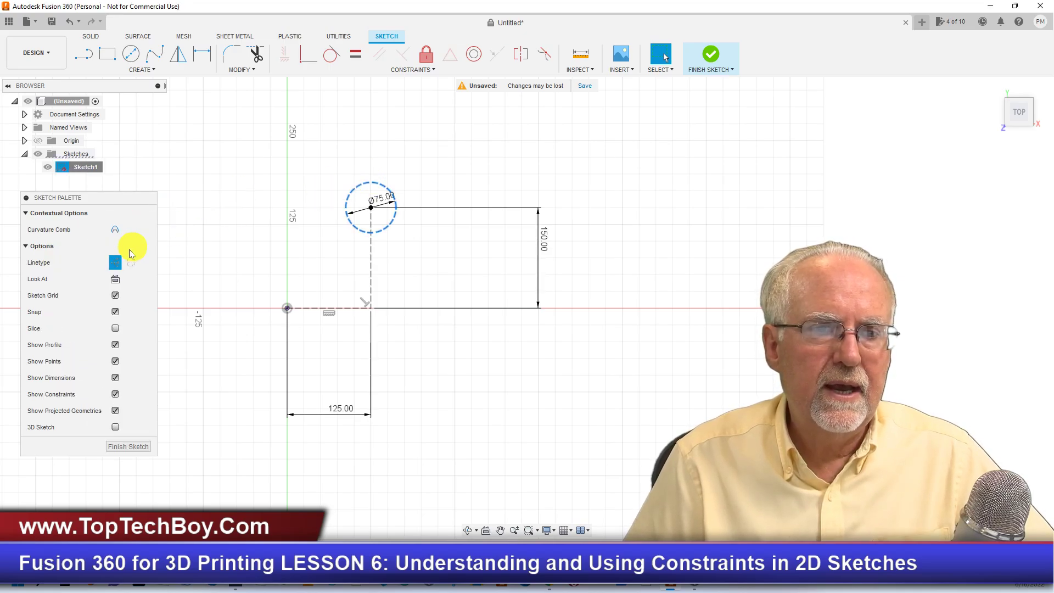
click(115, 263)
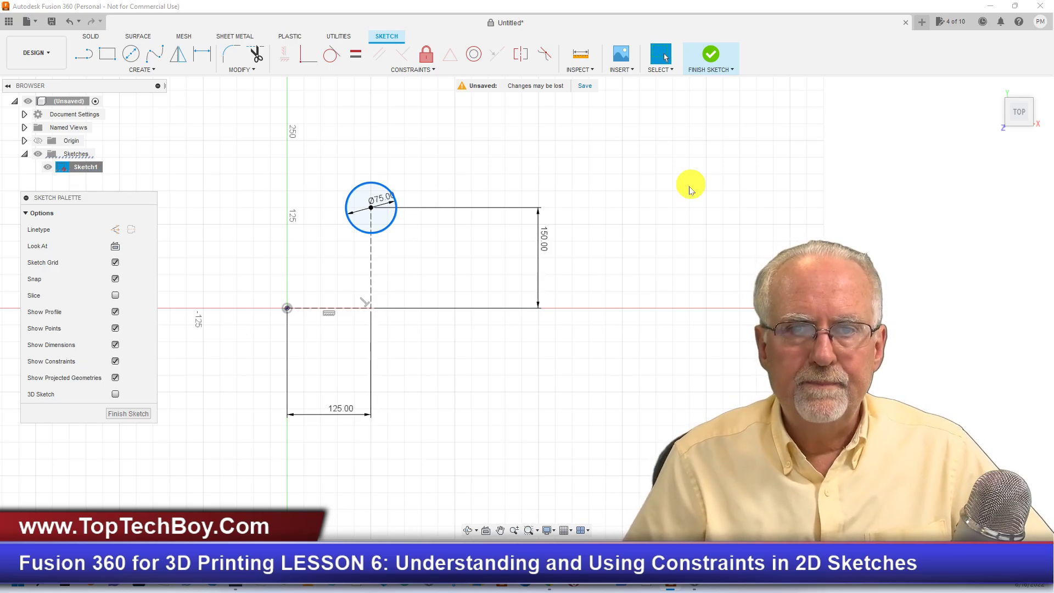
Draw a two-point rectangle about 268 mm wide in the empty area beyond the circle, clear of the existing geometry.
click(107, 53)
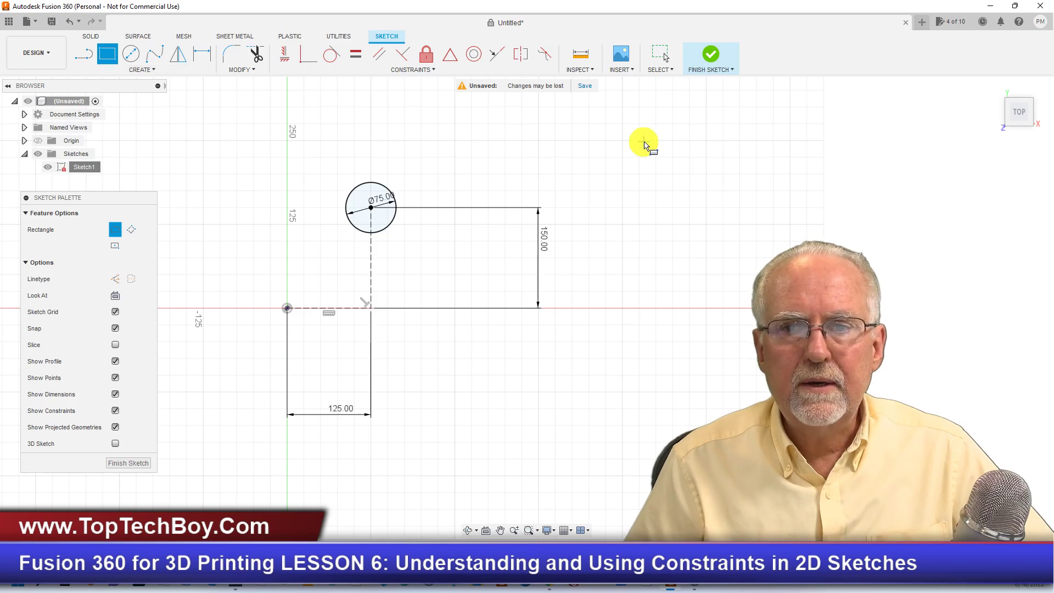
click(645, 141)
click(822, 240)
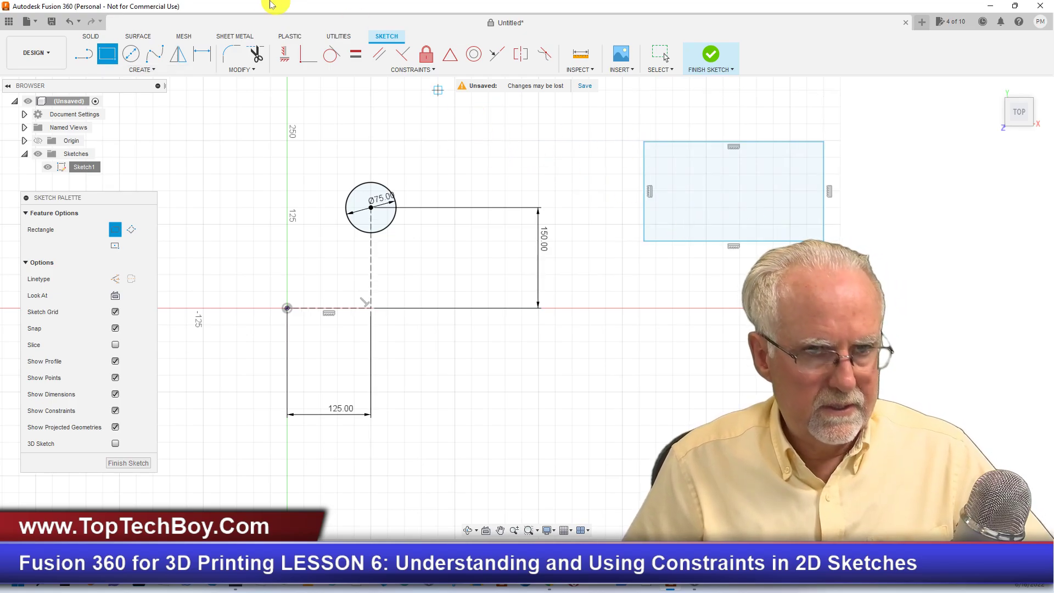
Dimension the rectangle to 150 mm high and 250 mm wide.
click(201, 54)
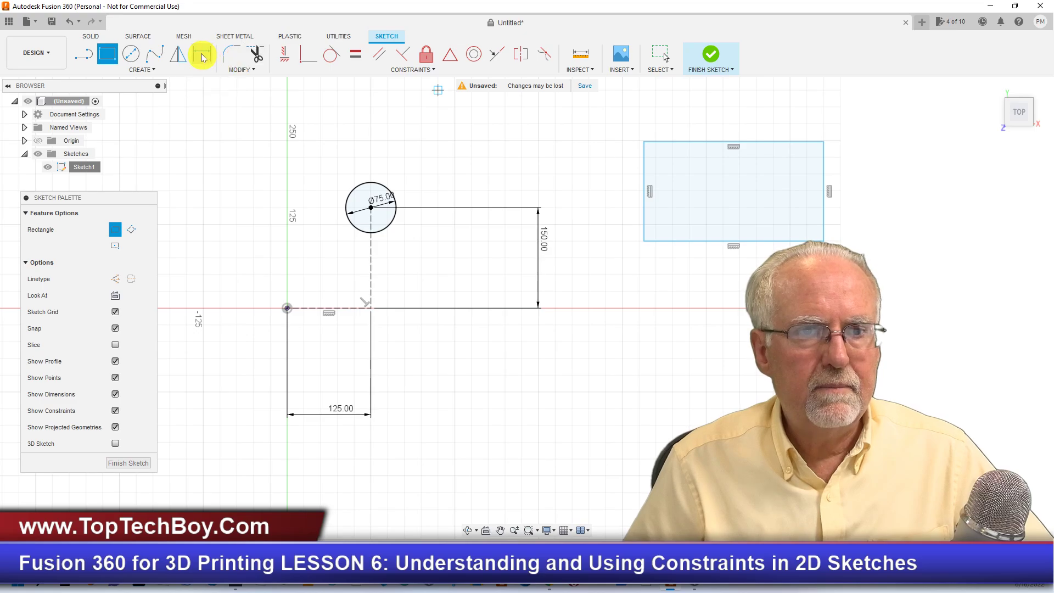
click(645, 203)
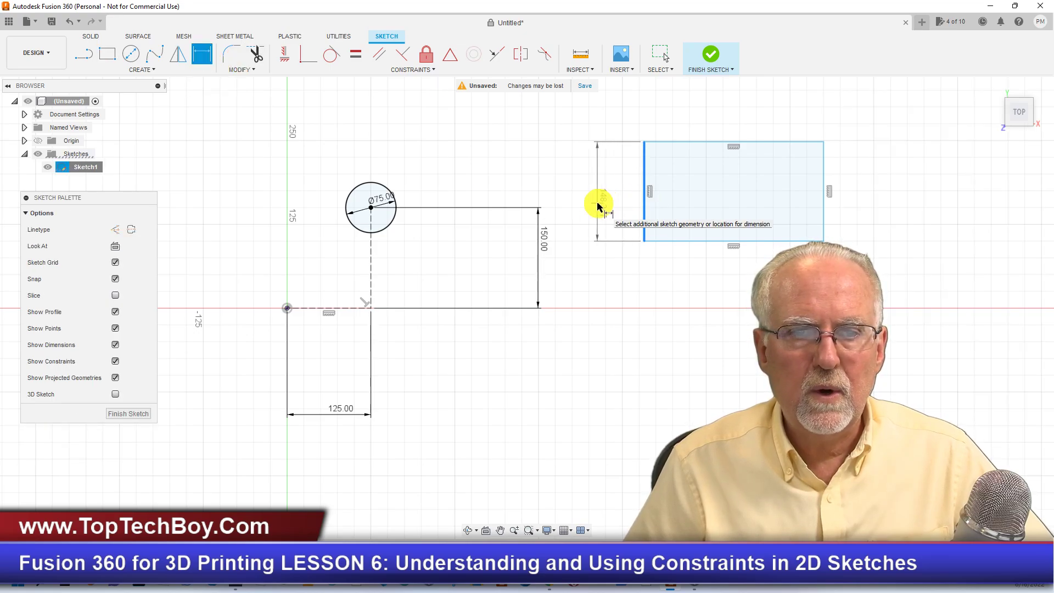
click(598, 205)
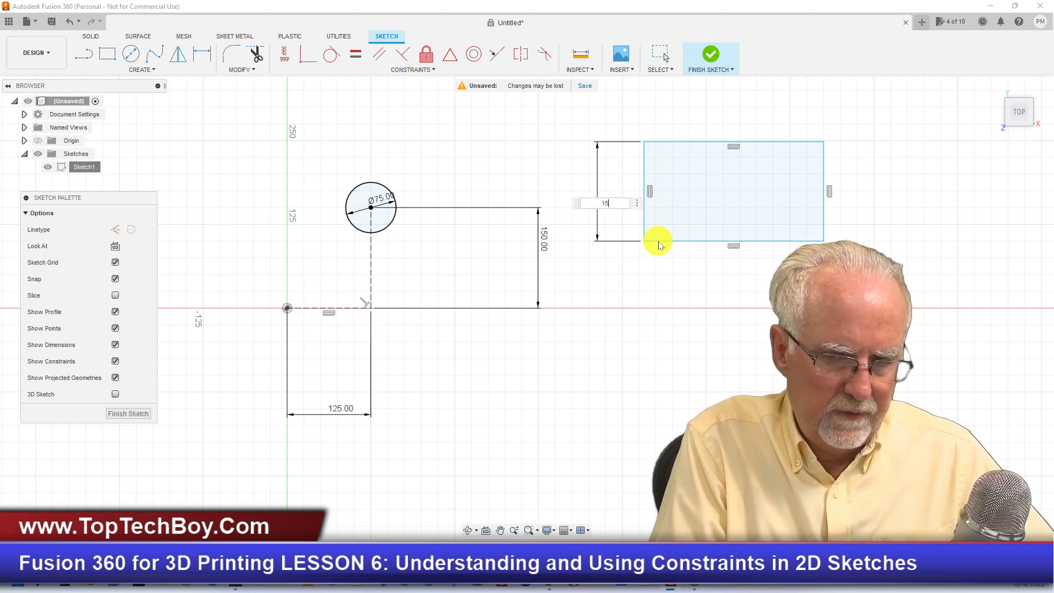
key(Return)
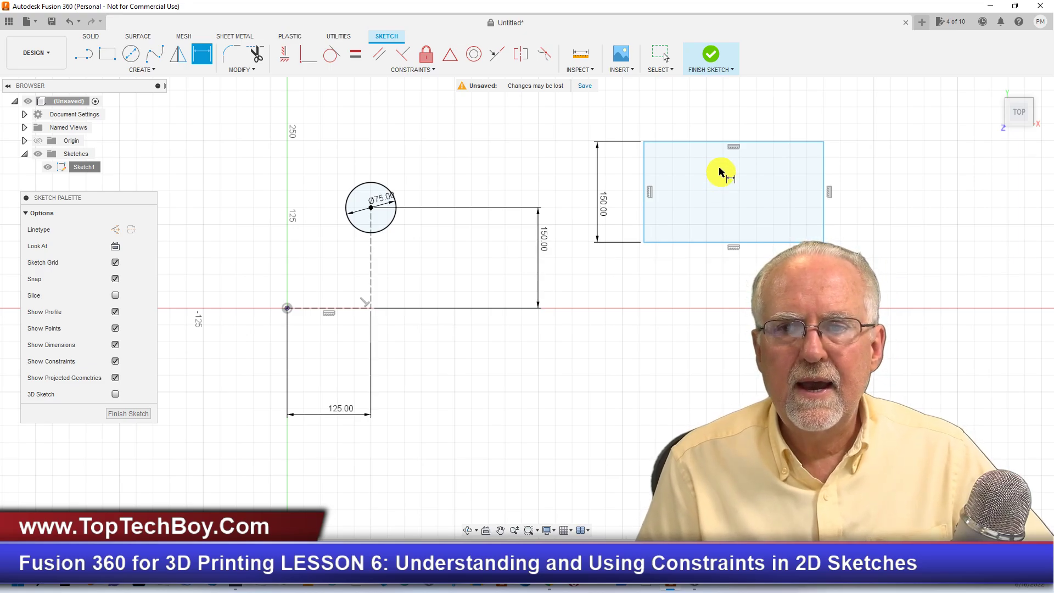
click(704, 245)
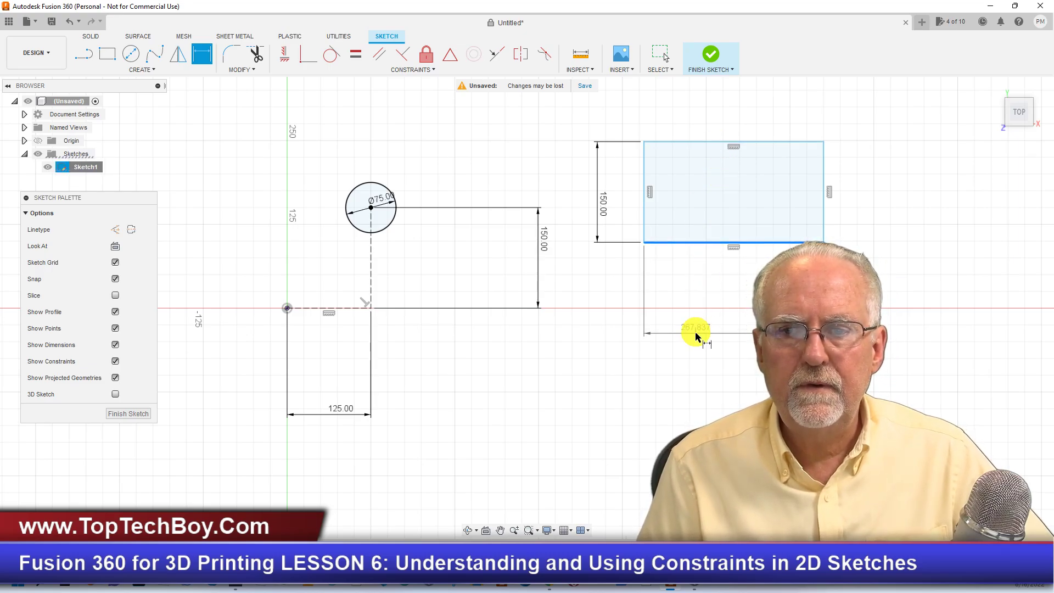
click(695, 333)
text(250)
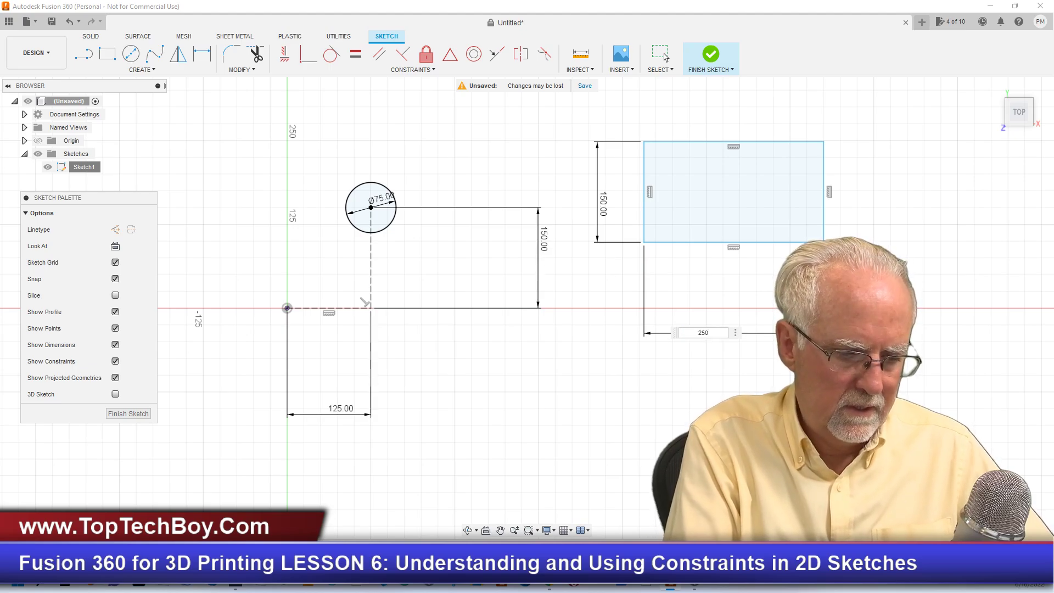
key(Return)
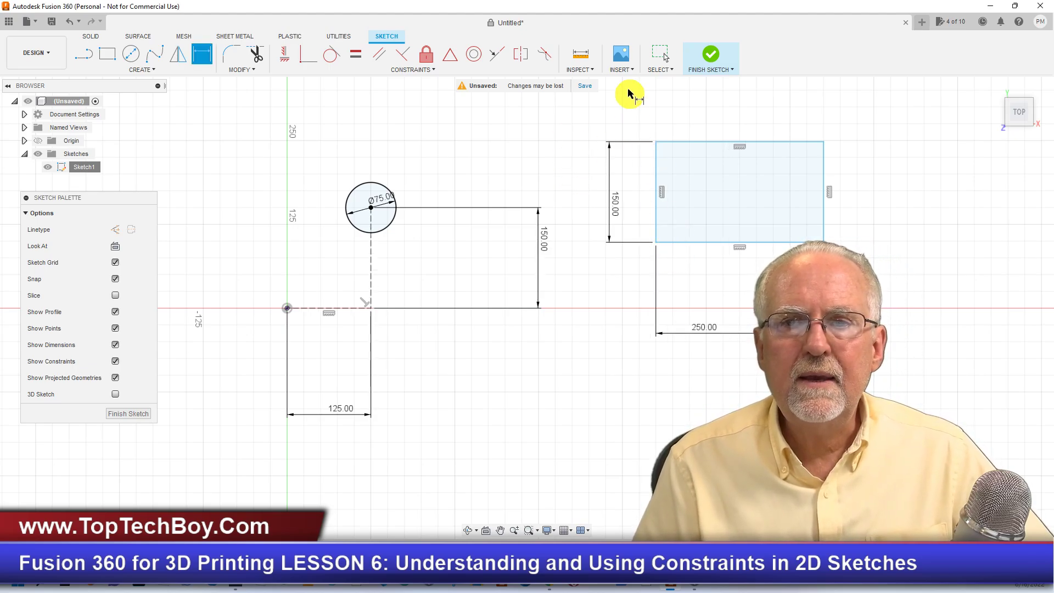
Apply a Coincident constraint between the rectangle's lower-left corner and the sketch origin.
click(427, 70)
click(328, 95)
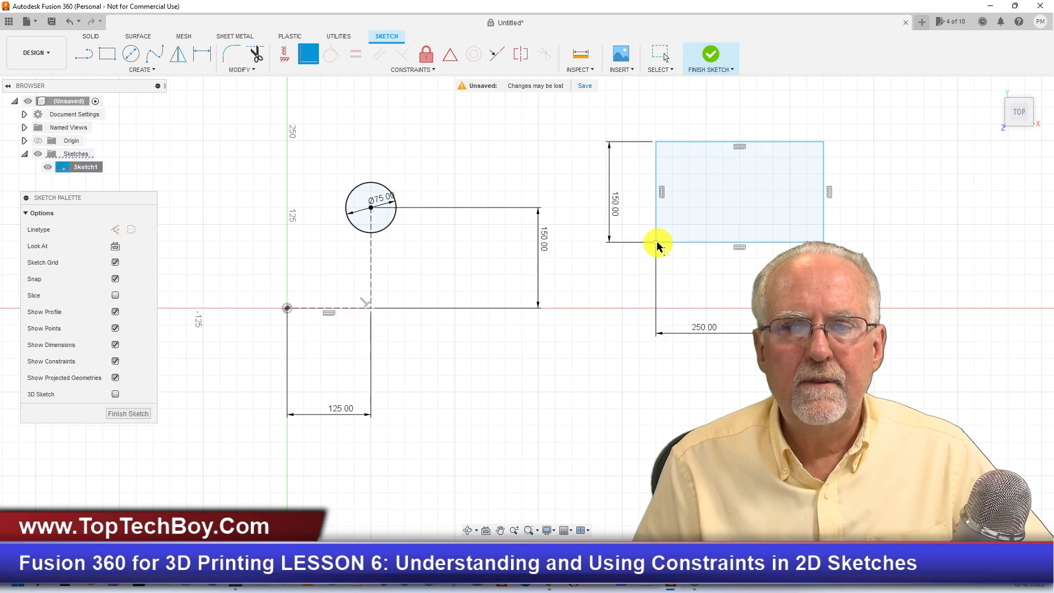
click(285, 308)
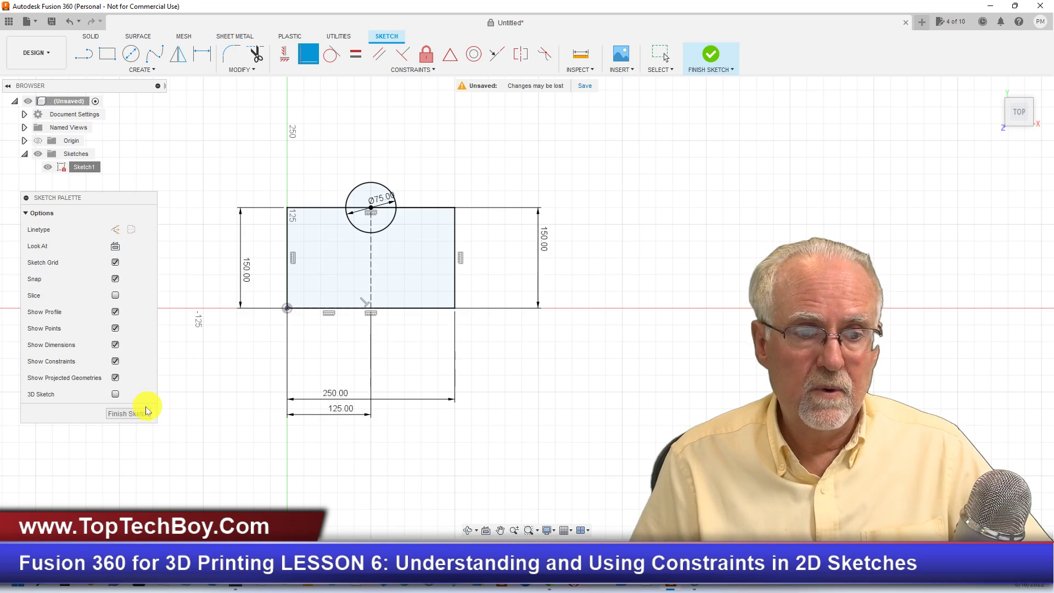
Finish the sketch, extrude the rectangle profile without the circle area 50 mm as a new body, and orbit around it.
click(130, 414)
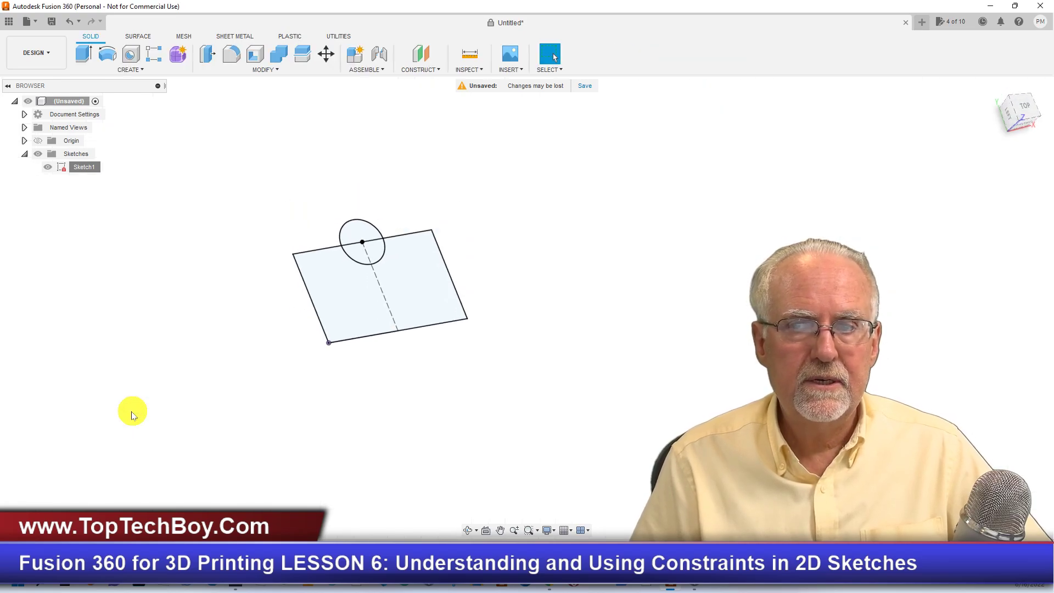
click(78, 53)
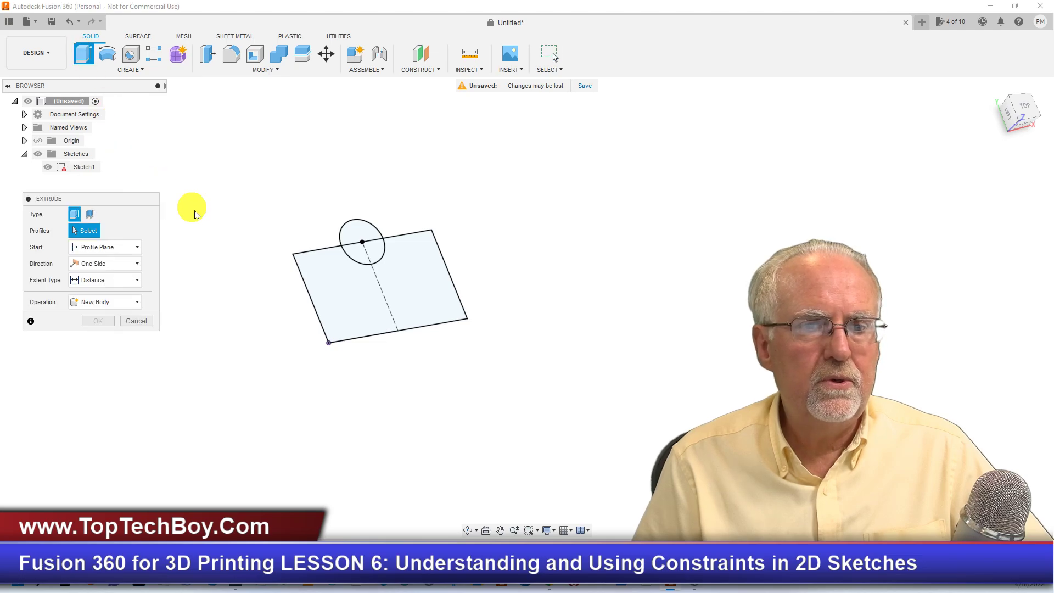
click(434, 303)
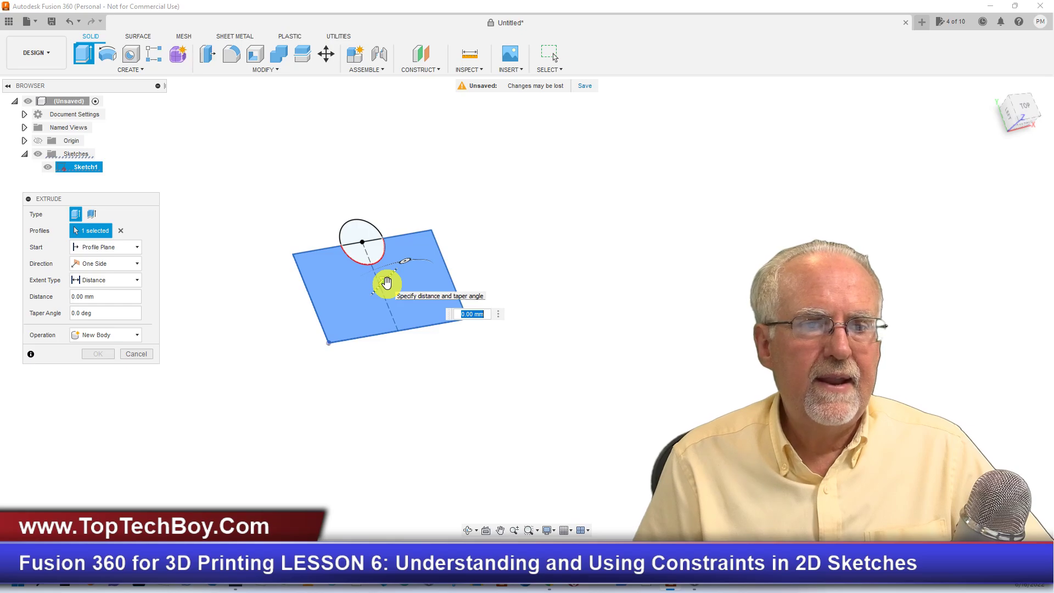
click(117, 296)
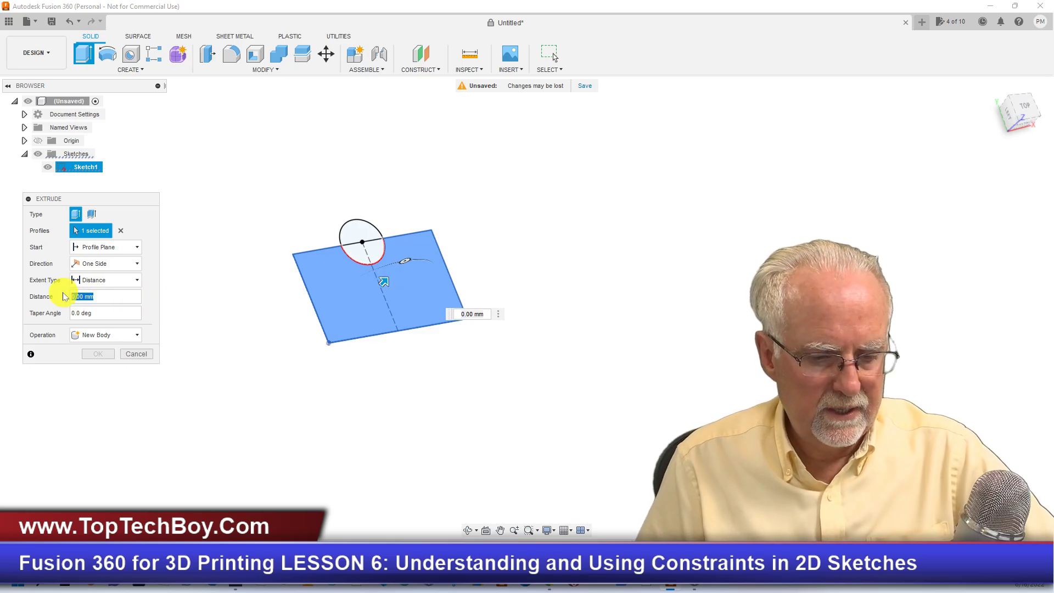
text(50)
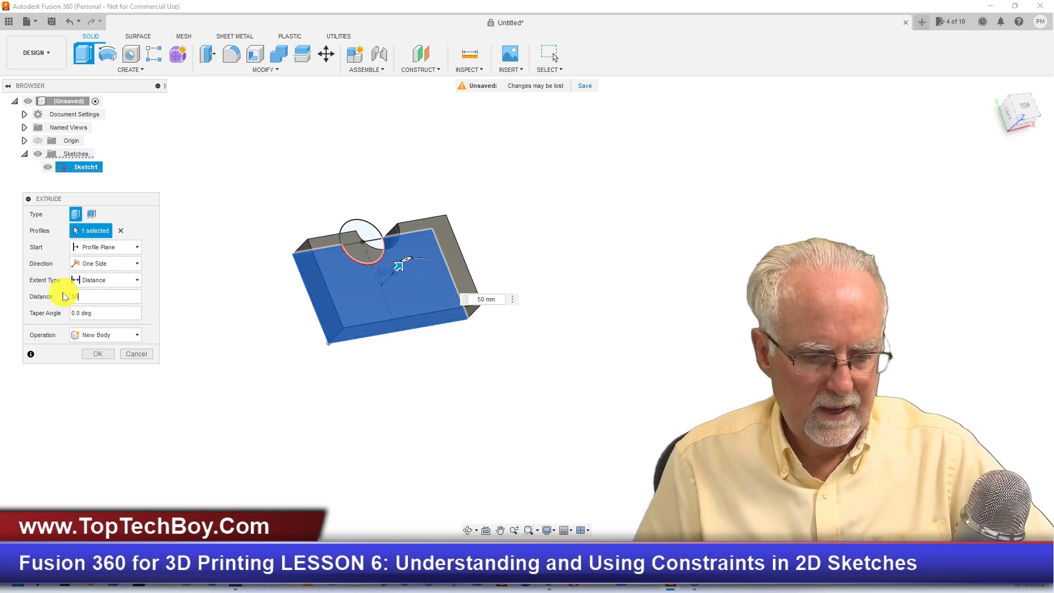
key(Return)
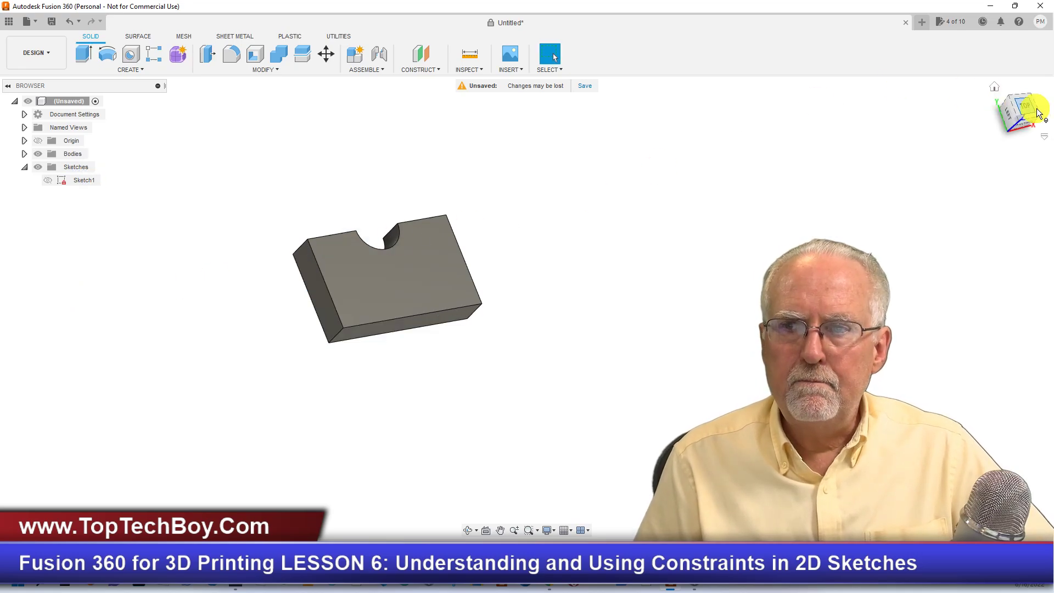
mouse_move(1033, 112)
mouse_down()
mouse_move(998, 190)
mouse_move(901, 207)
mouse_move(859, 157)
mouse_move(862, 242)
mouse_move(915, 268)
mouse_move(1004, 219)
mouse_move(1047, 218)
mouse_move(47, 184)
mouse_move(28, 165)
mouse_move(51, 205)
mouse_move(7, 188)
mouse_move(24, 192)
mouse_up()
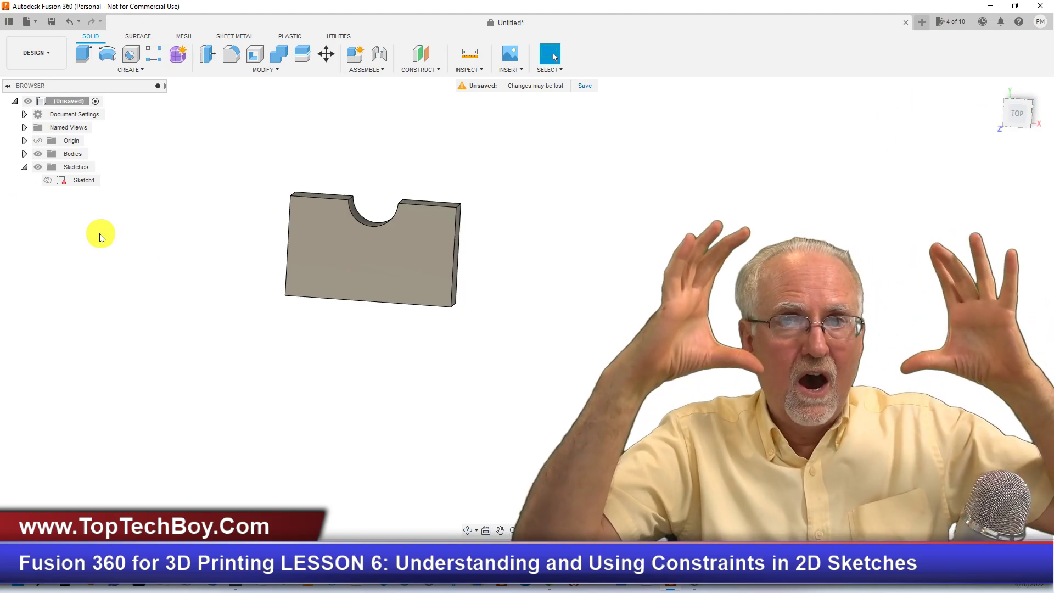
Reopen Sketch1, set the rectangle's height dimension to 75 mm, and finish the sketch to examine the updated body.
right_click(77, 181)
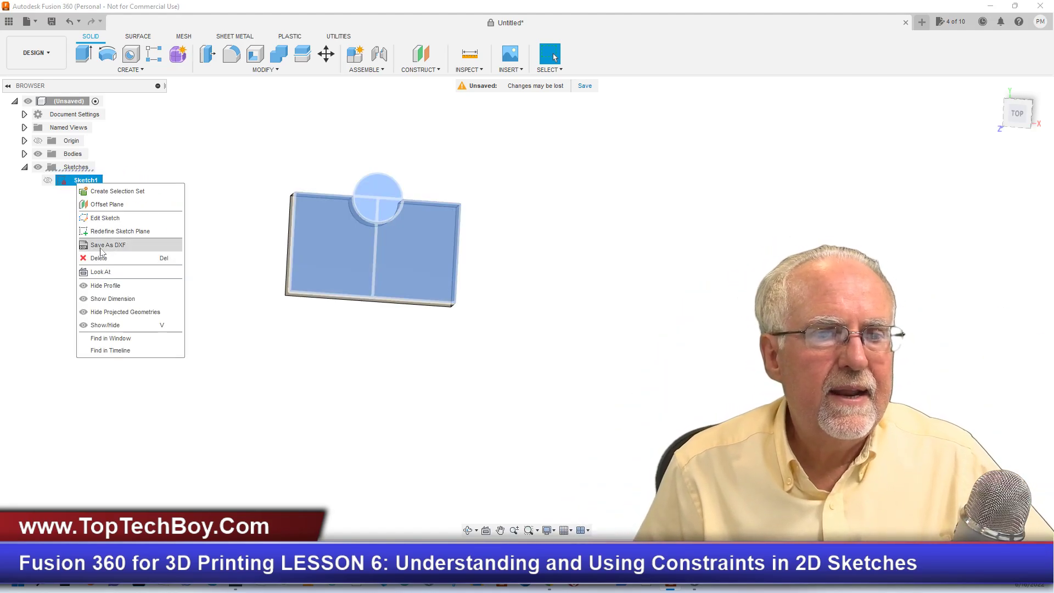
click(105, 218)
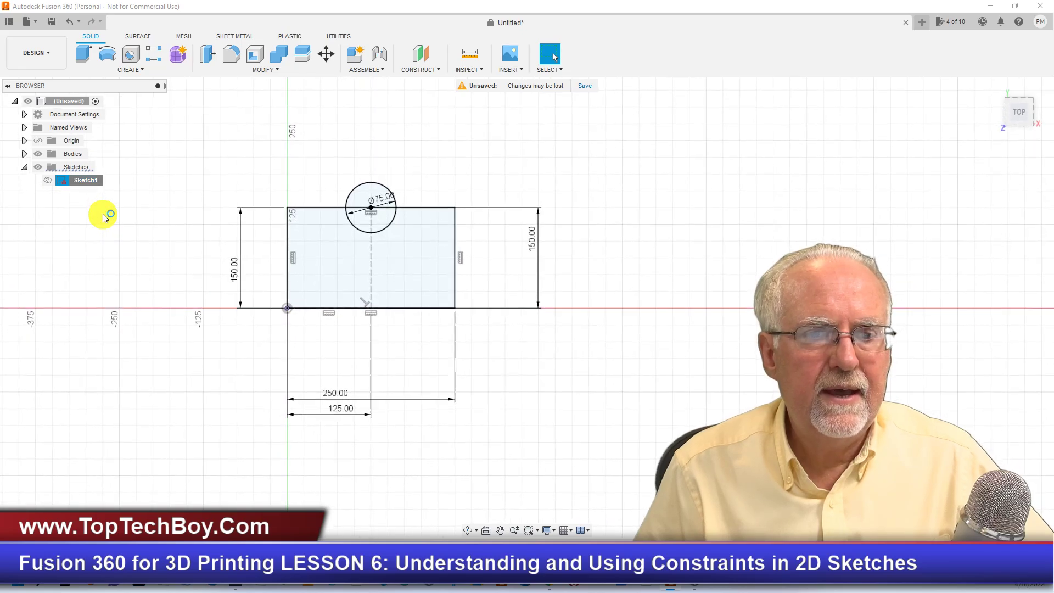
double_click(245, 272)
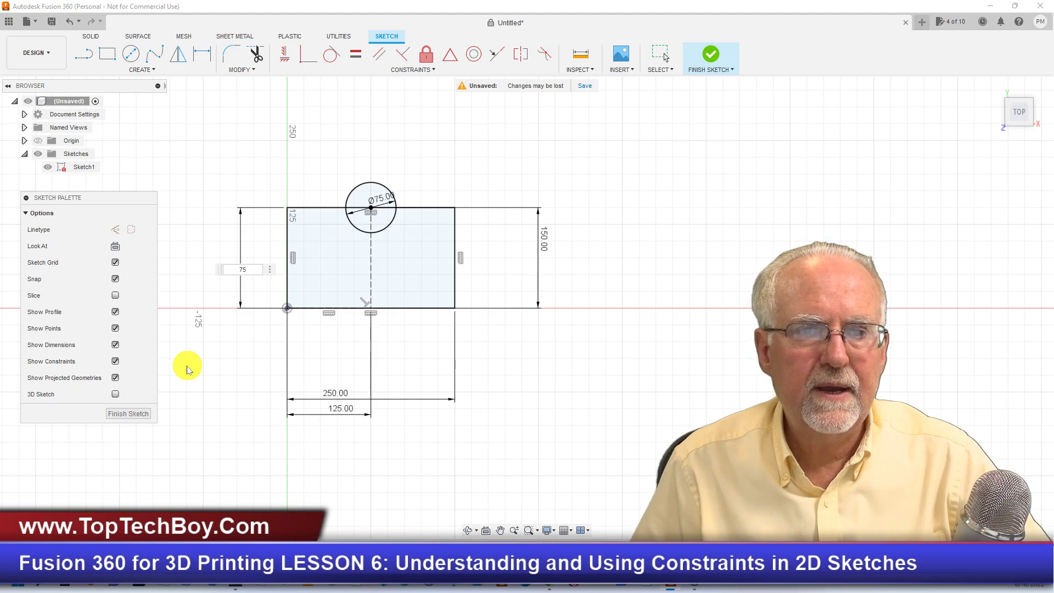
key(Return)
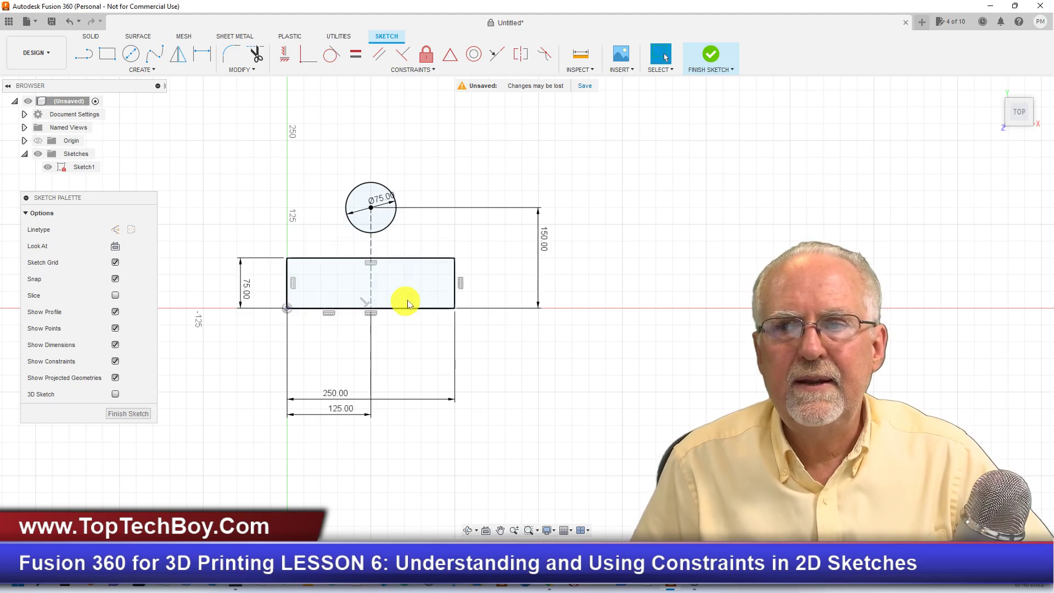
click(137, 416)
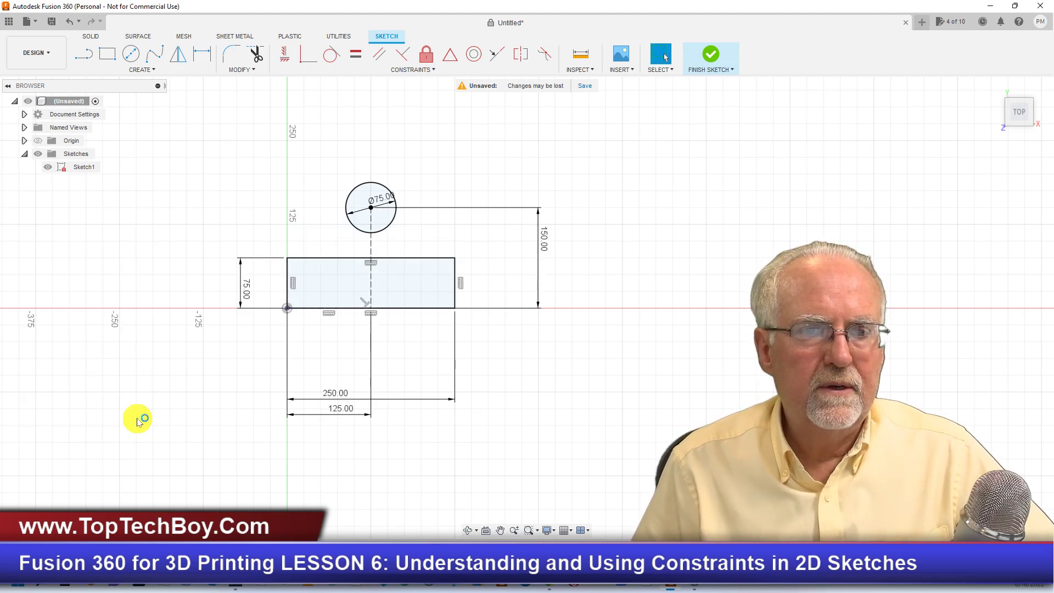
click(1025, 116)
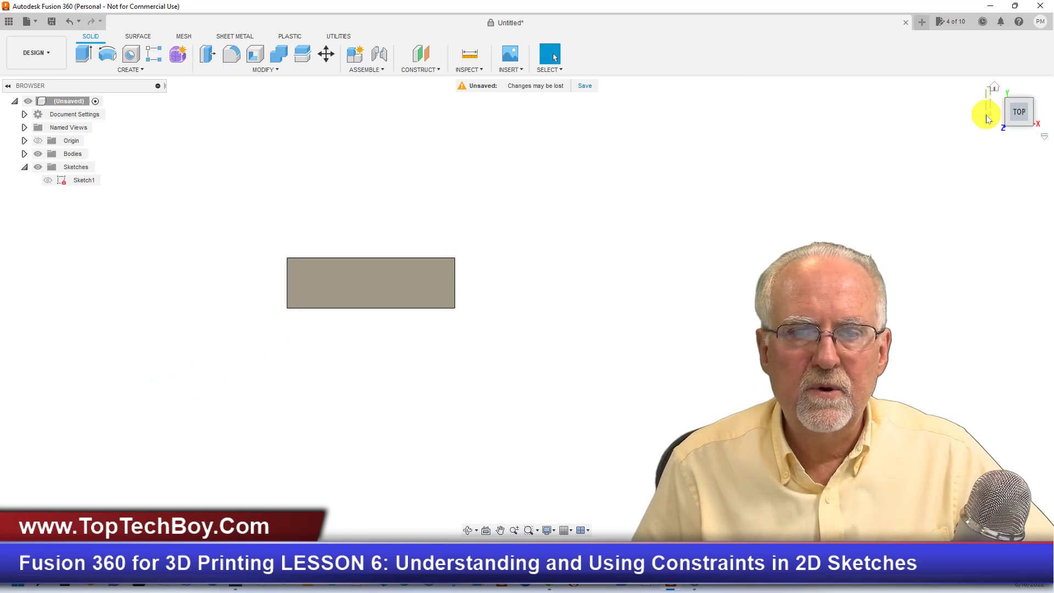
mouse_move(1019, 112)
mouse_down()
mouse_move(1014, 160)
mouse_move(1016, 110)
mouse_move(1005, 123)
mouse_up()
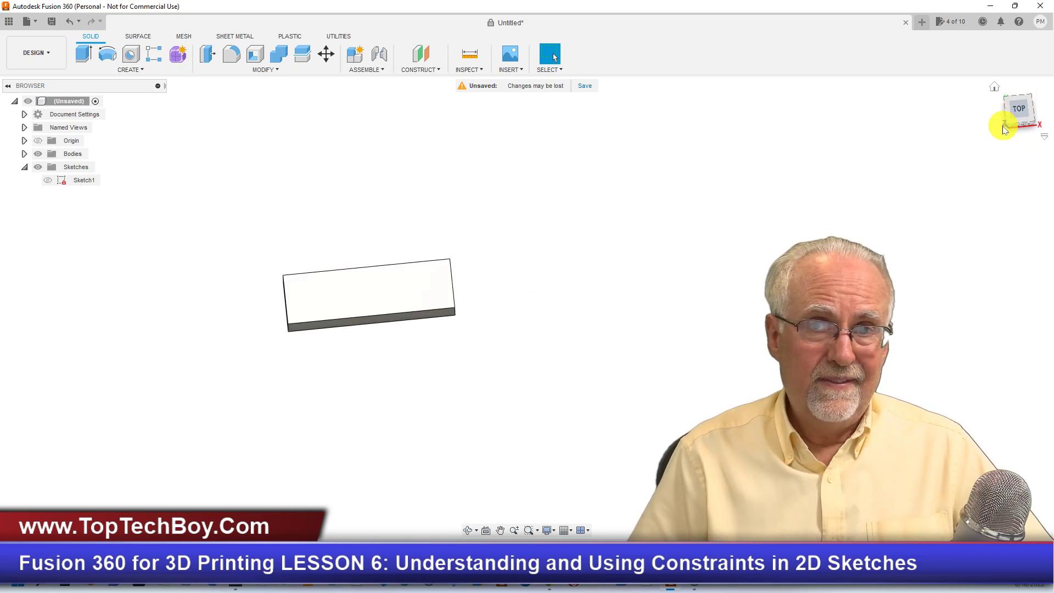
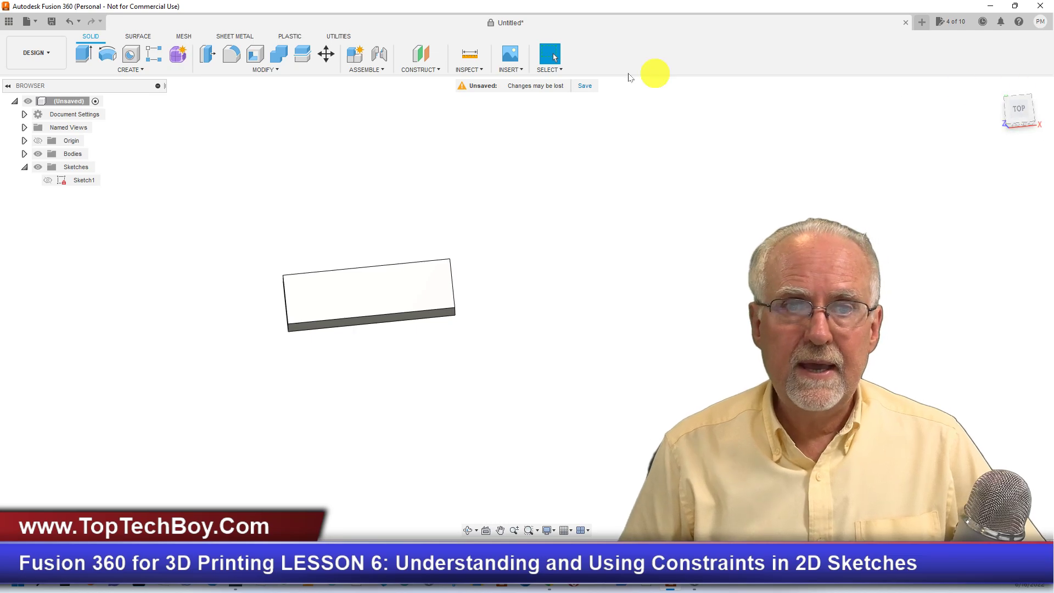
Undo the rectangle's height change and delete all of the sketch geometry with a window selection.
click(69, 24)
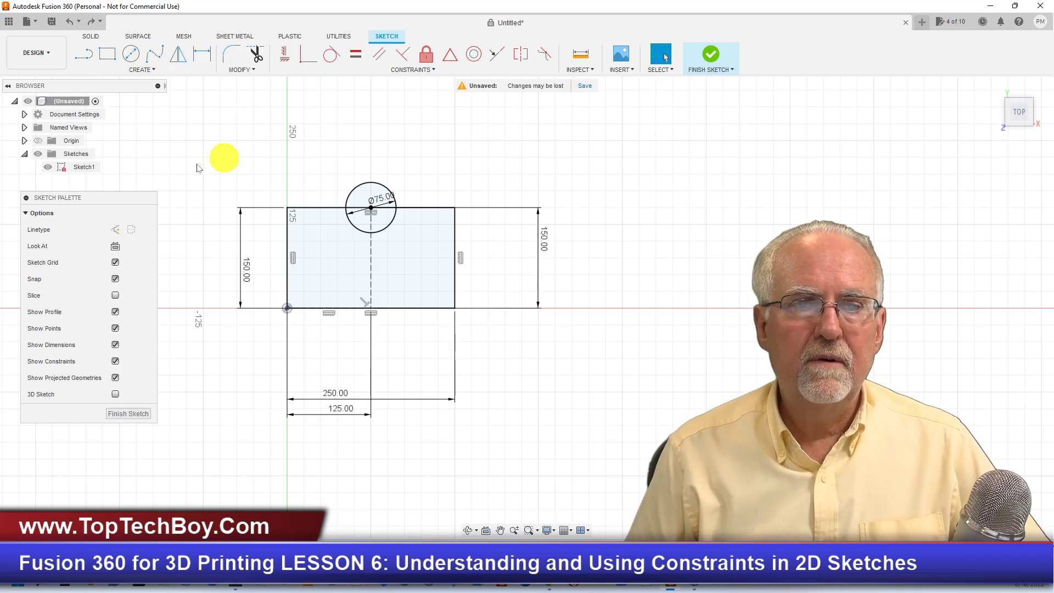
drag(188, 140, 713, 511)
key(Delete)
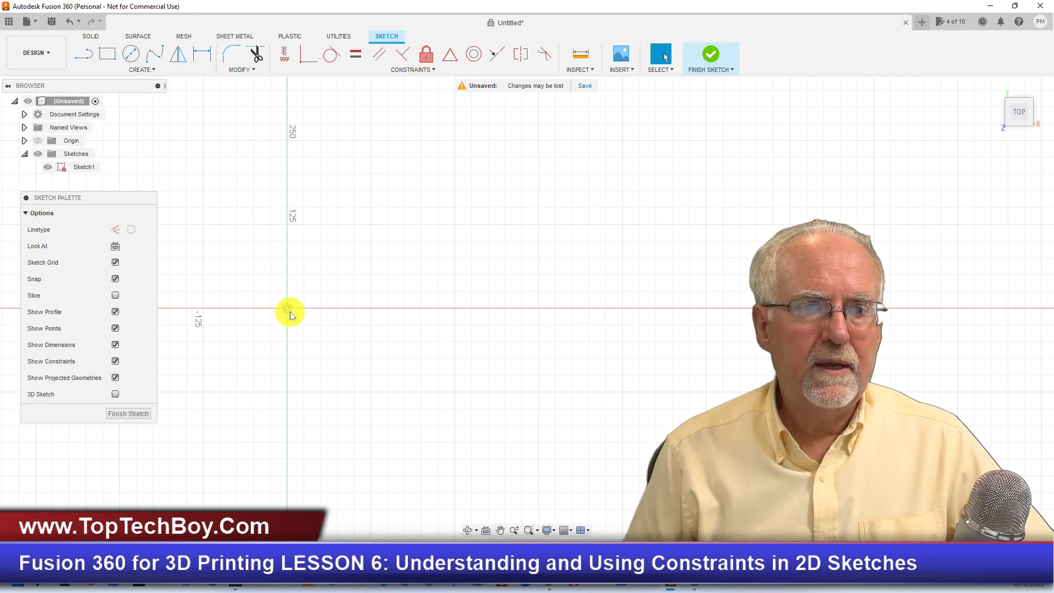
Sketch a two-point rectangle from the origin, about 433 mm wide and 240 mm high, extending up and to the right.
click(112, 56)
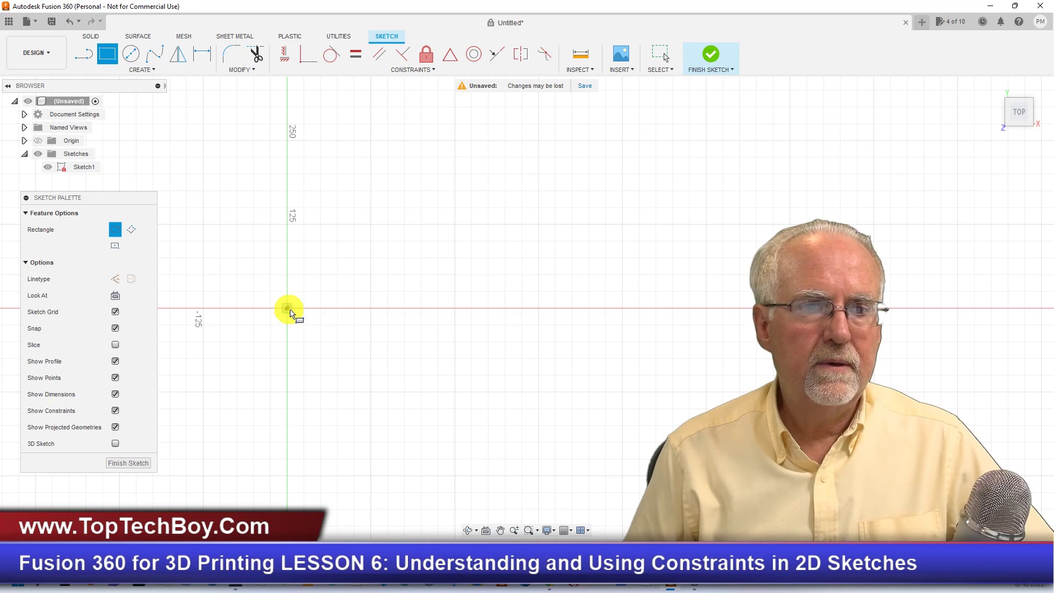
click(286, 308)
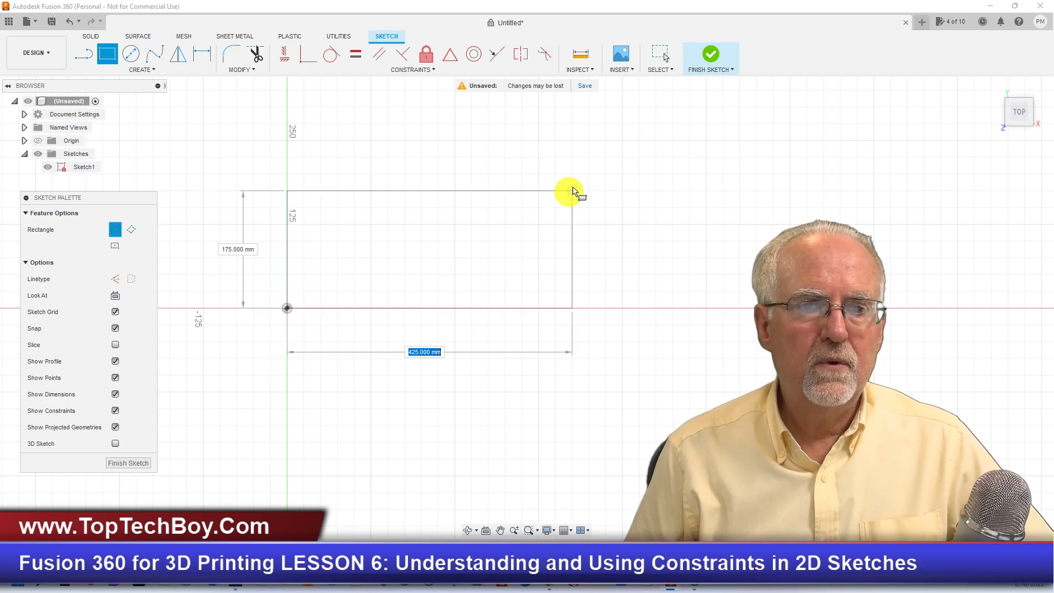
click(577, 147)
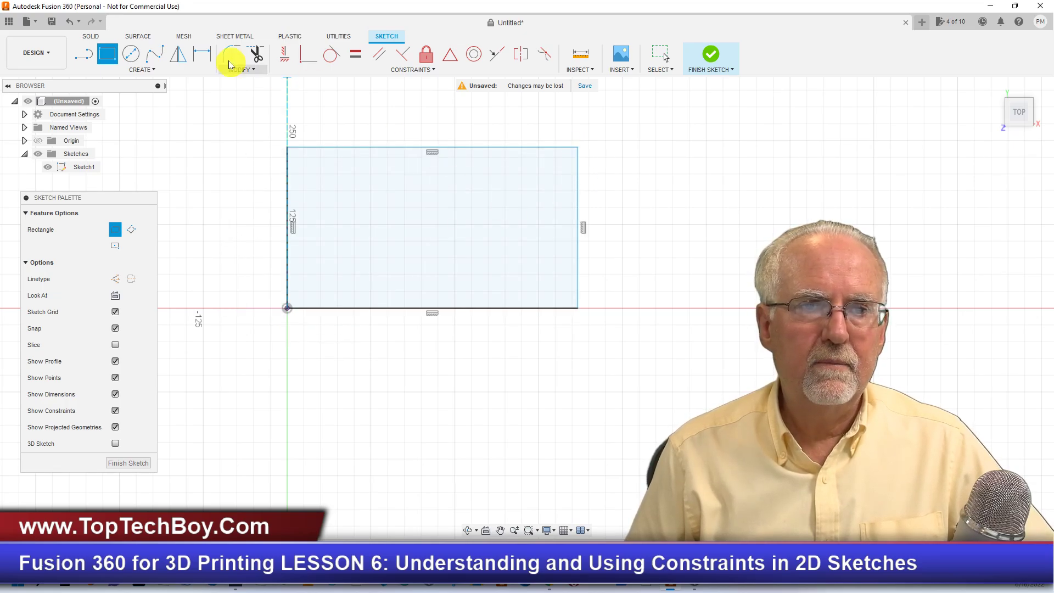
Dimension the rectangle's bottom edge as 200 mm and its right edge as 150 mm.
click(203, 60)
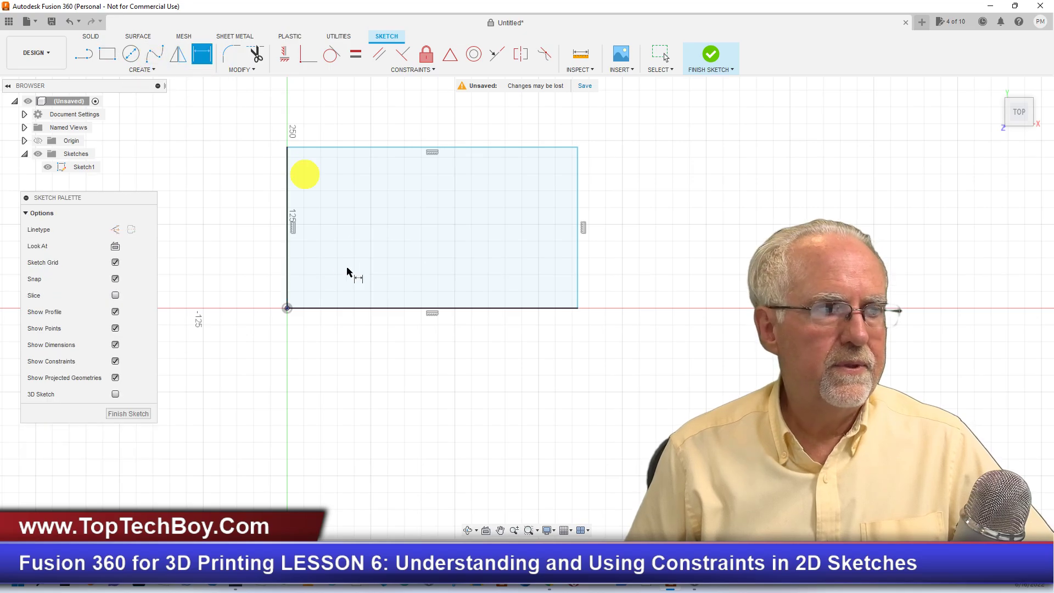
click(366, 309)
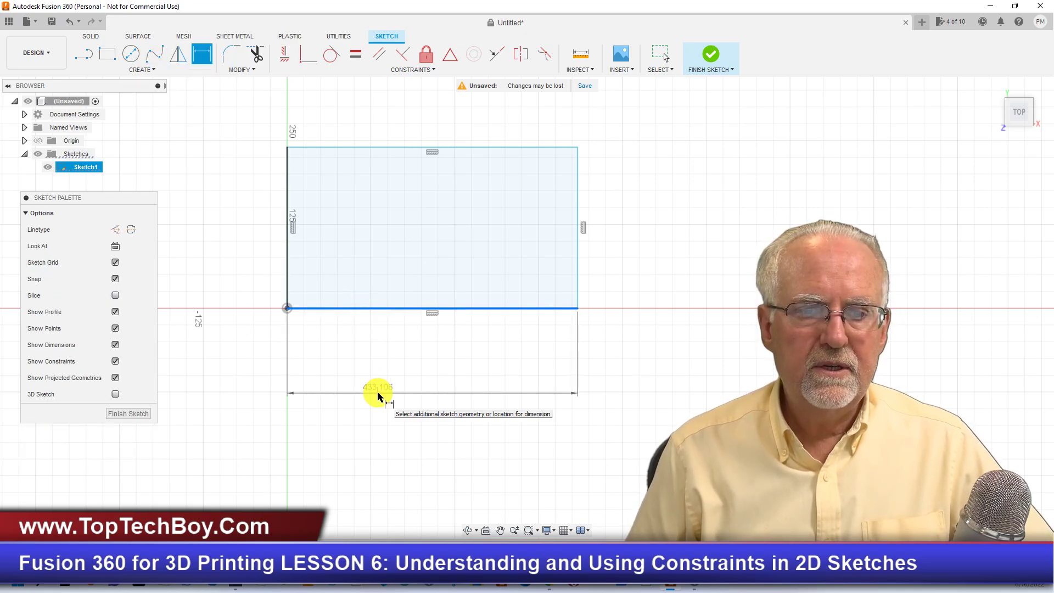
click(379, 395)
text(200)
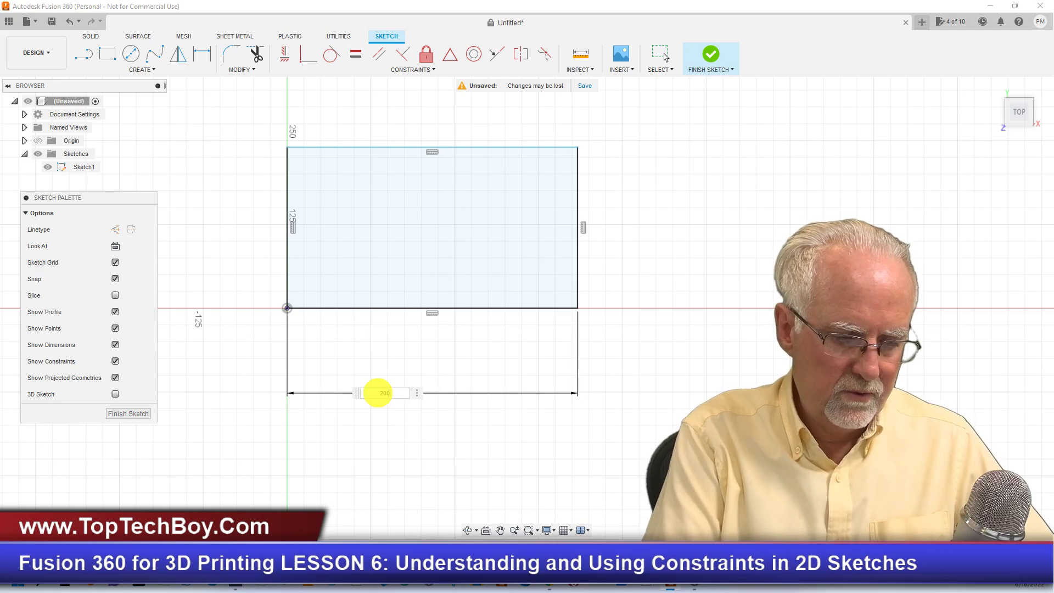
key(Return)
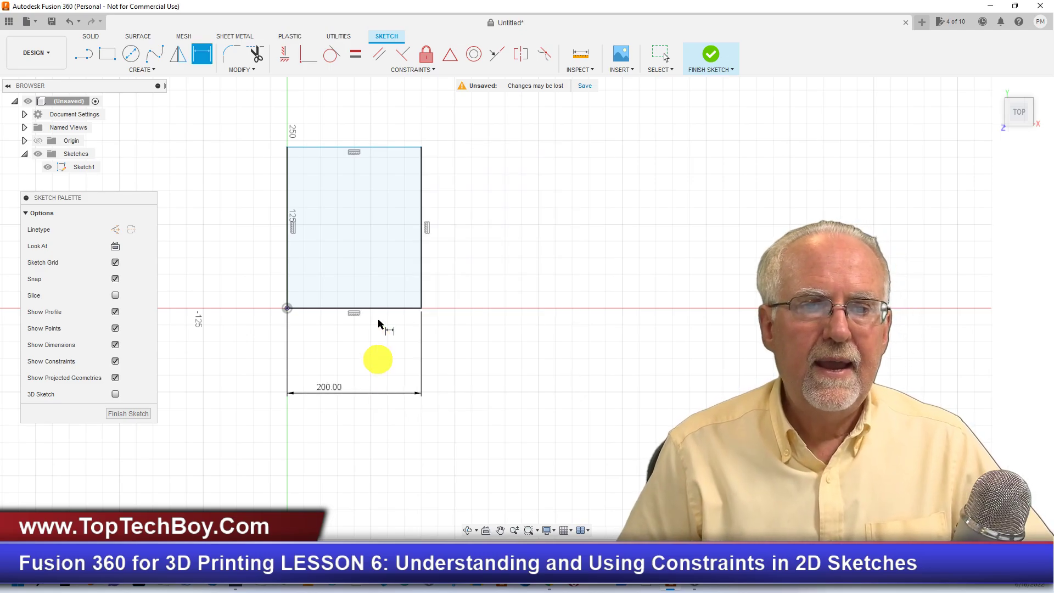
click(423, 254)
click(531, 257)
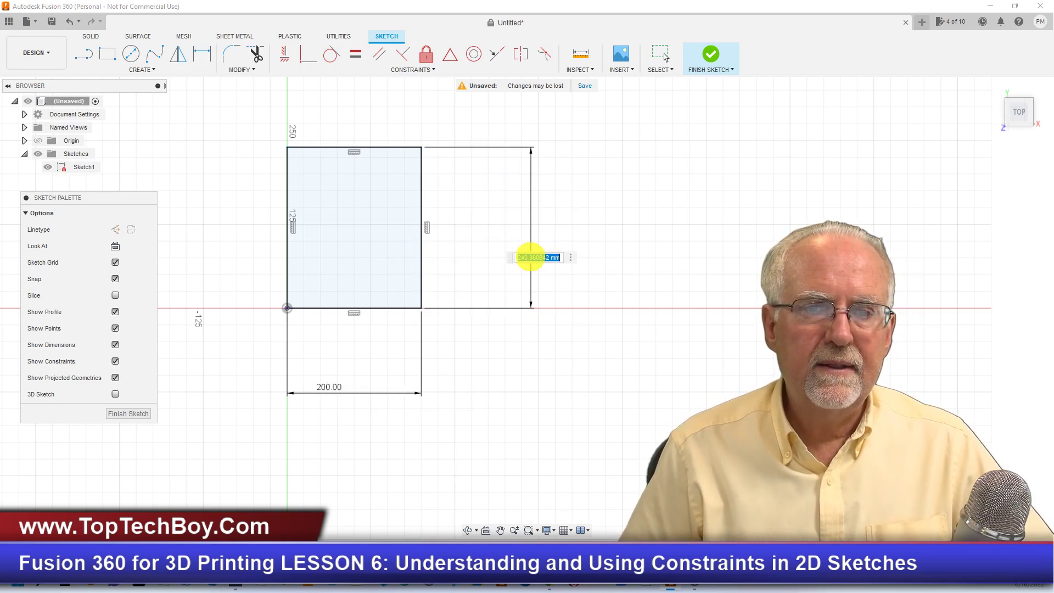
text(150)
key(Return)
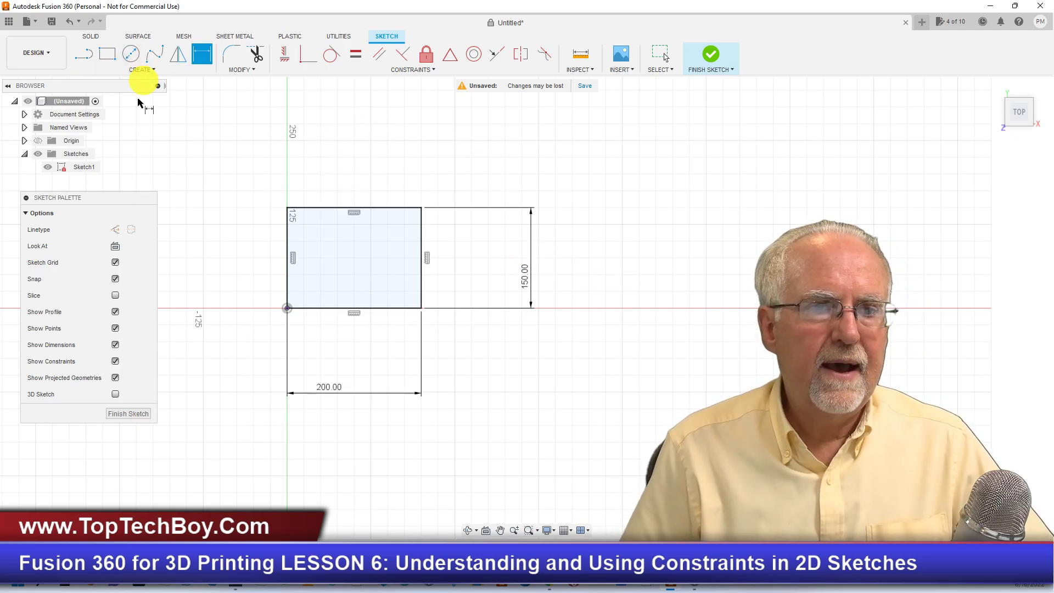
Sketch a centre-diameter circle of about 143 mm diameter above and to the right of the rectangle.
click(130, 53)
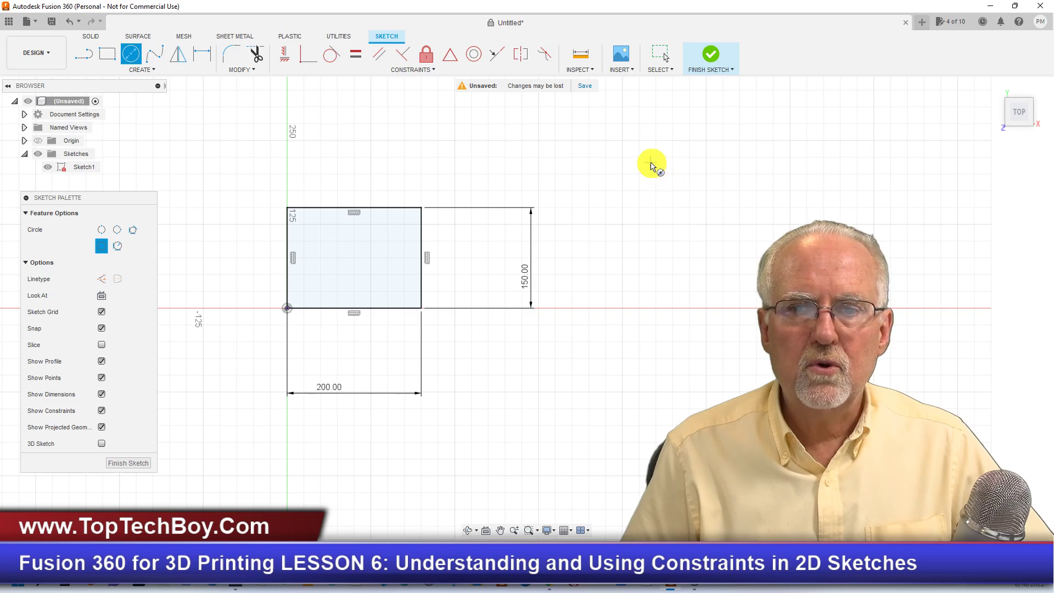
click(651, 163)
click(692, 196)
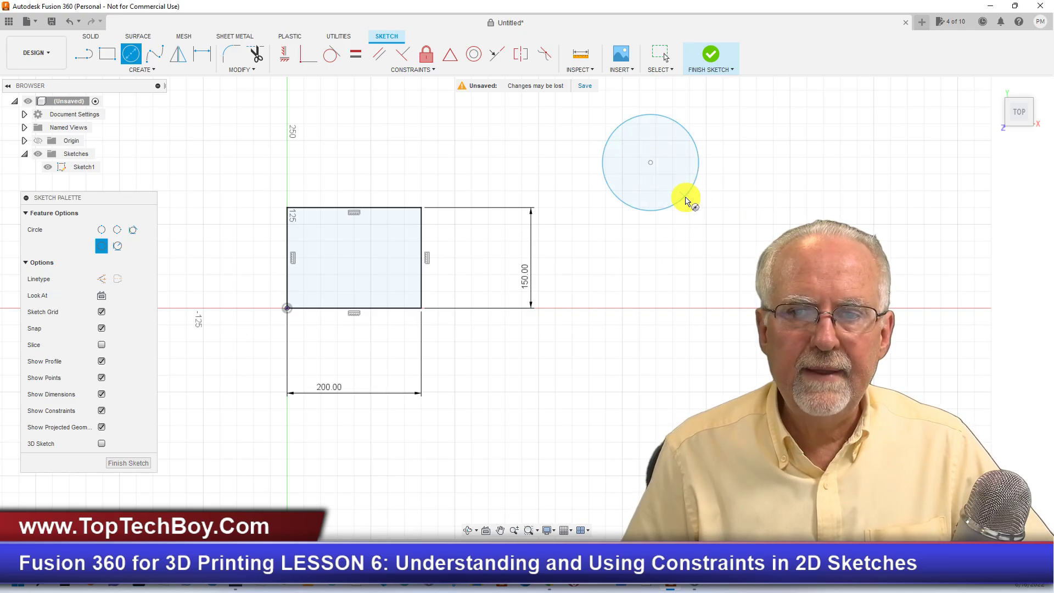
Dimension the circle's diameter and set it to 50 mm.
key(d)
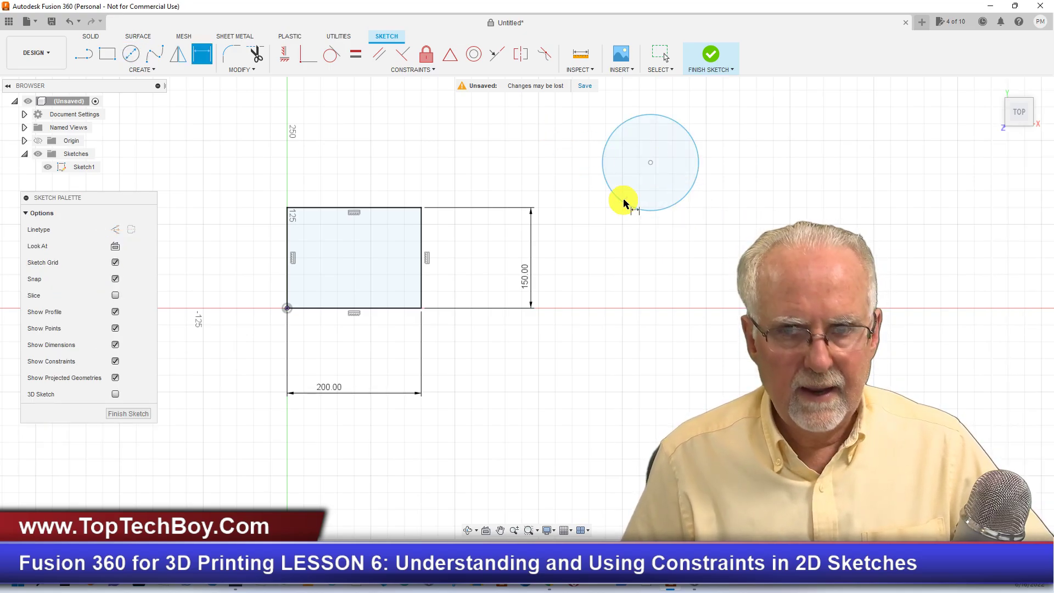
click(667, 210)
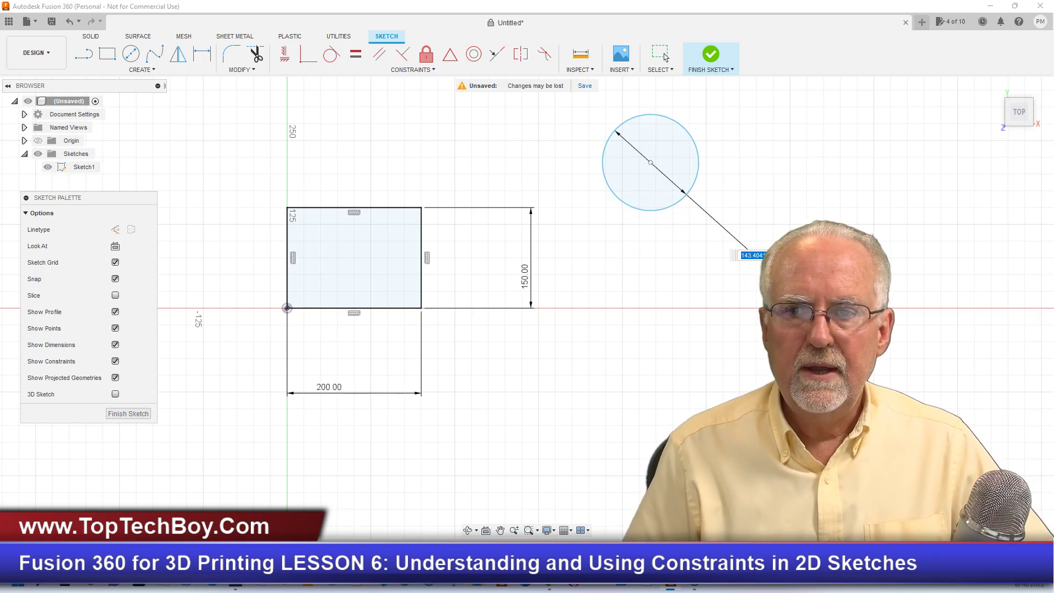
key(Return)
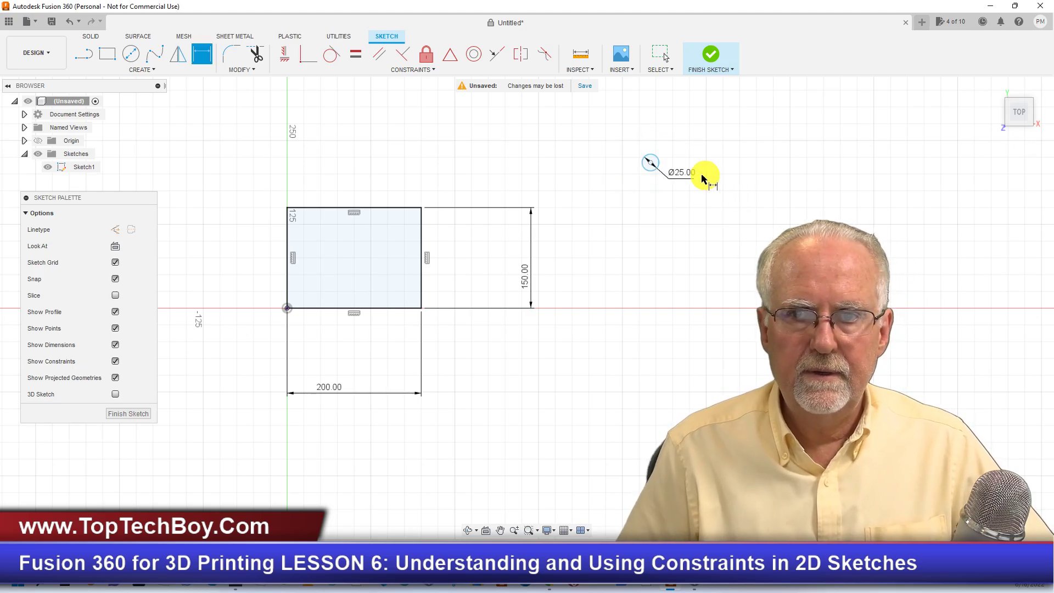
double_click(679, 174)
text(50)
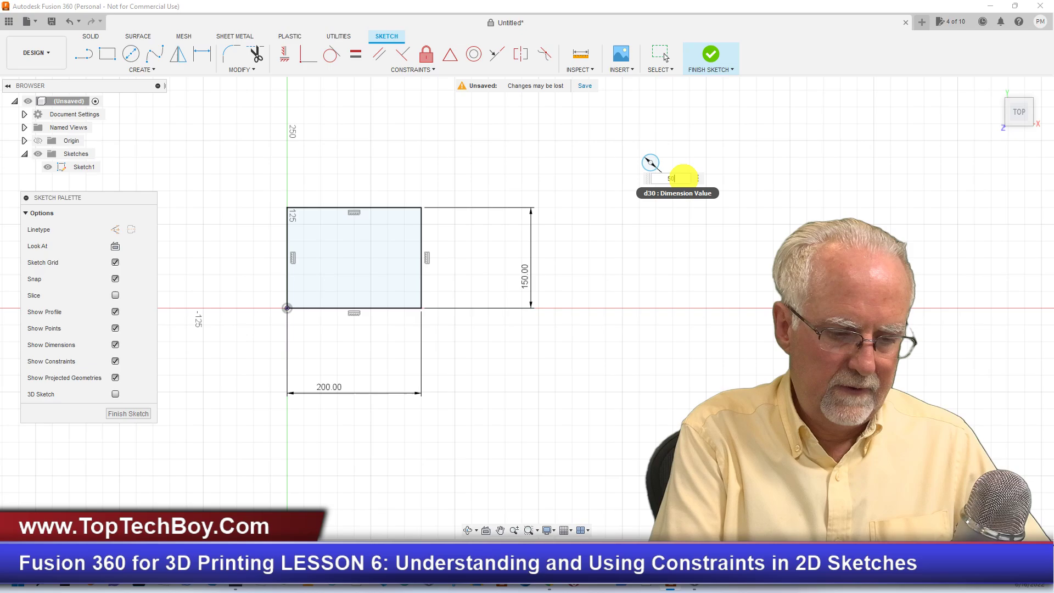
key(Return)
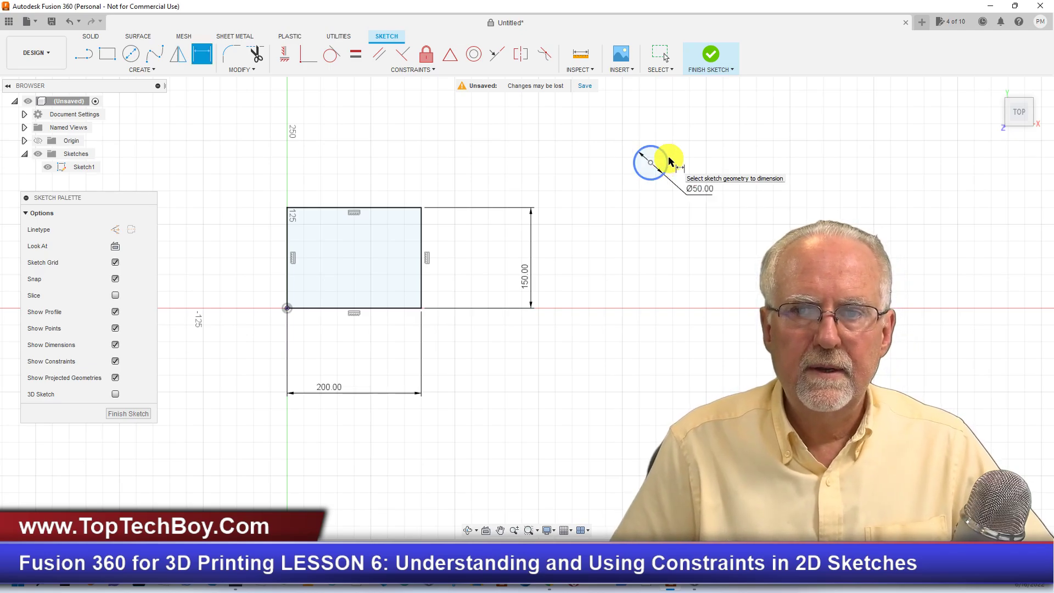
Move the circle to just above the rectangle's top edge, right of its middle.
click(656, 57)
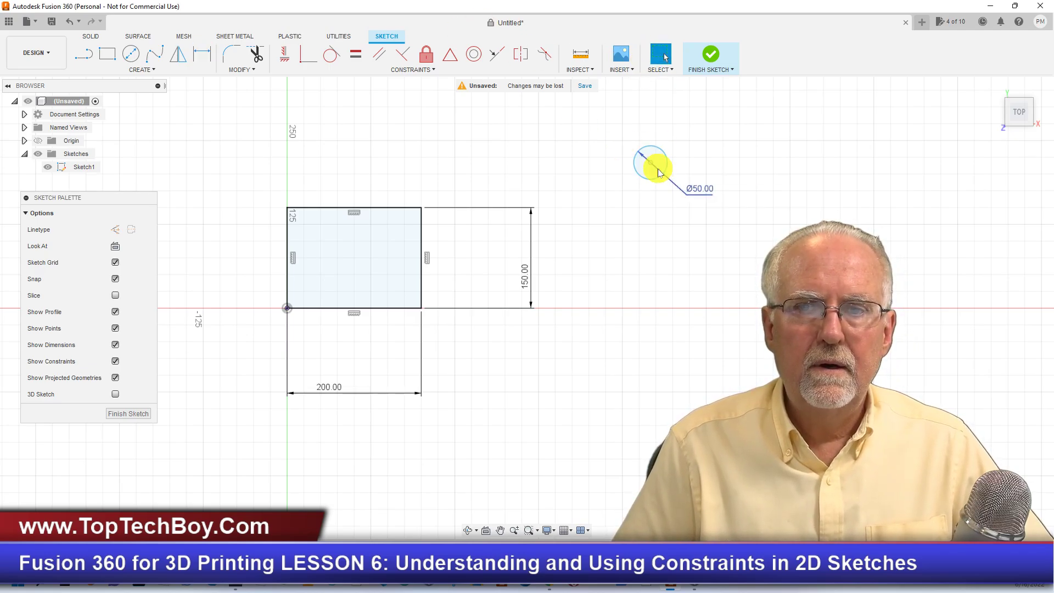
drag(668, 160, 497, 158)
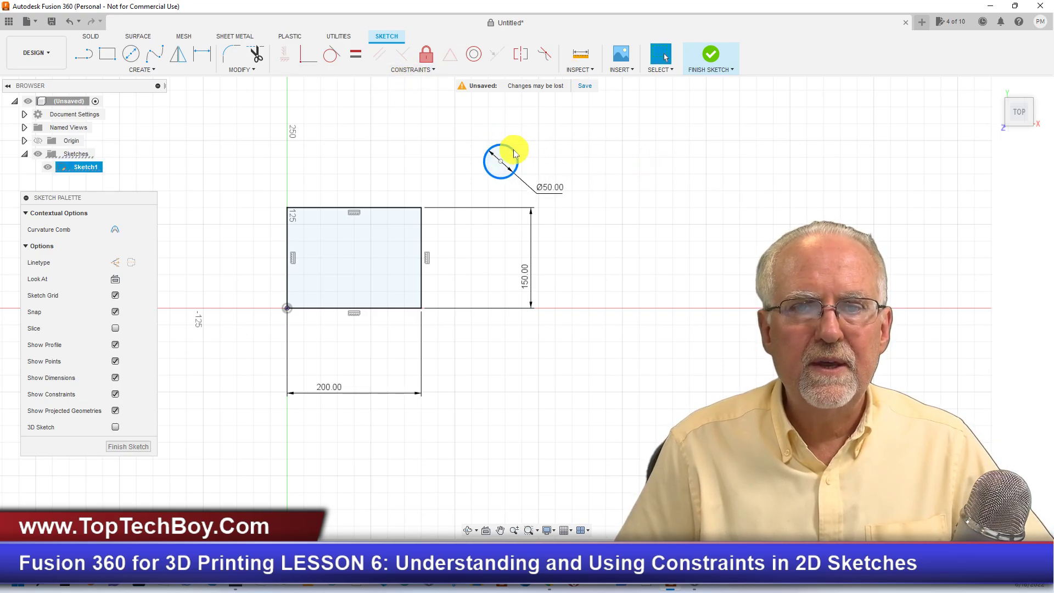
drag(514, 153, 391, 142)
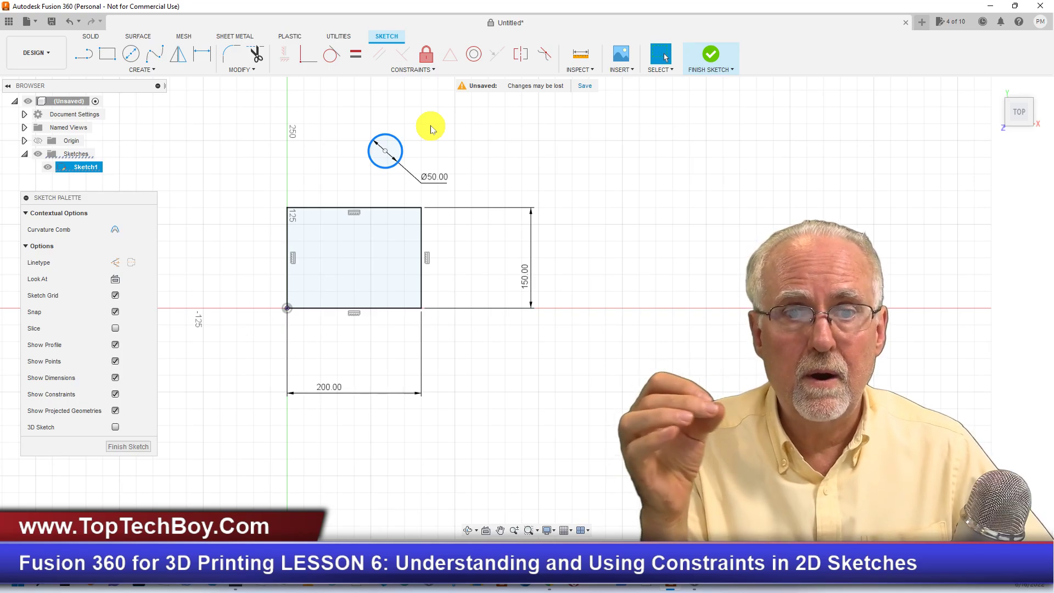
click(403, 155)
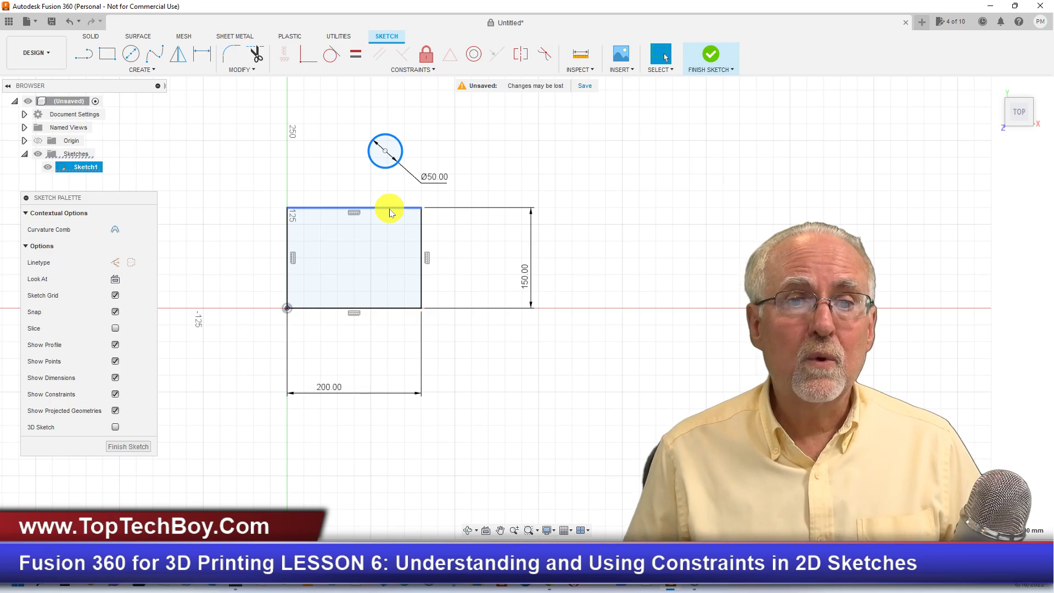
click(386, 157)
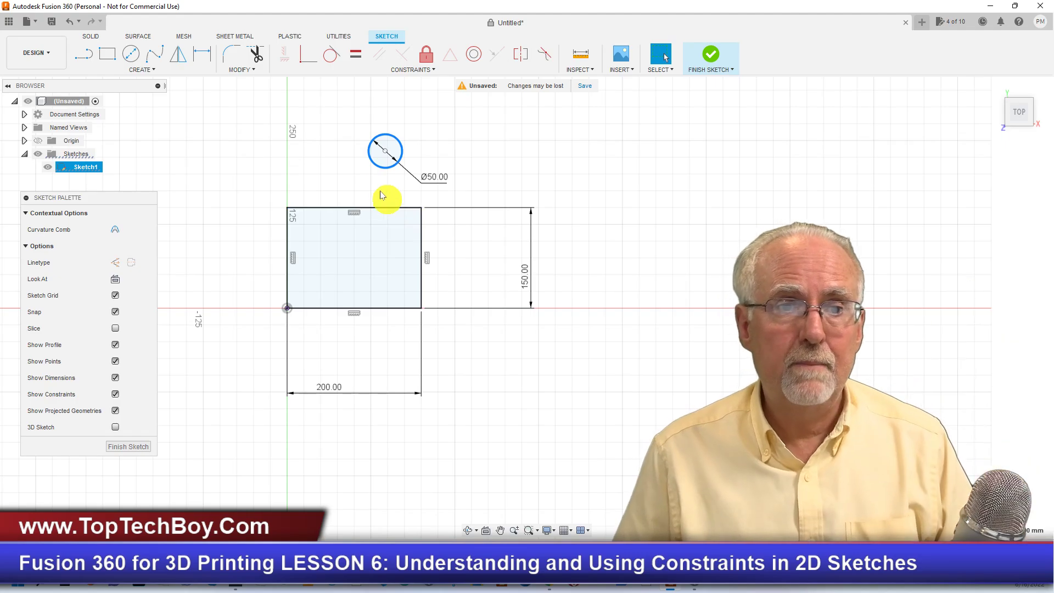
click(433, 69)
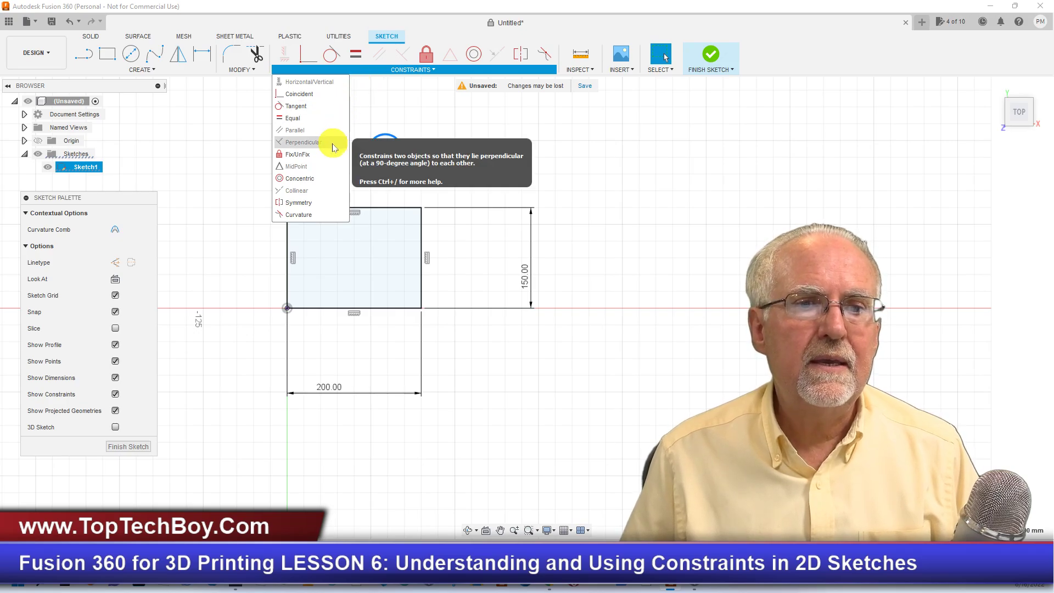
click(310, 95)
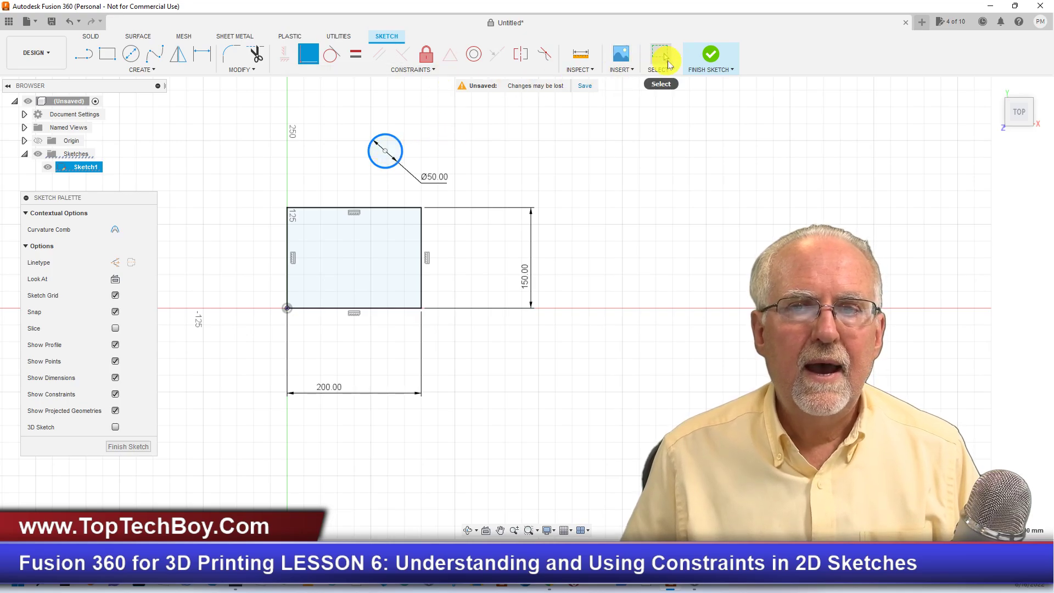
click(571, 245)
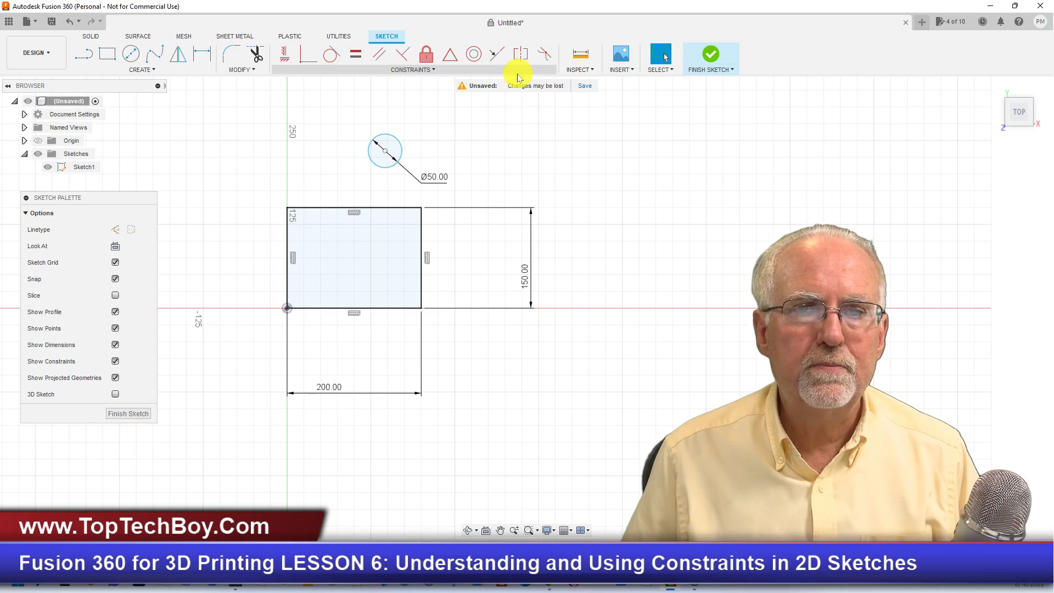
Apply a Coincident constraint between the circle's centre point and the rectangle's top edge.
click(417, 71)
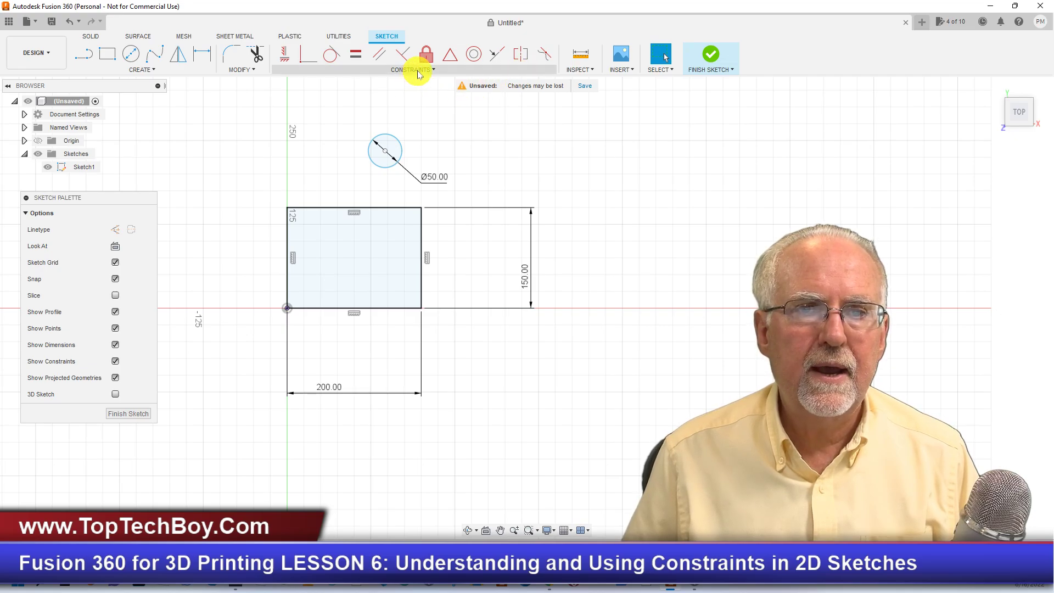
click(307, 94)
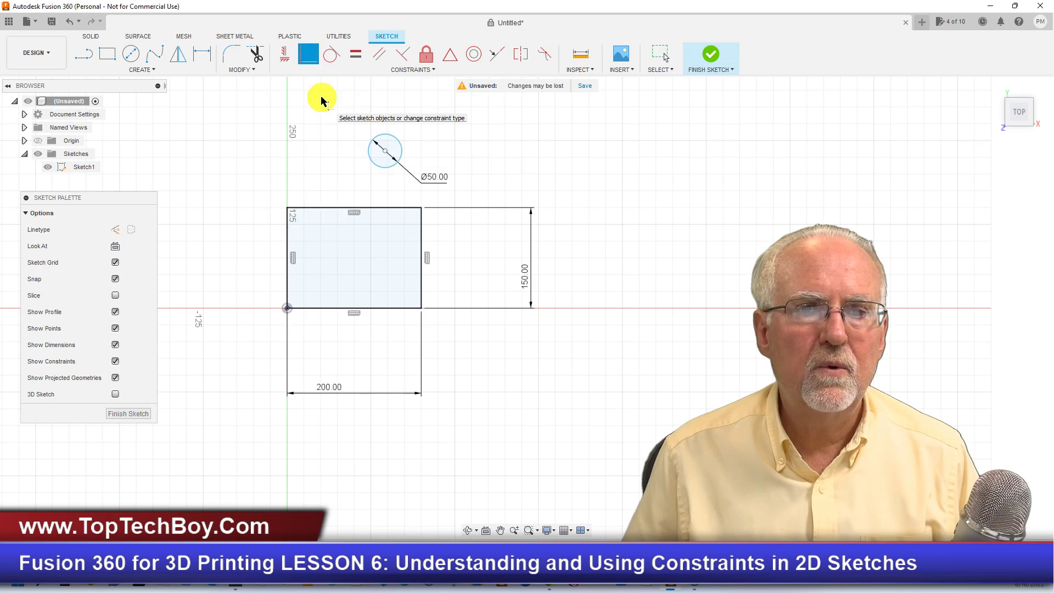
click(385, 152)
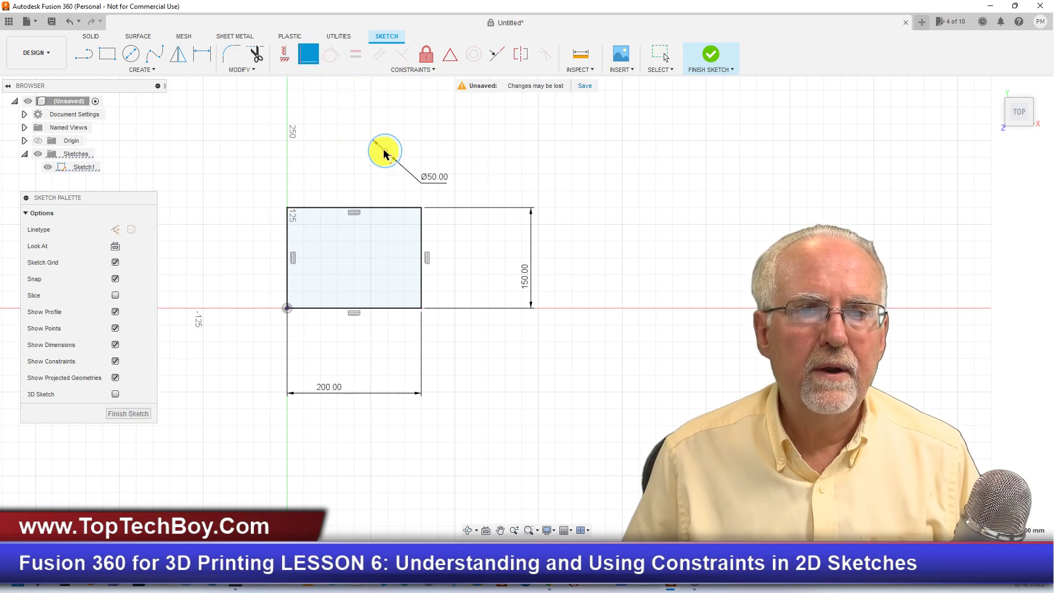
click(387, 209)
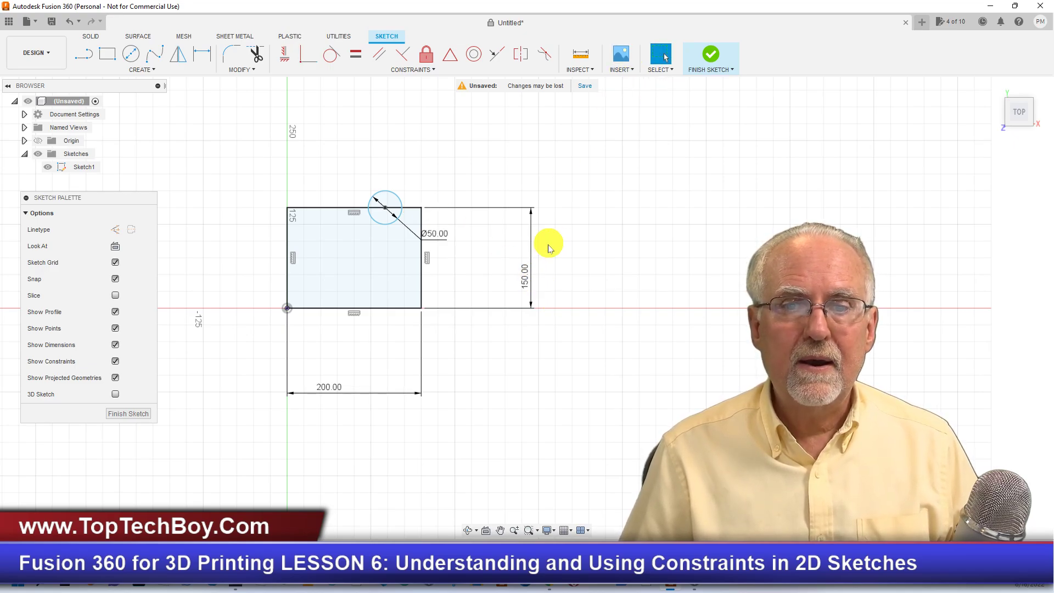
Set the rectangle's height to 250 mm and slide the circle back and forth along the top edge.
double_click(525, 274)
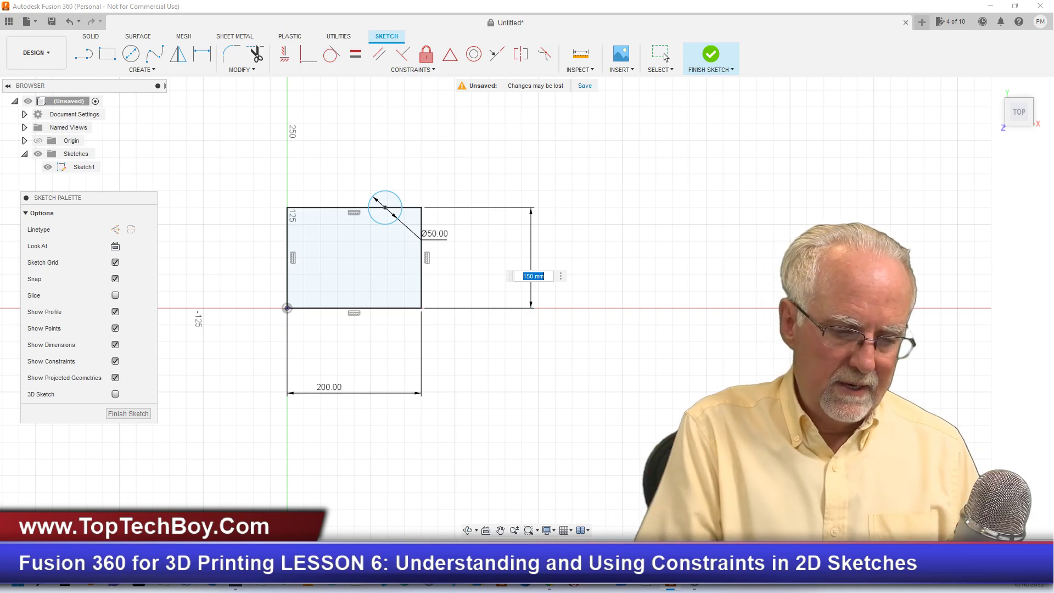
text(250)
key(Return)
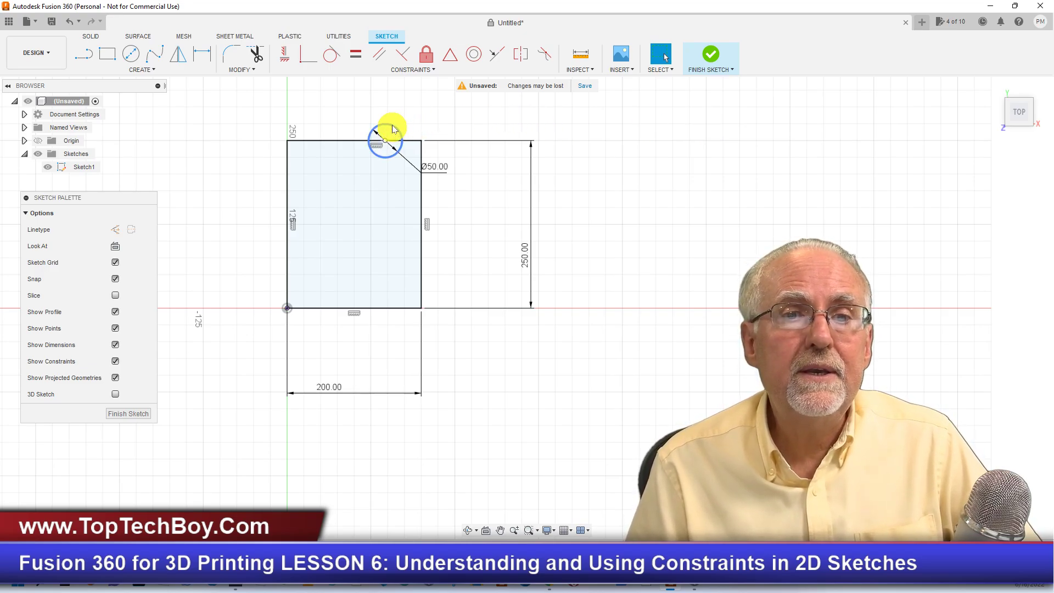
mouse_move(393, 129)
mouse_down()
mouse_move(323, 132)
mouse_move(354, 131)
mouse_move(345, 130)
mouse_up()
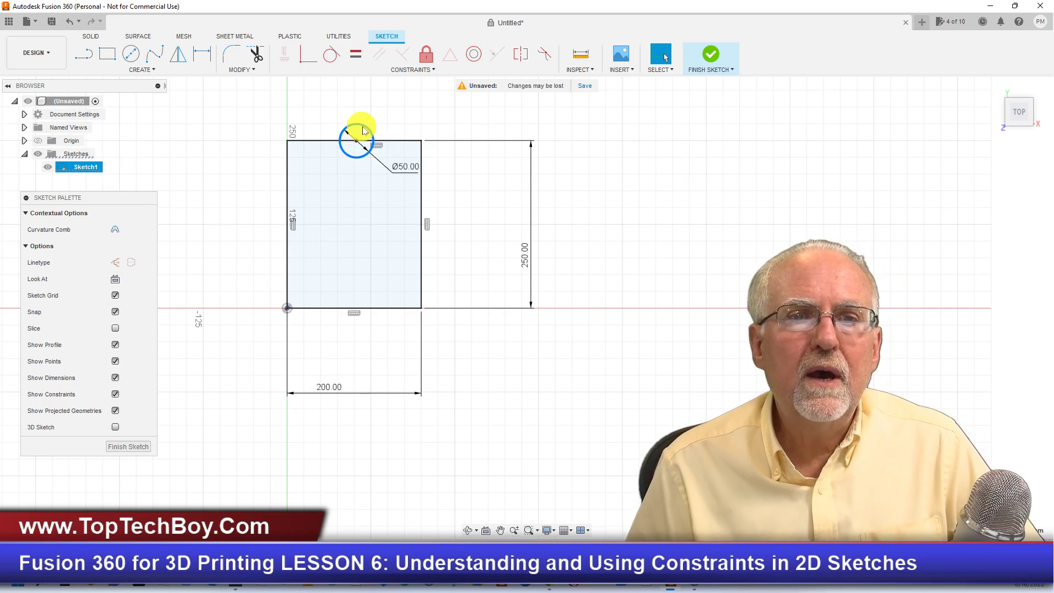
drag(367, 130, 411, 125)
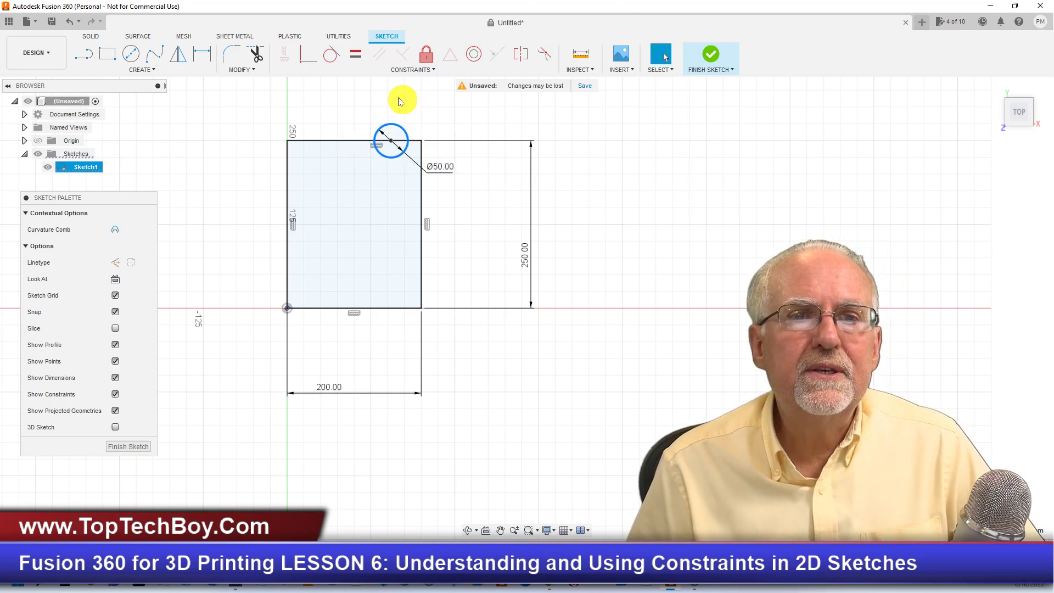
Apply a MidPoint constraint between the circle's centre point and the rectangle's 250 mm high top edge.
click(423, 69)
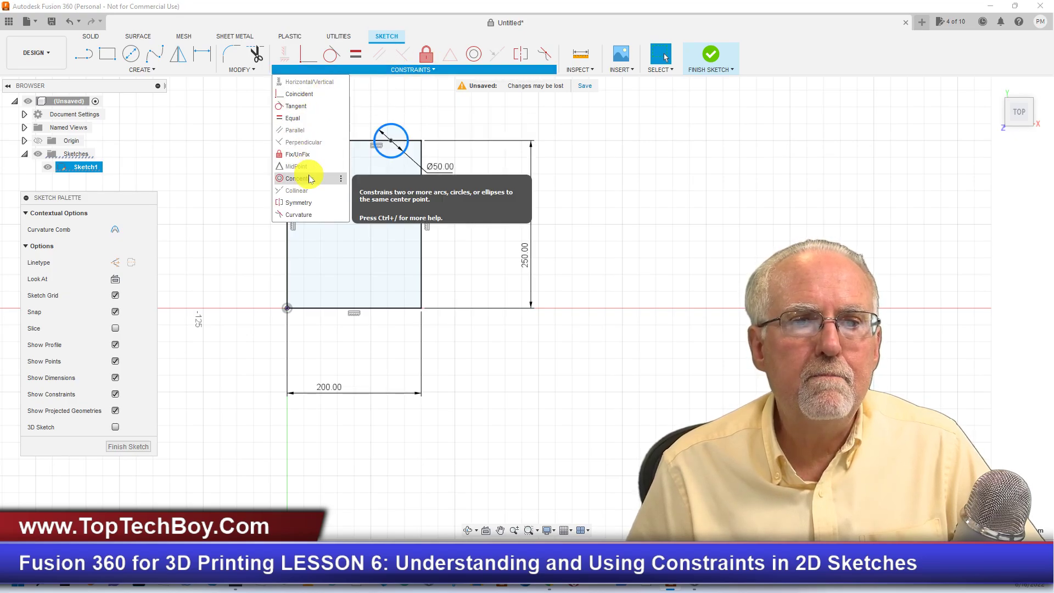
click(521, 103)
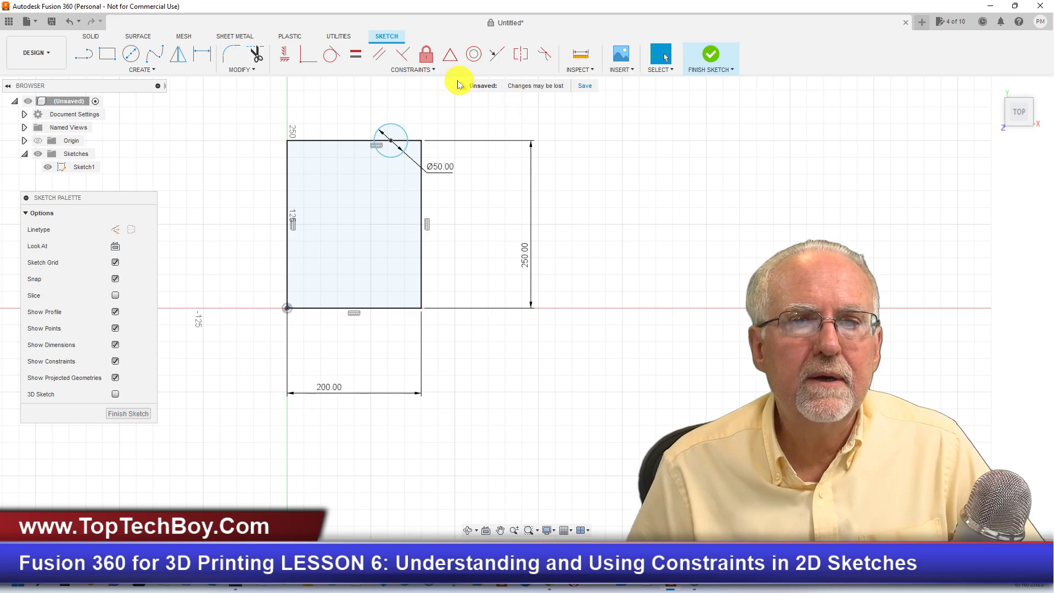
click(438, 69)
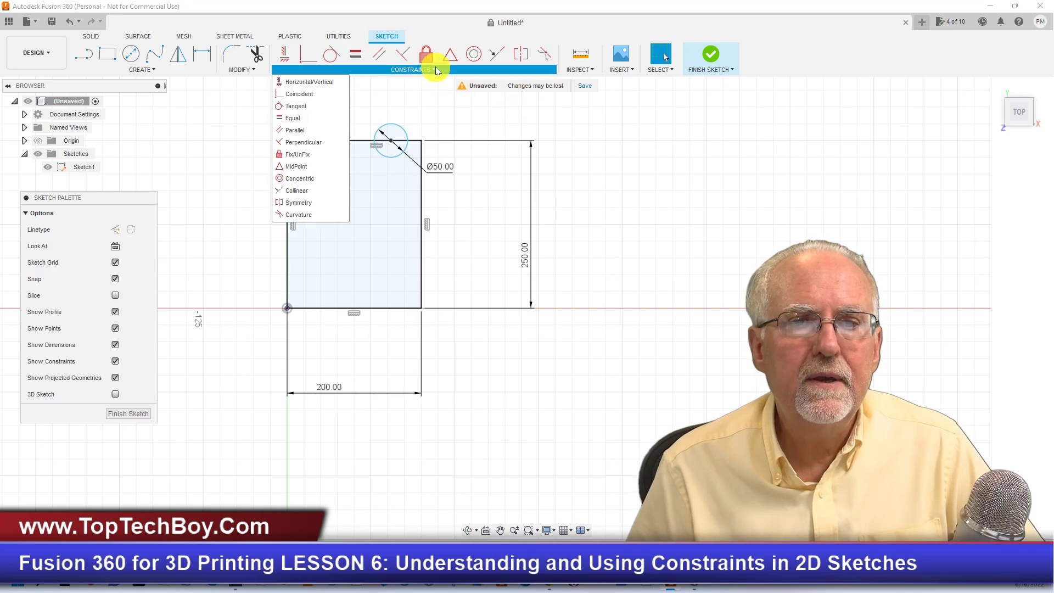
click(303, 167)
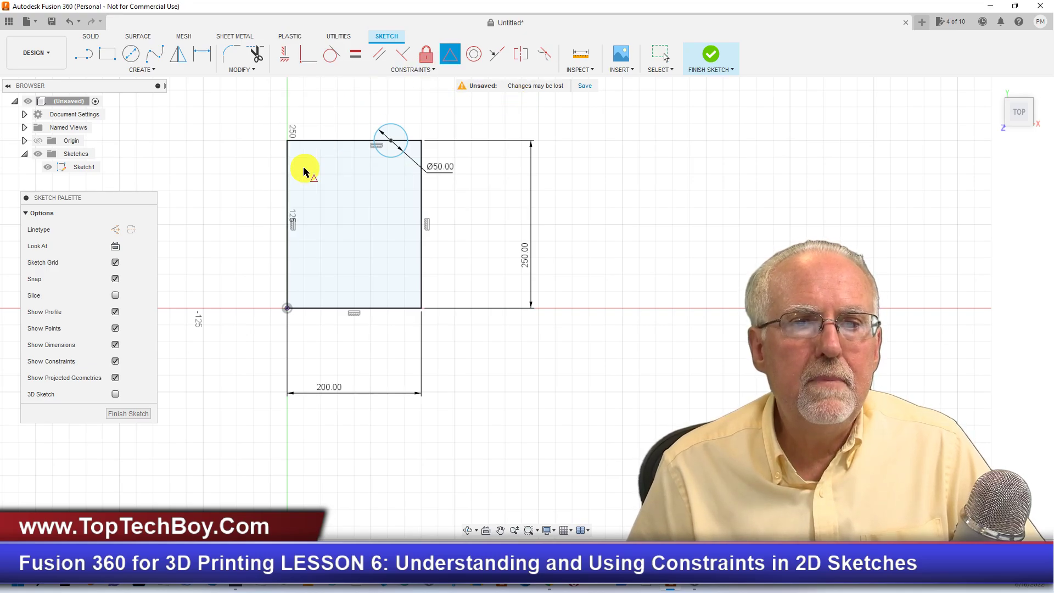
click(390, 142)
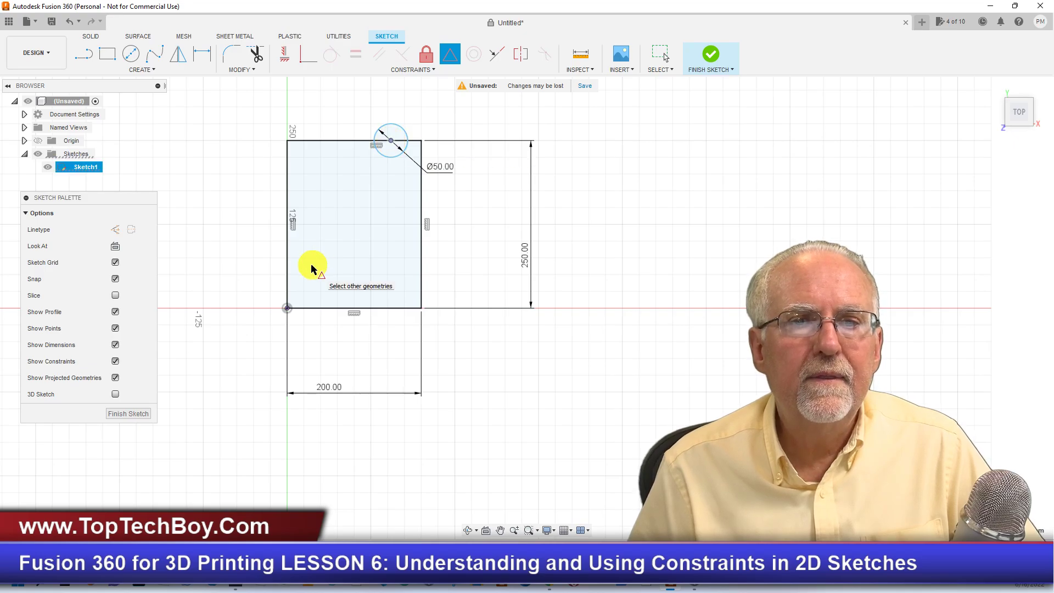
click(326, 142)
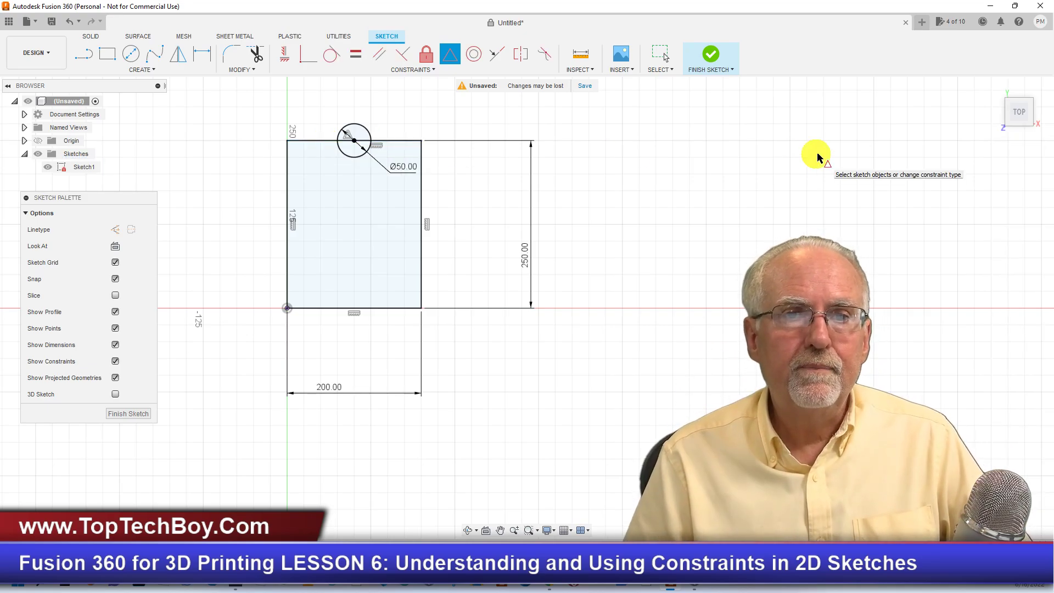
Undo the MidPoint constraint, the rectangle's height change and the circle's Coincident constraint.
click(70, 27)
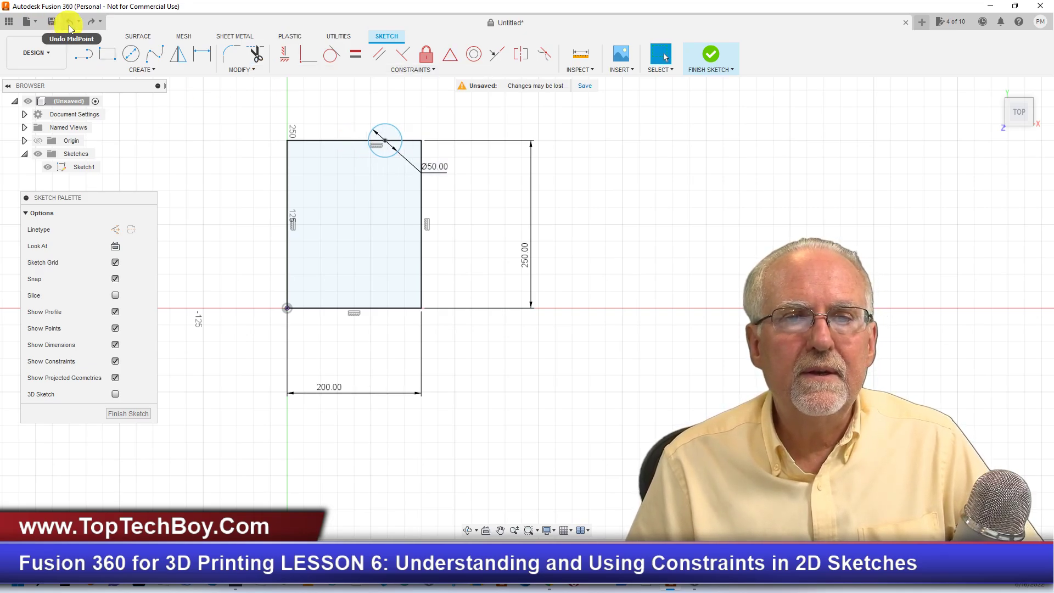
click(70, 27)
click(70, 27)
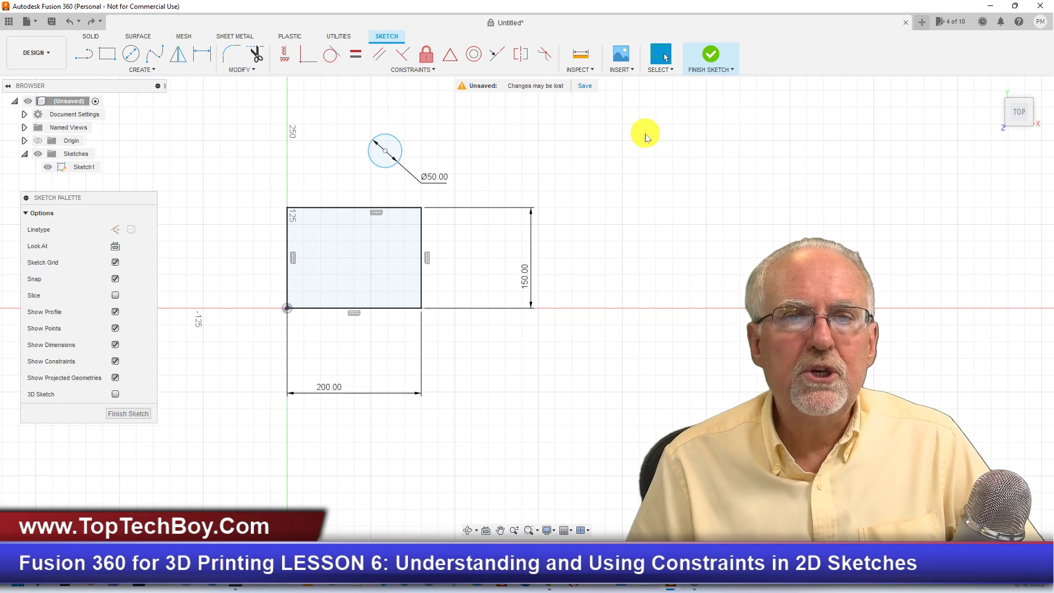
Apply a MidPoint constraint between the detached circle's centre point and the rectangle's top edge.
click(429, 72)
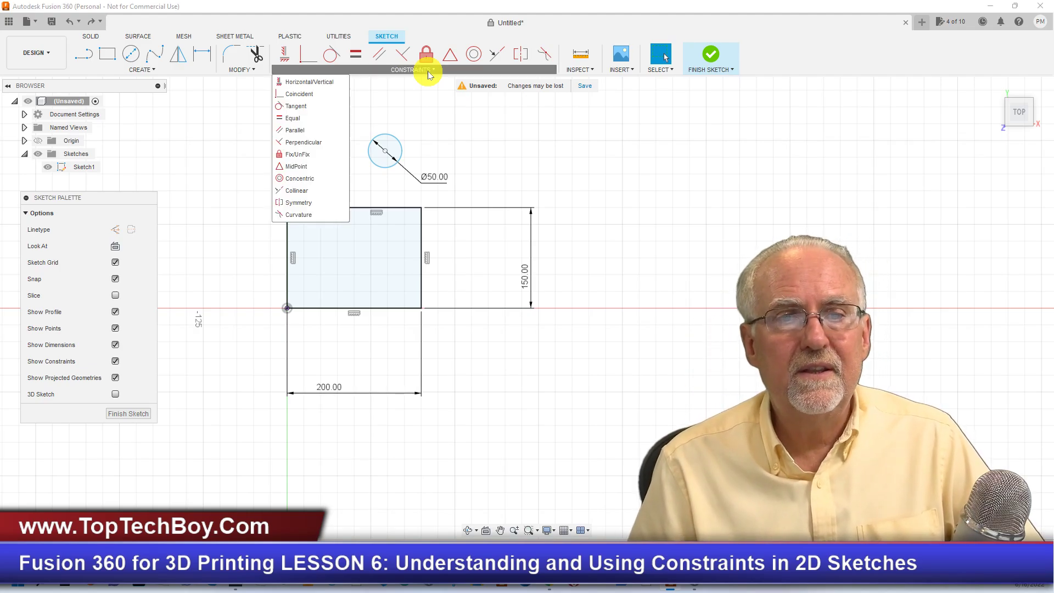
click(302, 170)
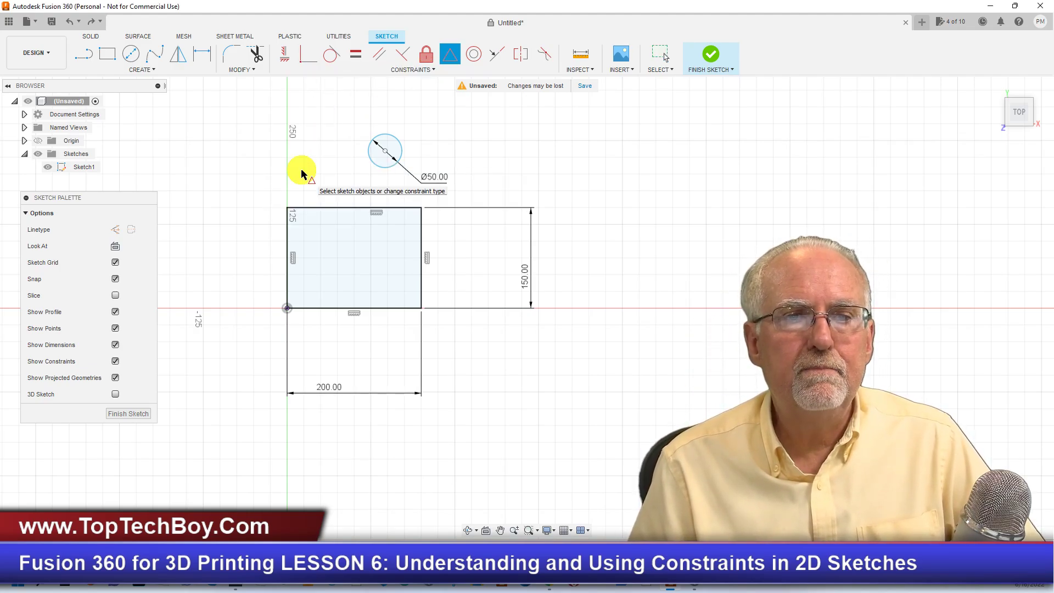
click(385, 154)
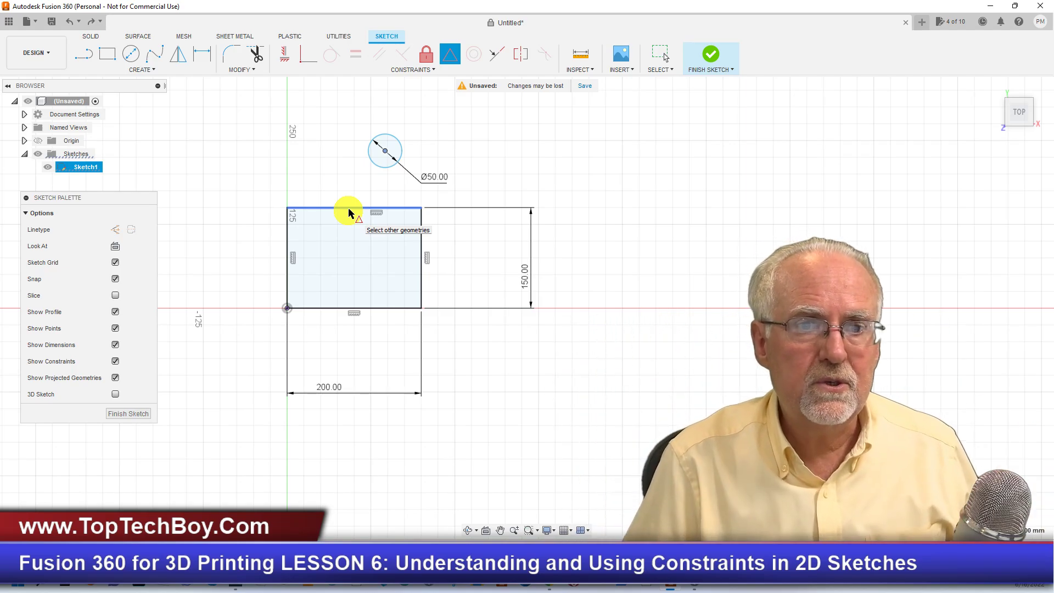
click(349, 211)
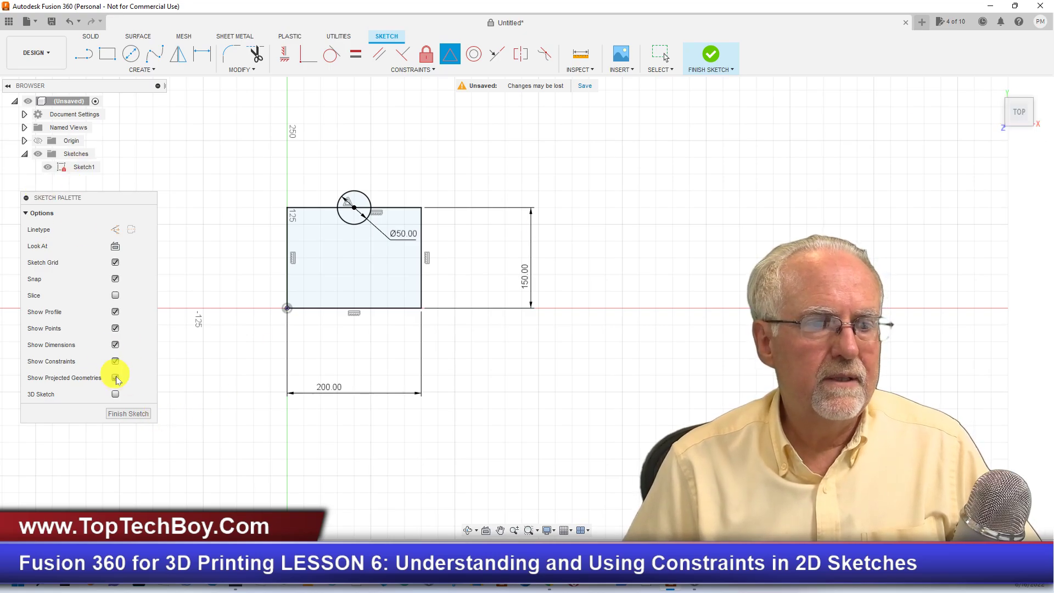
Finish the sketch and delete the existing notched body.
click(129, 413)
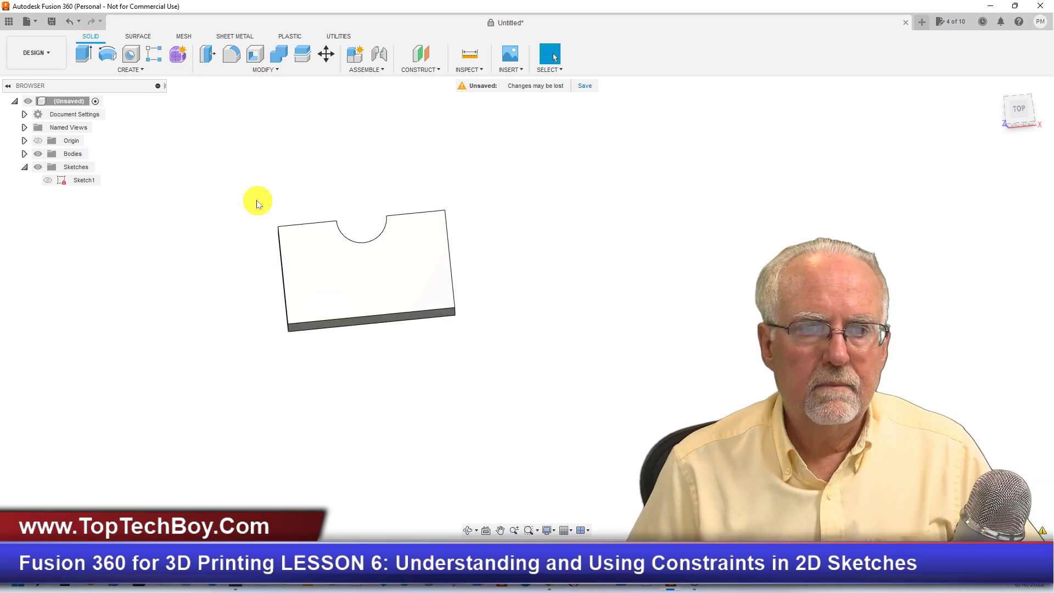
drag(258, 200, 541, 390)
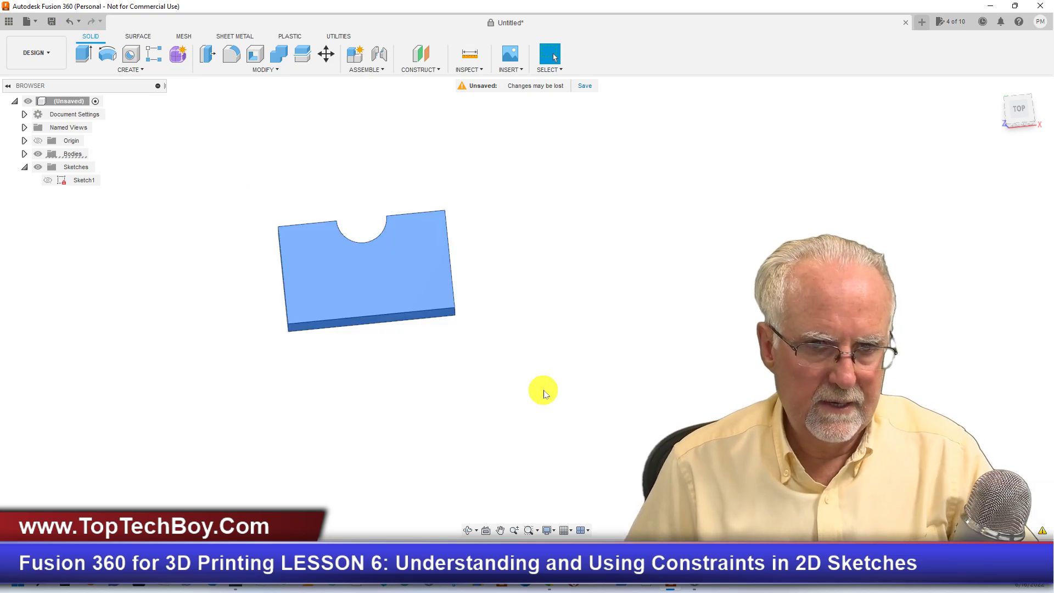
key(Delete)
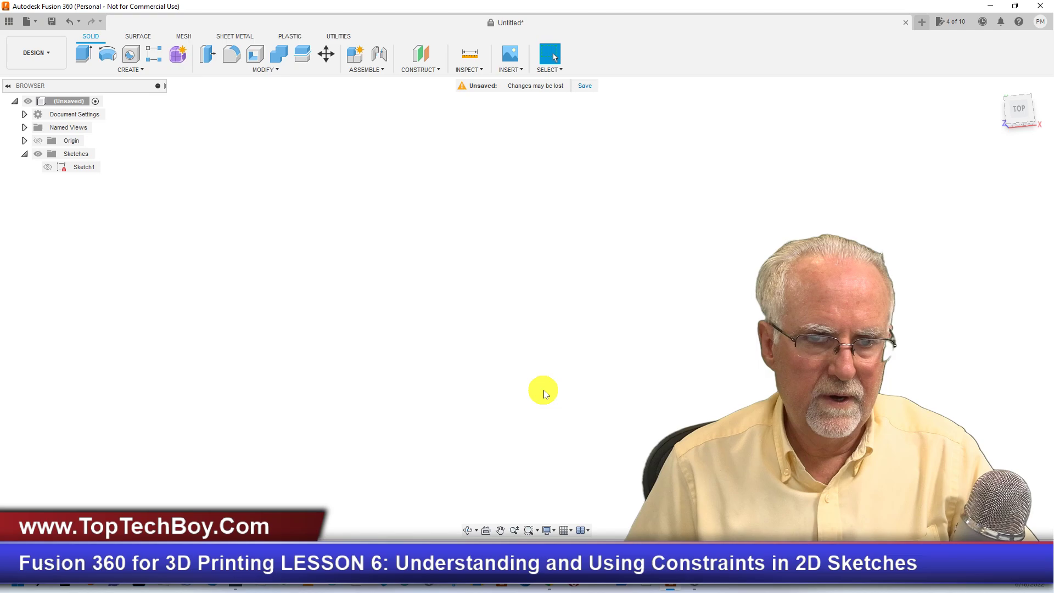
Show the hidden sketch and extrude the rectangle profile outside the circle 75 mm as a new body.
click(84, 168)
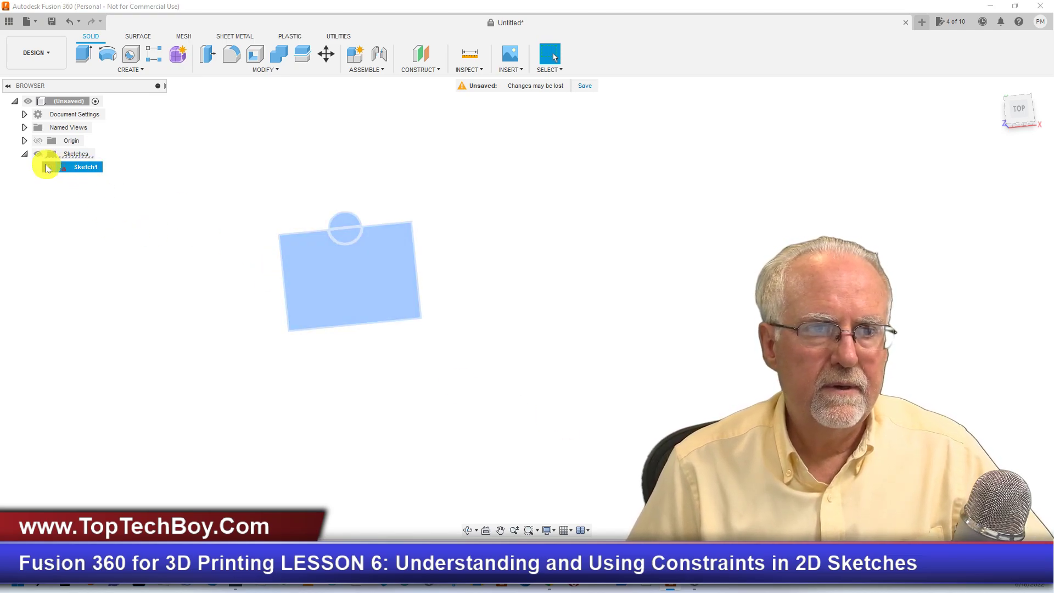
click(47, 168)
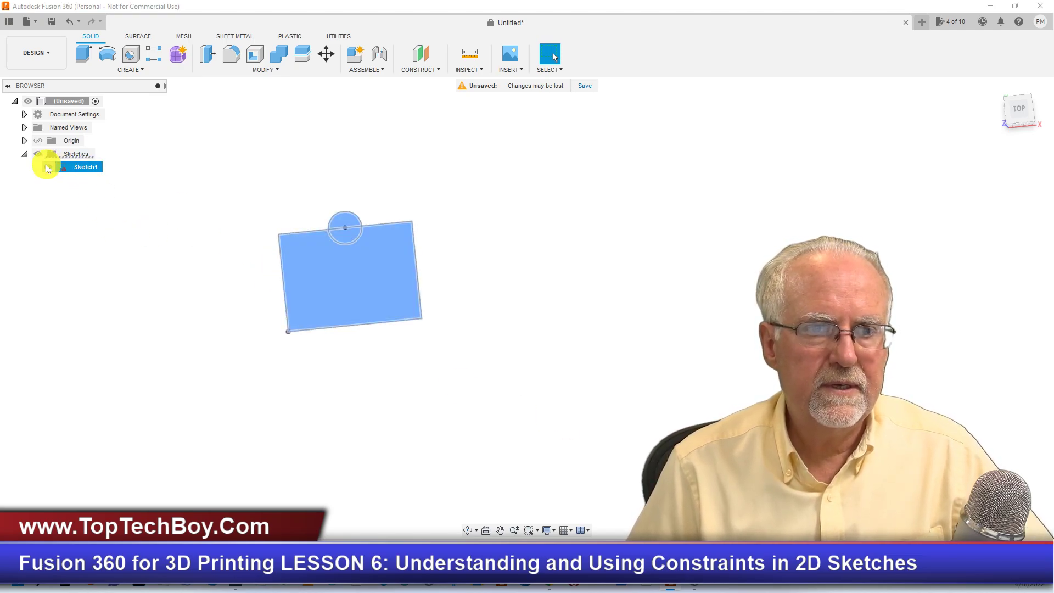
click(84, 53)
click(378, 303)
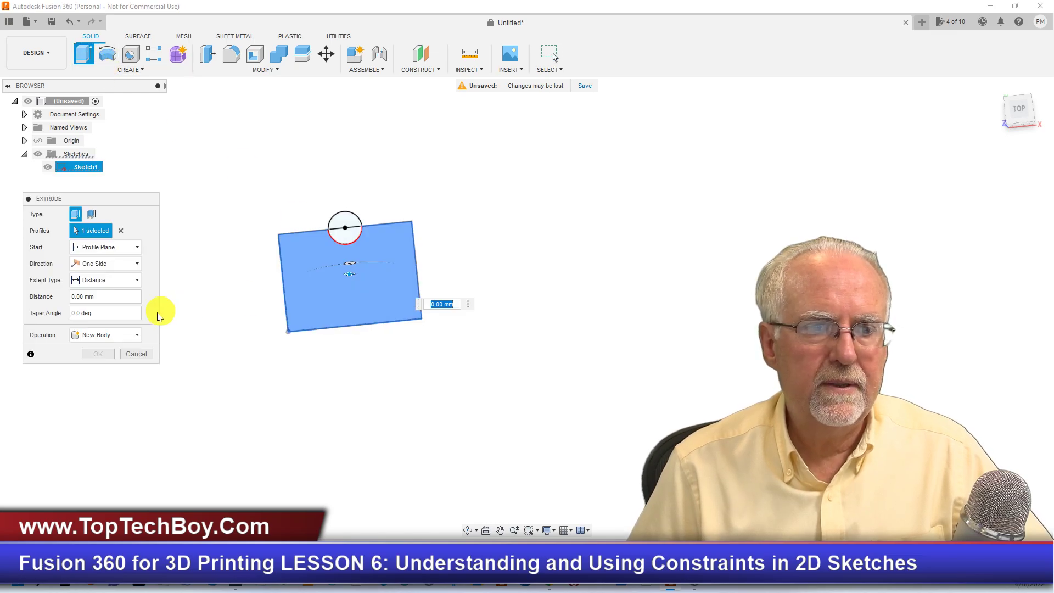
click(110, 295)
text(7)
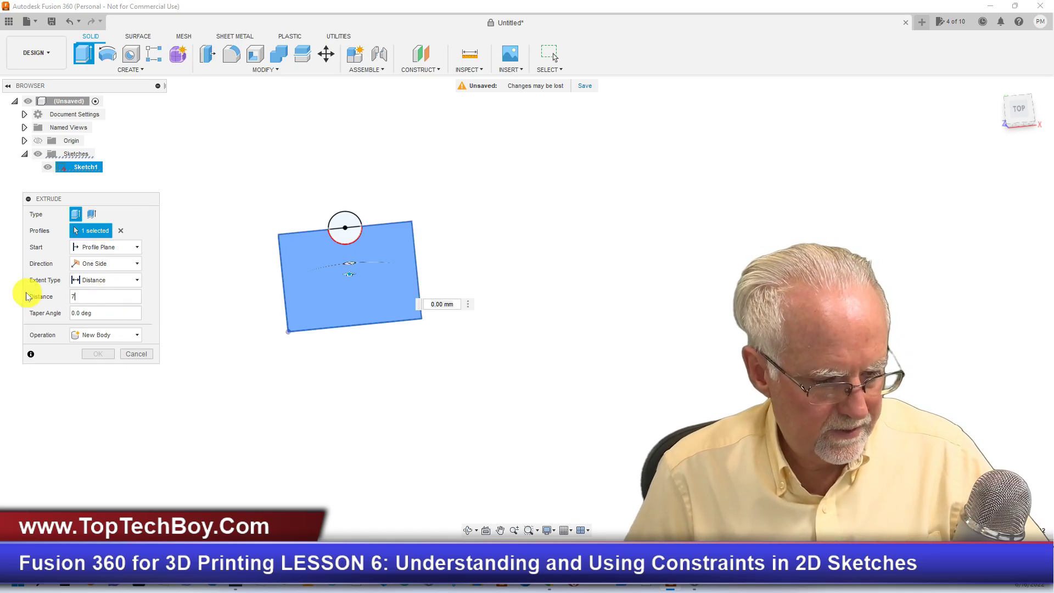
text(5)
key(Return)
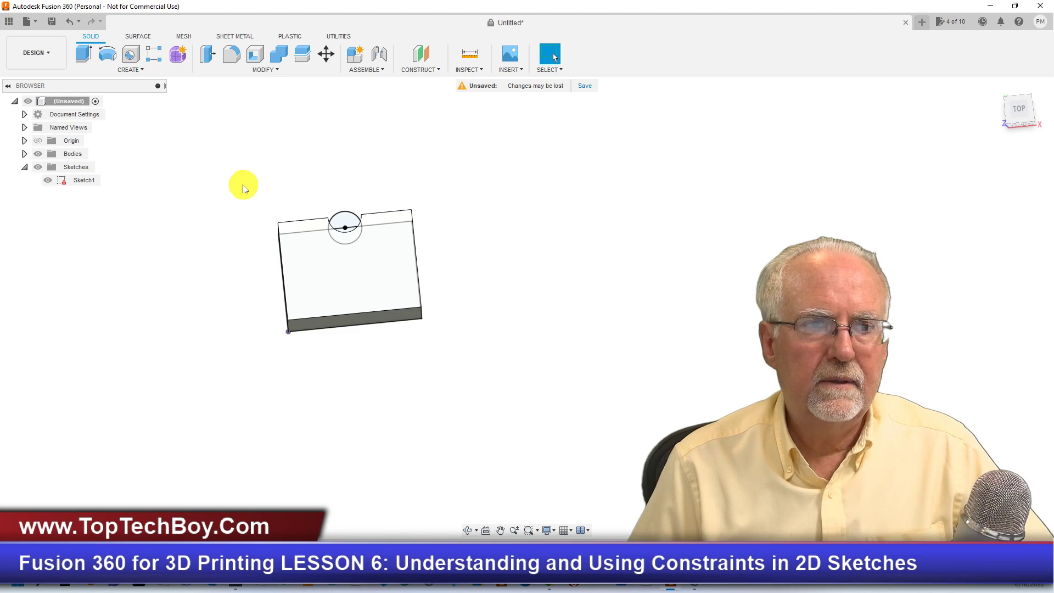
View the notched block from several angles and reopen its sketch for editing.
click(996, 86)
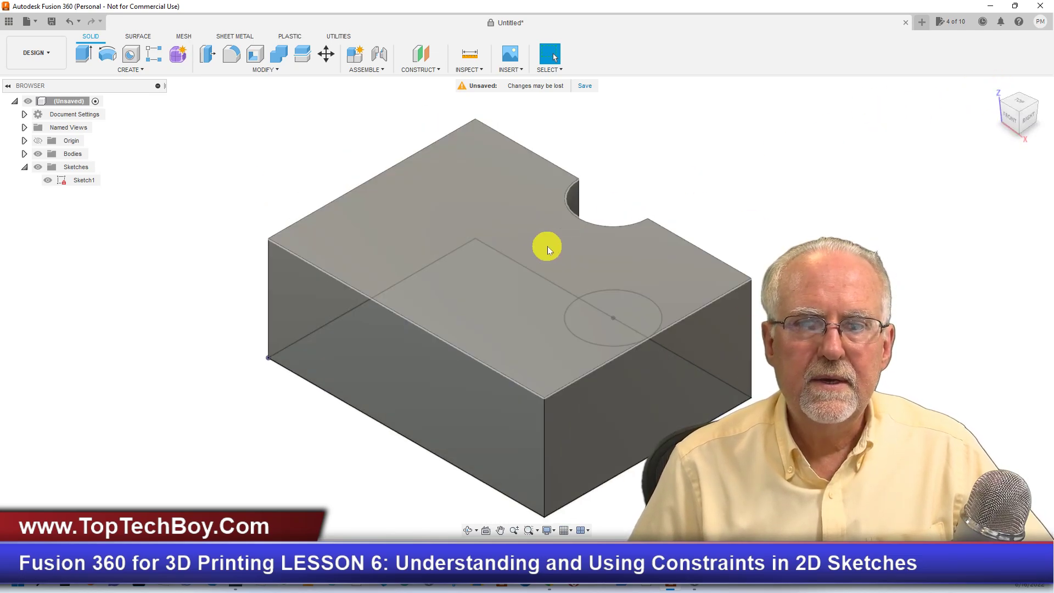
click(467, 530)
drag(280, 158, 254, 169)
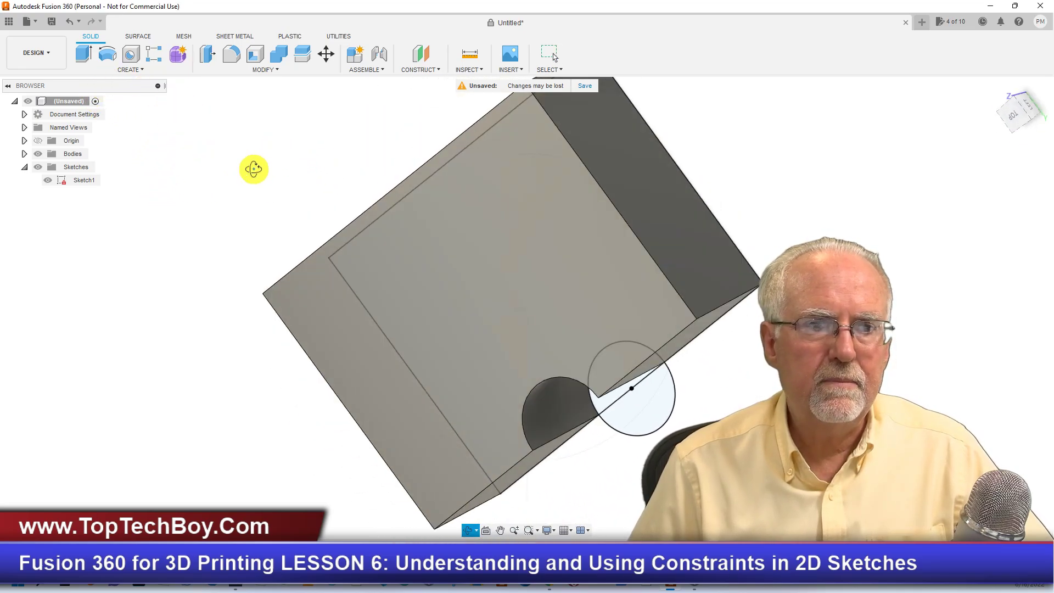
right_click(83, 182)
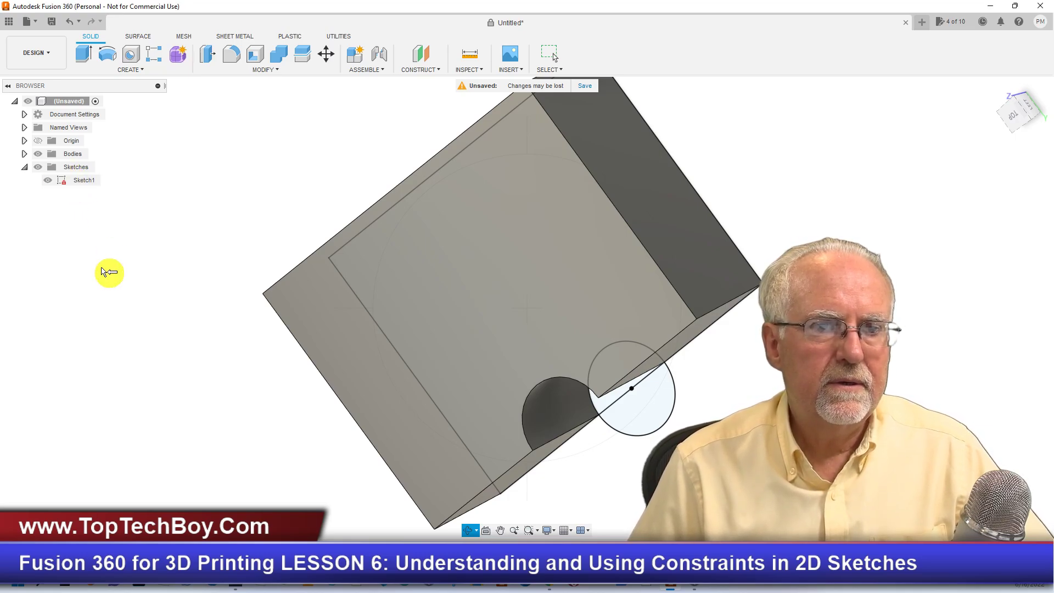
right_click(78, 182)
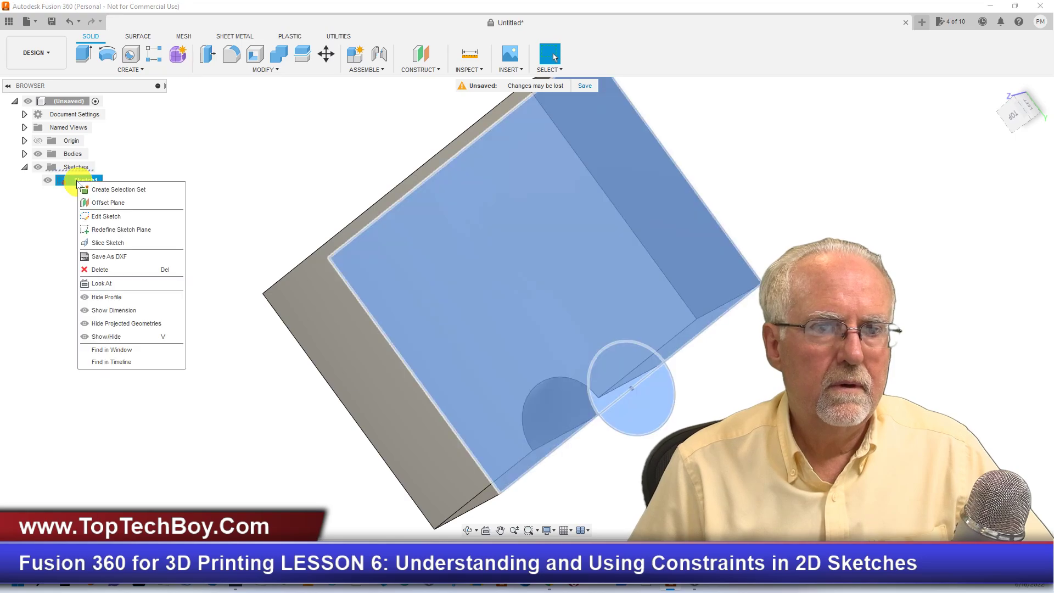
click(104, 217)
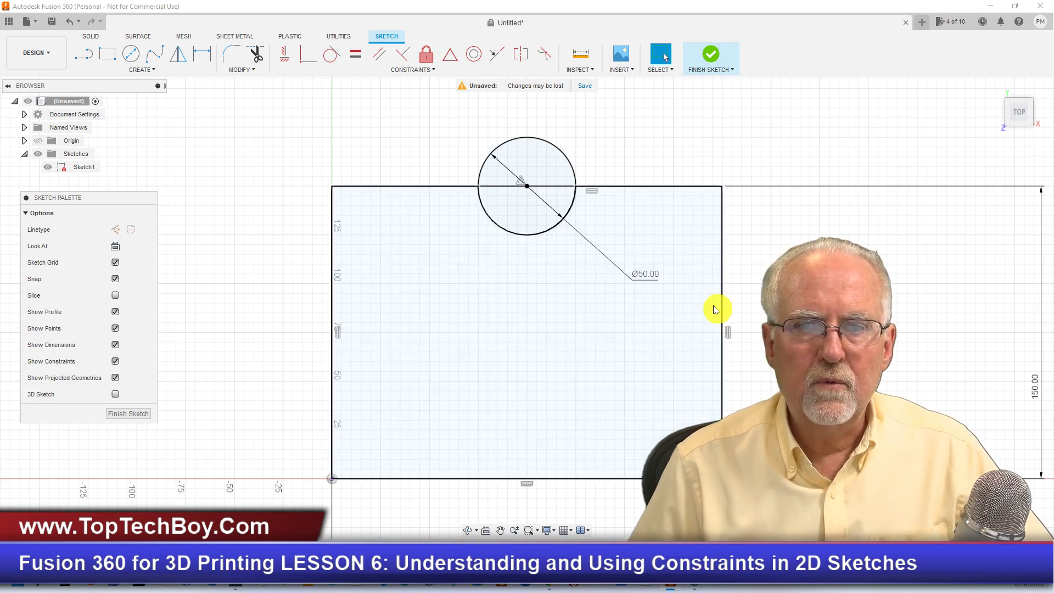
Set the circle's diameter to 100 mm and the rectangle's height to 125 mm.
double_click(646, 274)
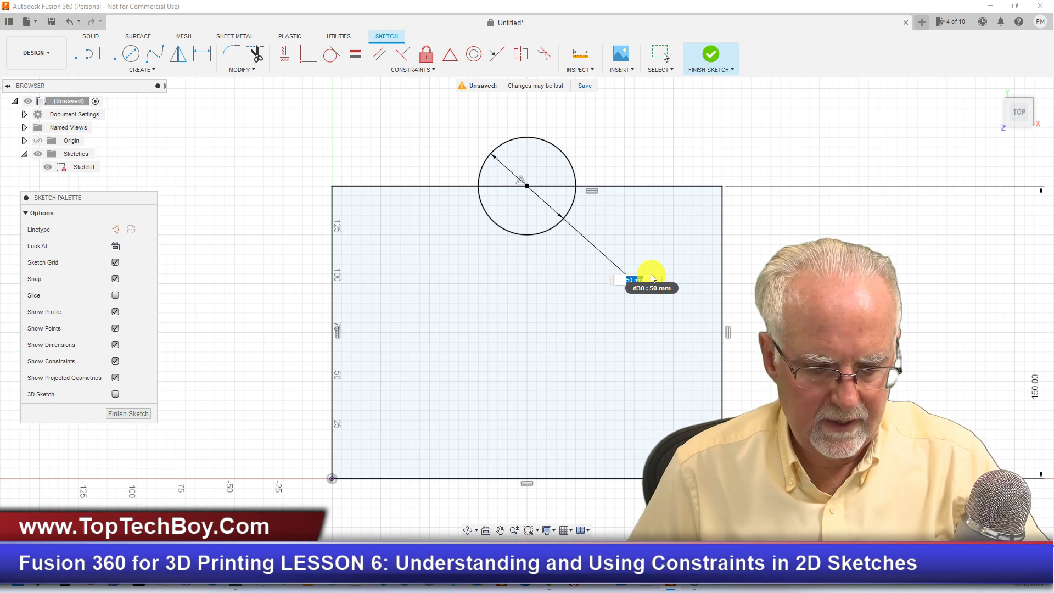
text(100)
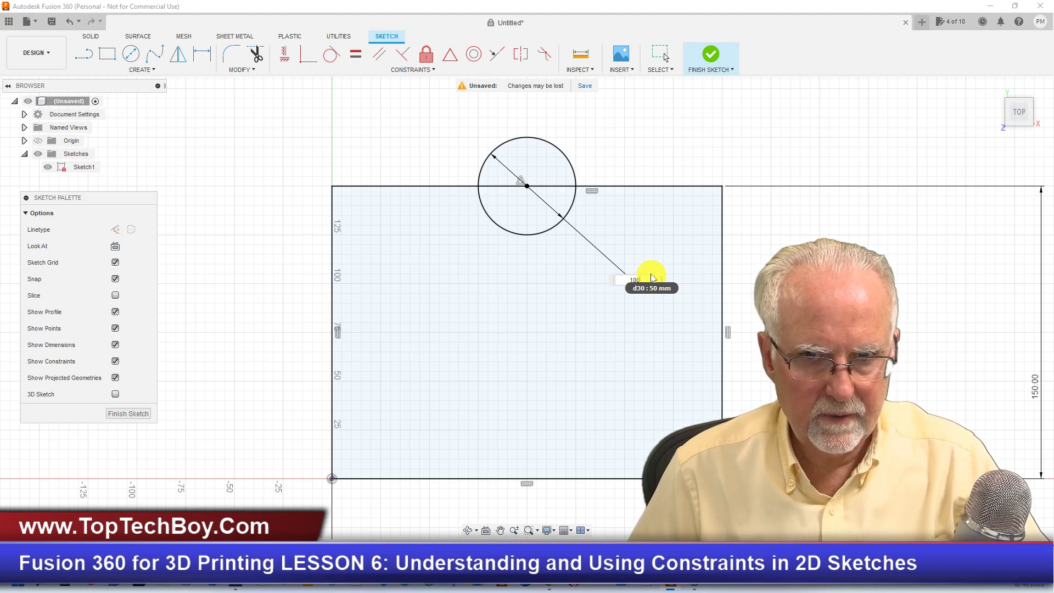
key(Return)
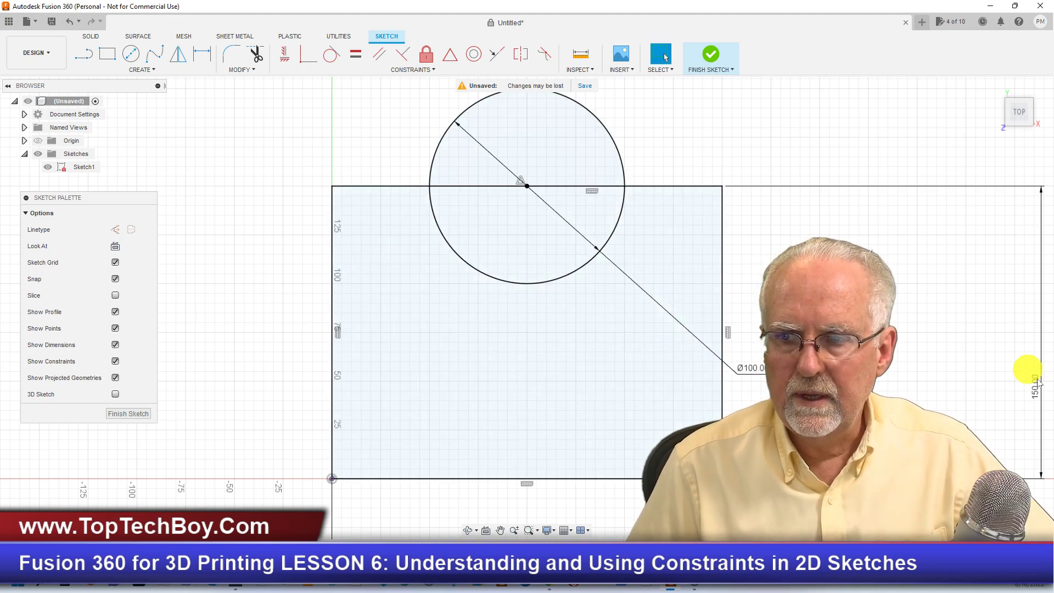
double_click(1038, 384)
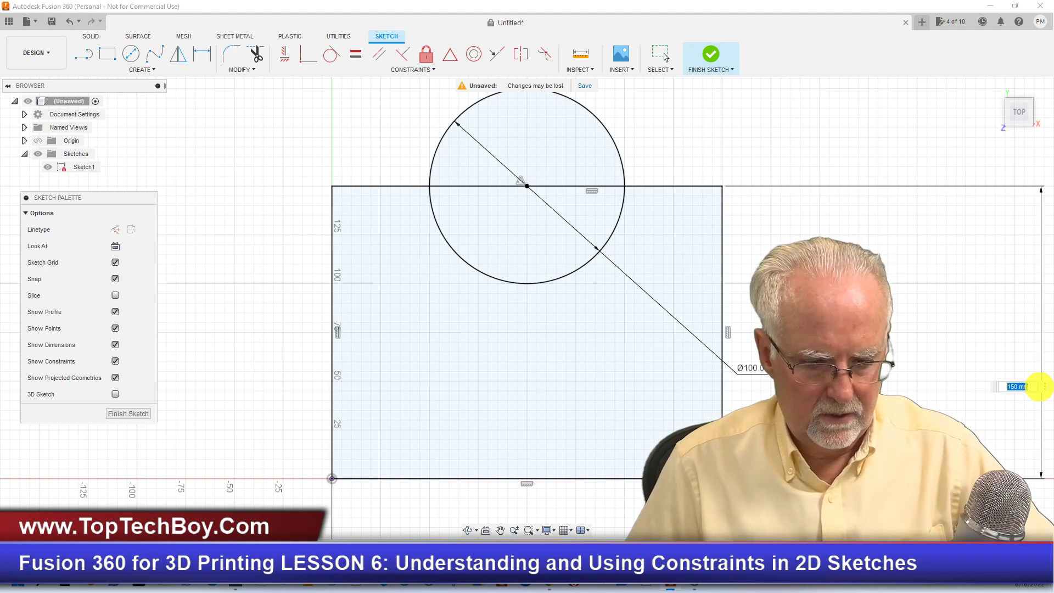
text(125)
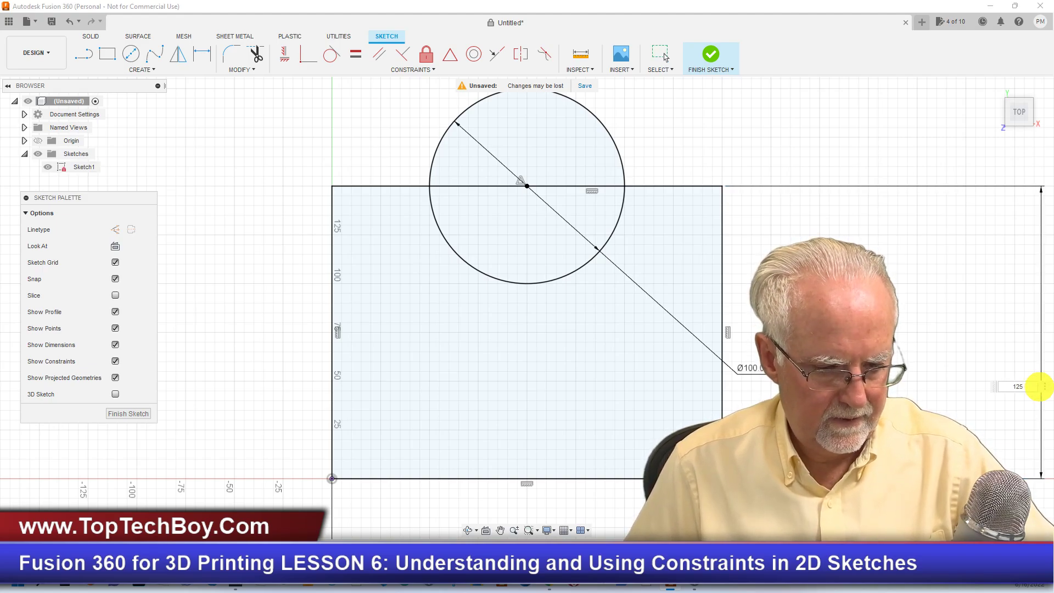
key(Return)
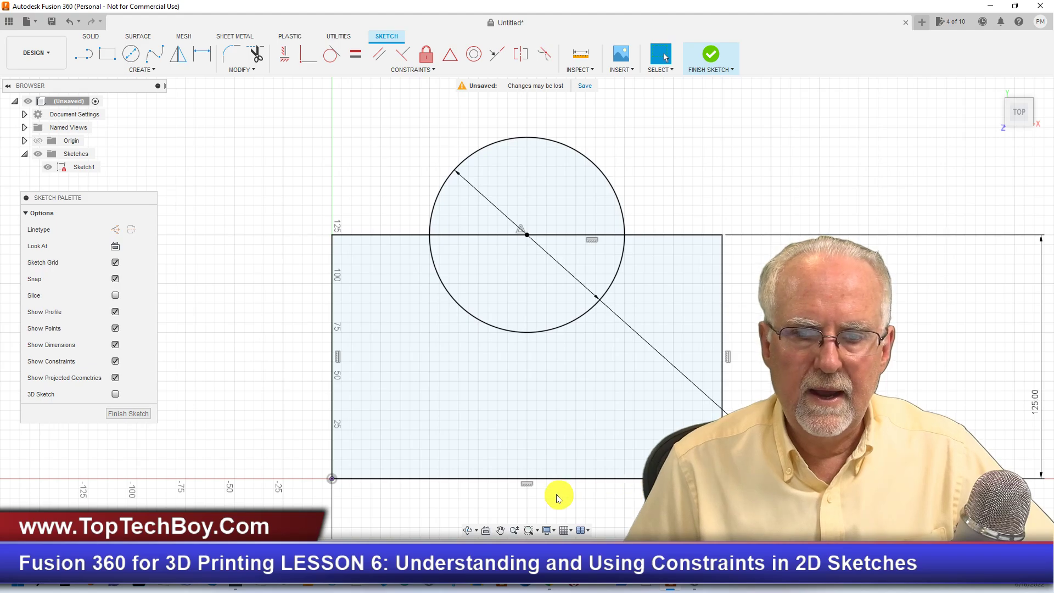
Set the rectangle's width to 110 mm.
scroll(534, 482, up, 2)
scroll(533, 482, down, 3)
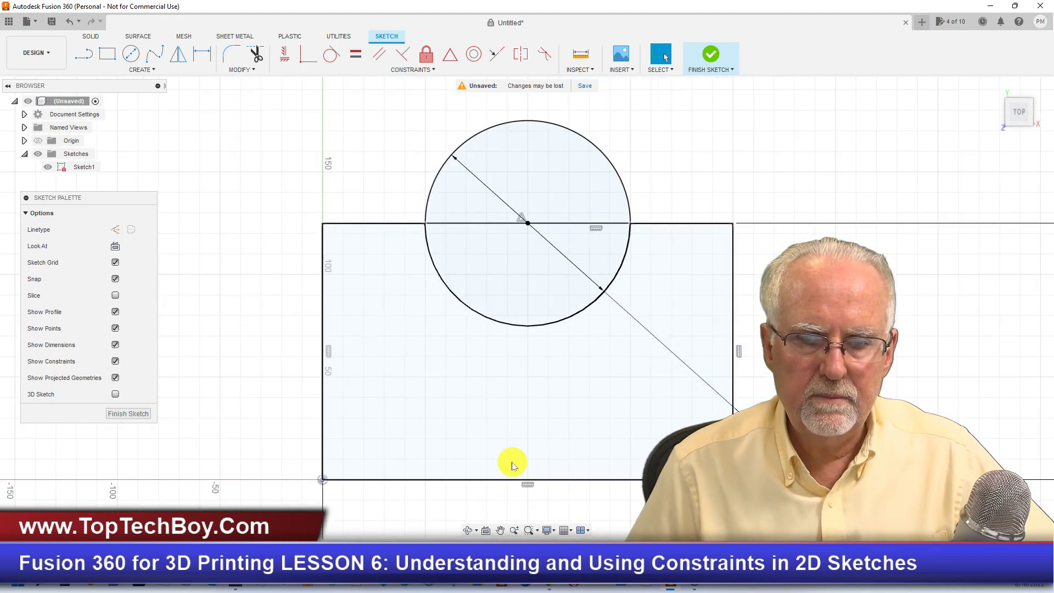
scroll(536, 203, up, 3)
scroll(537, 202, down, 5)
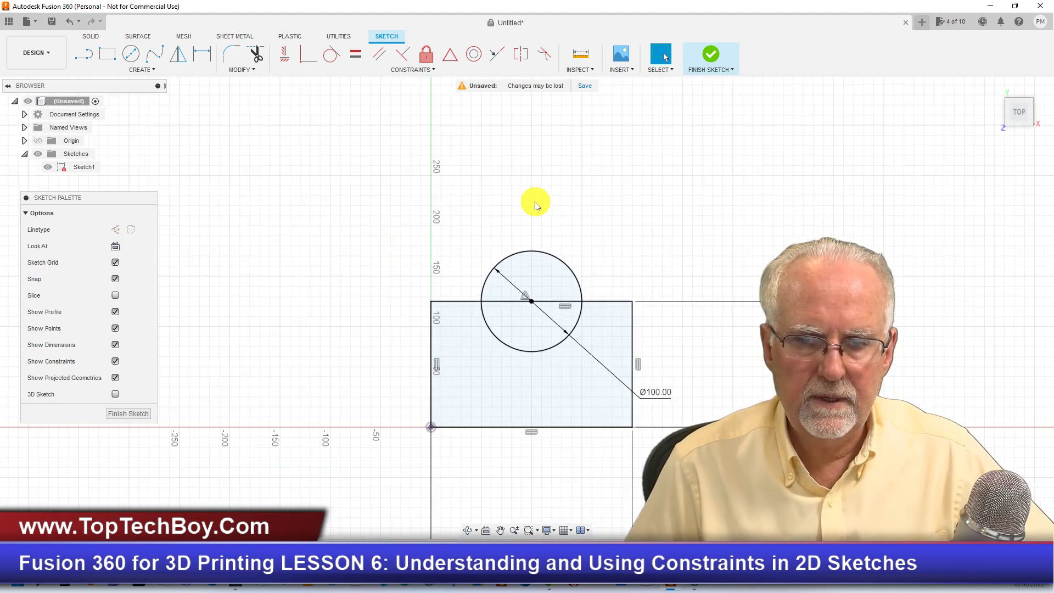
double_click(512, 438)
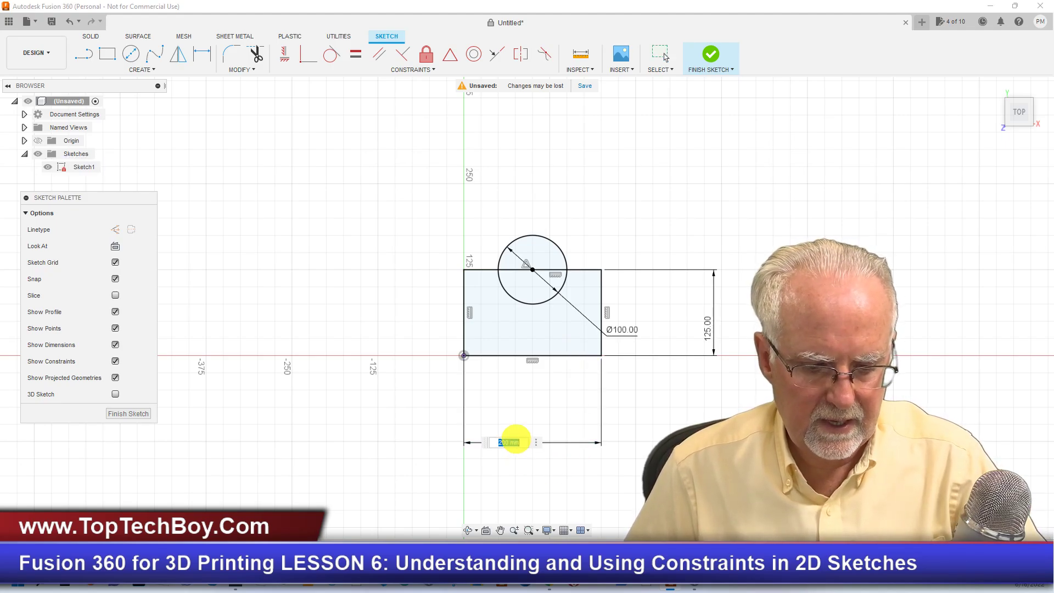
text(110)
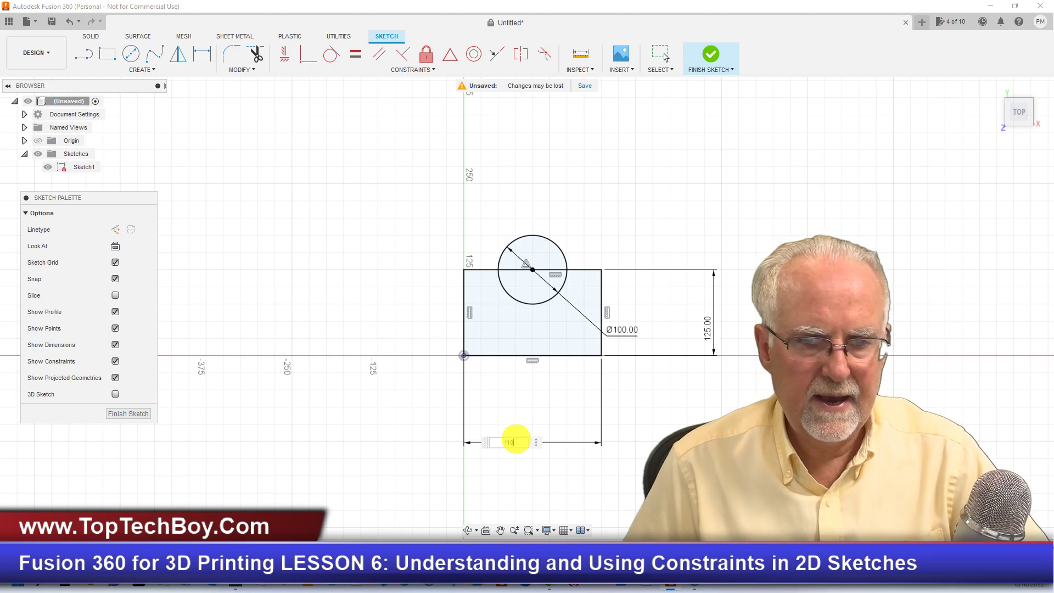
key(Return)
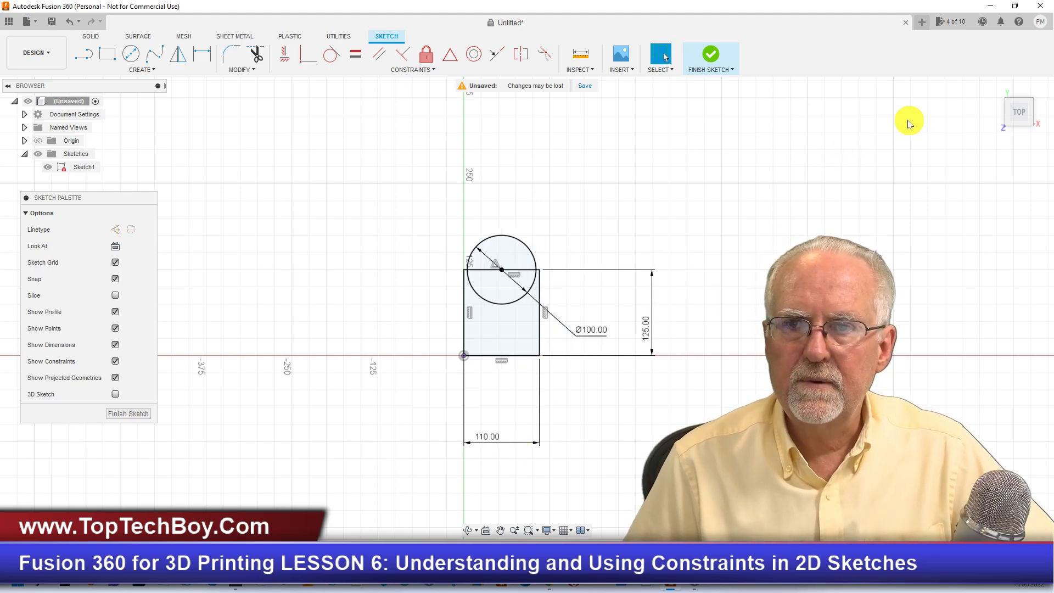
Finish the sketch and hide it to inspect the updated notched block from several angles.
click(132, 413)
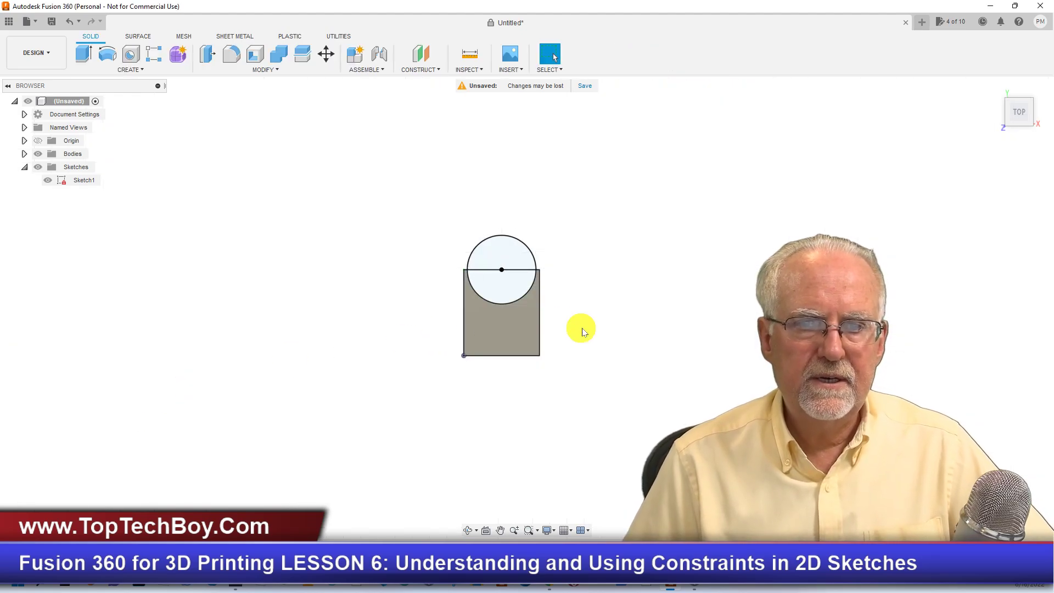
click(995, 86)
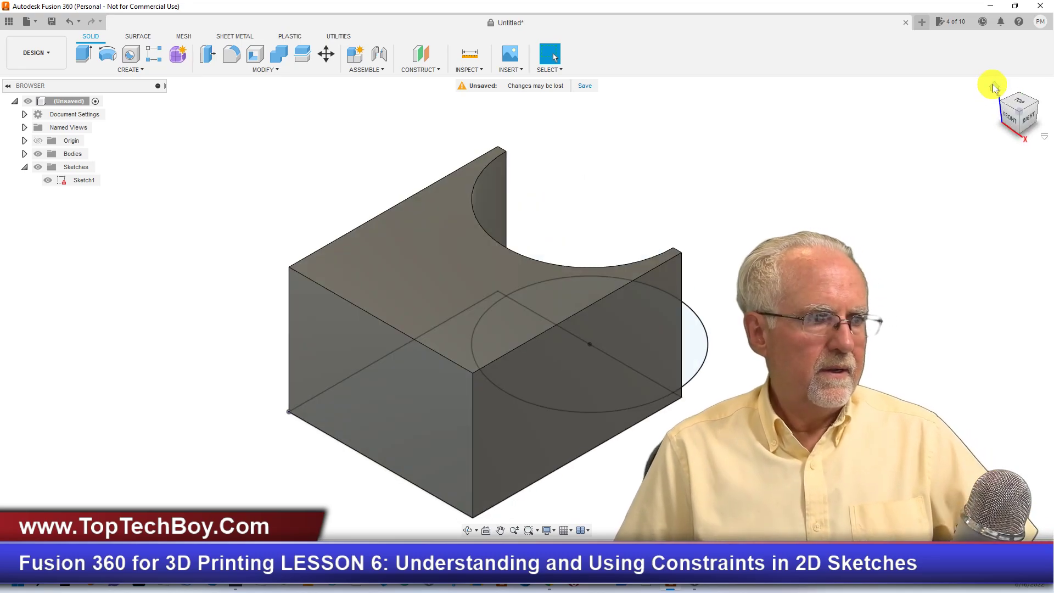
click(468, 529)
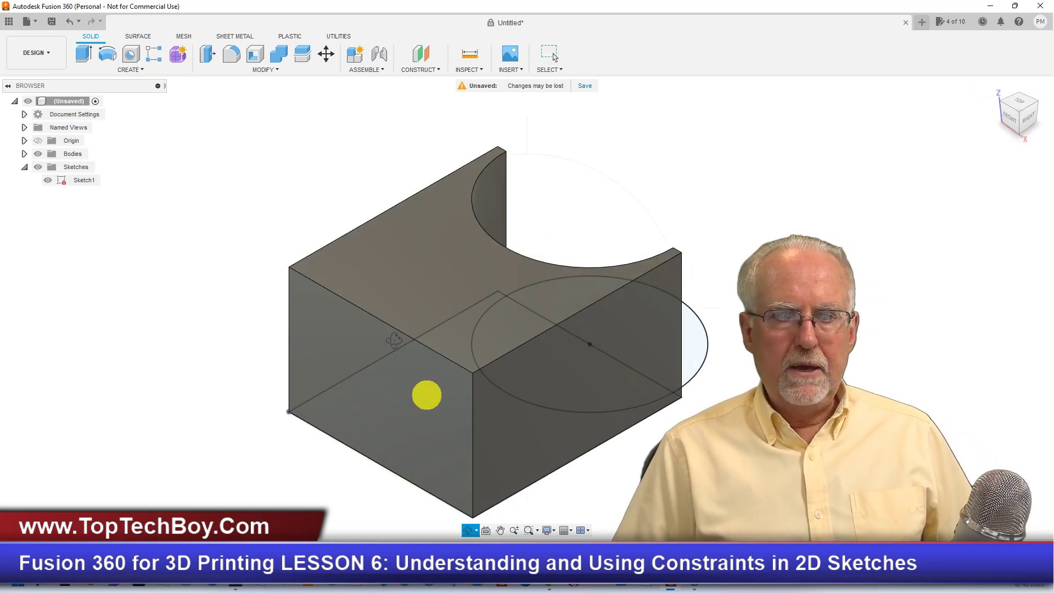
mouse_move(294, 143)
mouse_down()
mouse_move(301, 245)
mouse_move(170, 219)
mouse_move(275, 148)
mouse_move(202, 87)
mouse_move(192, 120)
mouse_up()
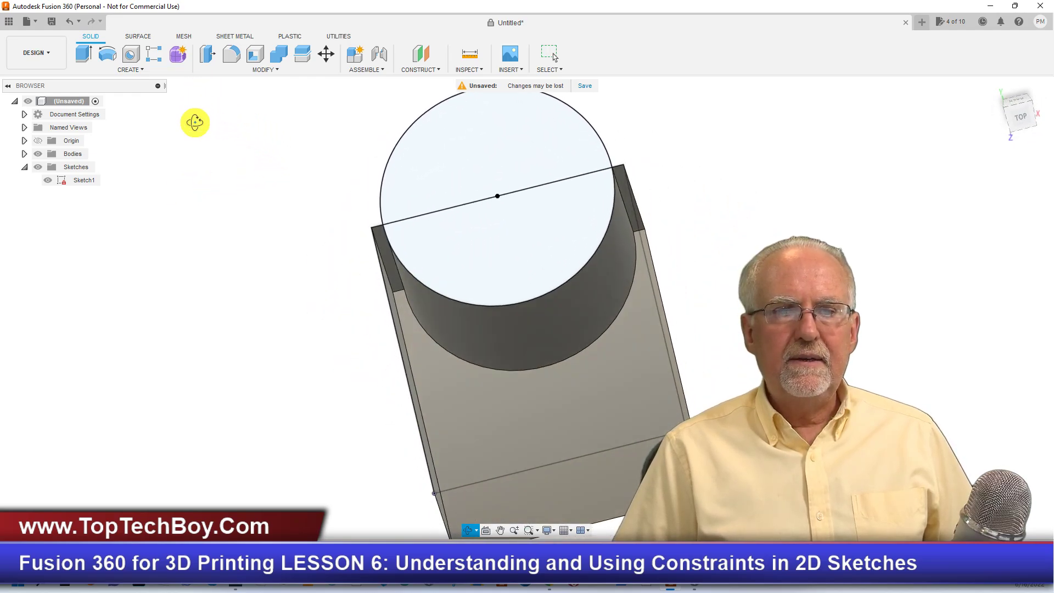
click(49, 180)
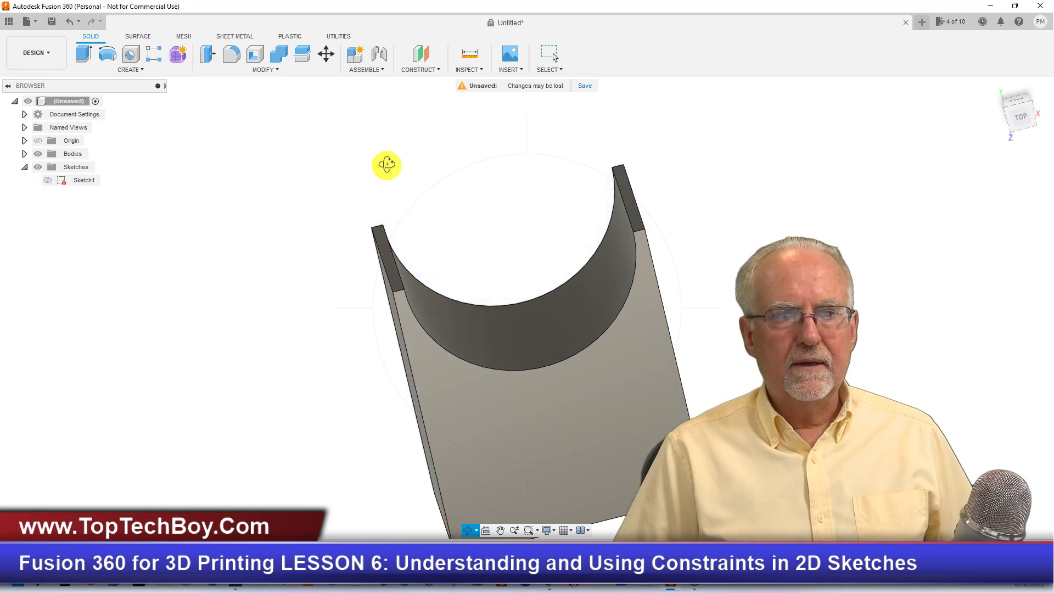
drag(387, 164, 449, 287)
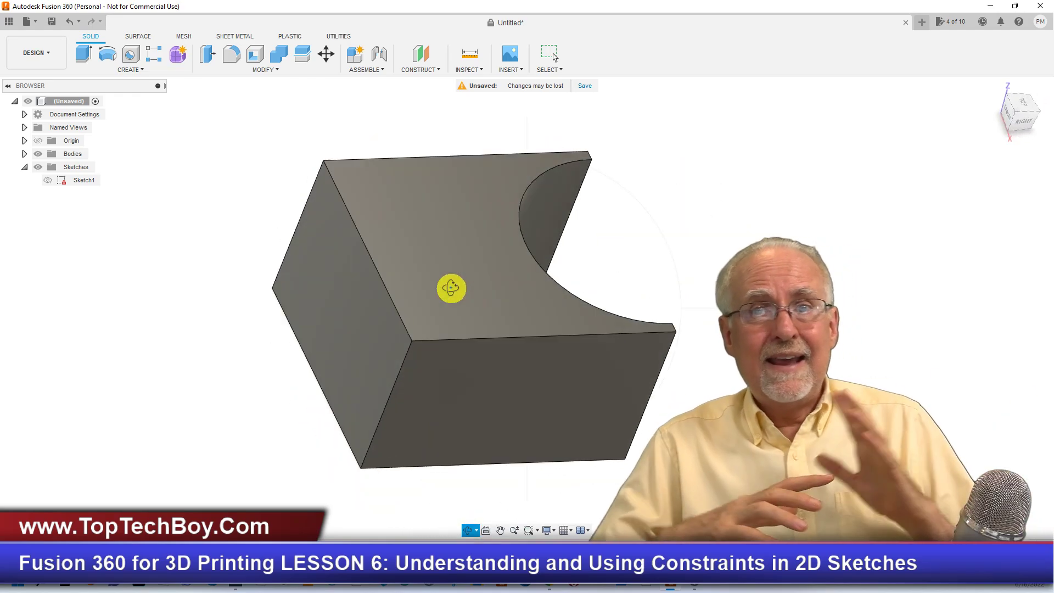
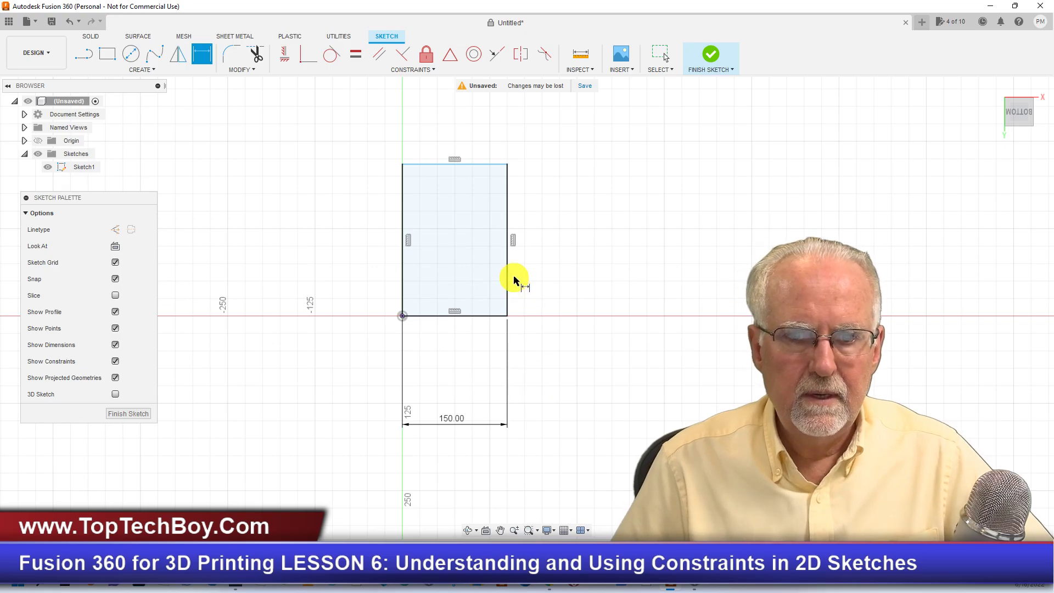
Dimension the height of the 150 mm wide rectangle as 75 mm.
click(506, 279)
click(666, 281)
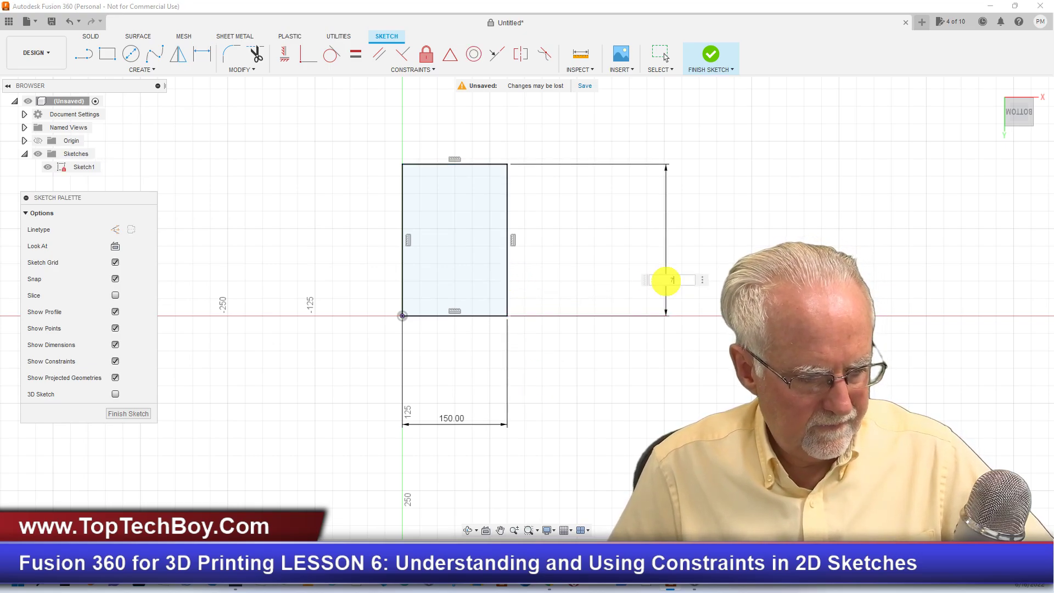
key(Return)
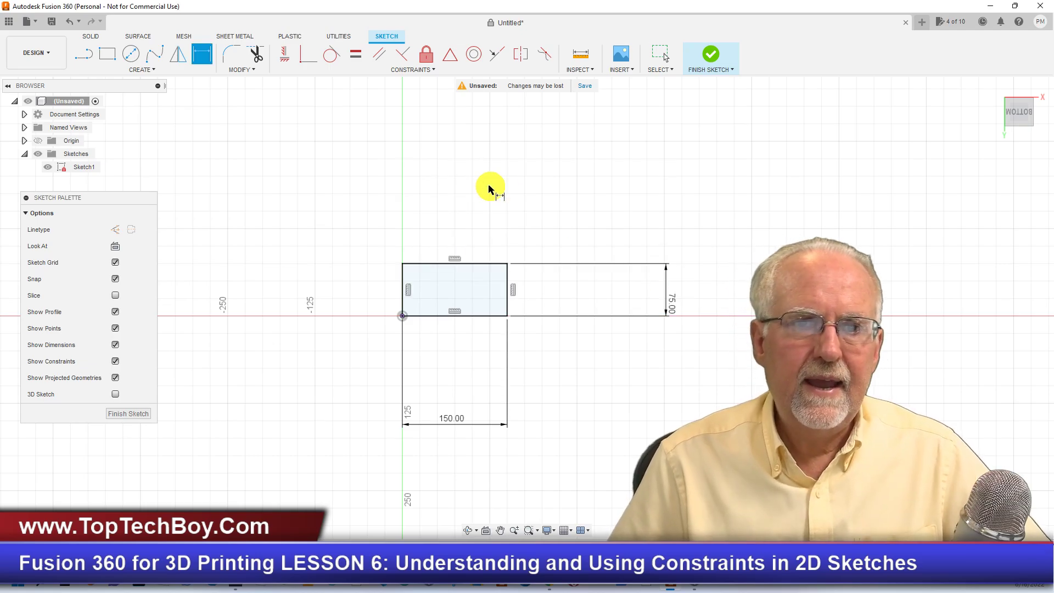
Draw a separate 25 mm by 25 mm square up and to the left of the rectangle and shift it closer.
click(107, 54)
click(229, 129)
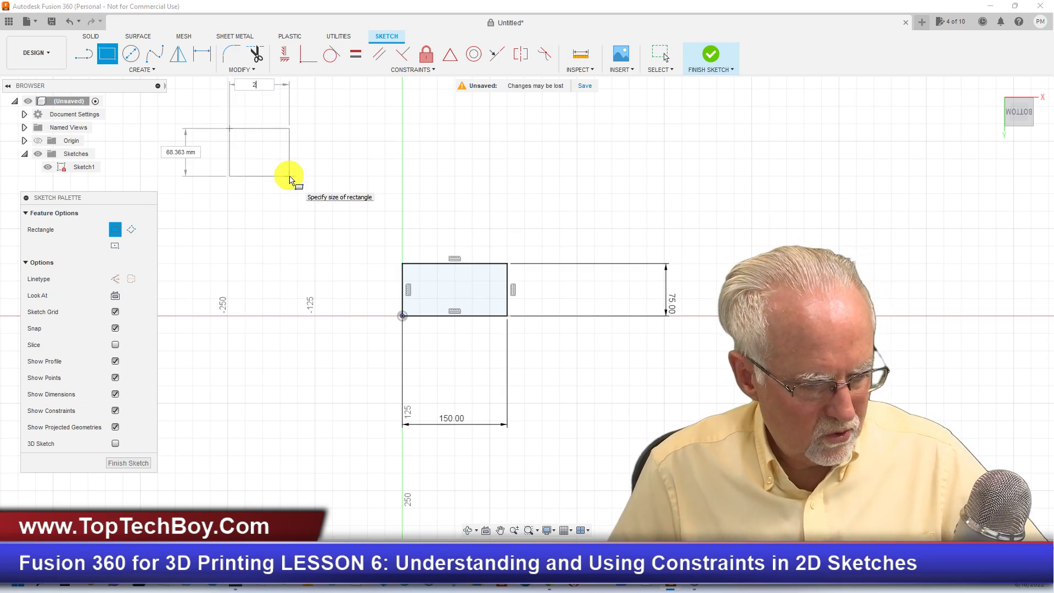
text(25)
key(Tab)
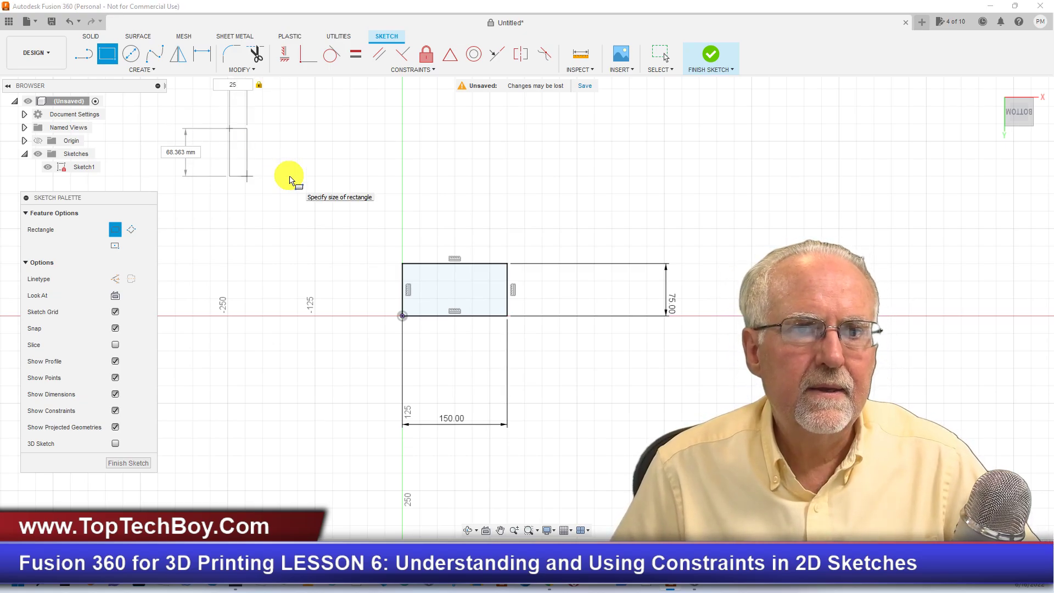
key(Tab)
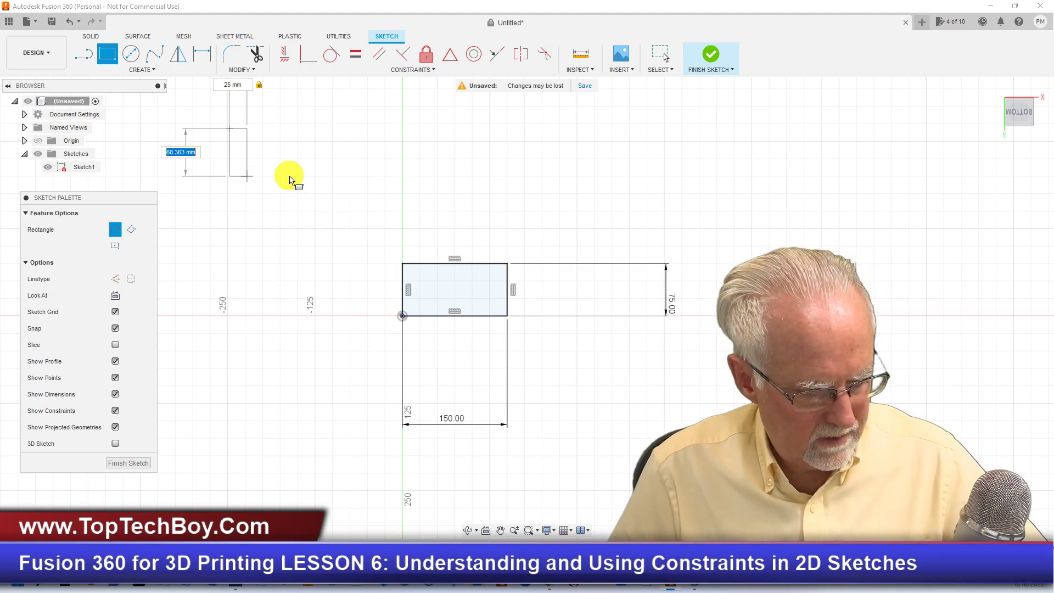
text(2)
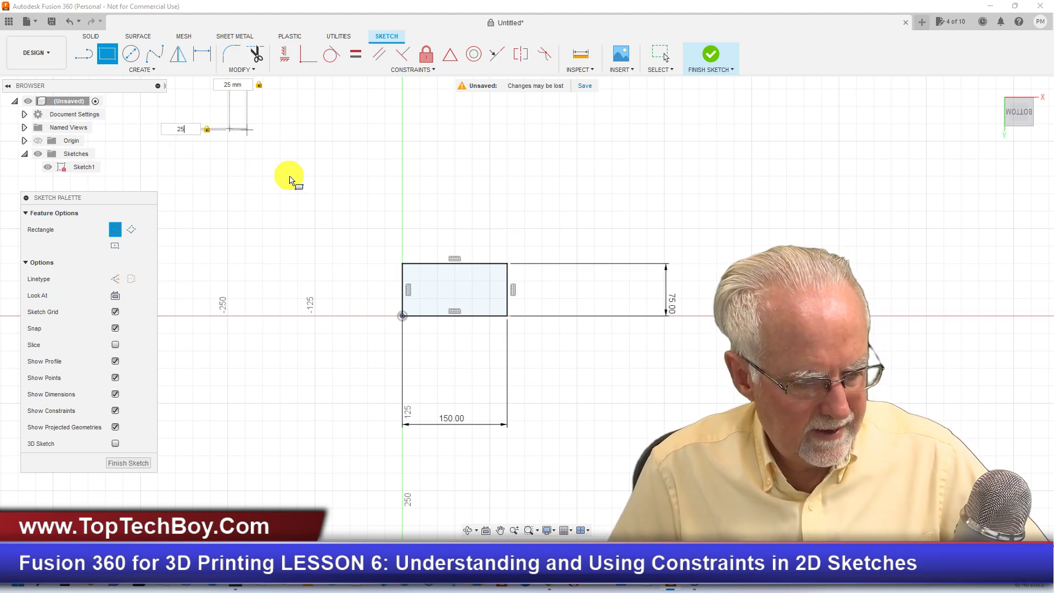
text(5)
key(Return)
key(Escape)
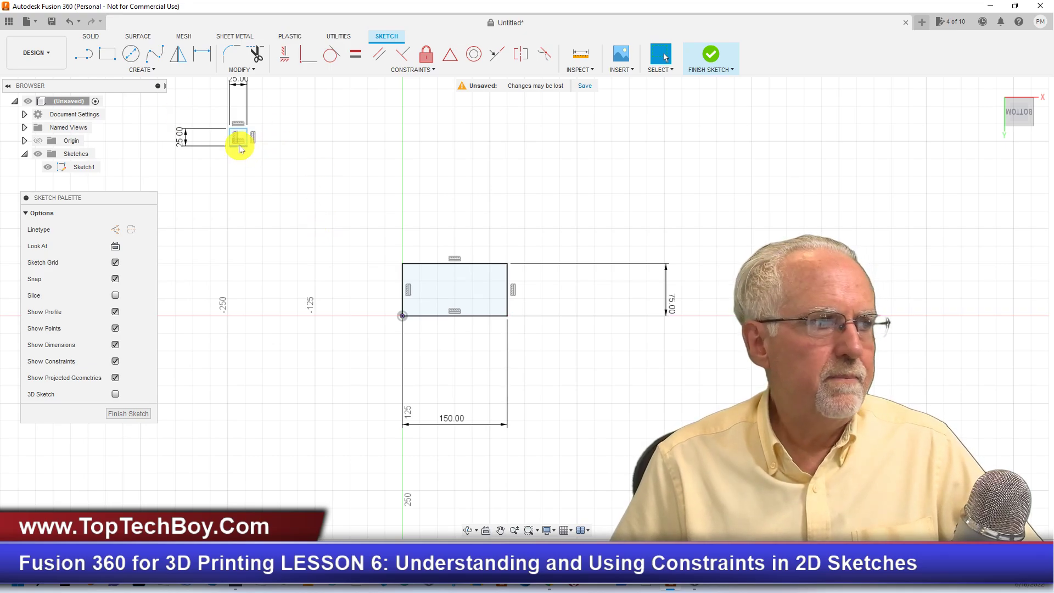
mouse_move(240, 148)
mouse_down()
mouse_move(289, 222)
mouse_move(309, 207)
mouse_move(336, 210)
mouse_move(317, 174)
mouse_up()
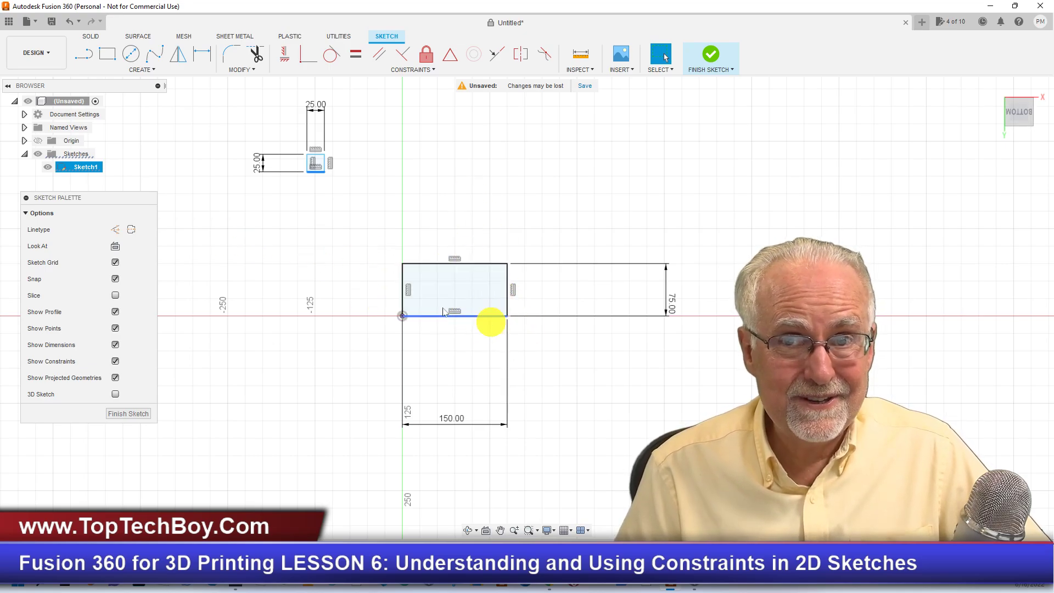
Draw a corner-to-corner construction diagonal in both the large rectangle and the small square.
scroll(502, 252, down, 2)
scroll(497, 252, up, 3)
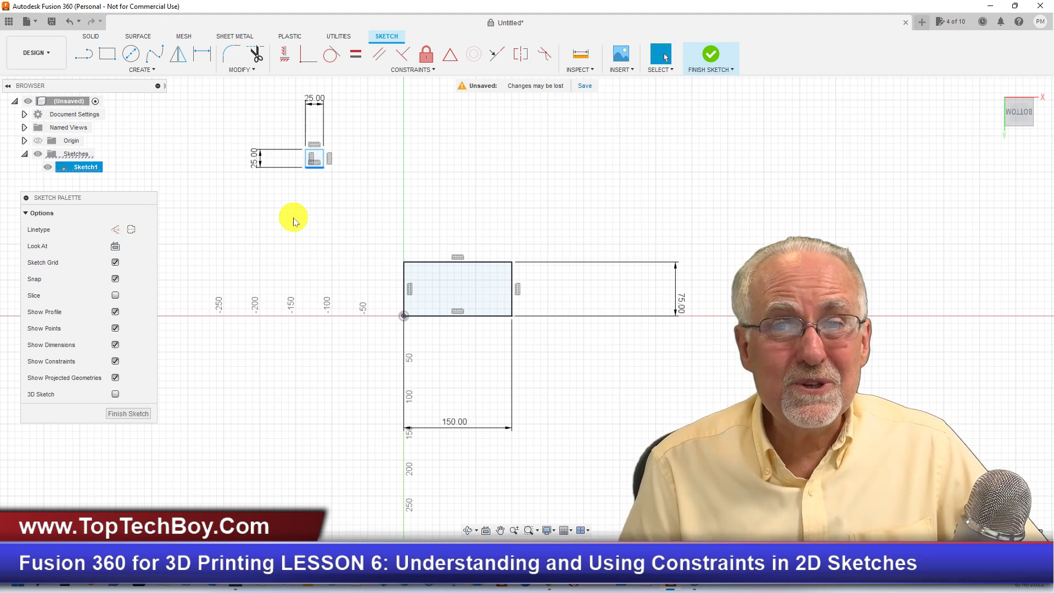
scroll(291, 224, up, 2)
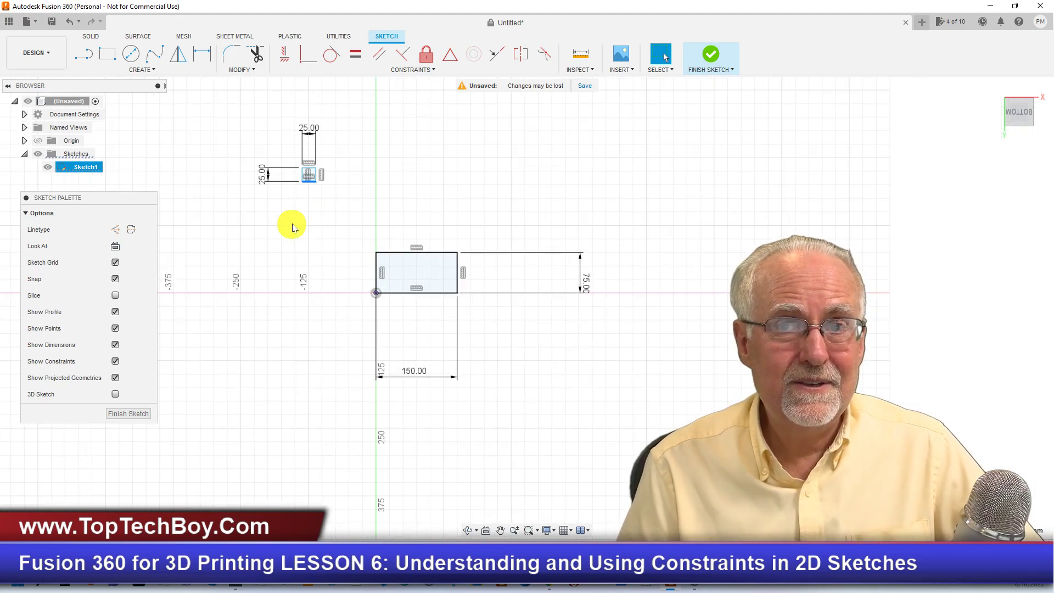
scroll(289, 98, up, 3)
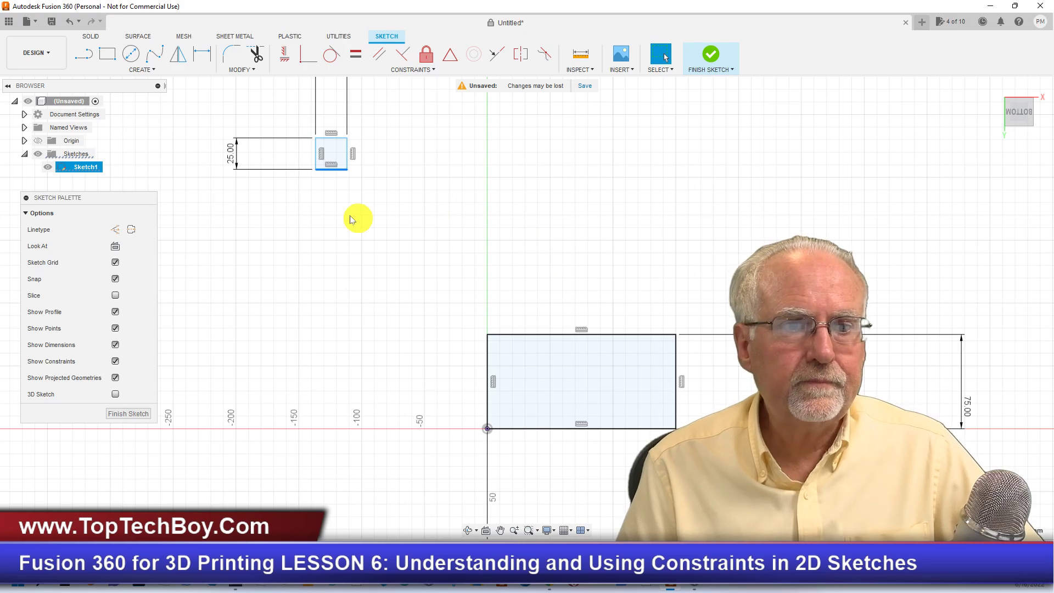
click(83, 54)
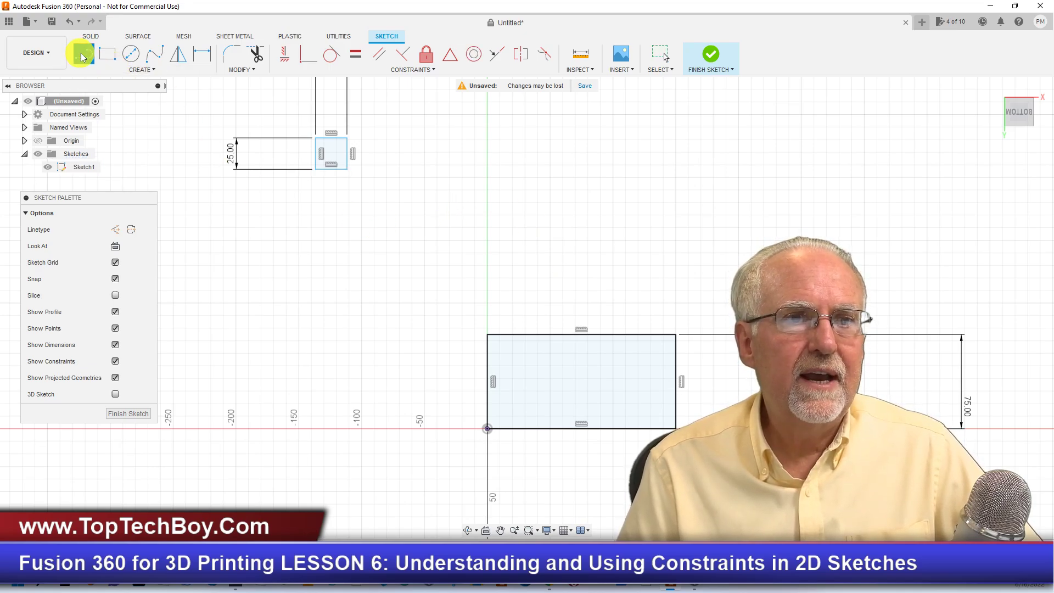
click(115, 230)
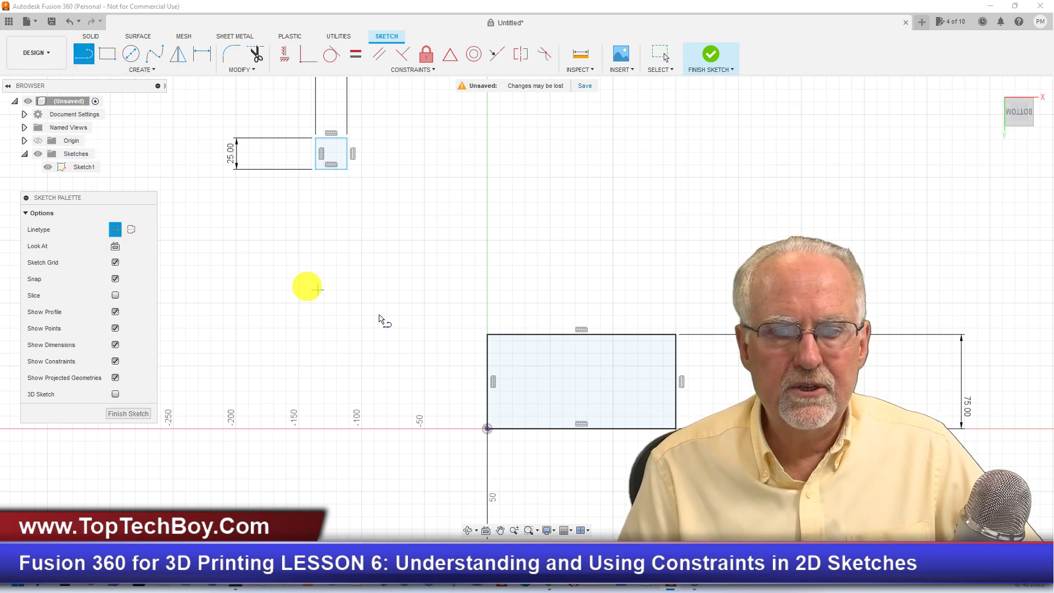
click(487, 429)
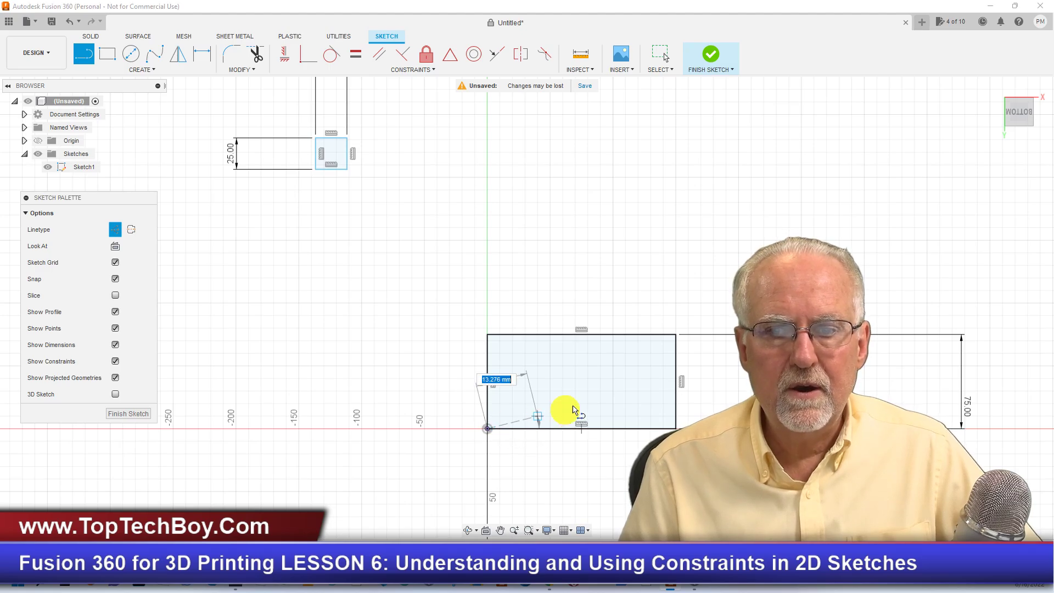
double_click(676, 335)
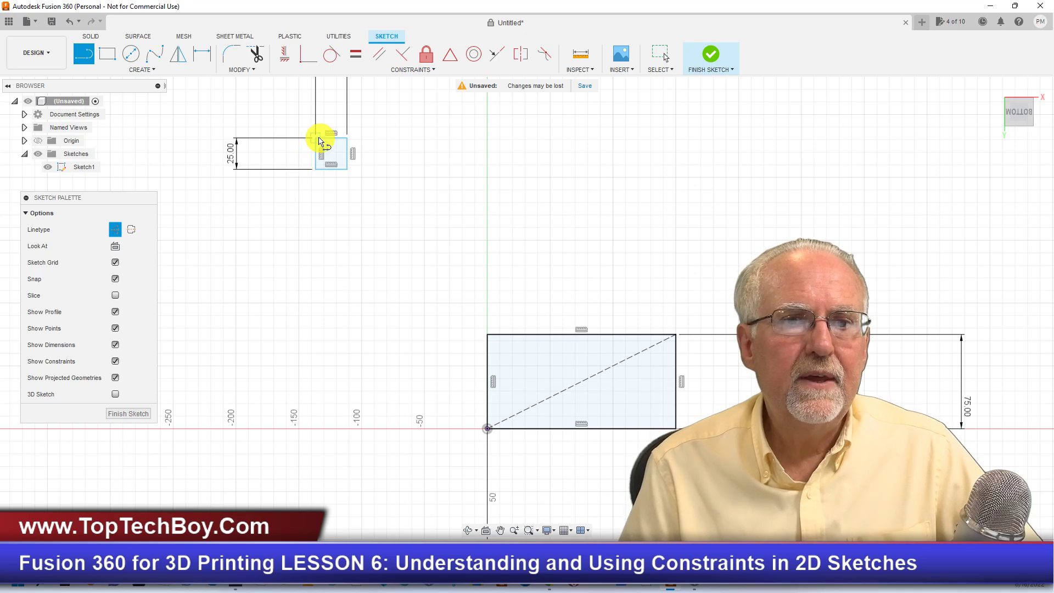
click(315, 137)
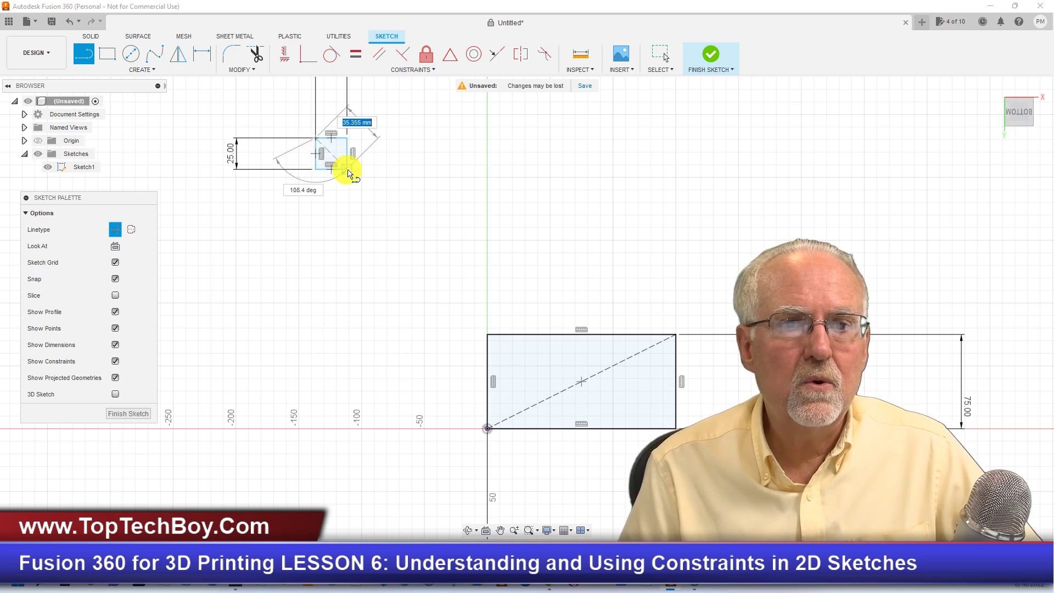
double_click(348, 171)
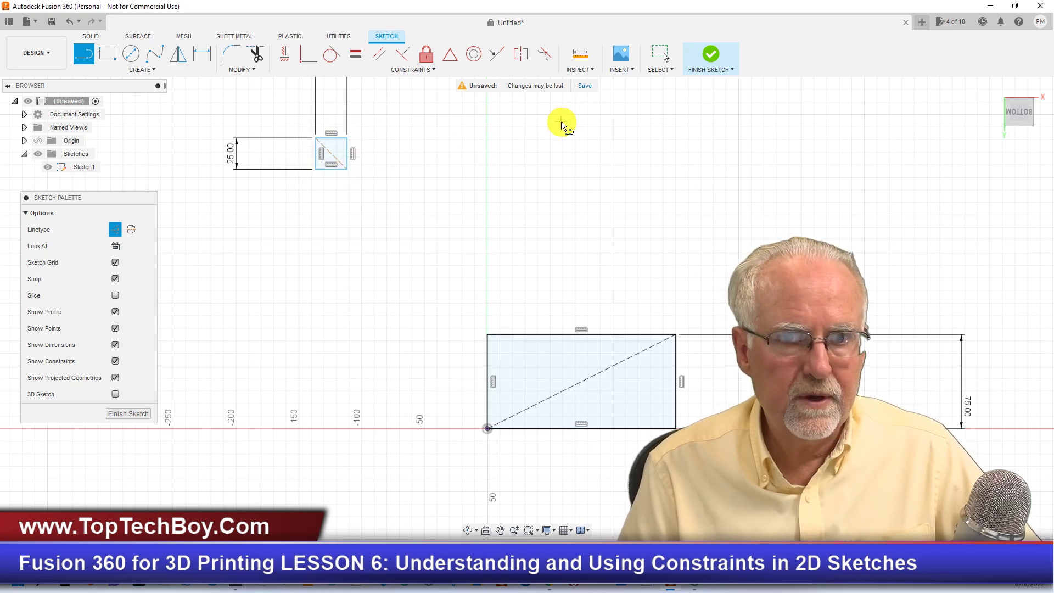
Center the small square in the large rectangle with a MidPoint constraint between their two construction diagonals.
click(403, 70)
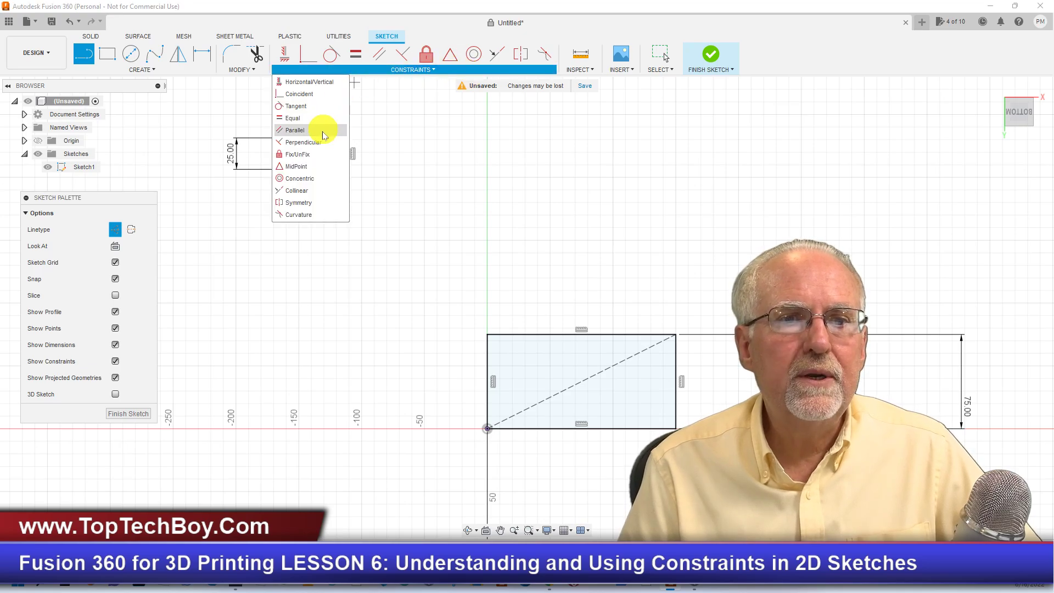
click(301, 167)
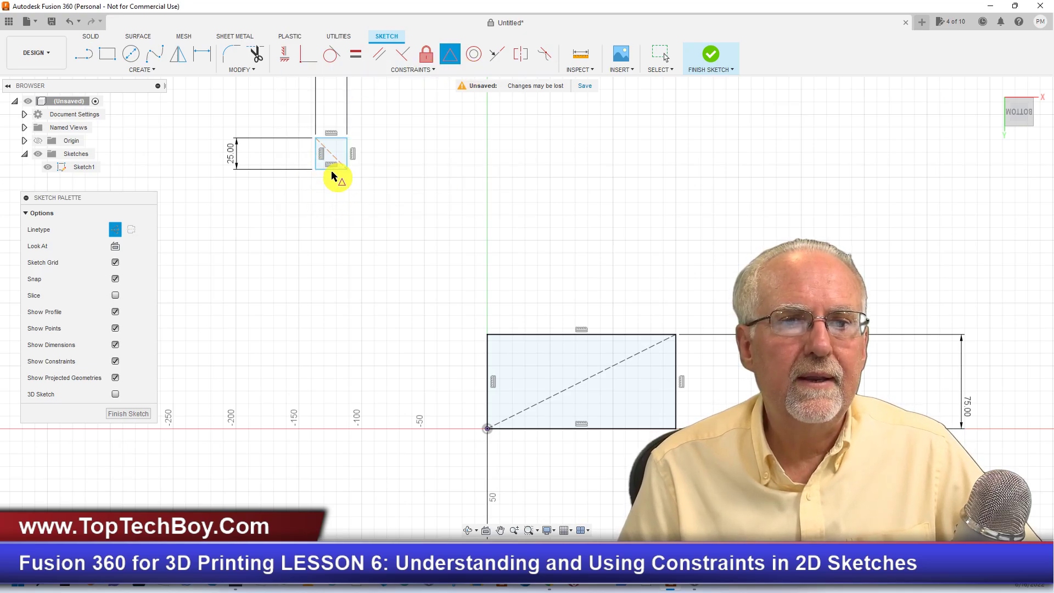
click(331, 158)
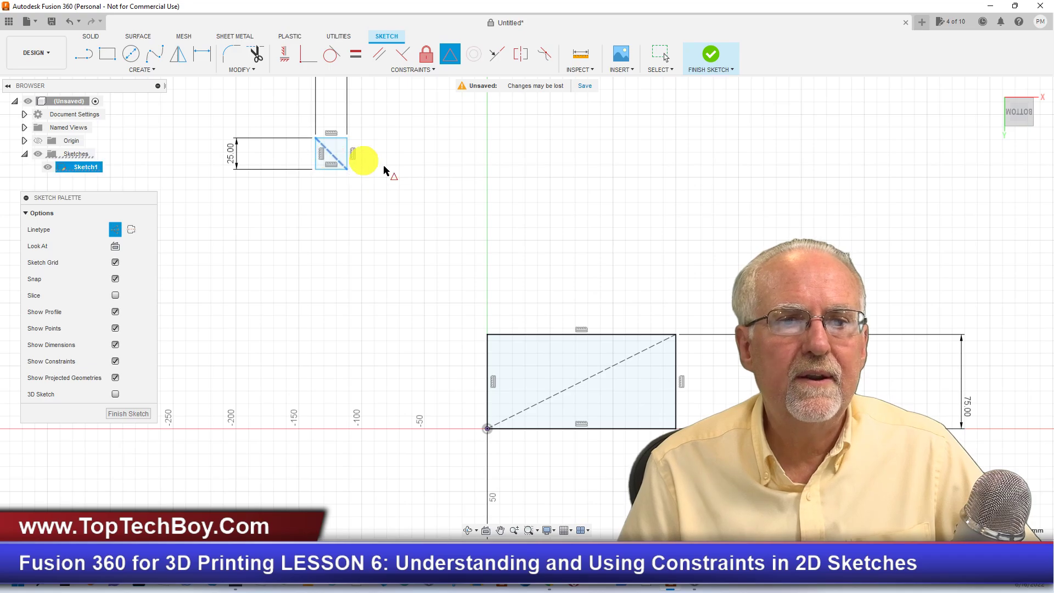
click(585, 388)
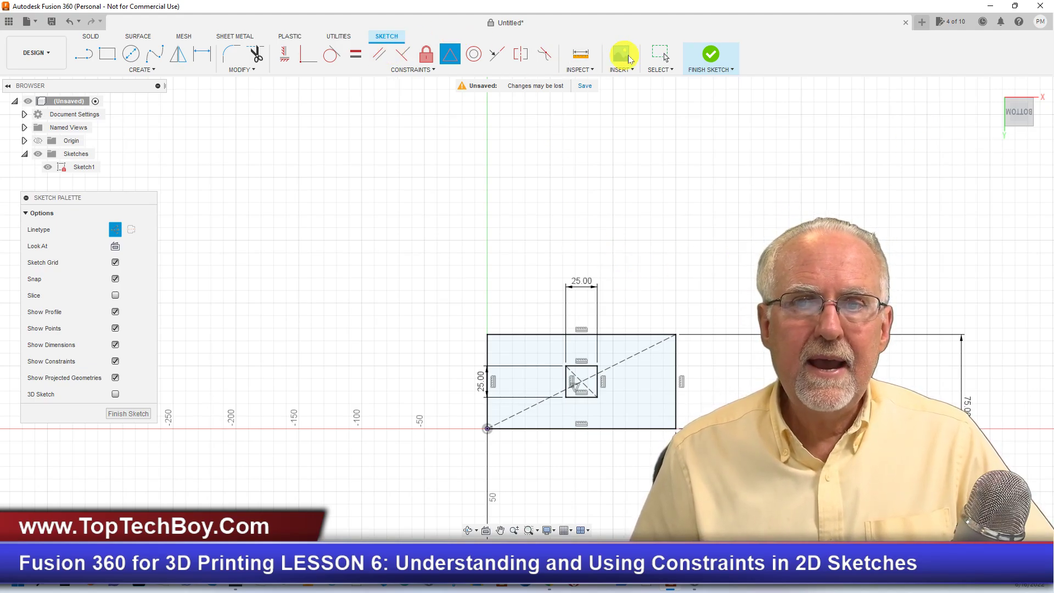
Set the inner square's width to 35 mm.
double_click(586, 281)
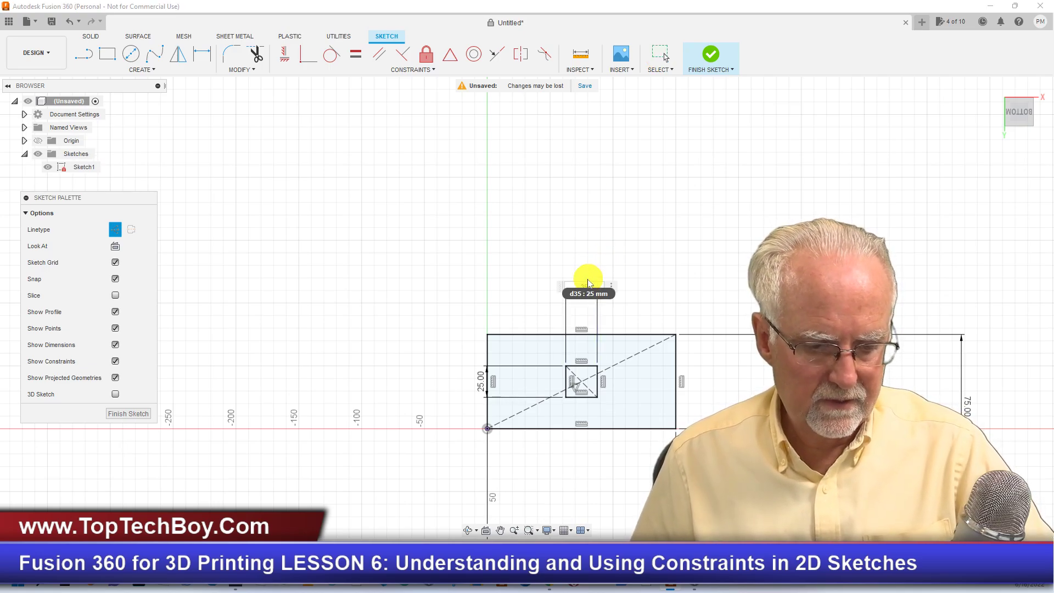
text(35)
key(Return)
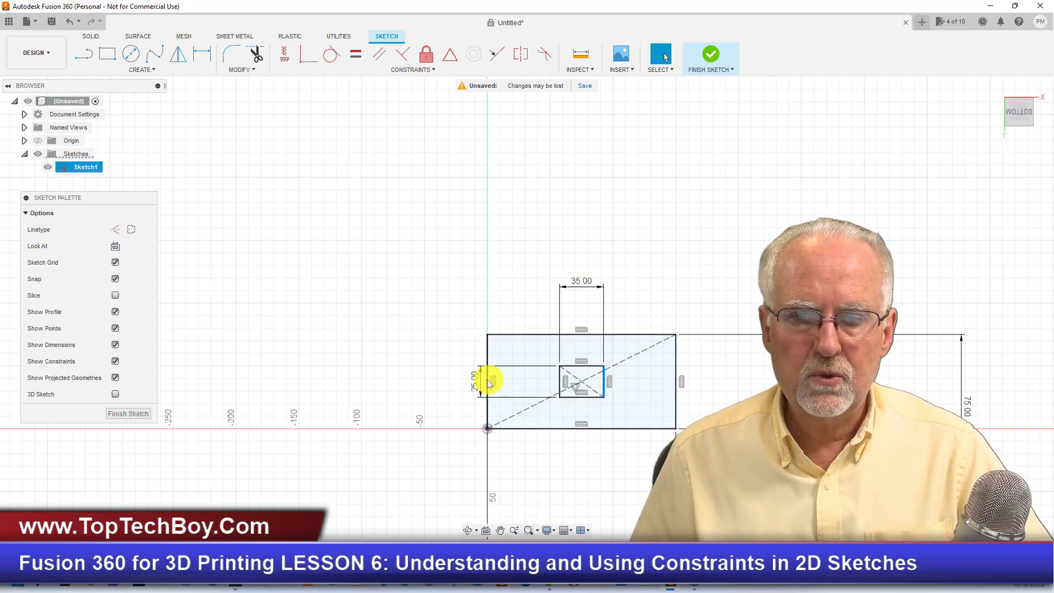
Move the inner rectangle's height dimension outside the large rectangle and set it to 15 mm.
drag(477, 384, 429, 385)
double_click(420, 387)
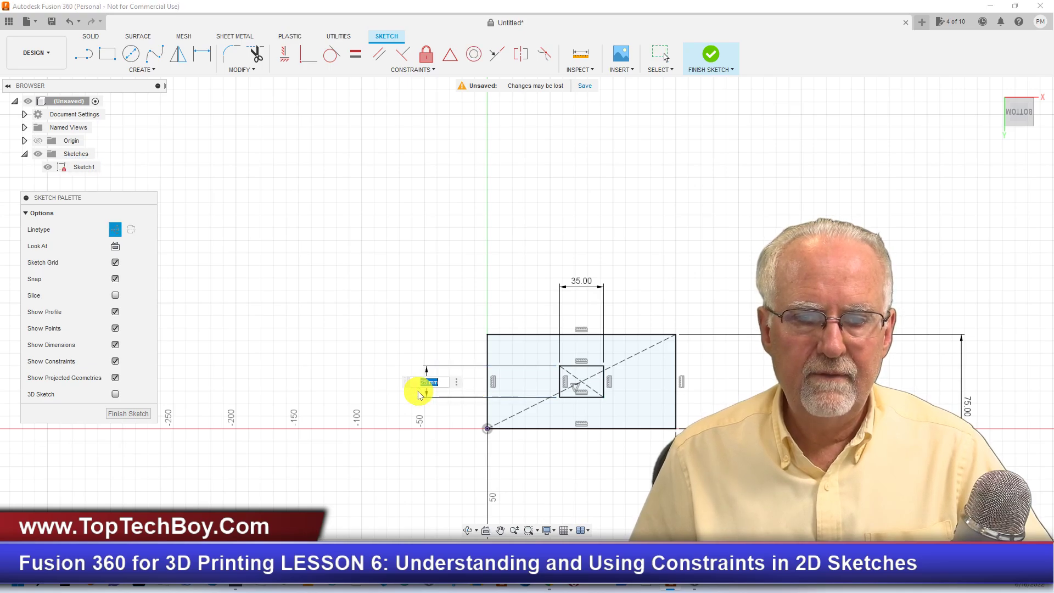
text(15)
key(Return)
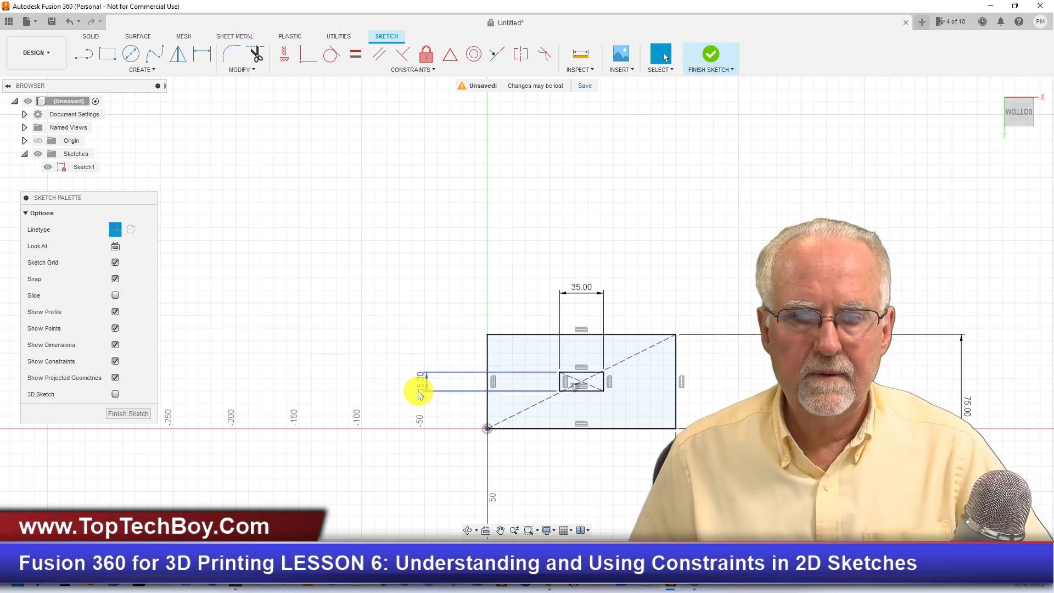
Set the large rectangle's height to 125 mm and finish the sketch.
double_click(970, 409)
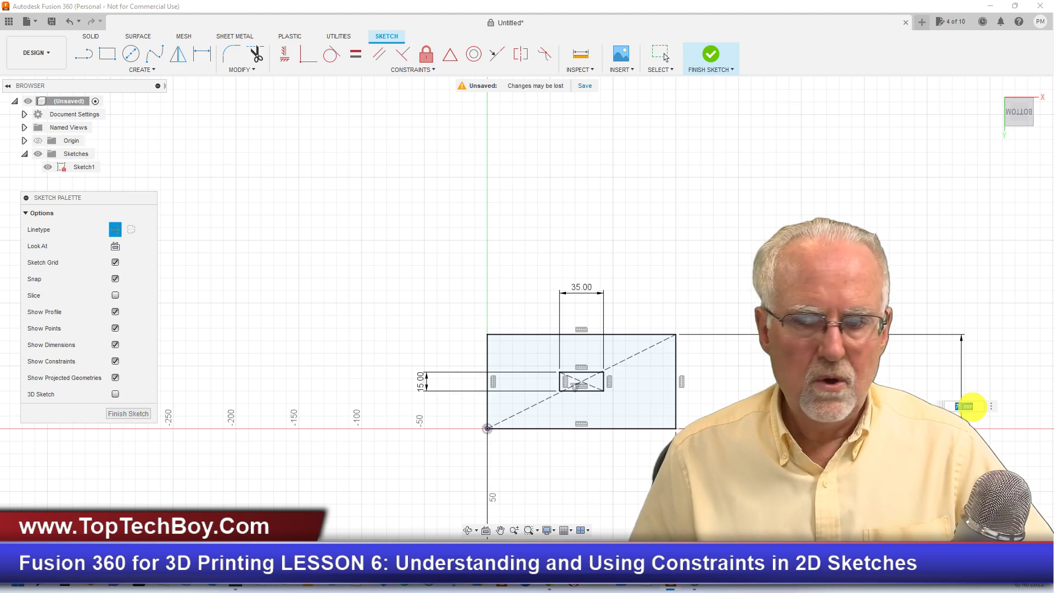
text(125)
key(Return)
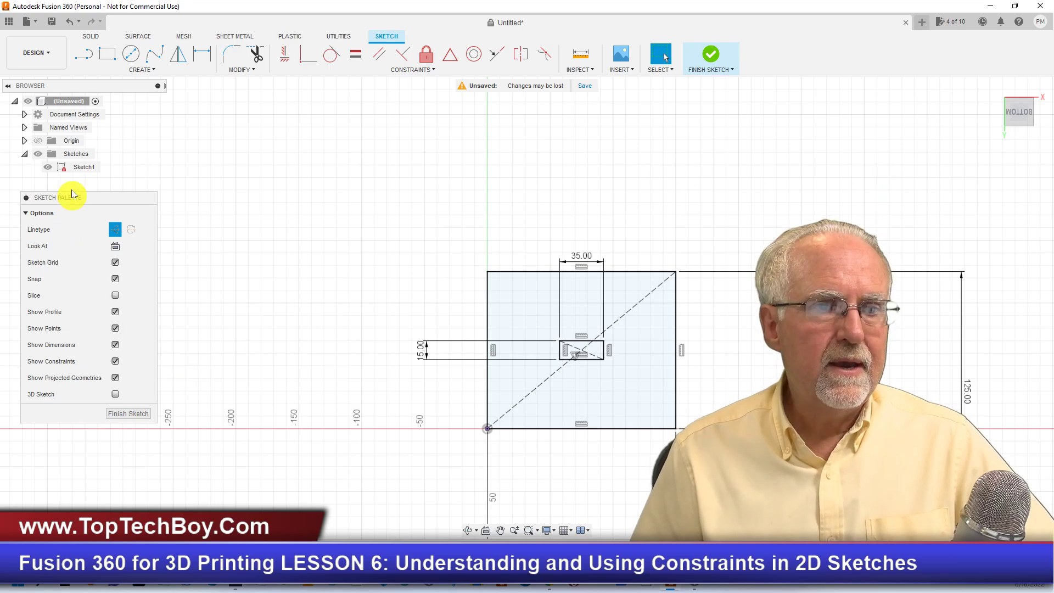
click(128, 414)
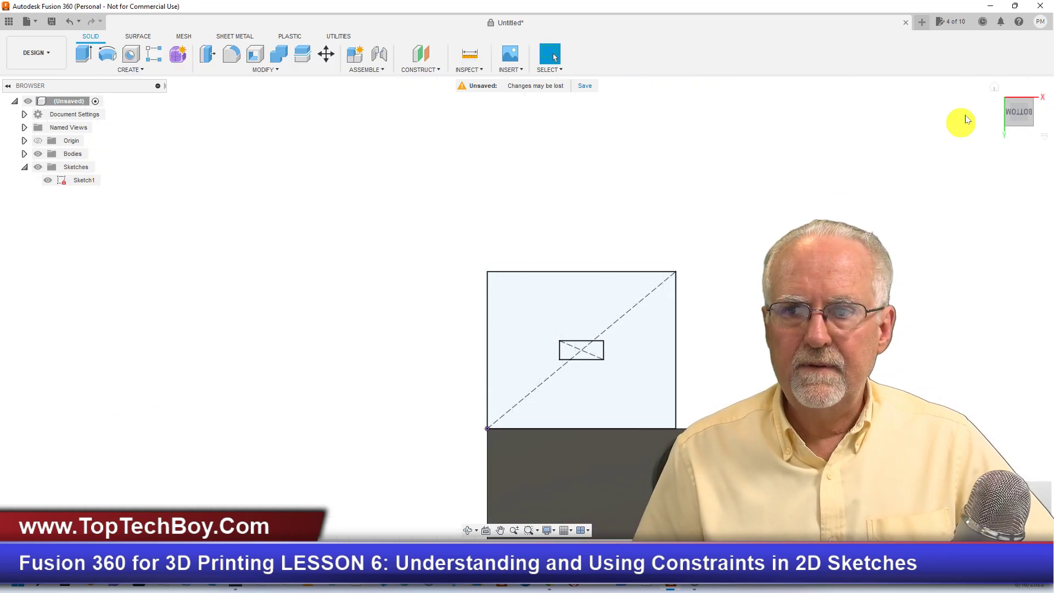
click(992, 87)
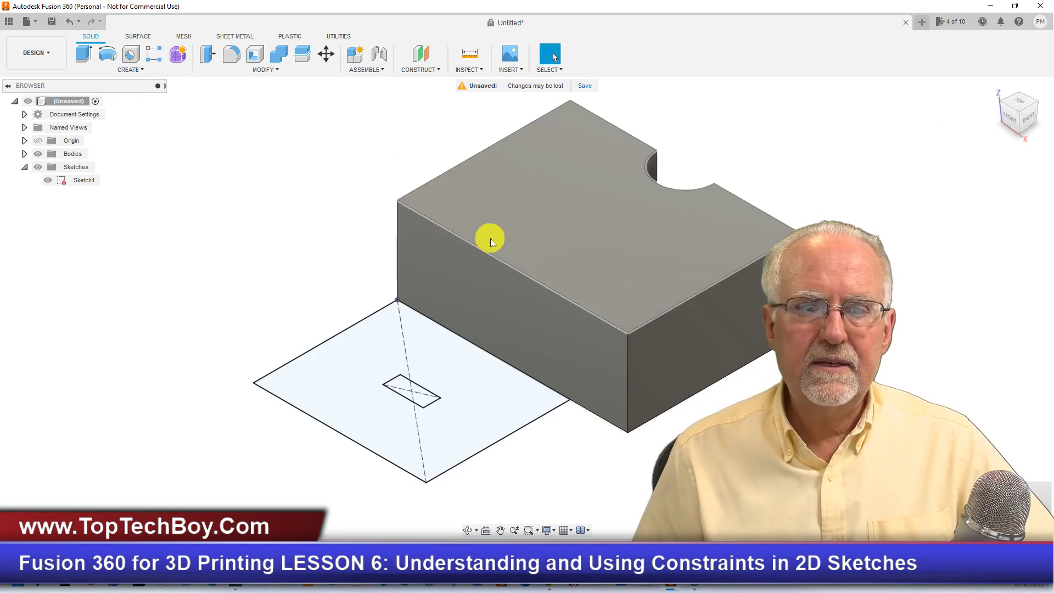
click(522, 235)
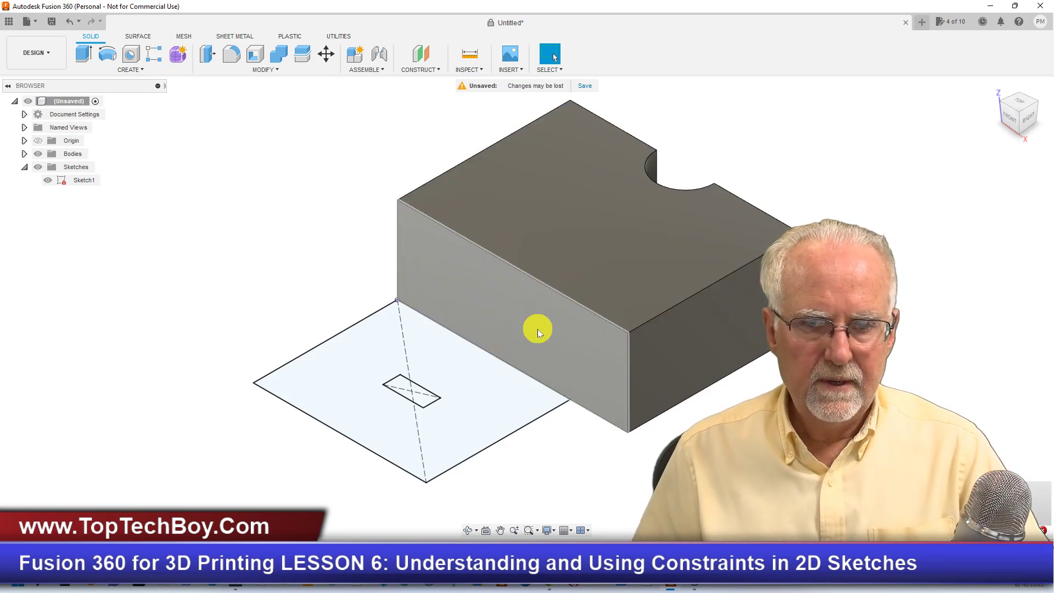
mouse_move(360, 95)
mouse_down()
mouse_move(611, 277)
mouse_move(768, 431)
mouse_move(807, 381)
mouse_move(823, 382)
mouse_up()
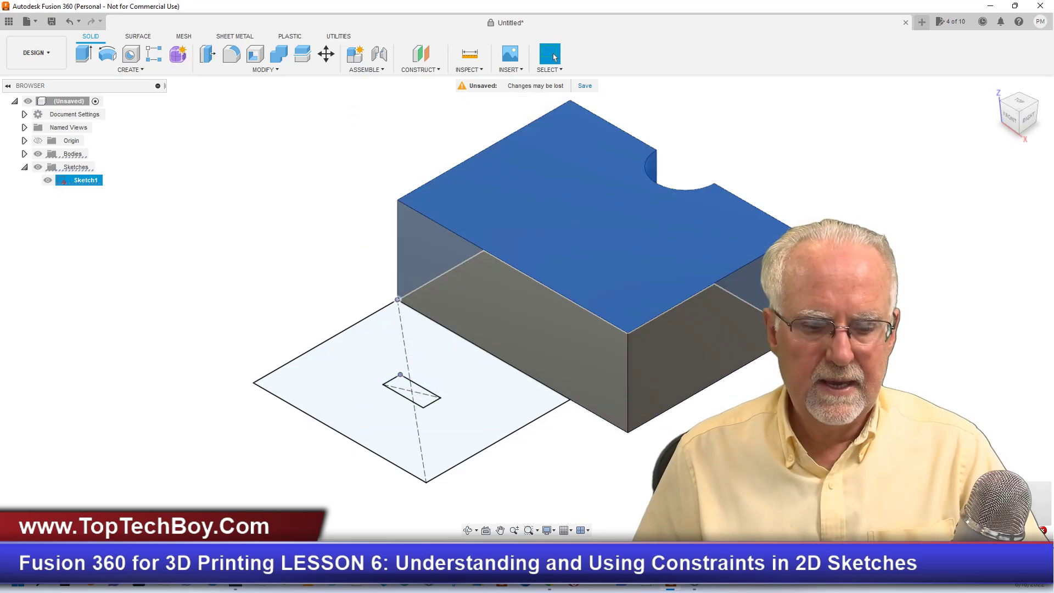
key(Escape)
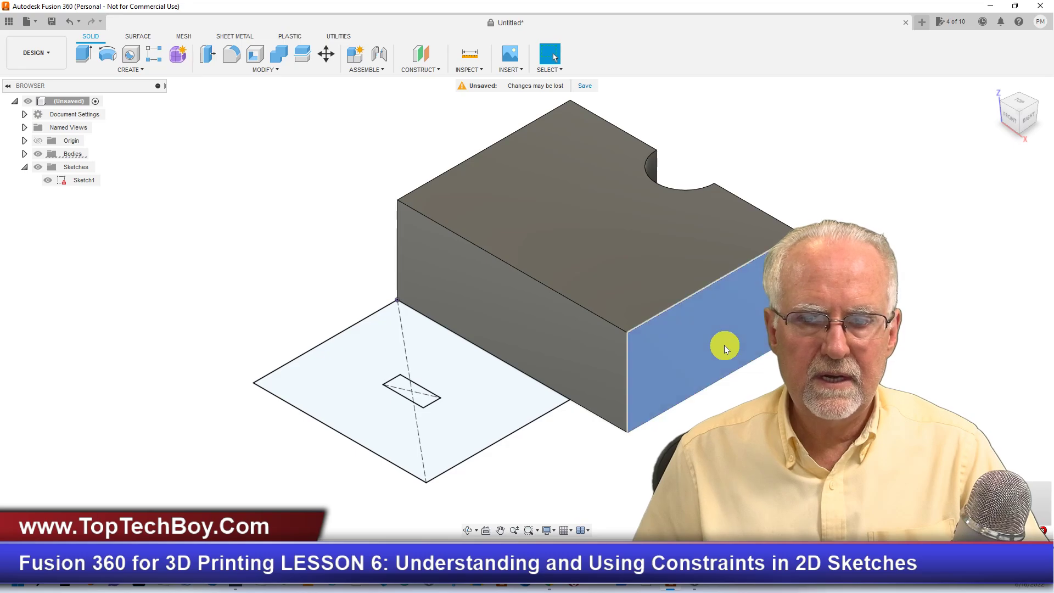
click(708, 362)
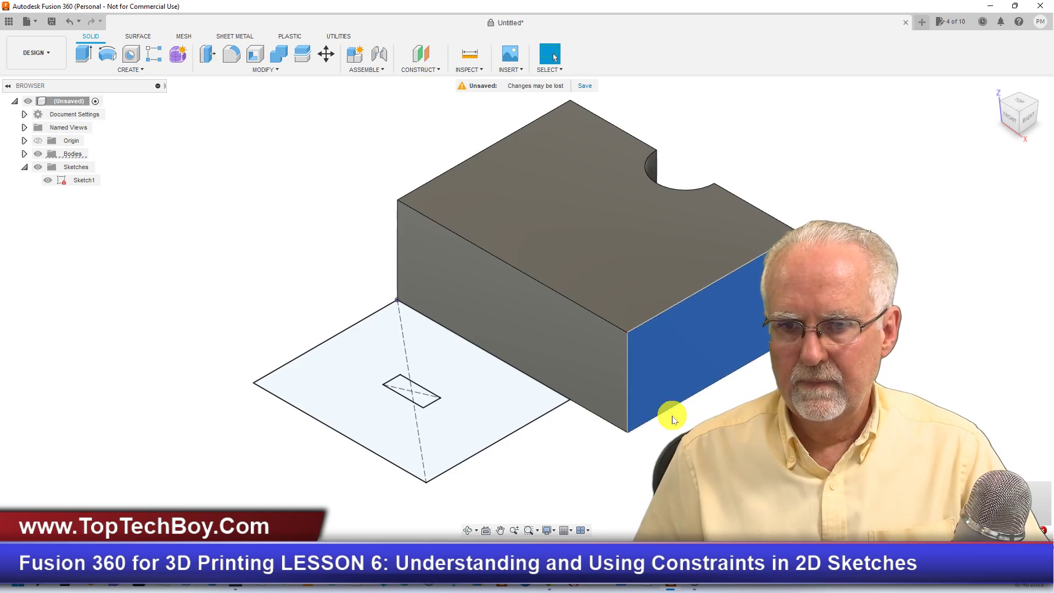
key(Escape)
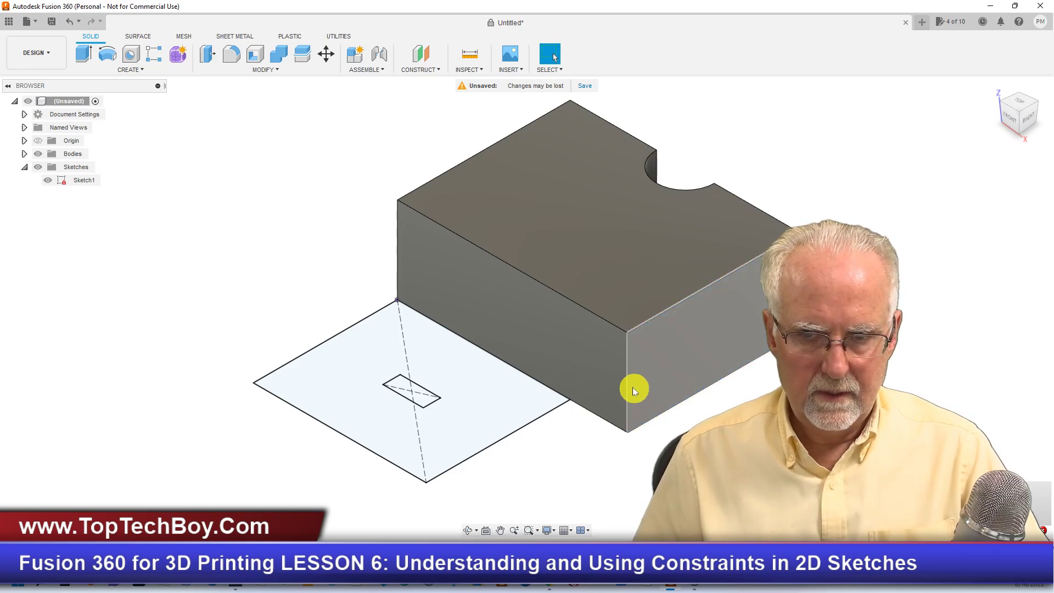
drag(873, 466, 708, 274)
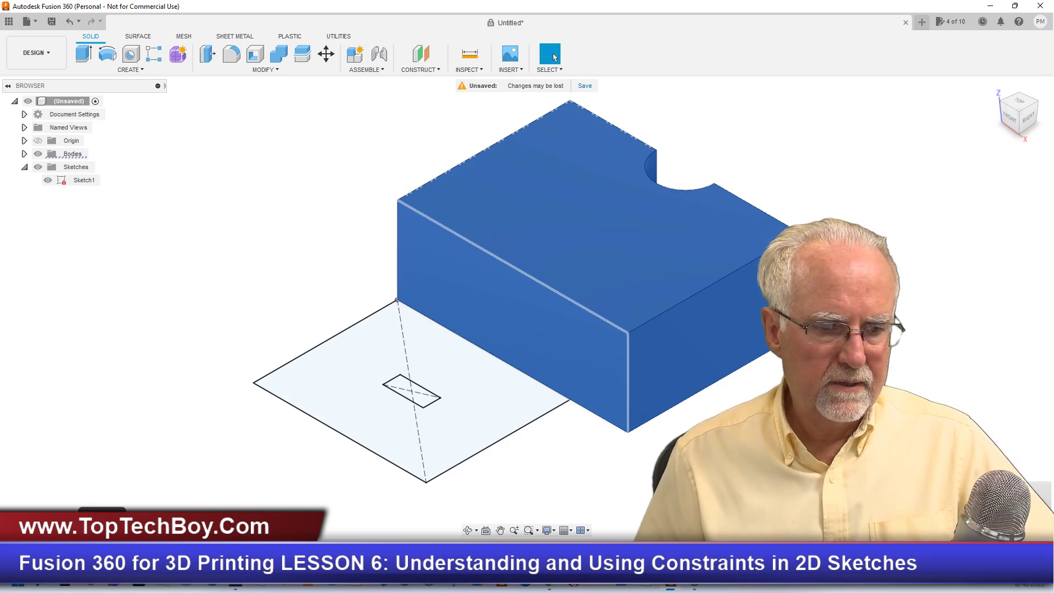
Delete the old extrude feature that forms the notched block.
click(101, 510)
right_click(102, 509)
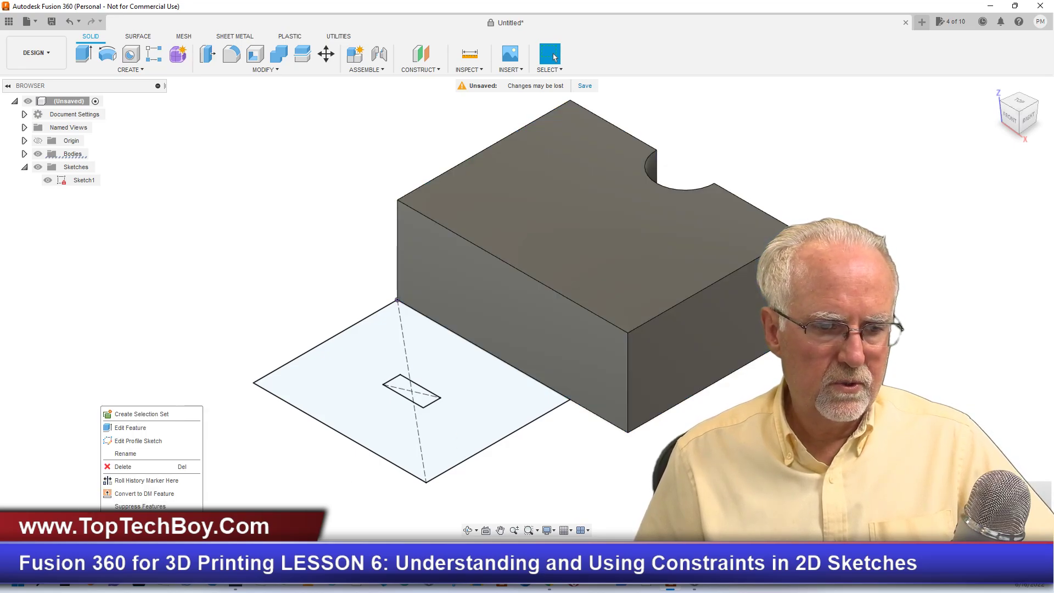
click(128, 467)
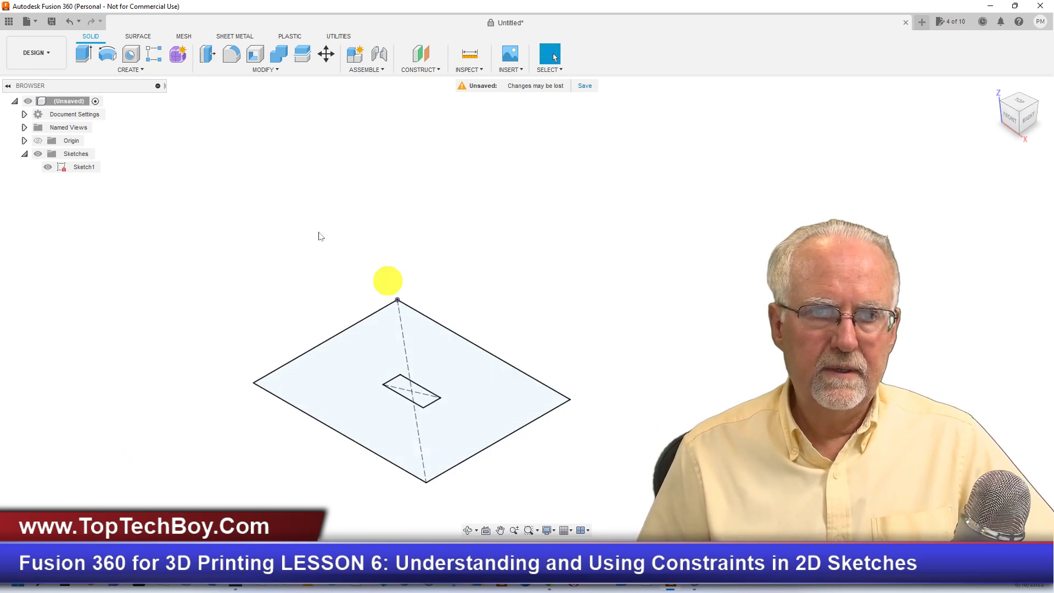
Extrude the area between the large and the small rectangle 50 mm as a new body.
click(83, 53)
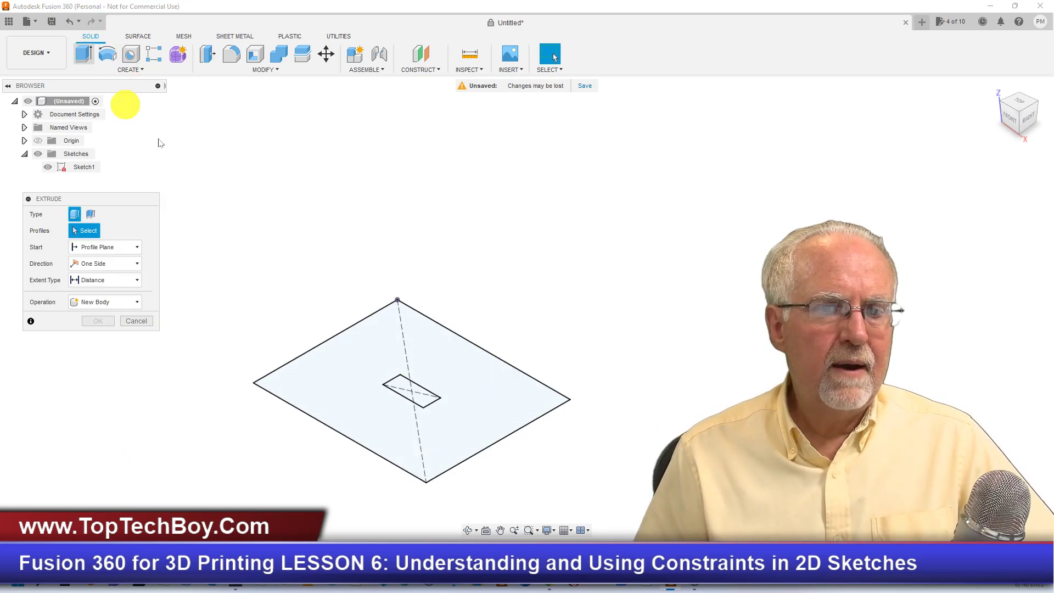
click(354, 380)
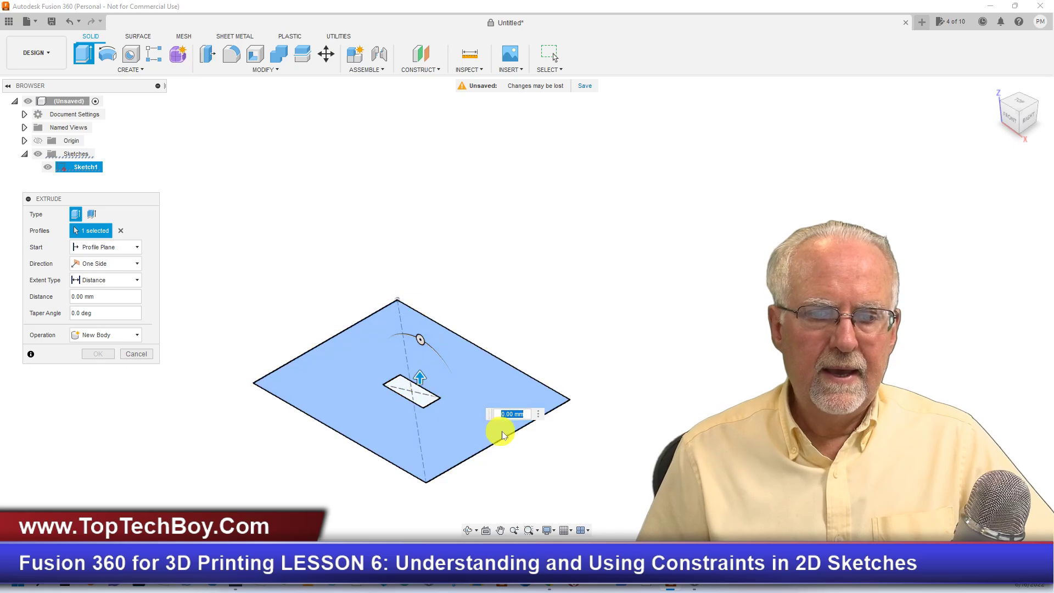
text(50)
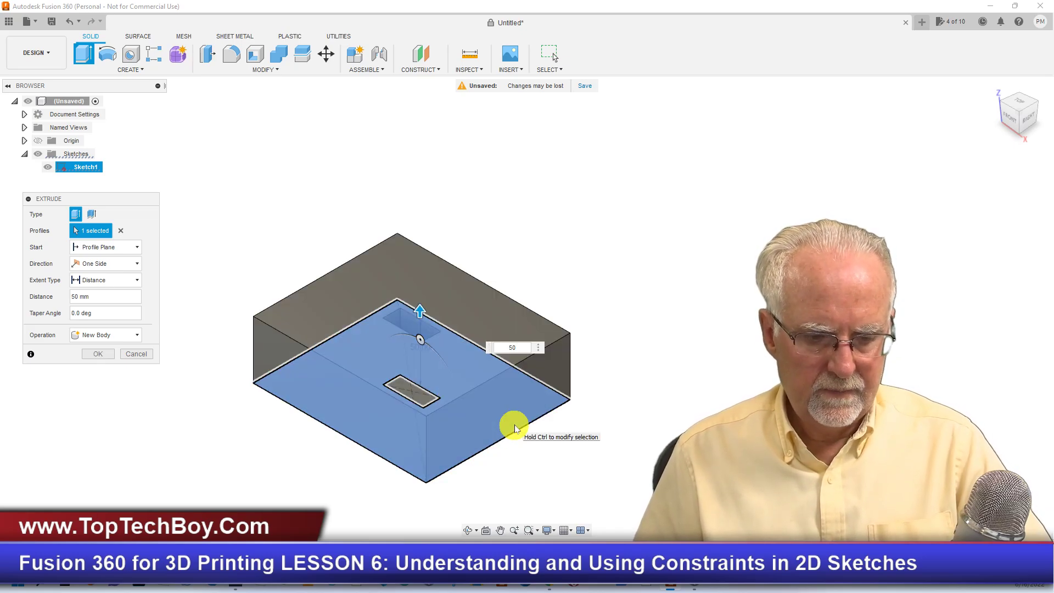
key(Return)
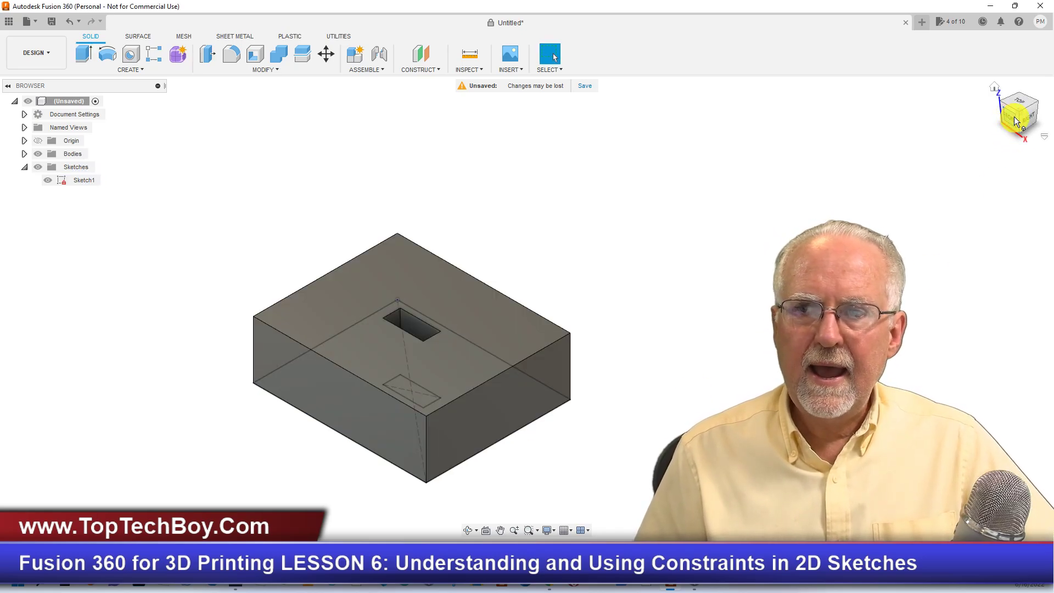
Inspect the block's rectangular opening from above and undo the extrusion.
mouse_move(1016, 122)
mouse_down()
mouse_move(1000, 166)
mouse_move(932, 160)
mouse_move(993, 139)
mouse_move(1011, 164)
mouse_move(983, 188)
mouse_move(937, 117)
mouse_move(983, 159)
mouse_up()
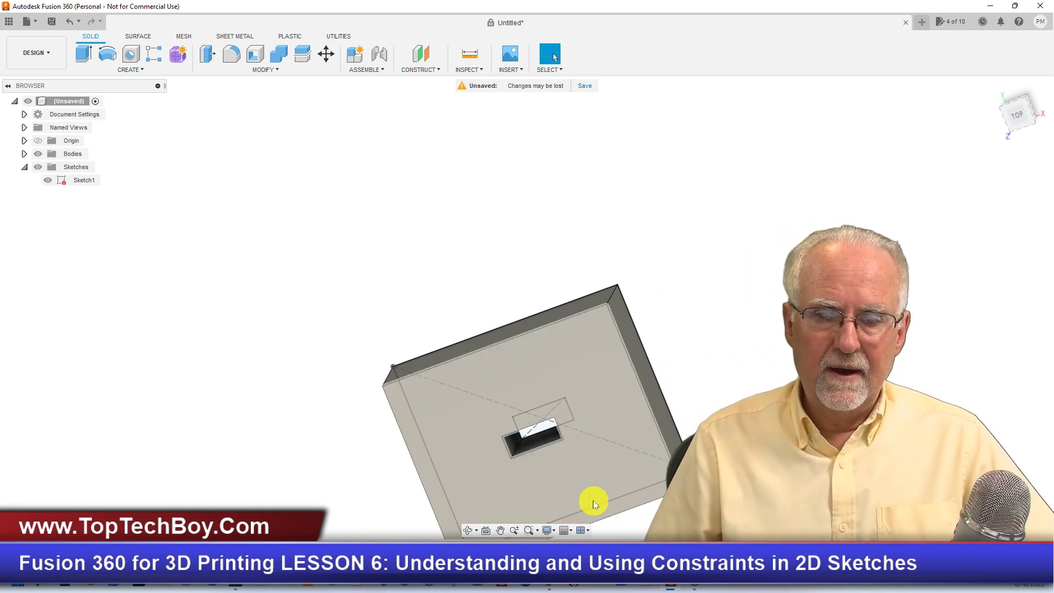
scroll(557, 200, up, 2)
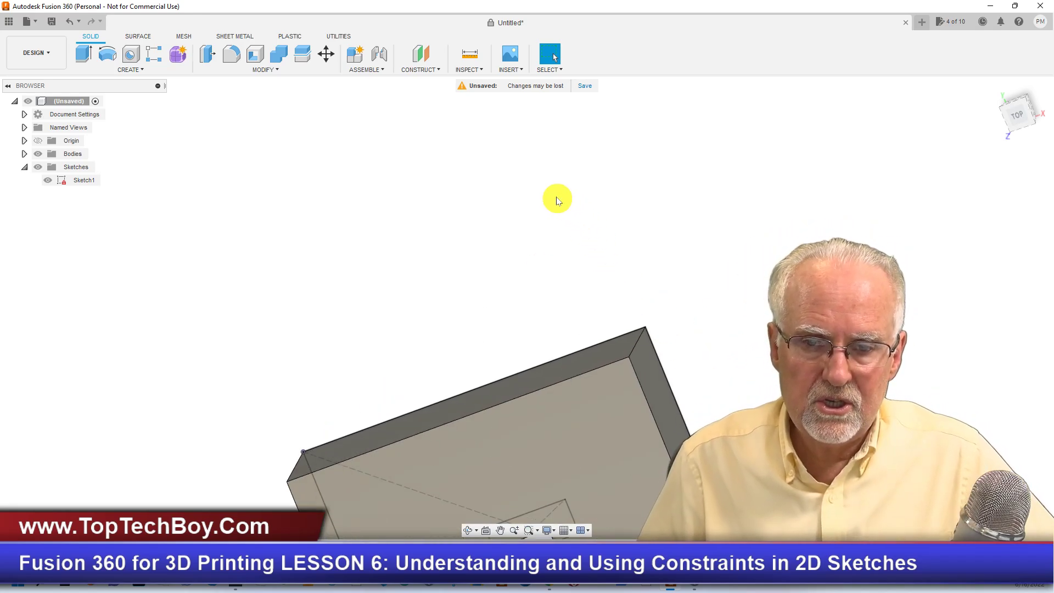
scroll(538, 192, down, 4)
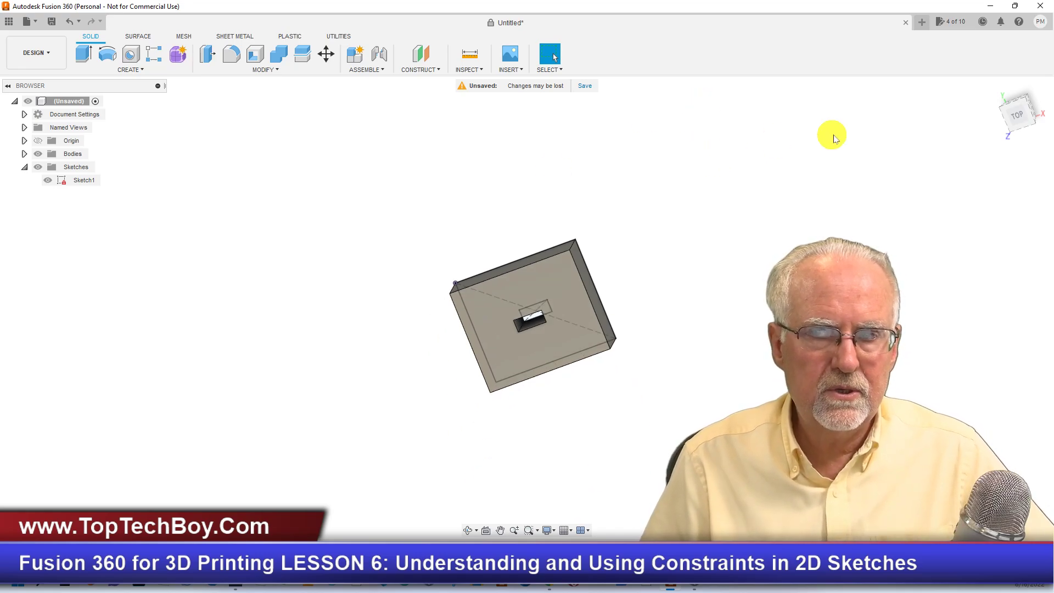
click(69, 22)
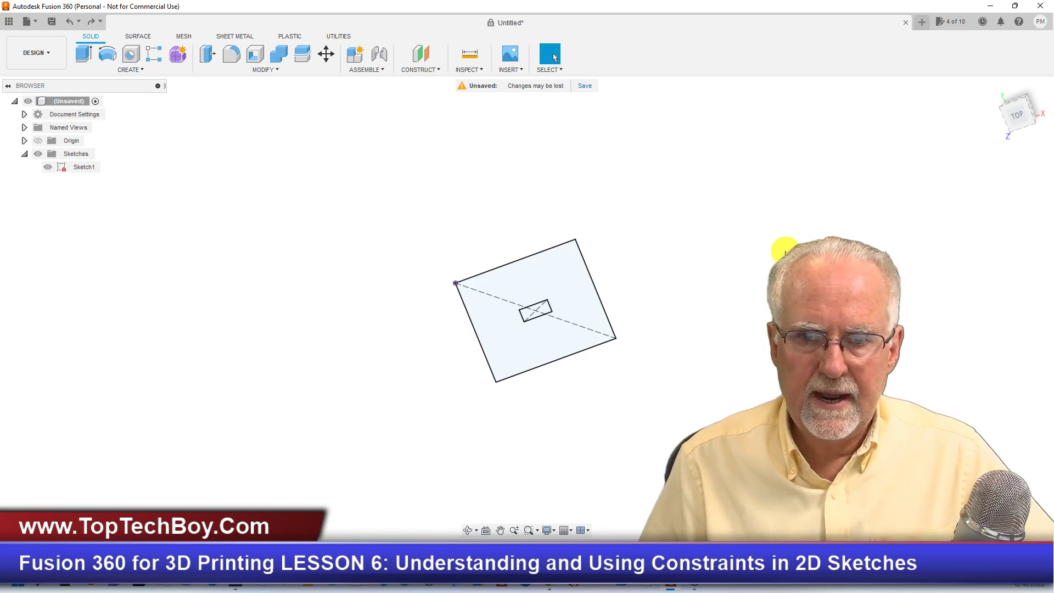
Reopen Sketch1 for editing and delete all of its geometry and dimensions.
right_click(86, 169)
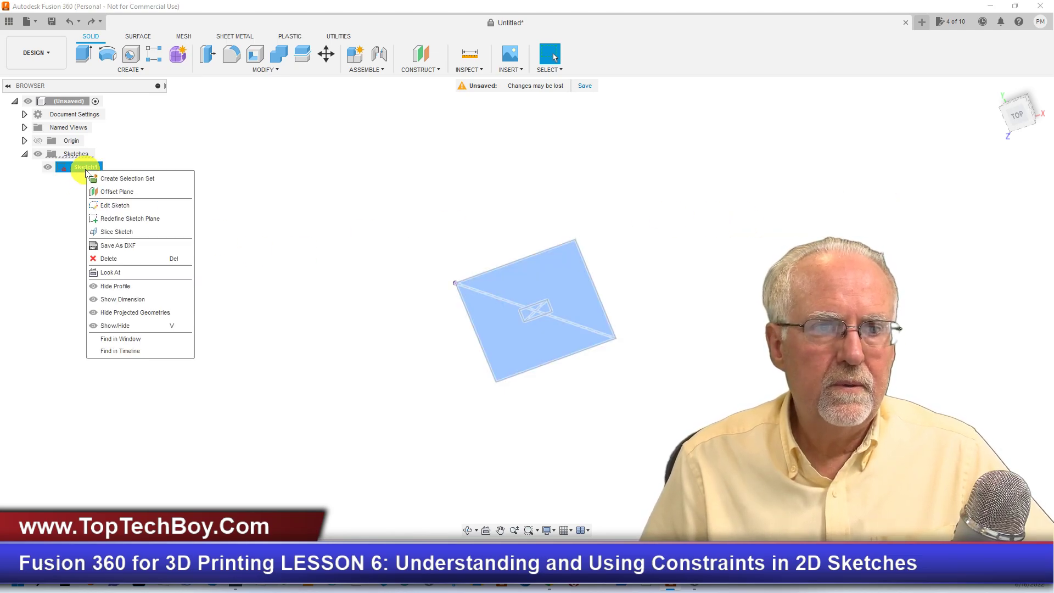
click(115, 205)
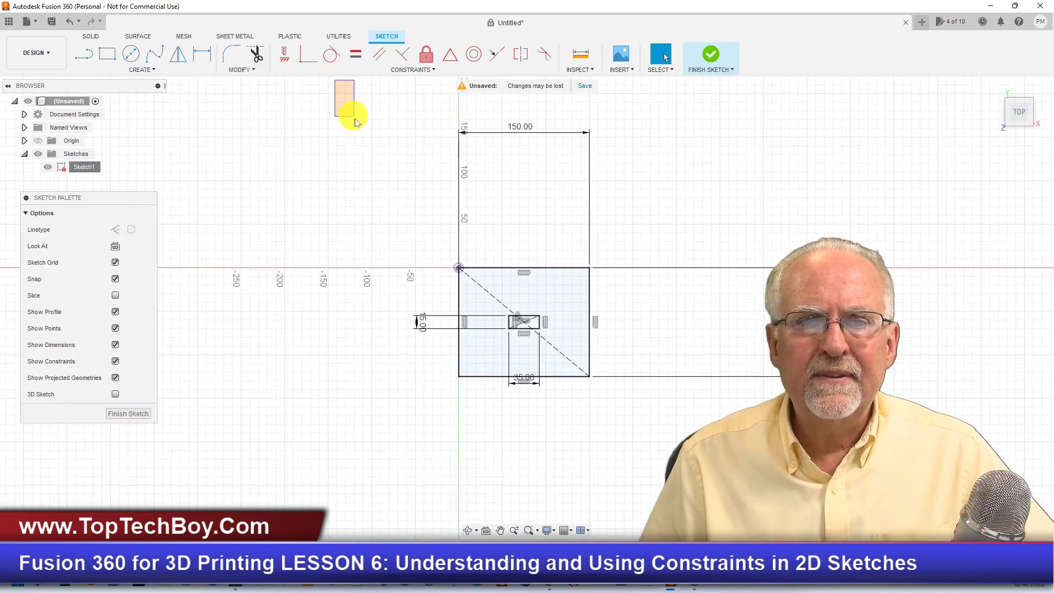
drag(356, 94, 771, 464)
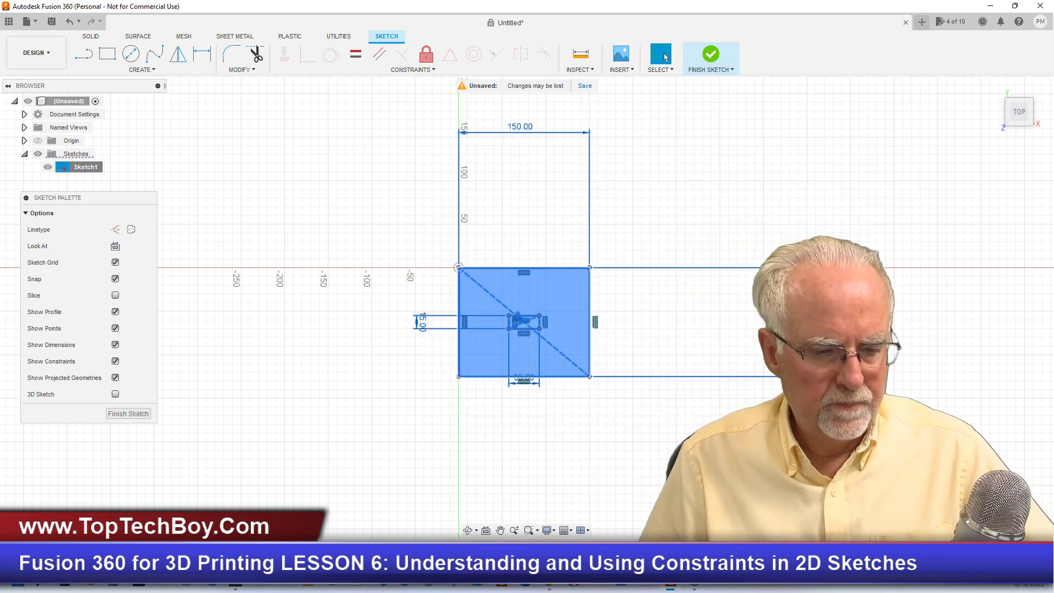
key(Delete)
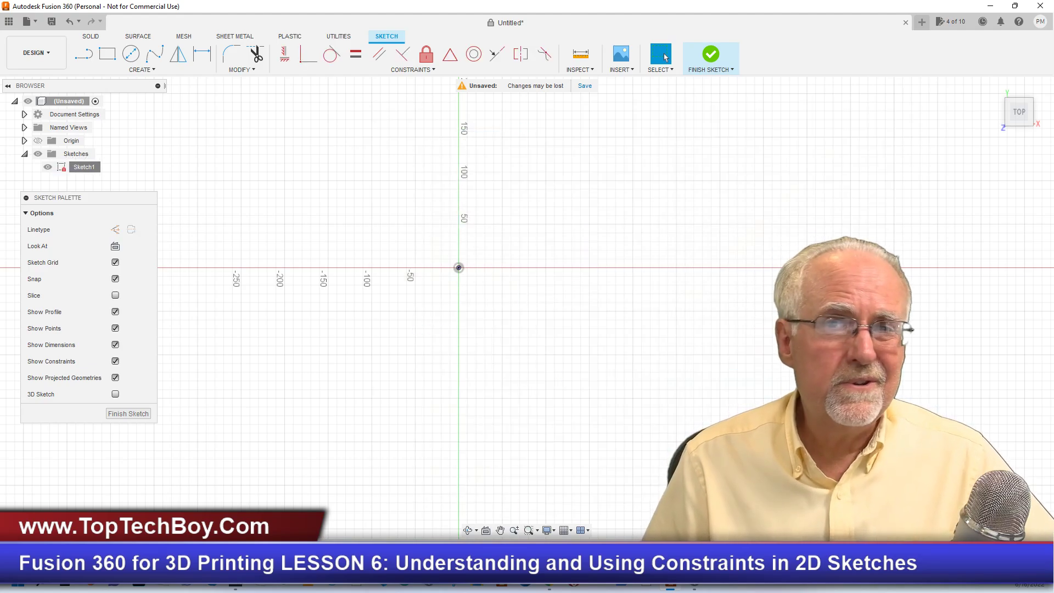
Draw a two-point rectangle from the origin, about 230 mm wide and 140 mm high, above the horizontal axis.
click(107, 55)
click(458, 267)
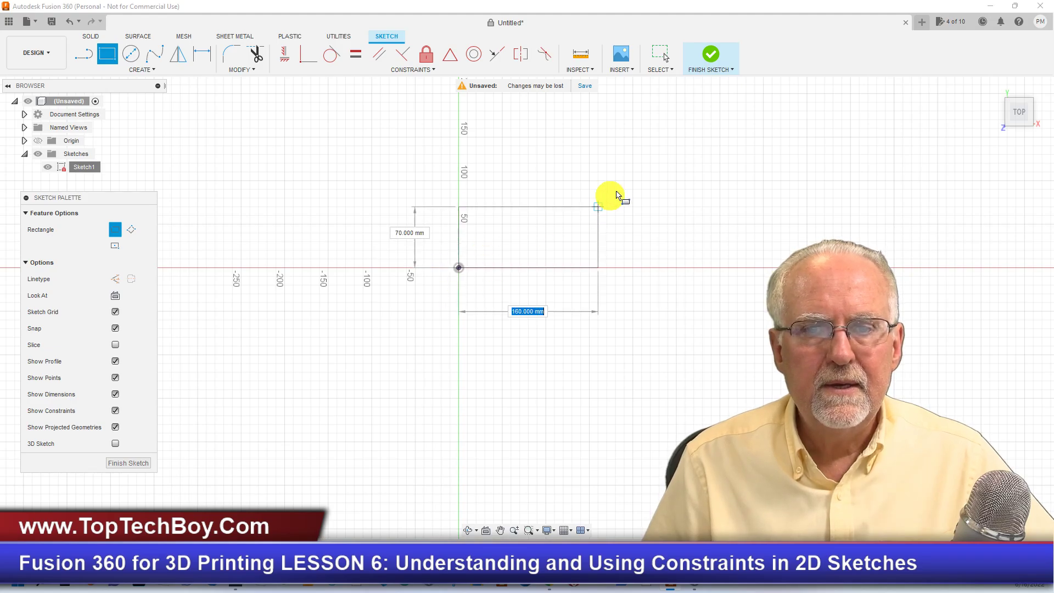
click(659, 146)
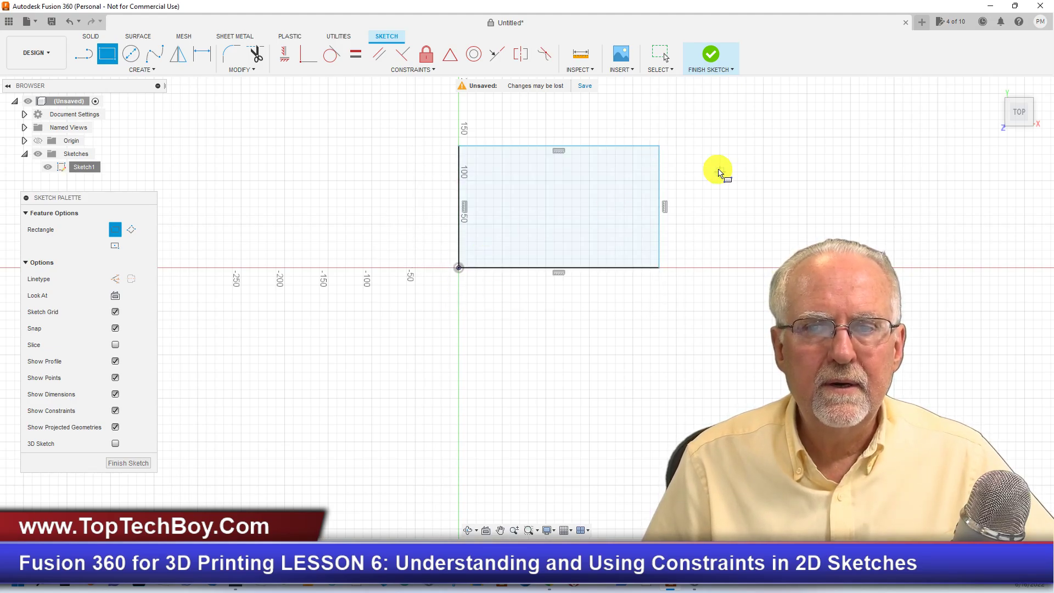
Dimension the new rectangle to 125 mm high and 150 mm wide.
key(d)
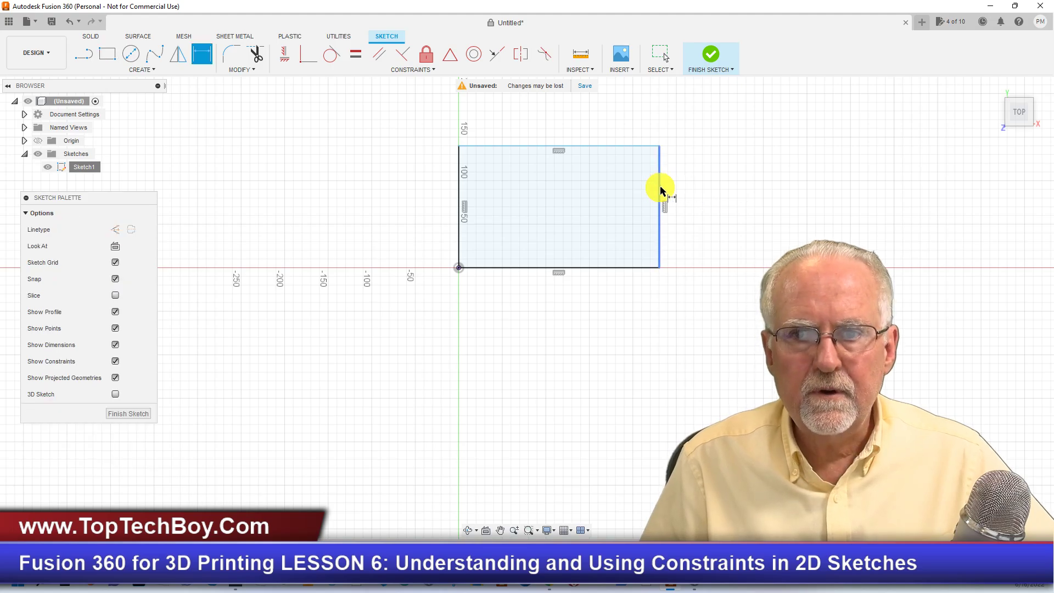
click(660, 192)
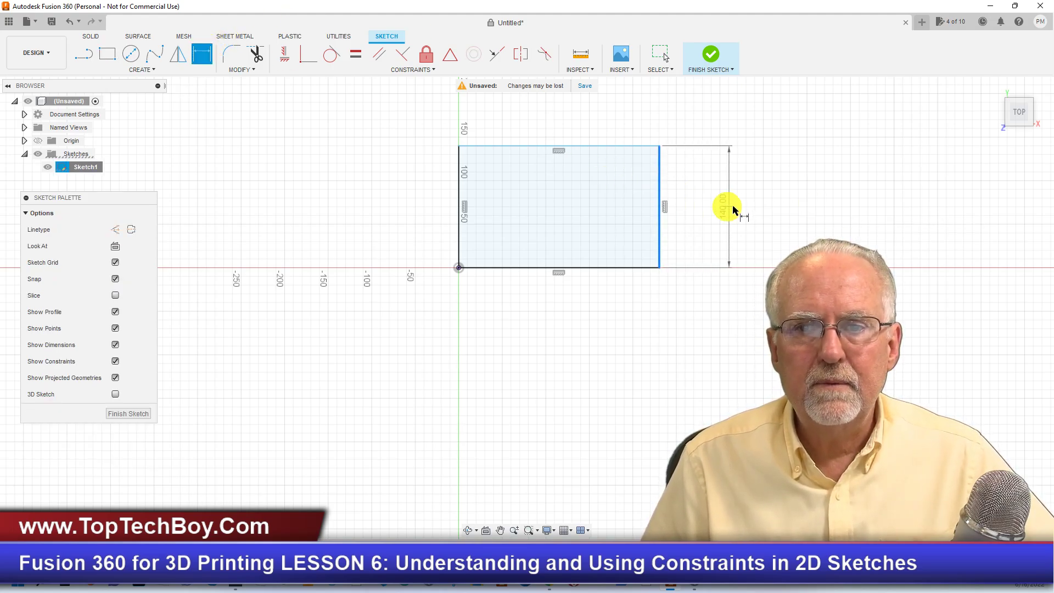
click(762, 215)
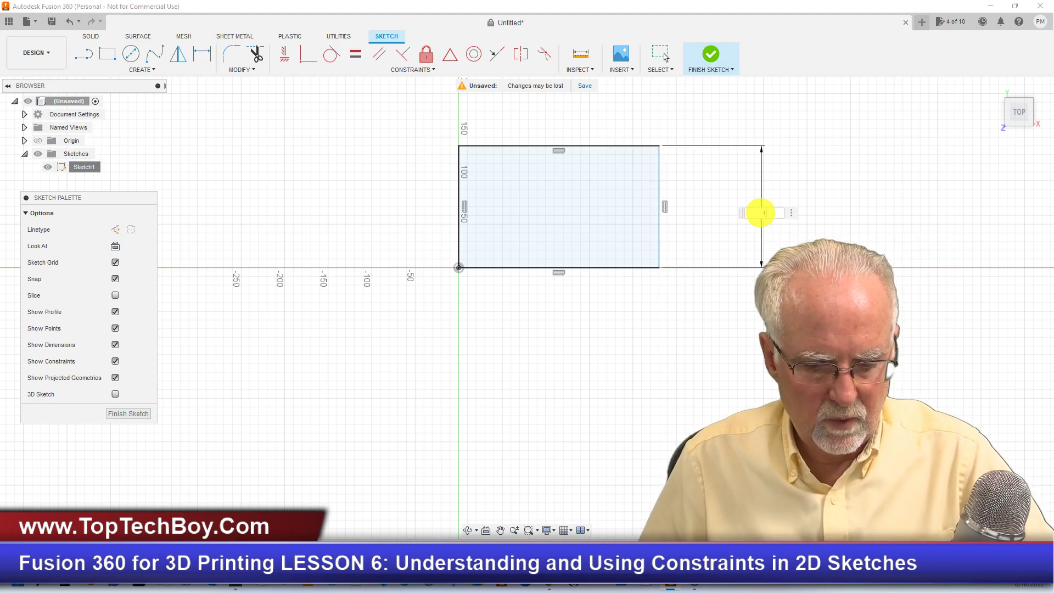
text(125)
key(Return)
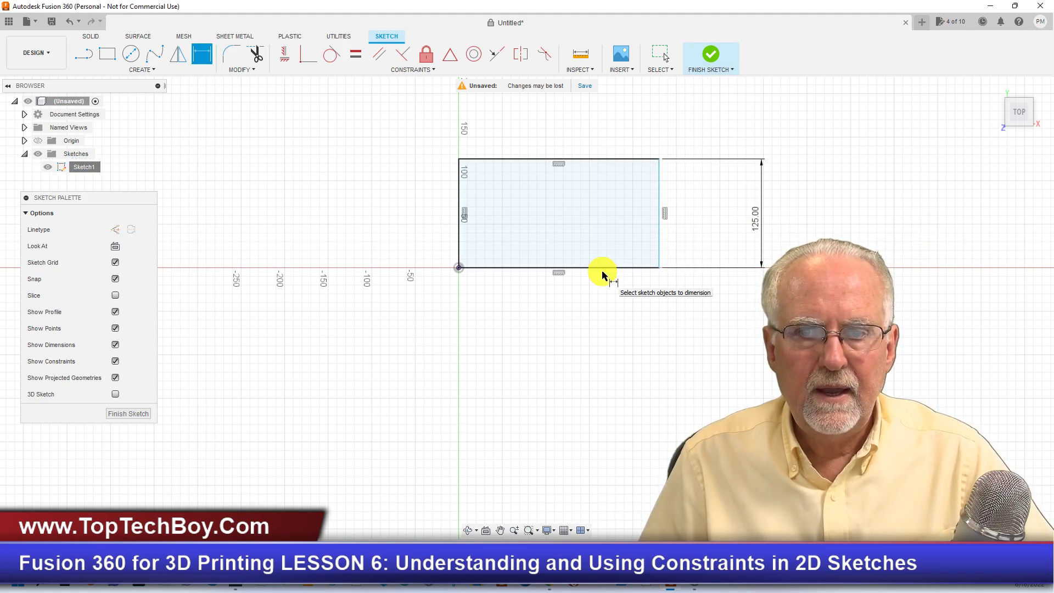
click(602, 270)
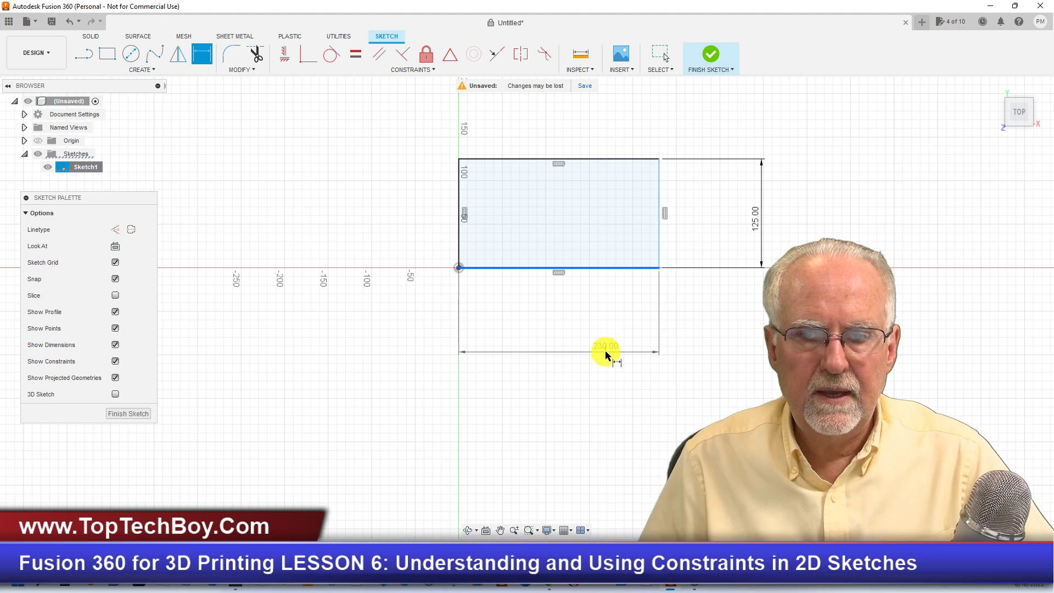
click(606, 352)
text(150)
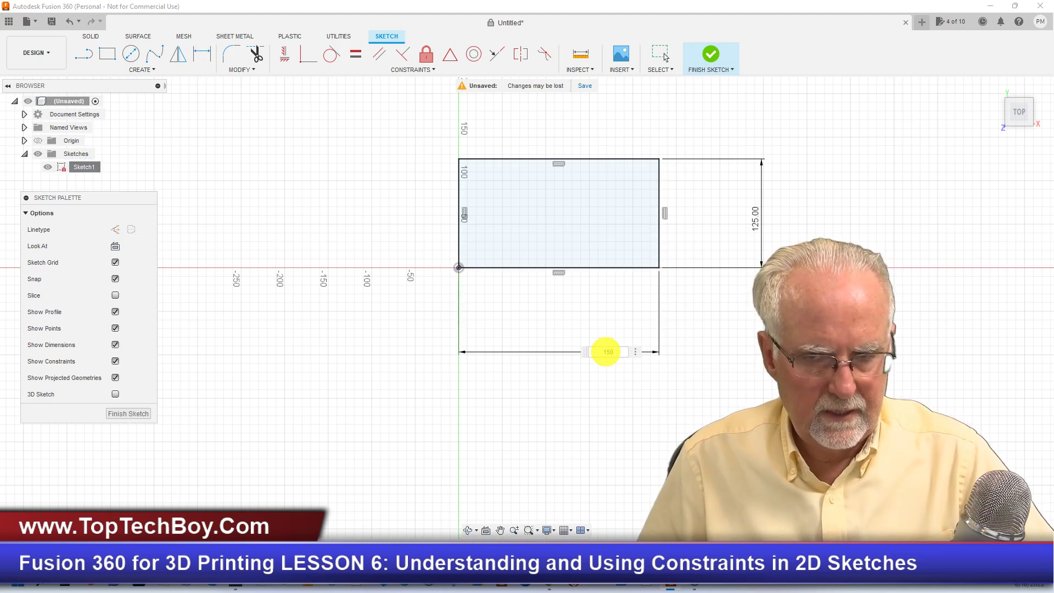
key(Return)
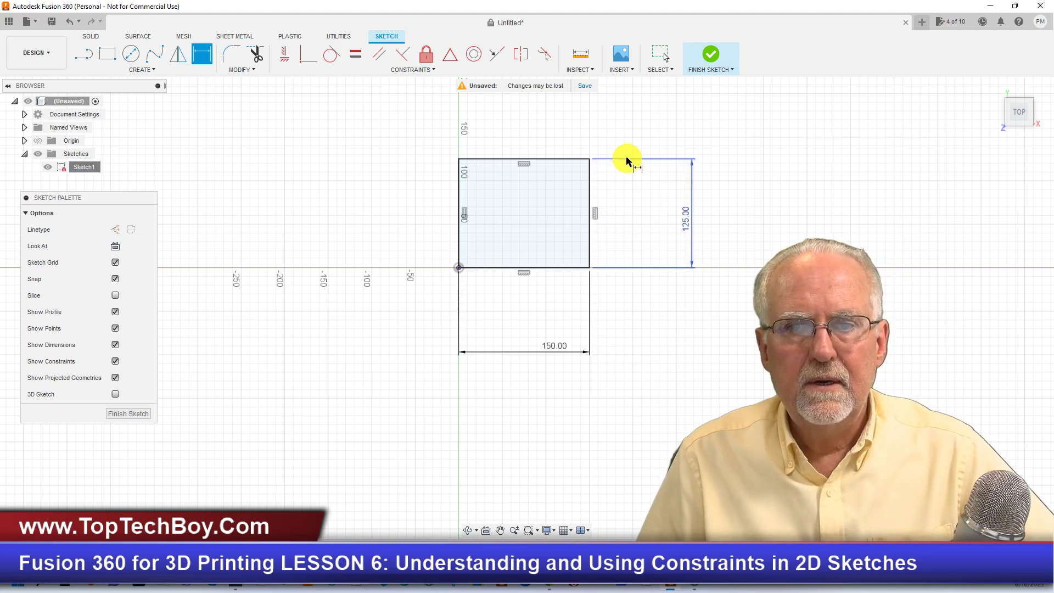
Draw a circle below and to the left of the rectangle and dimension its diameter to 100 mm.
click(130, 53)
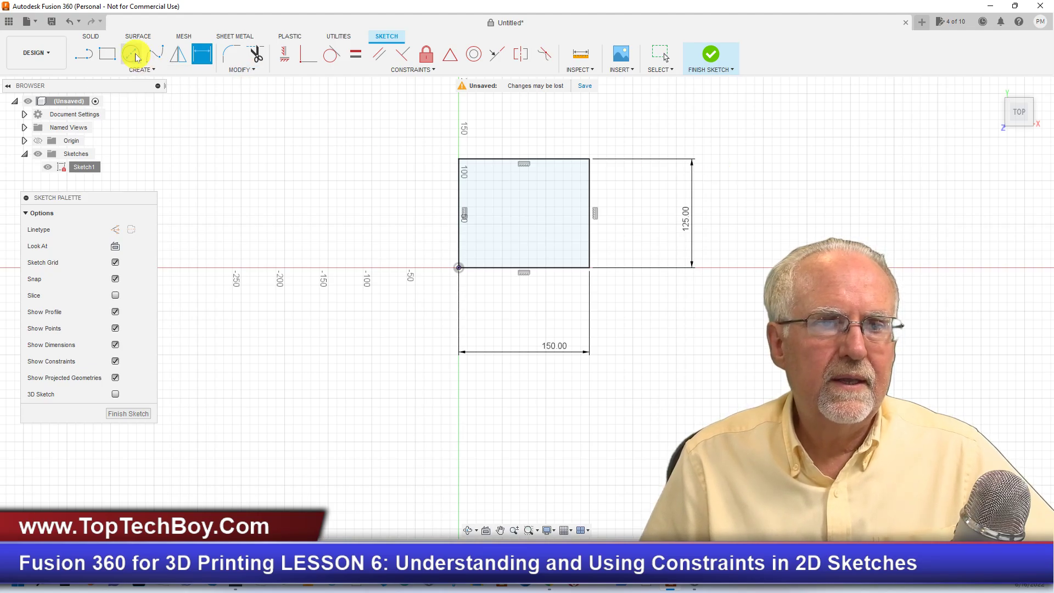
click(233, 424)
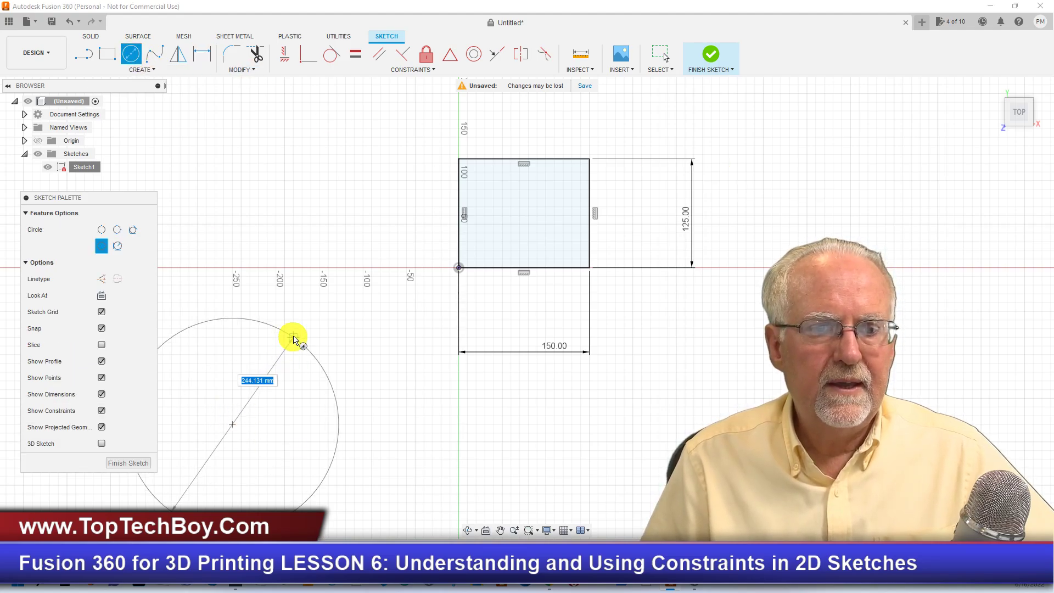
click(258, 364)
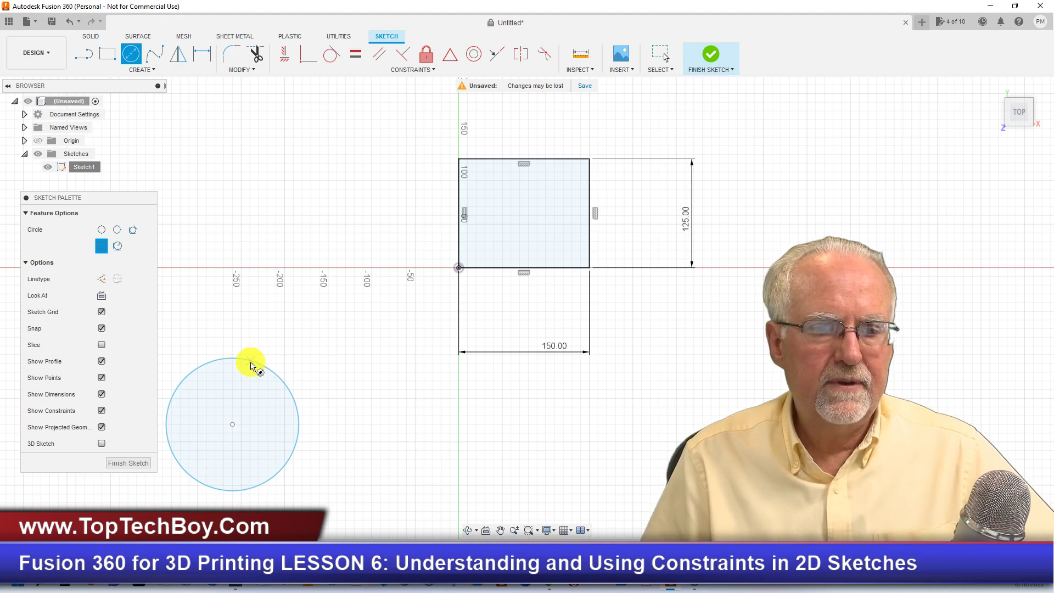
key(d)
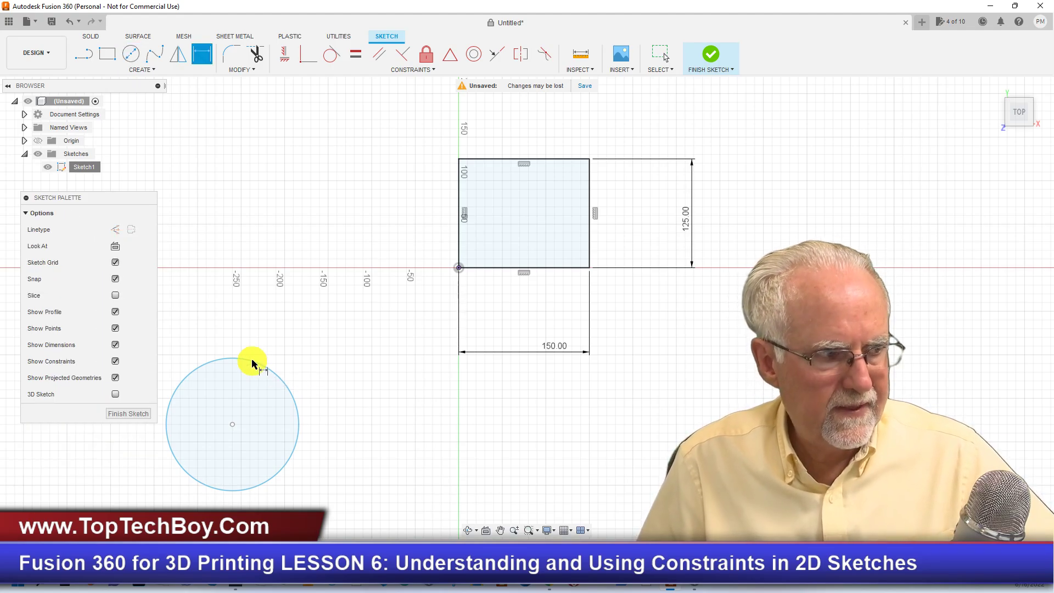
click(294, 369)
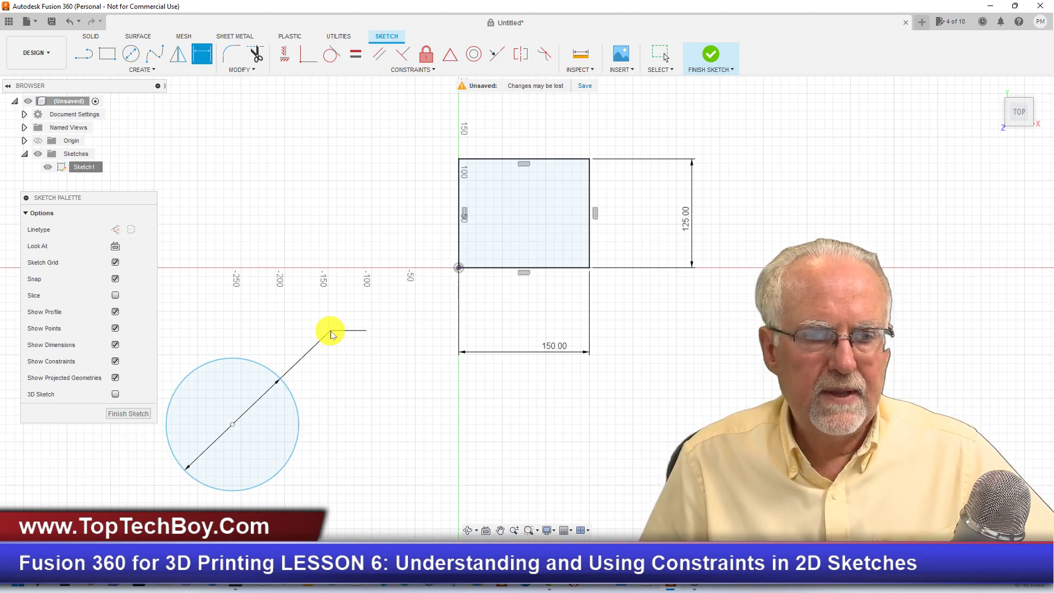
click(330, 330)
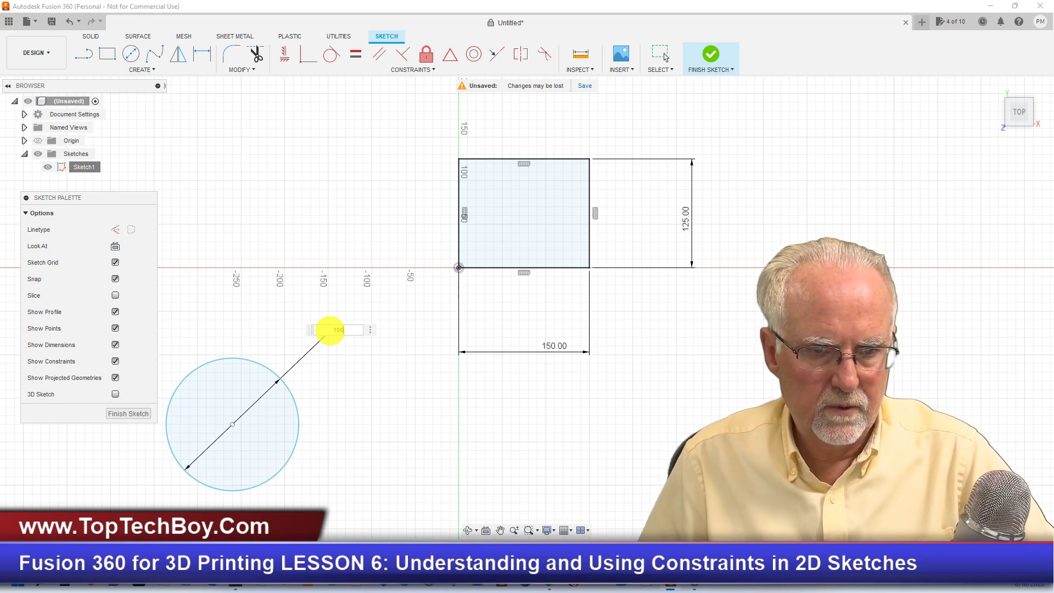
text(100)
key(Return)
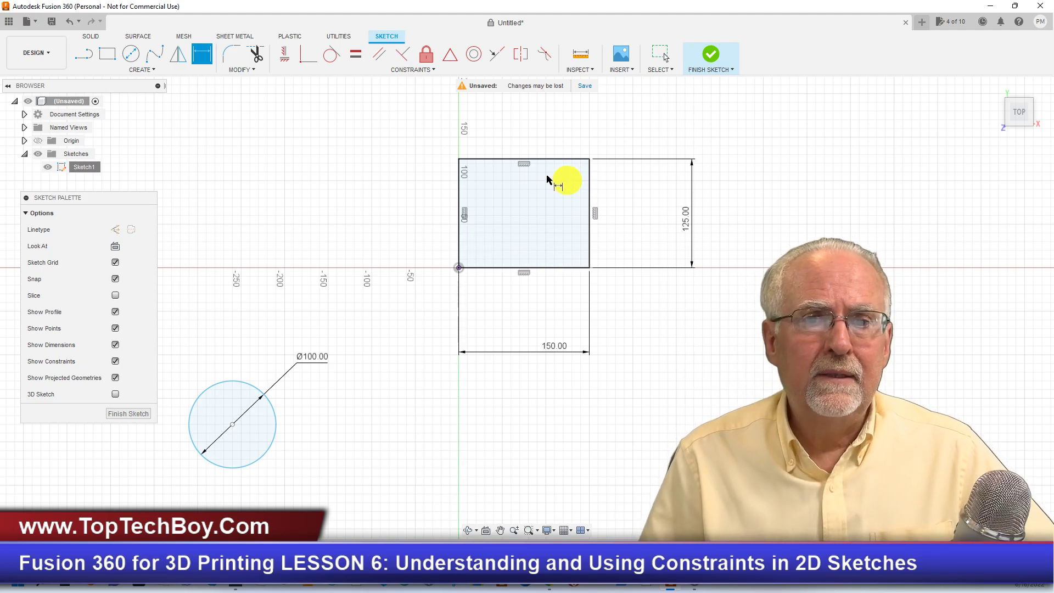
Try a Horizontal/Vertical constraint between the circle's center and the rectangle's upper-left corner, and undo it.
click(414, 72)
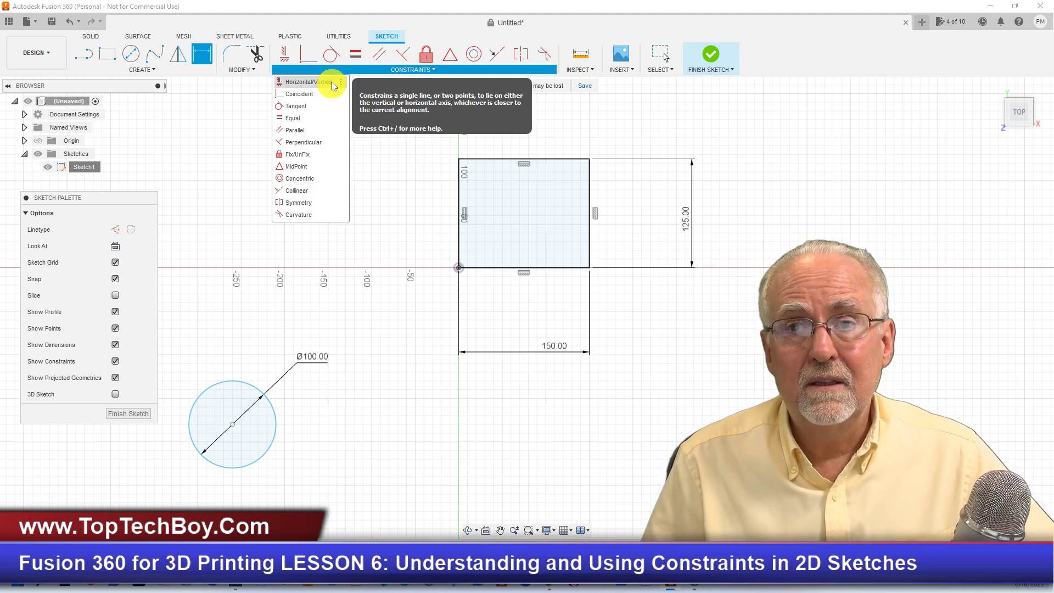
click(307, 82)
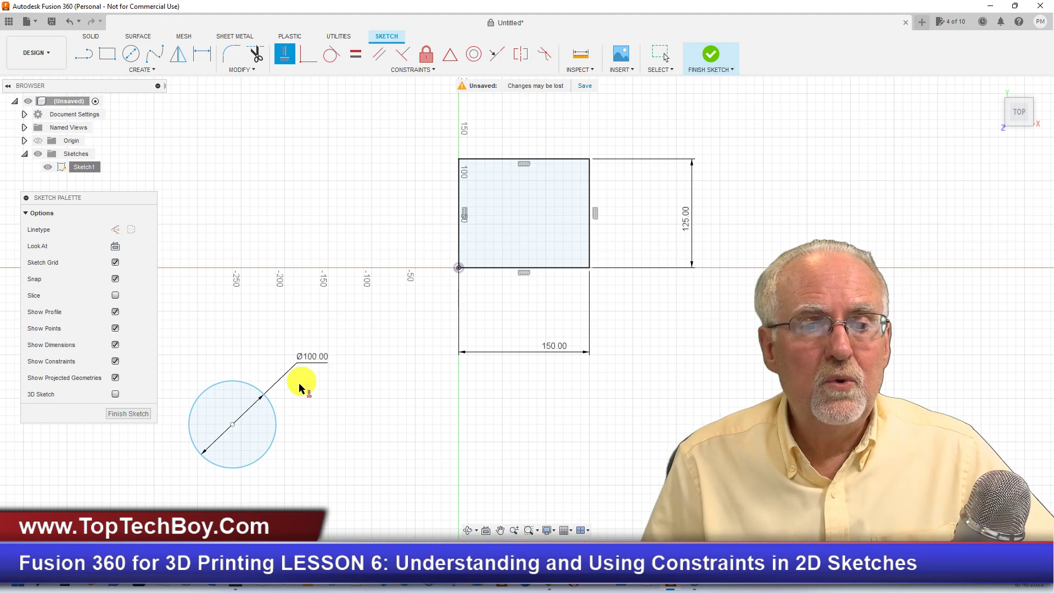
click(233, 427)
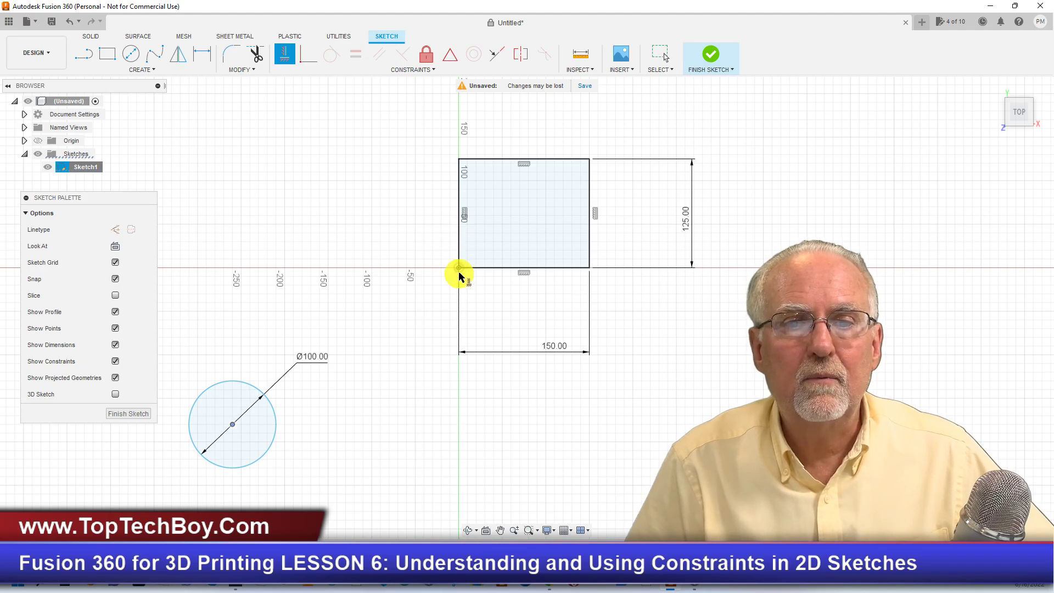
click(459, 161)
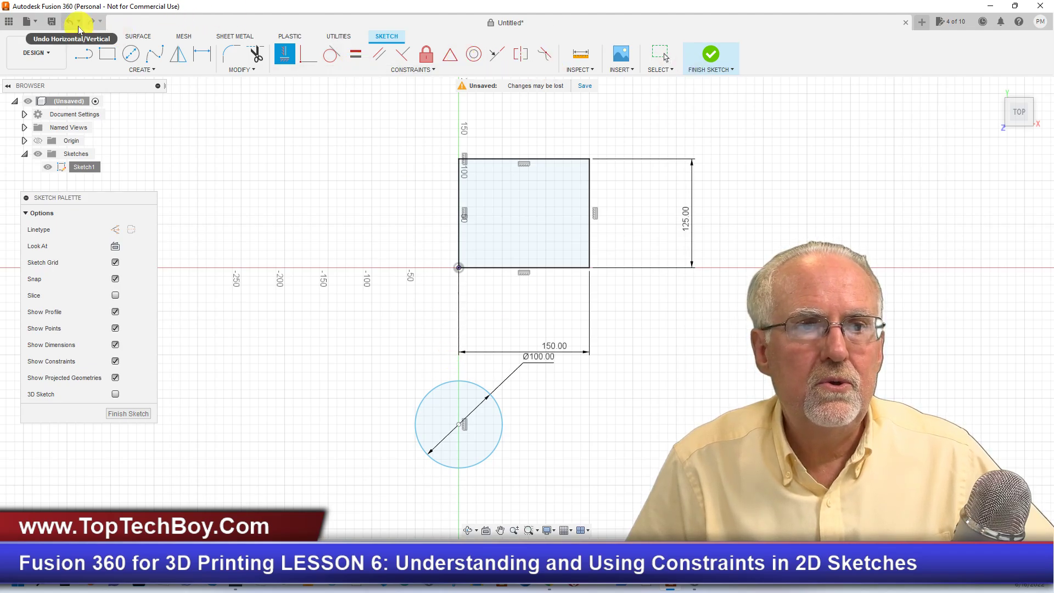
key(Escape)
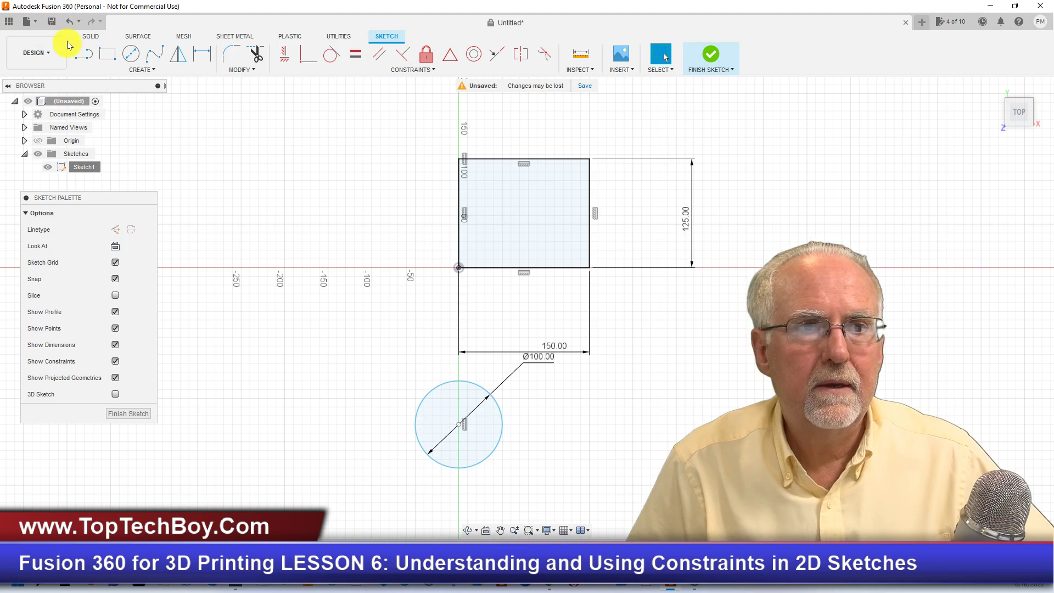
click(70, 23)
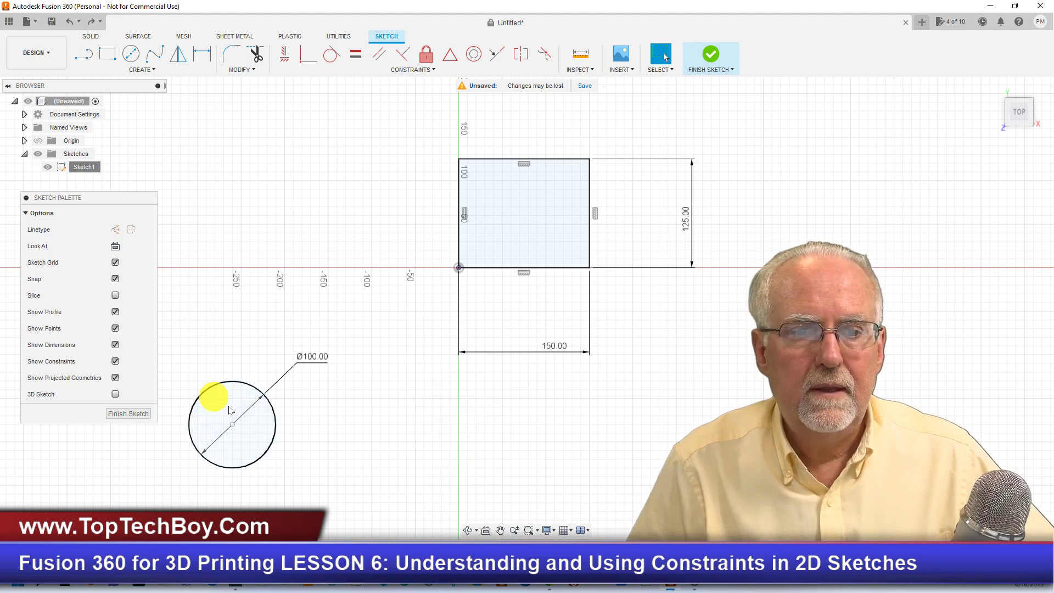
Move the circle up beside the rectangle's left side, above the horizontal axis, and clear the selection.
drag(236, 385, 346, 165)
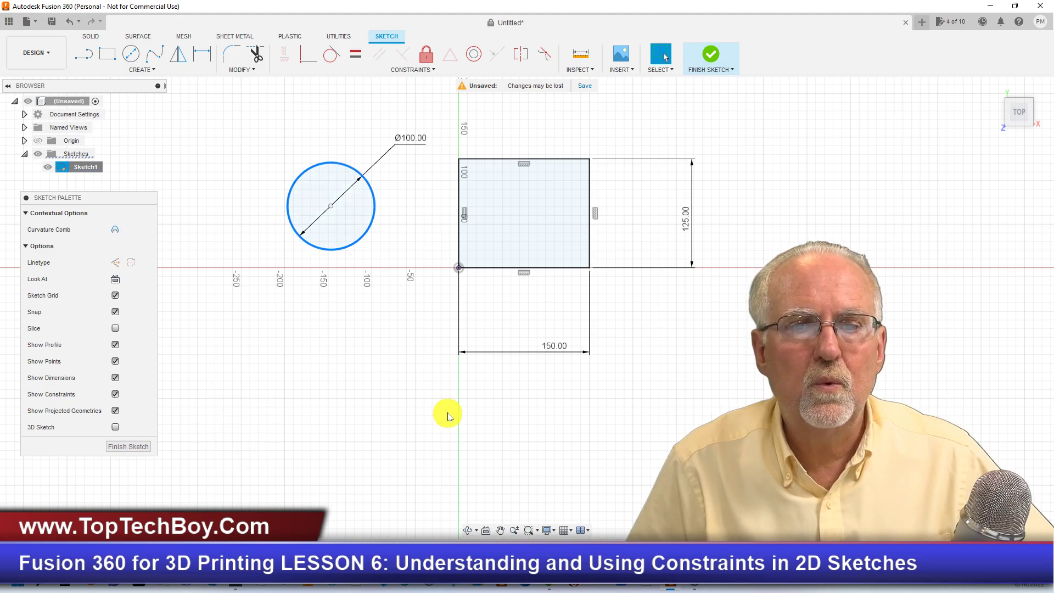
drag(340, 165, 337, 141)
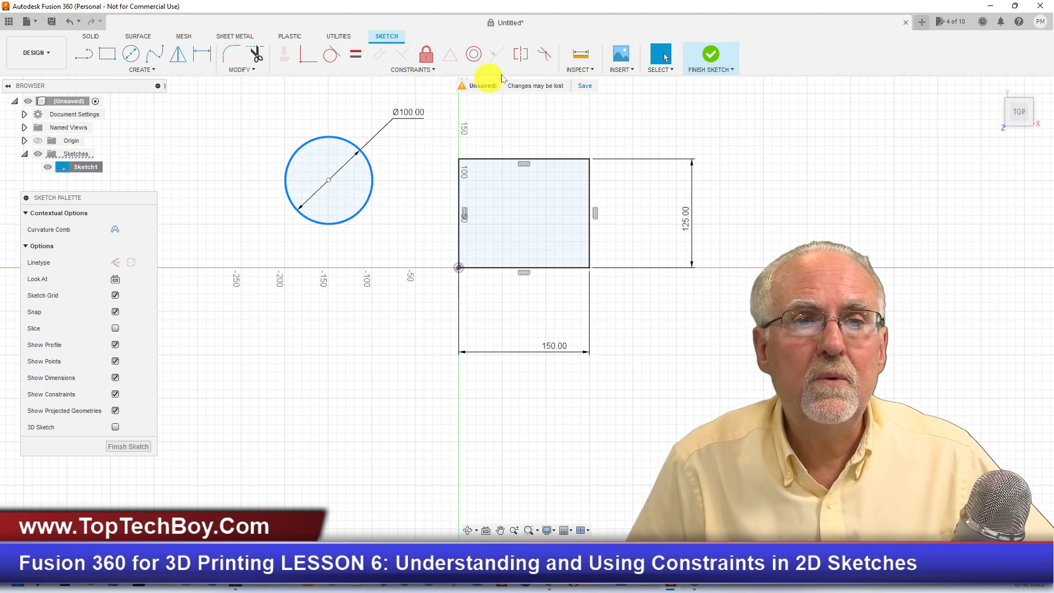
click(416, 70)
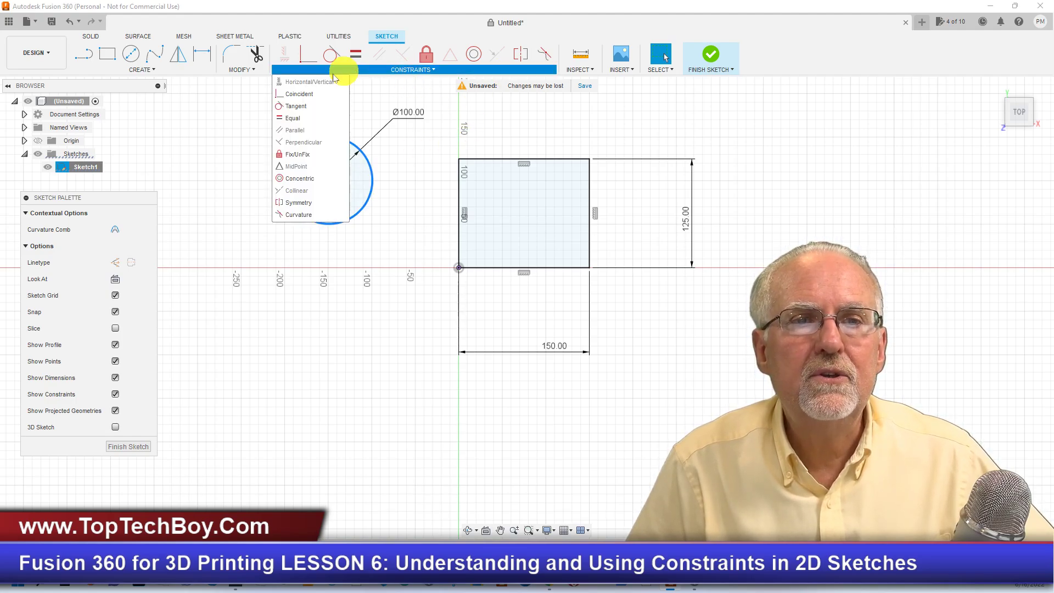
click(498, 136)
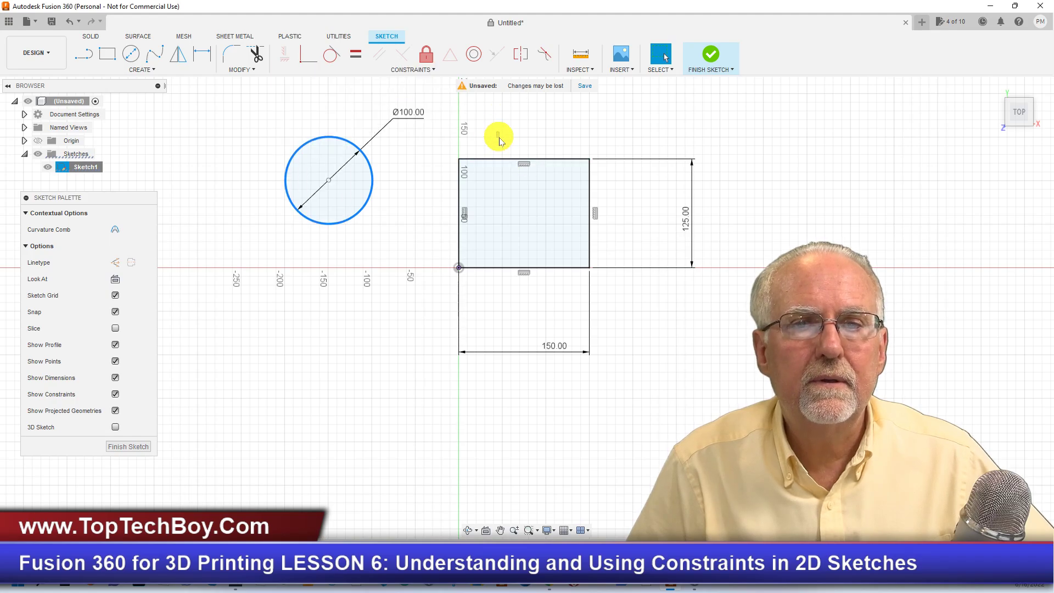
Align the circle's center horizontally with the midpoint of the rectangle's left side using the Horizontal/Vertical constraint.
click(428, 73)
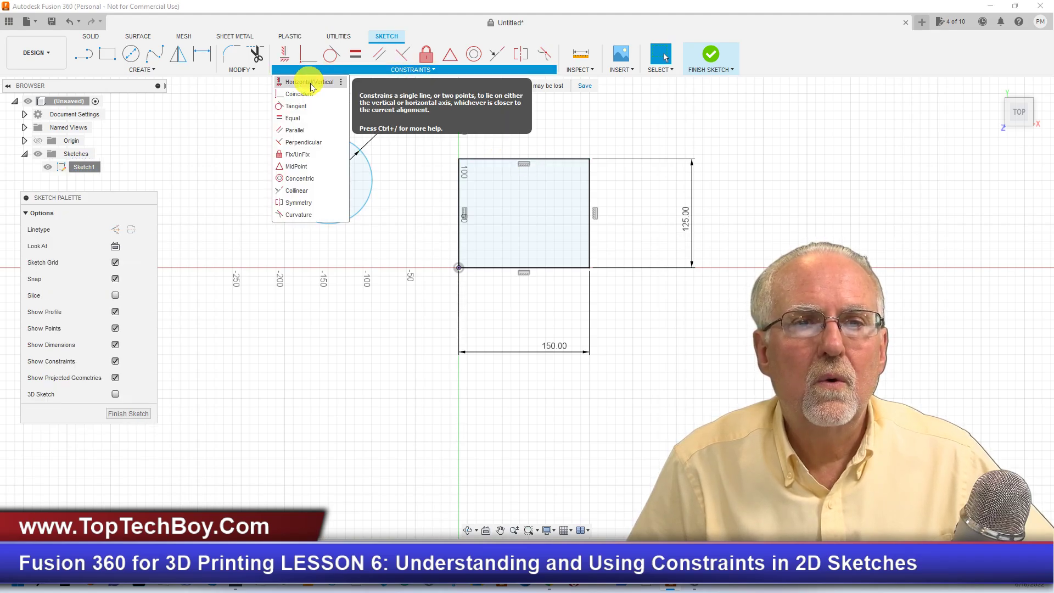
click(308, 79)
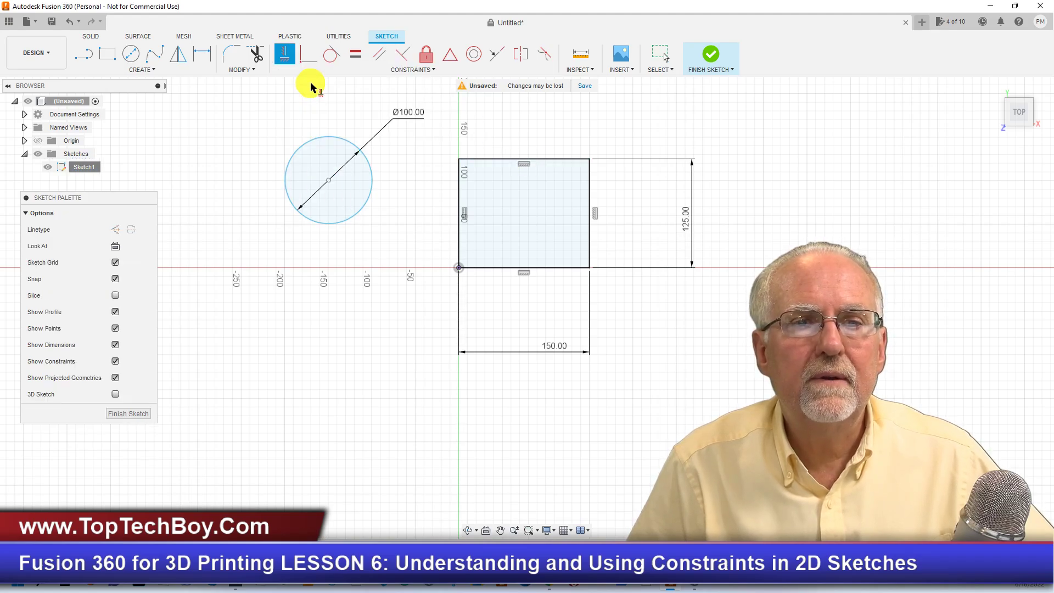
click(329, 180)
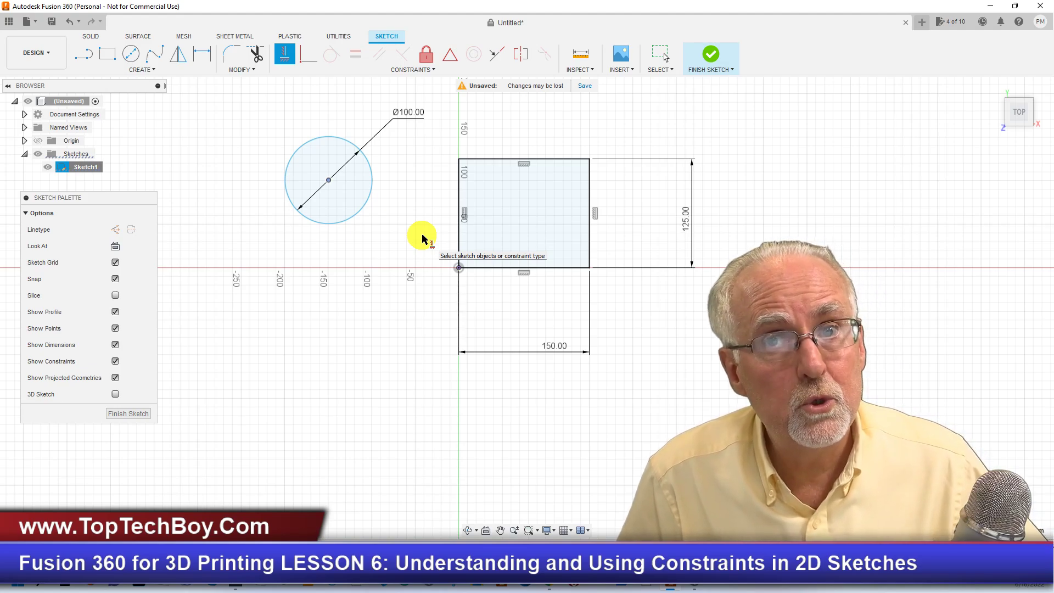
click(459, 213)
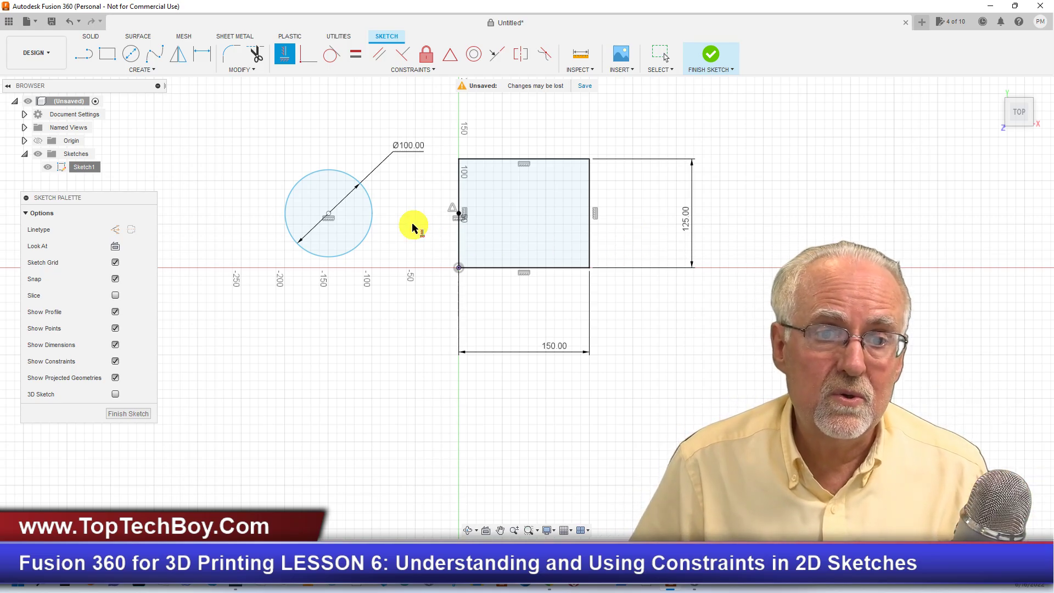
Apply a Tangent constraint between the circle and the rectangle's left side.
click(332, 54)
click(372, 213)
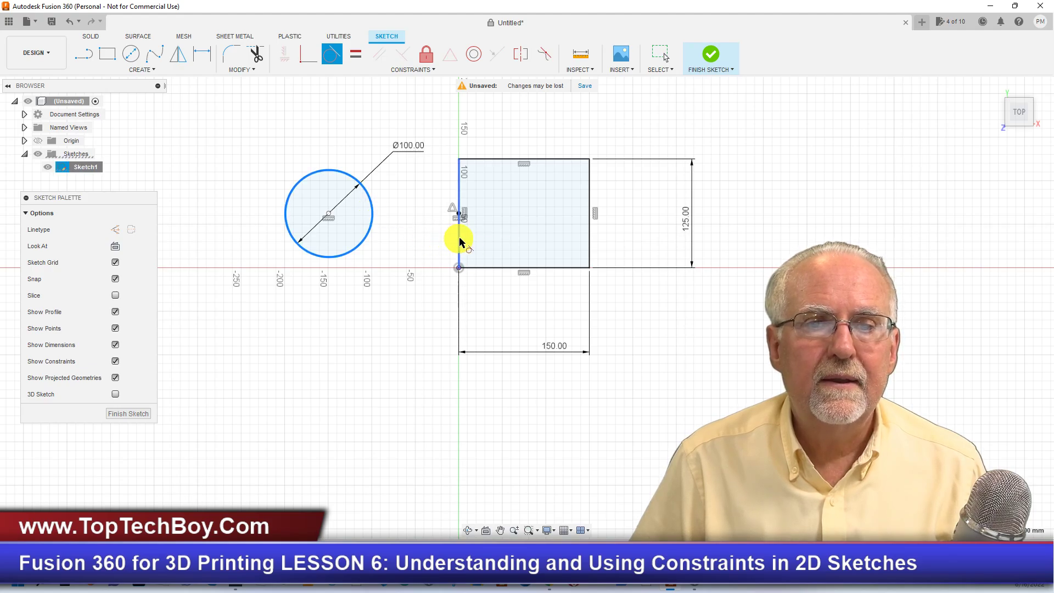
click(459, 242)
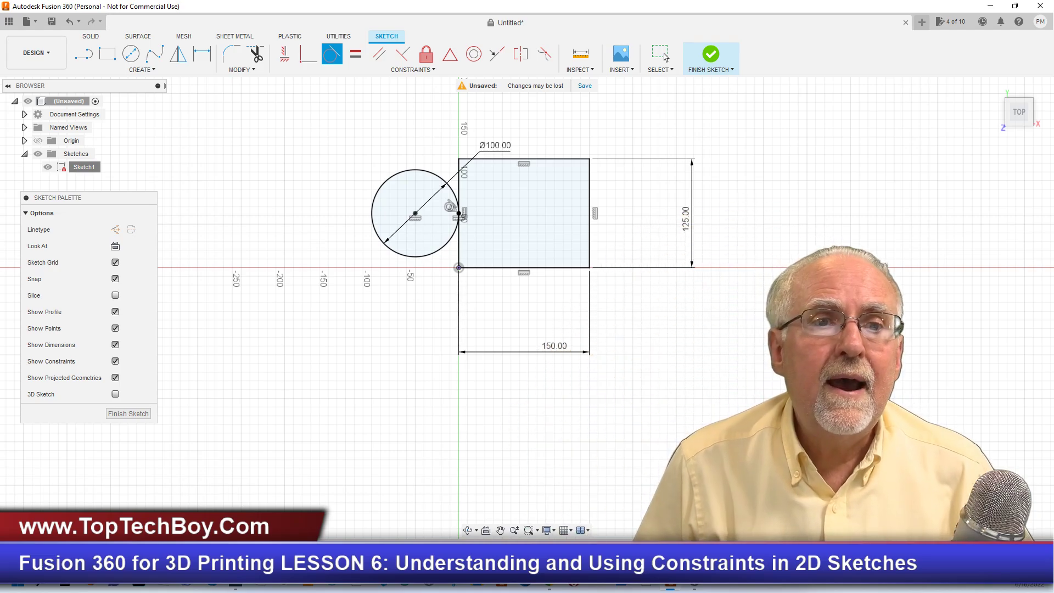
Draw two lines joining the circle's top and bottom to the rectangle's upper-left and lower-left corners.
click(85, 55)
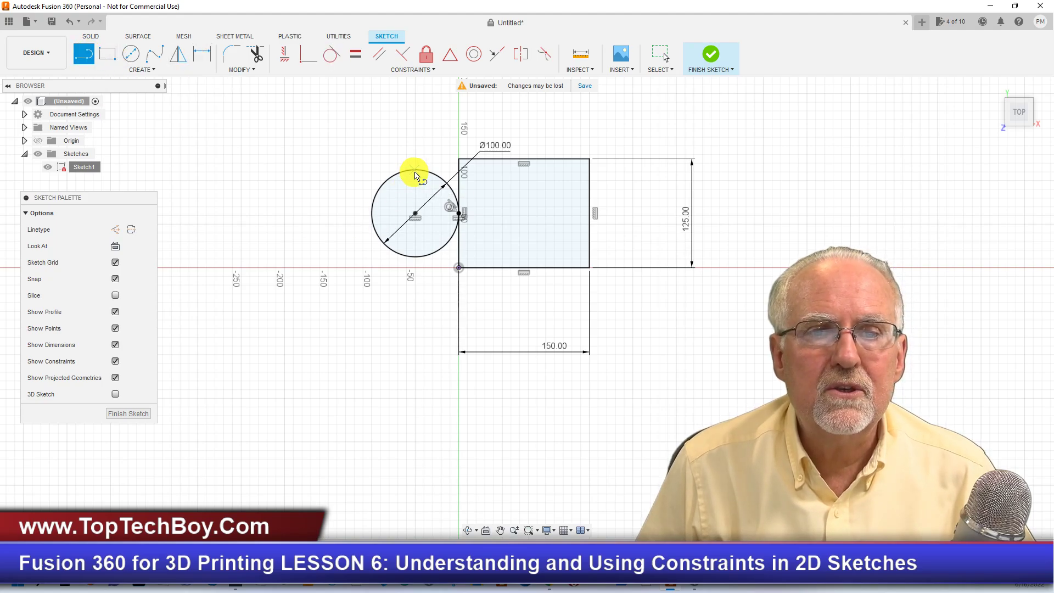
click(415, 171)
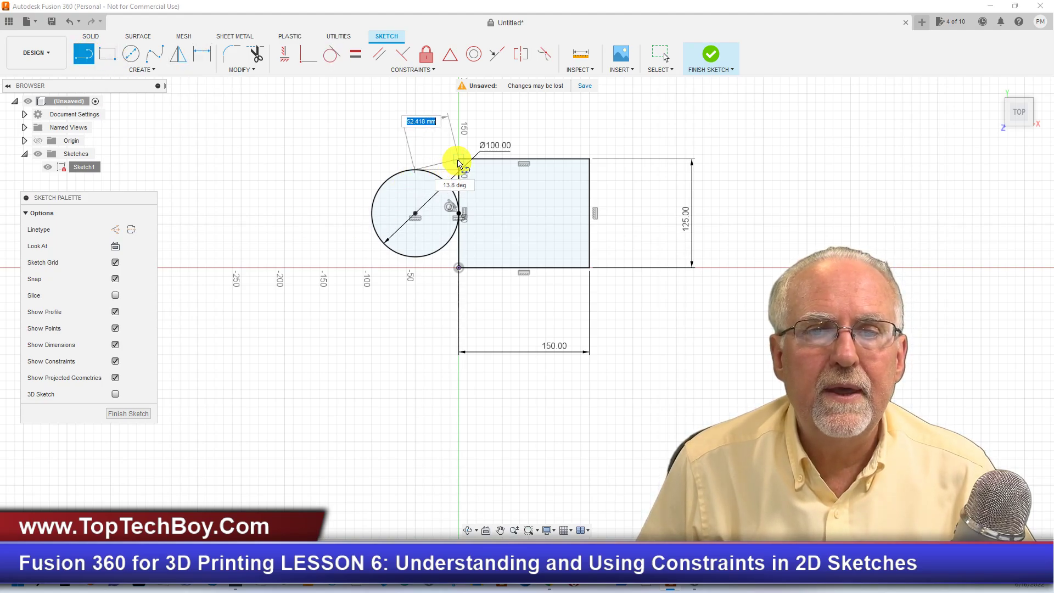
double_click(459, 159)
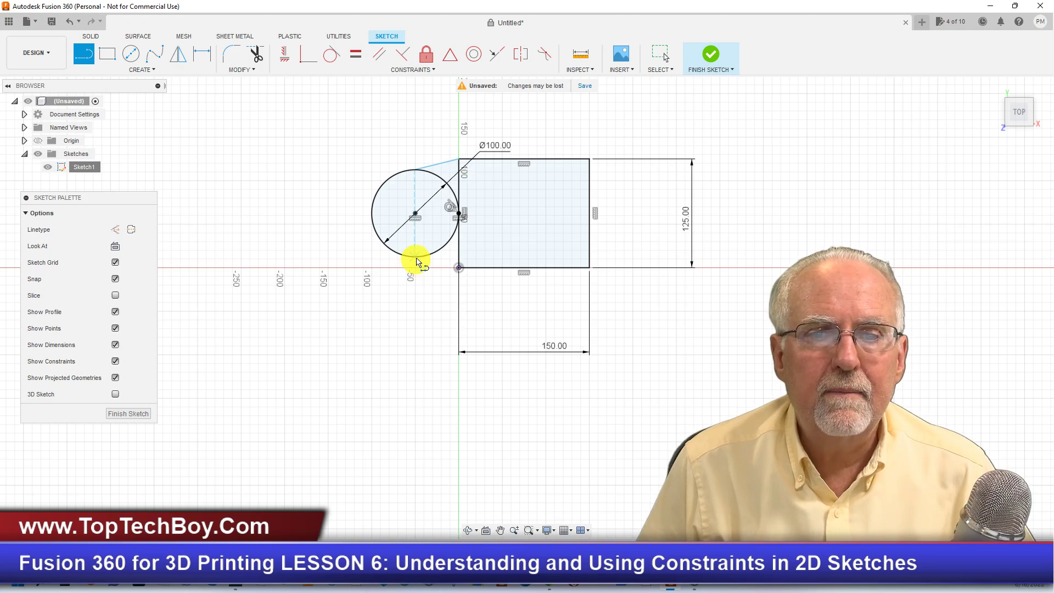
click(416, 257)
double_click(459, 268)
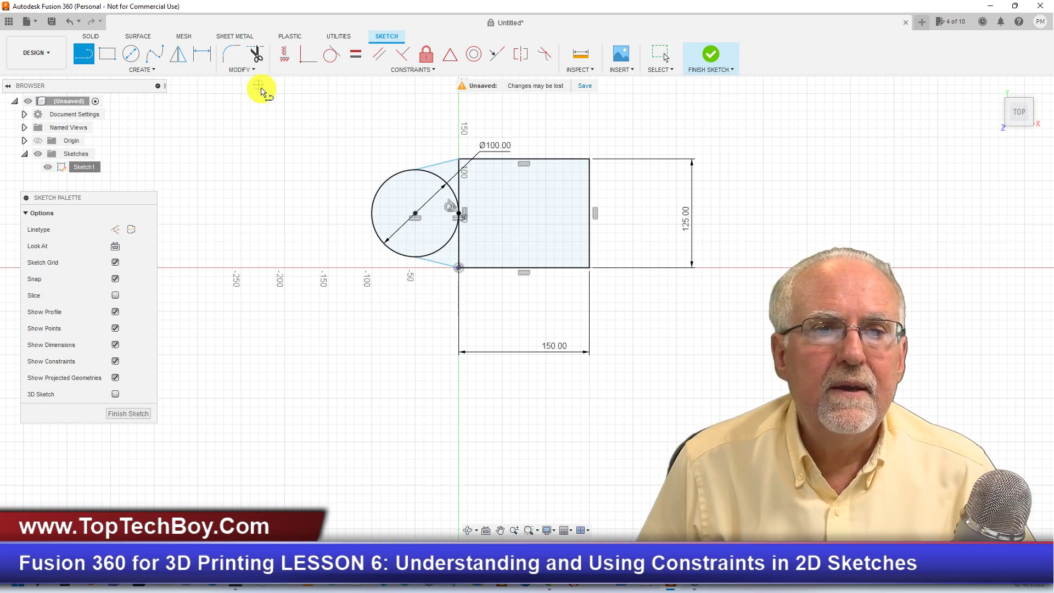
Make both connecting lines tangent to the circle.
click(332, 54)
click(438, 165)
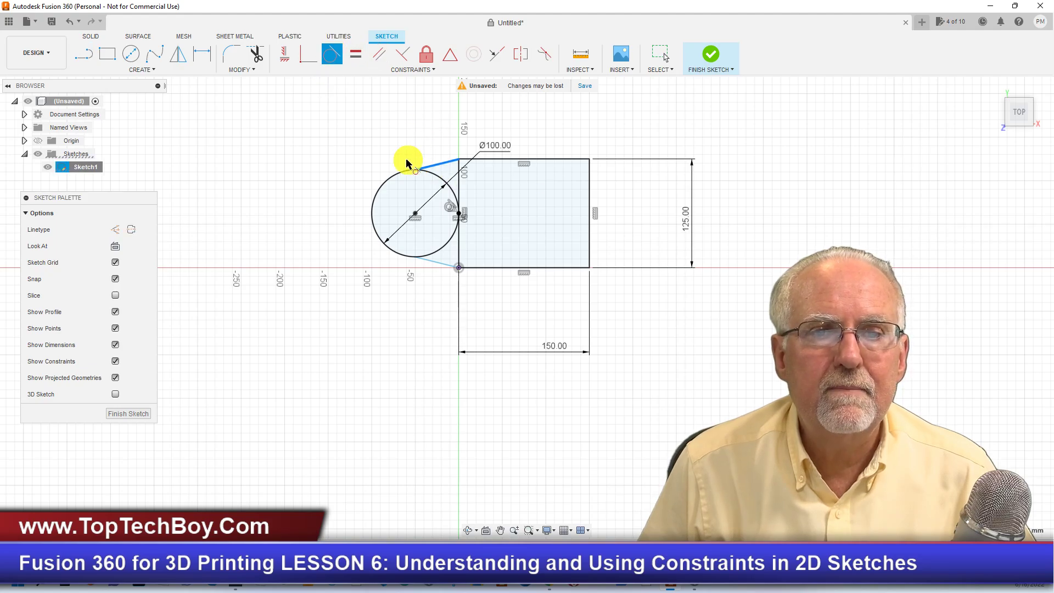
click(387, 185)
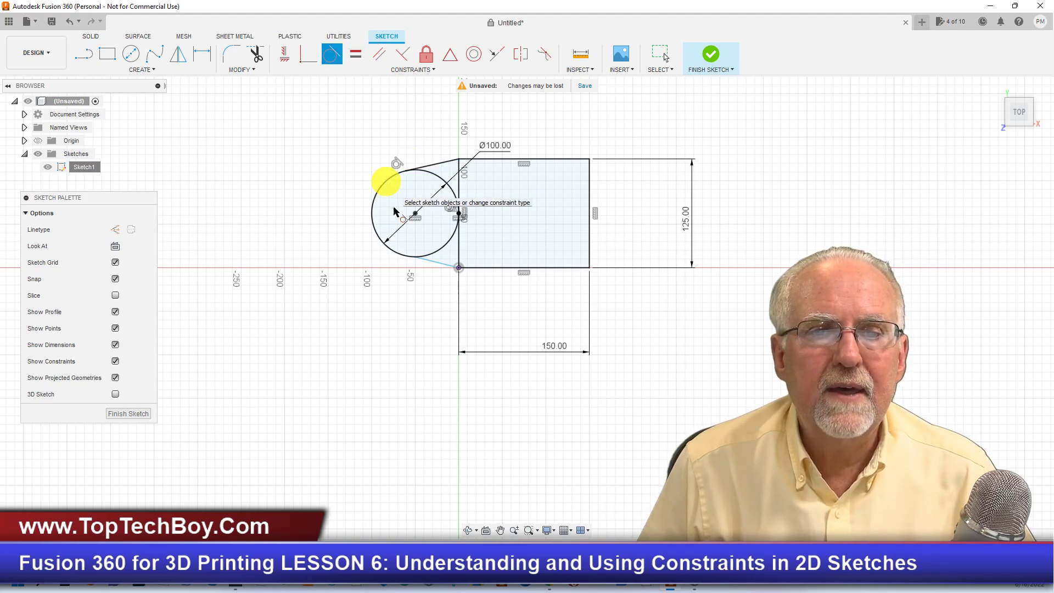
click(438, 264)
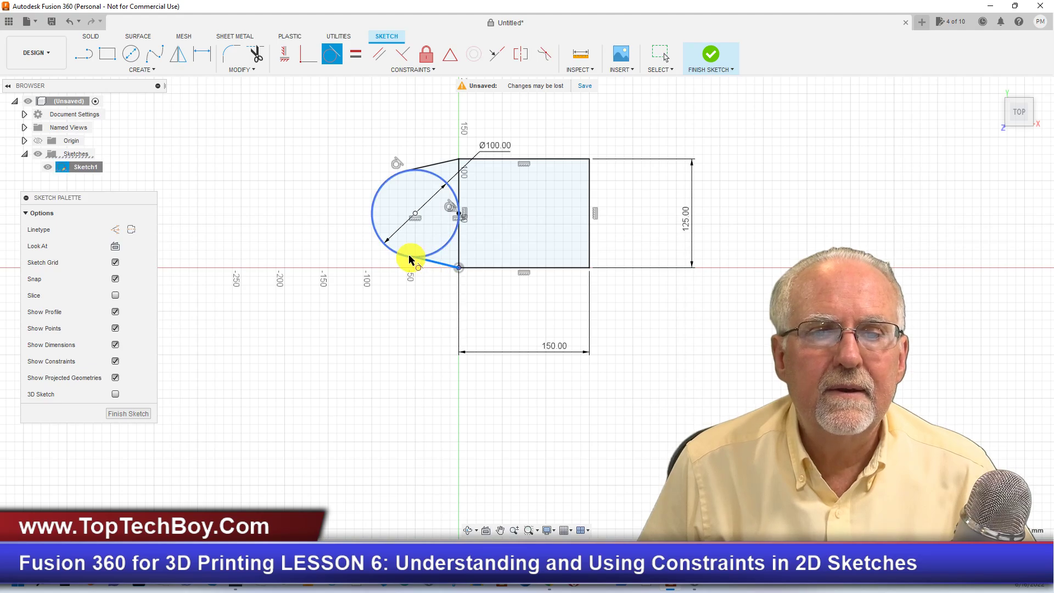
click(402, 256)
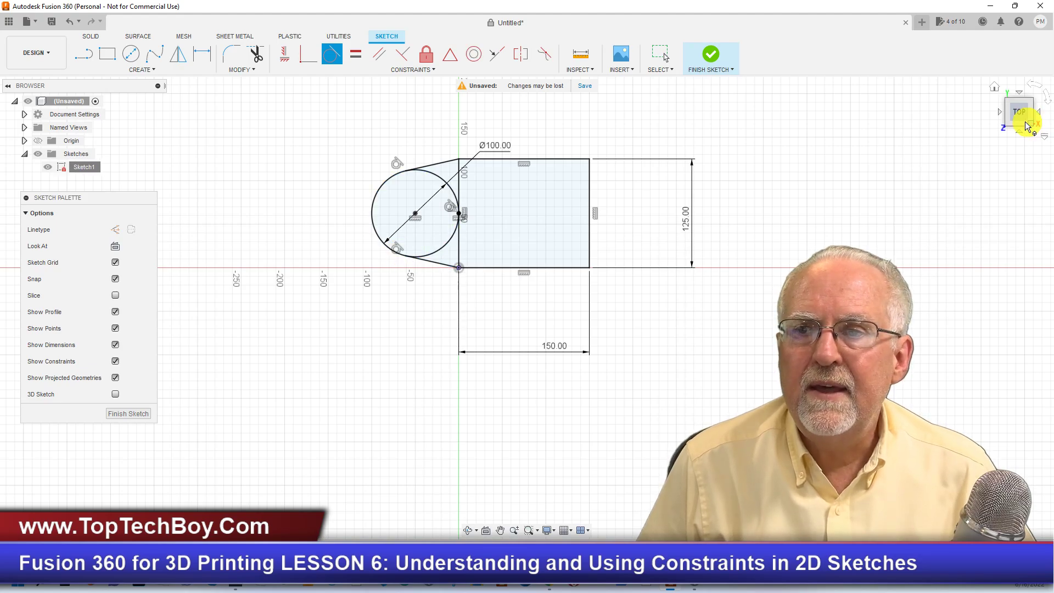
Finish the sketch and extrude all four profiles, the circle, both tangent wedges and the rectangle, 50 mm as a new body.
click(107, 433)
click(124, 415)
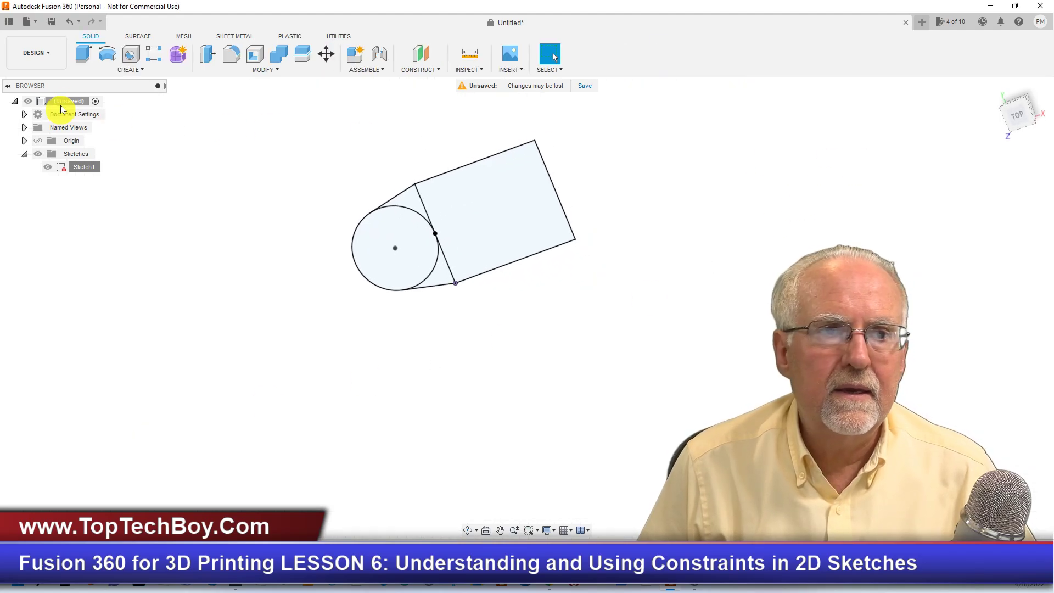
click(84, 54)
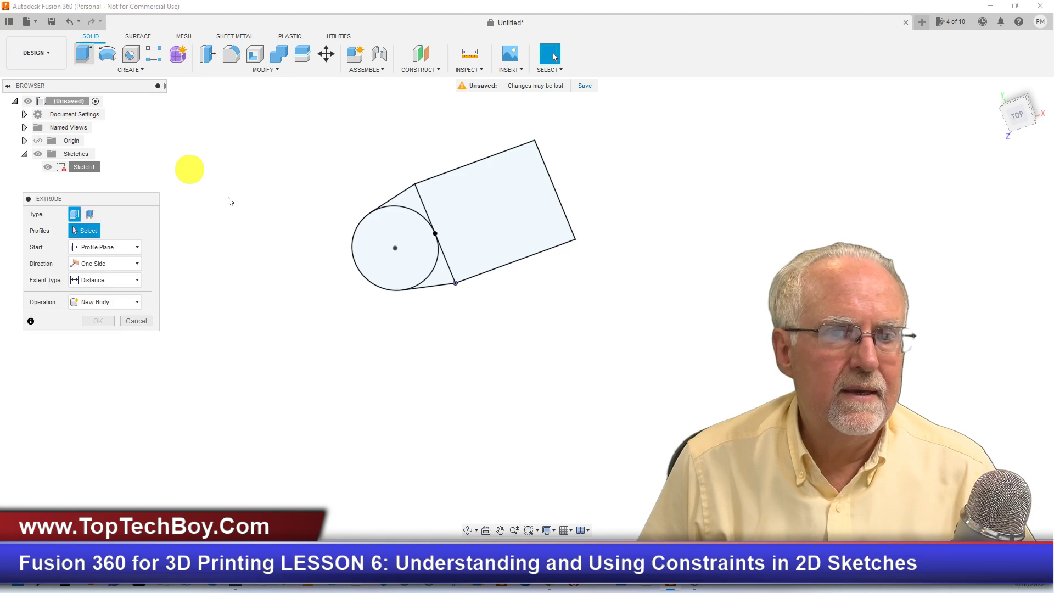
click(387, 230)
click(405, 199)
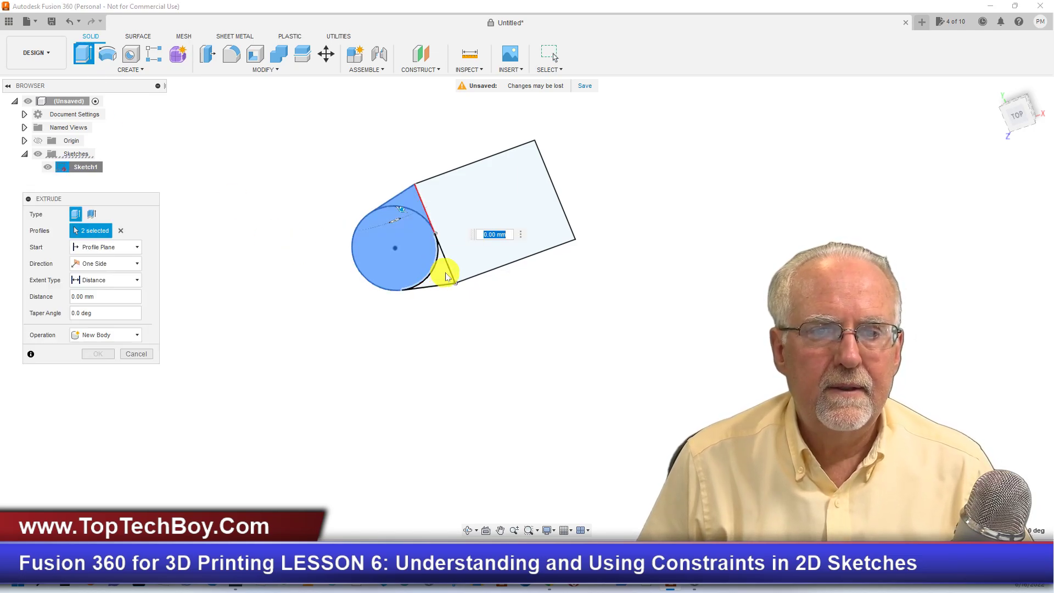
click(446, 276)
click(518, 228)
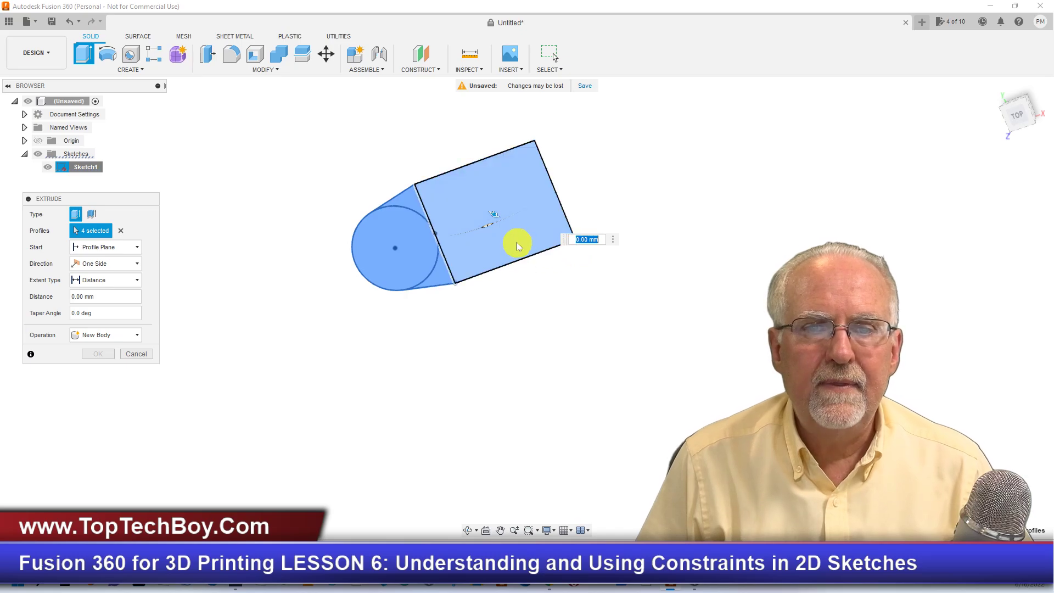
text(50)
key(Return)
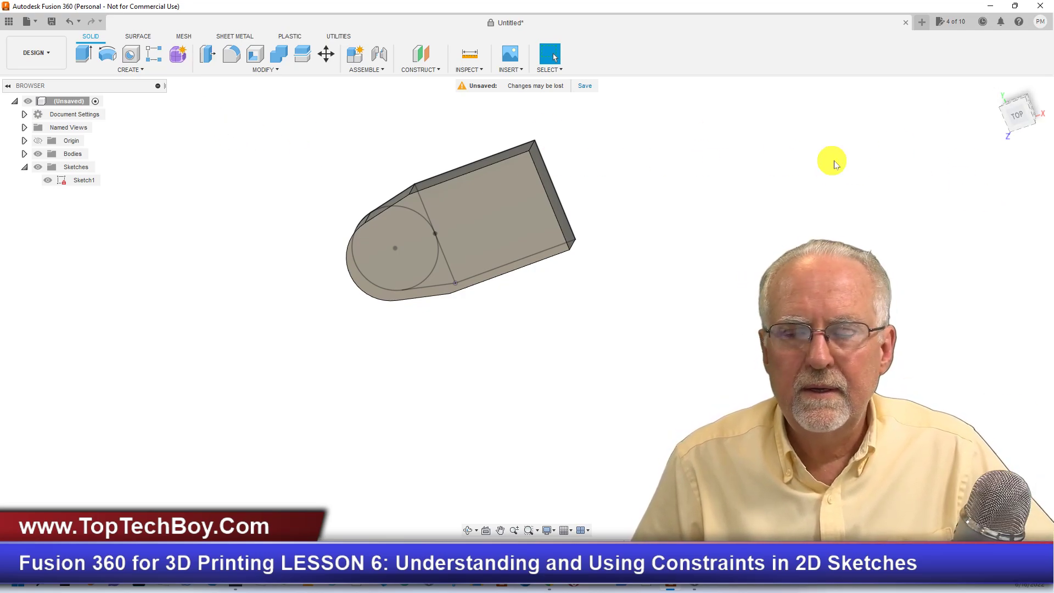
Hide the sketch and examine the extruded solid from above and below.
click(465, 535)
mouse_move(466, 381)
mouse_down()
mouse_move(473, 296)
mouse_move(558, 224)
mouse_move(472, 155)
mouse_move(445, 203)
mouse_move(534, 299)
mouse_move(478, 396)
mouse_move(480, 423)
mouse_move(593, 395)
mouse_move(516, 396)
mouse_up()
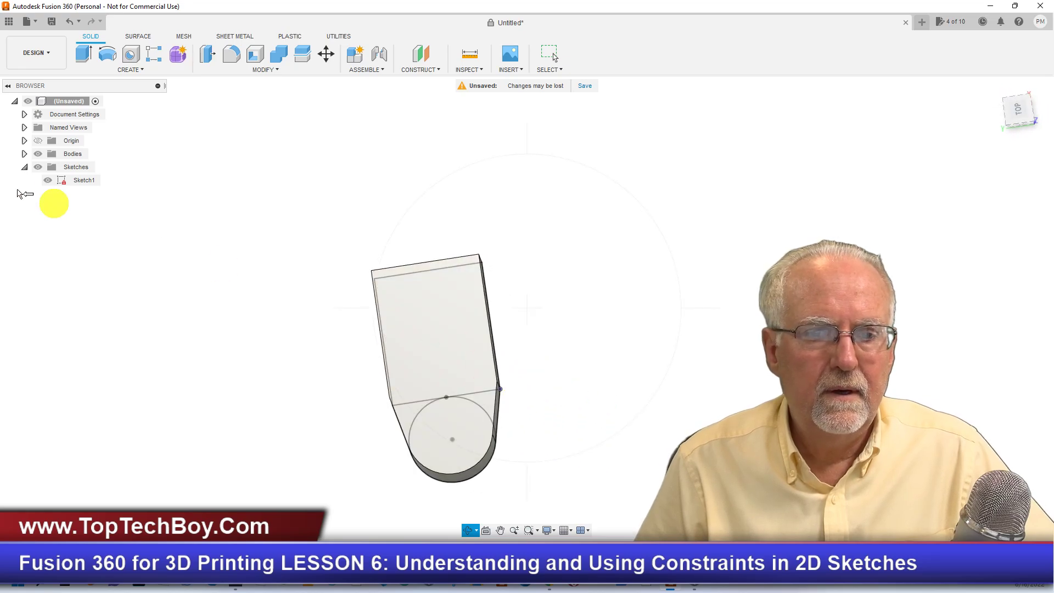
click(48, 180)
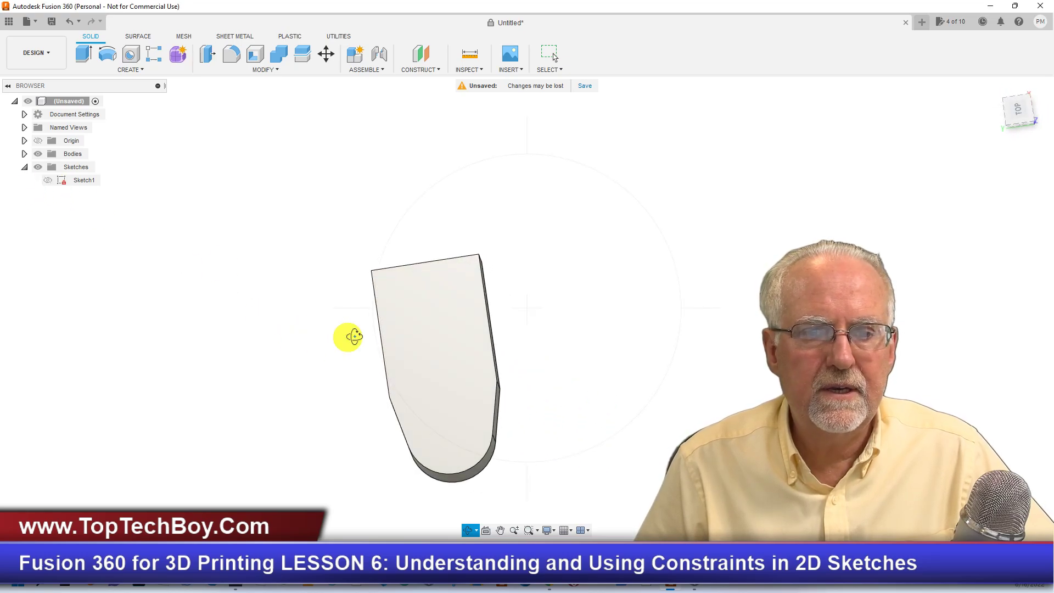
drag(423, 299, 483, 261)
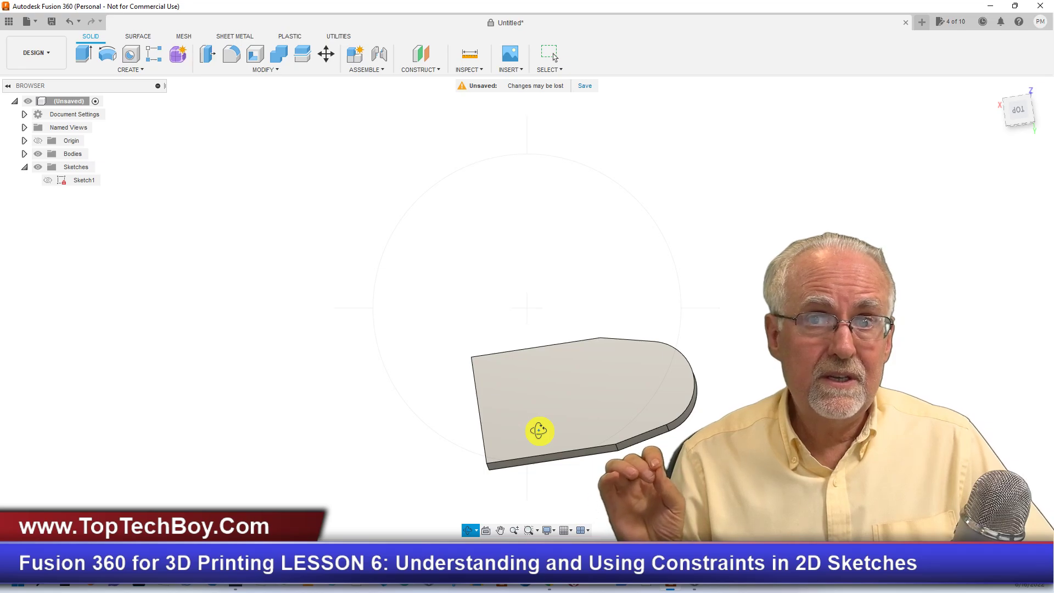
drag(554, 420, 513, 170)
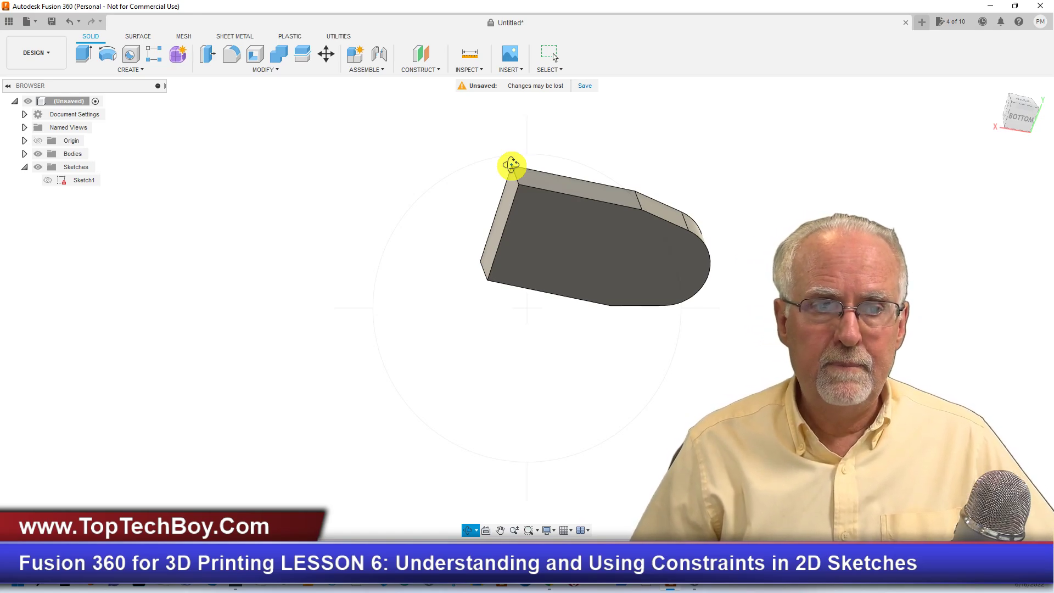
click(279, 71)
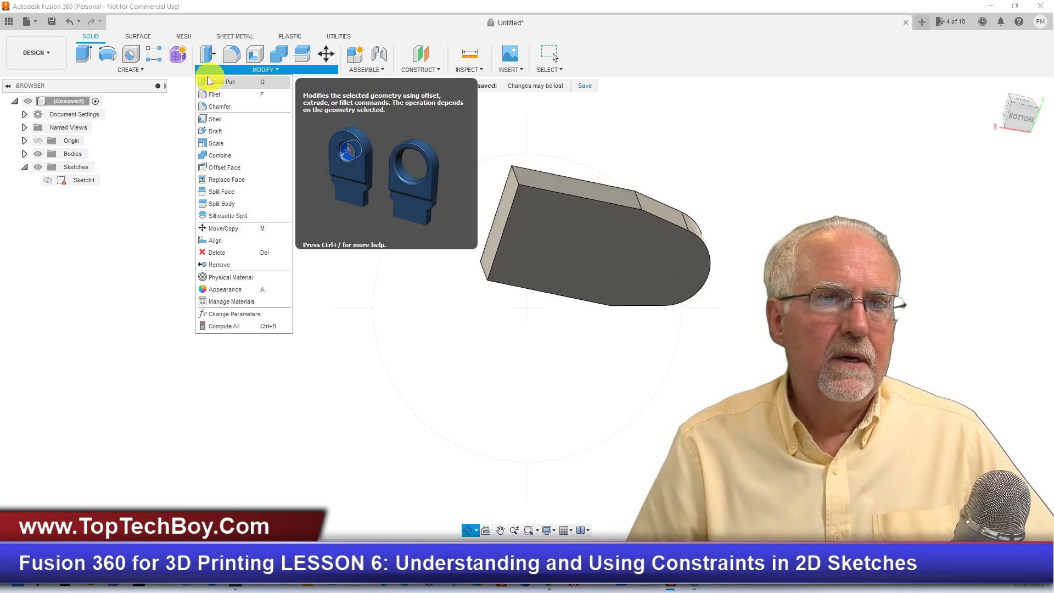
drag(409, 225, 415, 311)
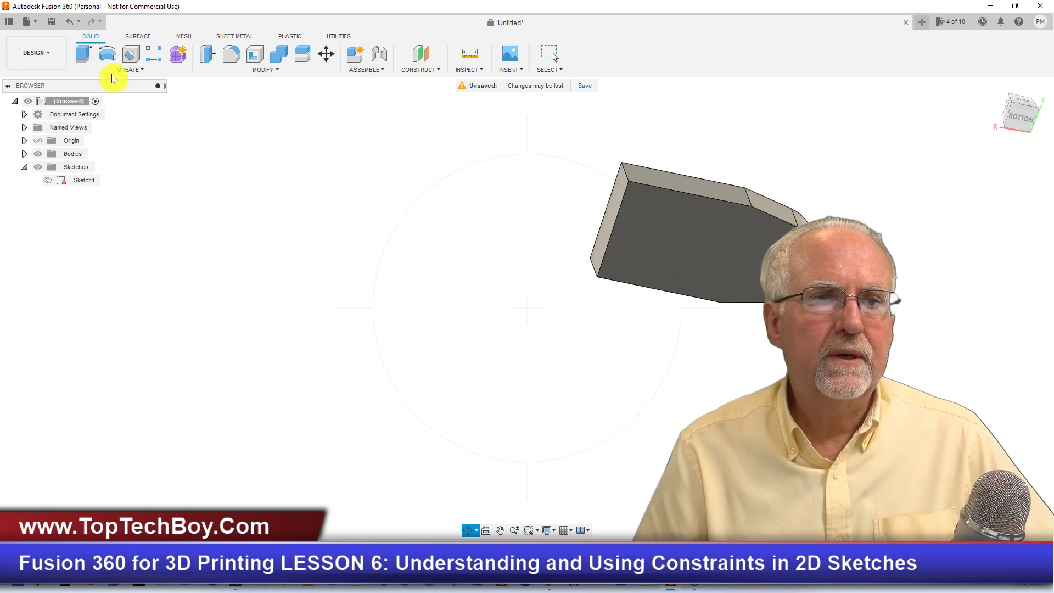
Undo hiding the sketch and the extrusion, and reopen Sketch1 for editing.
click(74, 26)
click(74, 26)
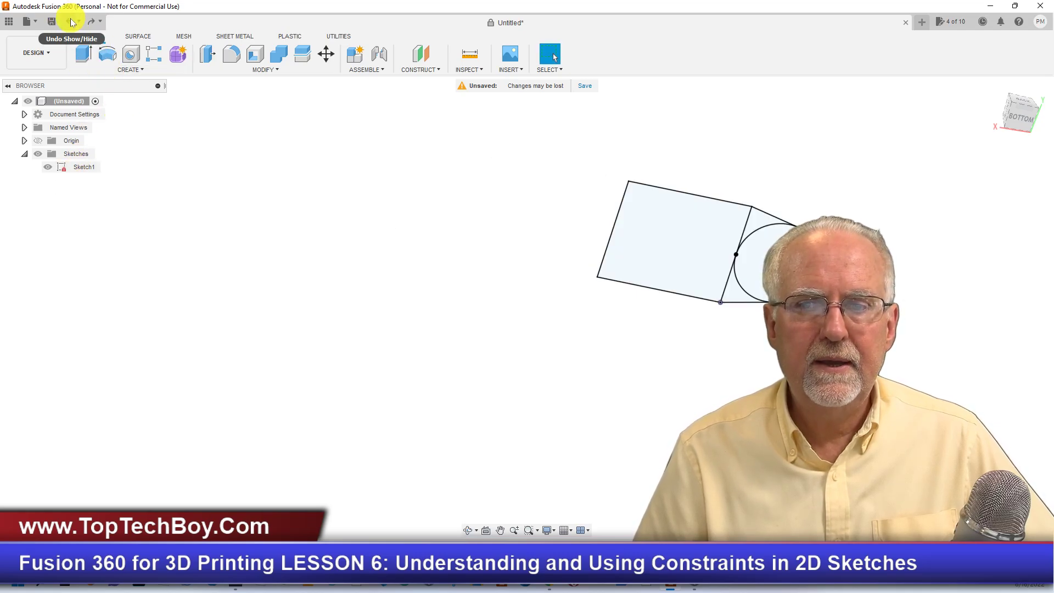
right_click(79, 171)
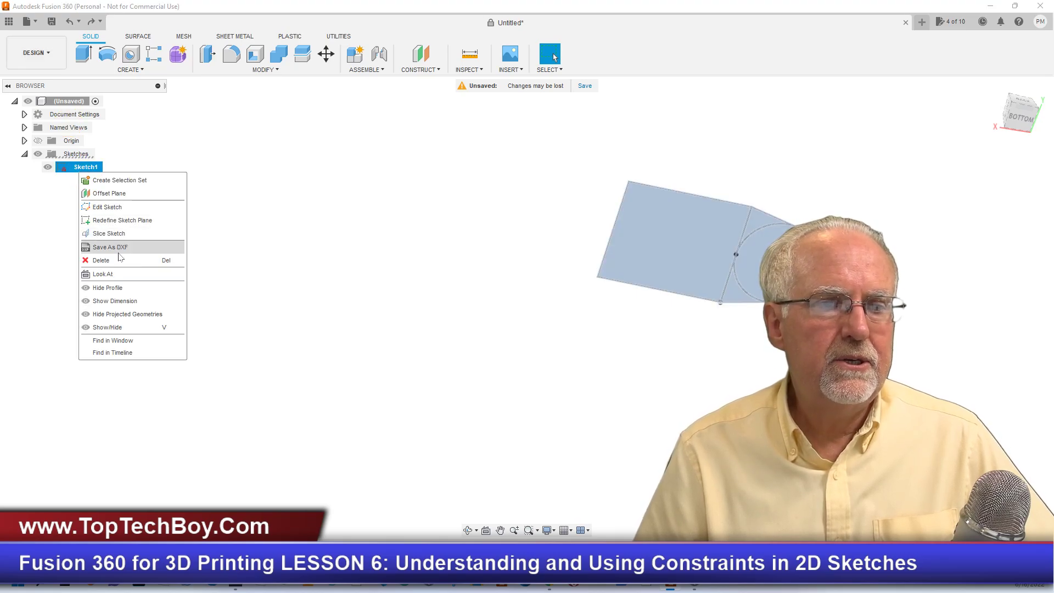
click(105, 212)
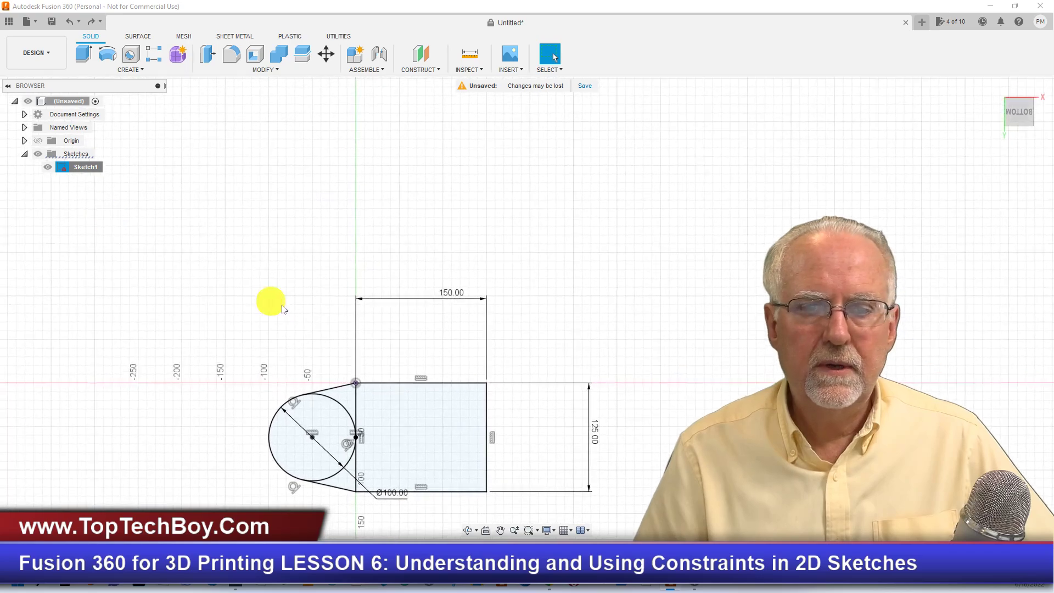
Delete all geometry from the sketch, including the rectangle, circle, tangent lines and their dimensions.
scroll(432, 231, down, 5)
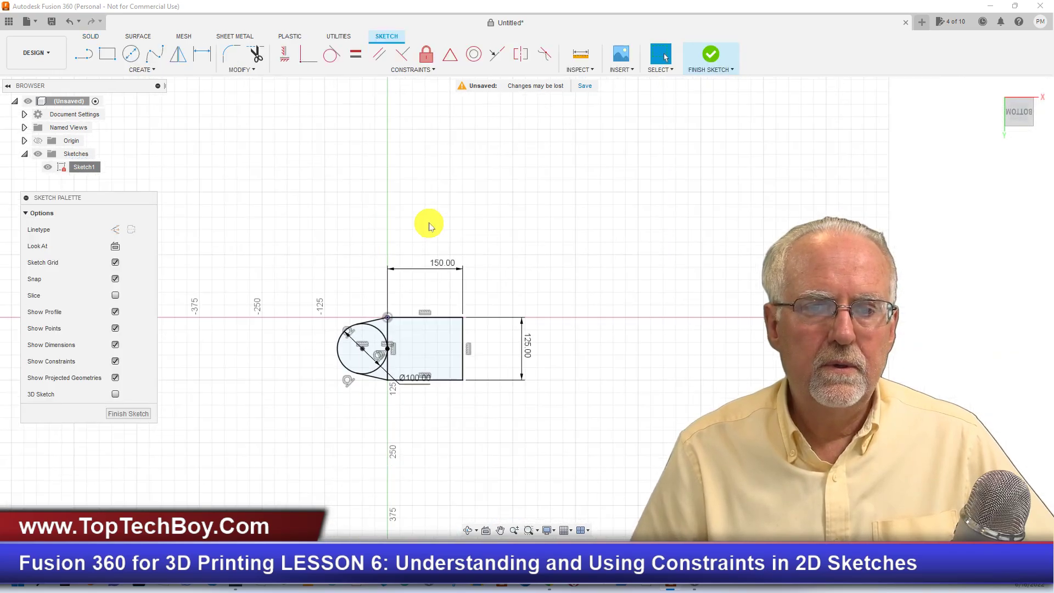
scroll(431, 426, up, 3)
scroll(411, 374, down, 2)
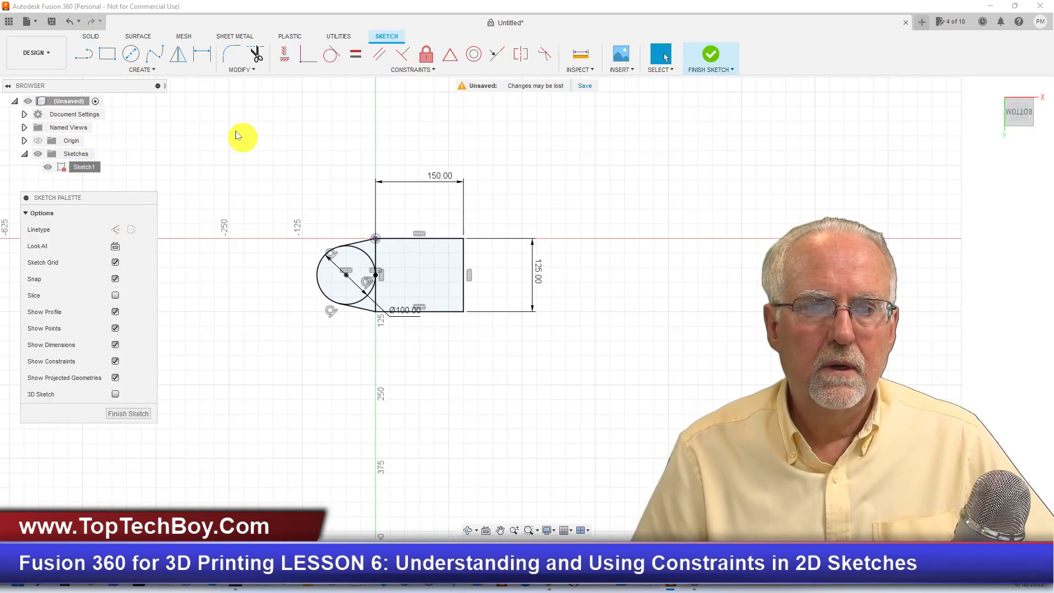
mouse_move(229, 127)
mouse_down()
mouse_move(641, 371)
mouse_move(659, 401)
mouse_up()
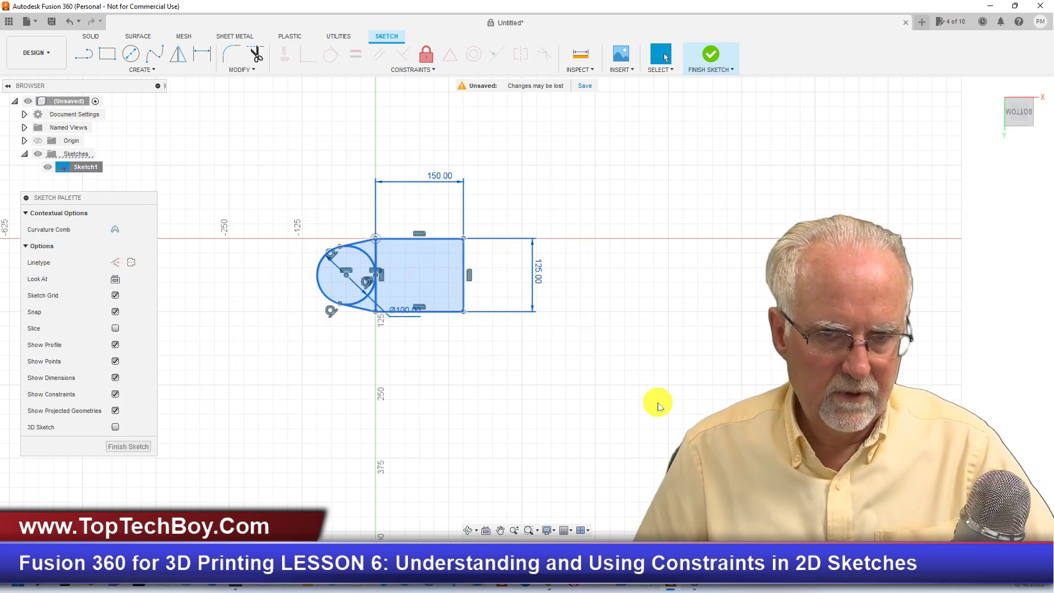
key(Delete)
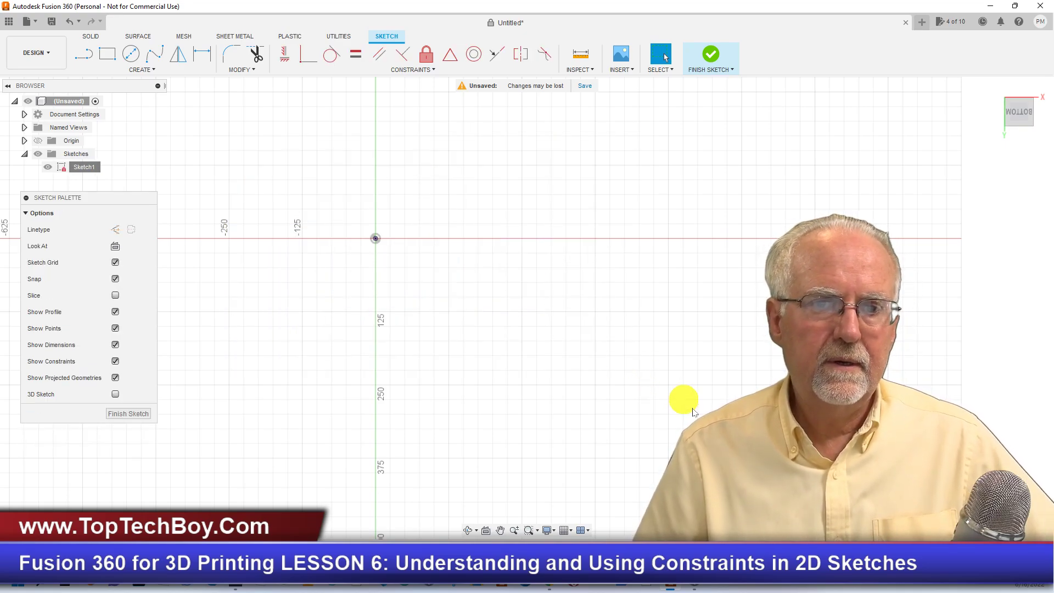
Draw a circle centered on the origin and dimension its diameter to 200 mm.
click(132, 54)
click(376, 240)
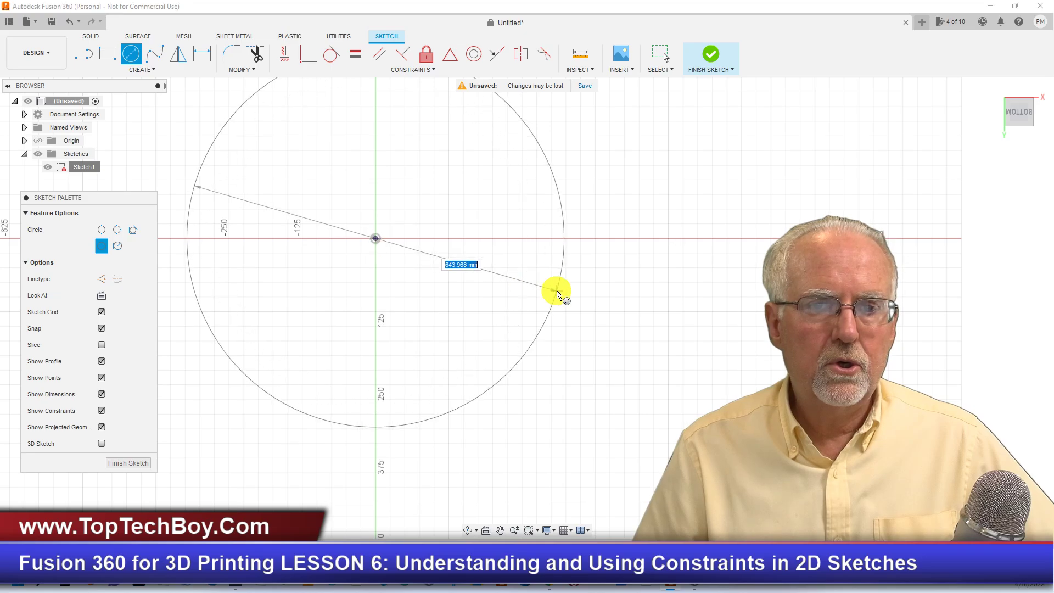
click(519, 286)
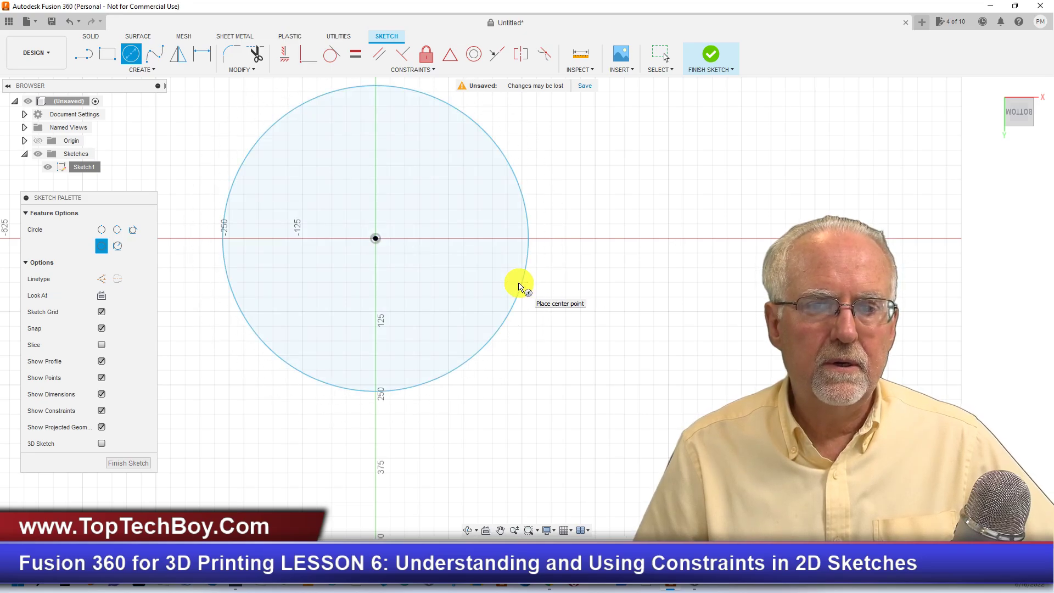
key(d)
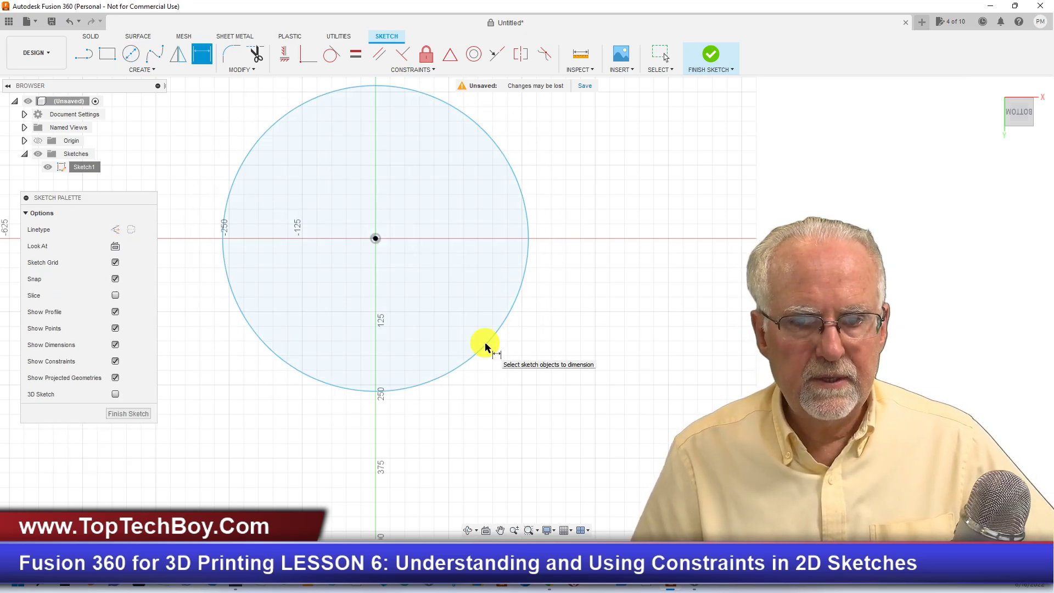
click(472, 354)
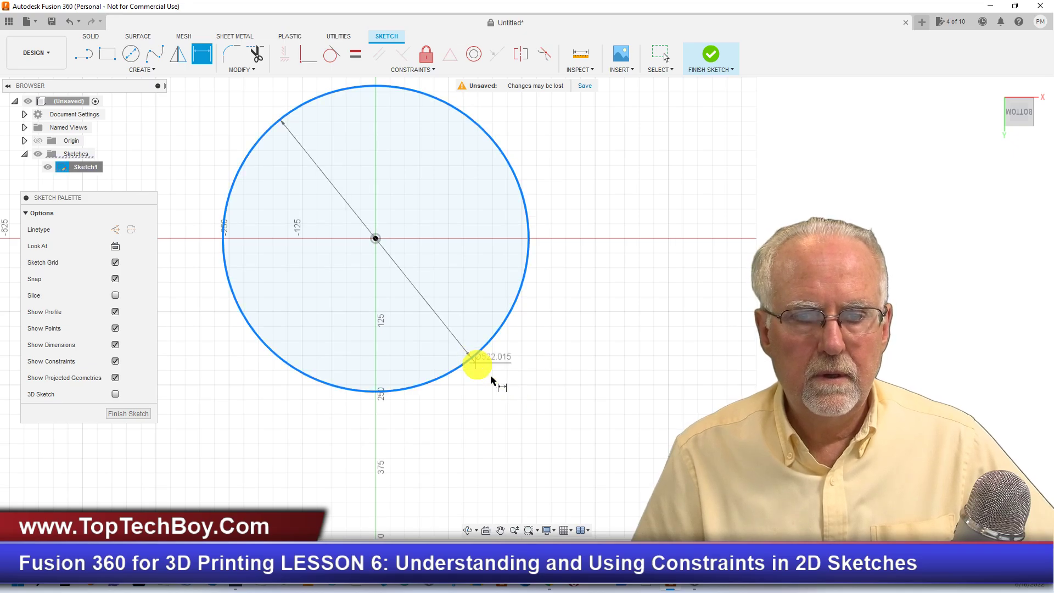
click(565, 428)
text(2)
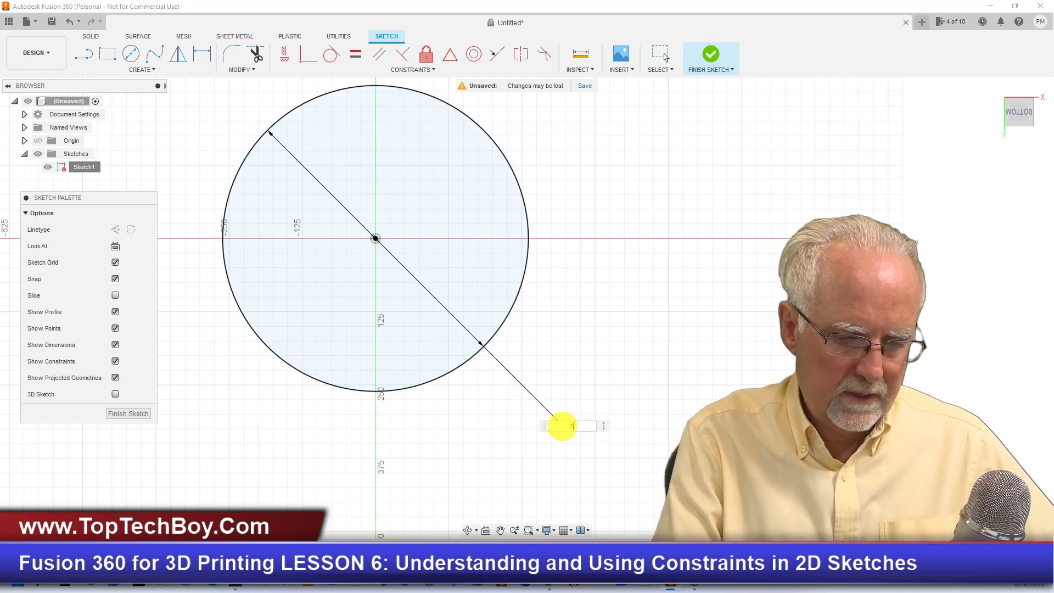
text(00)
key(Return)
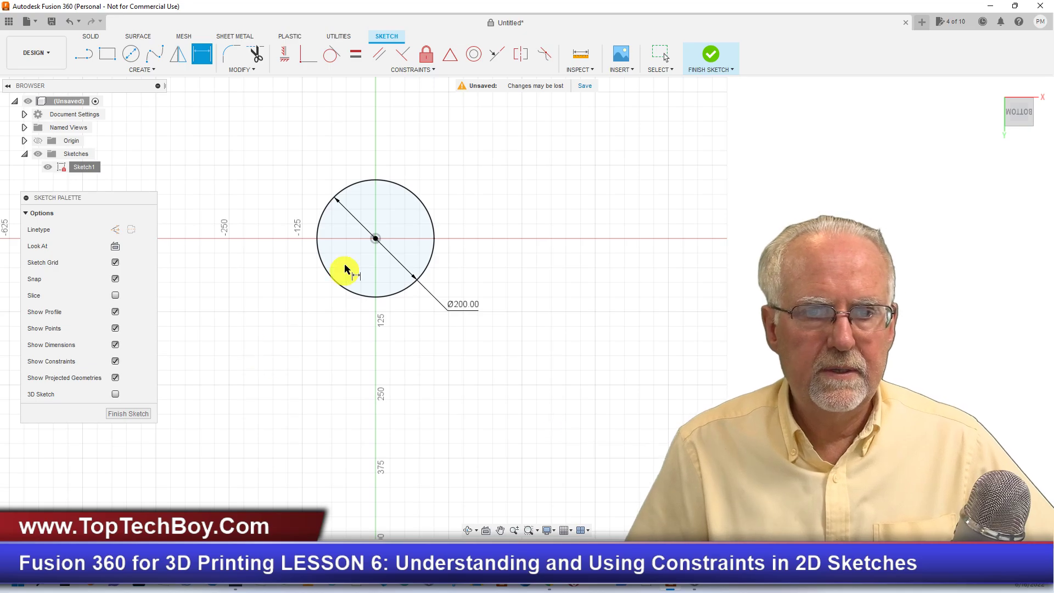
Draw a 50 mm horizontal line from the circle's center toward its left side.
scroll(345, 269, up, 1)
scroll(343, 267, up, 3)
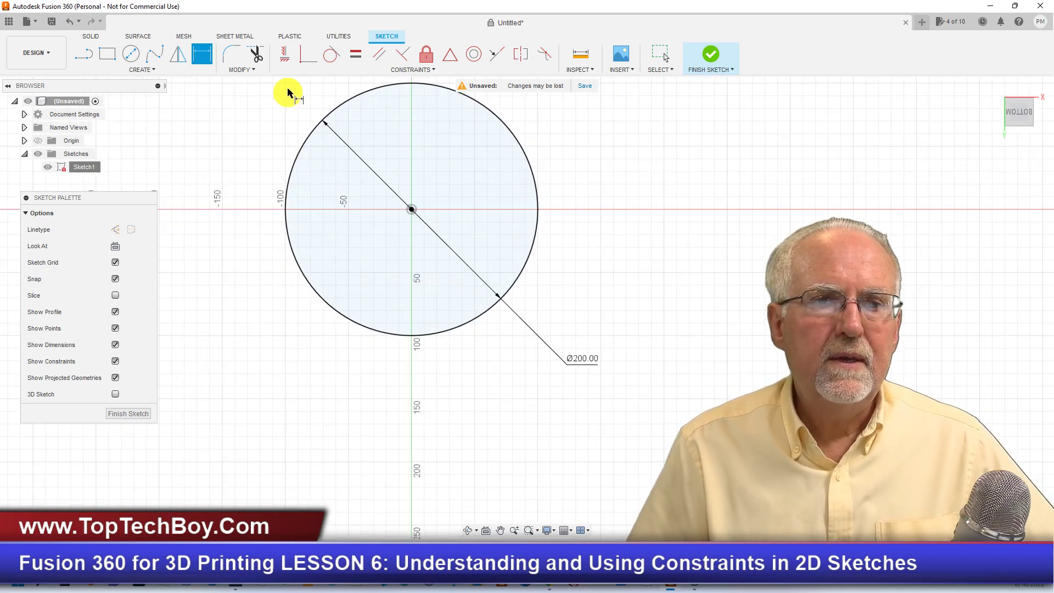
click(84, 55)
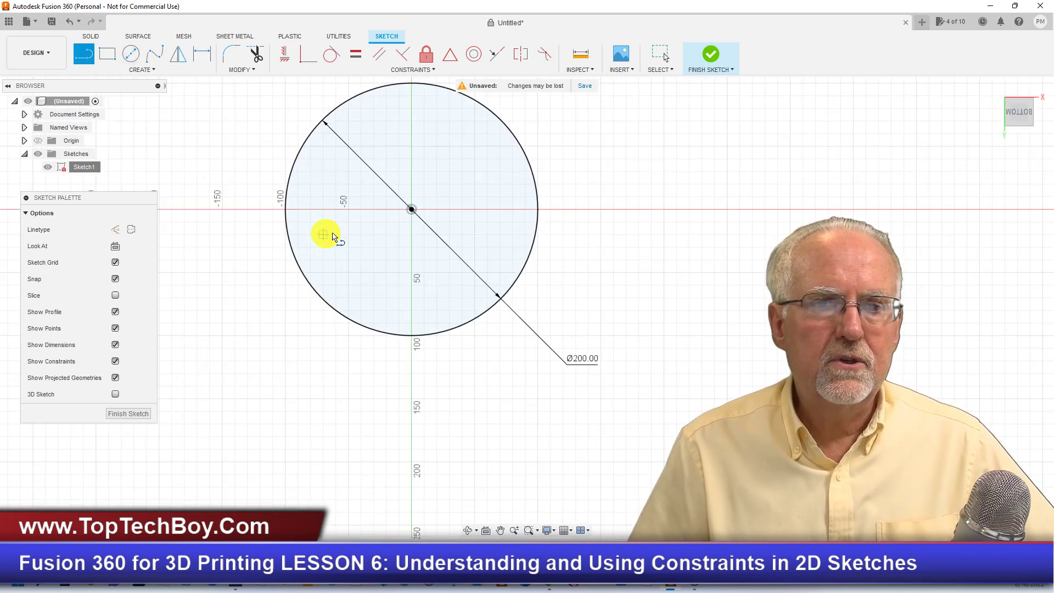
click(412, 209)
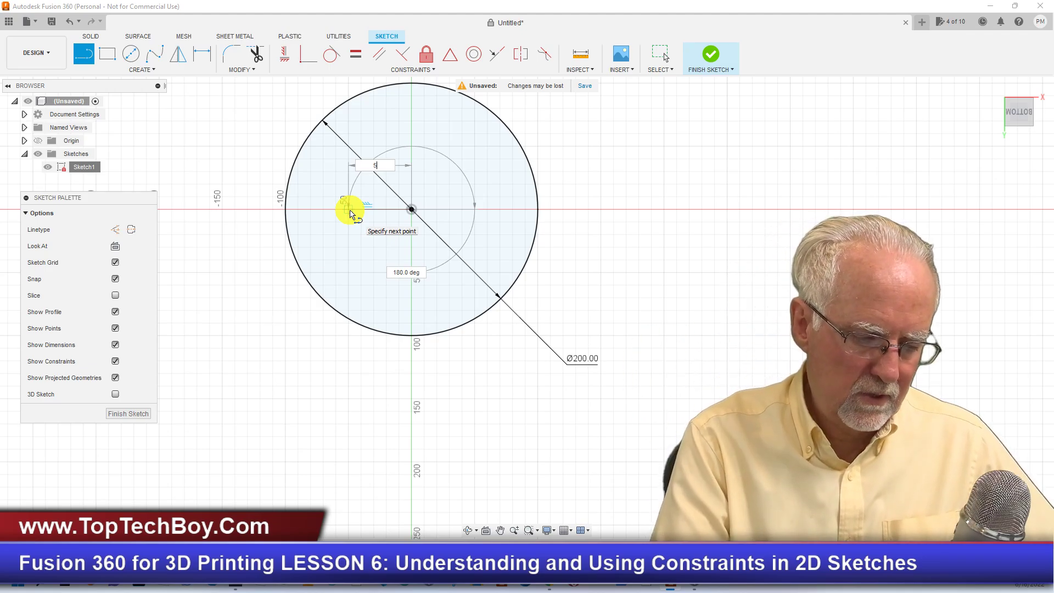
key(Escape)
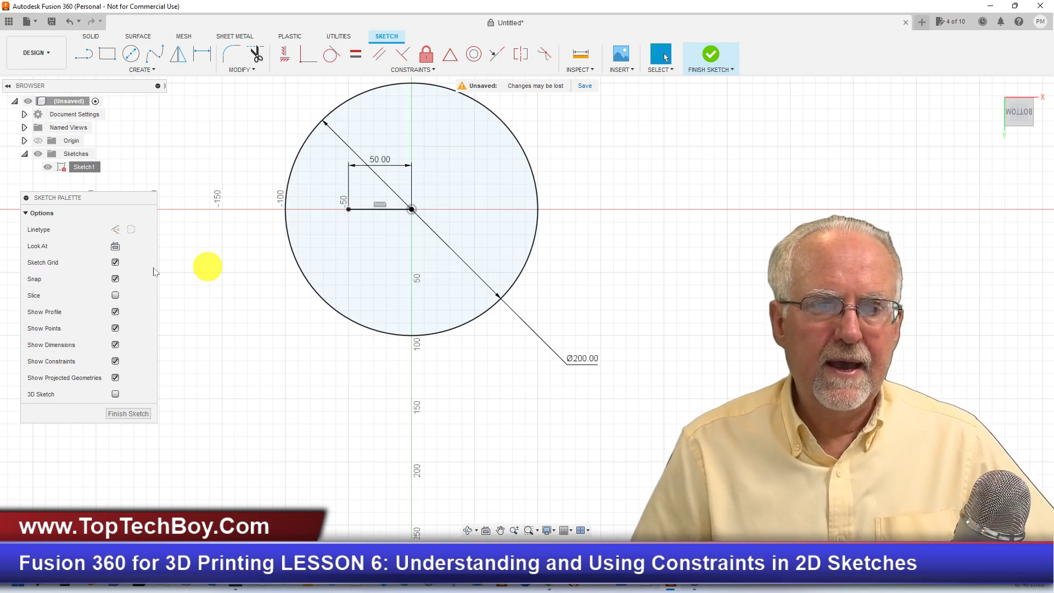
Convert the horizontal line to construction geometry and move its 50 mm dimension well below the circle.
click(115, 229)
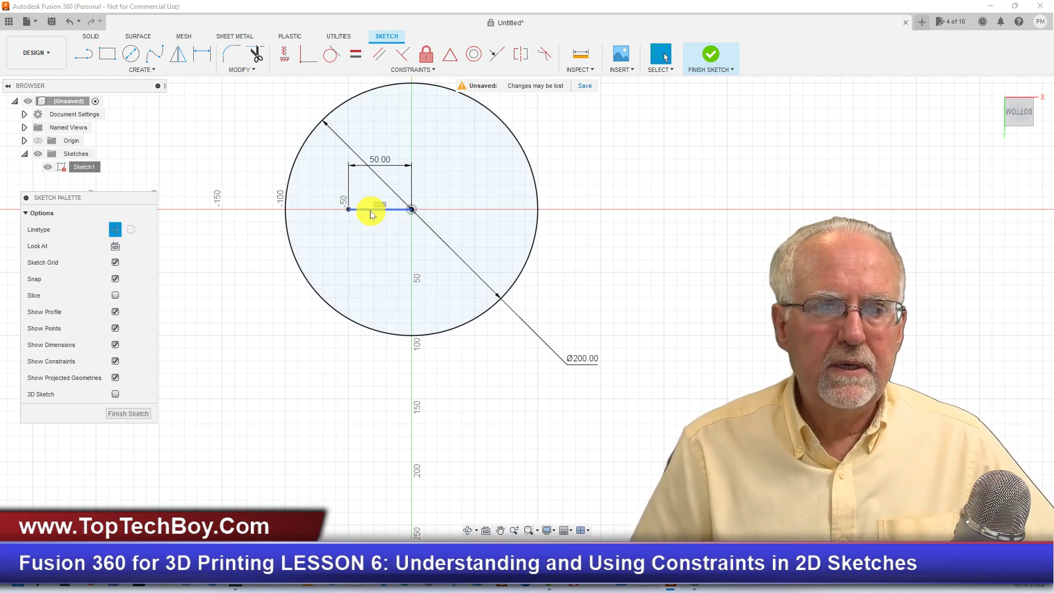
click(372, 220)
click(116, 229)
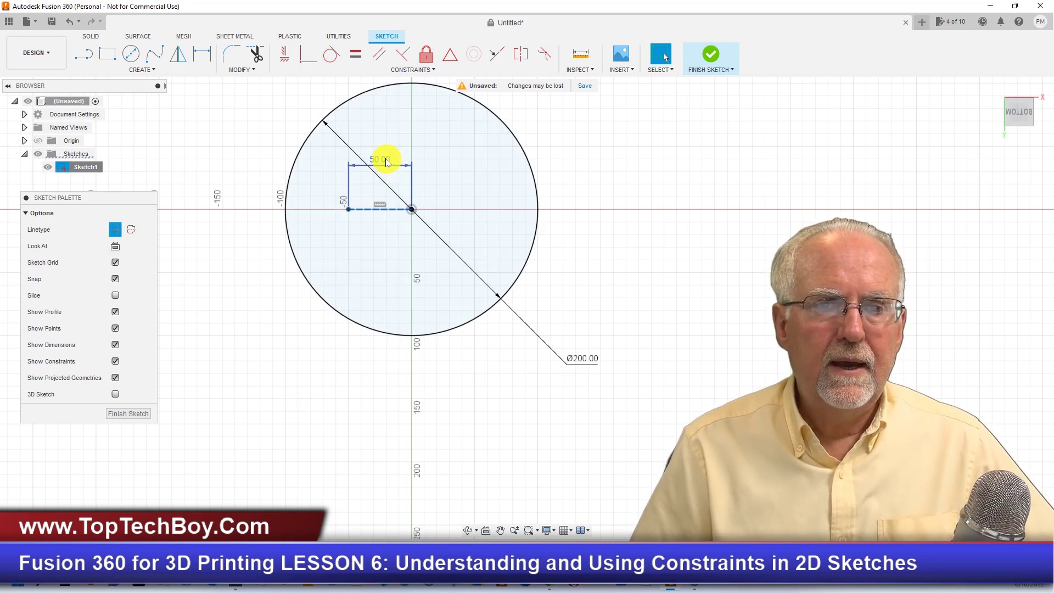
drag(387, 162, 378, 468)
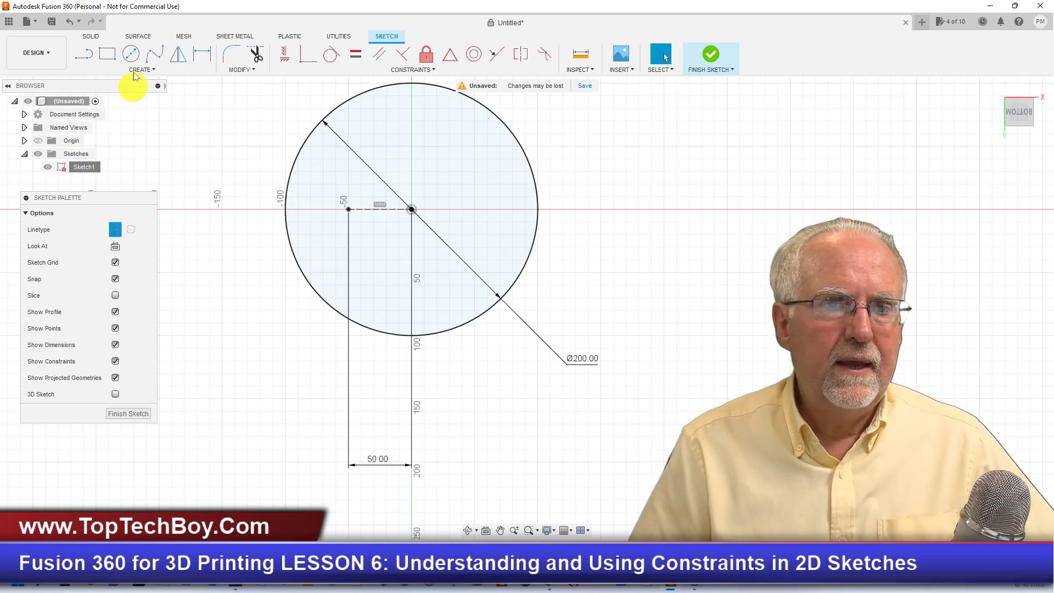
Draw a 25 mm diameter construction circle centered on the left end of the construction line.
click(131, 53)
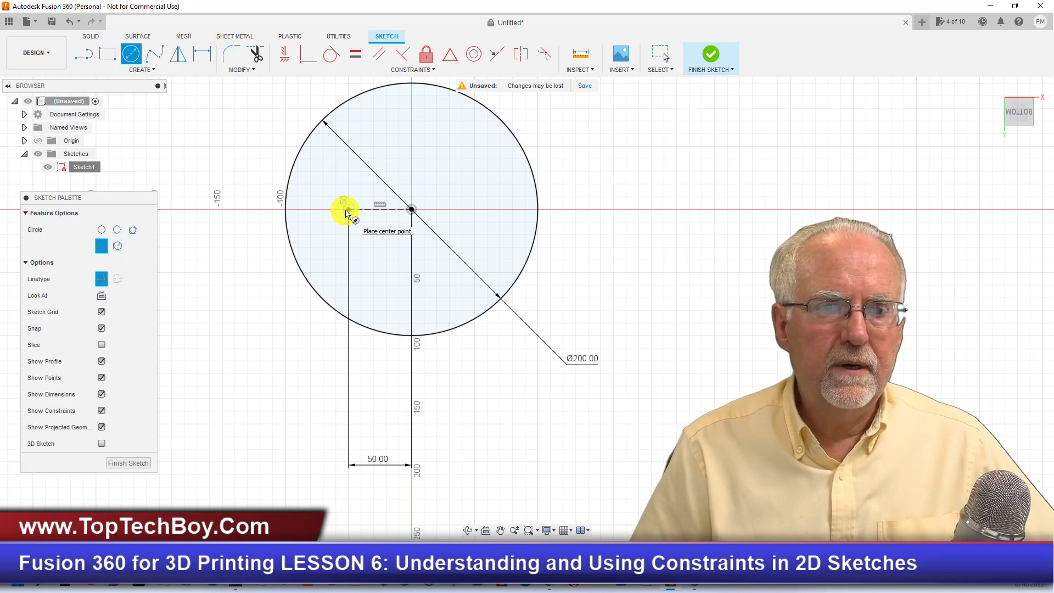
click(348, 211)
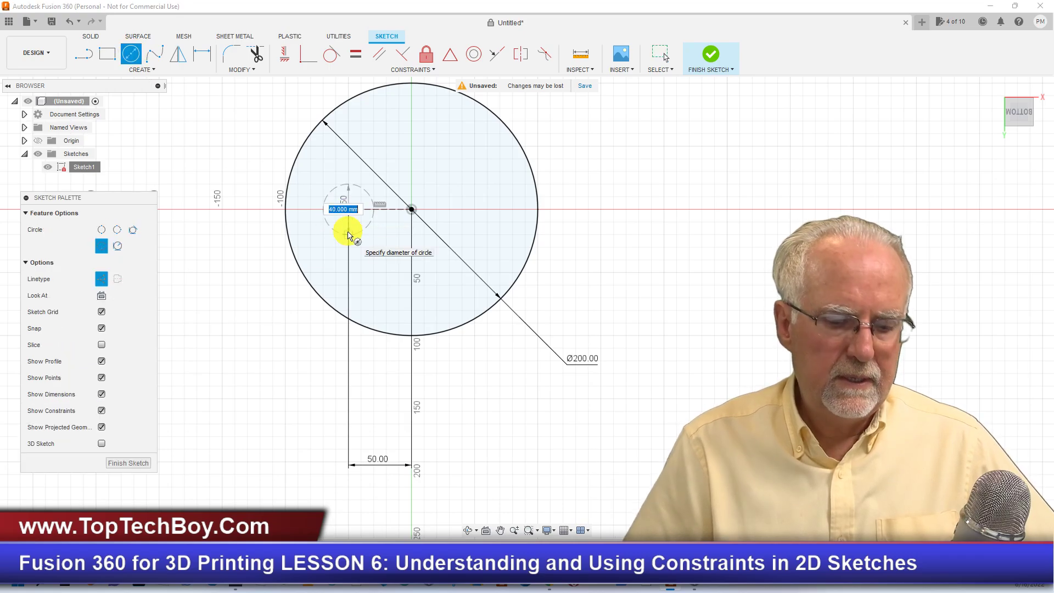
text(25)
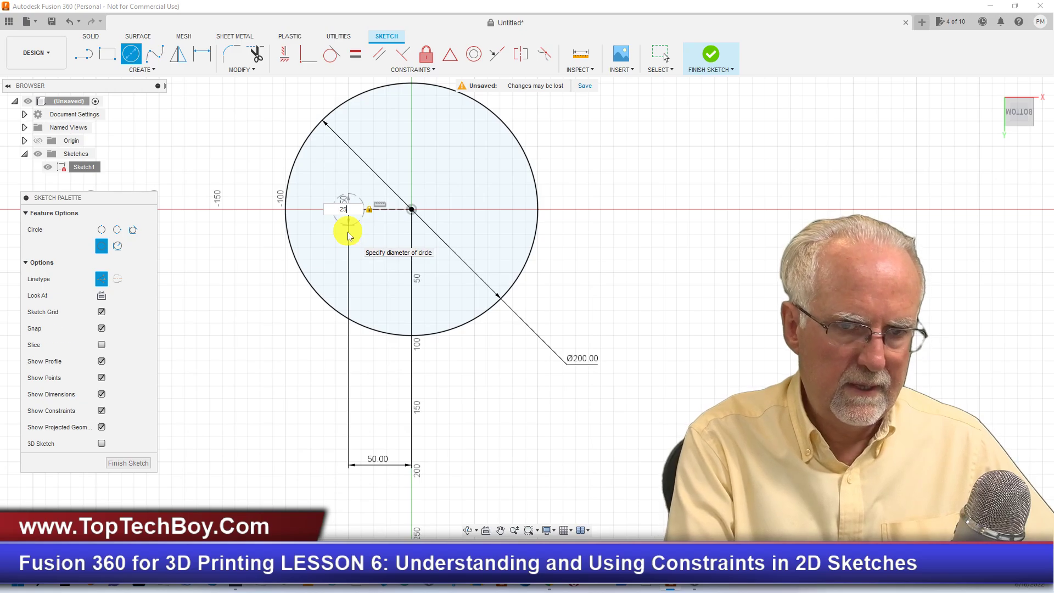
key(Return)
key(Escape)
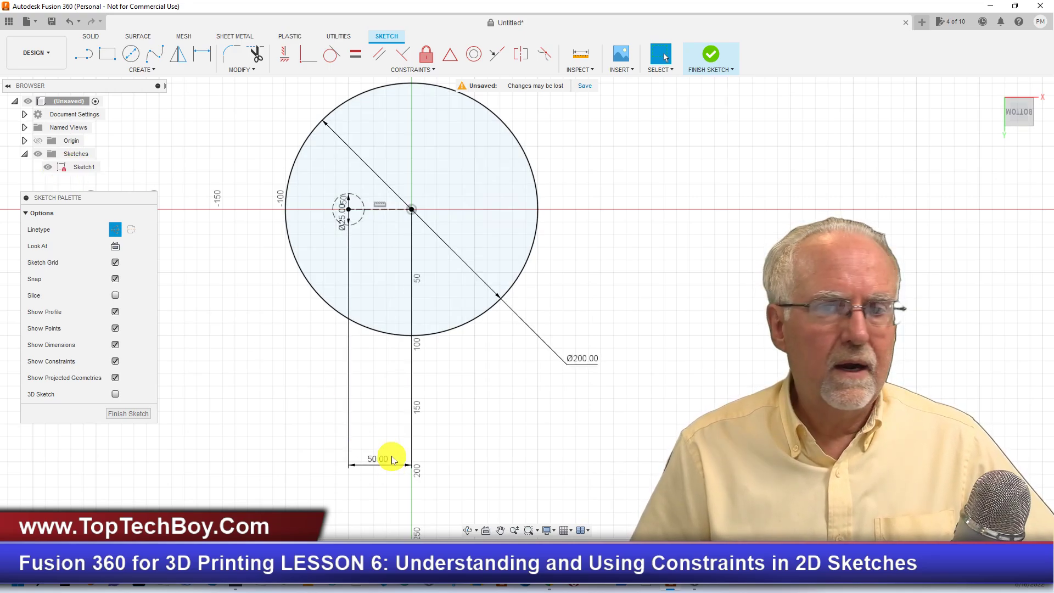
click(149, 70)
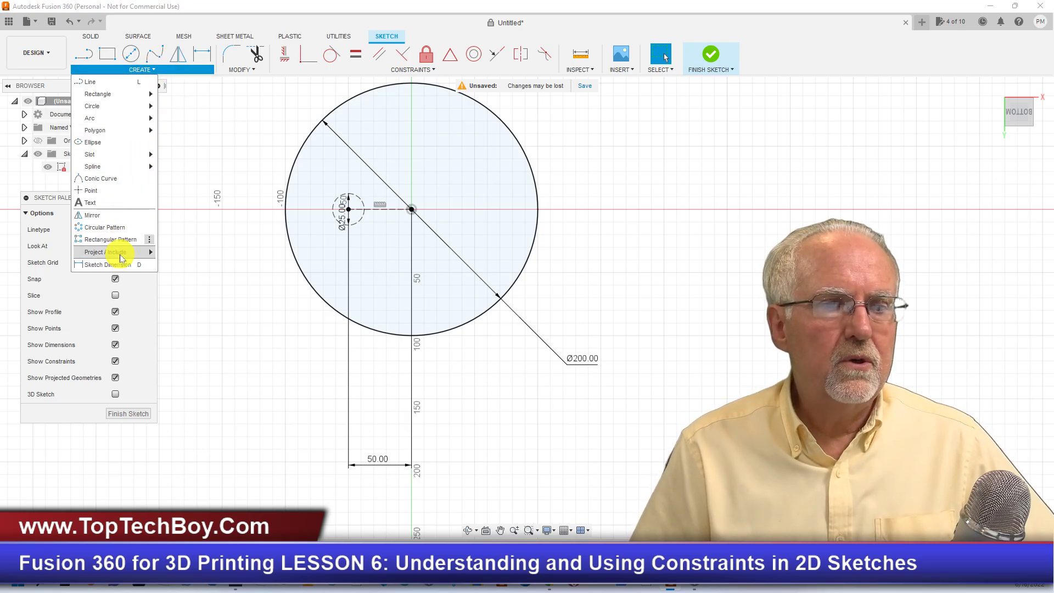
click(114, 227)
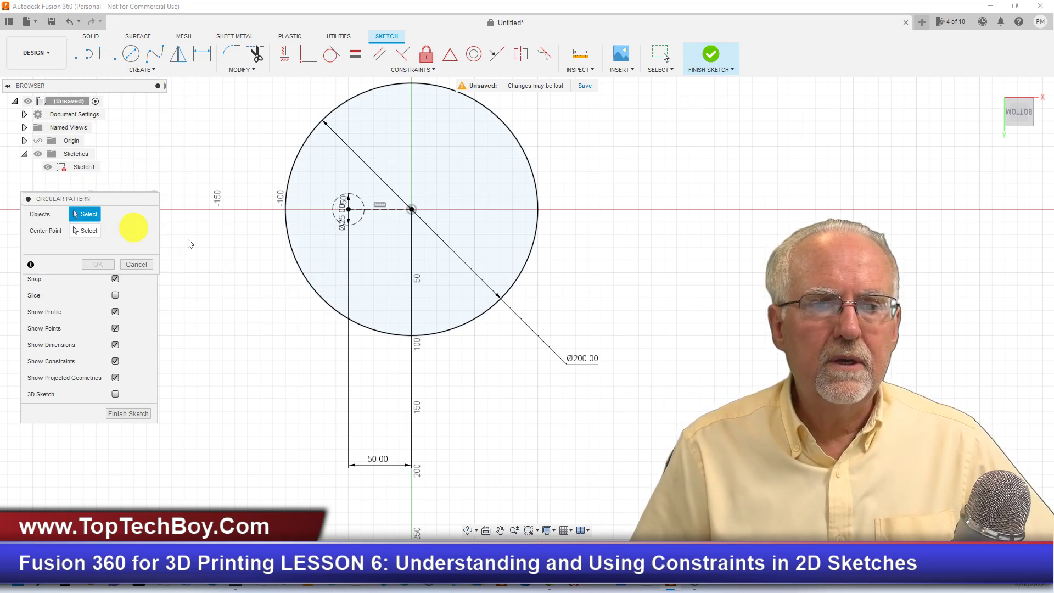
click(357, 225)
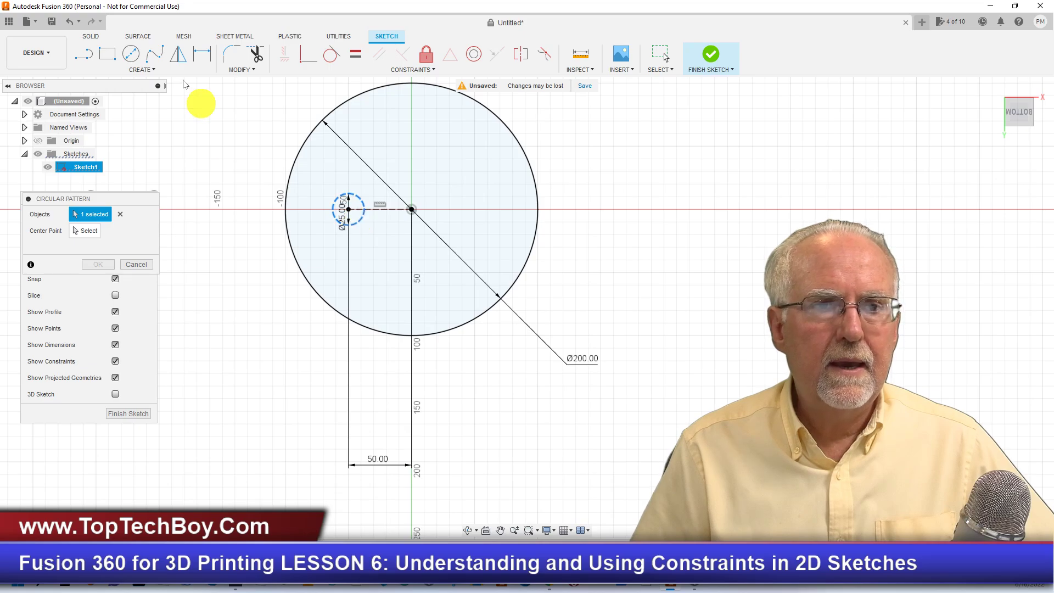
Create a full circular pattern of the 25 mm construction circle around the large circle's center with a quantity of 8.
click(161, 71)
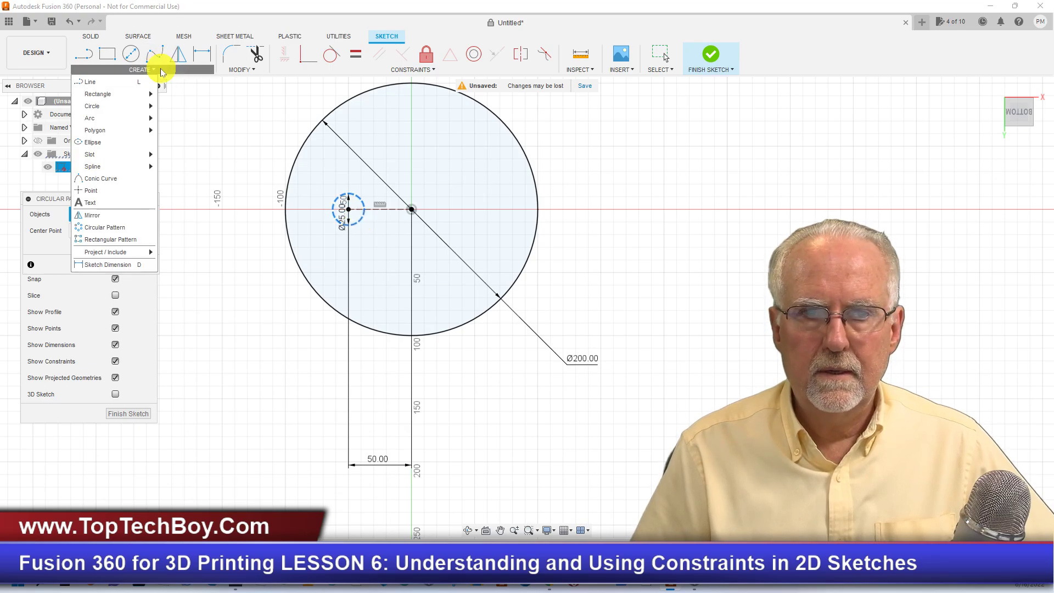
click(142, 232)
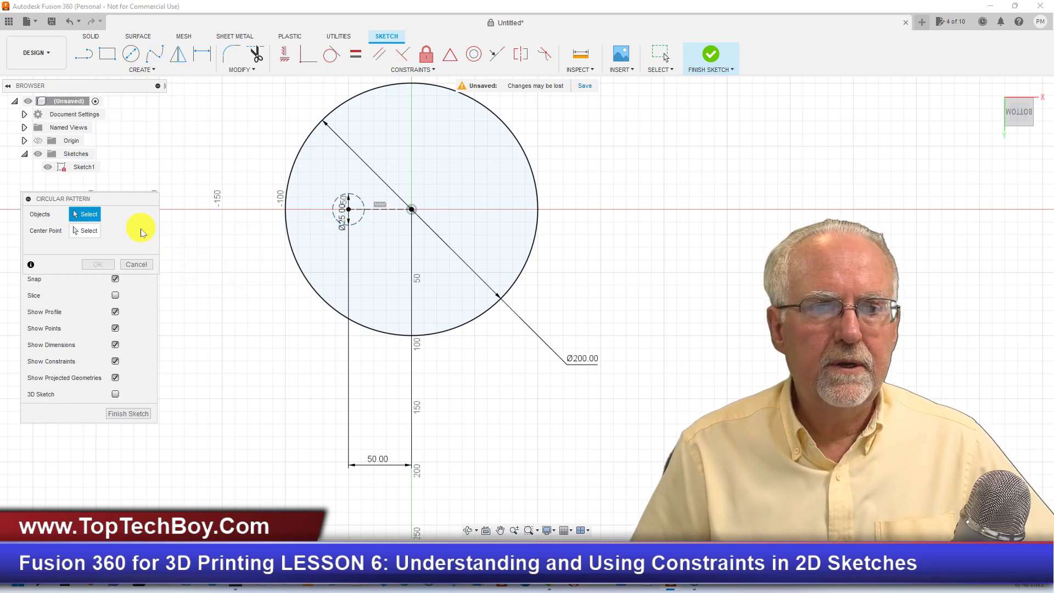
drag(109, 200, 142, 229)
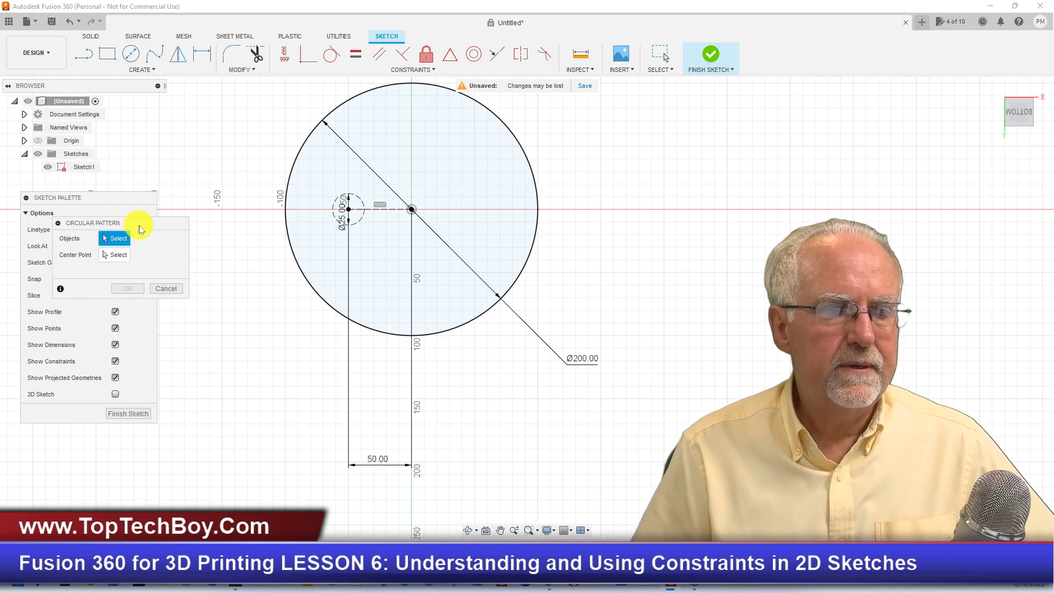
click(361, 223)
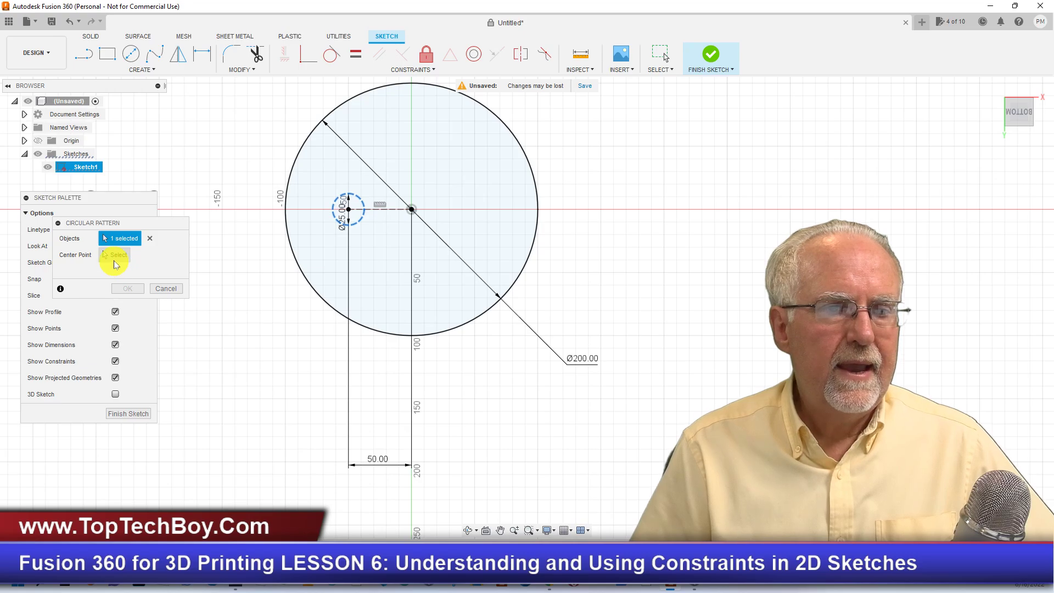
click(115, 257)
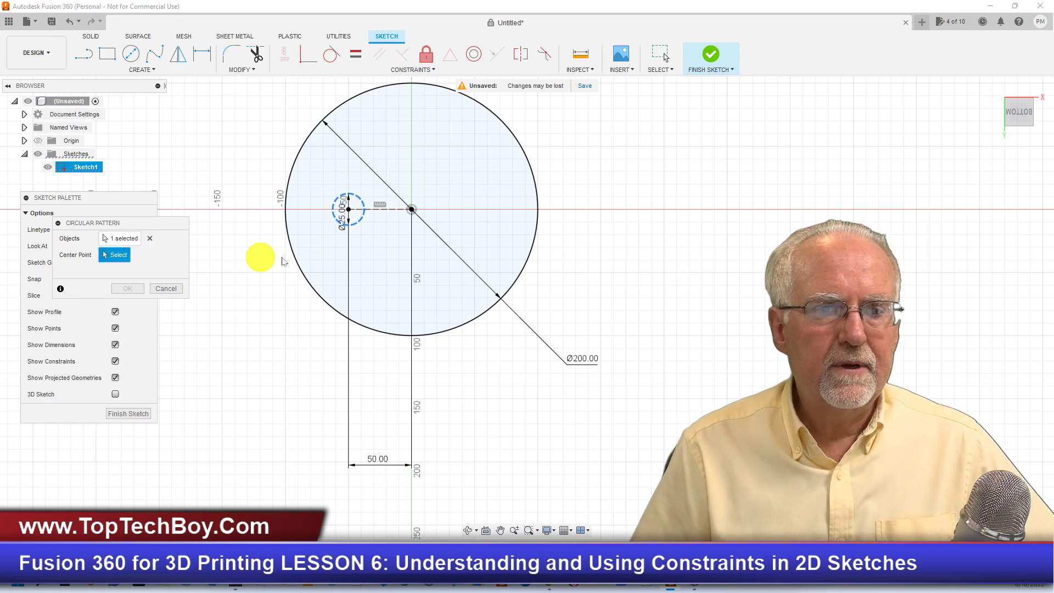
click(412, 209)
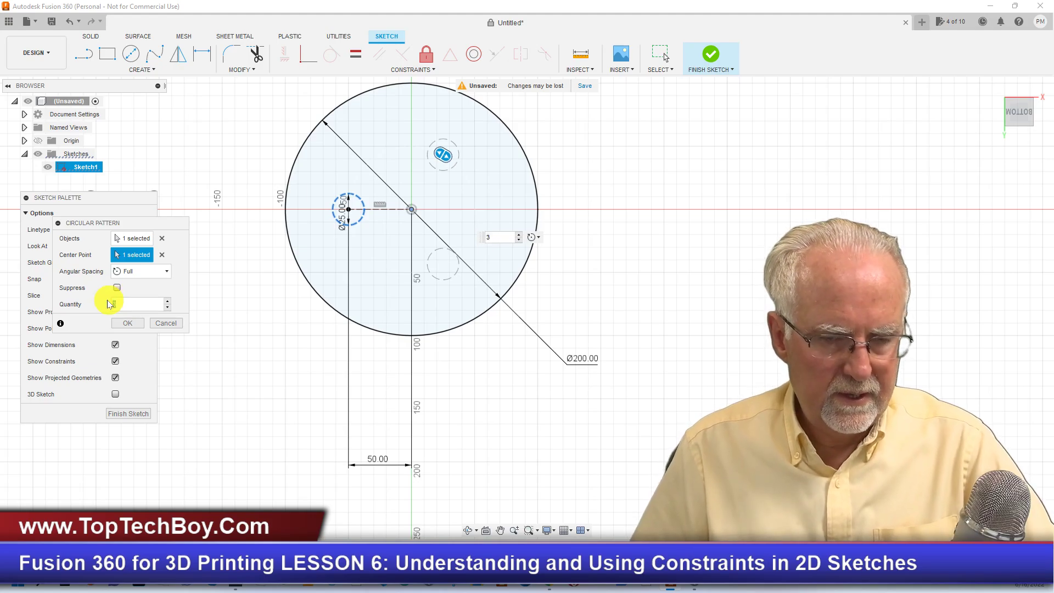
text(8)
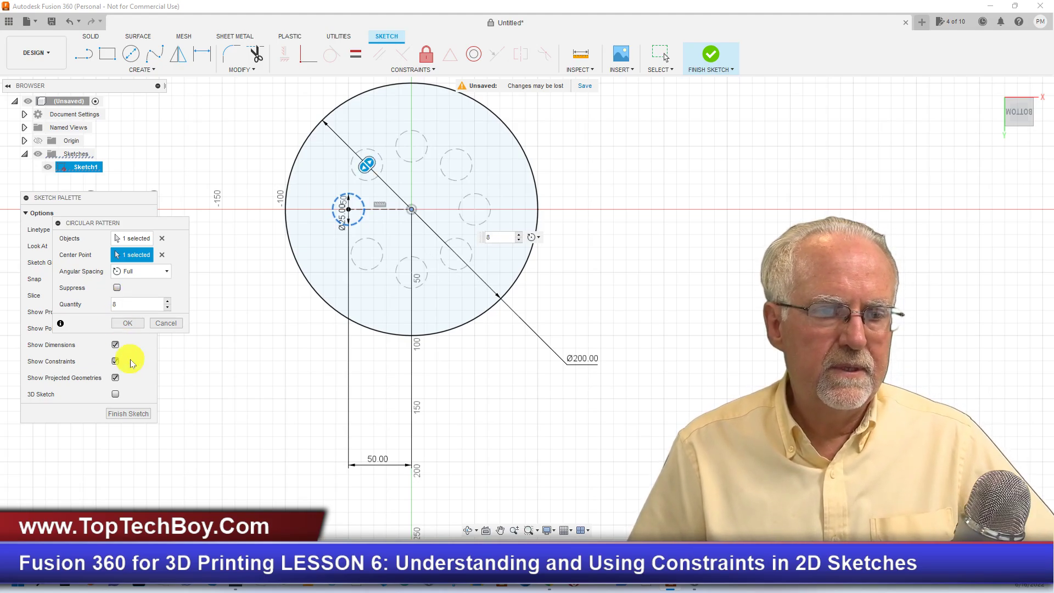
click(126, 323)
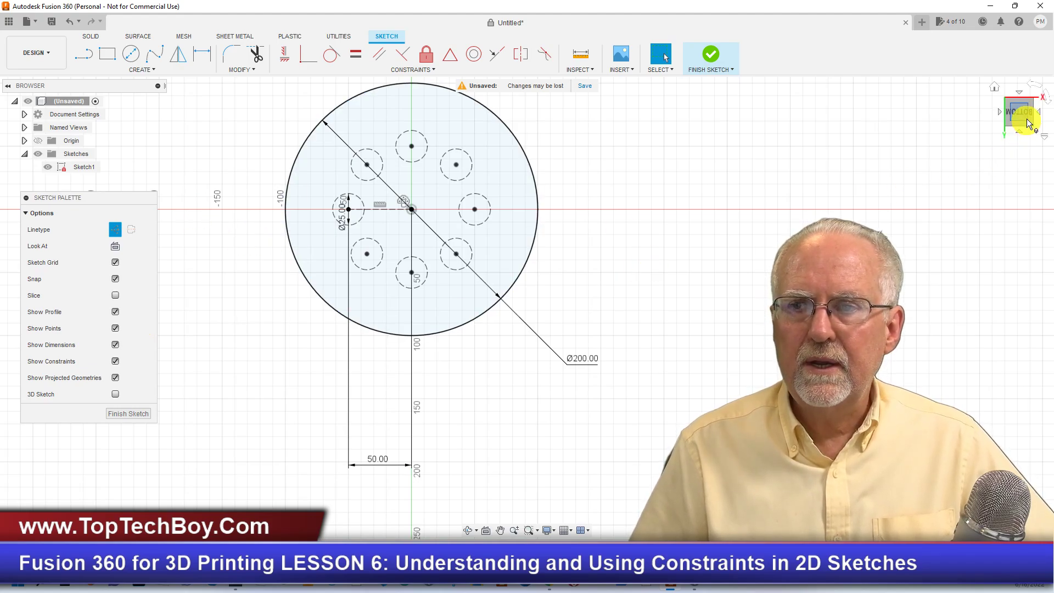
Try selecting the disc profile outside the sketch, and return to editing the sketch.
click(137, 415)
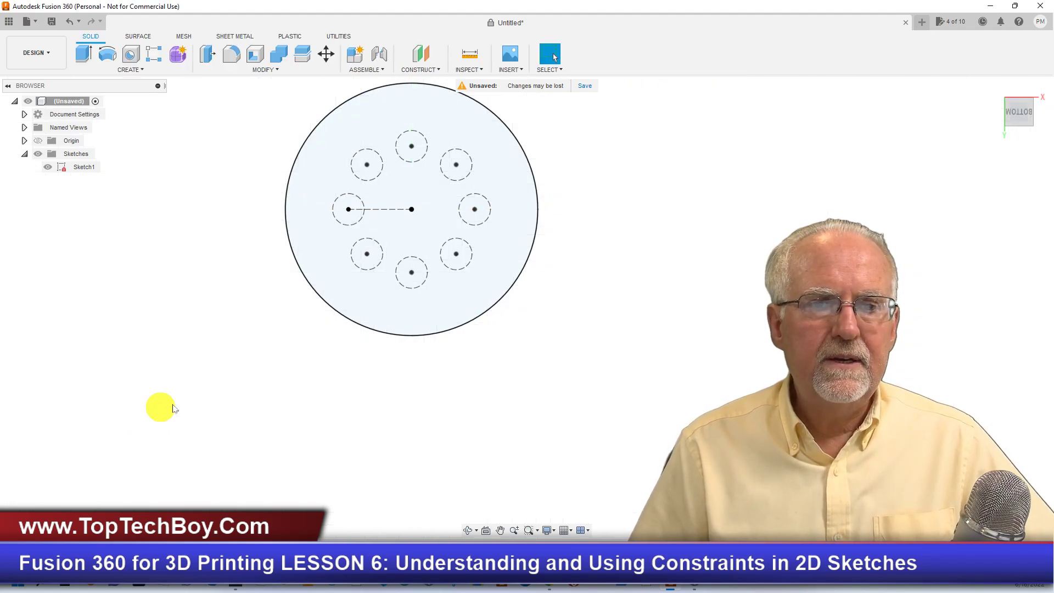
click(995, 89)
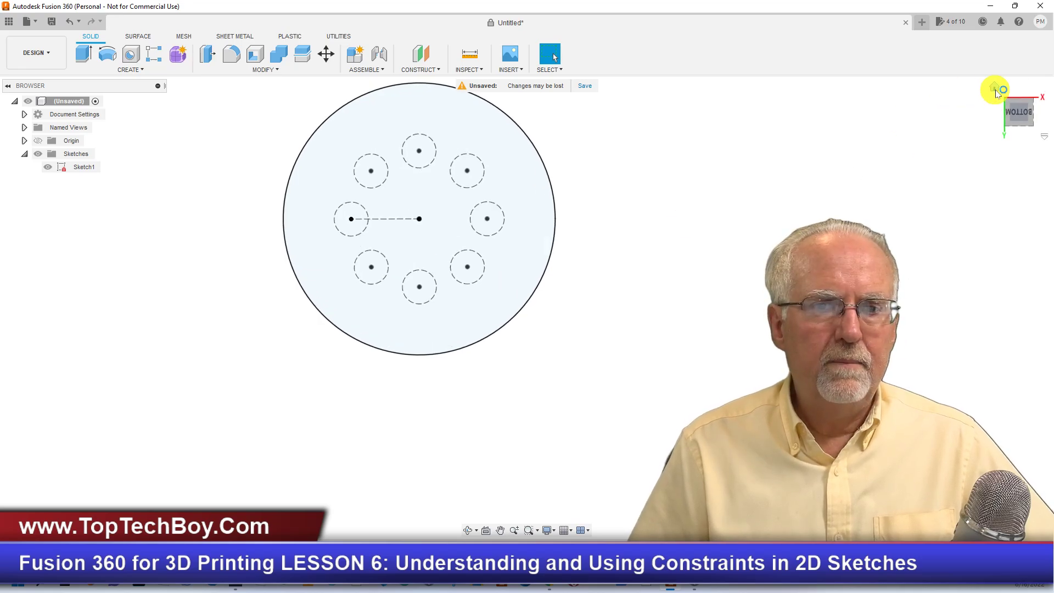
click(388, 259)
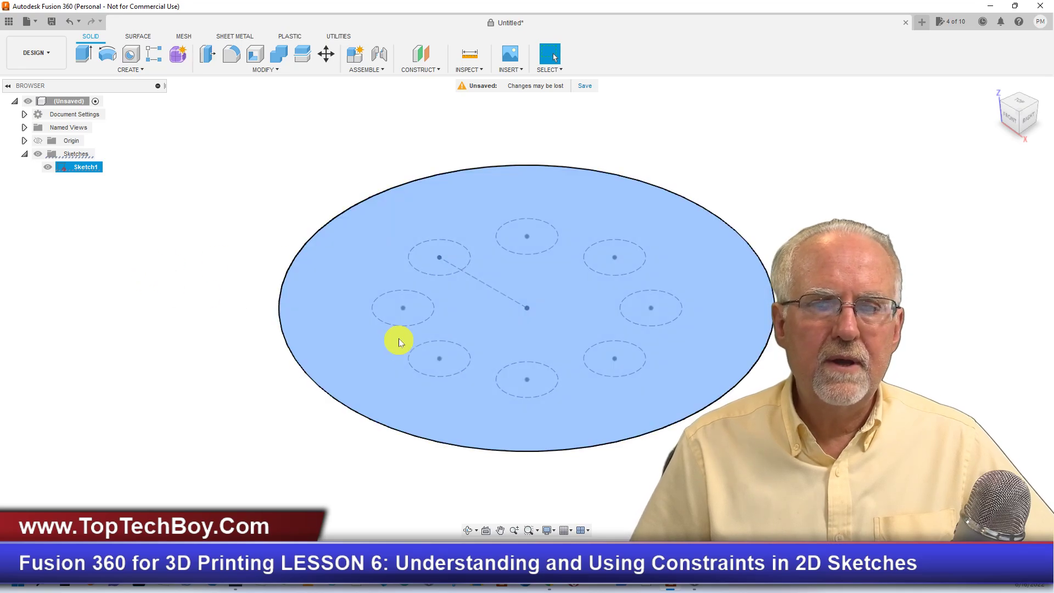
click(73, 23)
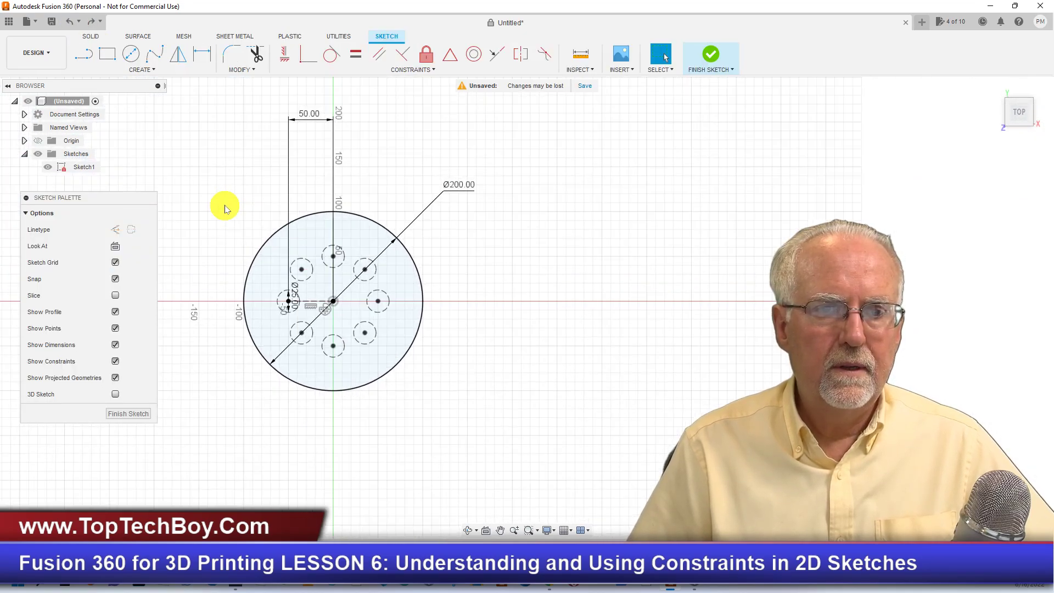
click(113, 231)
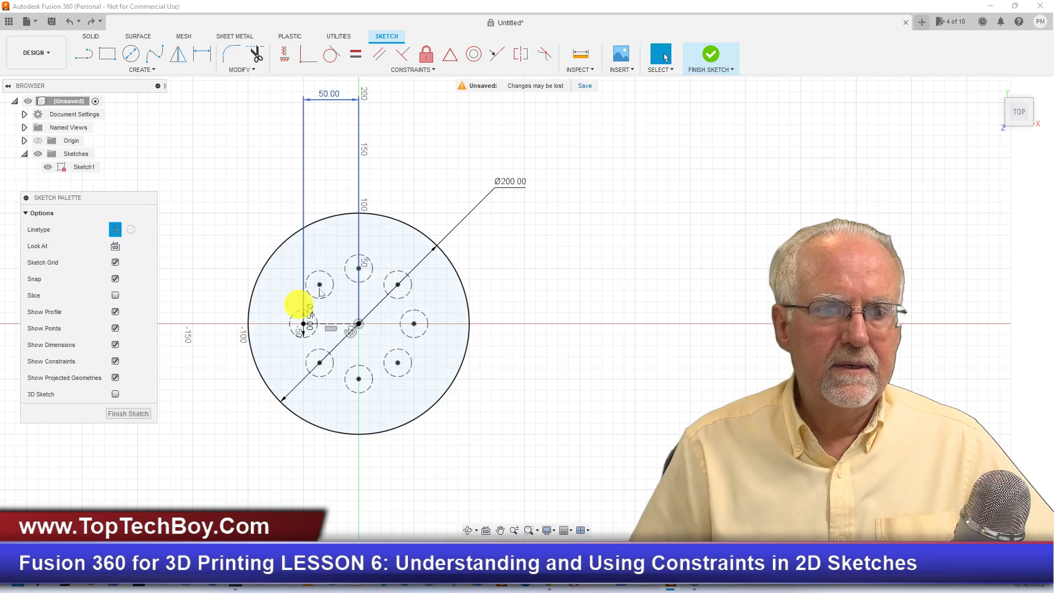
click(330, 279)
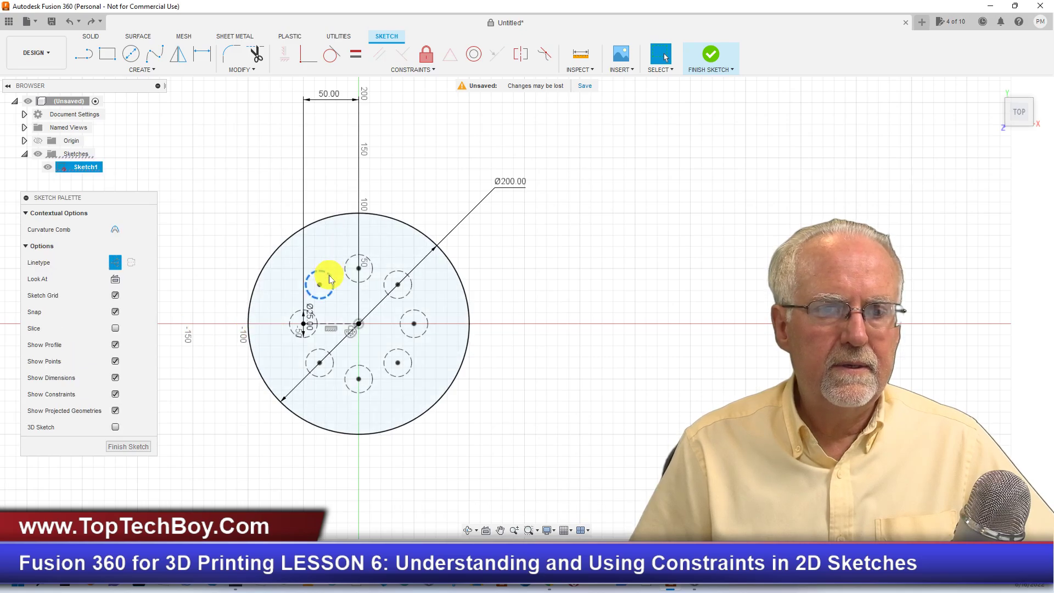
click(294, 318)
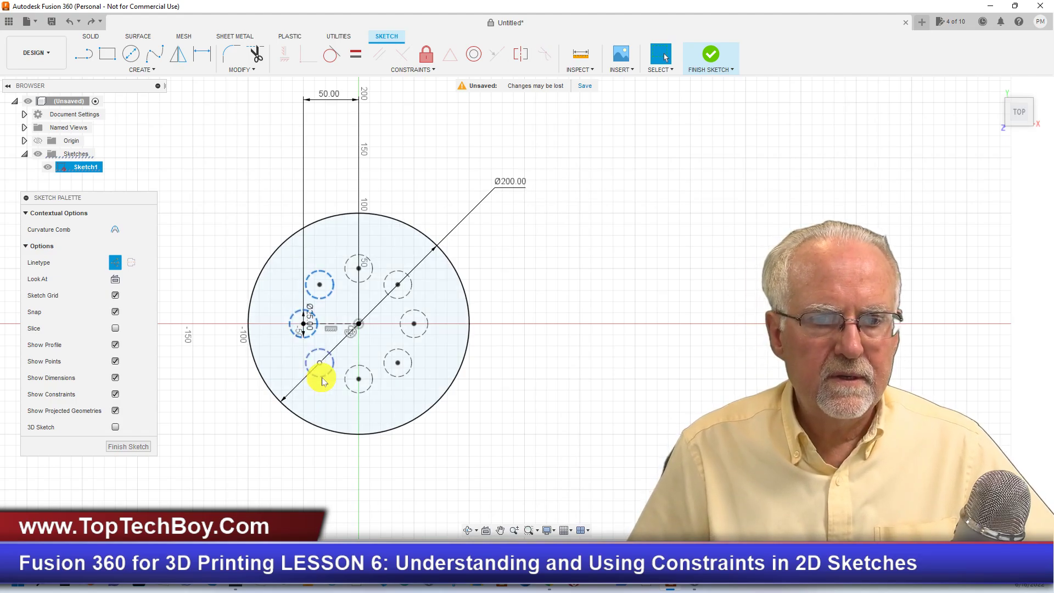
click(323, 378)
click(353, 391)
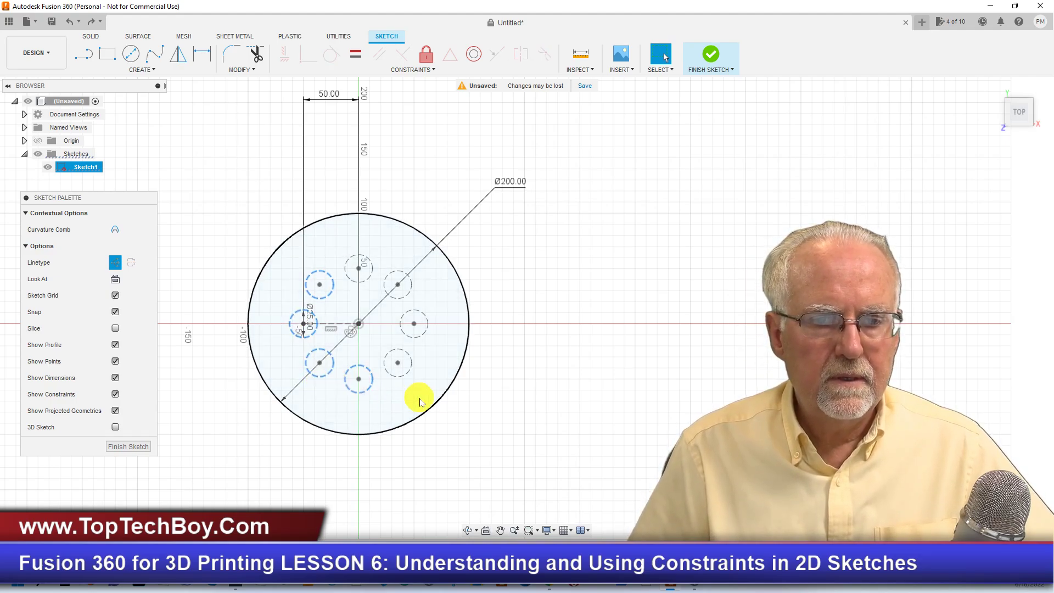
click(402, 376)
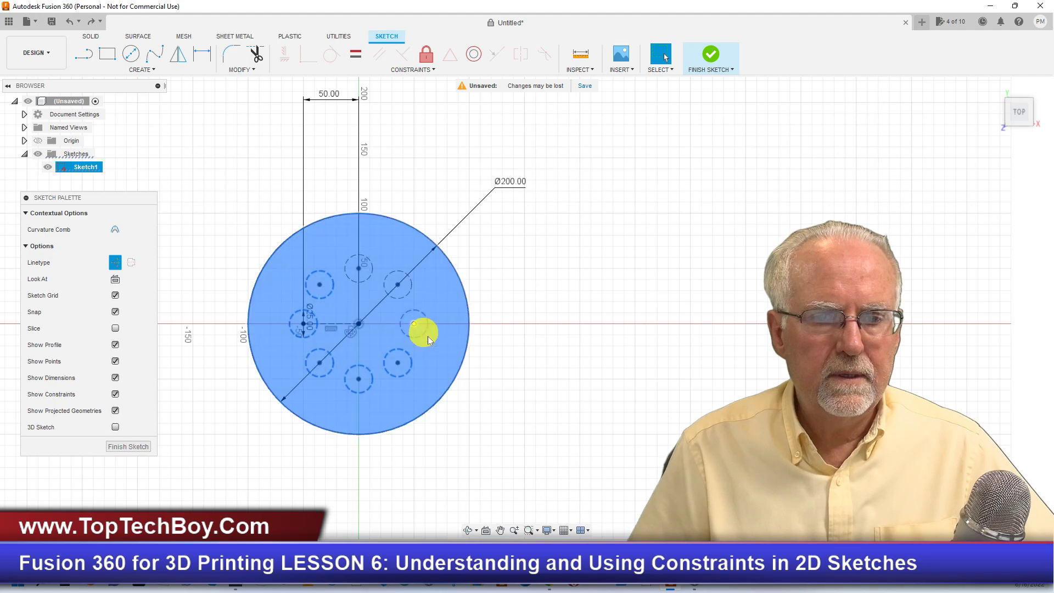
click(543, 302)
Convert all eight patterned construction circles to normal sketch geometry.
click(414, 312)
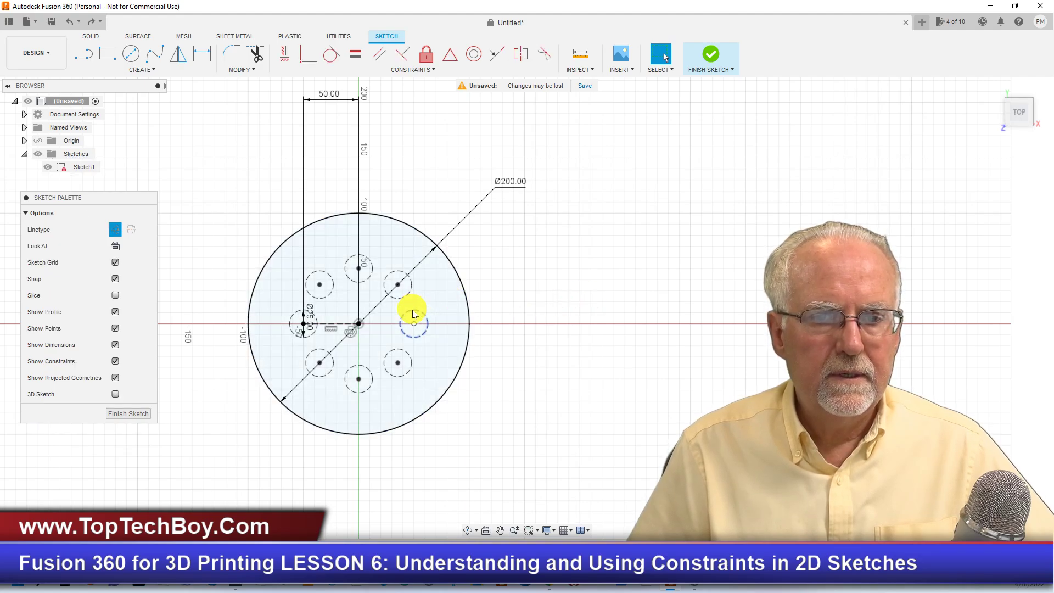
click(409, 294)
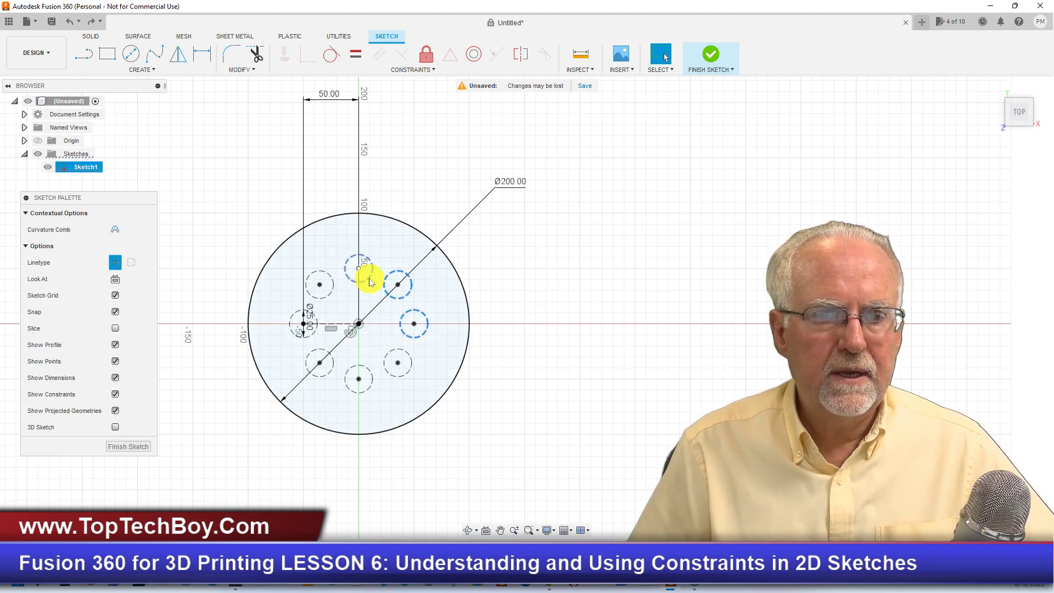
click(347, 276)
click(330, 296)
click(293, 324)
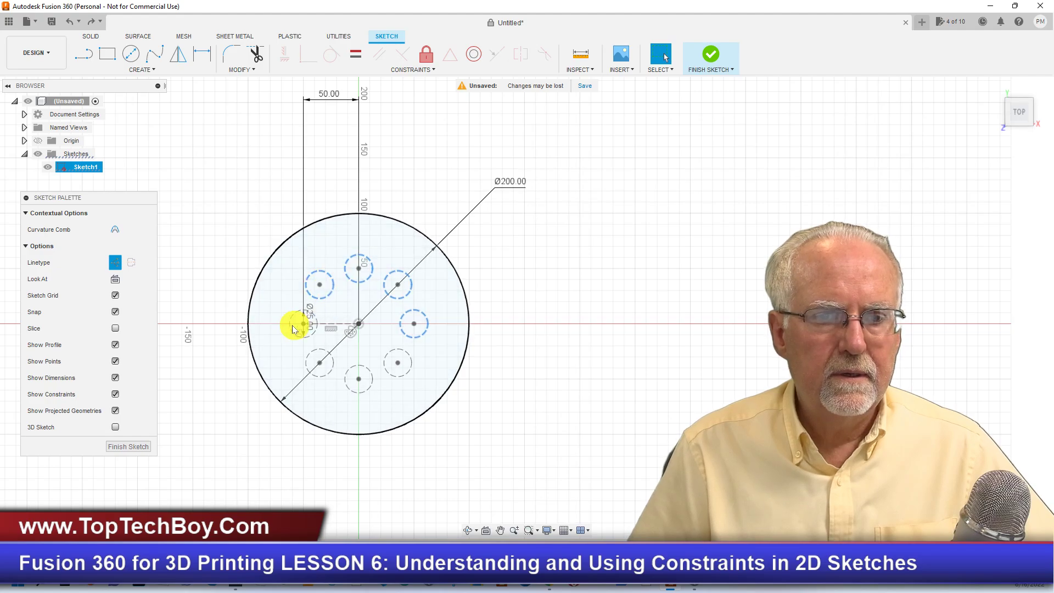
click(323, 377)
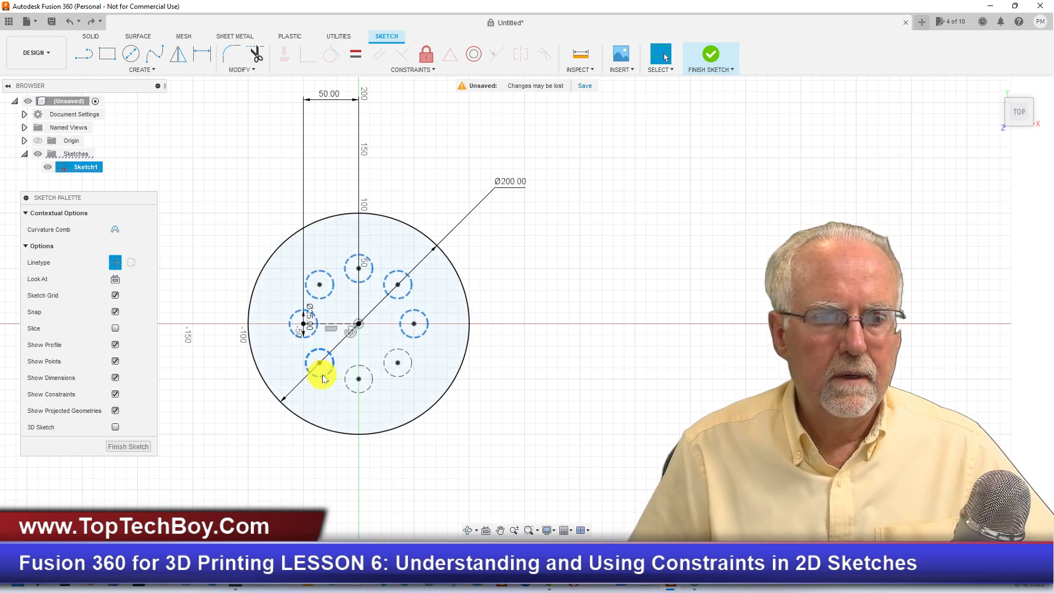
click(352, 391)
click(408, 377)
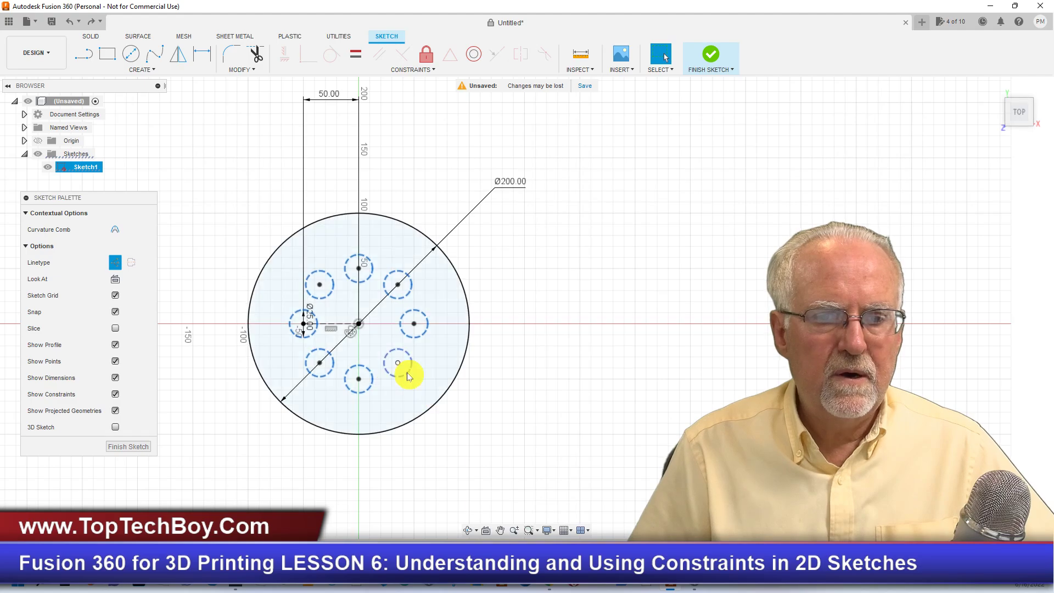
click(115, 263)
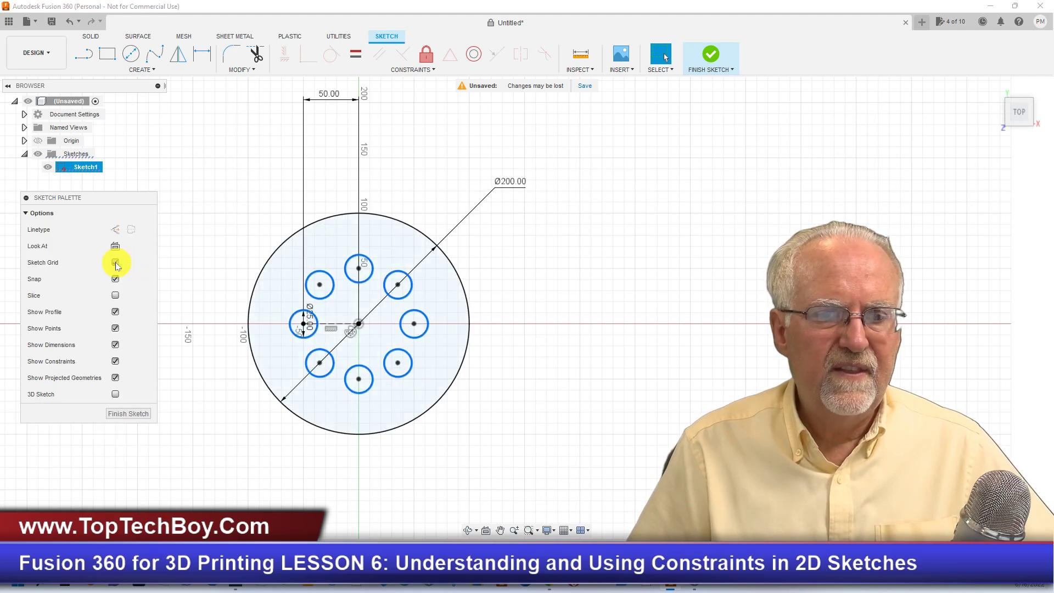
click(884, 246)
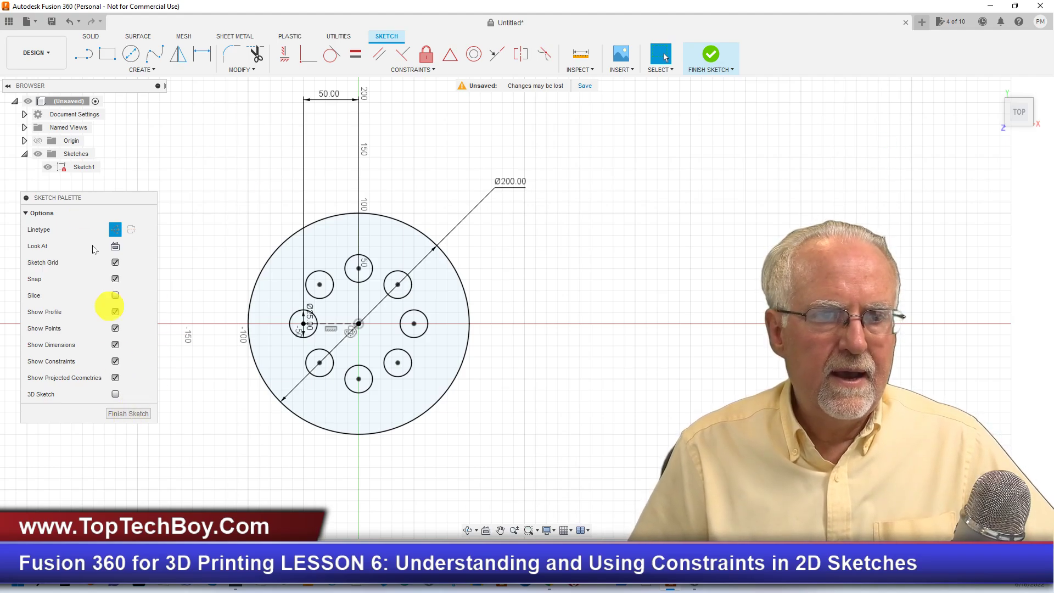
Finish the sketch and extrude the disc profile around the eight small circles 70 mm as a new body.
click(130, 413)
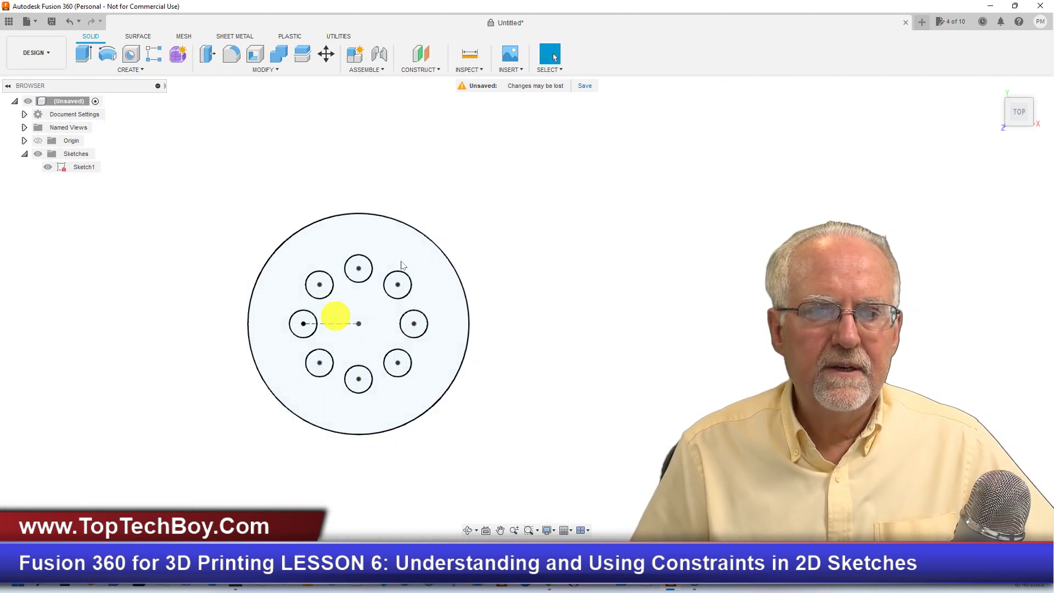
click(996, 87)
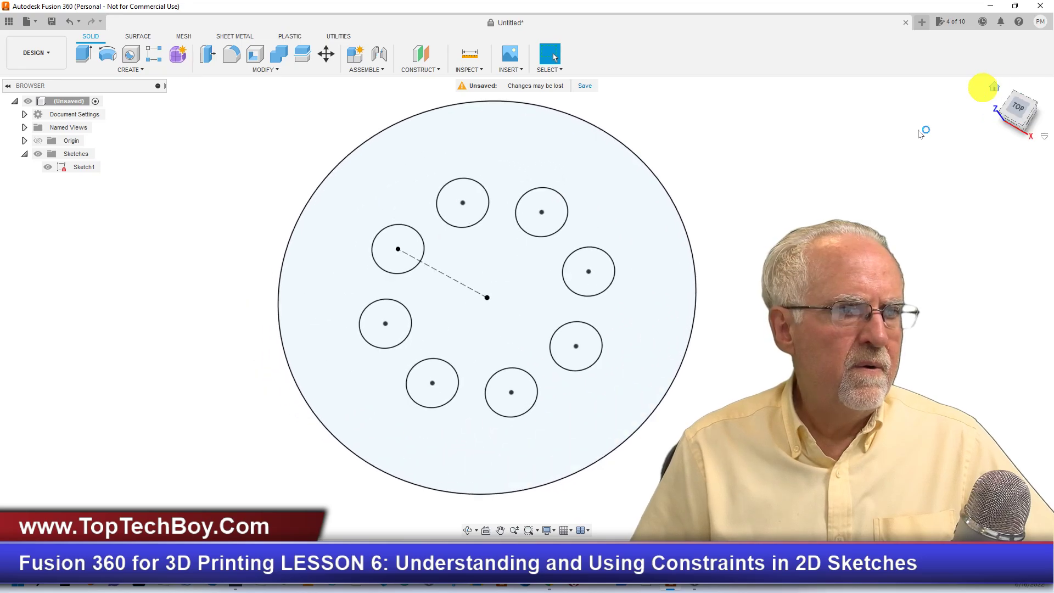
click(346, 295)
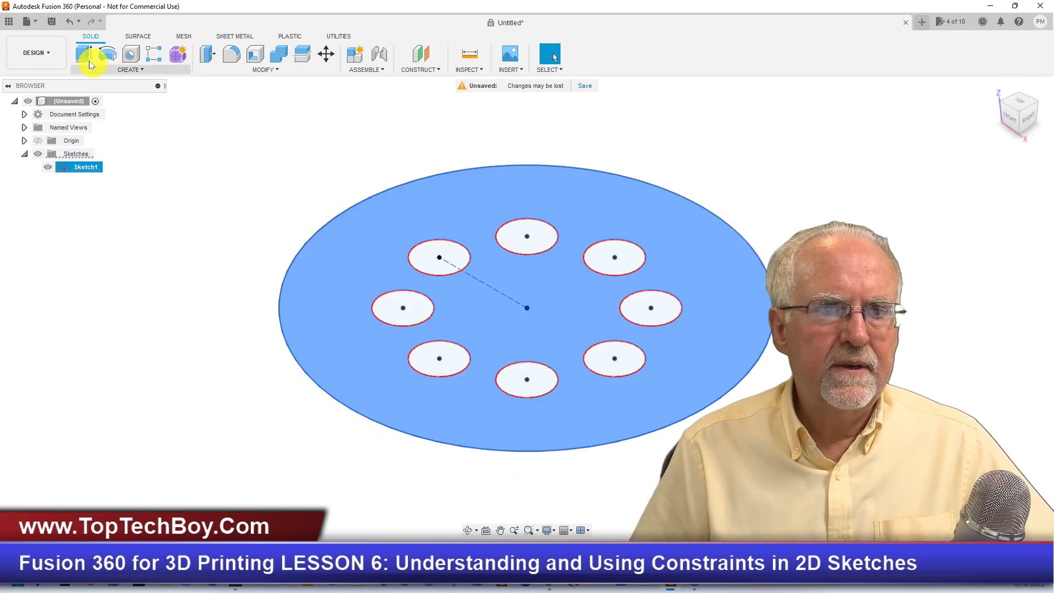
click(78, 50)
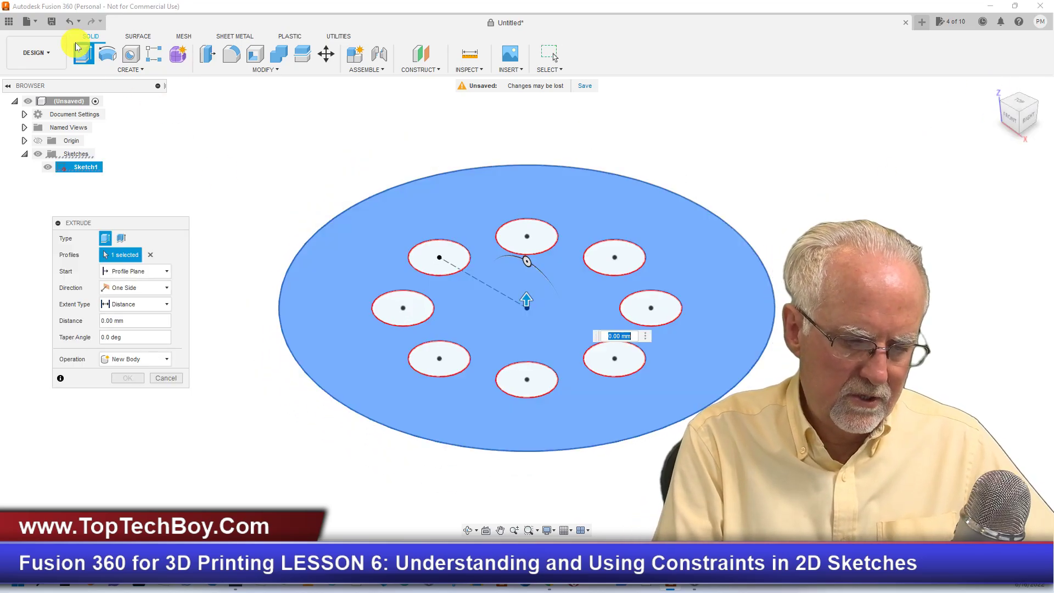
text(70)
key(Return)
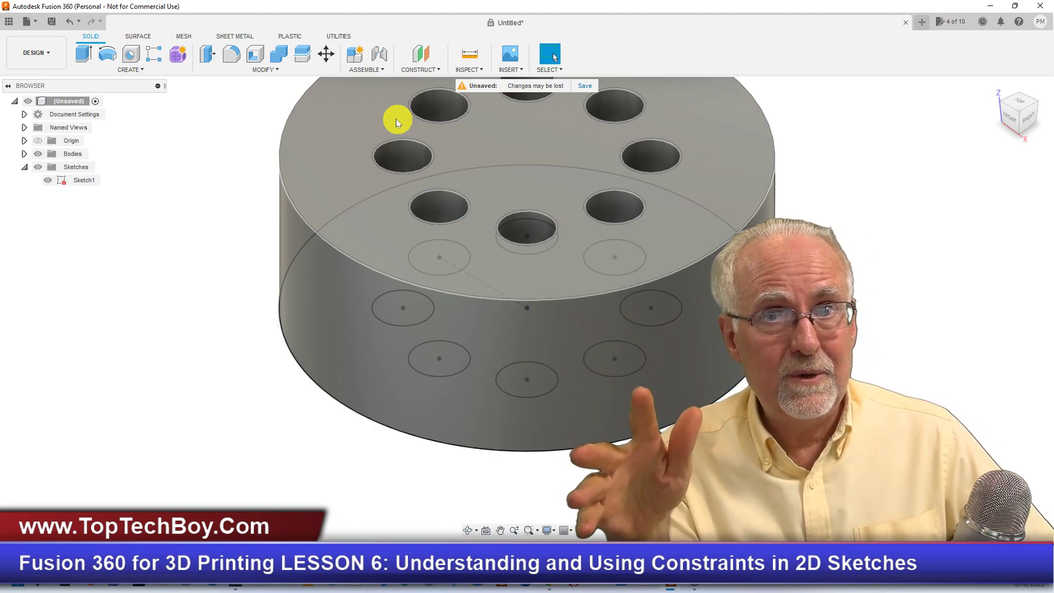
Inspect the extruded disc and its eight through holes from several angles.
scroll(423, 384, down, 3)
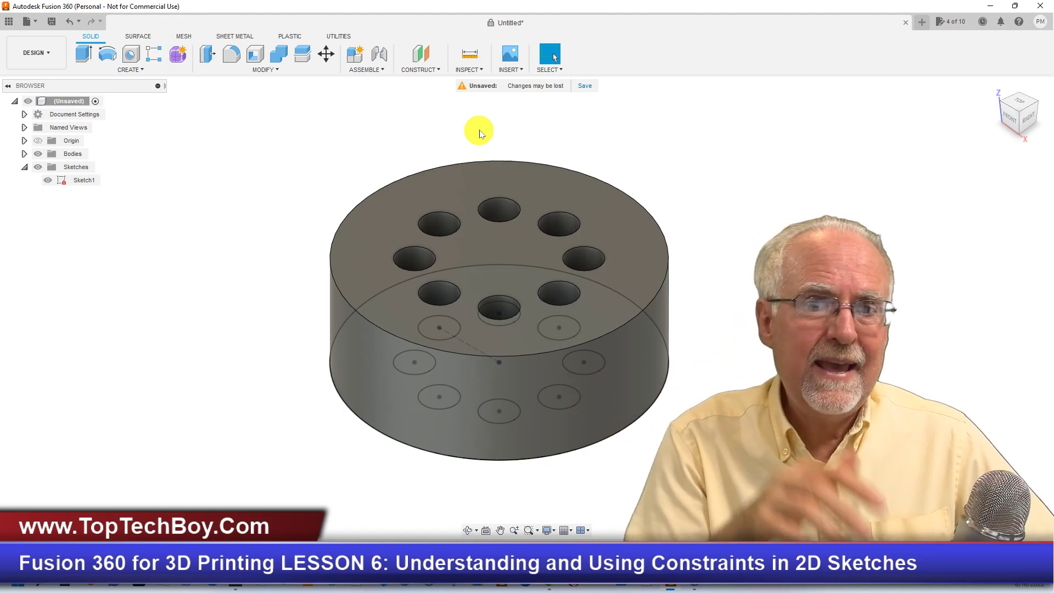
click(465, 531)
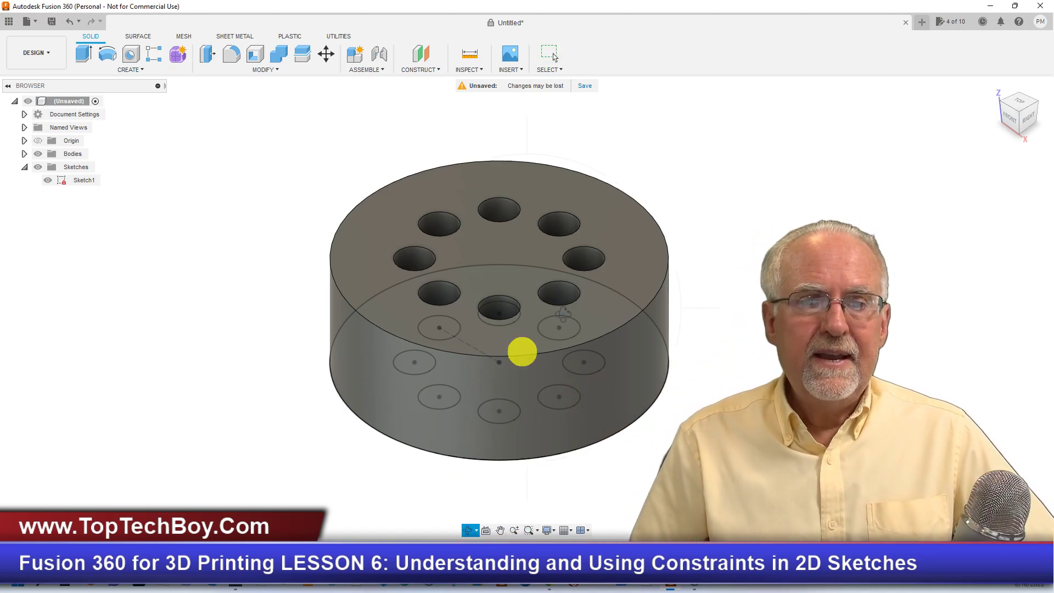
mouse_move(722, 183)
mouse_down()
mouse_move(722, 242)
mouse_move(742, 270)
mouse_move(736, 231)
mouse_move(748, 198)
mouse_move(690, 167)
mouse_move(768, 159)
mouse_move(727, 181)
mouse_move(729, 195)
mouse_move(734, 187)
mouse_up()
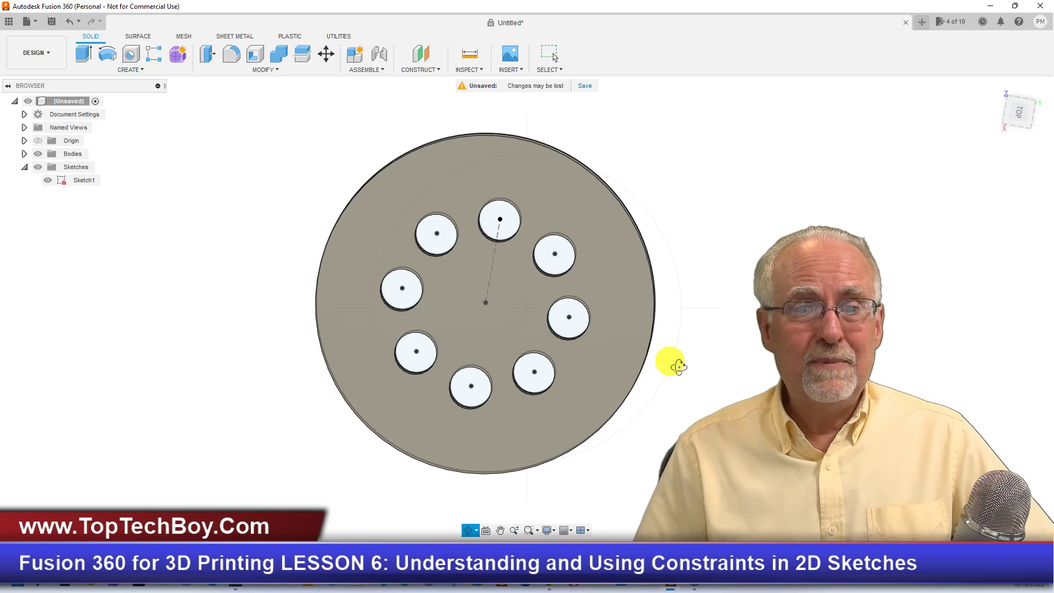
mouse_move(710, 385)
mouse_down()
mouse_move(749, 296)
mouse_move(719, 352)
mouse_move(705, 307)
mouse_move(703, 325)
mouse_move(708, 371)
mouse_move(739, 414)
mouse_move(727, 343)
mouse_move(722, 368)
mouse_up()
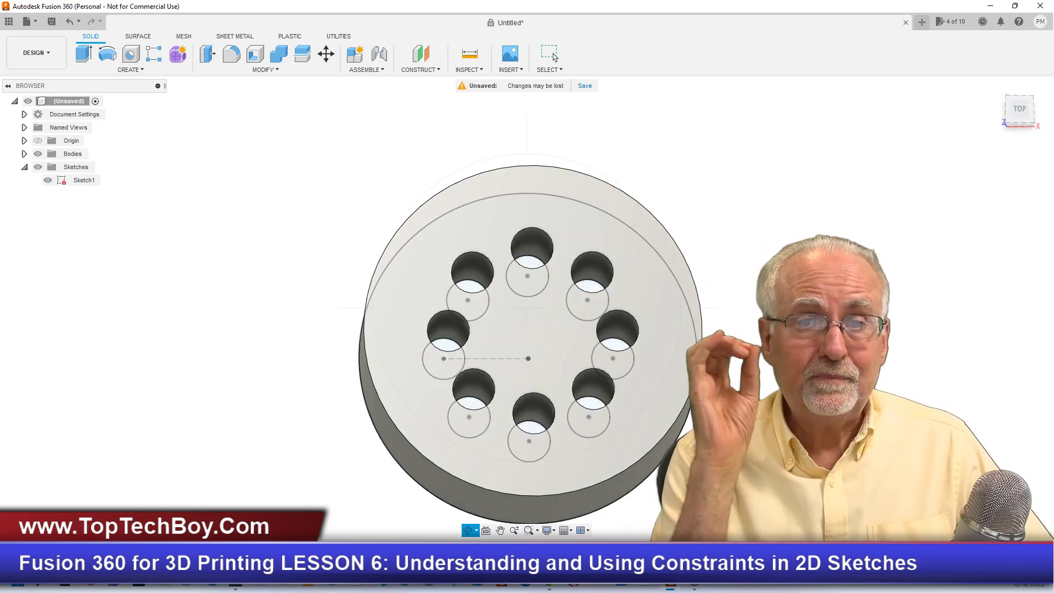